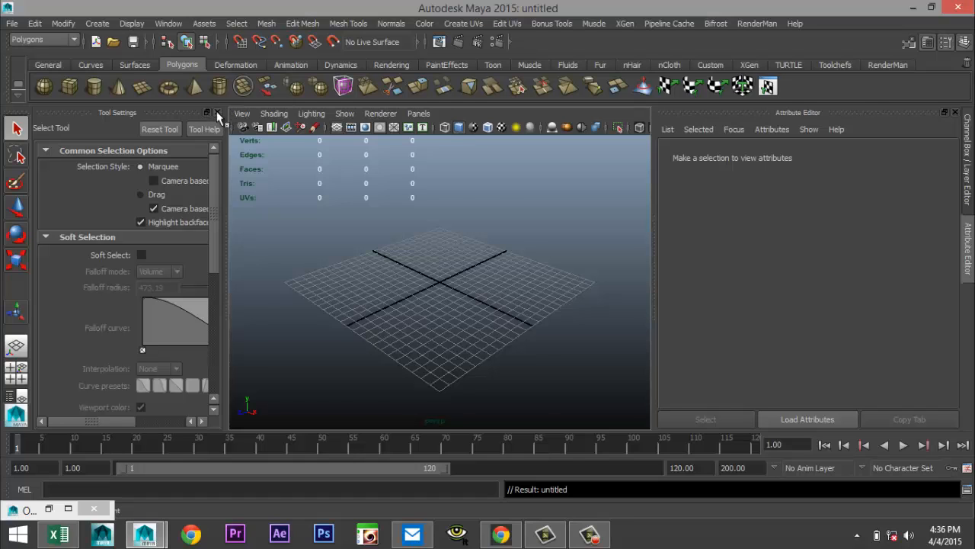
Hide the tool settings and create a polygon plane covering the whole grid.
click(217, 113)
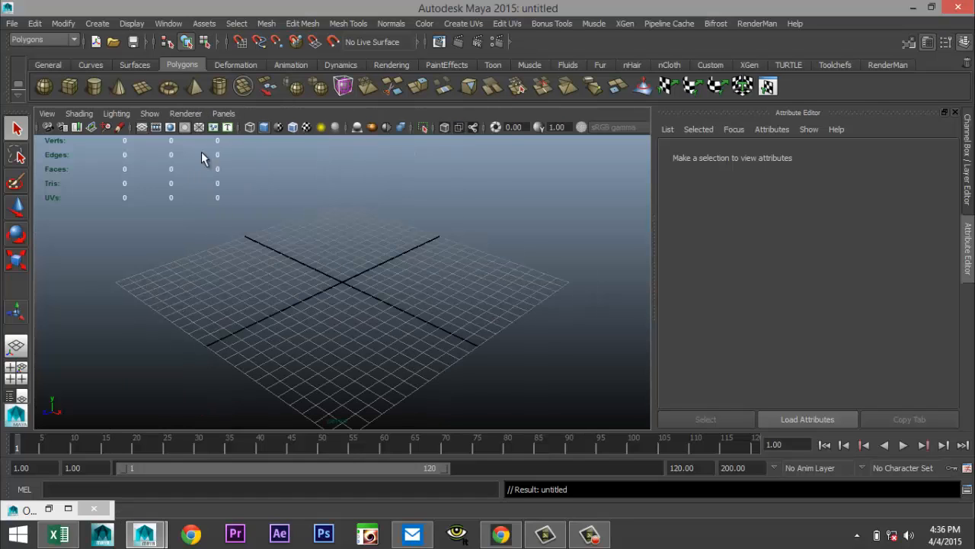
click(142, 86)
drag(135, 298, 567, 286)
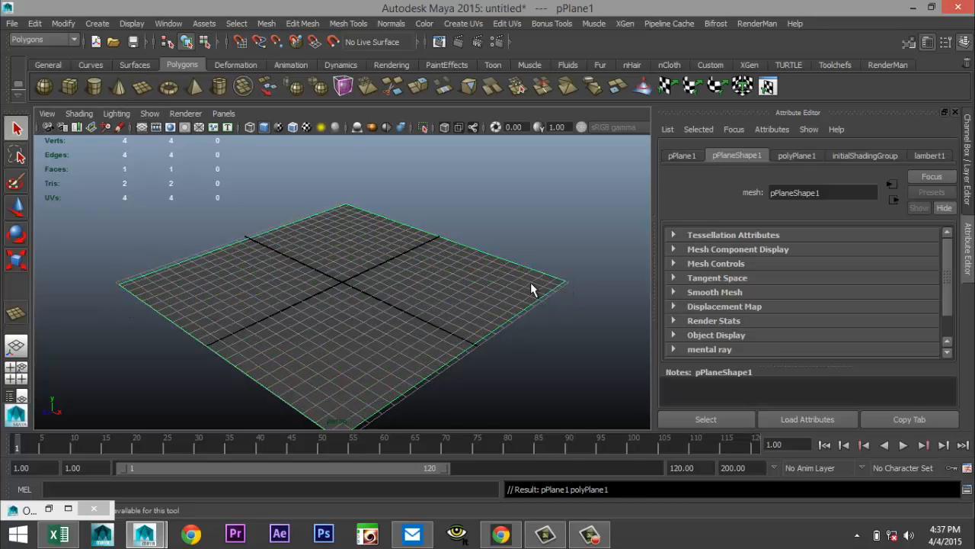
Stand the plane upright by setting its Z rotation to -90.
key(e)
drag(369, 241, 412, 331)
click(697, 155)
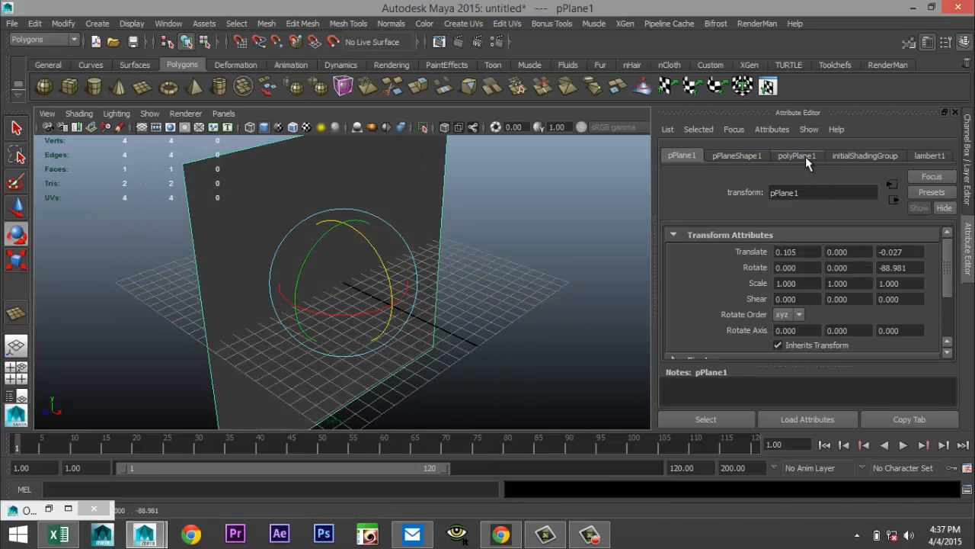
click(805, 156)
click(689, 155)
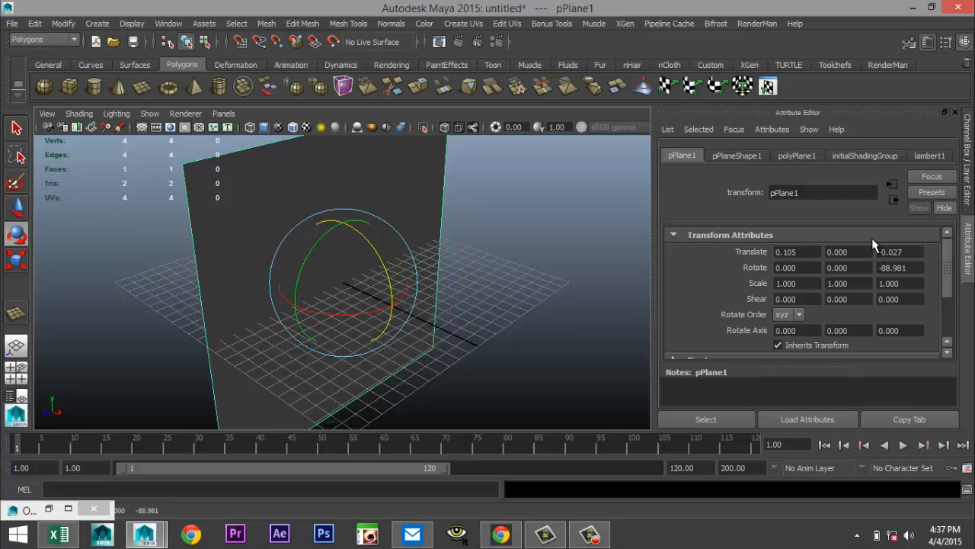
click(914, 268)
text(-90)
key(Return)
Raise the upright plane to a Y translation of about 11.4 so its lower edge sits near the grid.
scroll(471, 309, down, 2)
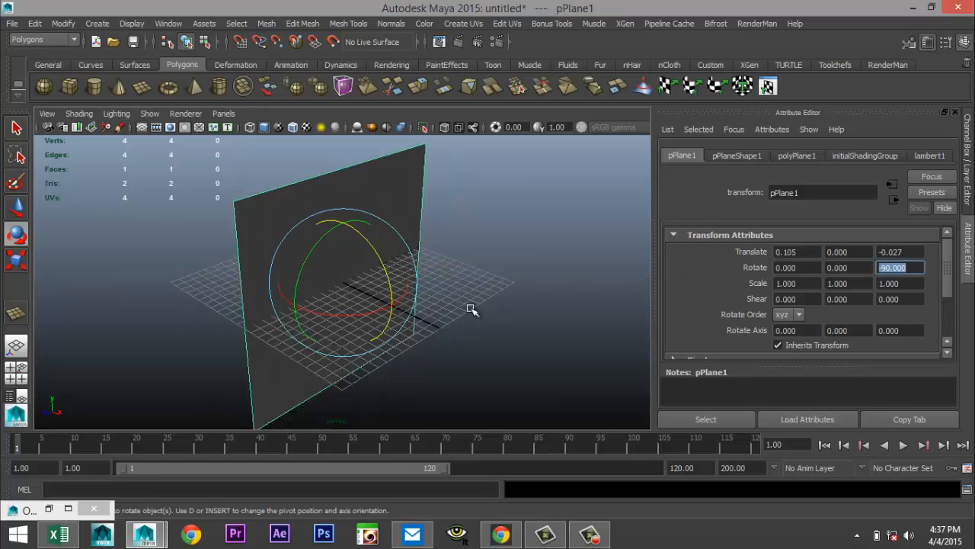
scroll(472, 310, down, 3)
click(456, 227)
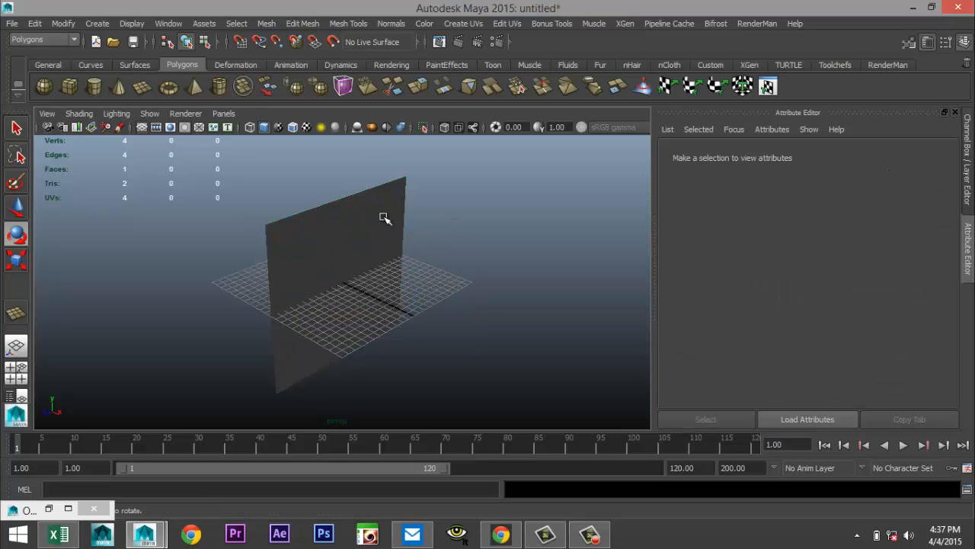
click(384, 219)
key(w)
drag(343, 221, 348, 125)
Lower the wall's two top vertices to a height of about 13.3.
scroll(438, 288, down, 3)
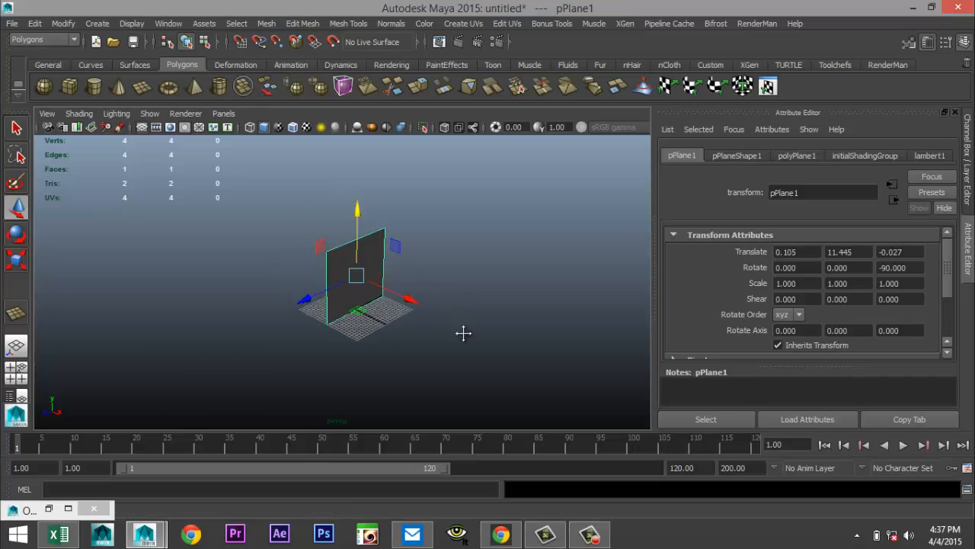
alt+drag(463, 333, 434, 330)
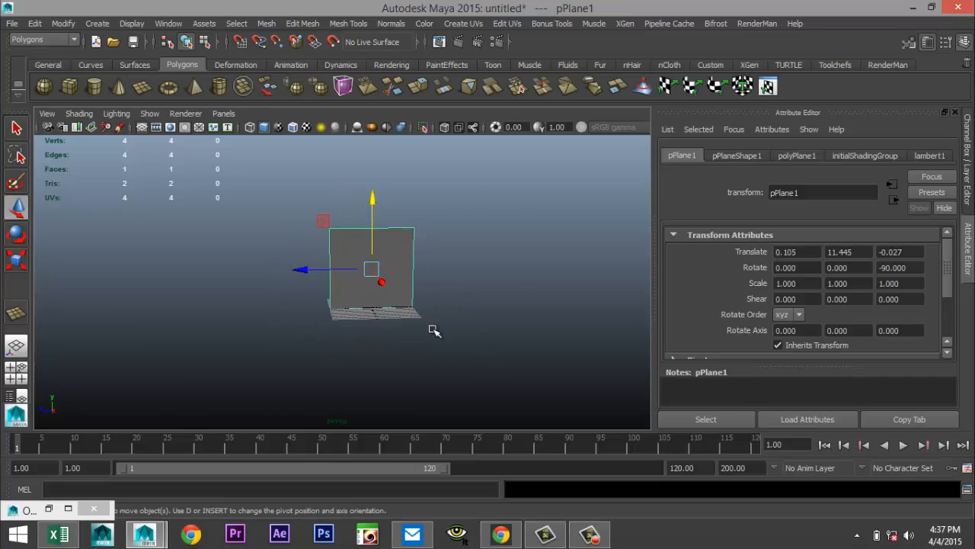
scroll(433, 330, up, 5)
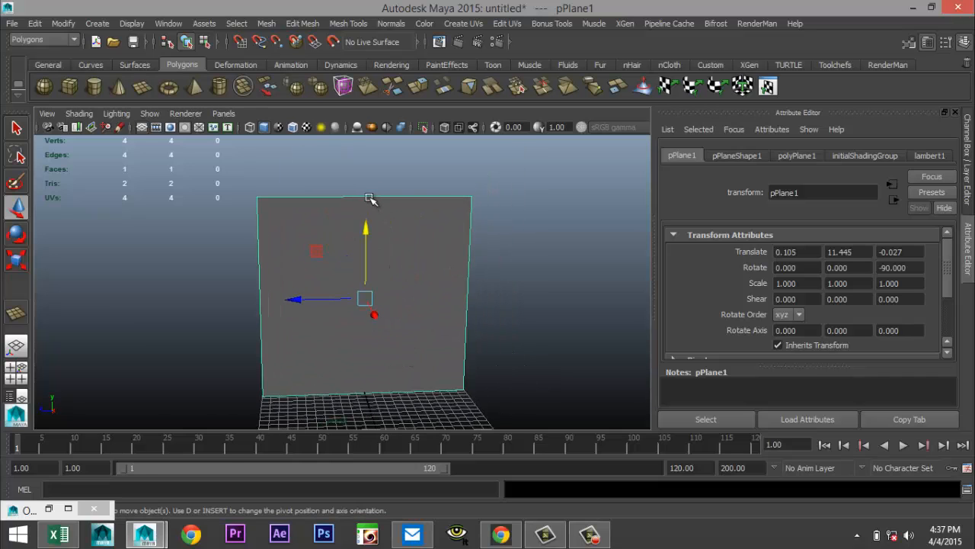
right_drag(369, 198, 343, 200)
drag(209, 180, 520, 252)
drag(365, 156, 371, 243)
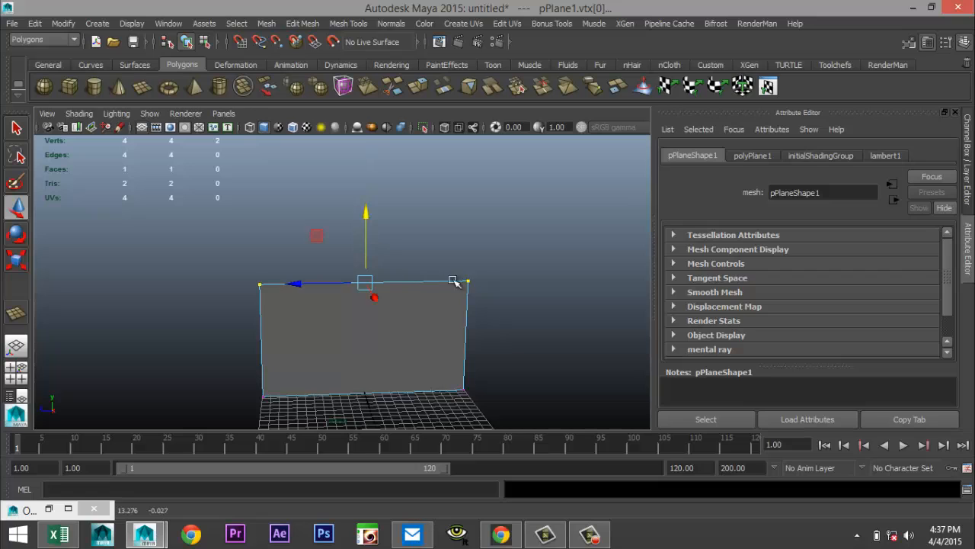
click(515, 297)
Insert two evenly spaced vertical edge loops in the wall and one horizontal loop about a third of the way up.
alt+drag(499, 333, 489, 352)
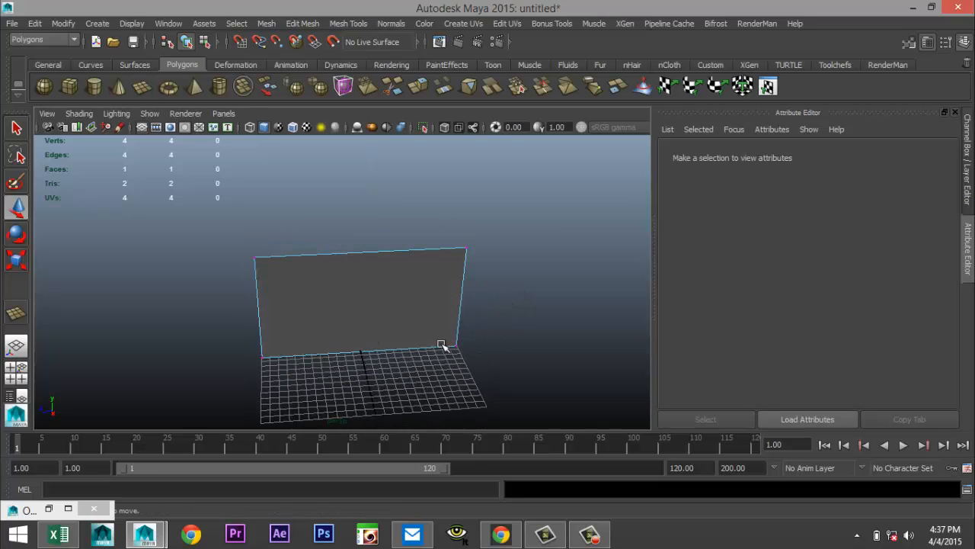
click(304, 25)
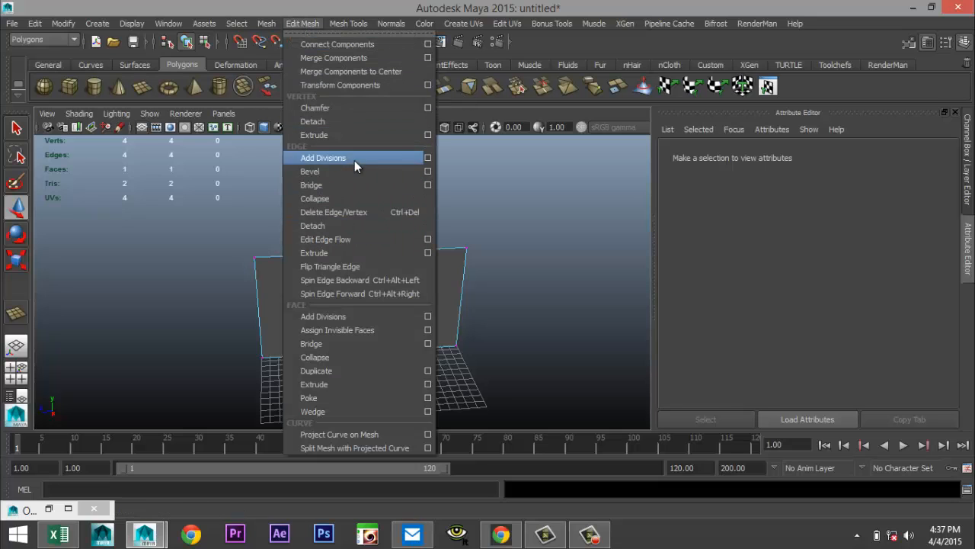
mouse_move(348, 23)
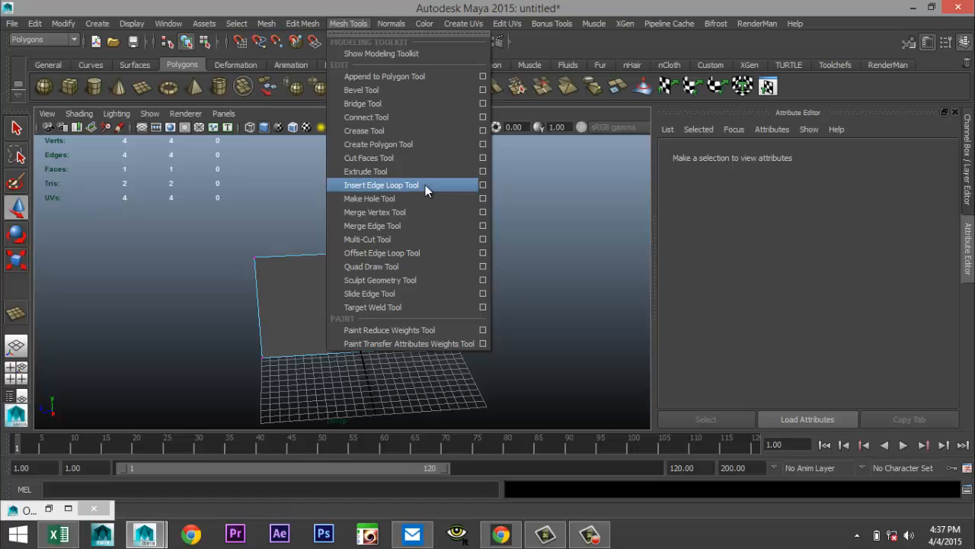
click(483, 185)
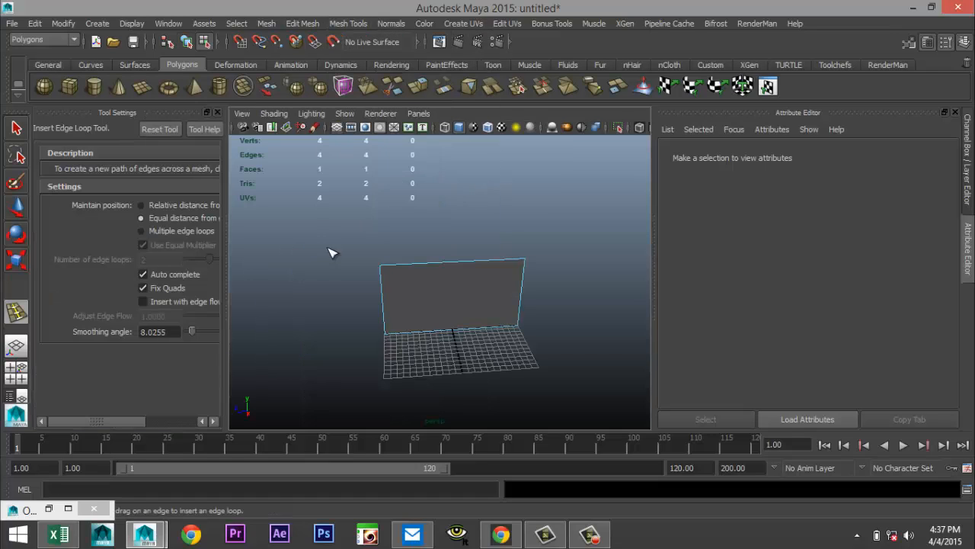
click(142, 231)
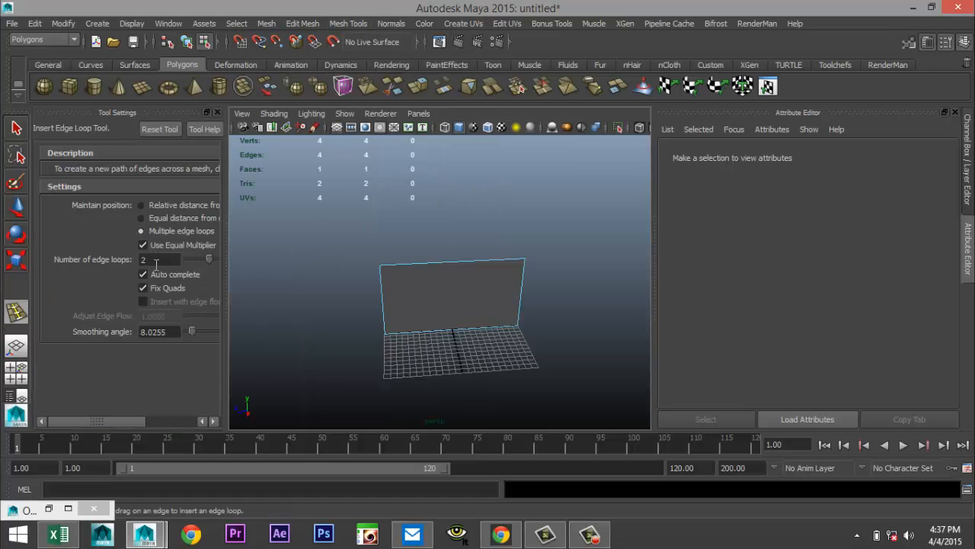
click(444, 273)
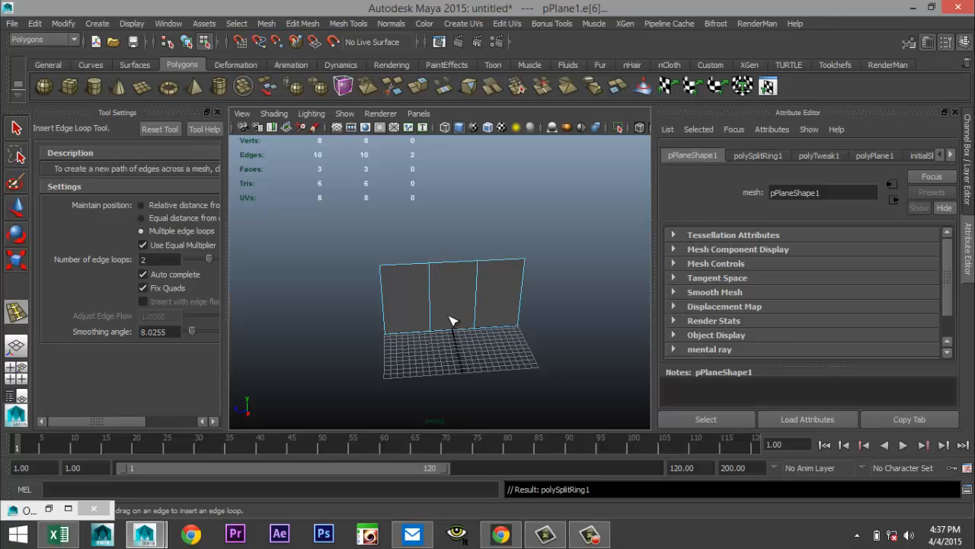
click(141, 217)
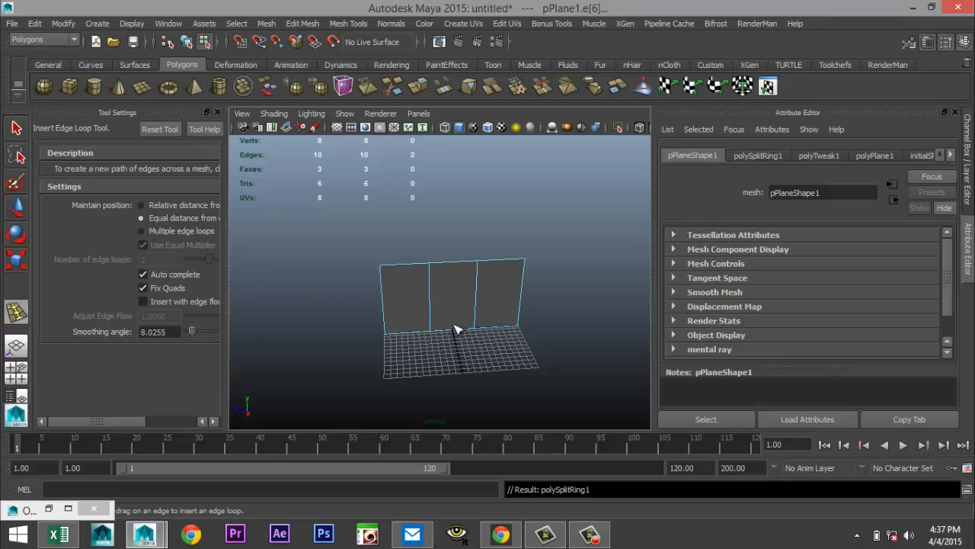
drag(521, 307, 521, 302)
Extrude the wall's lower middle face and move it backward to form a recessed opening.
scroll(510, 338, up, 5)
alt+drag(505, 353, 398, 350)
key(q)
right_drag(394, 345, 403, 249)
click(404, 342)
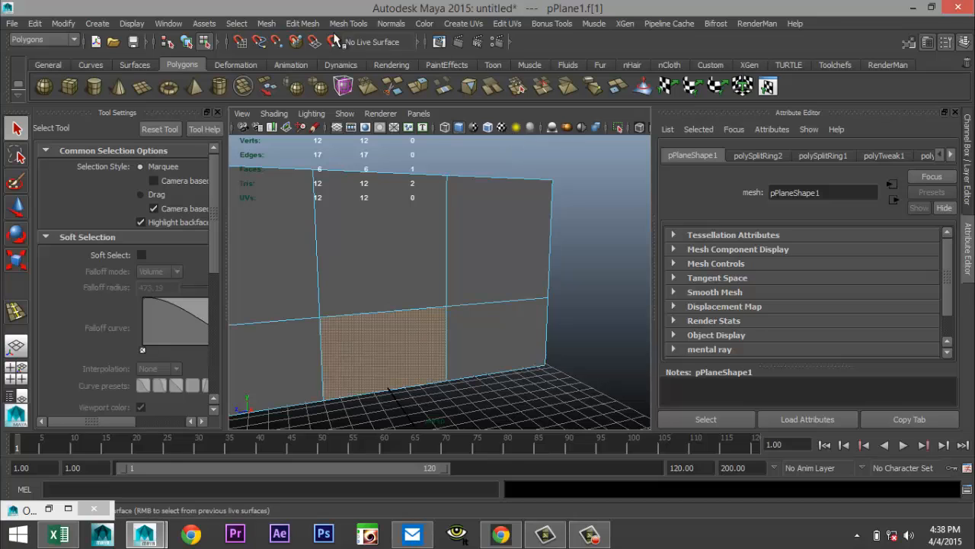
click(302, 23)
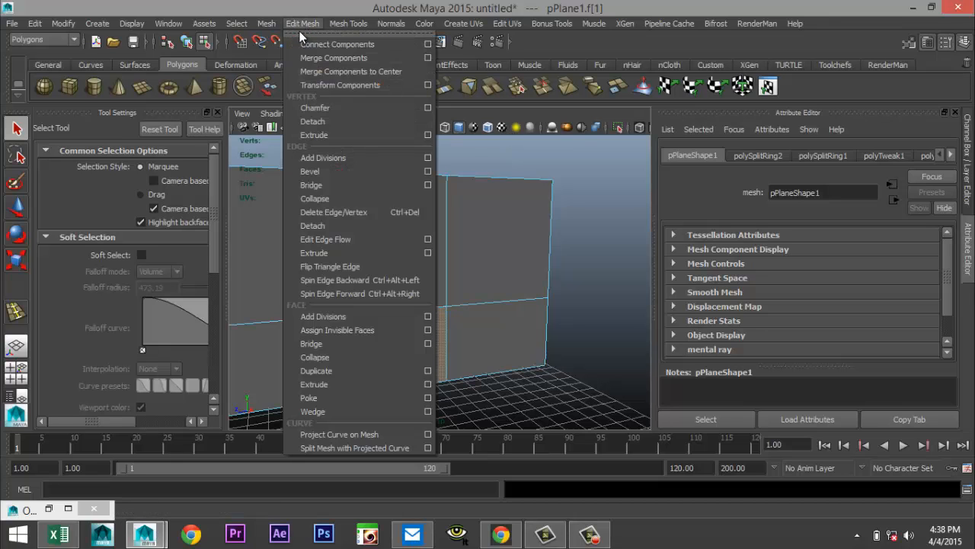
click(336, 384)
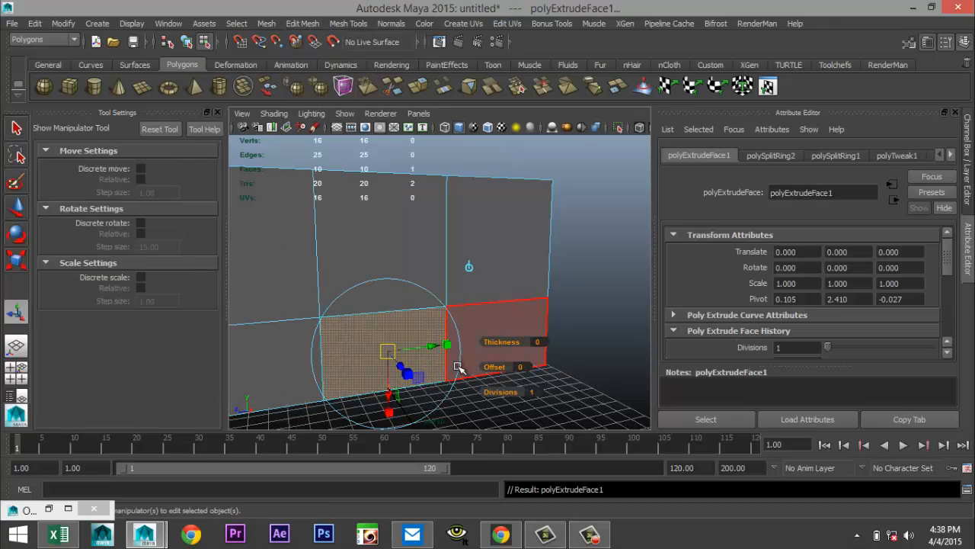
key(w)
drag(408, 376, 389, 358)
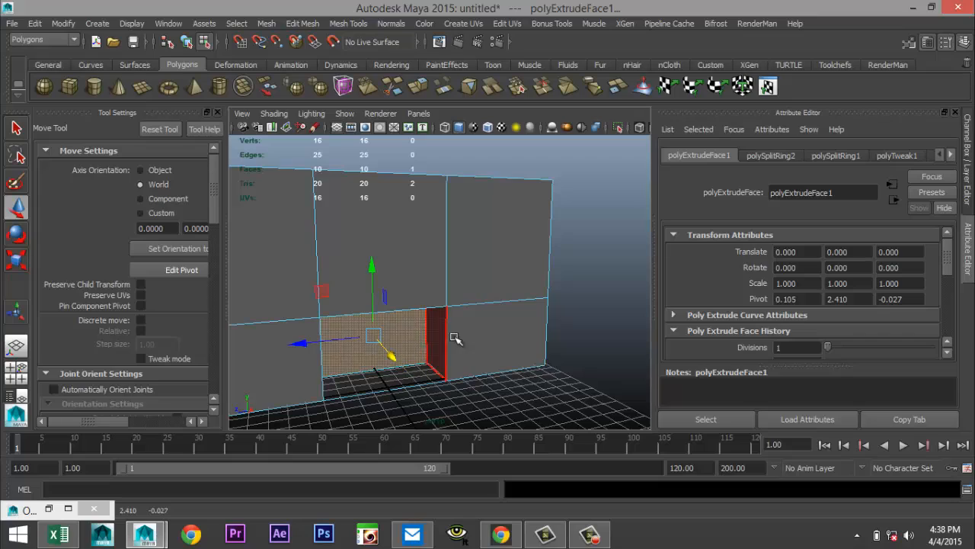
Insert two evenly spaced vertical edge loops through the recess and the wall section above it.
alt+drag(483, 321, 415, 156)
click(349, 24)
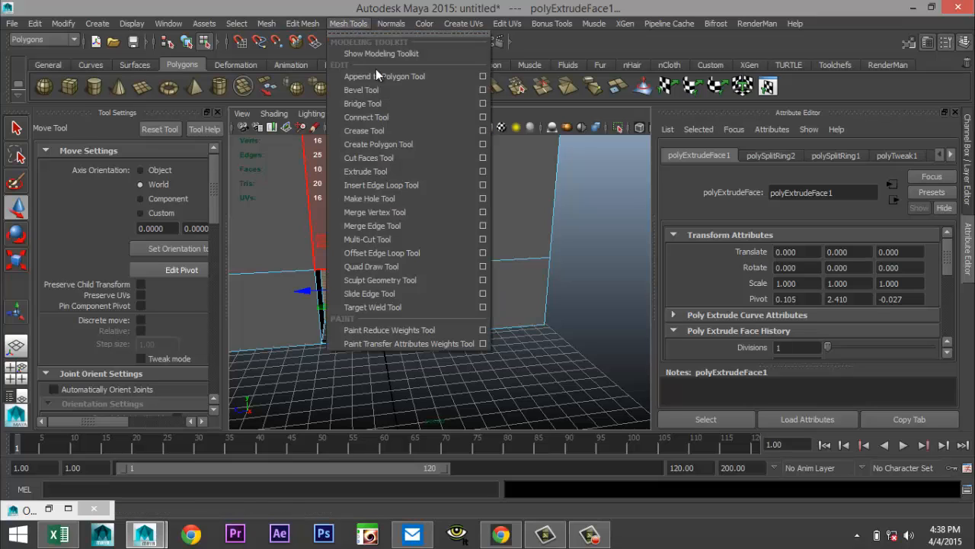
click(482, 185)
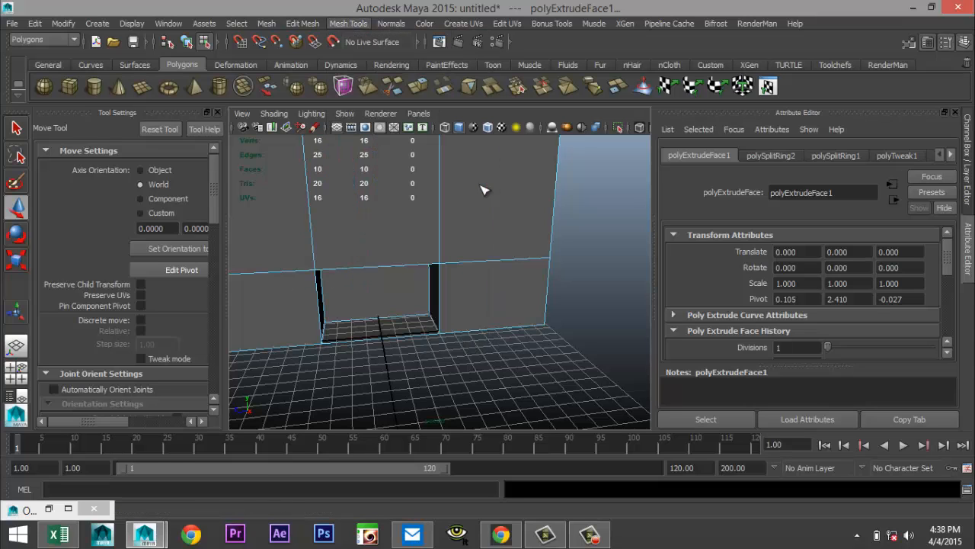
click(141, 231)
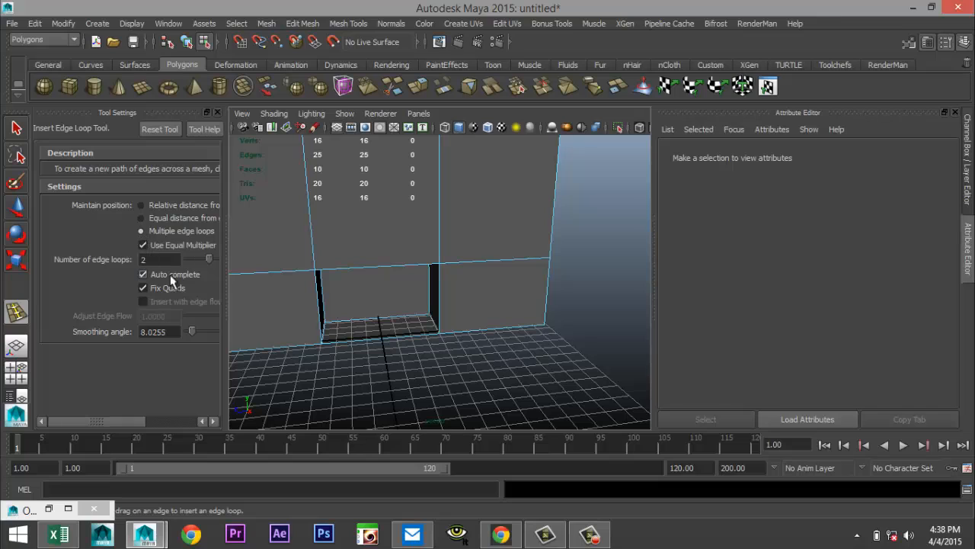
click(371, 325)
Push the two middle vertical edges of the recess's back wall backward to give it an angled, bowed shape.
scroll(387, 366, up, 4)
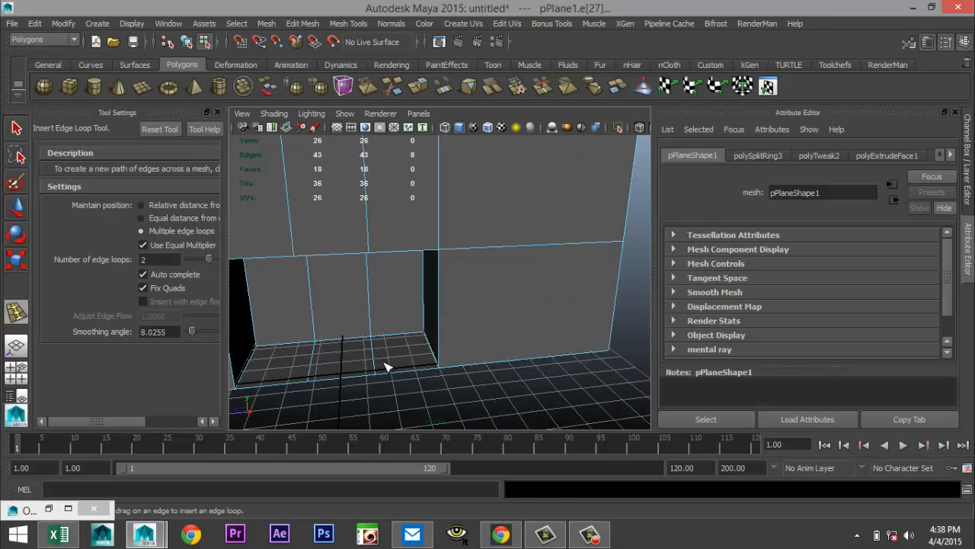
alt+drag(385, 365, 364, 312)
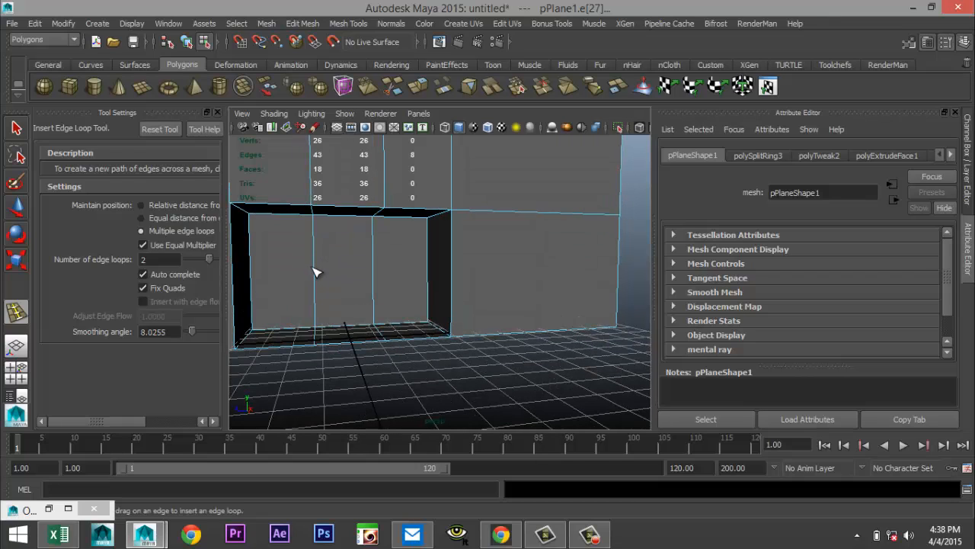
right_drag(320, 221, 319, 200)
drag(301, 268, 395, 289)
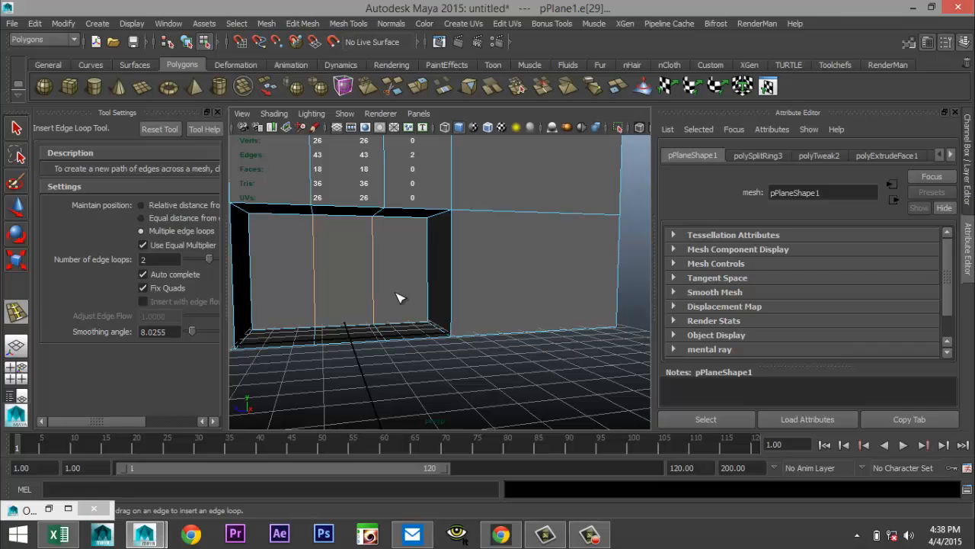
key(w)
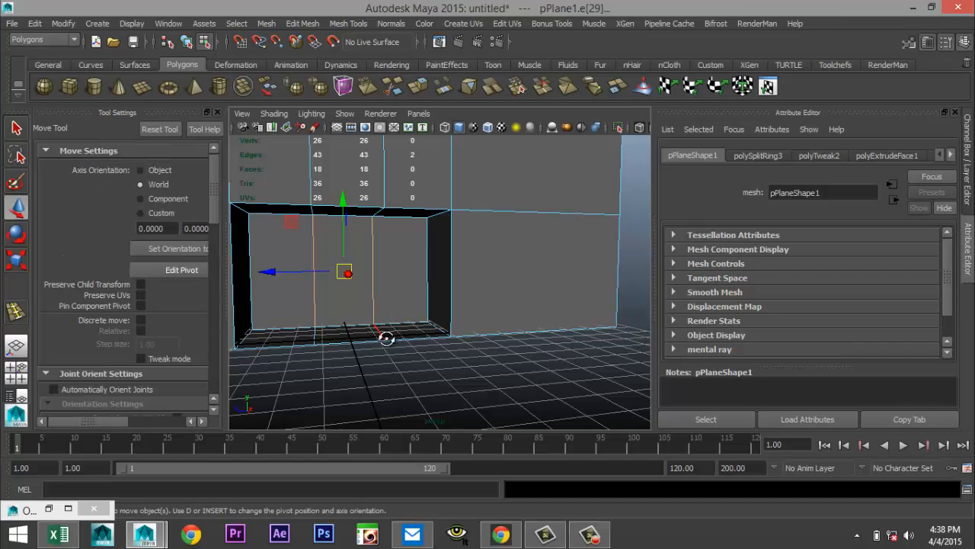
alt+drag(386, 337, 400, 350)
key(a)
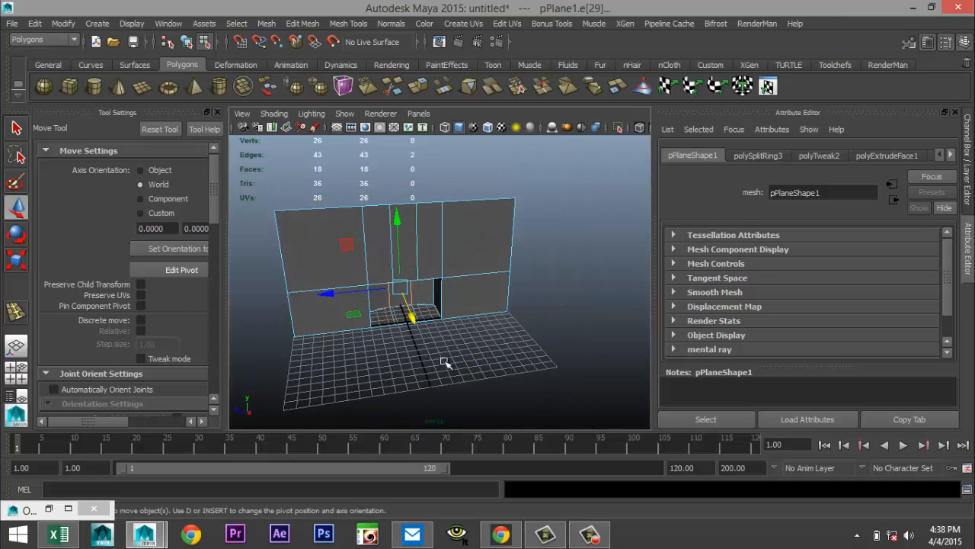
click(453, 365)
Create a polygon cube in front of the recess, about 1.9 wide, 0.8 high and 10.9 deep.
scroll(416, 361, up, 5)
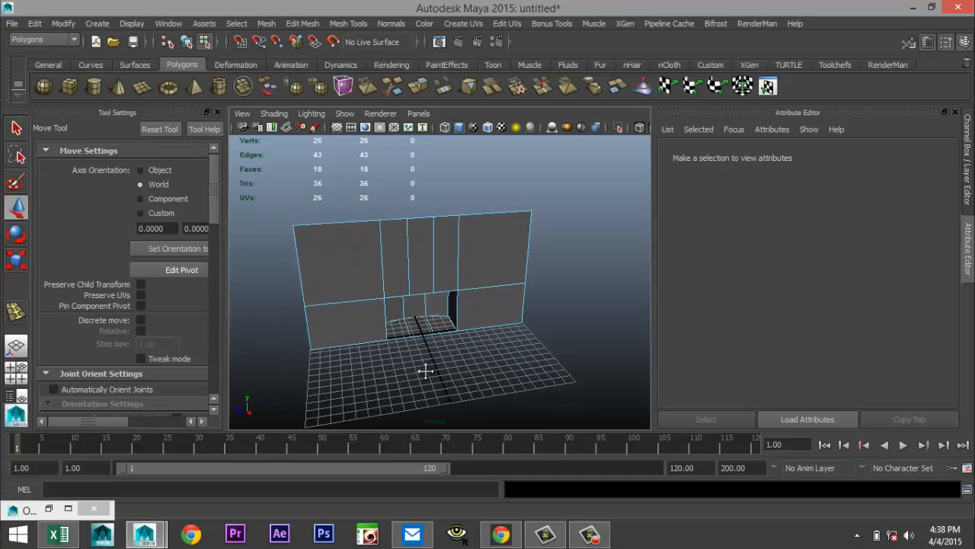
mouse_move(423, 349)
alt+mouse_down()
mouse_move(414, 346)
mouse_move(457, 359)
mouse_move(436, 339)
alt+mouse_up()
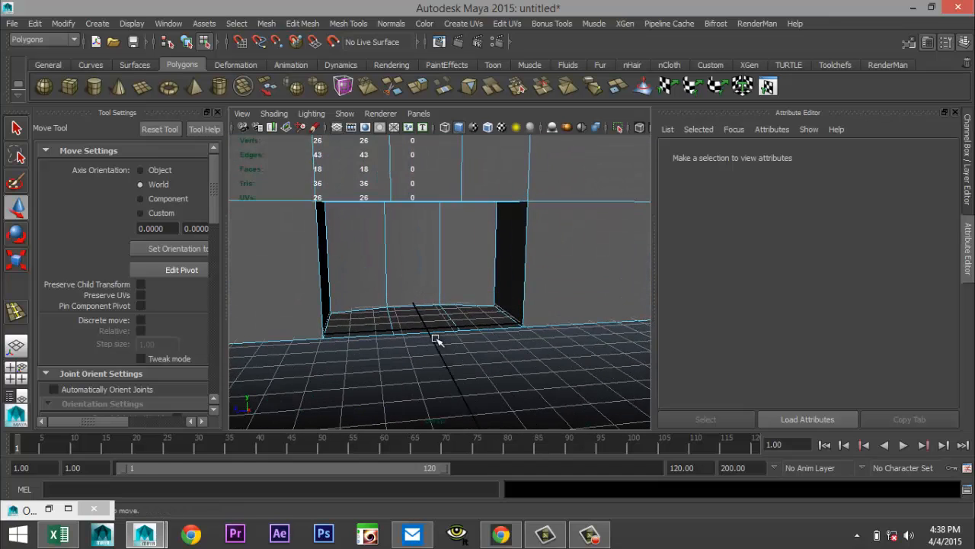
alt+middle_drag(432, 349, 432, 353)
alt+right_drag(432, 353, 308, 292)
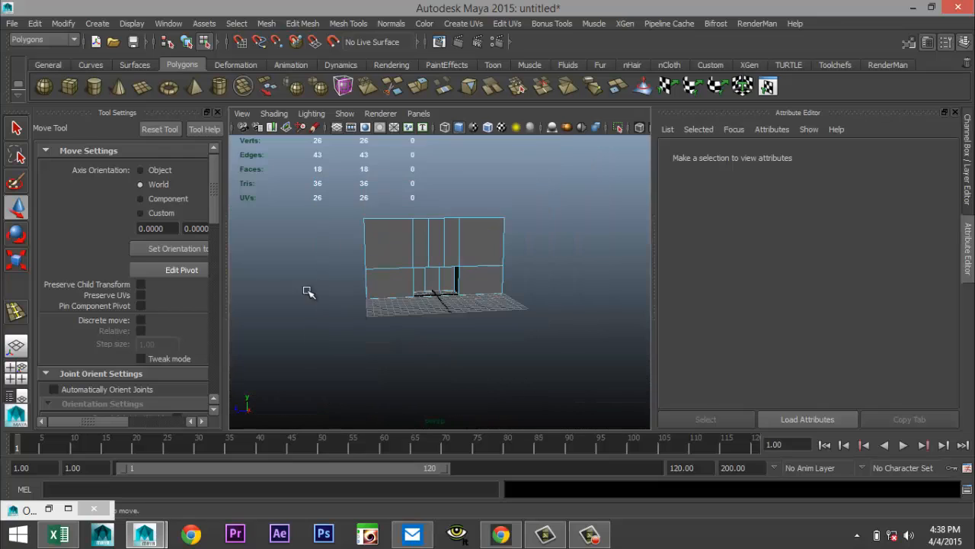
click(217, 112)
click(68, 86)
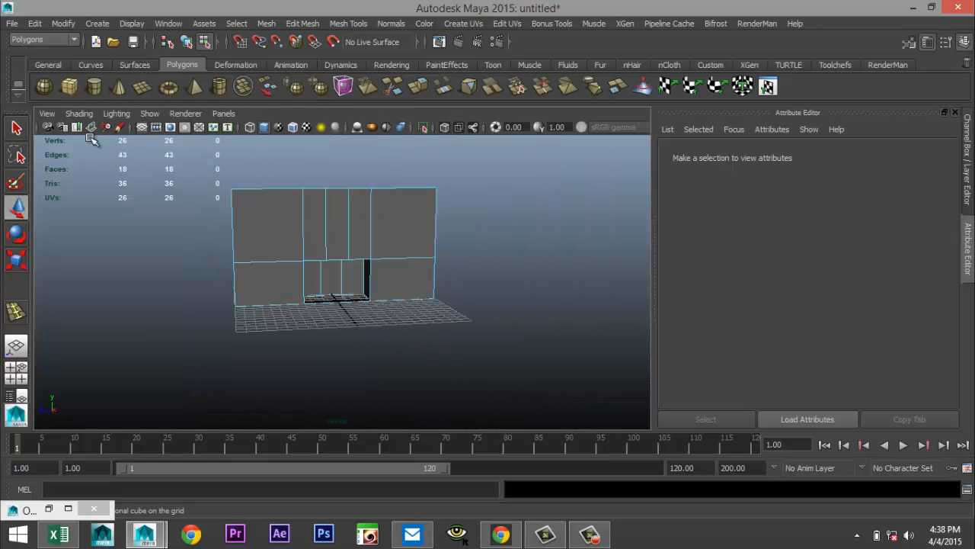
alt+drag(343, 364, 333, 392)
drag(302, 363, 399, 352)
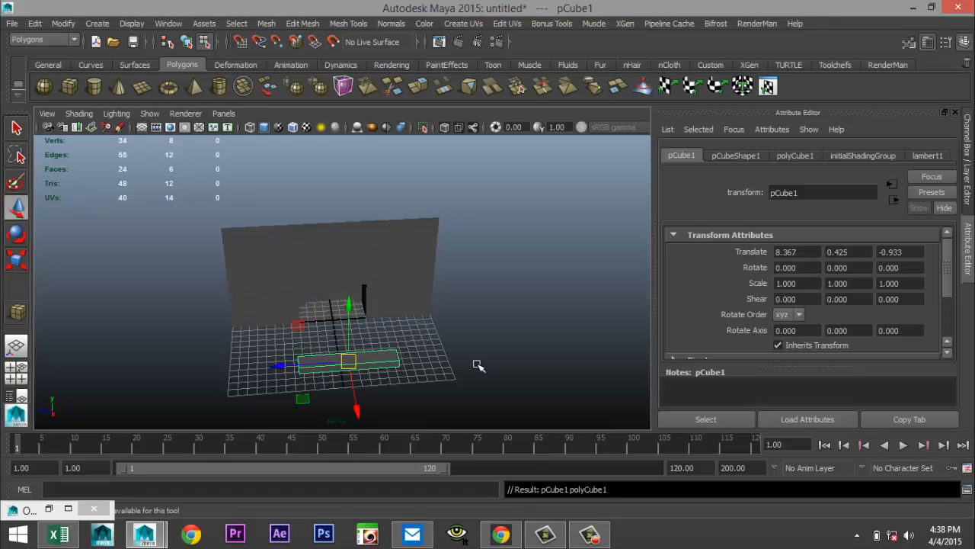
Set the box's X, Y and Z translation to 0 so that it sits at the origin.
click(726, 153)
click(792, 155)
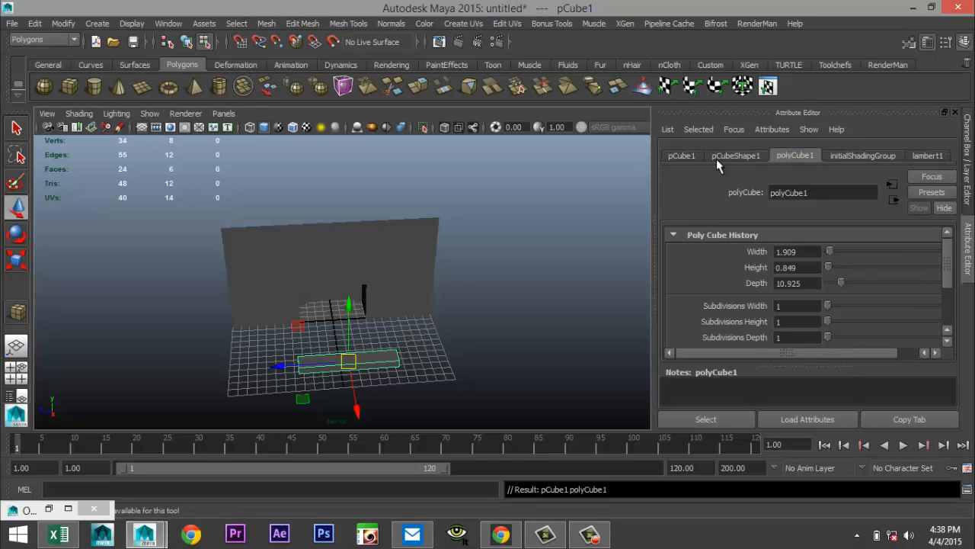
click(681, 157)
click(806, 252)
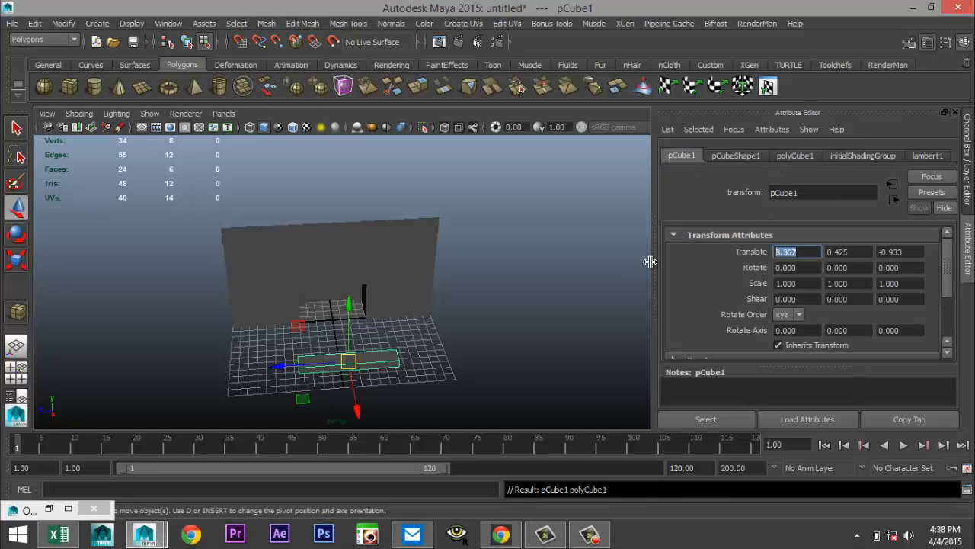
text(0)
key(Tab)
text(0)
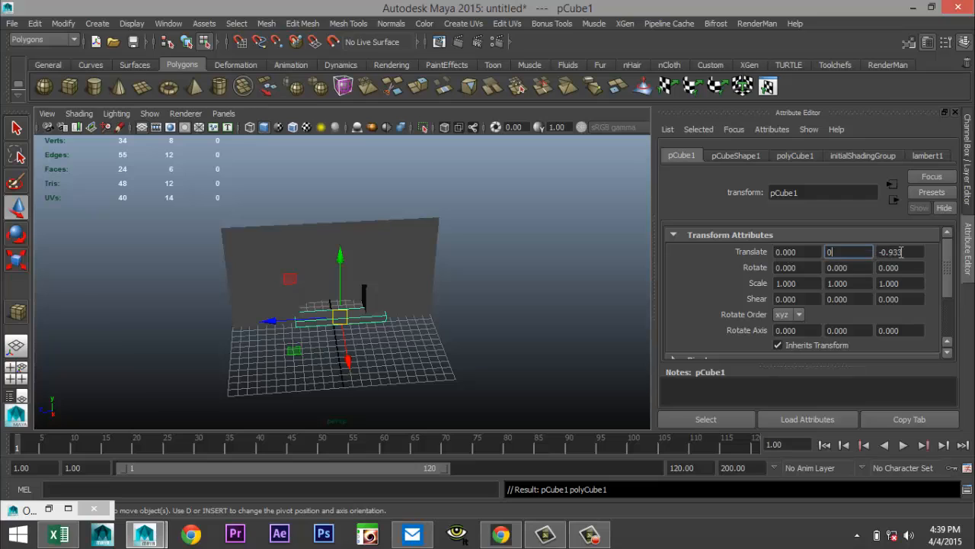
key(Tab)
text(0)
click(863, 255)
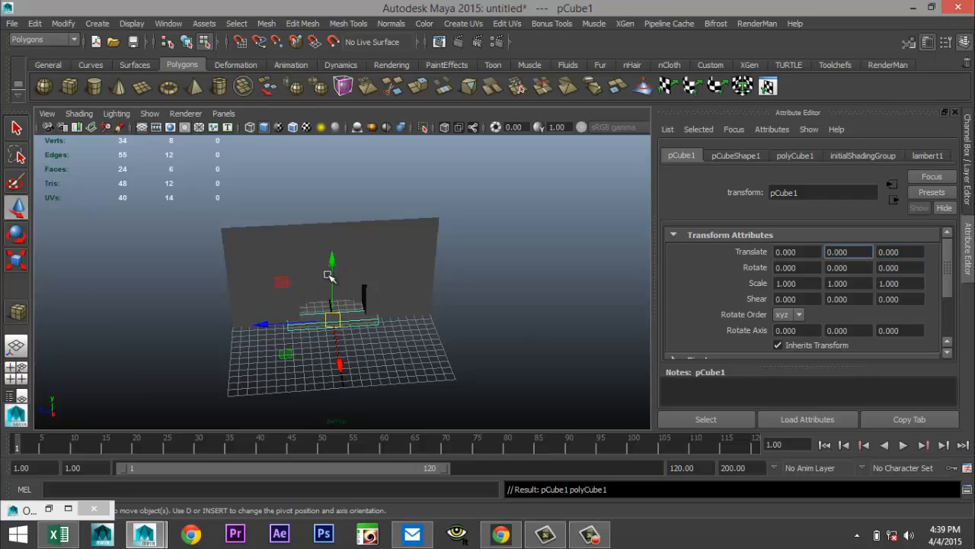
Raise the box to a height of about 6.6, just above the recessed opening.
drag(332, 260, 330, 217)
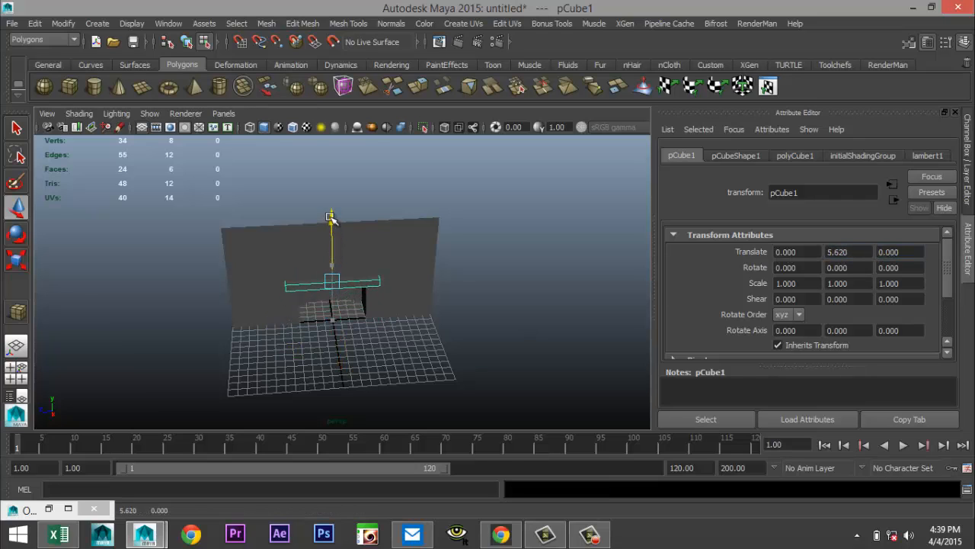
key(f)
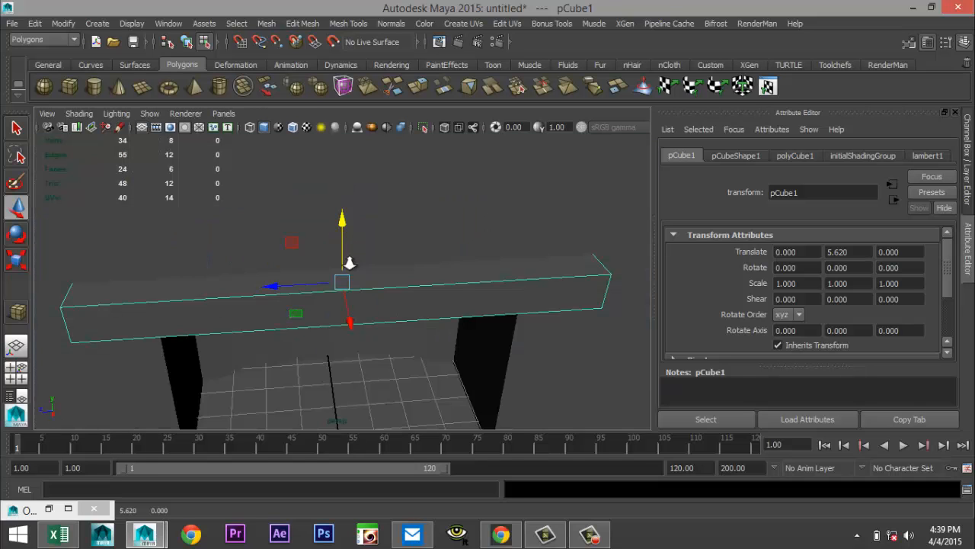
scroll(349, 263, down, 3)
scroll(348, 263, up, 3)
alt+drag(346, 259, 374, 261)
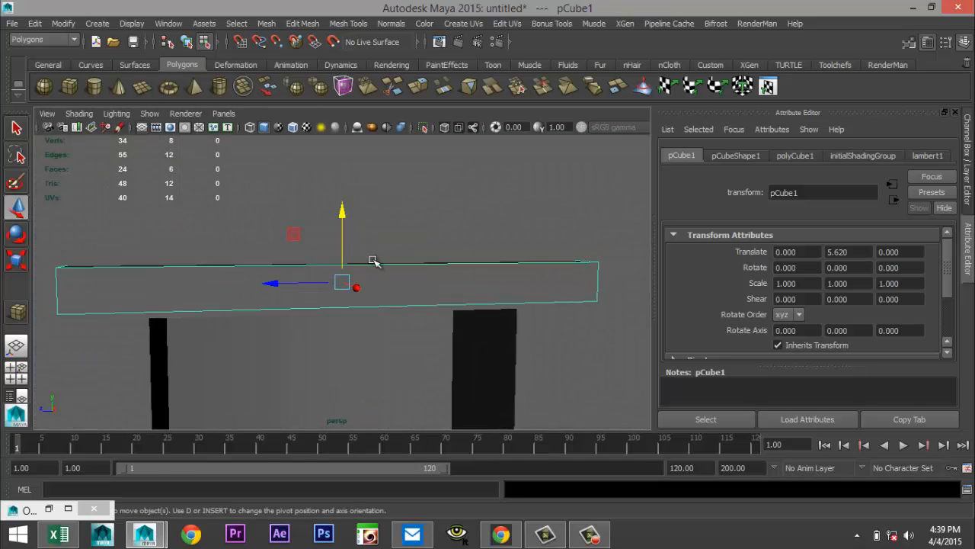
scroll(374, 262, down, 3)
alt+drag(374, 320, 343, 194)
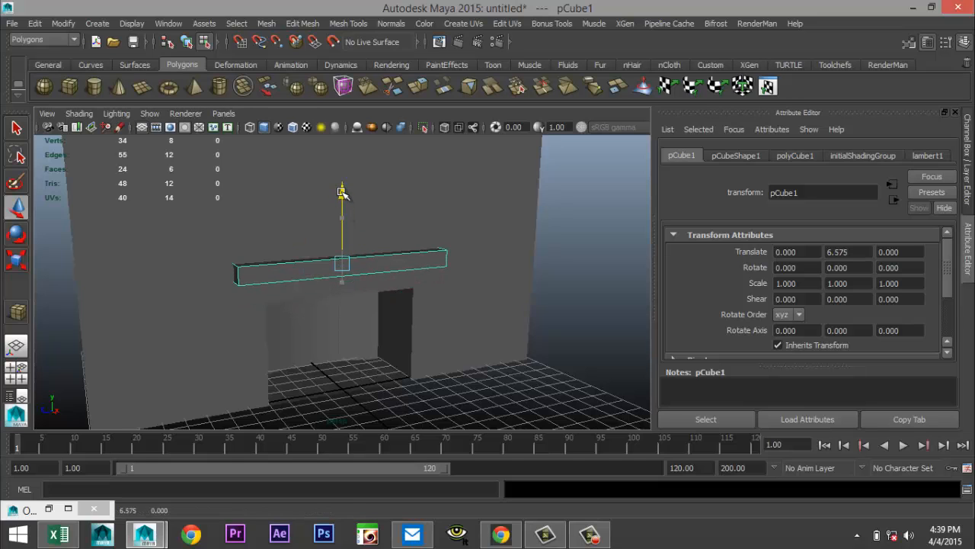
Move the box forward with grid snapping to X = 1 so its back lies flush against the wall.
alt+drag(348, 312, 396, 299)
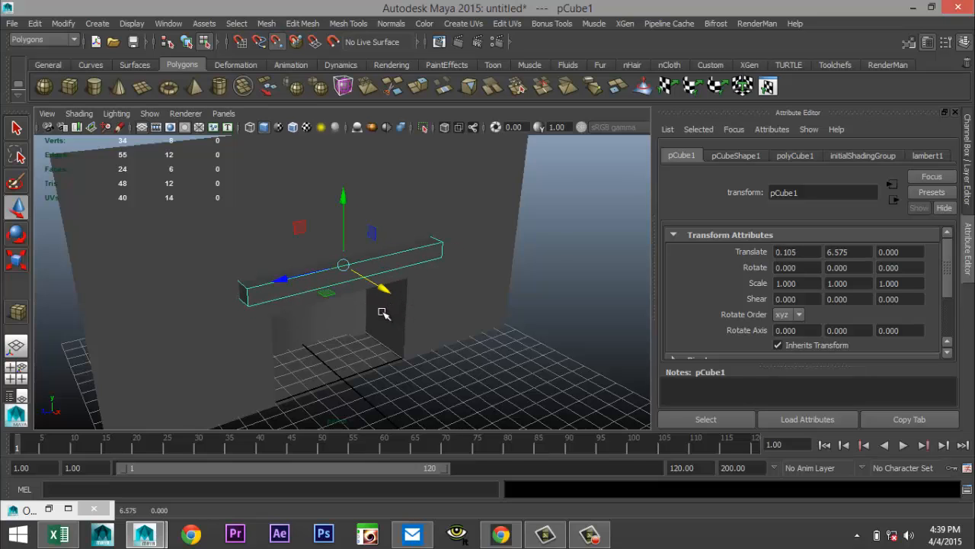
scroll(381, 312, down, 4)
scroll(381, 316, up, 1)
alt+drag(363, 328, 453, 343)
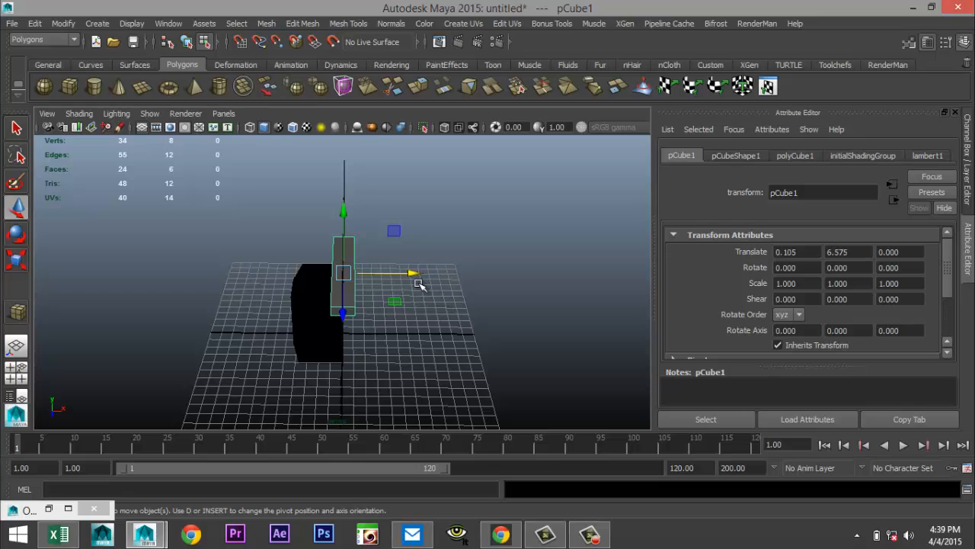
key(x)
drag(413, 273, 355, 280)
scroll(389, 313, up, 3)
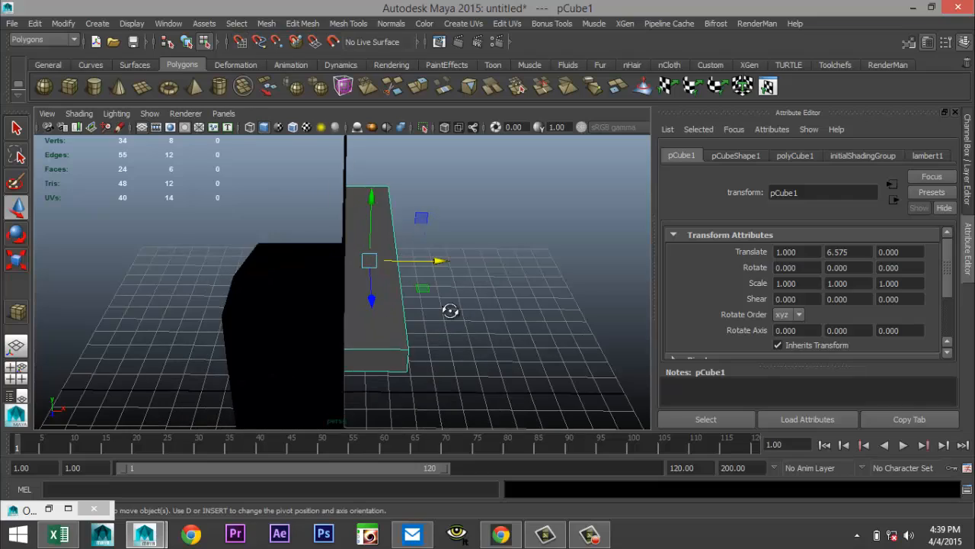
alt+drag(449, 311, 338, 333)
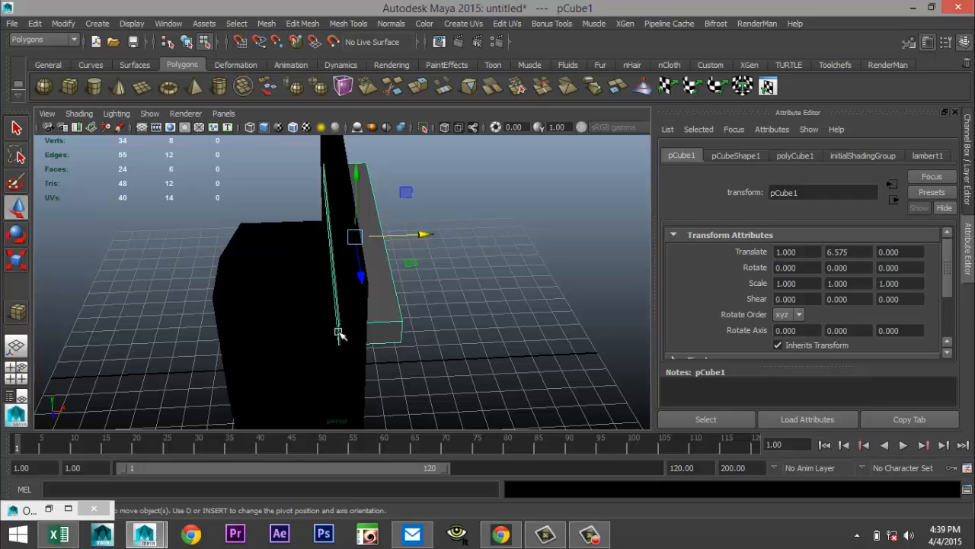
In the top view, move the box's front vertices back toward the wall to make it shallower.
click(17, 369)
key(space)
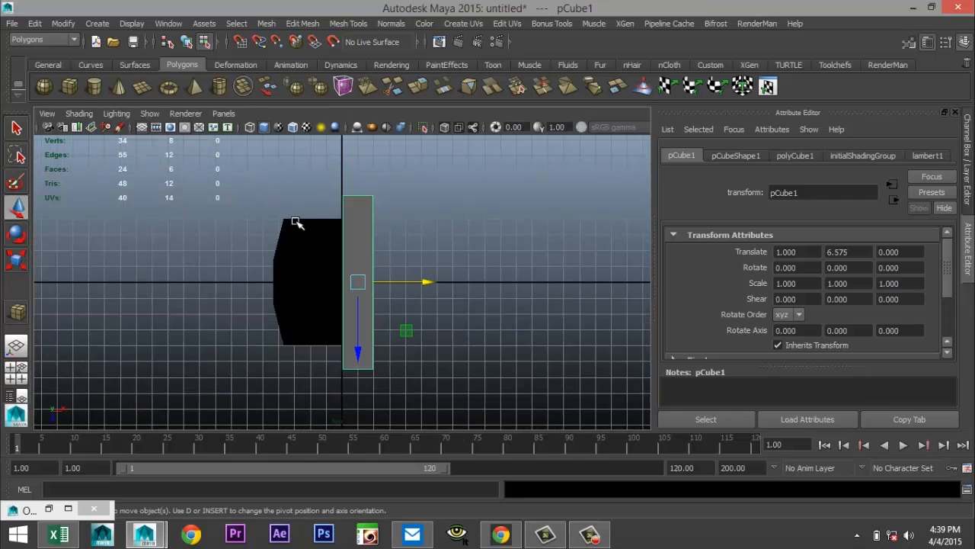
right_drag(357, 209, 311, 207)
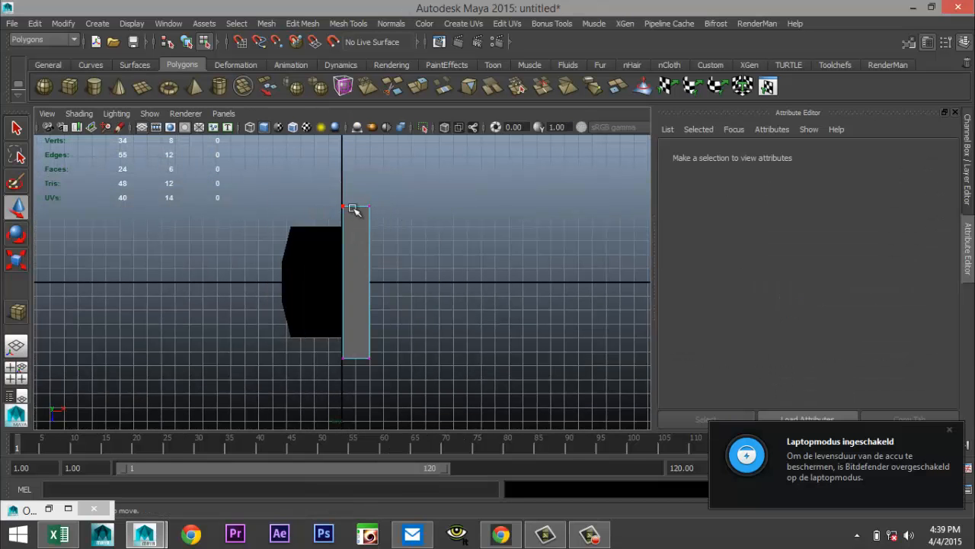
drag(353, 210, 399, 399)
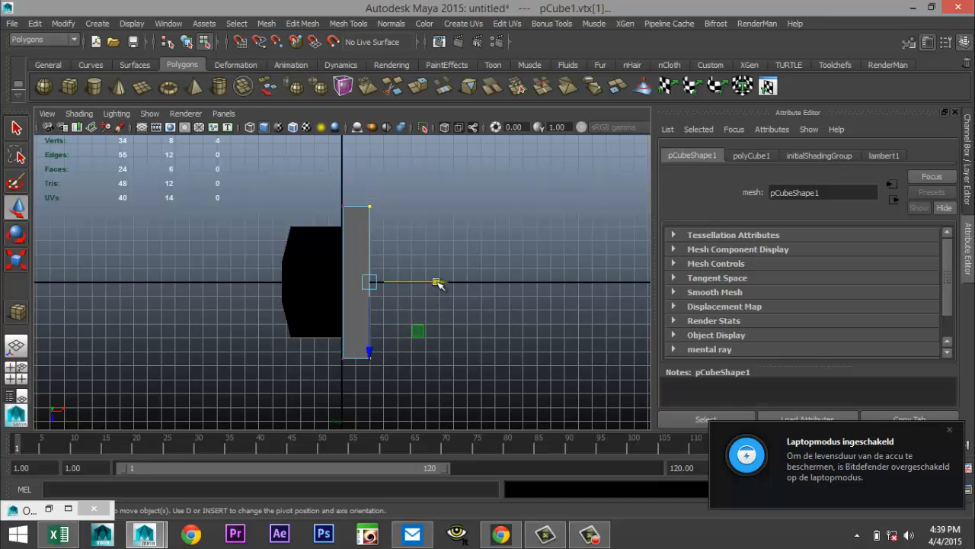
drag(437, 282, 426, 283)
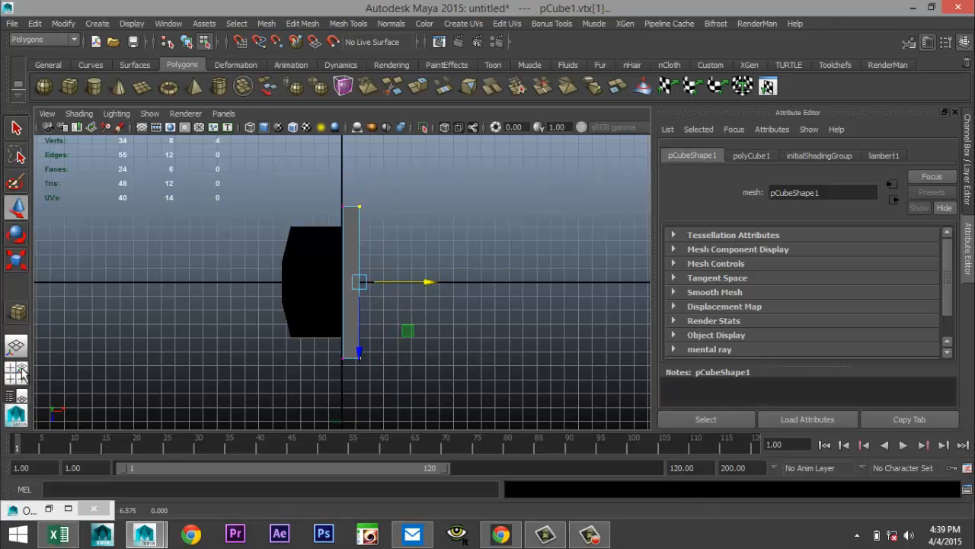
click(17, 372)
key(space)
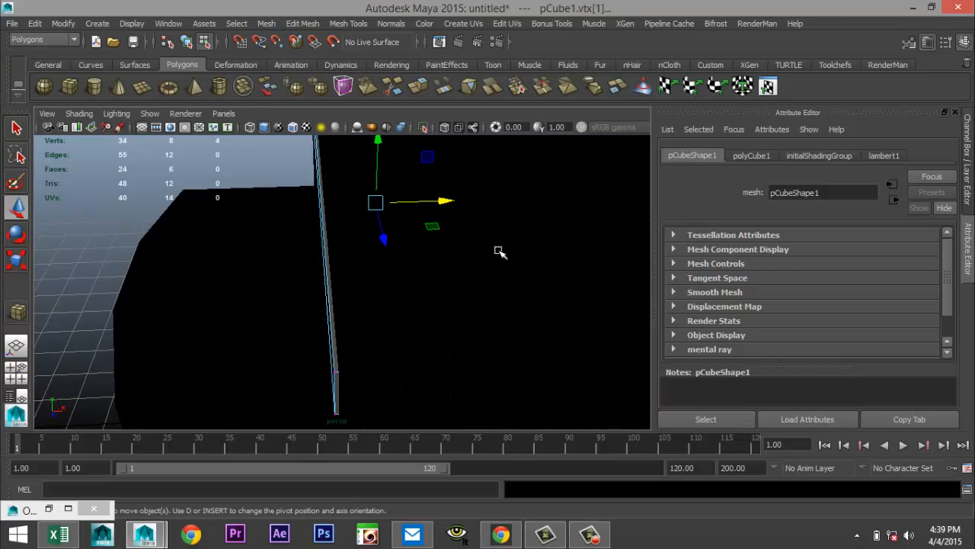
Insert two equally spaced edge loops across the box and scale them apart toward its ends.
alt+drag(499, 251, 405, 262)
scroll(405, 262, down, 5)
alt+middle_drag(430, 294, 459, 334)
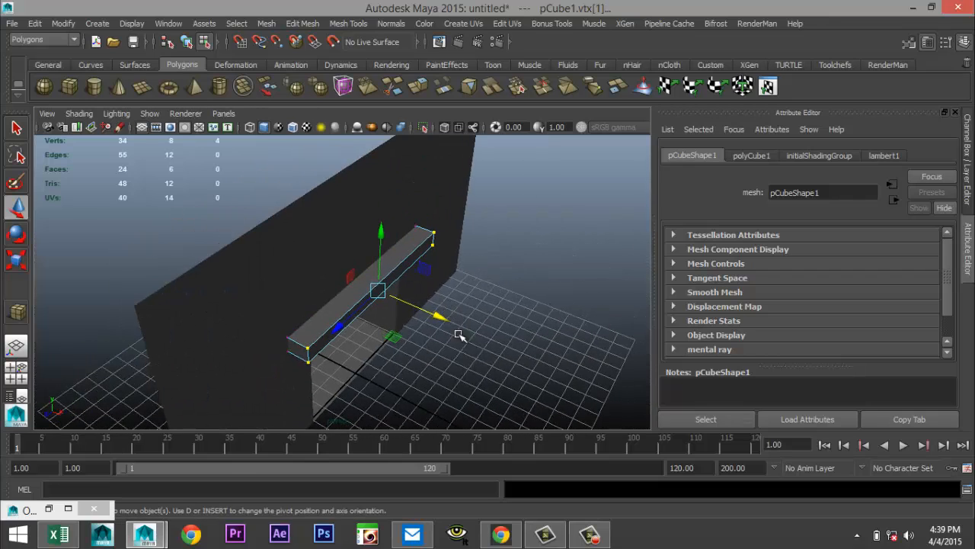
alt+drag(459, 335, 370, 343)
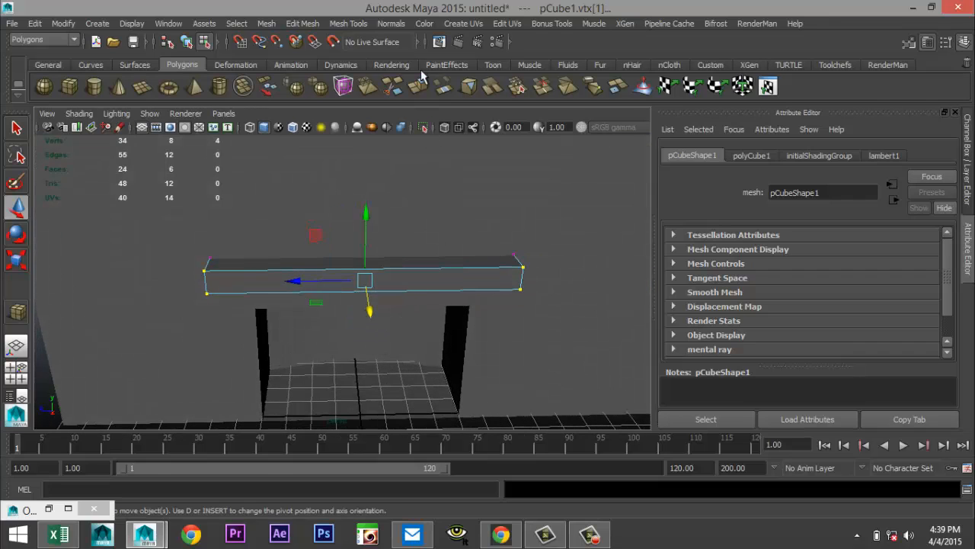
click(352, 25)
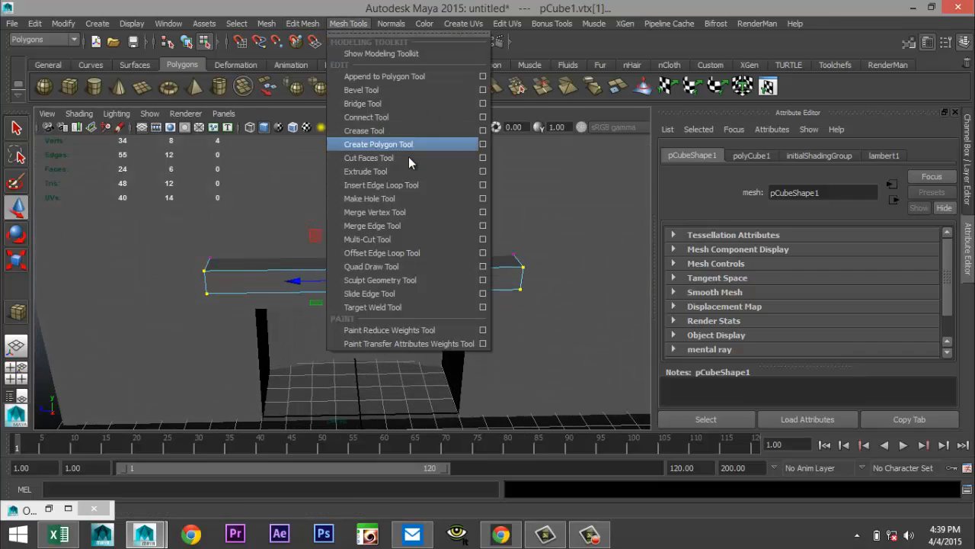
click(483, 186)
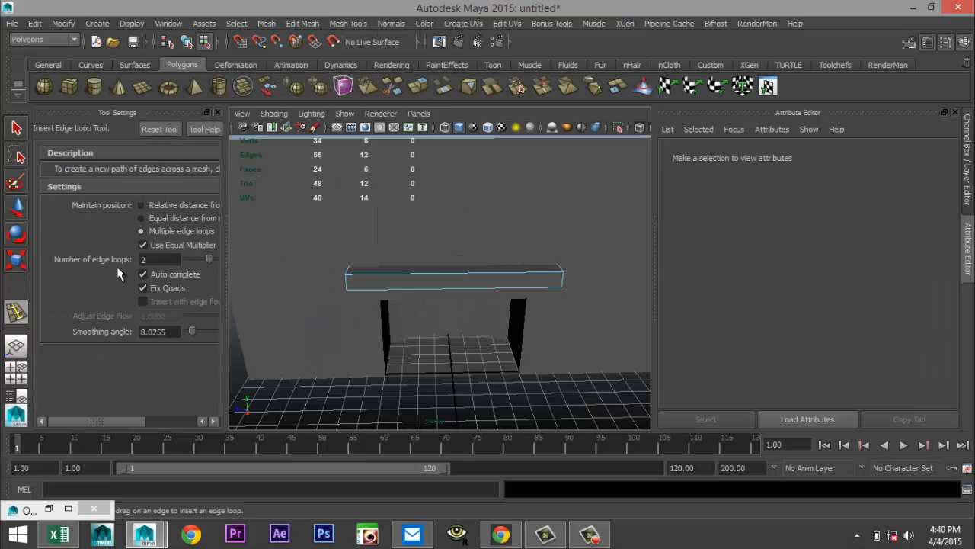
click(446, 280)
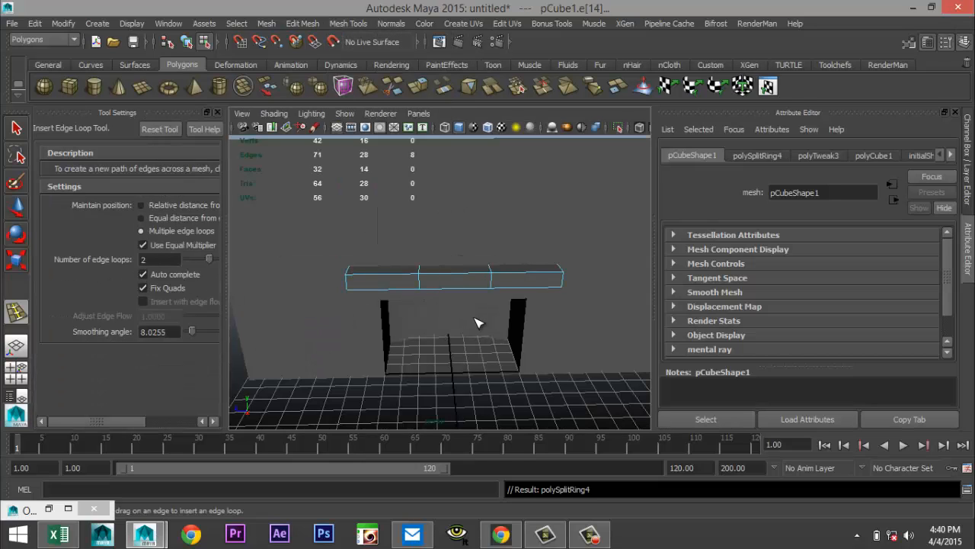
key(r)
drag(390, 279, 308, 282)
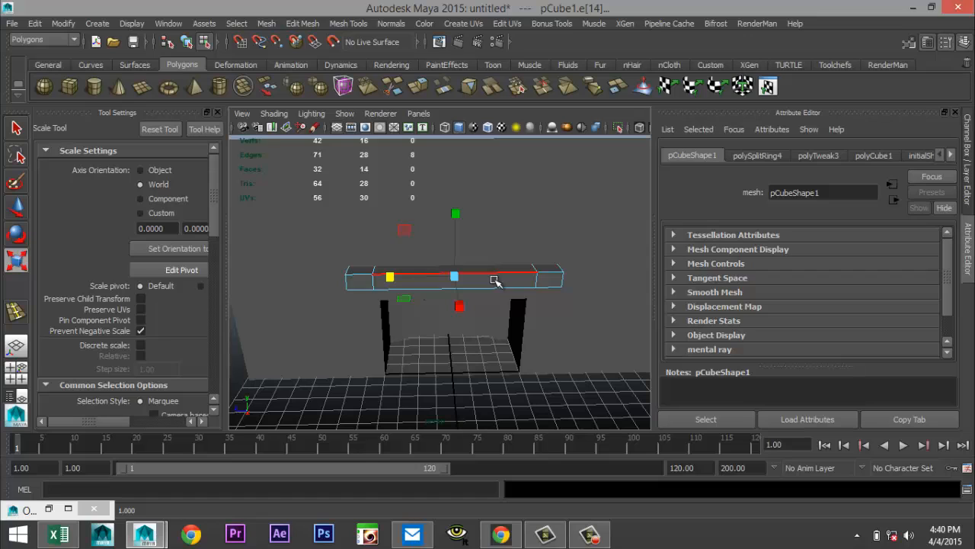
key(y)
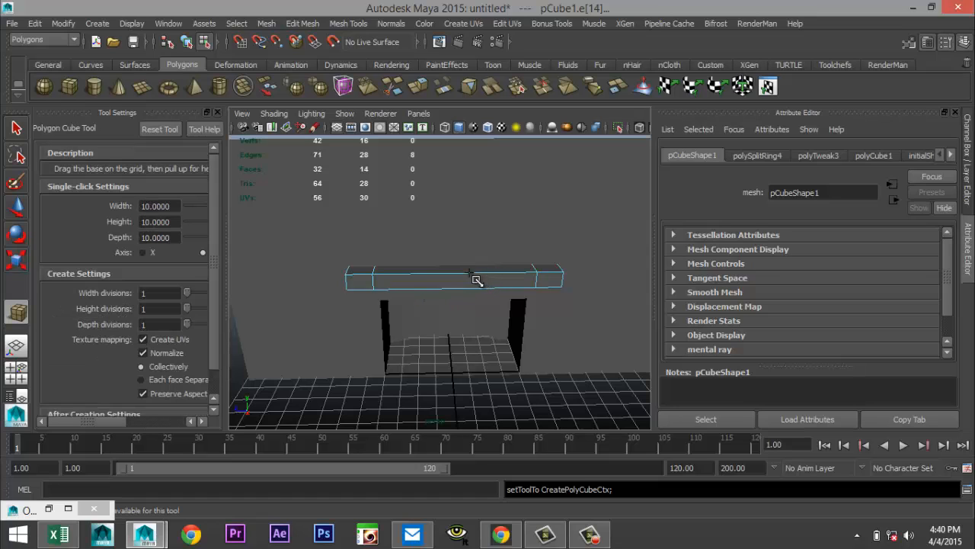
click(477, 280)
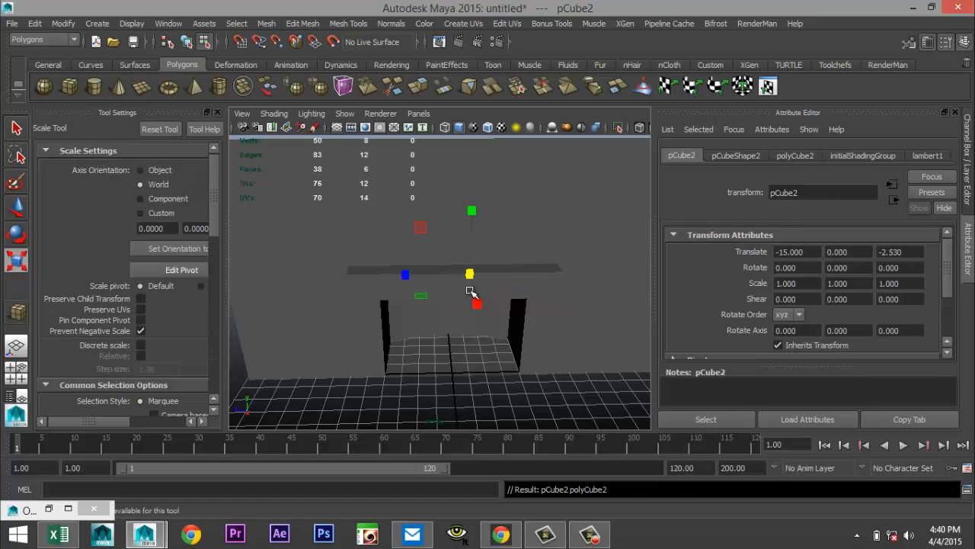
key(ctrl+z)
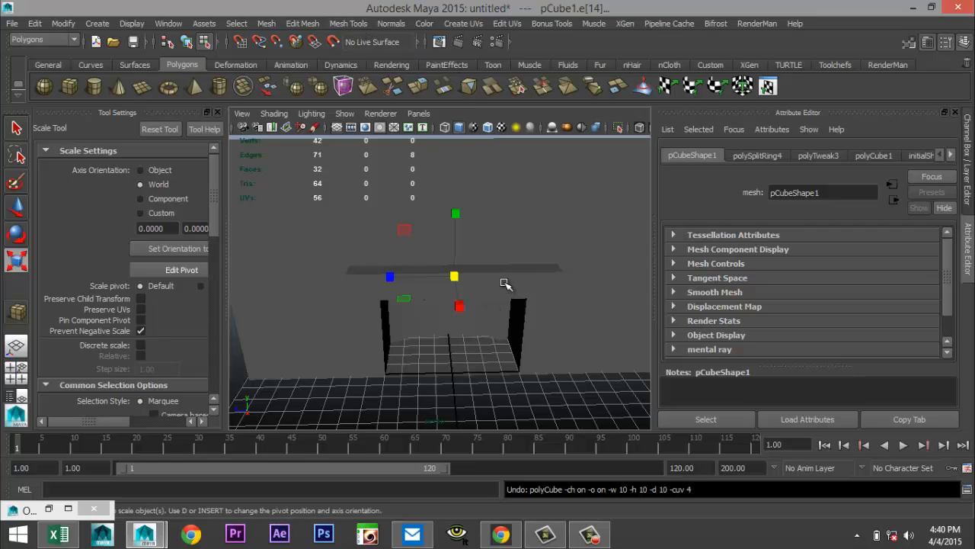
Insert two more edge loops in the box's middle section and scale them apart toward the outer loops.
click(346, 24)
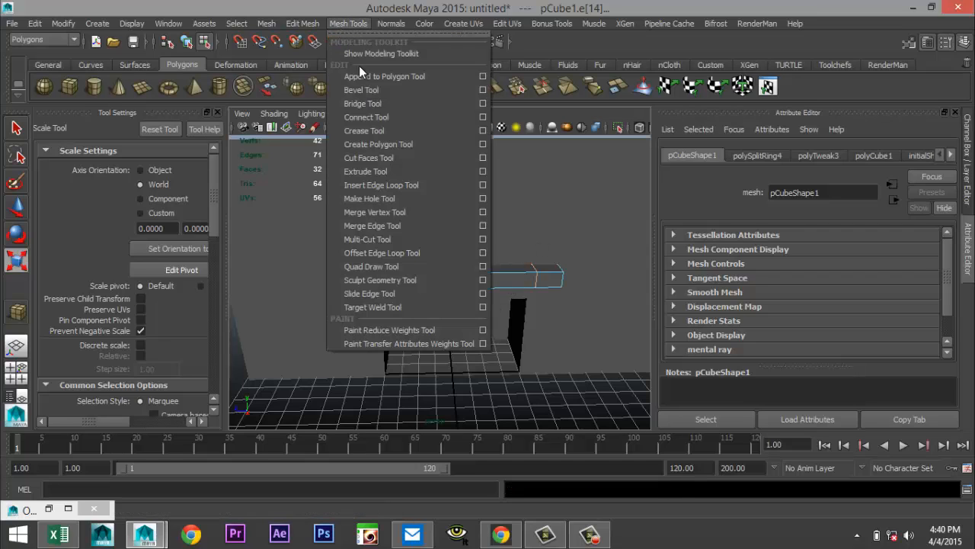
click(417, 187)
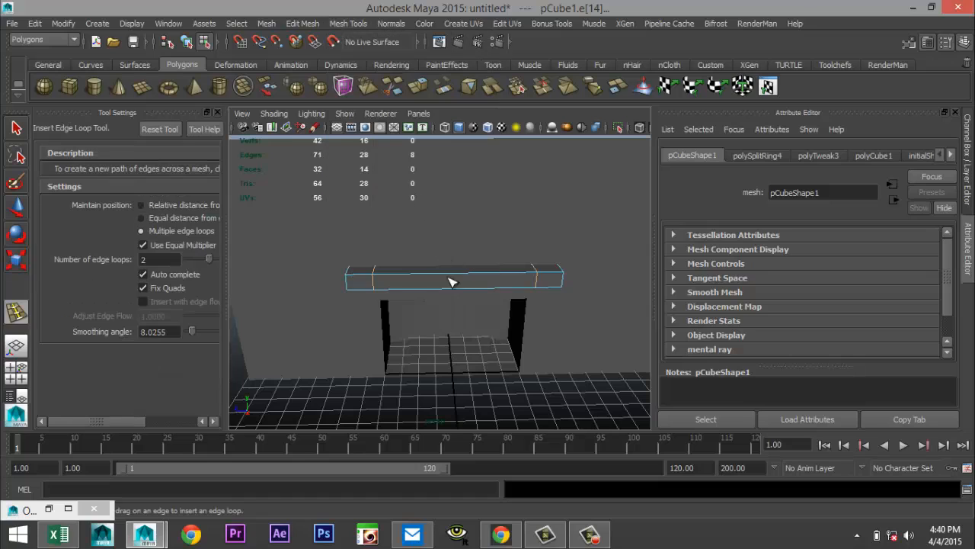
click(459, 278)
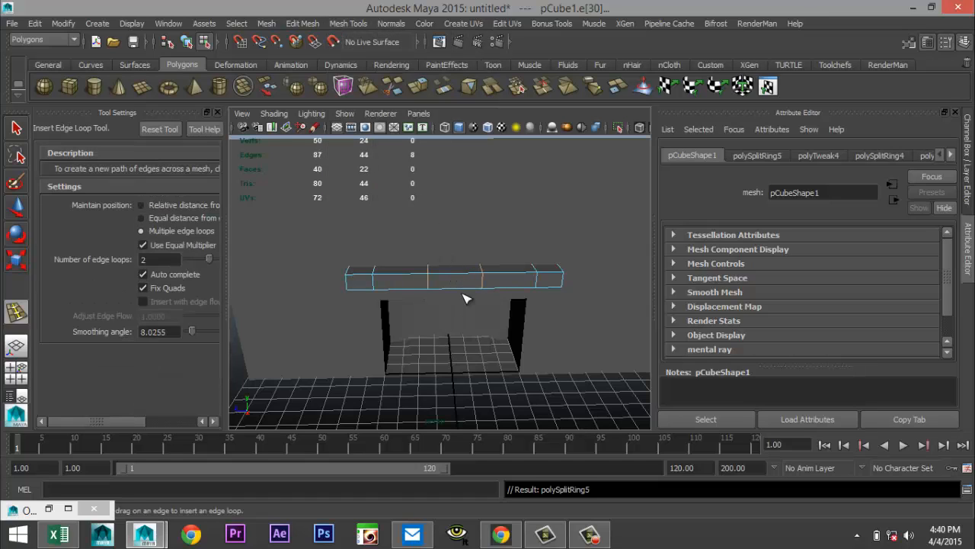
key(r)
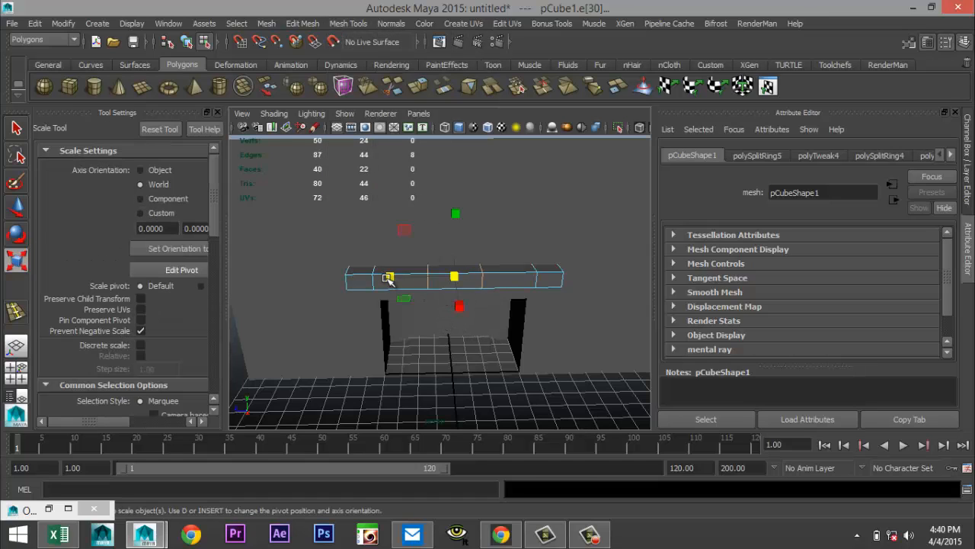
drag(383, 276, 332, 282)
key(q)
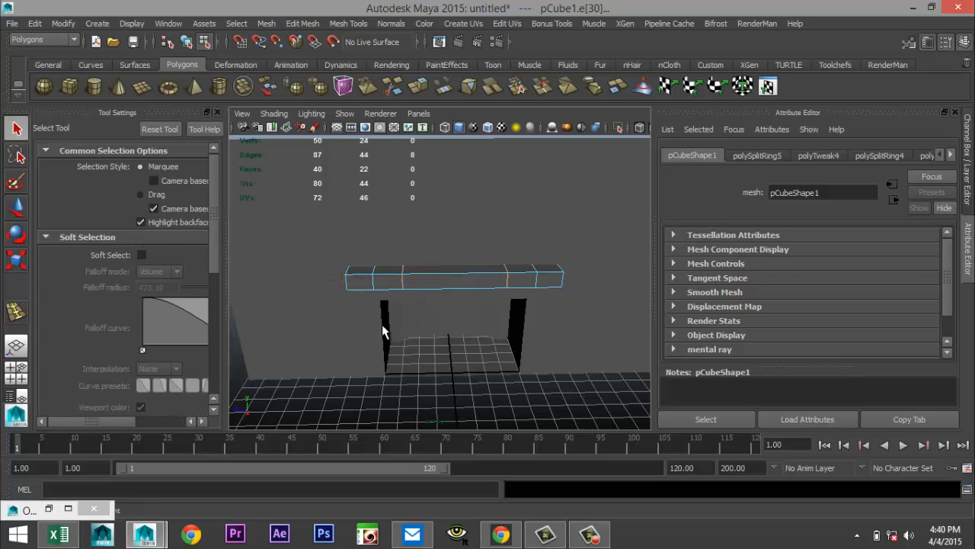
Bevel the upper and lower front edges of the two narrow sections flanking the mantel's middle section.
scroll(381, 324, up, 5)
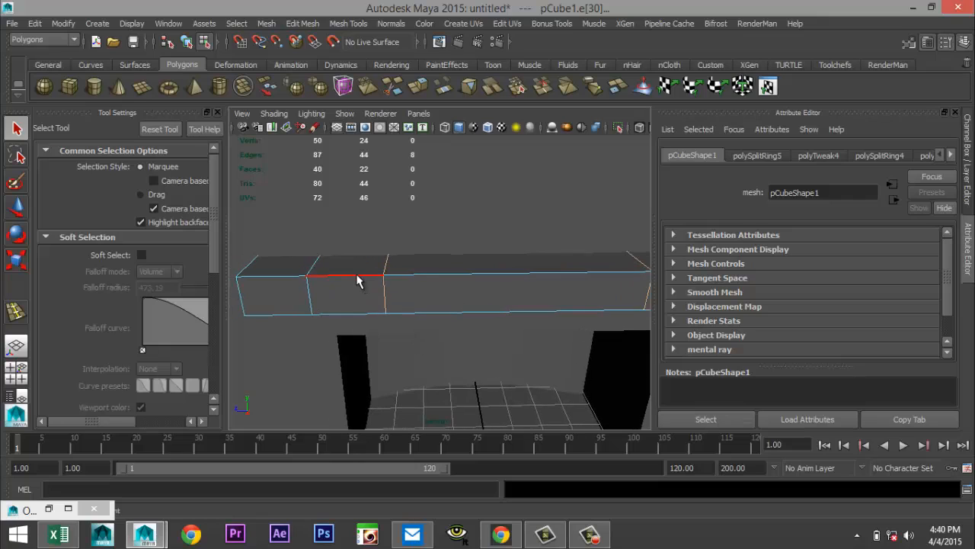
click(356, 275)
shift+click(351, 313)
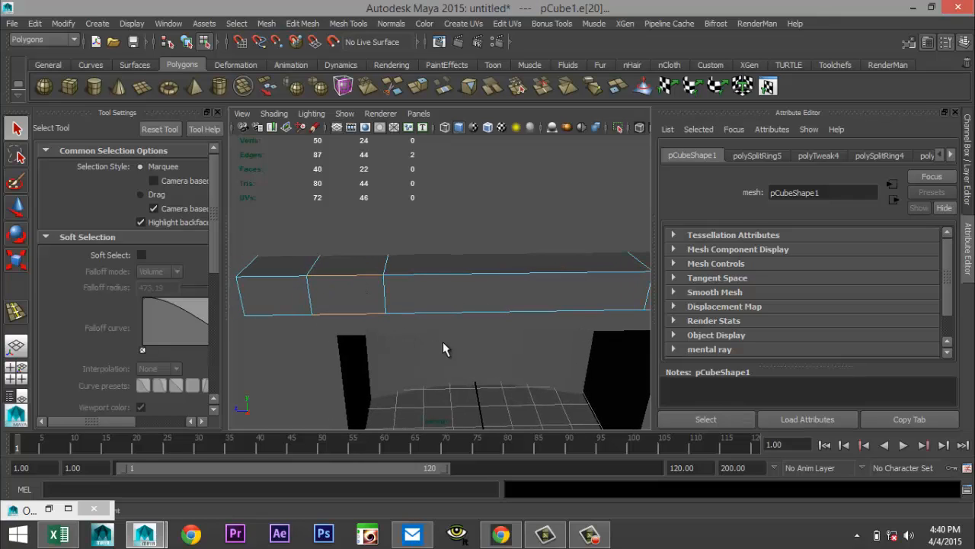
alt+middle_drag(447, 343, 343, 340)
shift+click(544, 266)
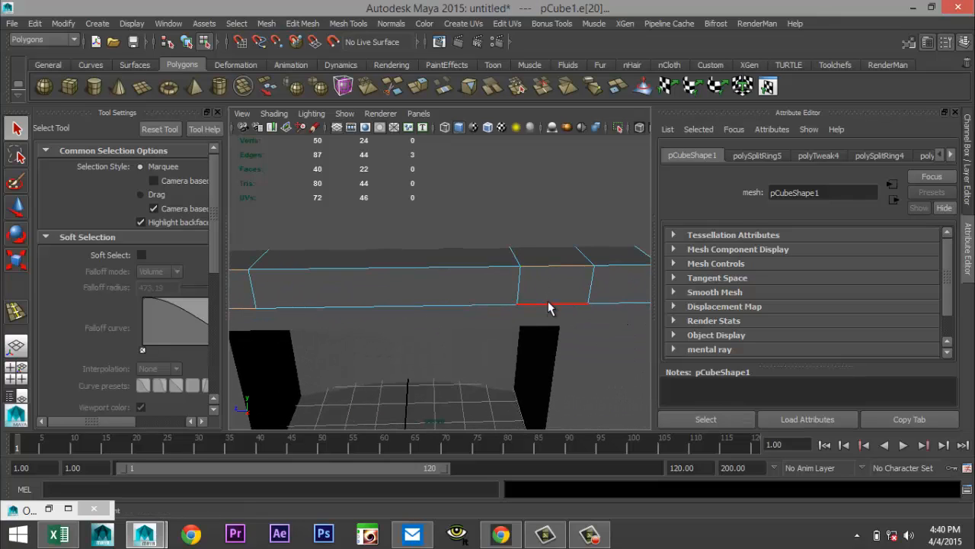
shift+click(550, 304)
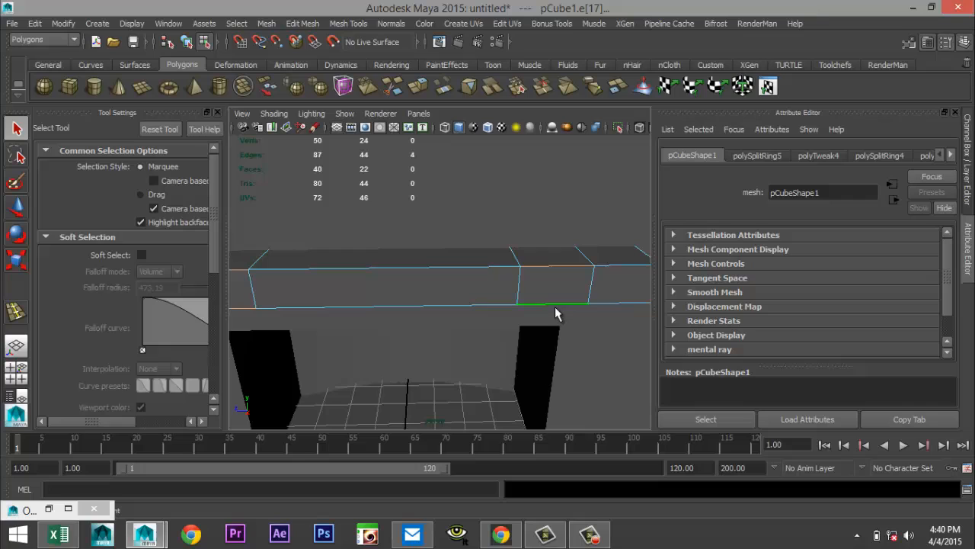
click(301, 24)
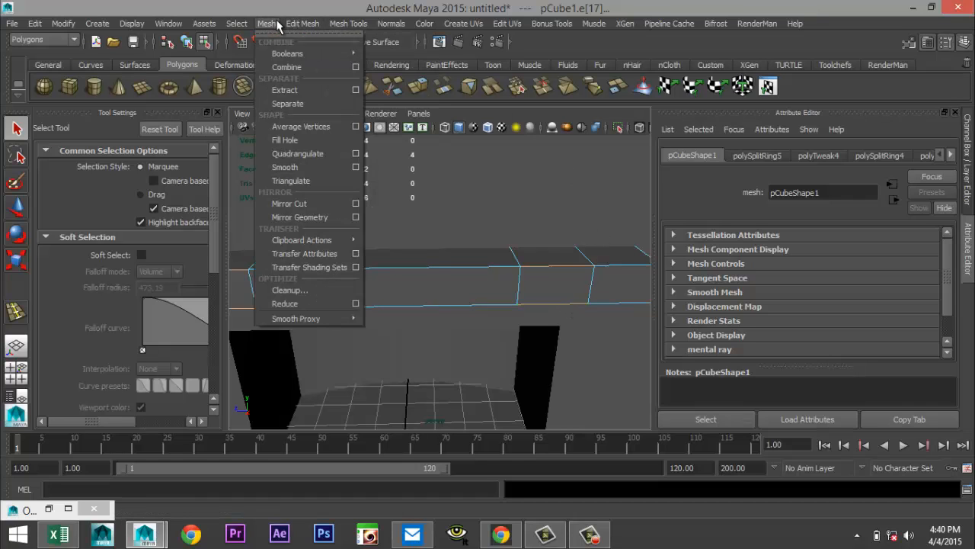
click(280, 23)
click(302, 24)
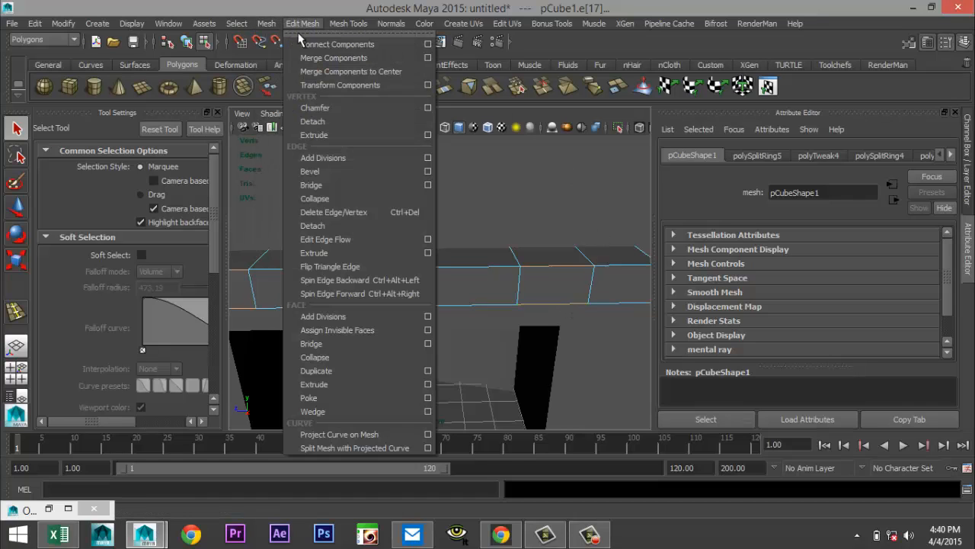
click(323, 171)
click(324, 183)
scroll(348, 237, down, 5)
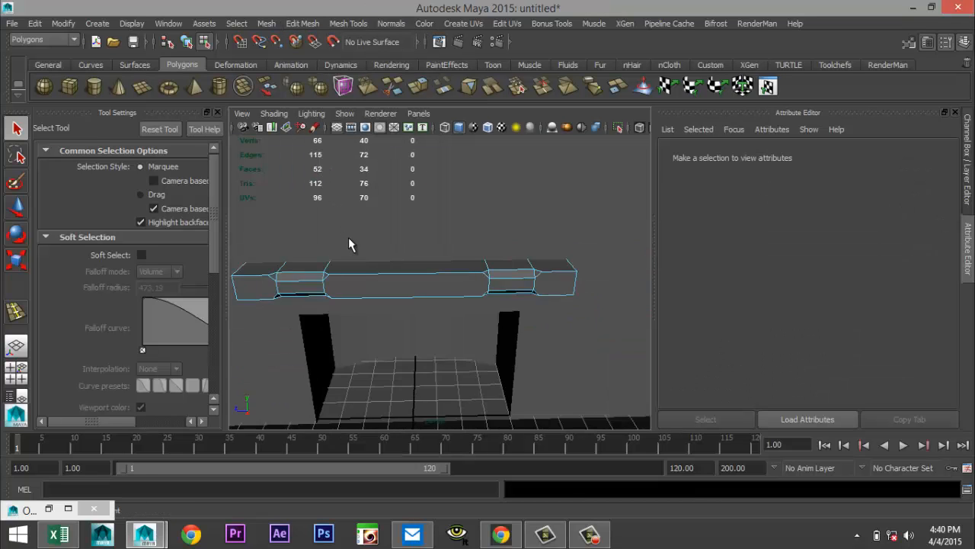
Set the bevel fraction on the mantel's two narrow front sections to 0.130.
scroll(360, 262, up, 5)
alt+drag(337, 308, 407, 297)
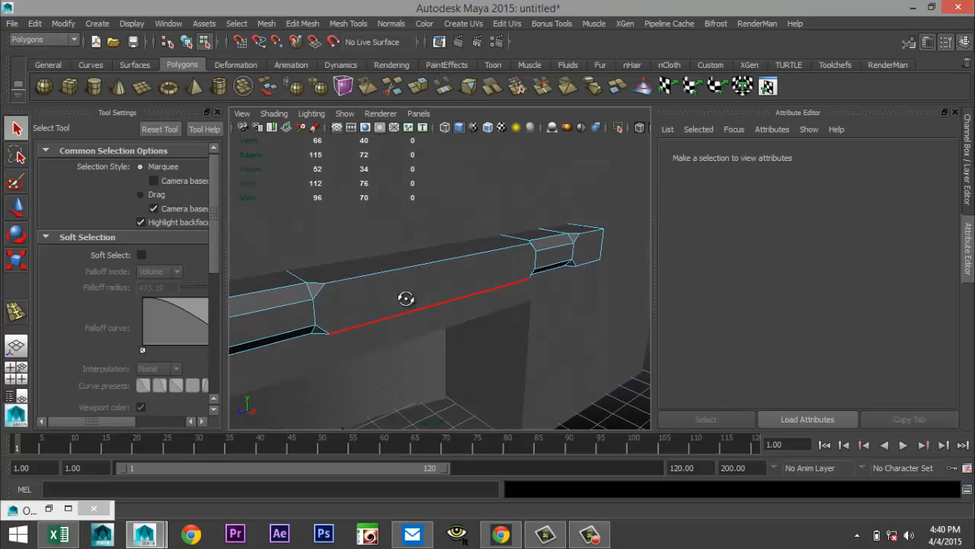
alt+middle_drag(407, 296, 448, 286)
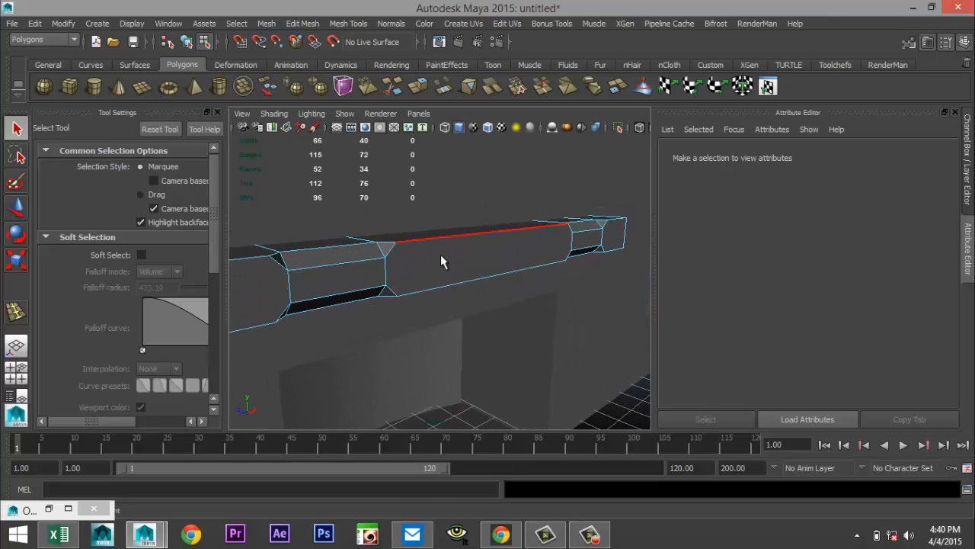
right_drag(440, 254, 468, 235)
click(501, 271)
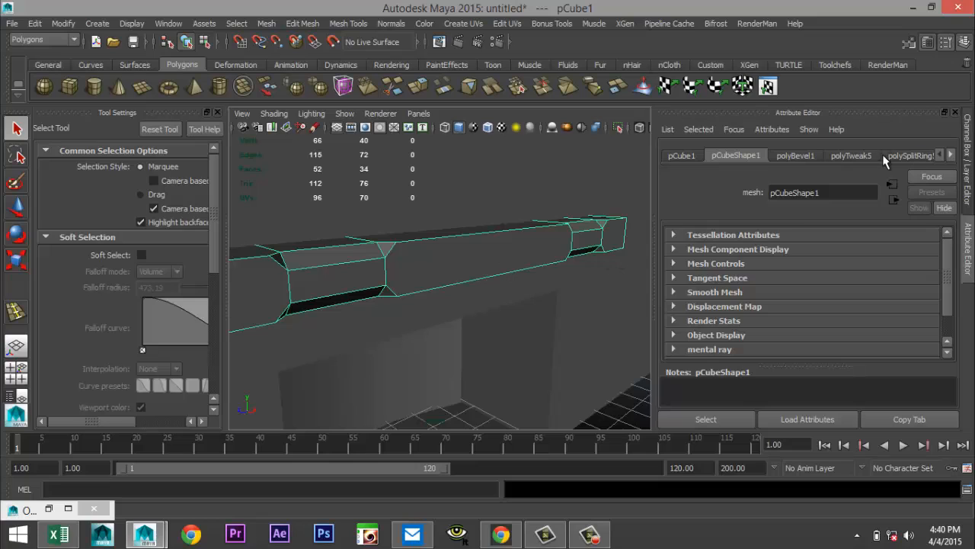
click(797, 154)
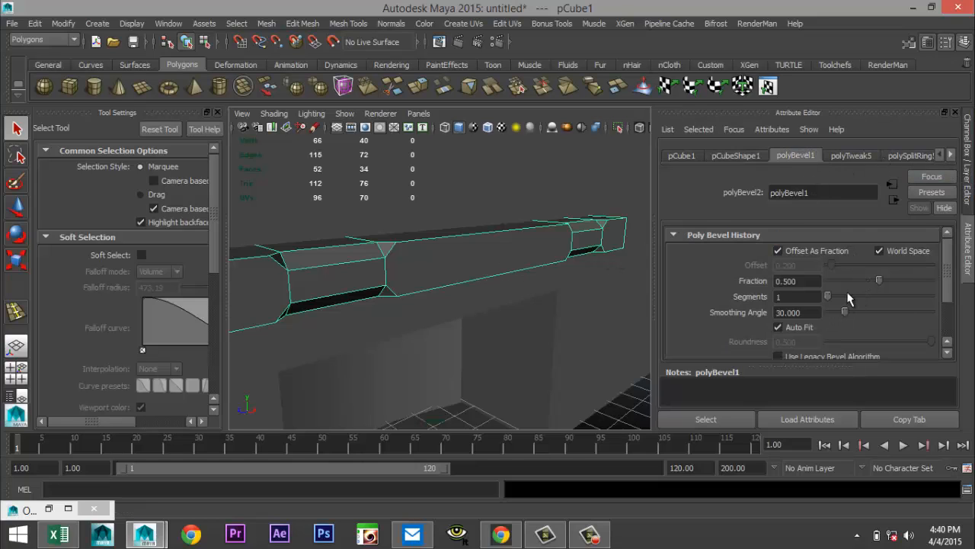
drag(875, 283, 843, 294)
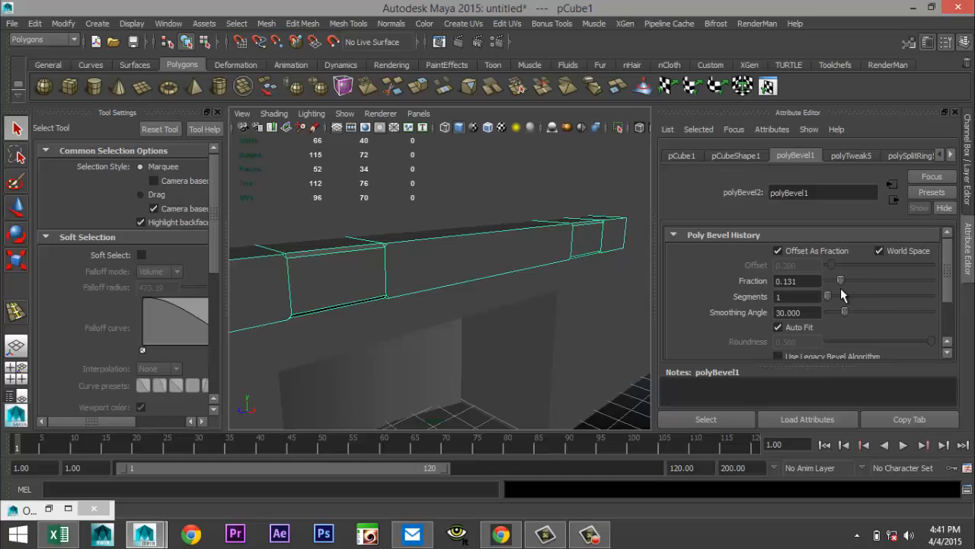
click(814, 282)
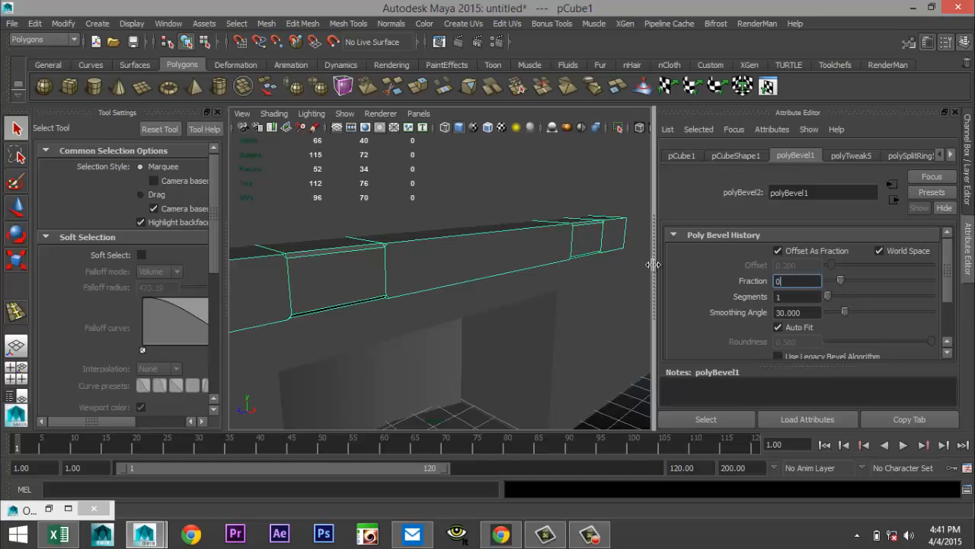
text(0.130)
key(Return)
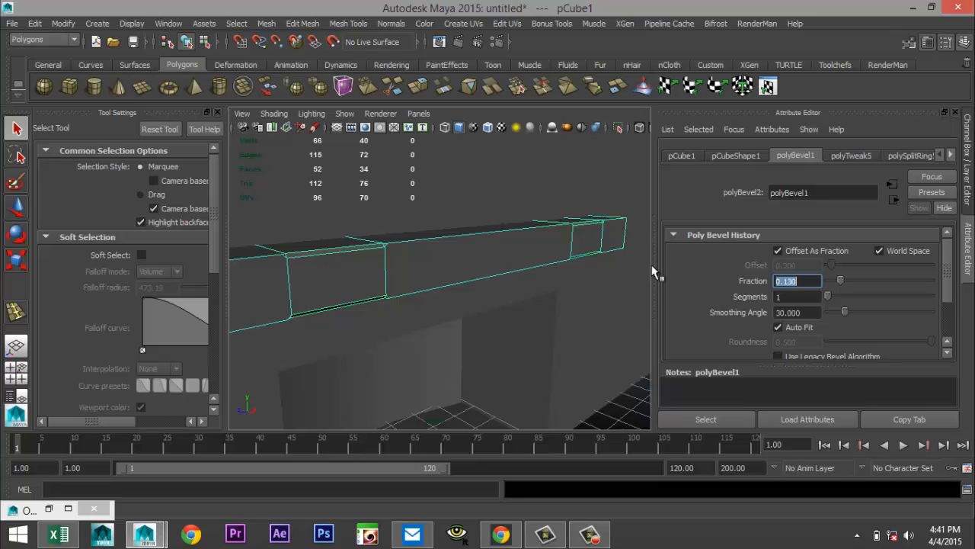
Bevel the vertical front corner edges at both ends of the mantel box.
alt+right_drag(607, 249, 450, 311)
alt+drag(450, 311, 500, 334)
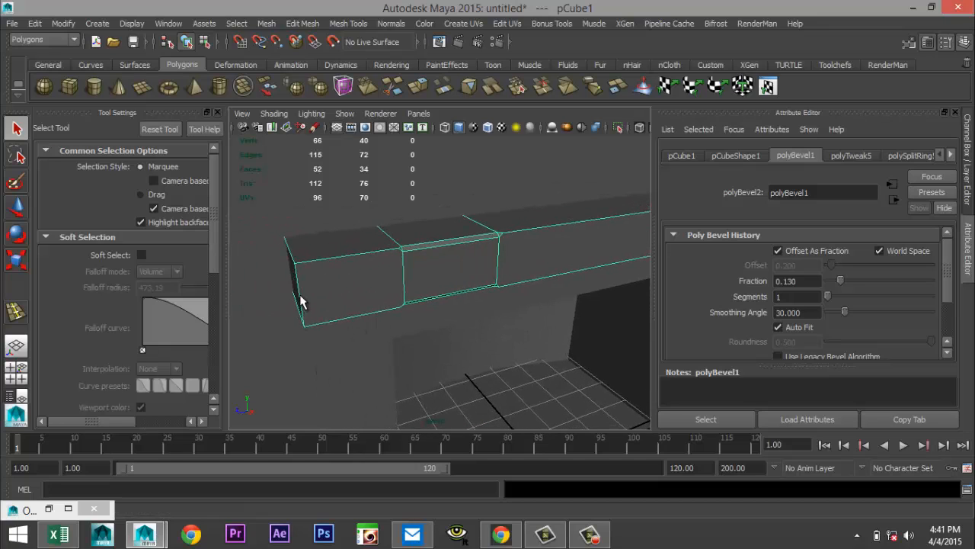
right_drag(297, 300, 299, 174)
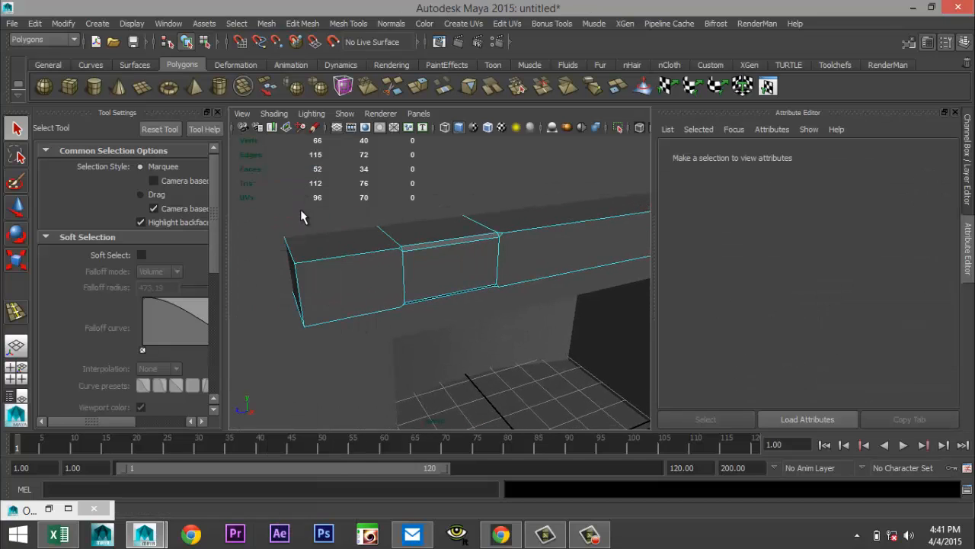
click(301, 294)
click(300, 297)
alt+drag(475, 359, 470, 333)
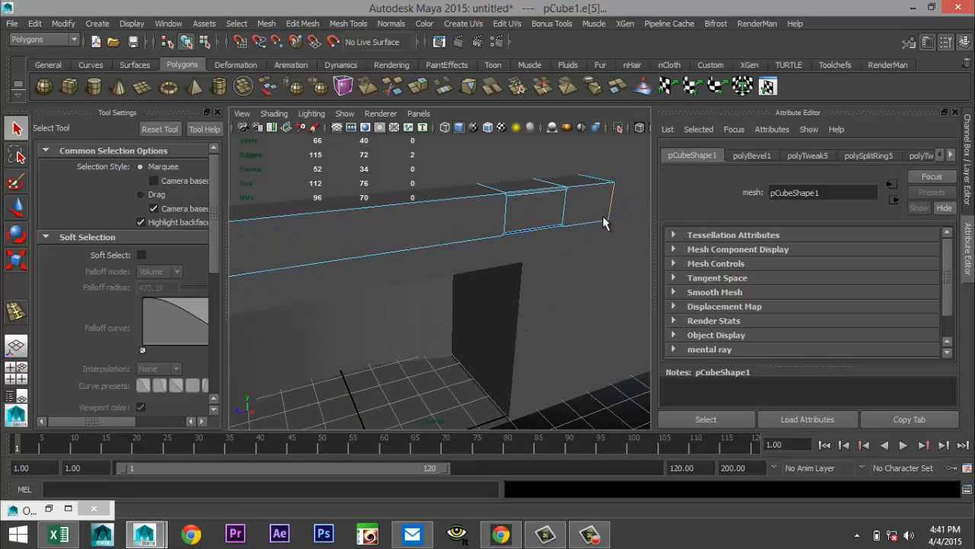
click(298, 24)
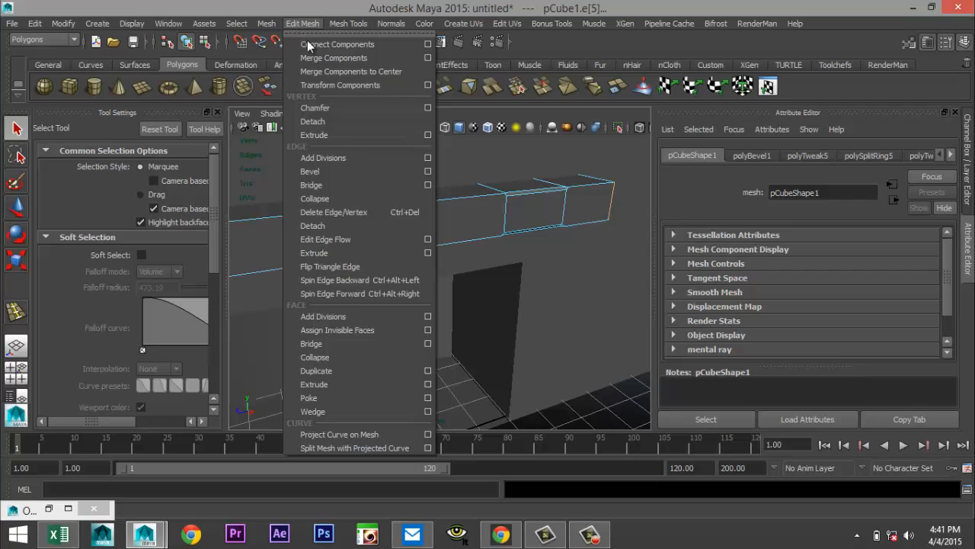
click(328, 172)
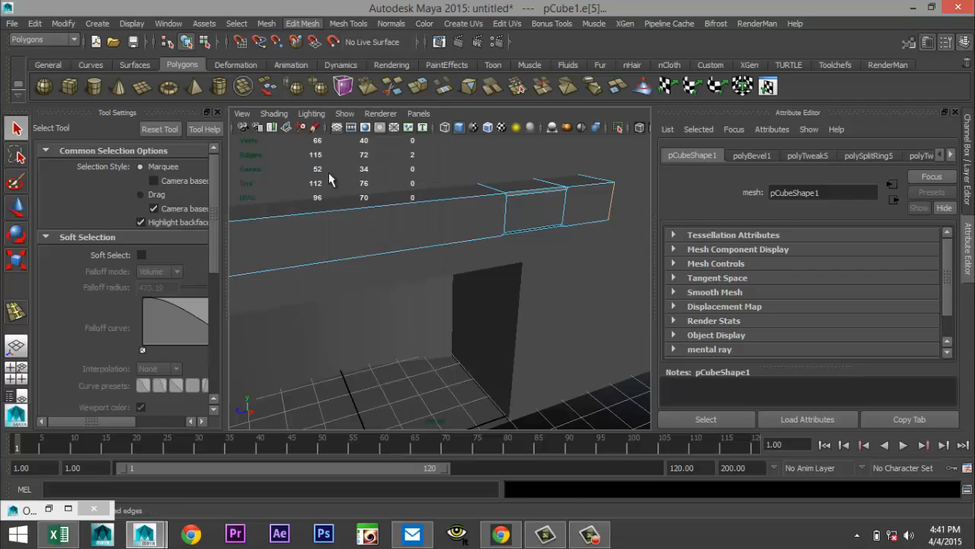
scroll(426, 268, down, 3)
scroll(424, 320, up, 2)
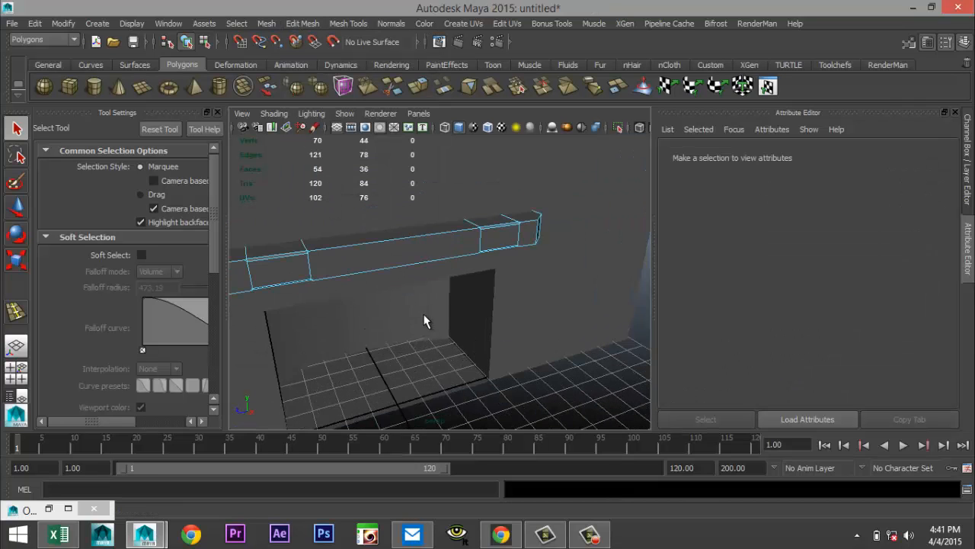
Reduce the fraction of the mantel's end-corner bevel to about 0.241.
alt+drag(424, 320, 440, 261)
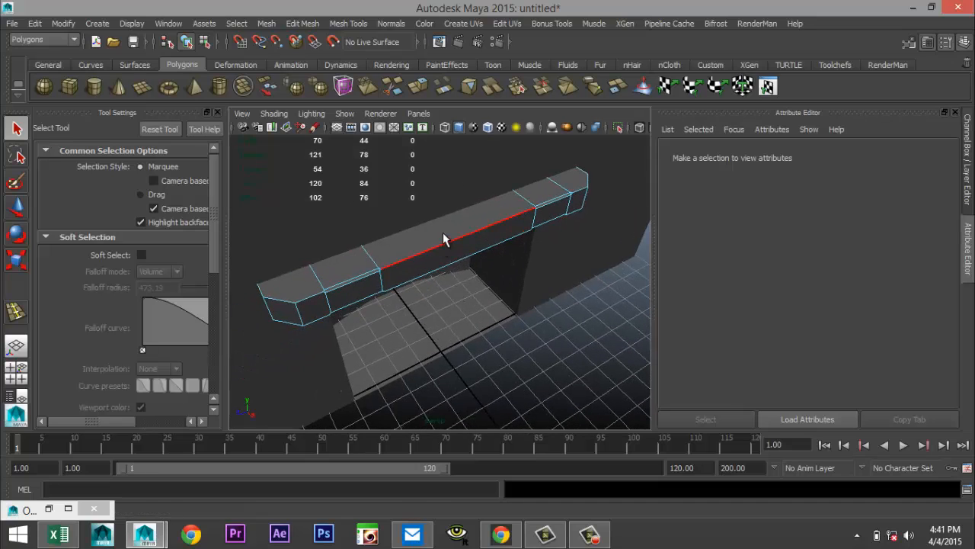
right_drag(443, 209, 480, 196)
click(473, 242)
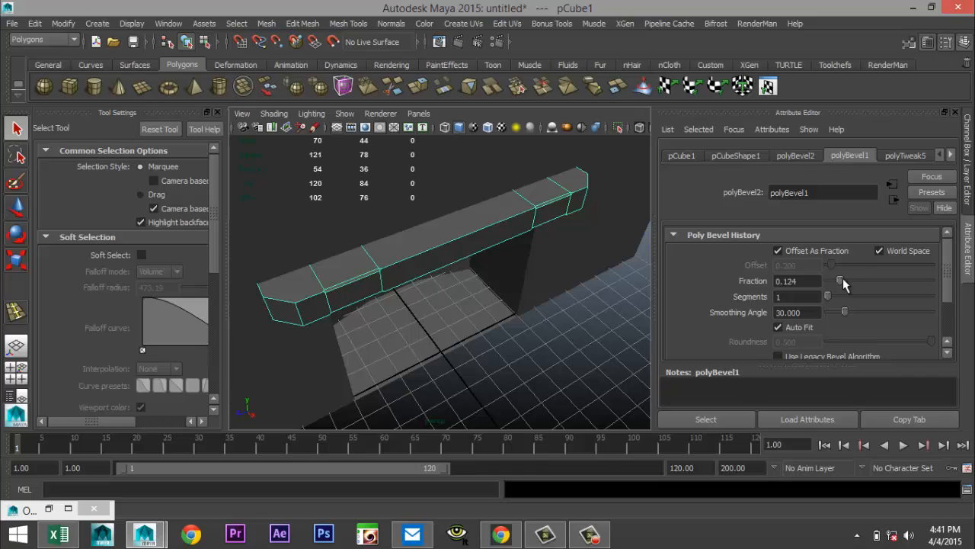
mouse_move(840, 281)
mouse_down()
mouse_move(863, 284)
mouse_move(852, 287)
mouse_up()
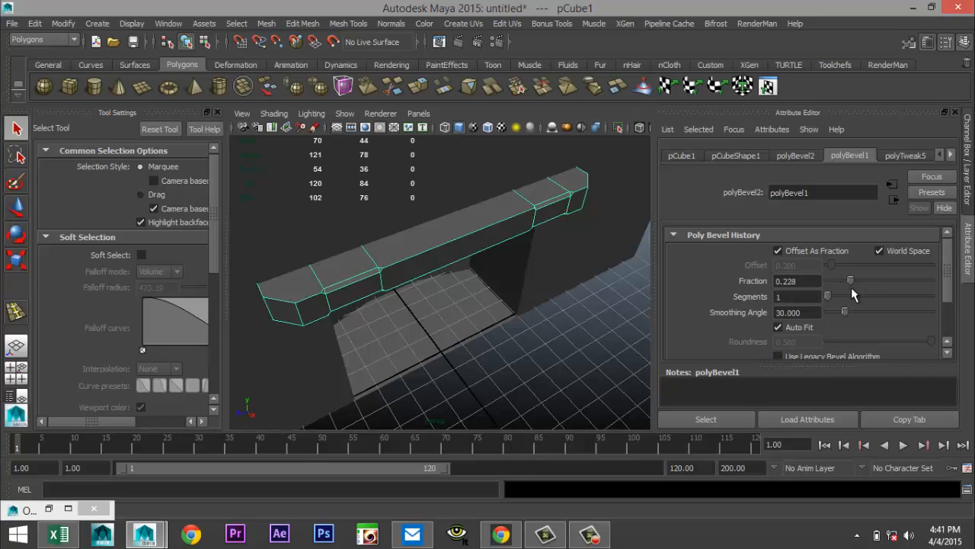
key(ctrl+z)
click(798, 156)
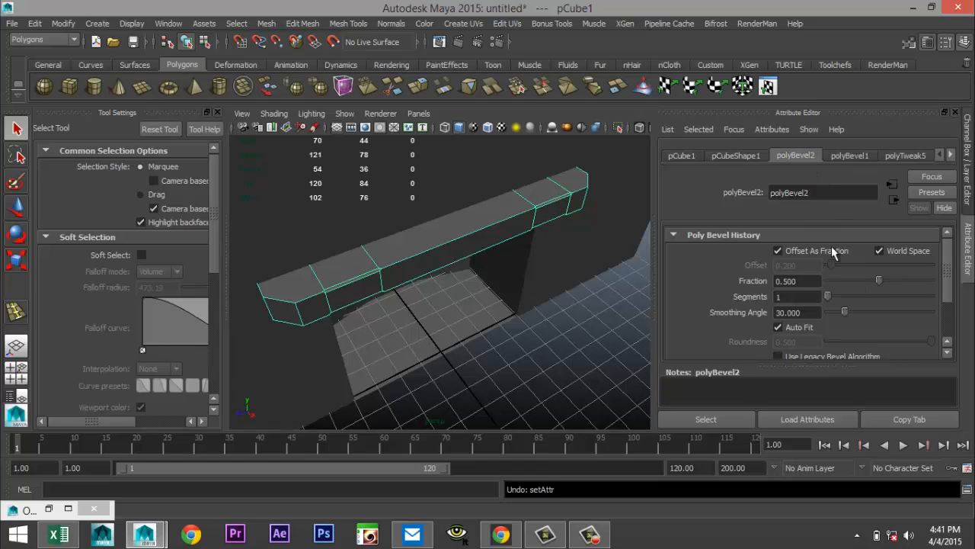
drag(877, 285, 855, 286)
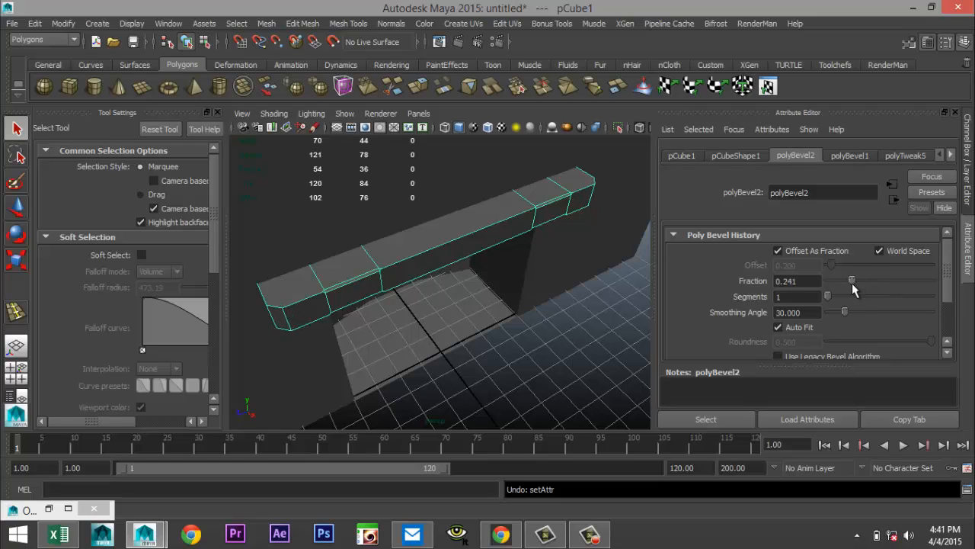
Preview the mantel box in smooth display and restore its unsmoothed display.
click(496, 361)
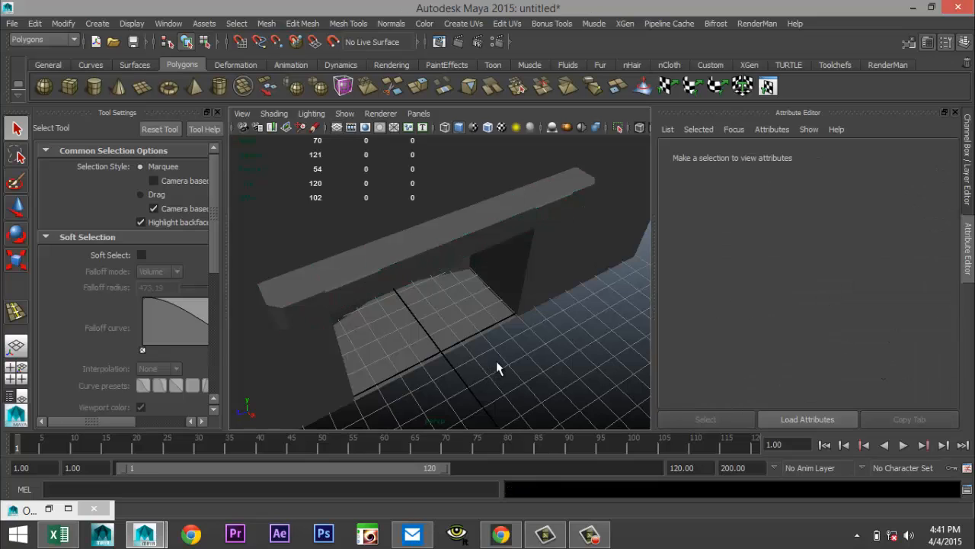
scroll(497, 360, down, 5)
scroll(497, 360, up, 5)
alt+drag(496, 360, 487, 334)
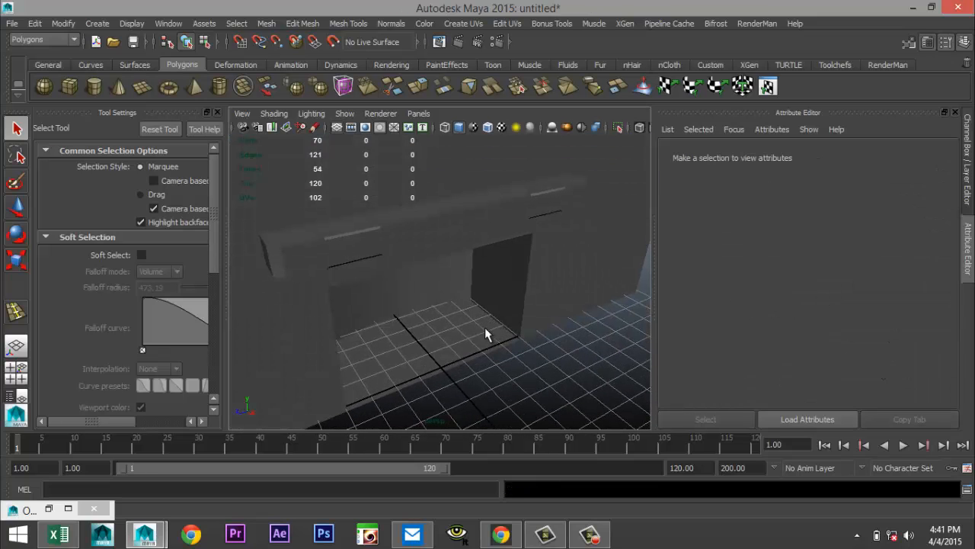
click(450, 216)
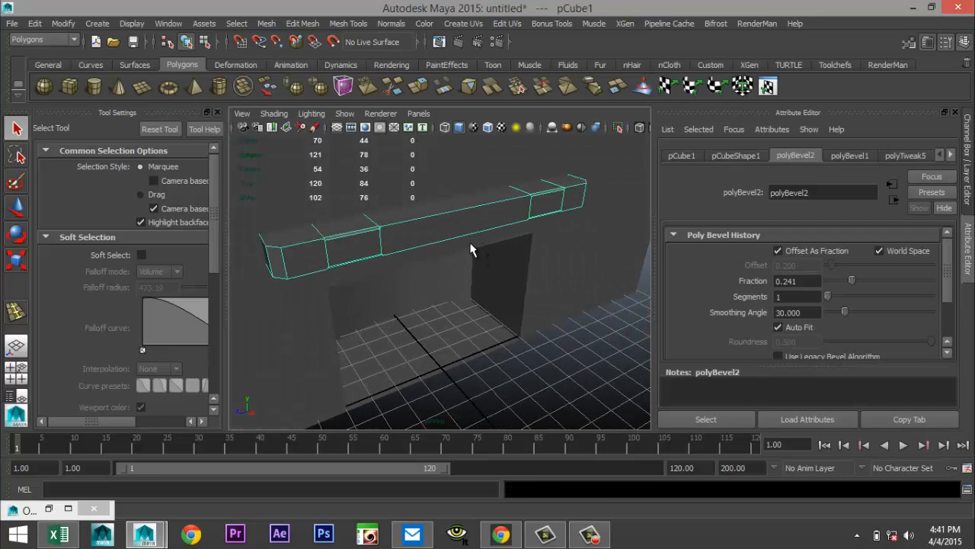
key(3)
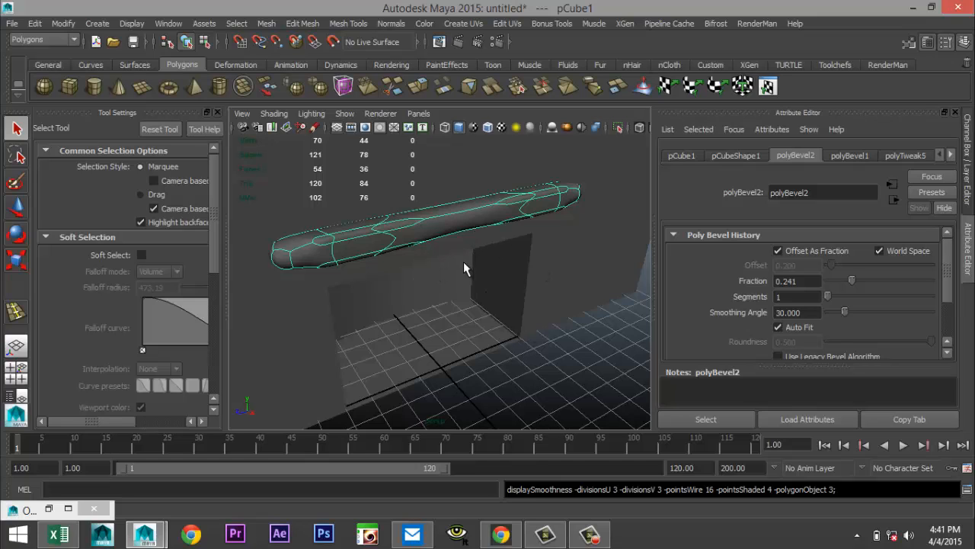
key(1)
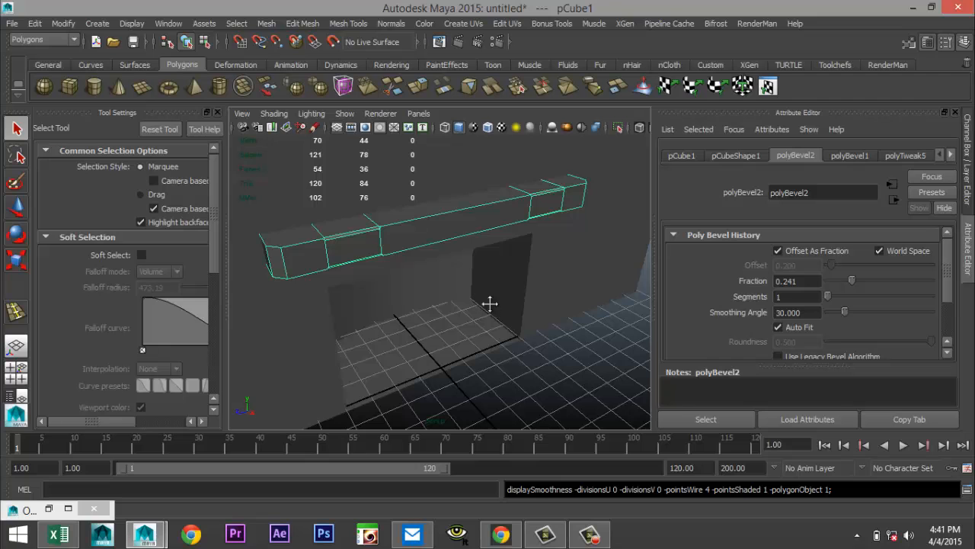
Create a tall, narrow polygon box standing on the floor grid in front of the fireplace opening.
alt+drag(496, 312, 503, 338)
alt+middle_drag(502, 337, 495, 287)
scroll(494, 295, down, 2)
scroll(493, 306, up, 2)
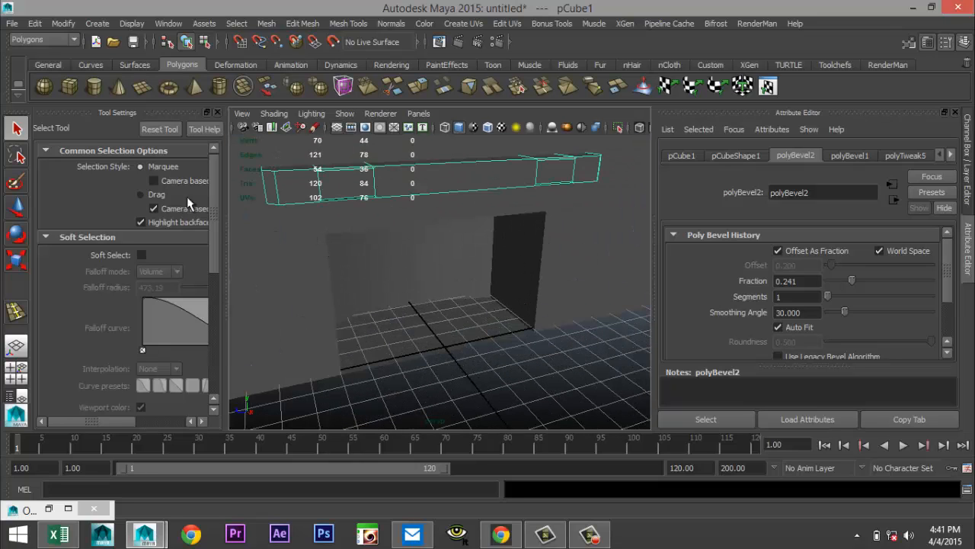
click(72, 88)
drag(423, 408, 445, 240)
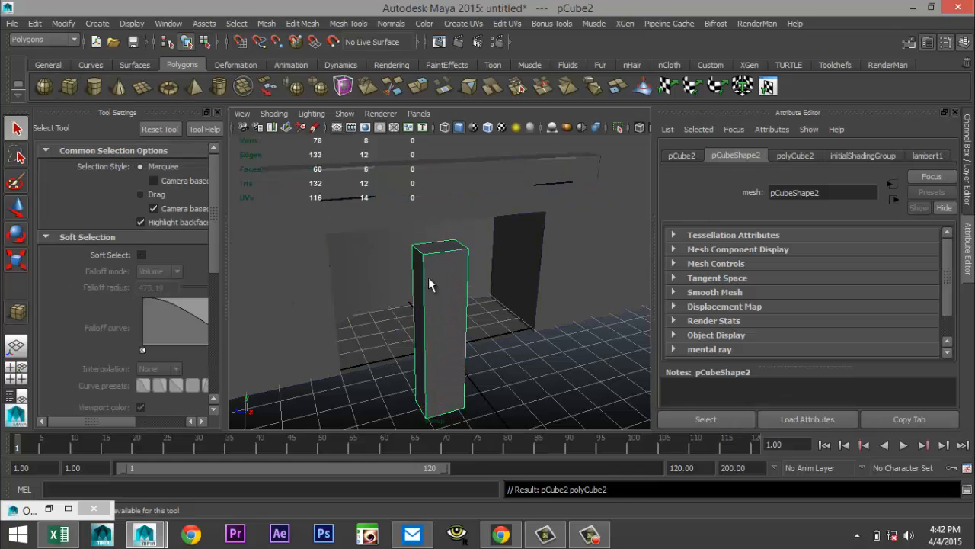
Move the tall pillar box sideways in the side view until it stands beneath the left end of the mantel.
click(17, 371)
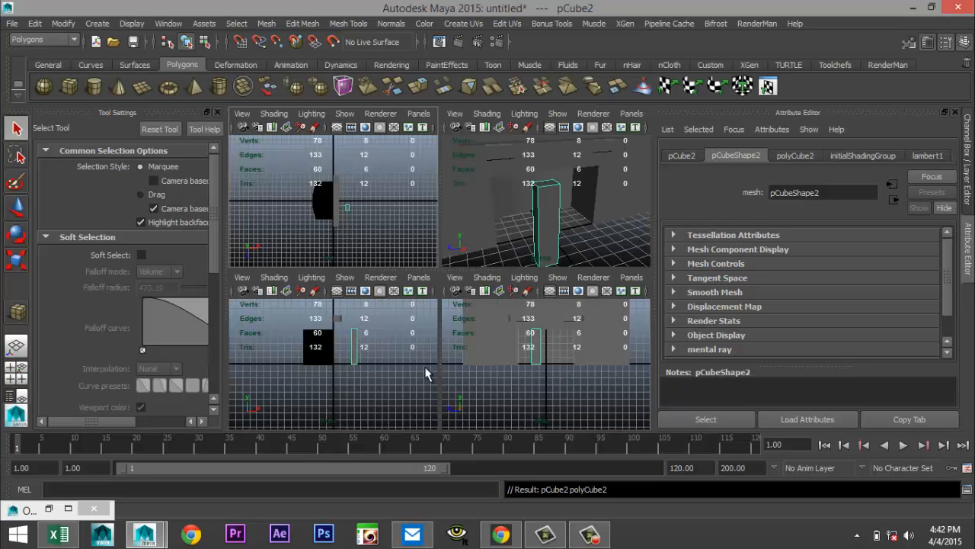
key(space)
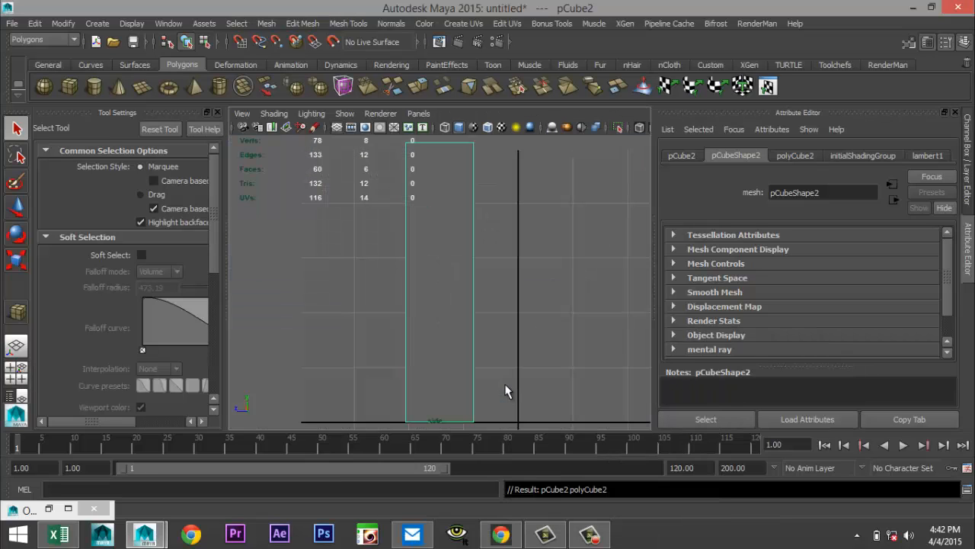
key(alt+b)
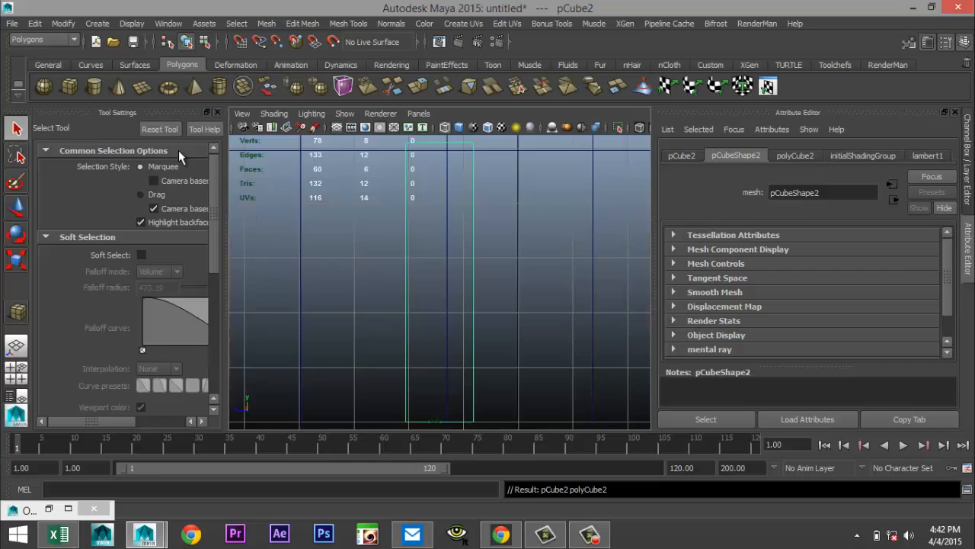
click(215, 113)
scroll(389, 294, down, 5)
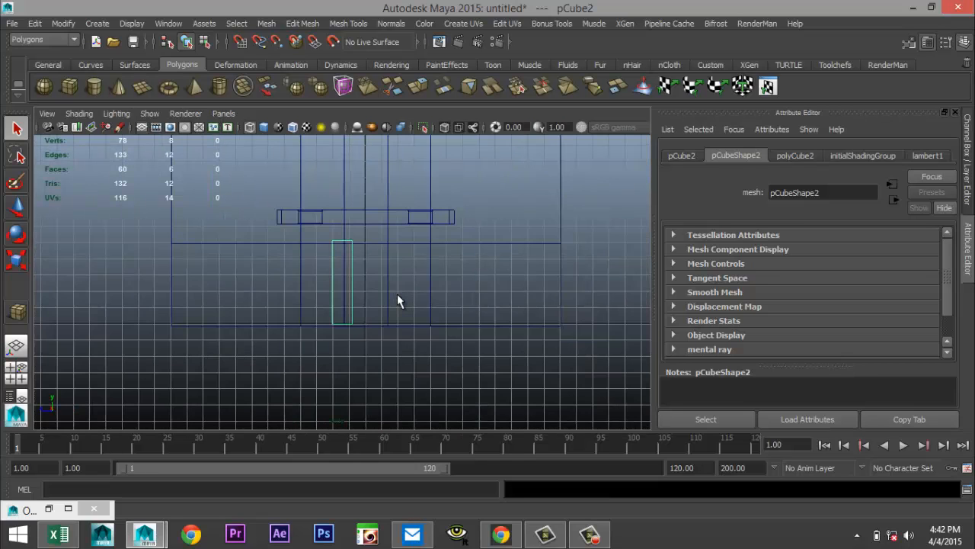
scroll(397, 301, up, 2)
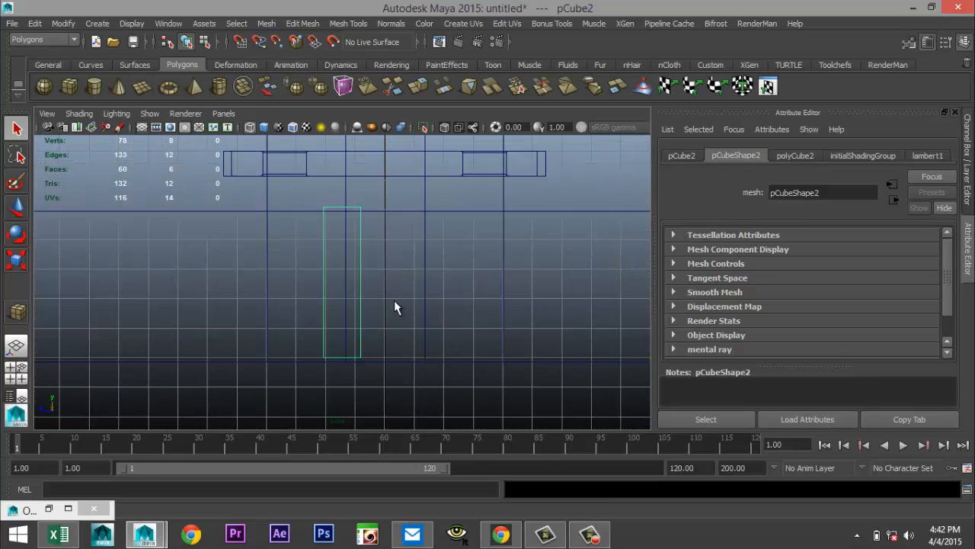
key(w)
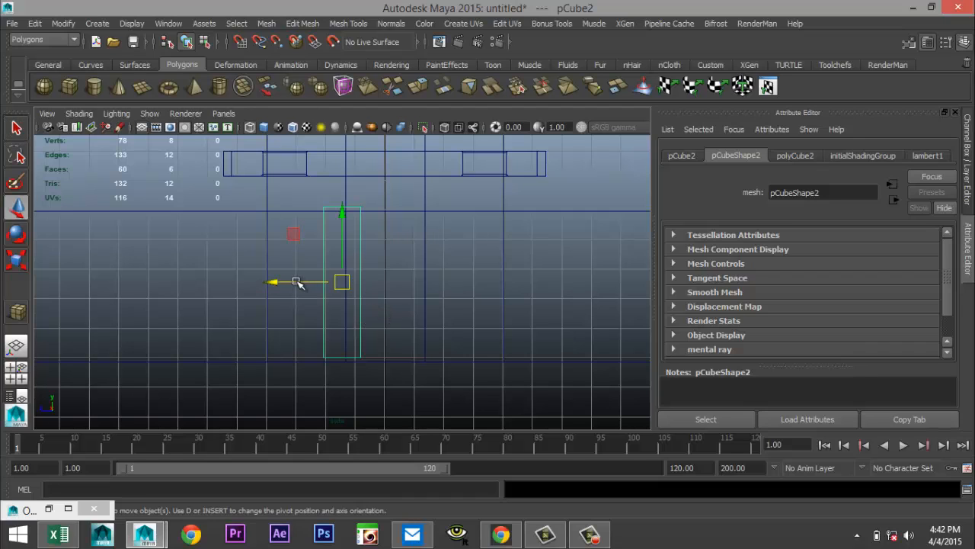
drag(292, 283, 203, 279)
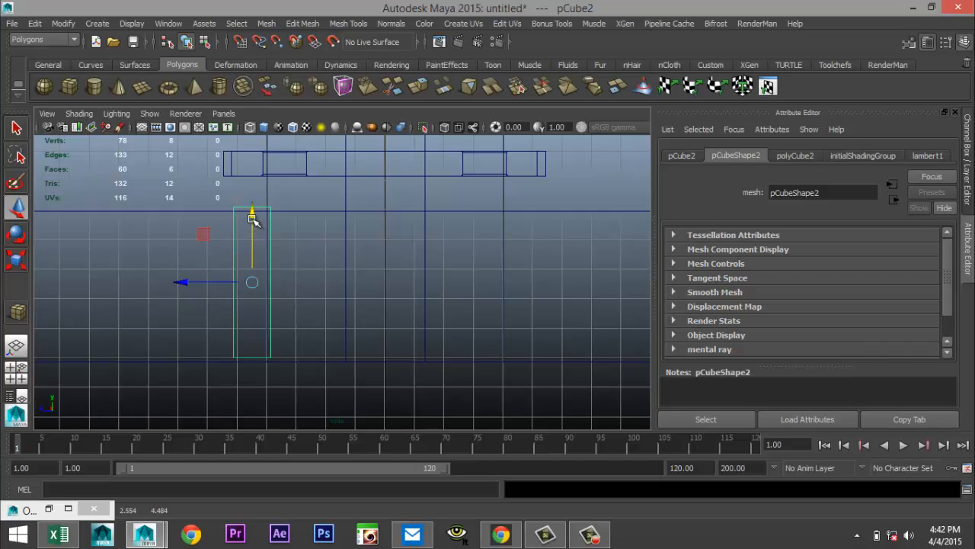
Align the pillar's base with the wall's bottom edge and raise its top vertices to the underside of the mantel.
drag(252, 219, 248, 284)
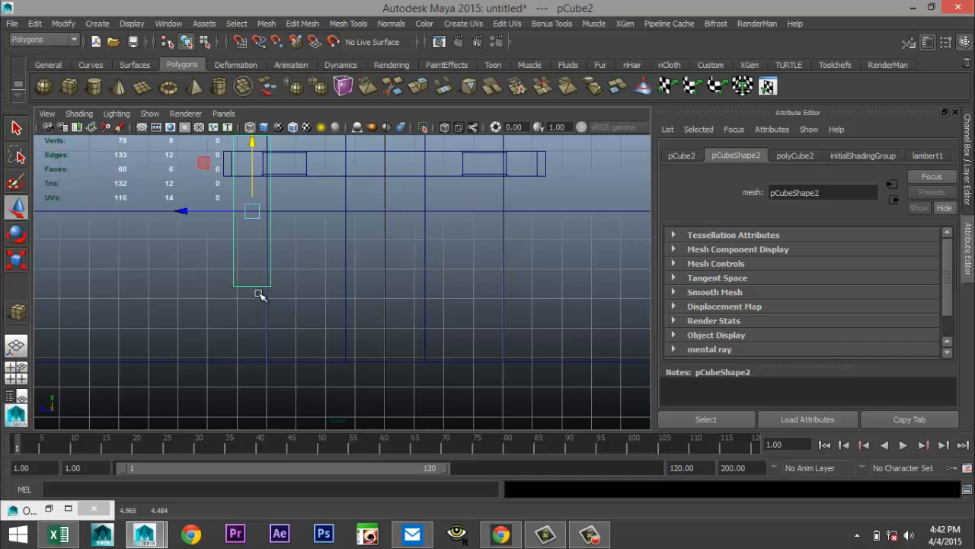
key(x)
drag(255, 195, 255, 259)
right_drag(242, 210, 196, 210)
drag(229, 205, 309, 239)
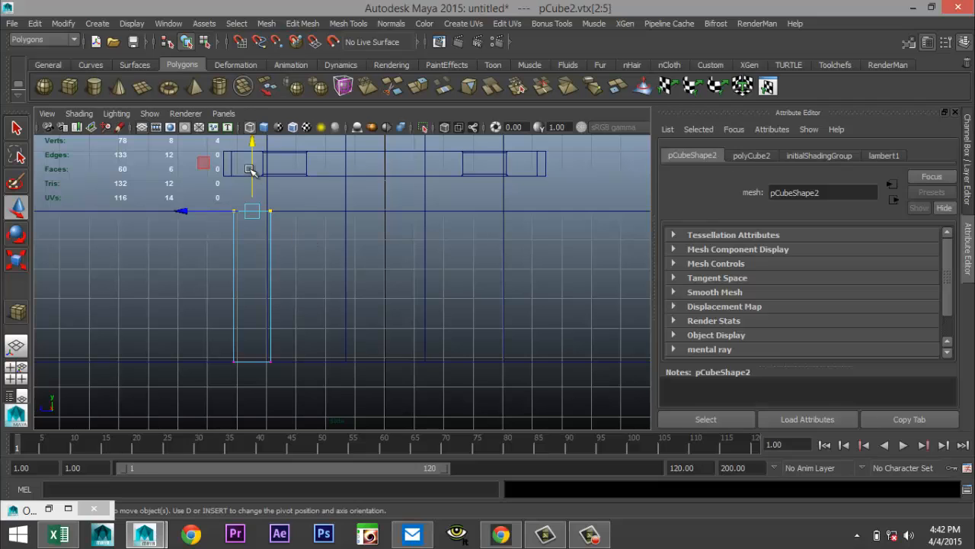
drag(253, 158, 254, 122)
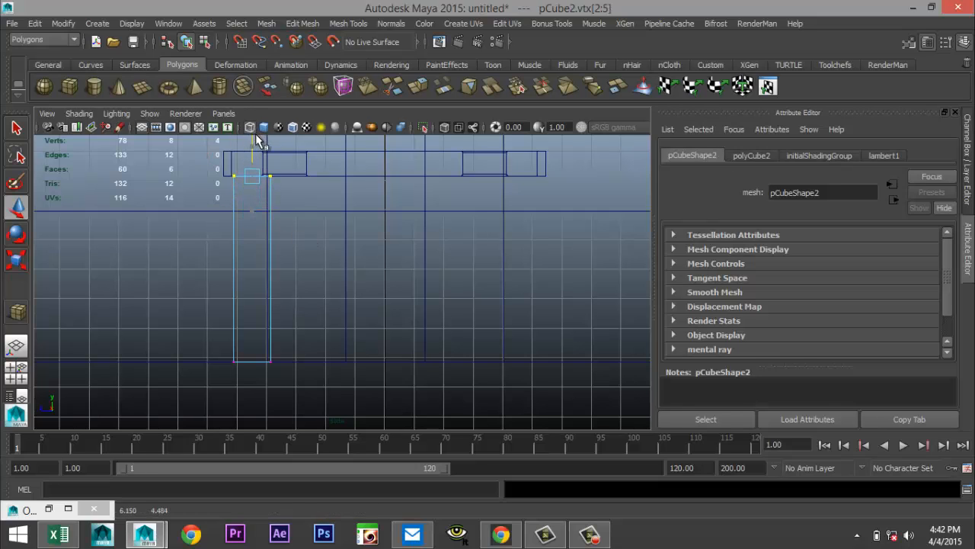
Move the whole pillar back against the front of the wall, directly under the mantel's end.
click(22, 372)
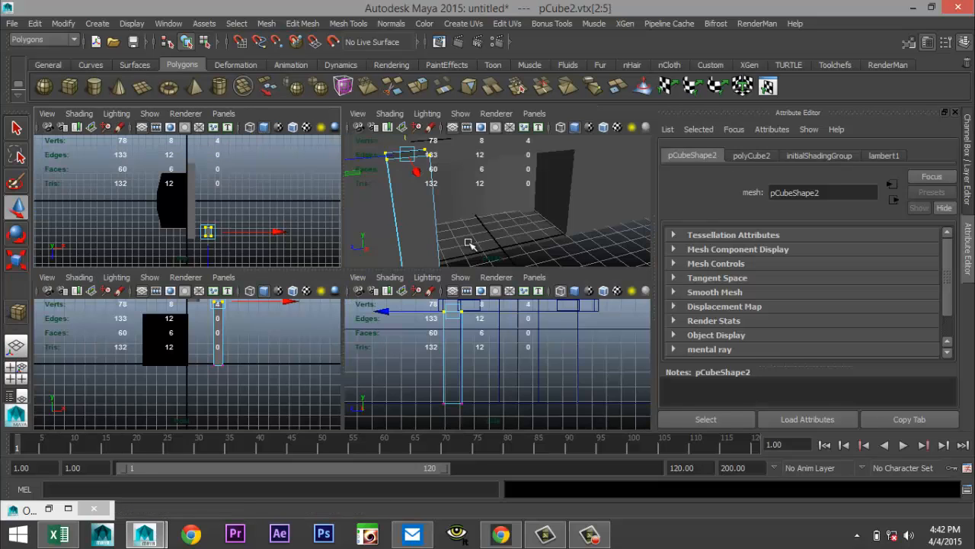
key(space)
alt+drag(453, 244, 384, 334)
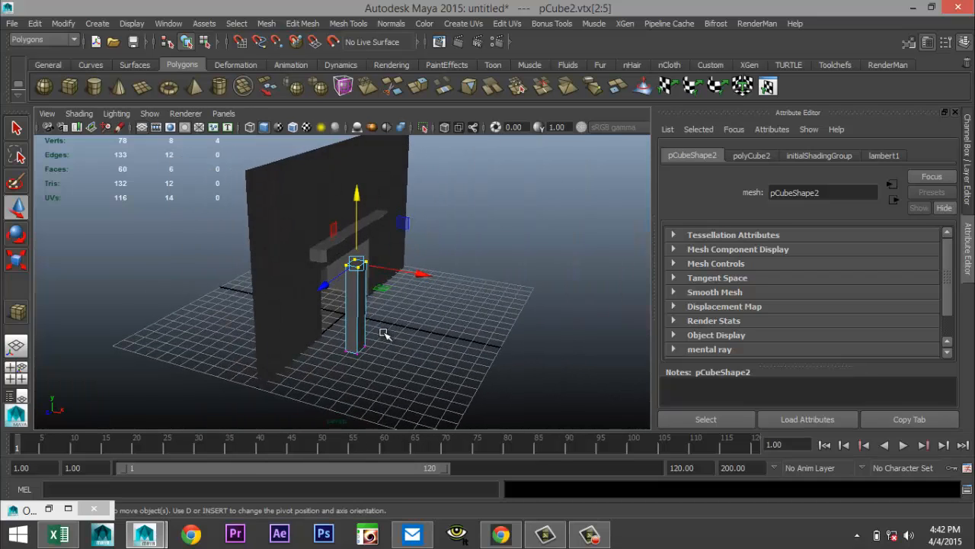
right_drag(354, 307, 394, 216)
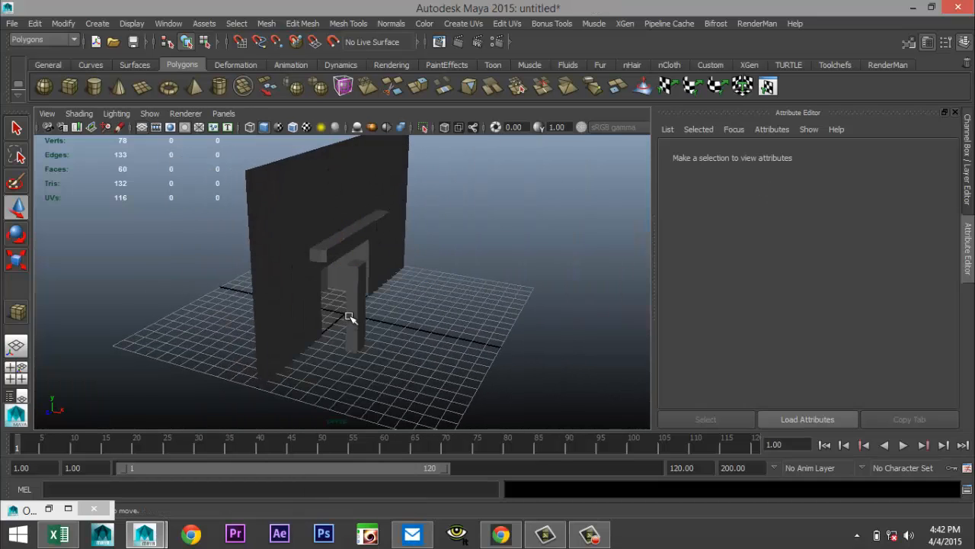
click(352, 319)
mouse_move(383, 323)
mouse_down()
mouse_move(376, 366)
mouse_move(383, 337)
mouse_move(381, 353)
mouse_move(418, 389)
mouse_move(453, 310)
mouse_move(477, 405)
mouse_move(505, 322)
mouse_move(381, 320)
mouse_up()
key(f)
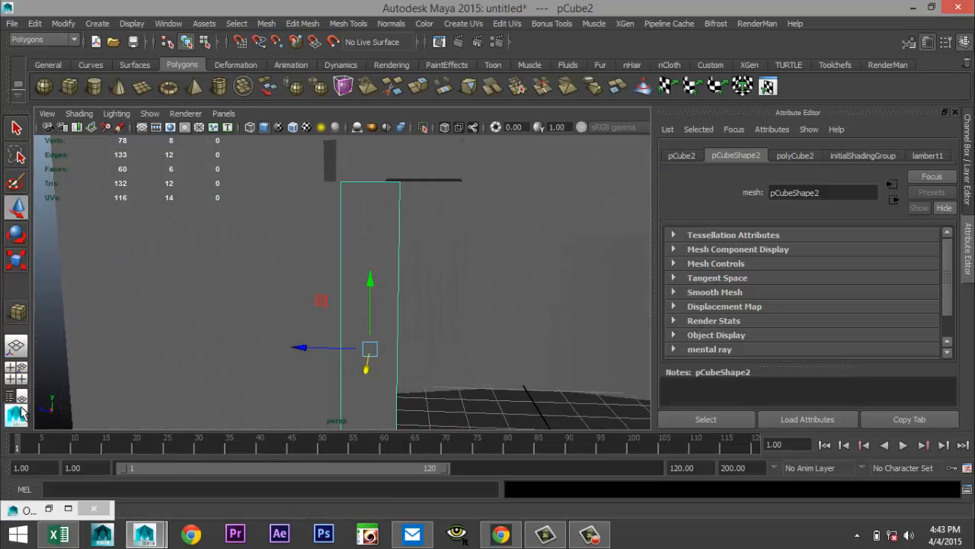
click(17, 372)
key(space)
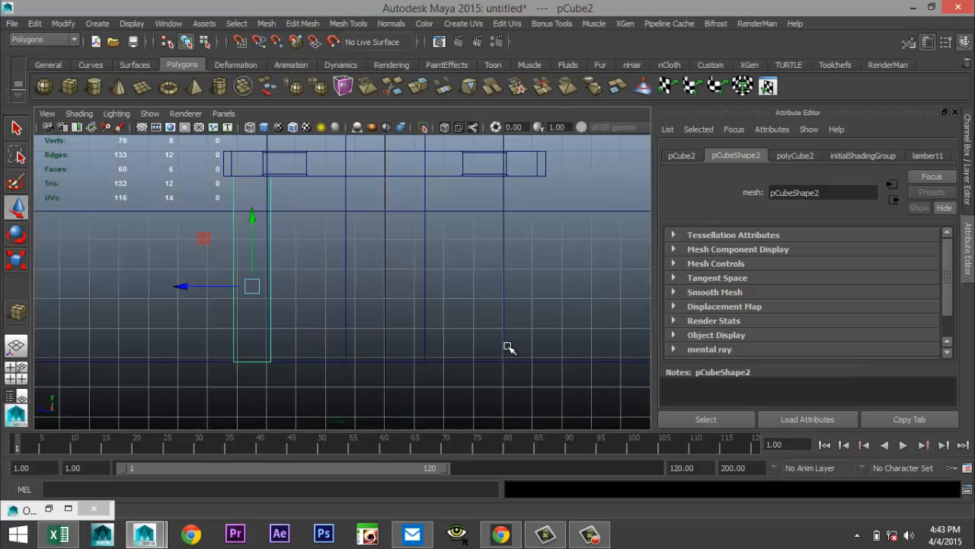
key(f)
scroll(409, 313, up, 3)
scroll(405, 315, down, 3)
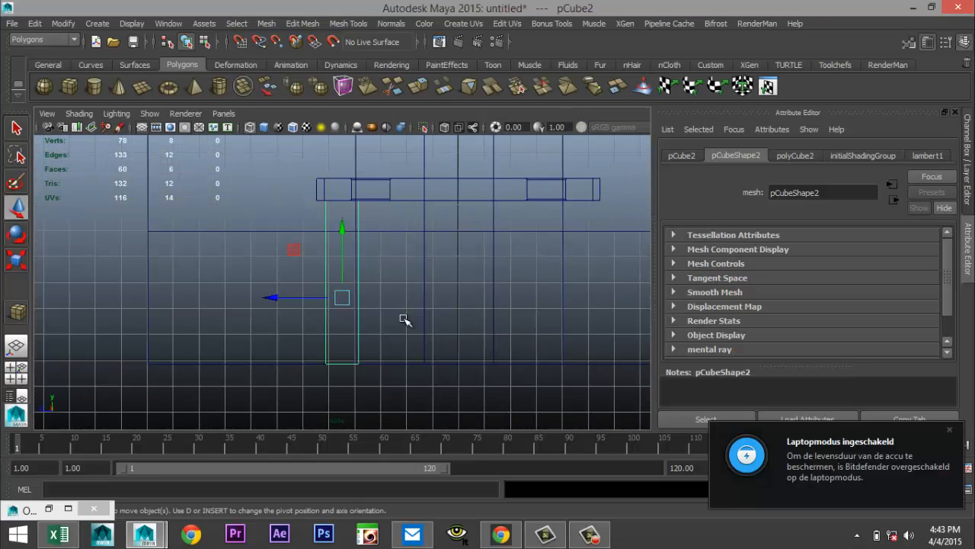
Deepen the mantel by moving all its front vertices slightly farther away from the wall in the top view.
click(16, 372)
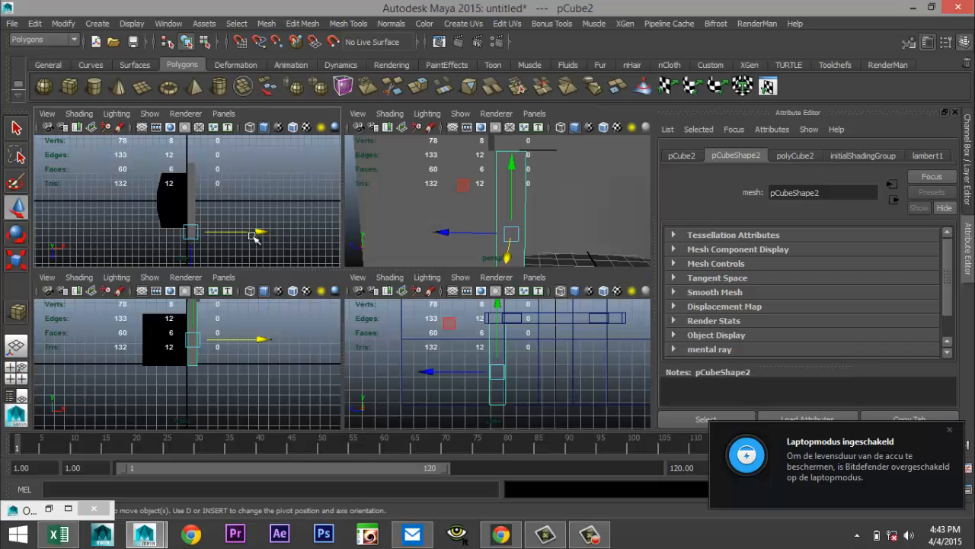
key(space)
scroll(358, 251, up, 3)
click(363, 242)
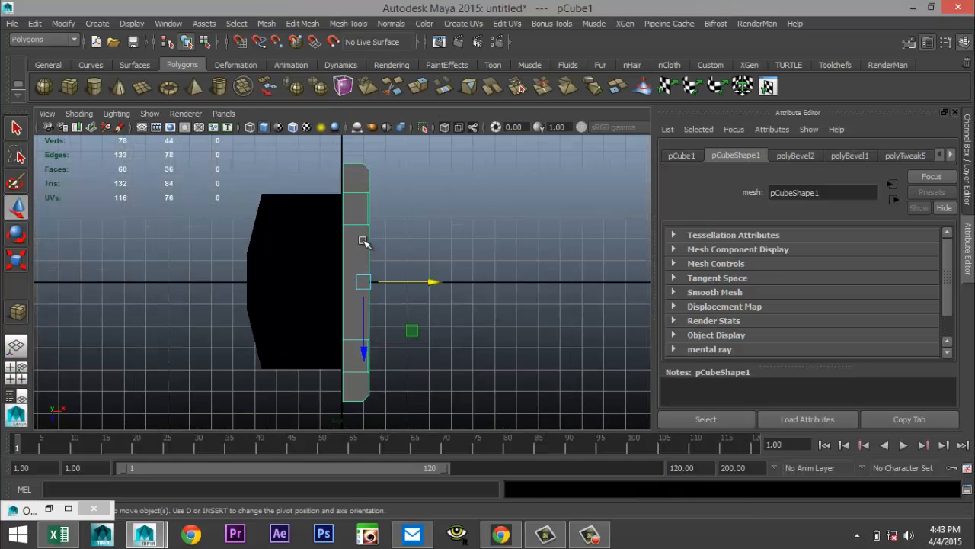
right_click(363, 243)
click(306, 209)
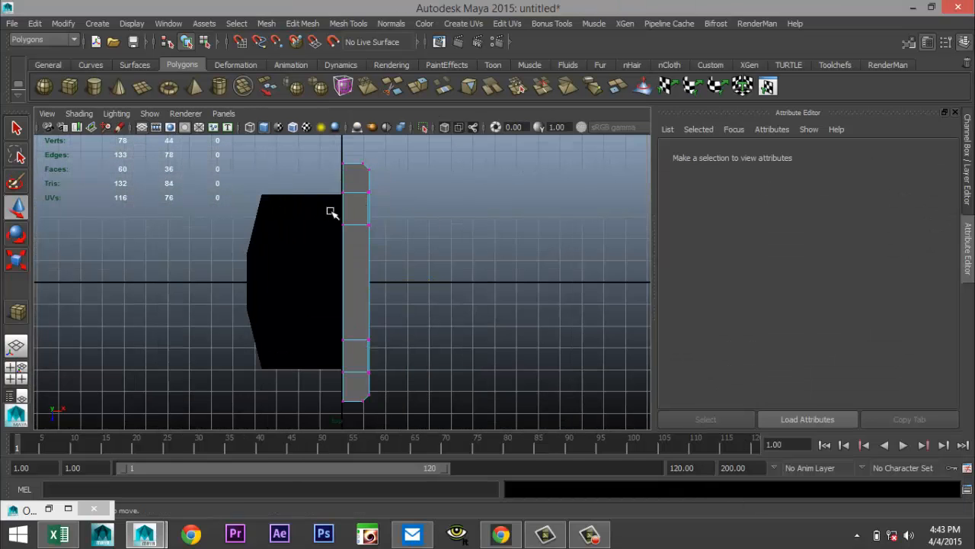
drag(351, 155, 405, 425)
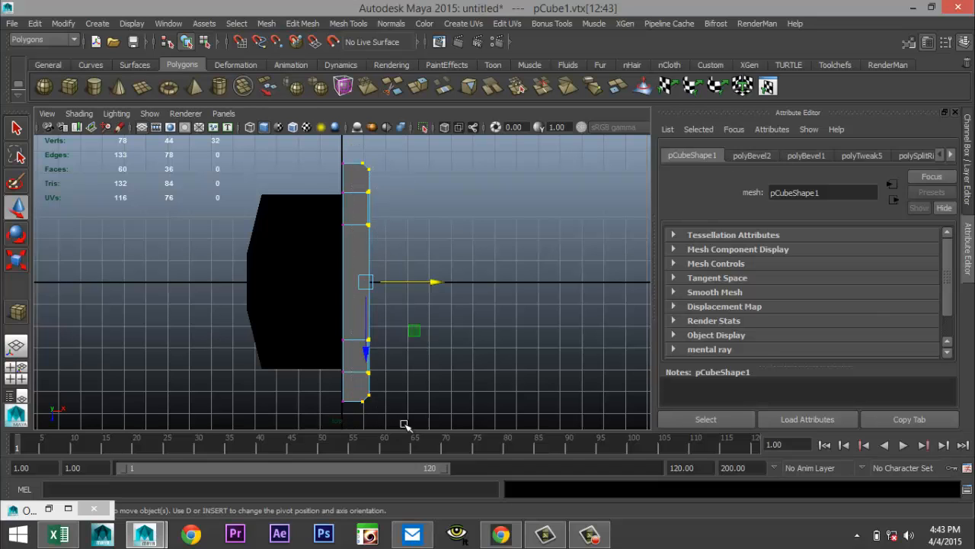
drag(437, 282, 443, 286)
Make the pillar shallower by moving its front vertices back toward the wall in the wireframe top view.
click(16, 372)
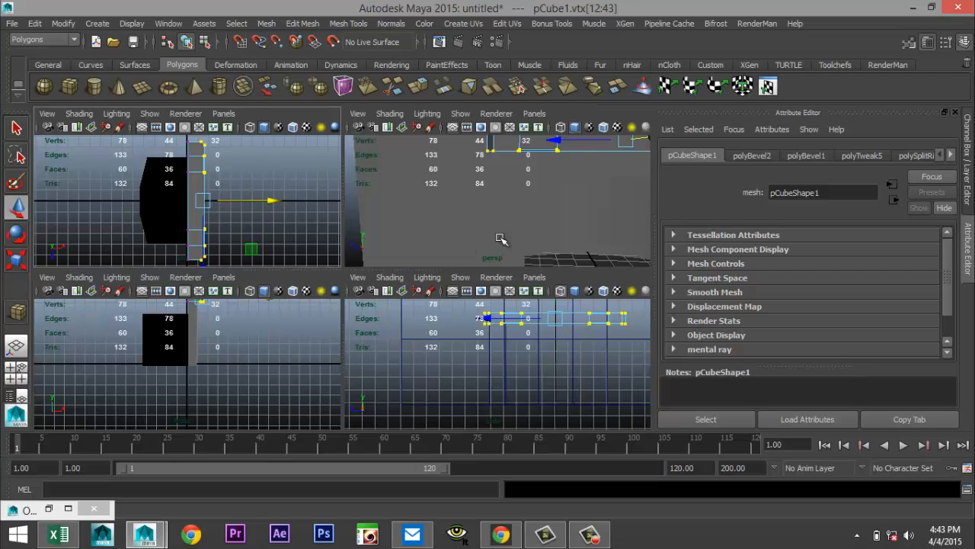
key(space)
alt+drag(304, 363, 397, 312)
click(396, 396)
click(397, 314)
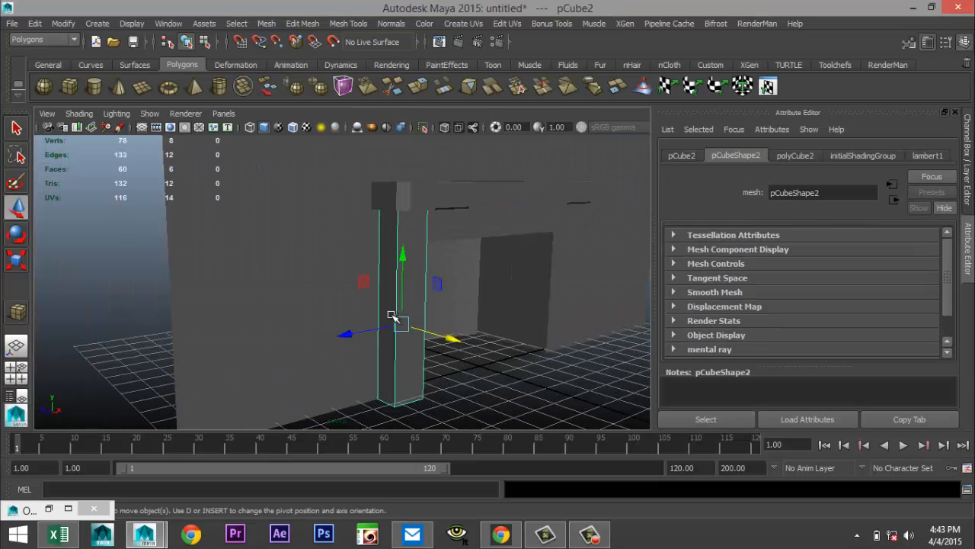
alt+drag(343, 337, 392, 369)
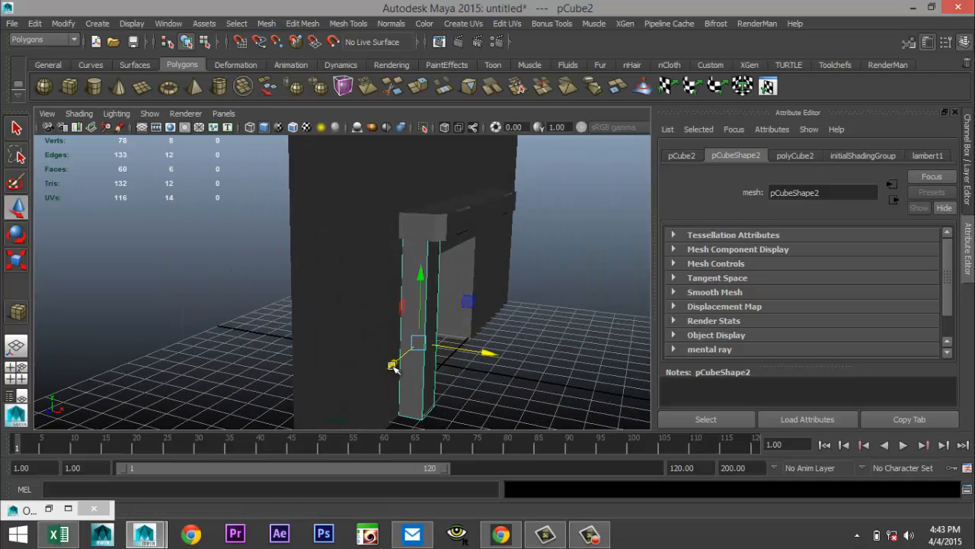
click(17, 369)
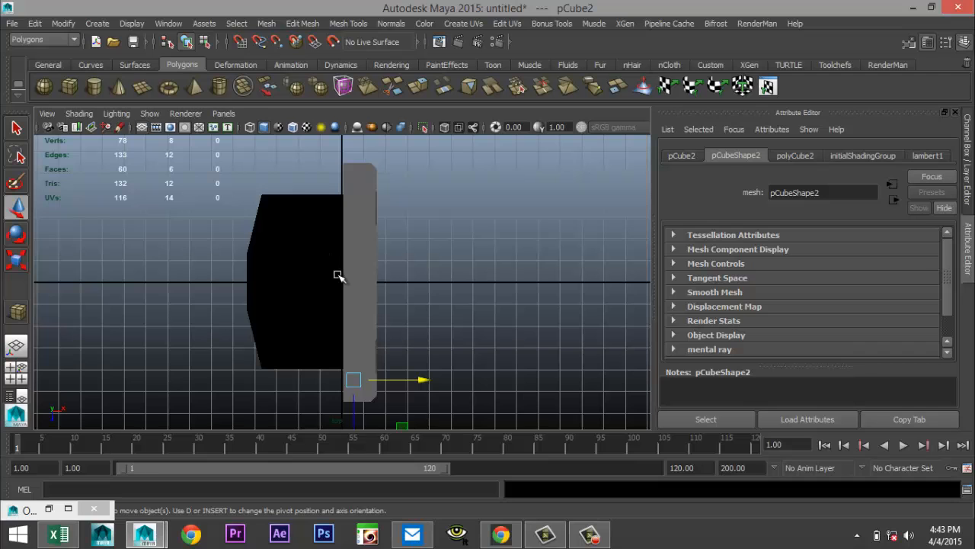
key(4)
alt+middle_drag(477, 333, 472, 220)
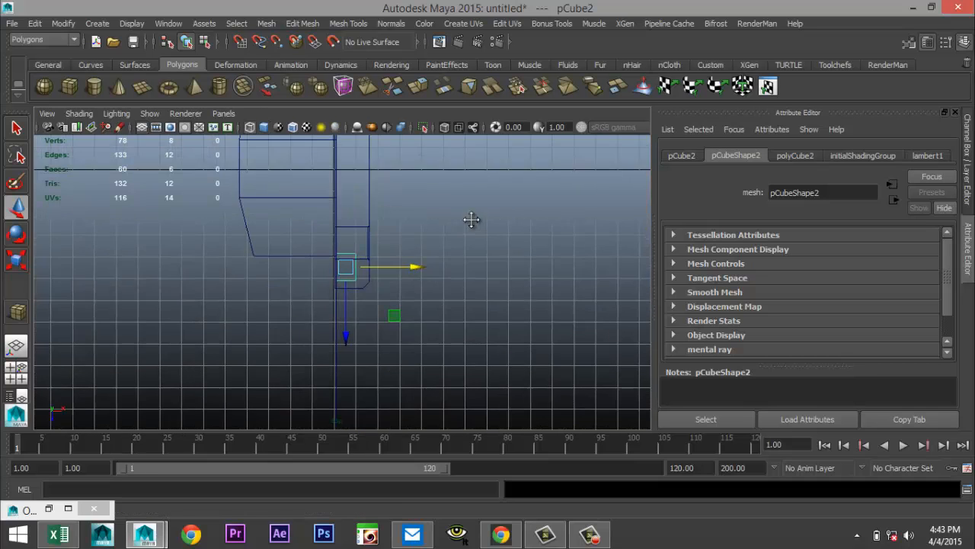
scroll(471, 220, up, 3)
right_drag(378, 236, 316, 211)
drag(368, 200, 449, 289)
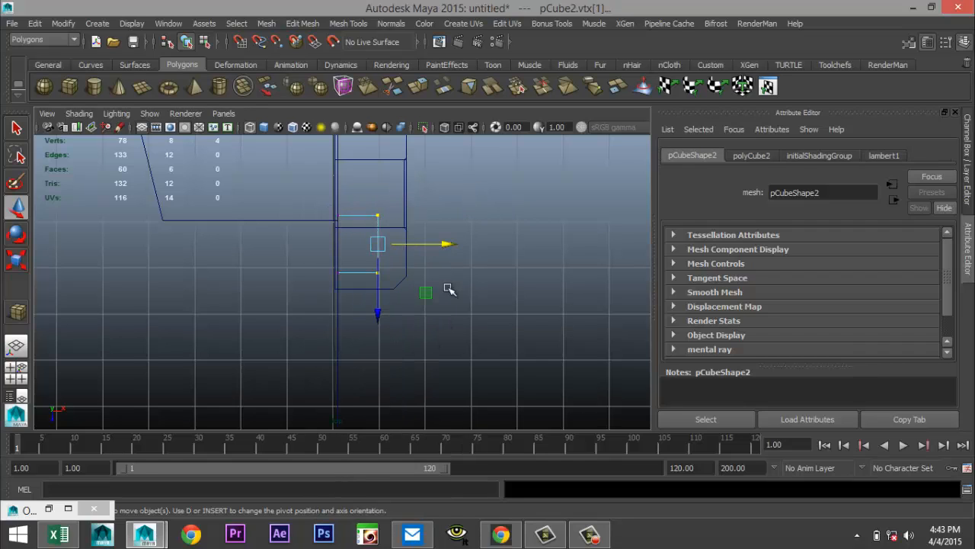
drag(447, 246, 437, 248)
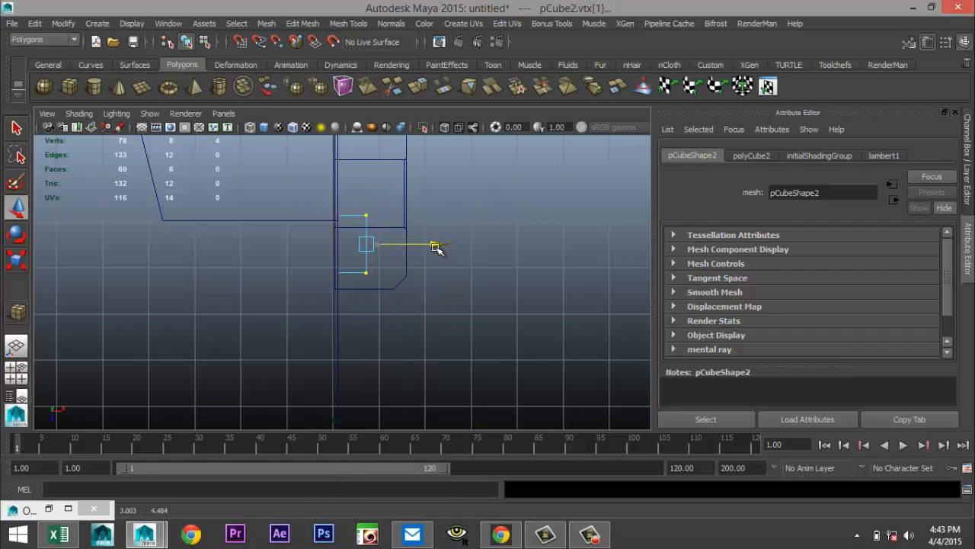
Insert one horizontal edge loop near the pillar's top and one near its base, using the equal distance from edge option.
click(15, 374)
key(space)
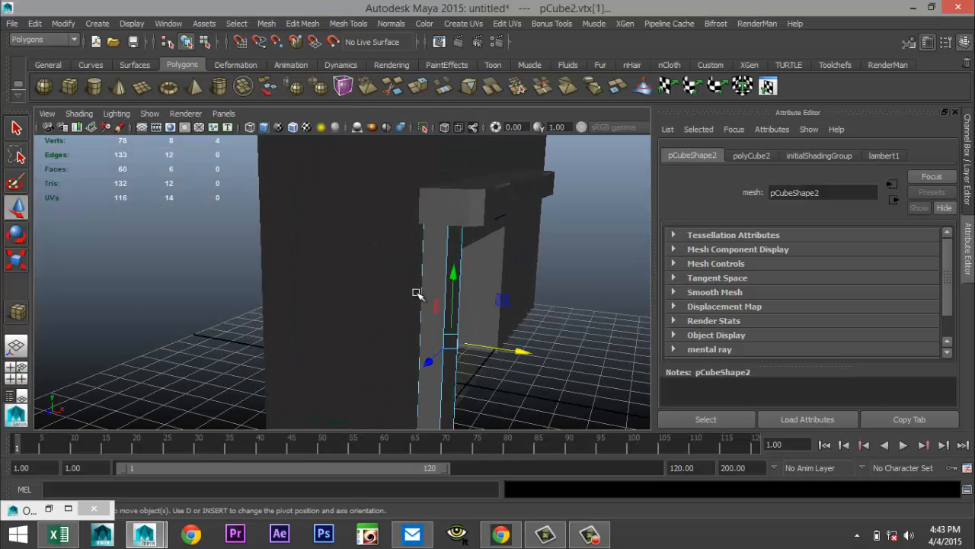
alt+drag(423, 311, 390, 261)
click(348, 24)
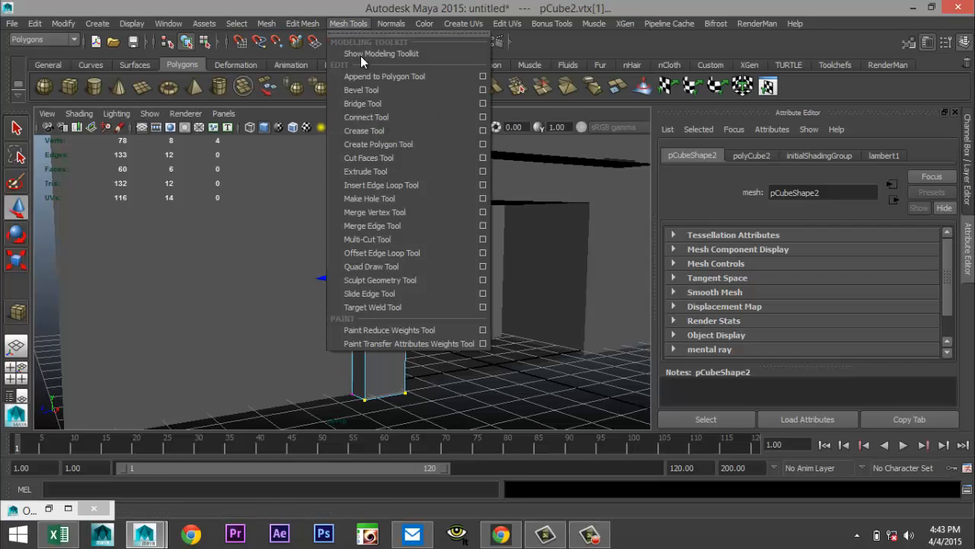
click(482, 186)
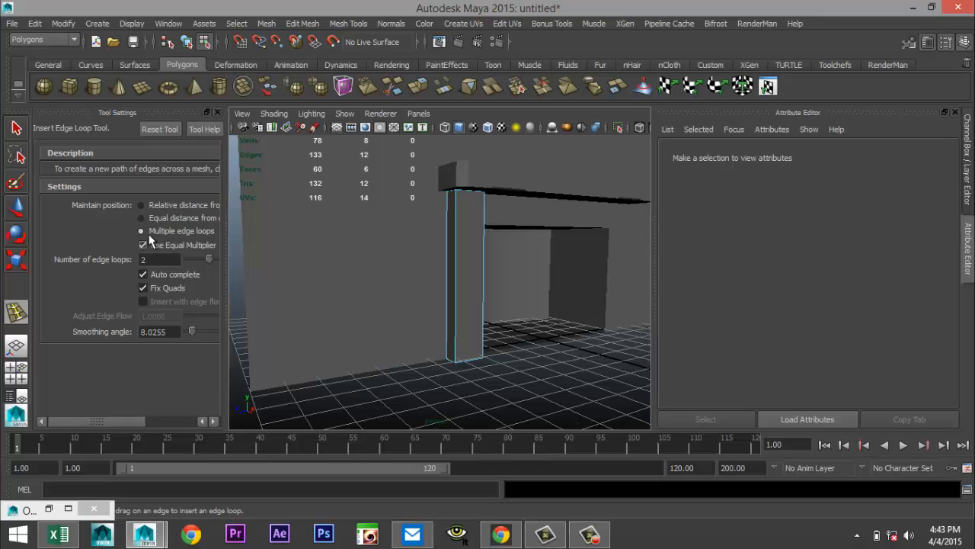
click(140, 218)
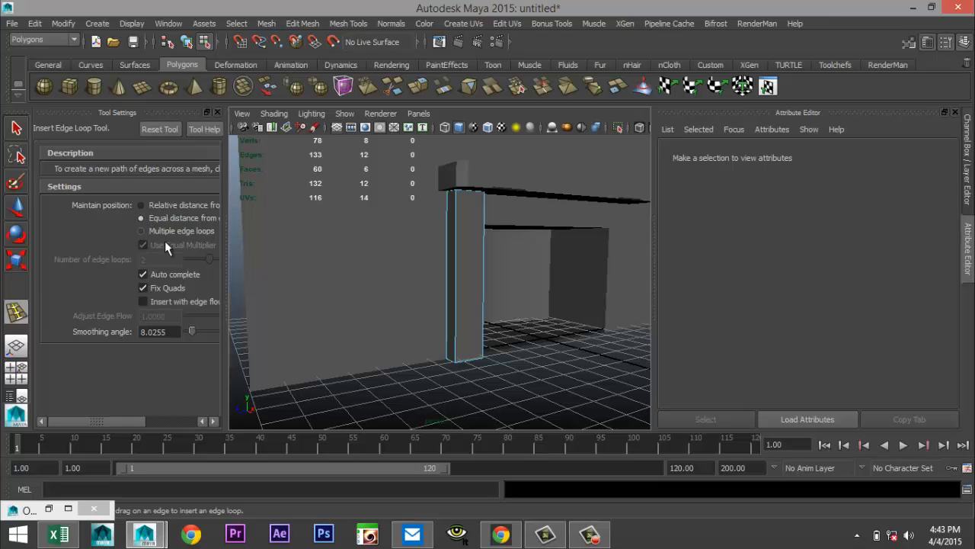
click(467, 228)
drag(458, 326, 443, 366)
key(q)
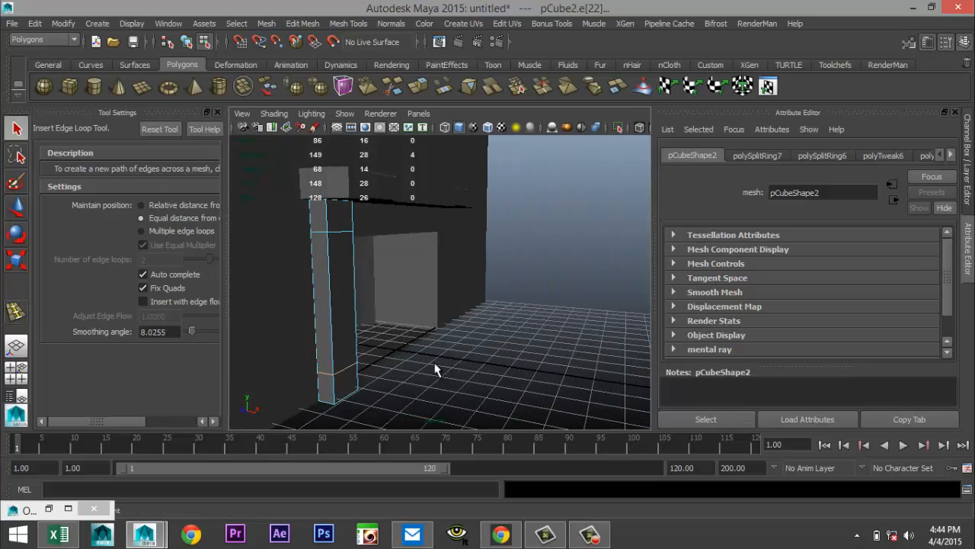
Extrude the front face of the pillar's top section and move it outward from the wall to form a projecting block under the mantel.
alt+drag(425, 320, 397, 262)
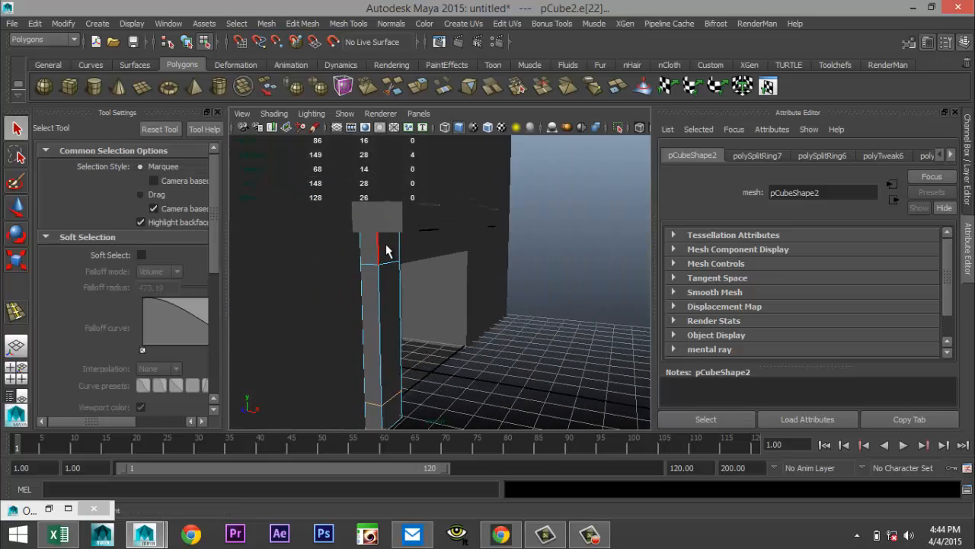
right_drag(386, 208, 384, 247)
click(388, 252)
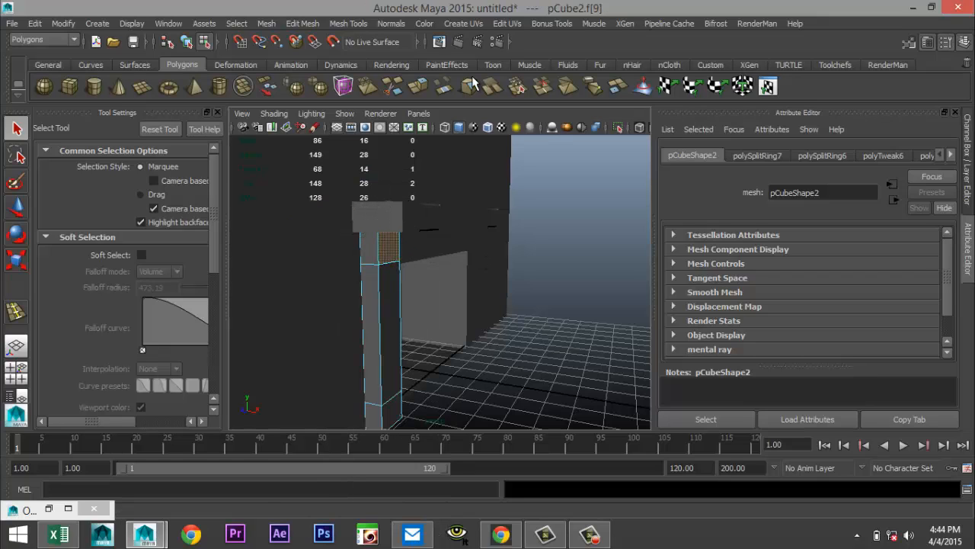
click(303, 24)
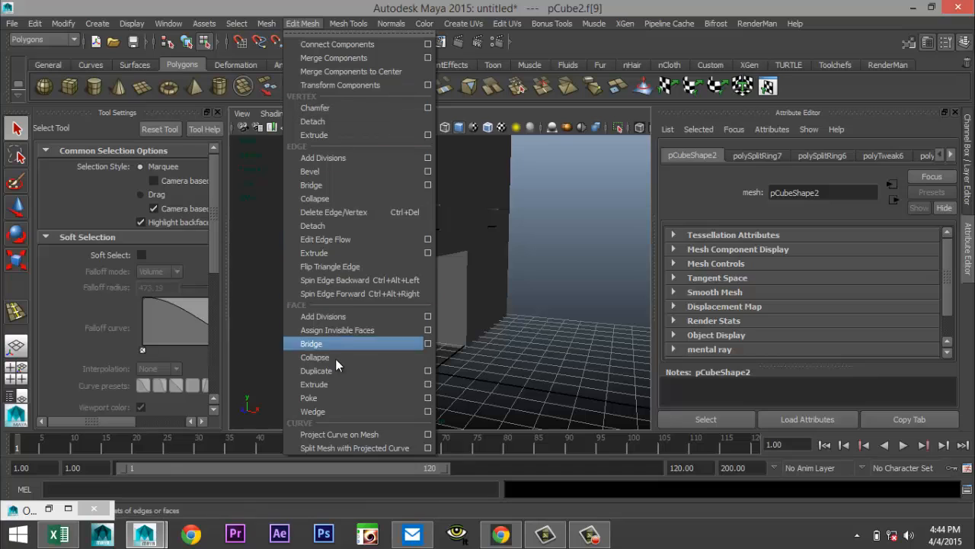
click(335, 384)
key(w)
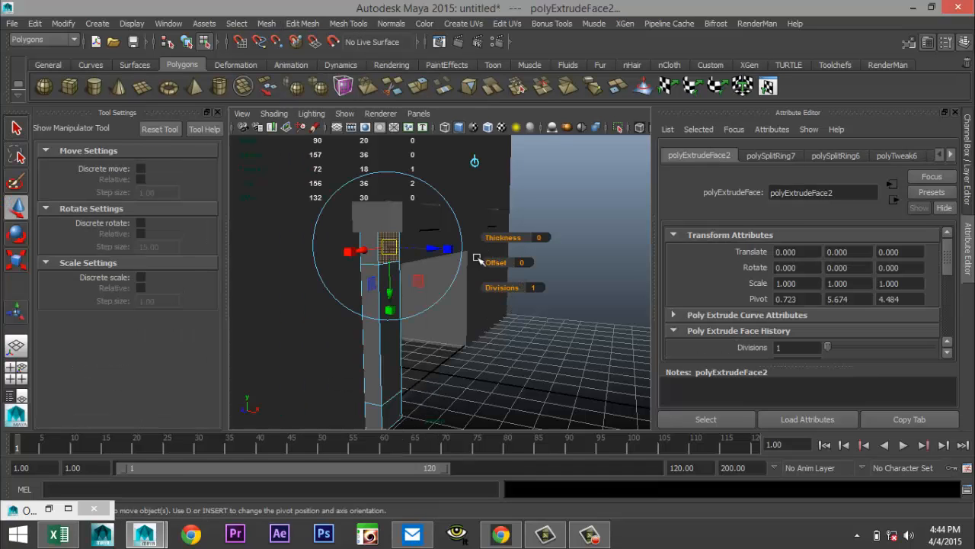
drag(448, 251, 468, 254)
alt+drag(450, 308, 458, 303)
drag(481, 213, 485, 213)
alt+drag(495, 324, 472, 383)
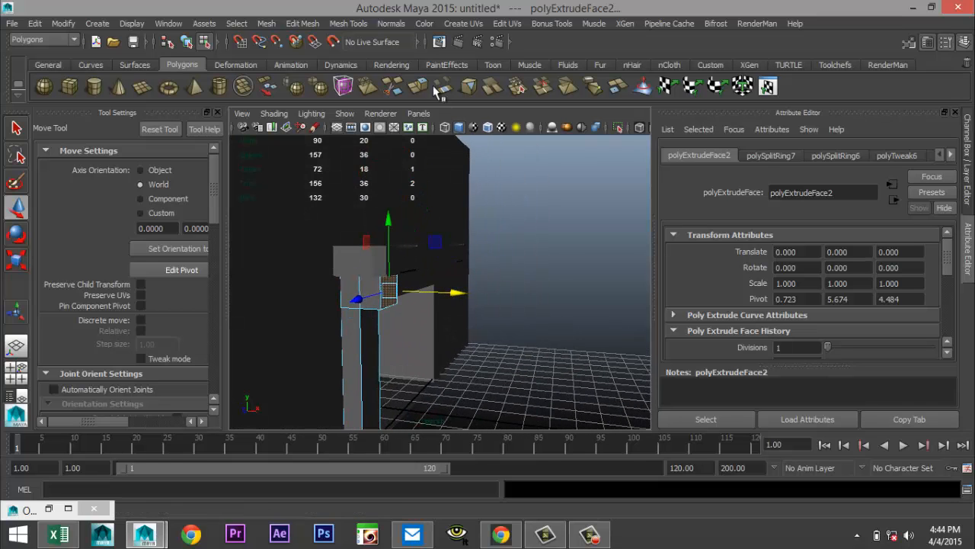
Insert 5 evenly spaced horizontal edge loops around the pillar's projecting top block using the multiple edge loops option.
click(347, 23)
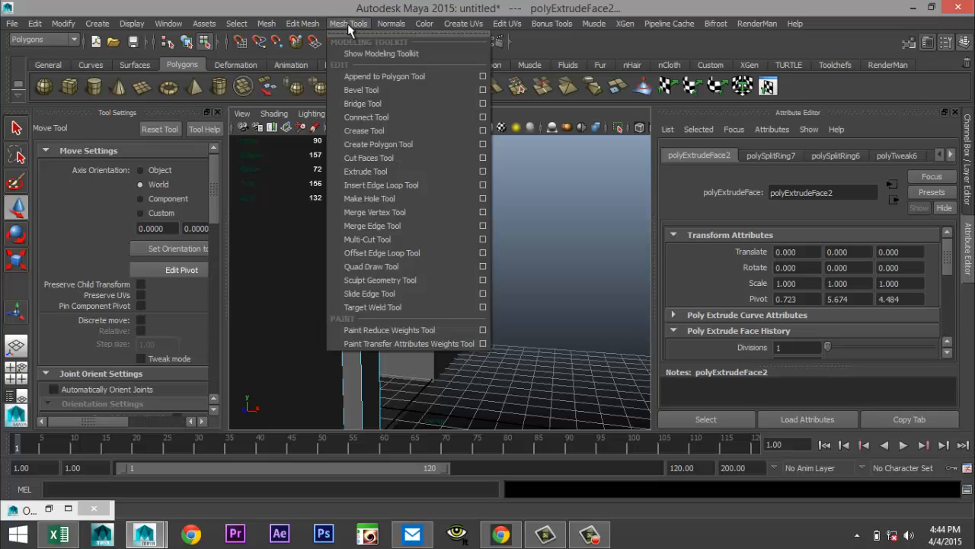
click(483, 186)
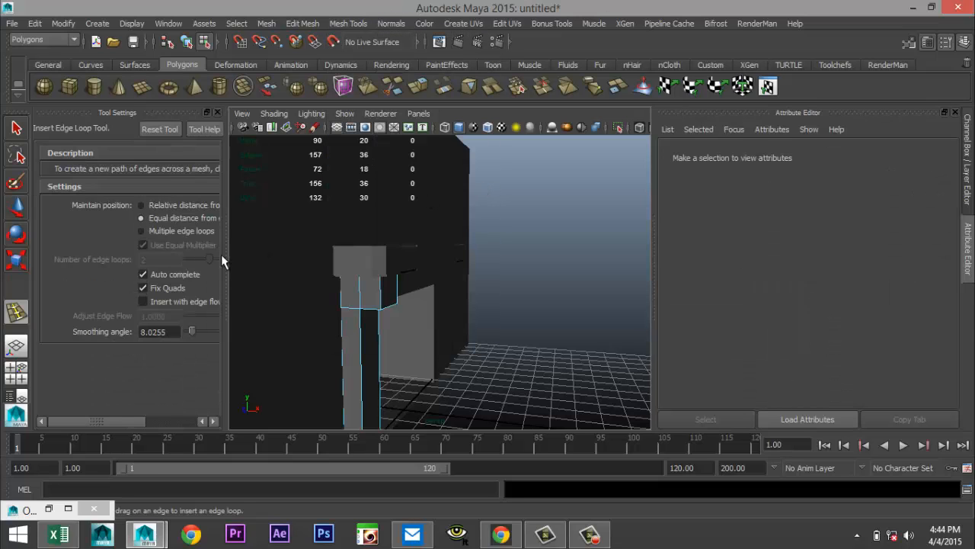
click(141, 231)
drag(156, 260, 48, 272)
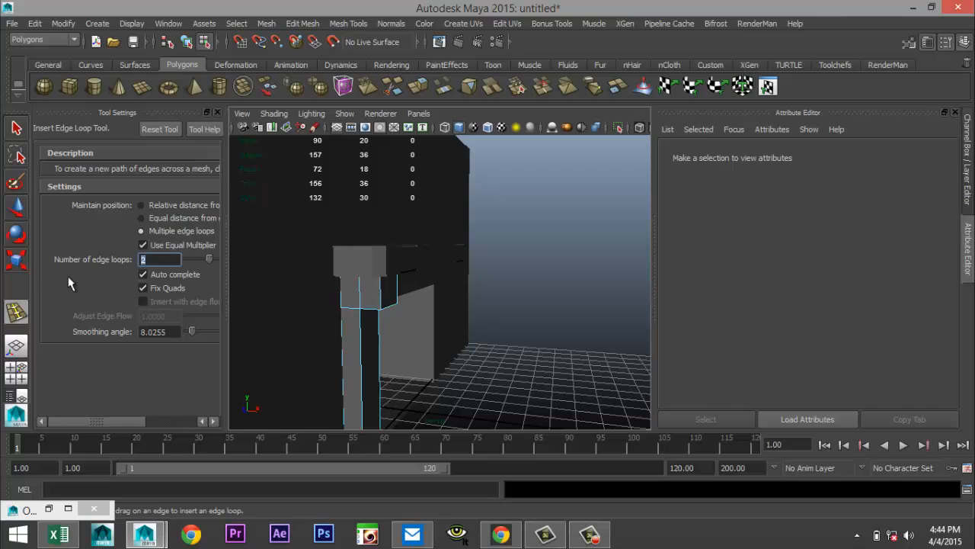
scroll(370, 296, up, 3)
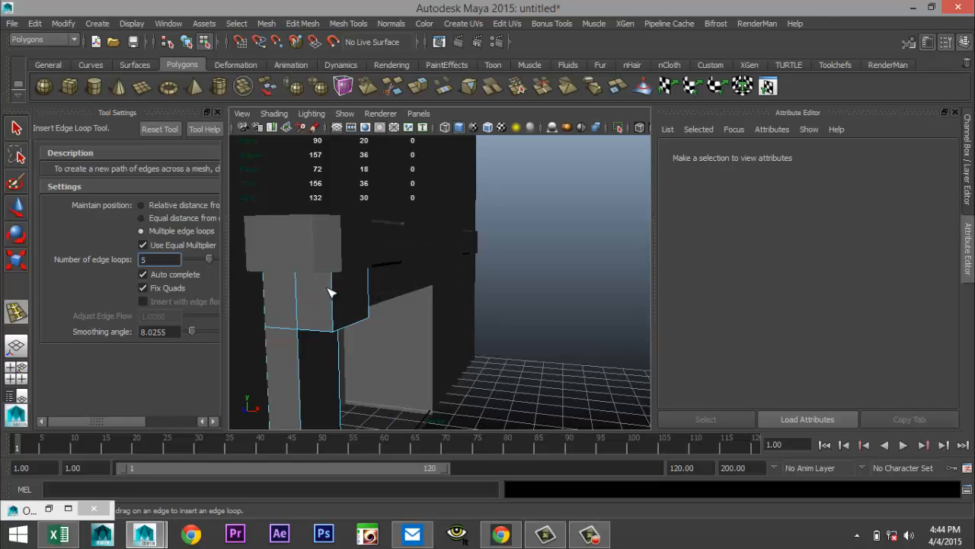
click(335, 294)
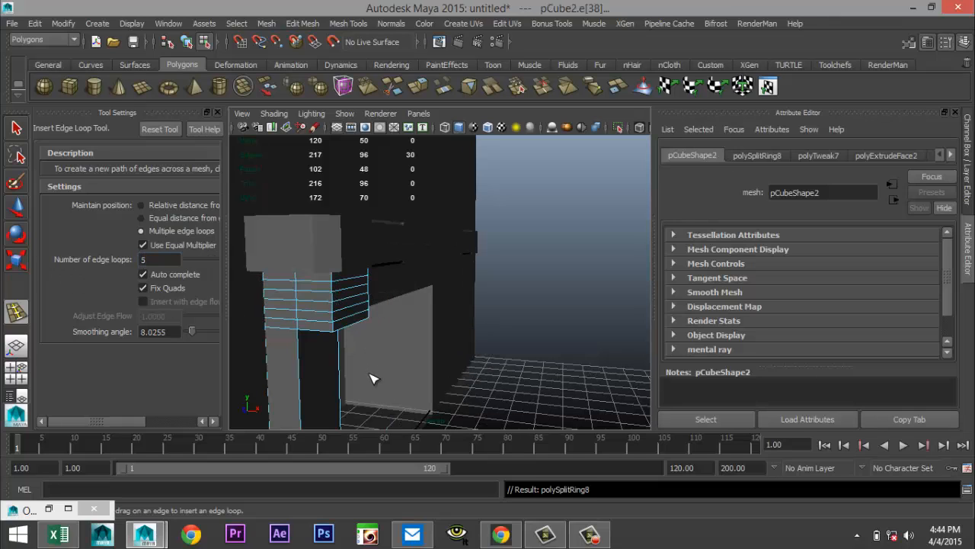
key(q)
In the front view, move the outer vertices of the top block's lower five rows slightly back toward the wall.
key(space)
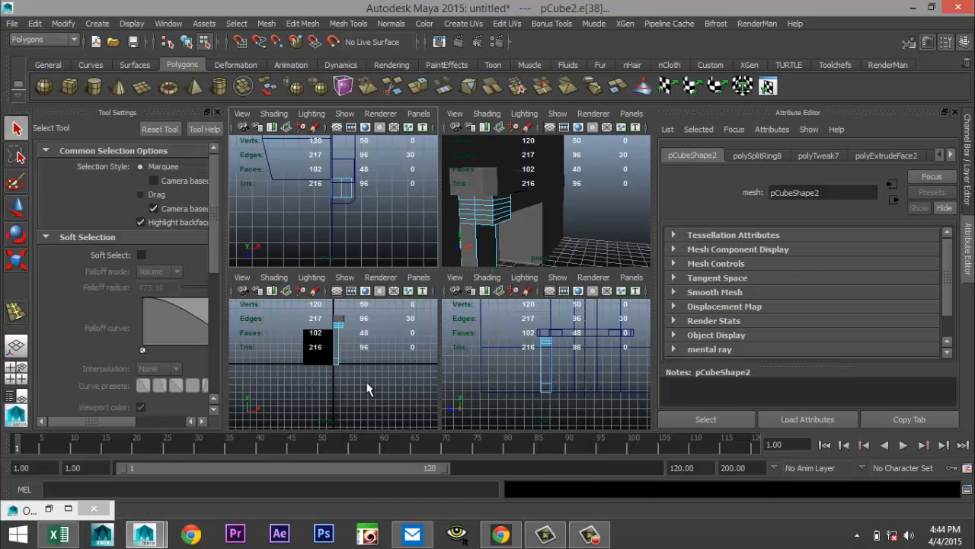
key(space)
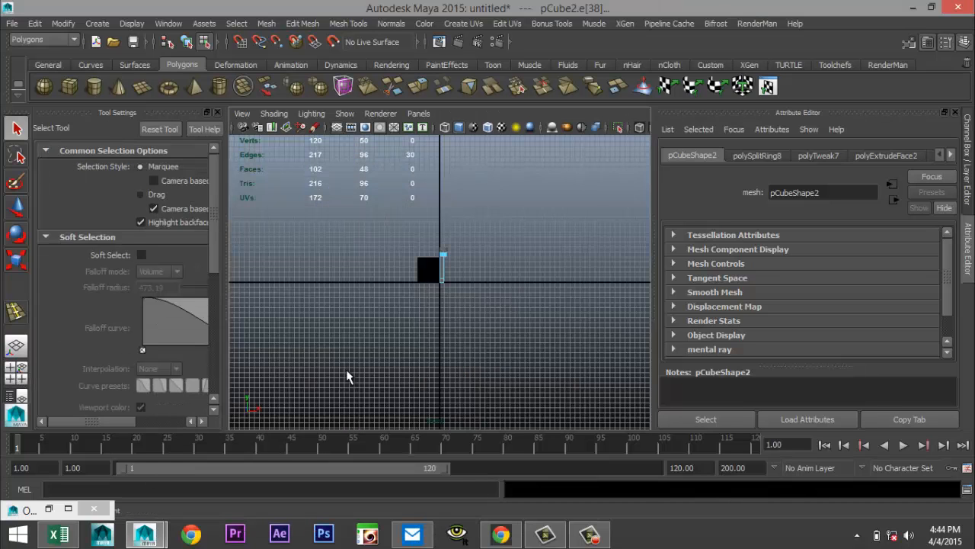
scroll(358, 369, up, 5)
scroll(396, 346, down, 5)
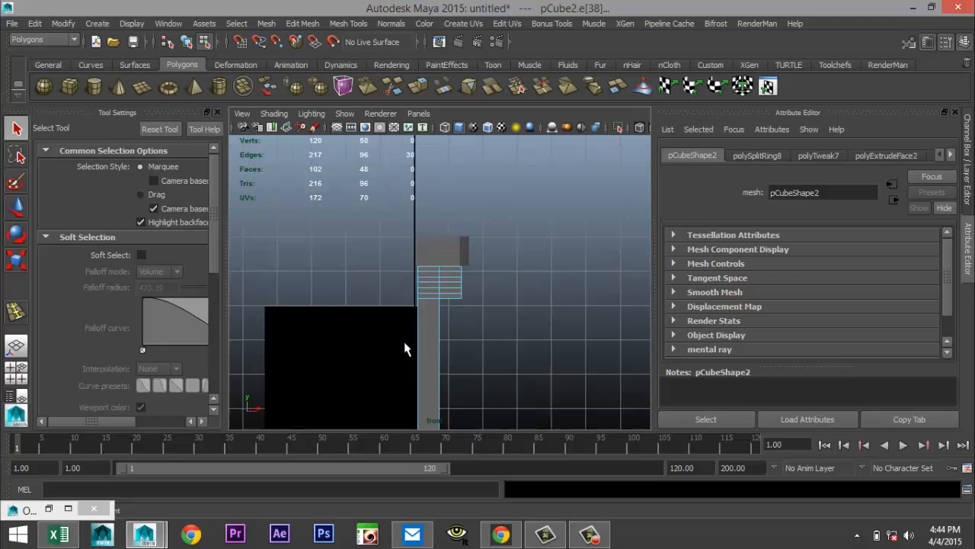
alt+middle_drag(464, 347, 431, 362)
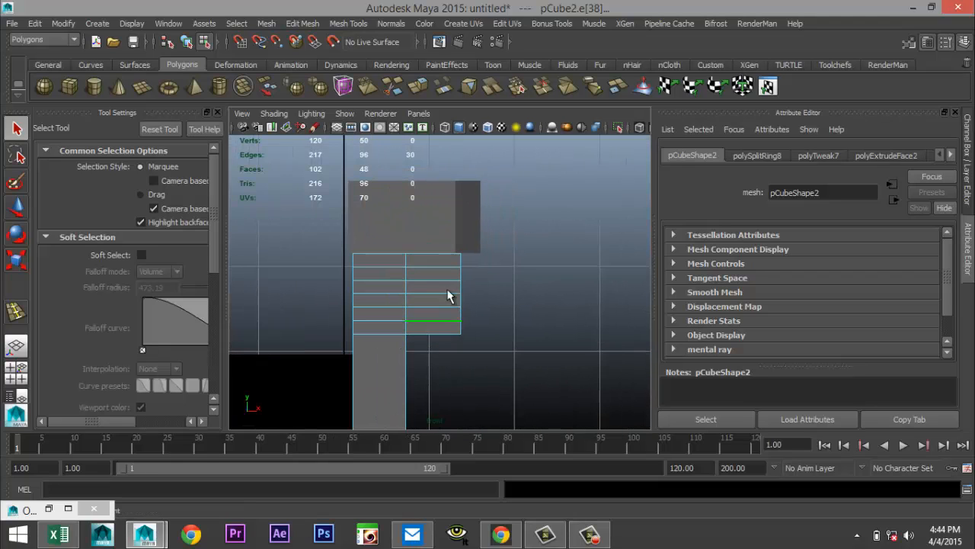
right_click(445, 263)
right_drag(443, 260, 407, 216)
drag(492, 359, 494, 344)
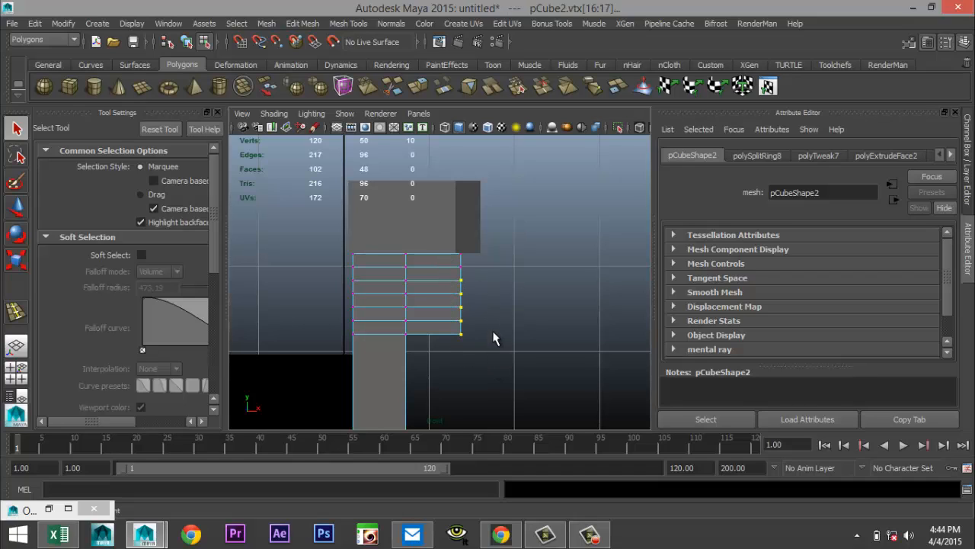
key(w)
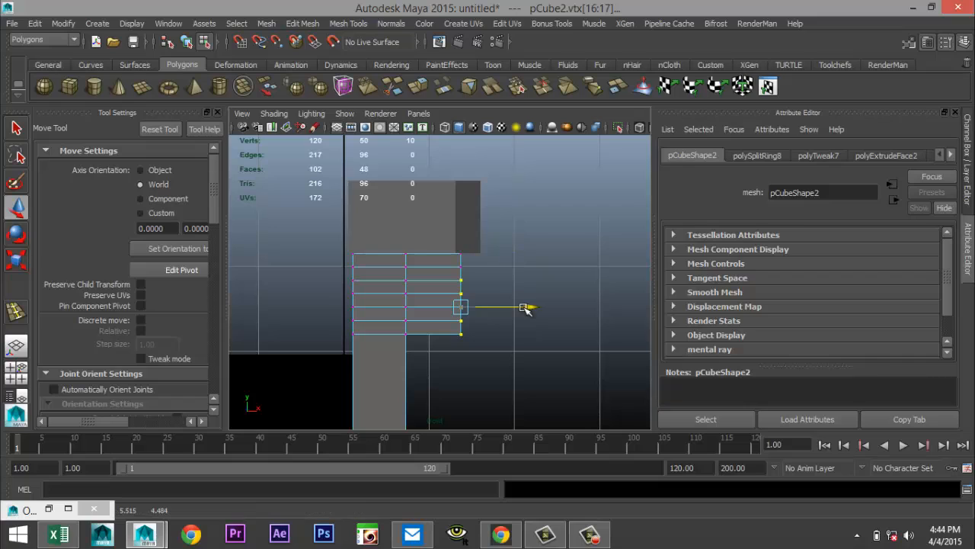
drag(528, 307, 519, 308)
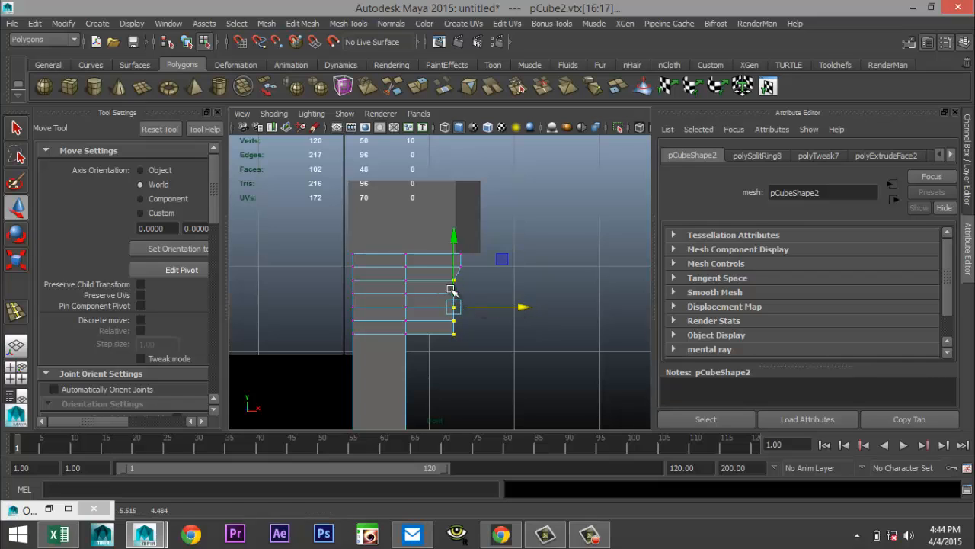
Taper the top block's outer profile downward by moving successively fewer lower rows of vertices back toward the wall, ending with the lowest two.
drag(443, 287, 494, 372)
drag(519, 315, 509, 314)
drag(431, 298, 476, 353)
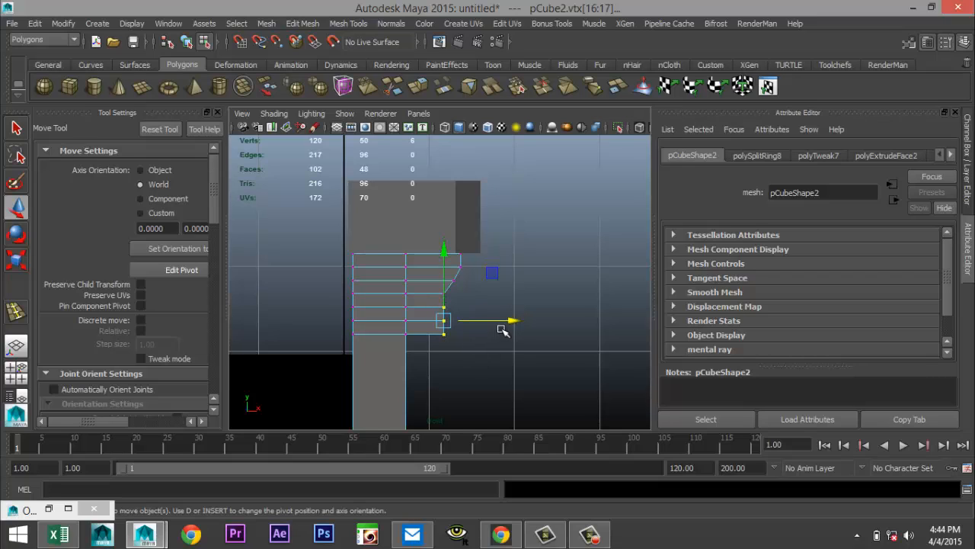
drag(509, 323, 499, 323)
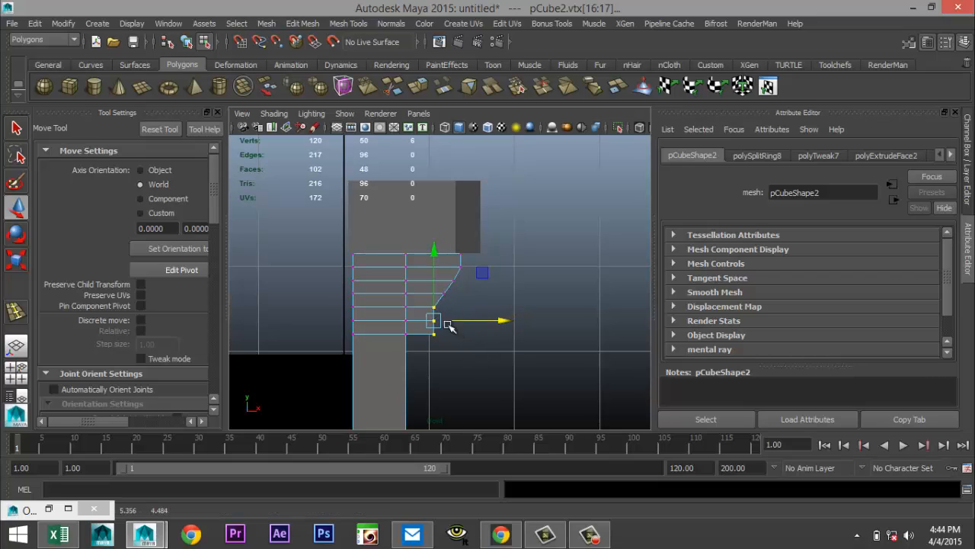
drag(429, 317, 470, 366)
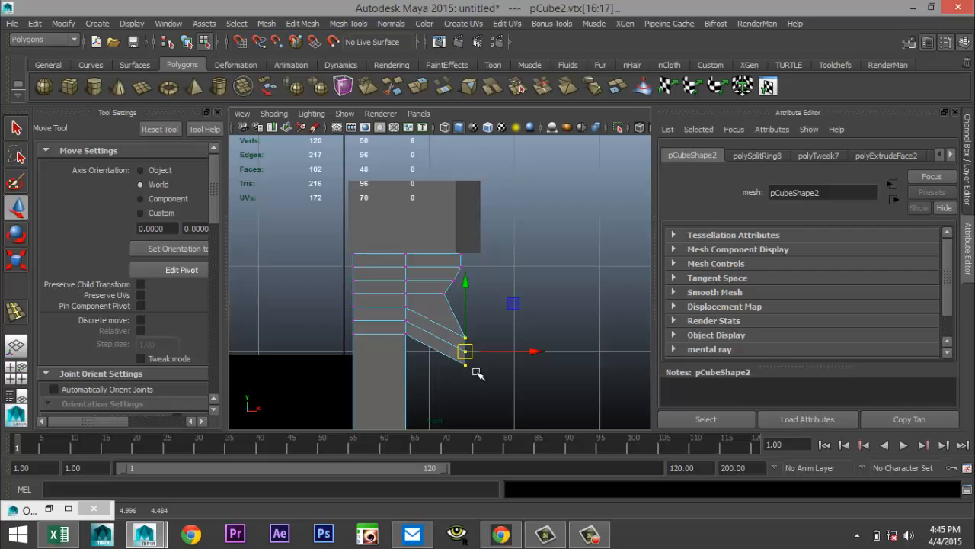
key(ctrl+z)
drag(418, 312, 456, 349)
drag(503, 328, 493, 328)
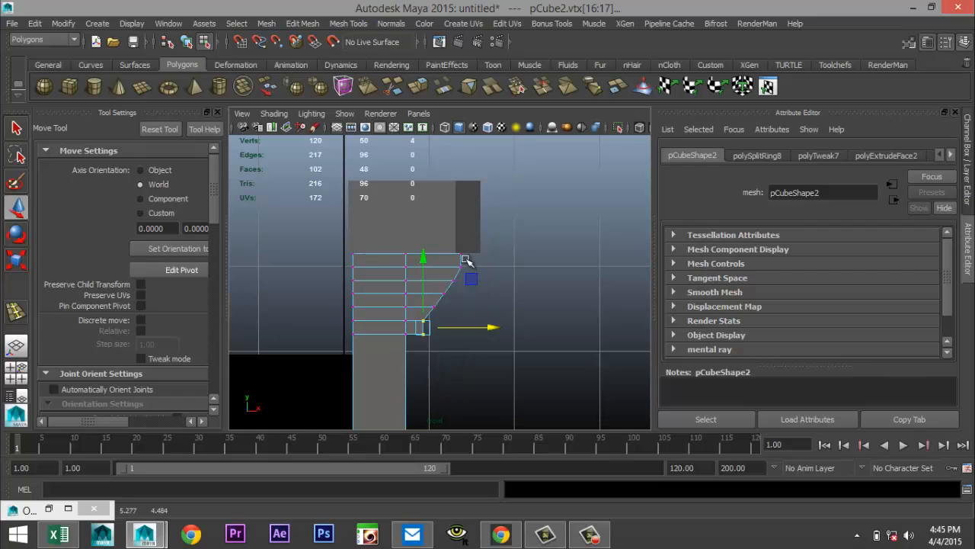
Move the top block's uppermost outer vertices slightly outward beneath the mantel.
drag(454, 248, 522, 256)
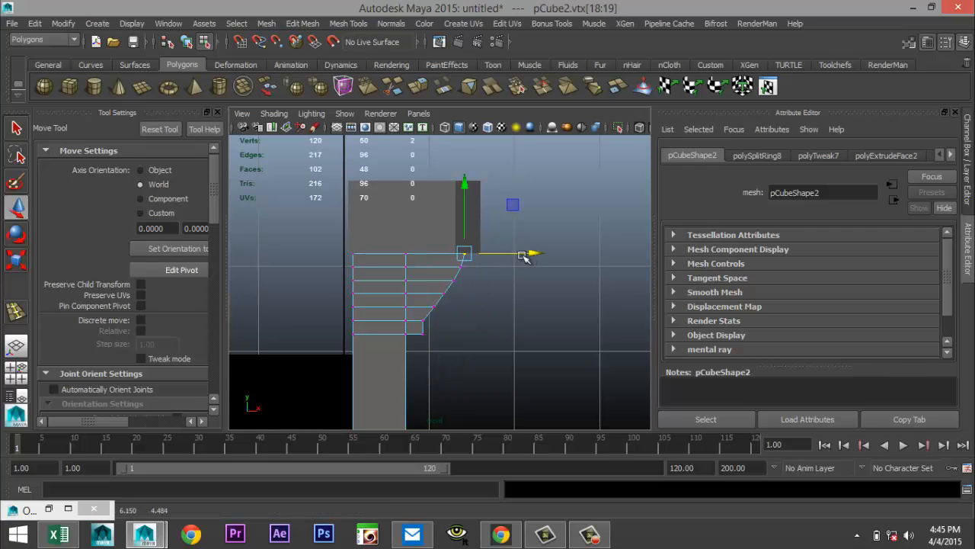
click(17, 371)
key(space)
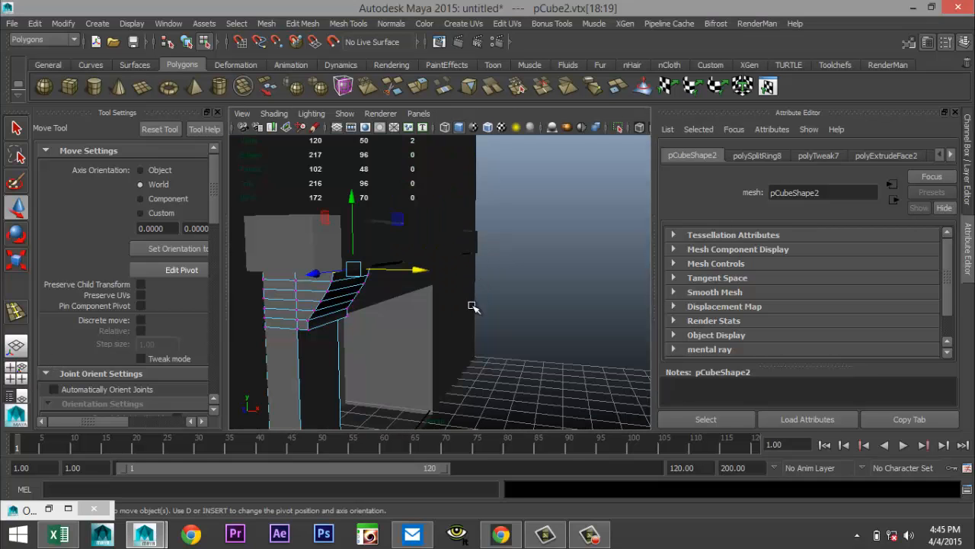
Extrude the front face of the pillar's base section and move it outward from the wall to form a projecting foot block.
alt+drag(473, 306, 429, 313)
alt+middle_drag(428, 313, 496, 177)
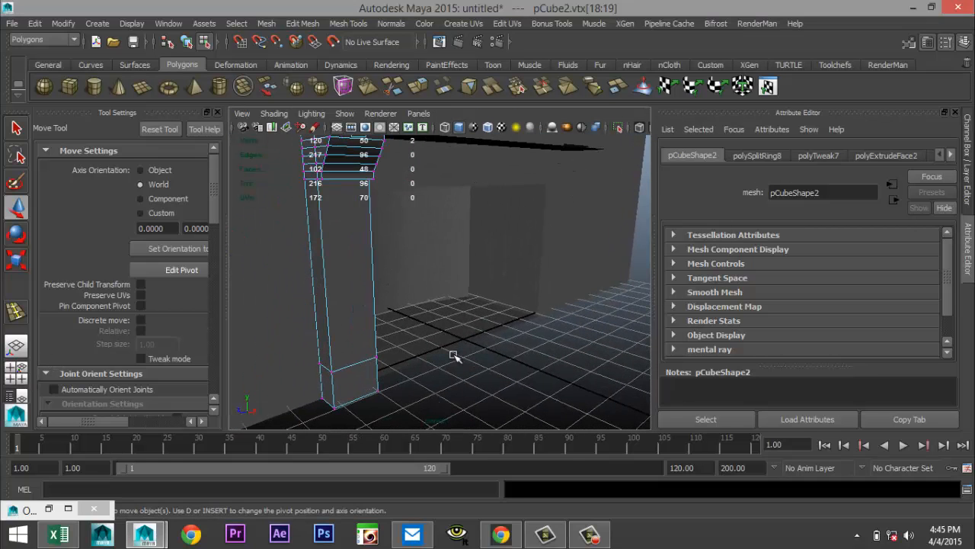
right_drag(348, 385, 344, 244)
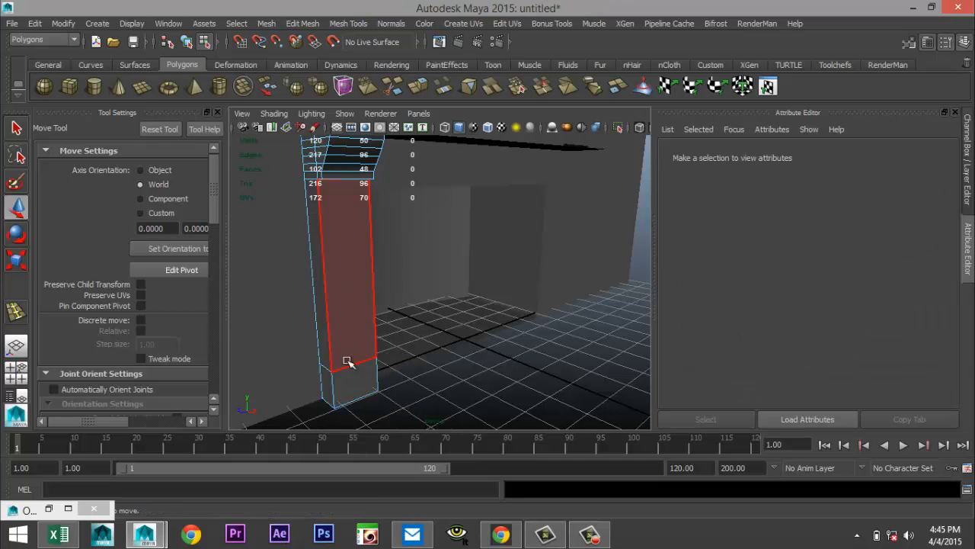
click(346, 386)
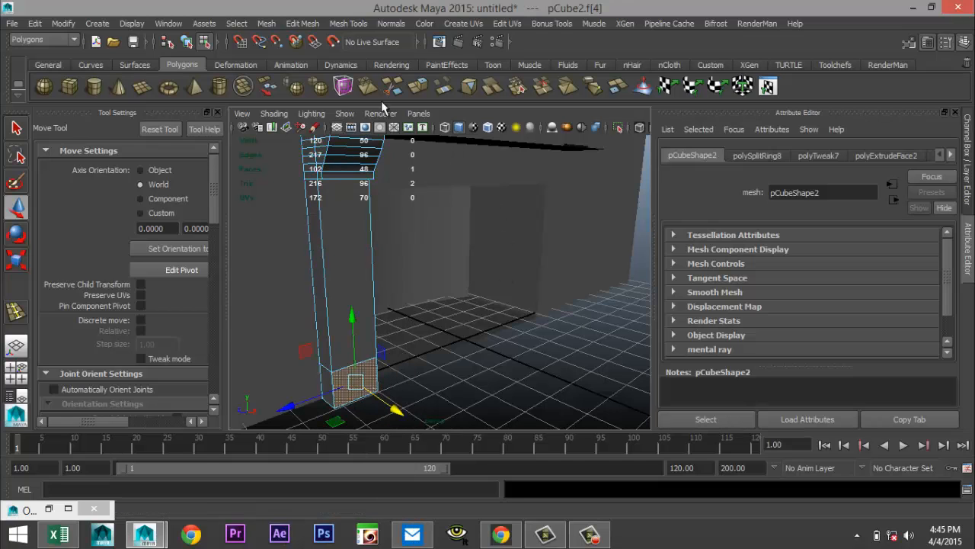
click(303, 24)
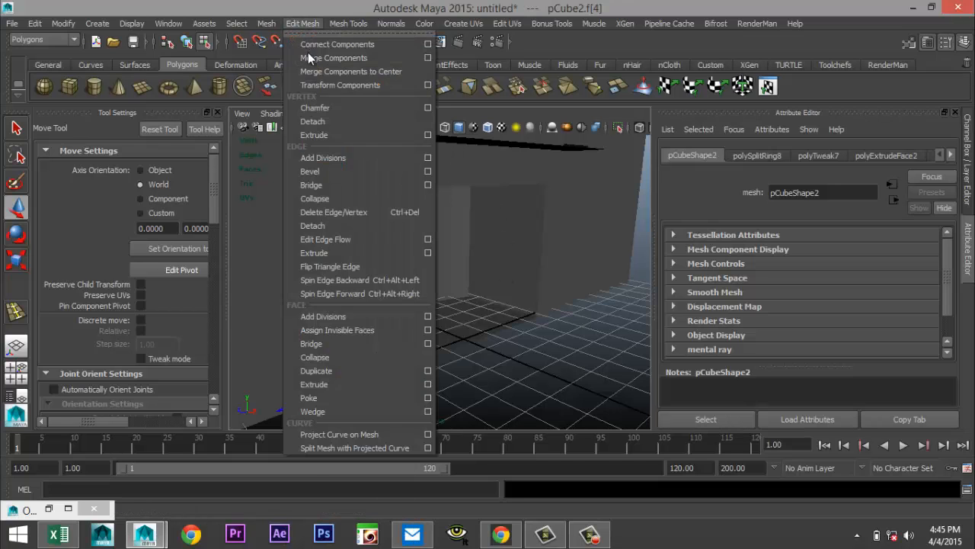
click(342, 384)
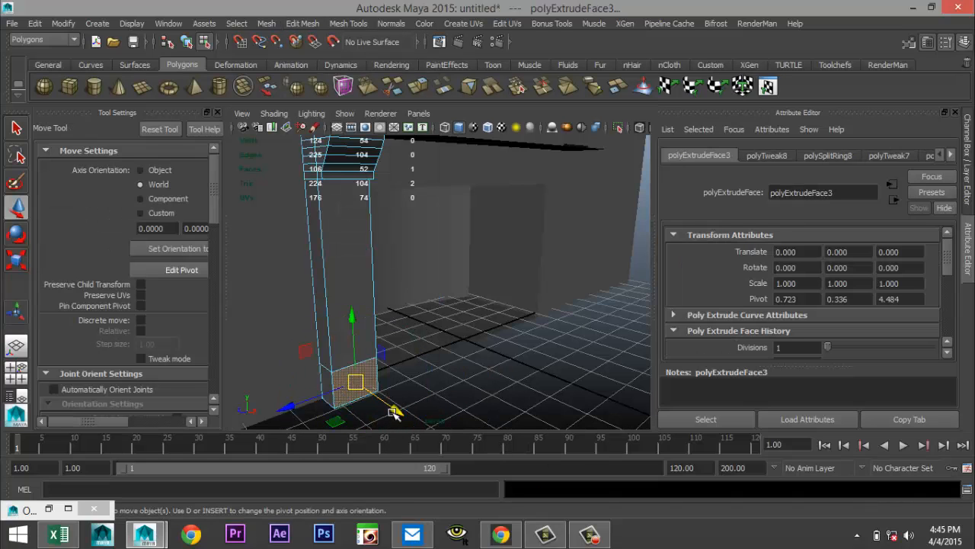
drag(394, 412, 439, 397)
scroll(458, 393, down, 5)
scroll(458, 393, up, 3)
Insert 5 evenly spaced horizontal edge loops around the pillar's foot block.
click(350, 24)
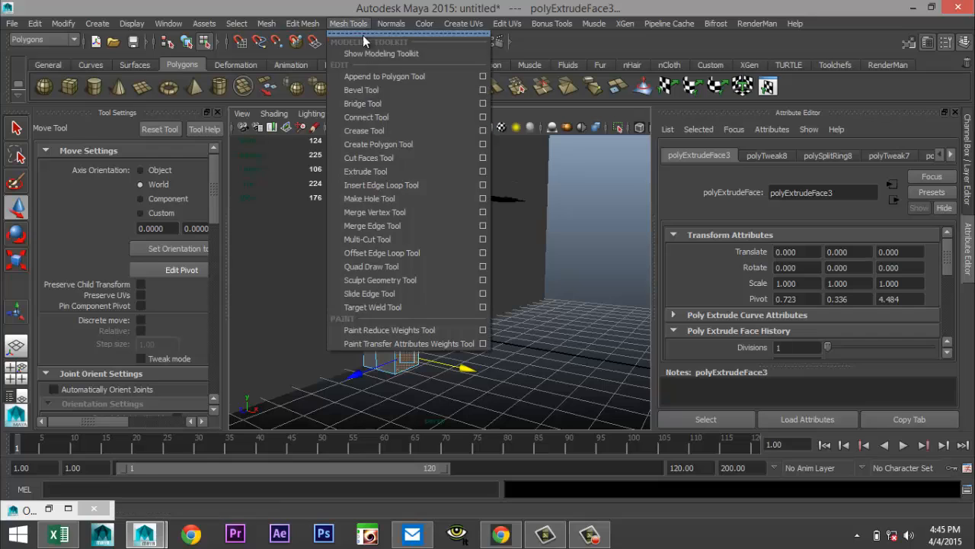
click(483, 186)
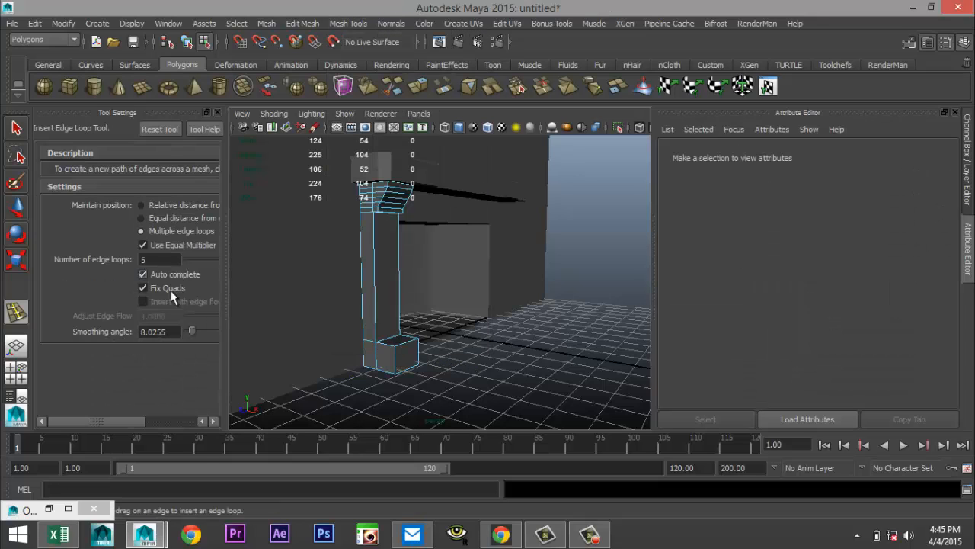
click(396, 363)
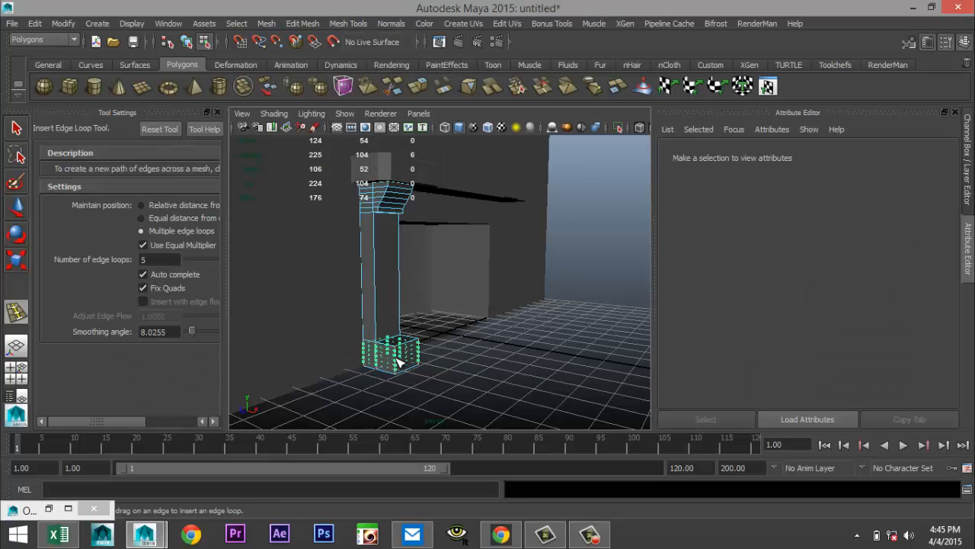
In the front view, slope the foot block's outer profile by moving its upper rows of vertices progressively closer to the pillar shaft.
click(16, 372)
key(space)
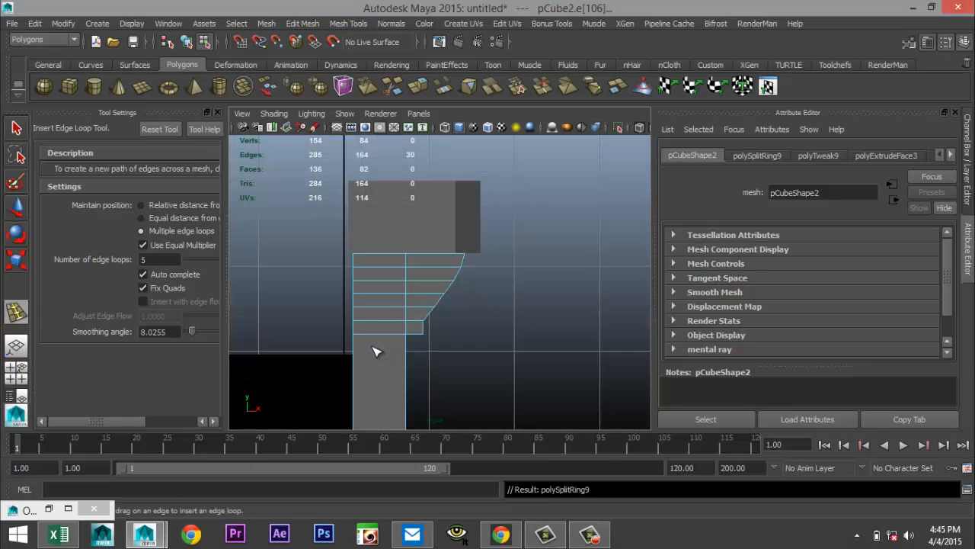
key(f)
scroll(426, 357, down, 10)
scroll(427, 357, up, 5)
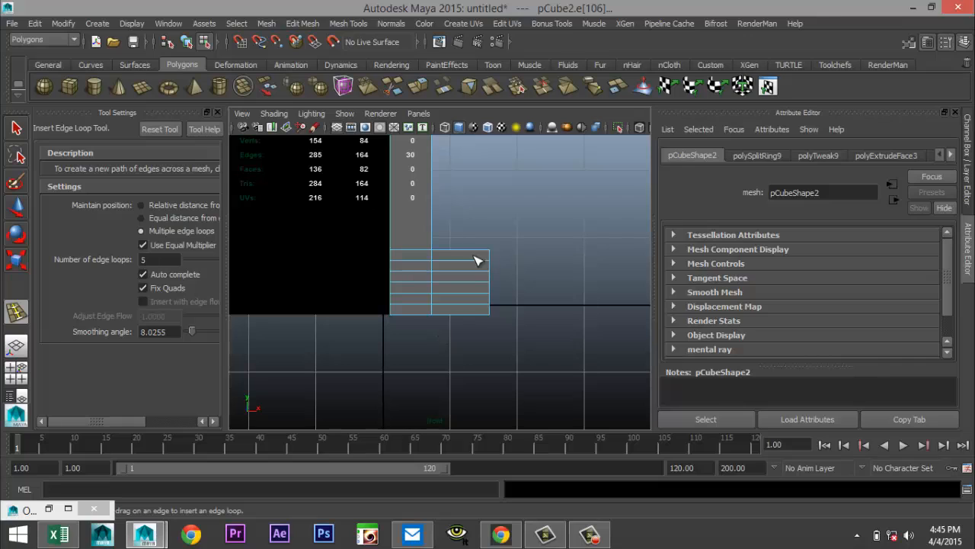
right_drag(479, 263, 435, 217)
drag(483, 241, 515, 295)
key(w)
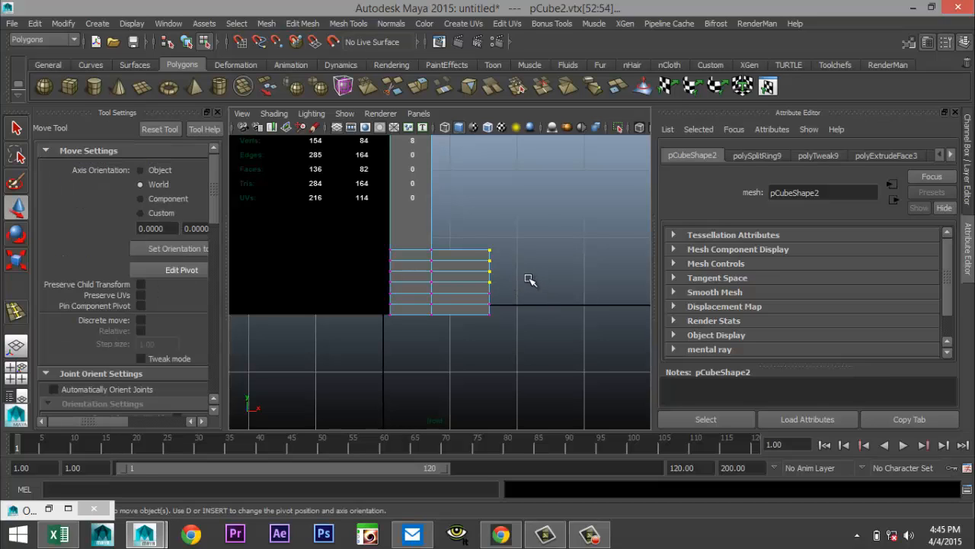
drag(560, 267, 542, 267)
drag(452, 233, 524, 262)
drag(445, 234, 550, 294)
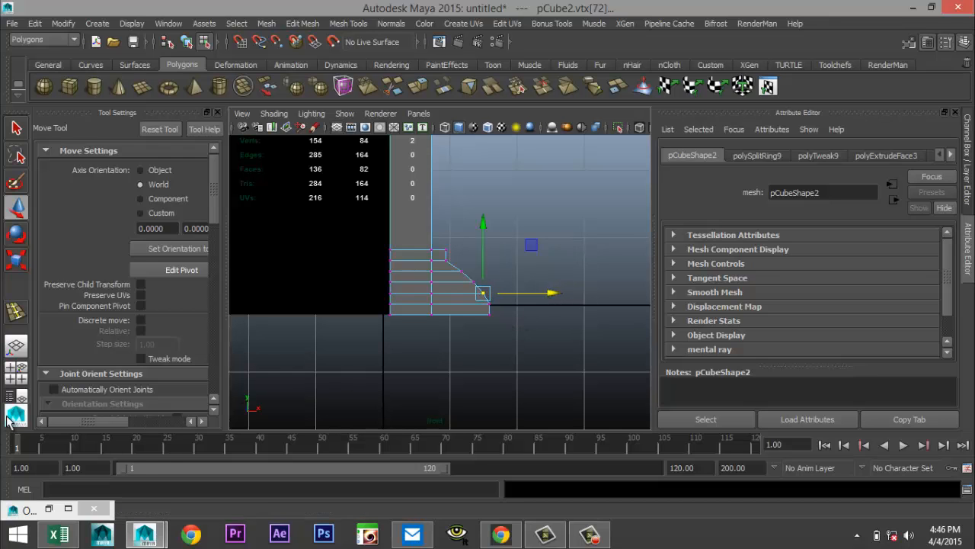
Inspect the shaped pillar and its foot block against the wall and mantel in the perspective view.
key(space)
key(space)
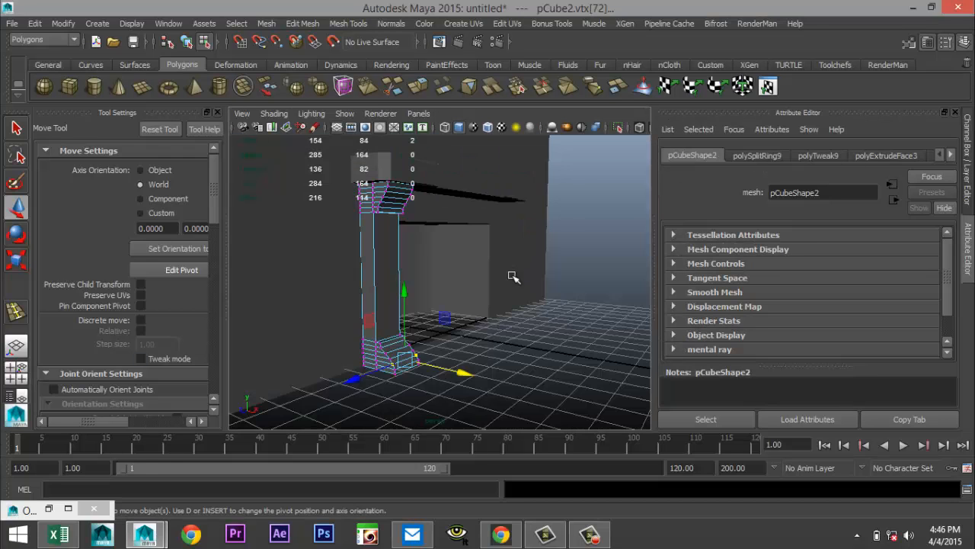
alt+drag(518, 320, 490, 352)
click(507, 358)
scroll(507, 358, up, 5)
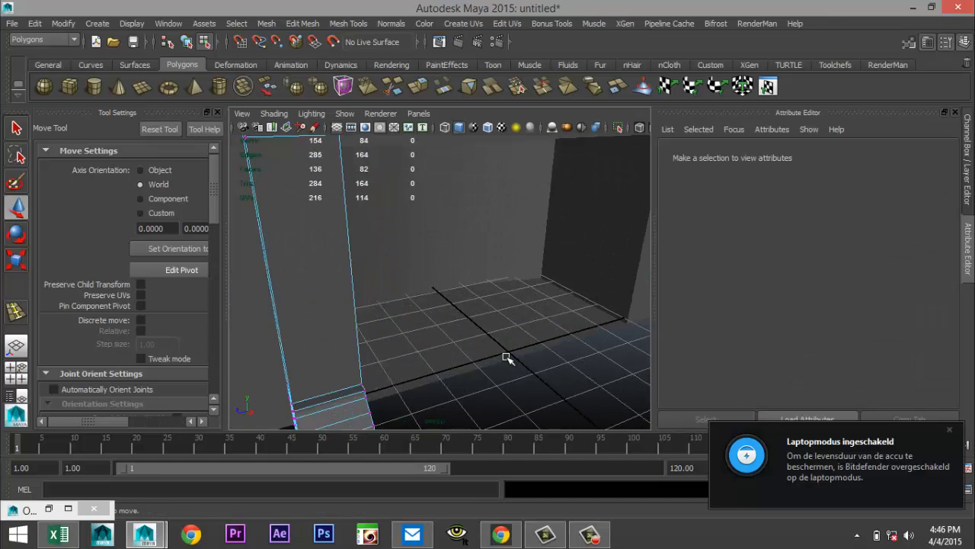
alt+middle_drag(510, 355, 555, 357)
scroll(548, 356, down, 5)
mouse_move(539, 356)
alt+mouse_down()
mouse_move(516, 342)
mouse_move(479, 342)
mouse_move(503, 344)
mouse_move(523, 366)
alt+mouse_up()
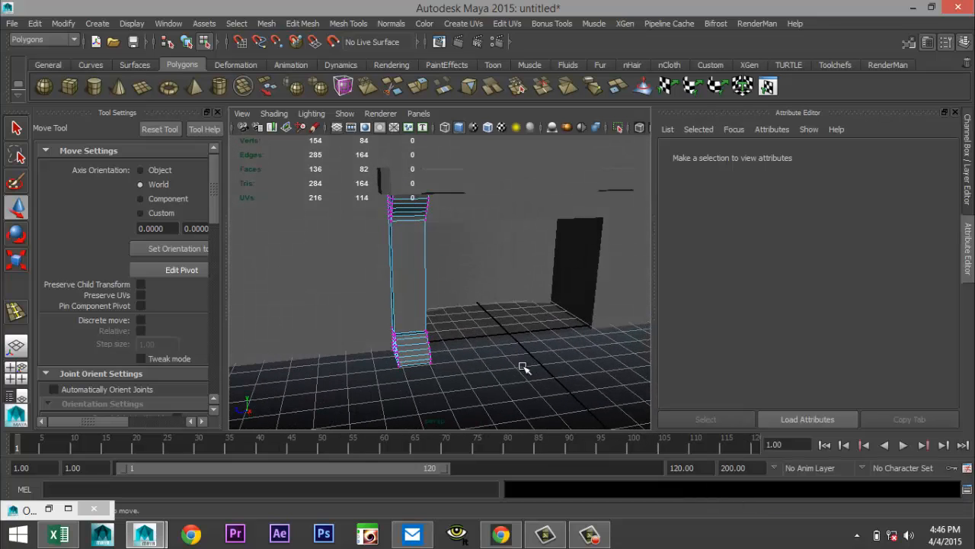
scroll(309, 303, down, 5)
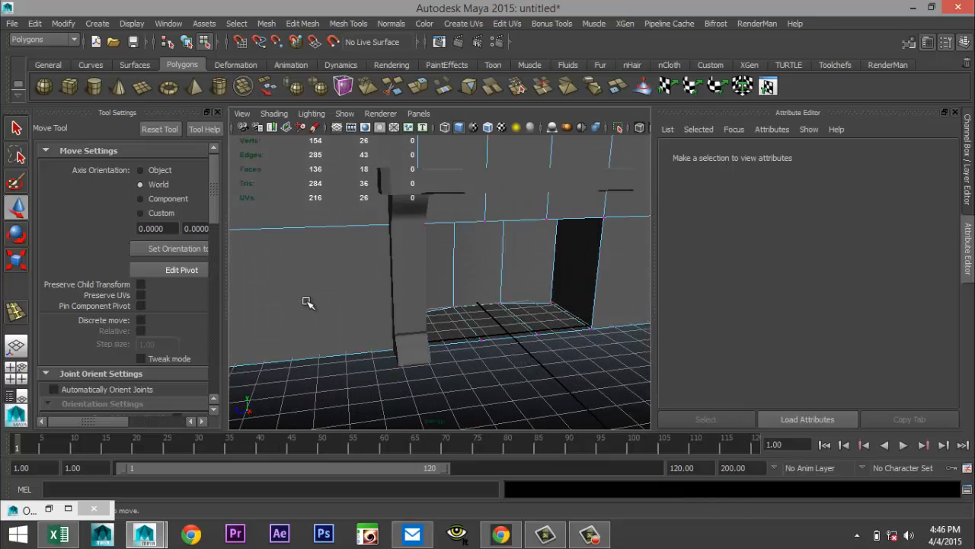
scroll(316, 314, up, 5)
alt+drag(321, 315, 409, 301)
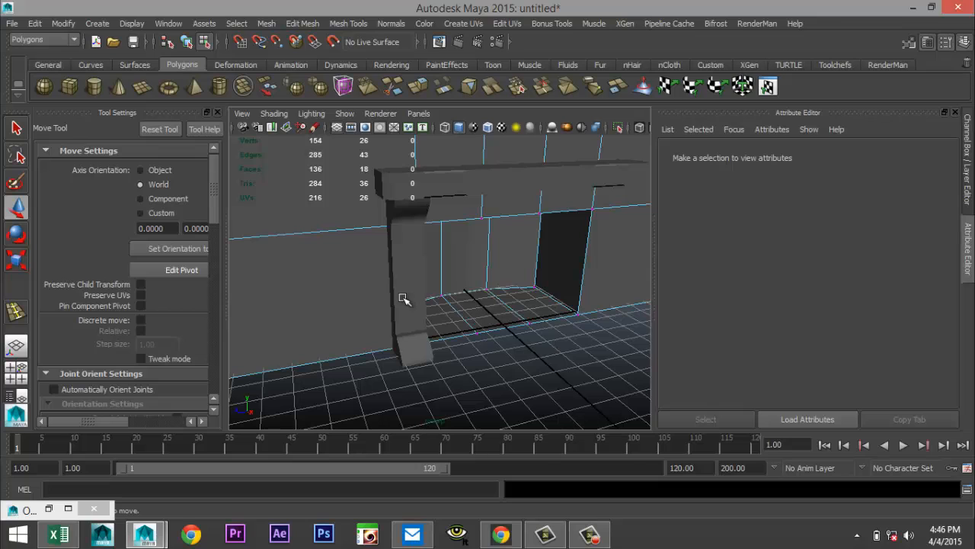
Insert 2 evenly spaced horizontal edge loops around the pillar's shaft, between its top and foot blocks.
click(419, 340)
right_drag(407, 209, 461, 192)
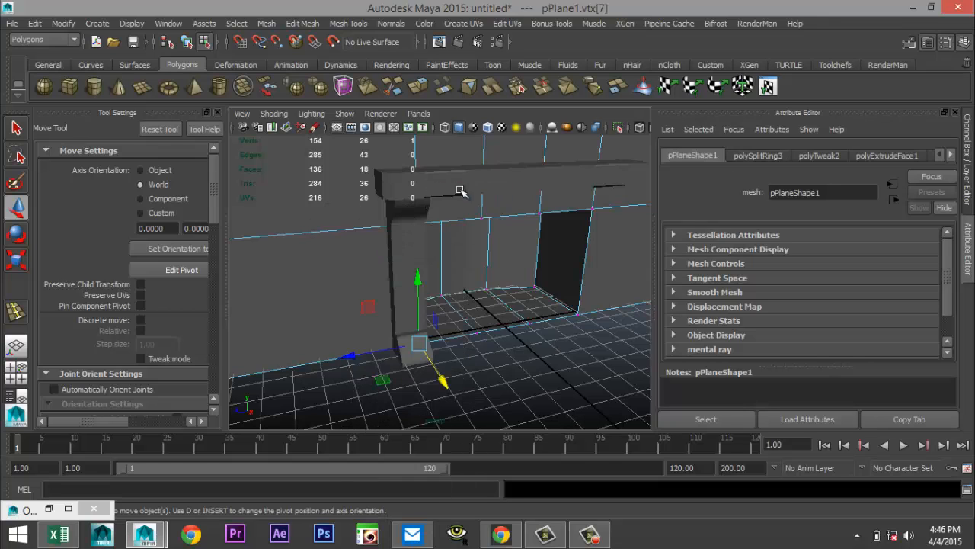
click(418, 252)
scroll(461, 288, up, 3)
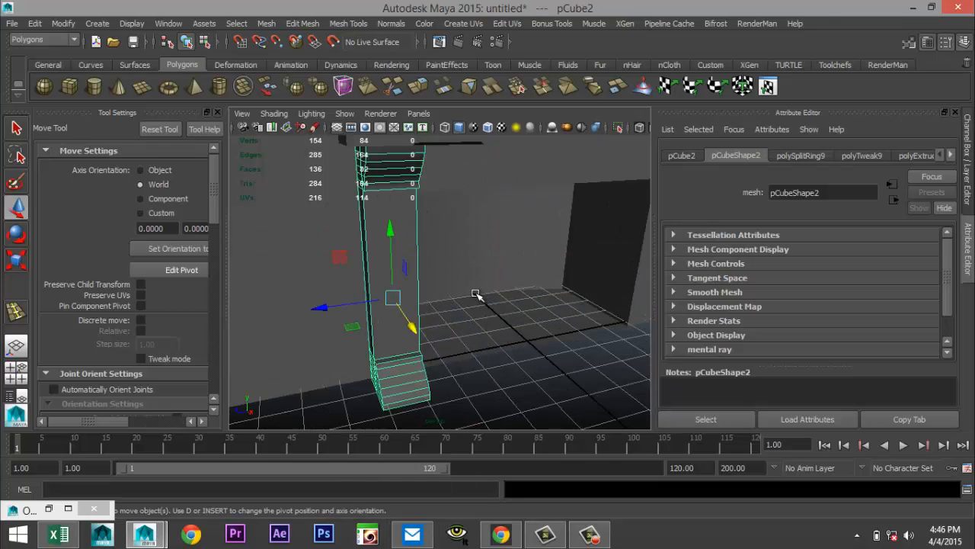
scroll(480, 331, up, 2)
scroll(489, 329, down, 5)
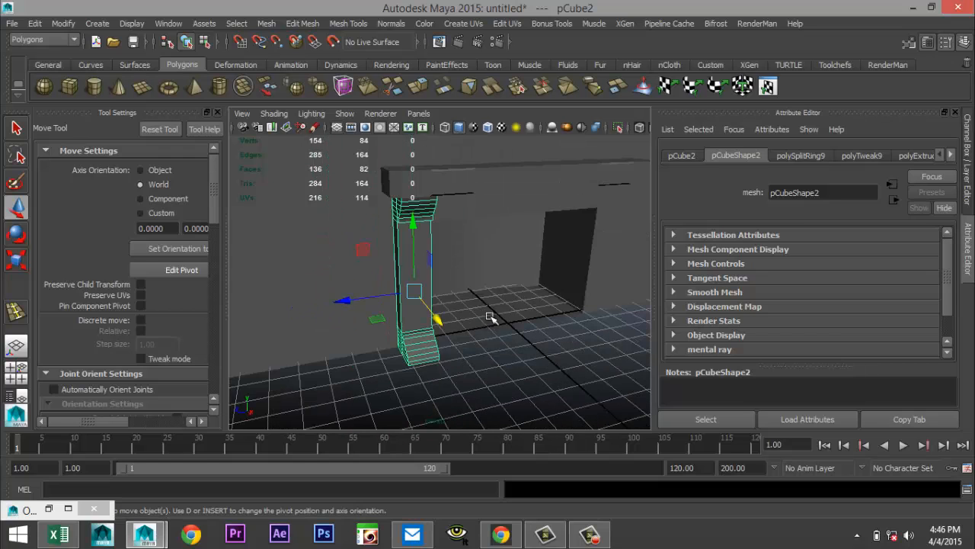
click(349, 23)
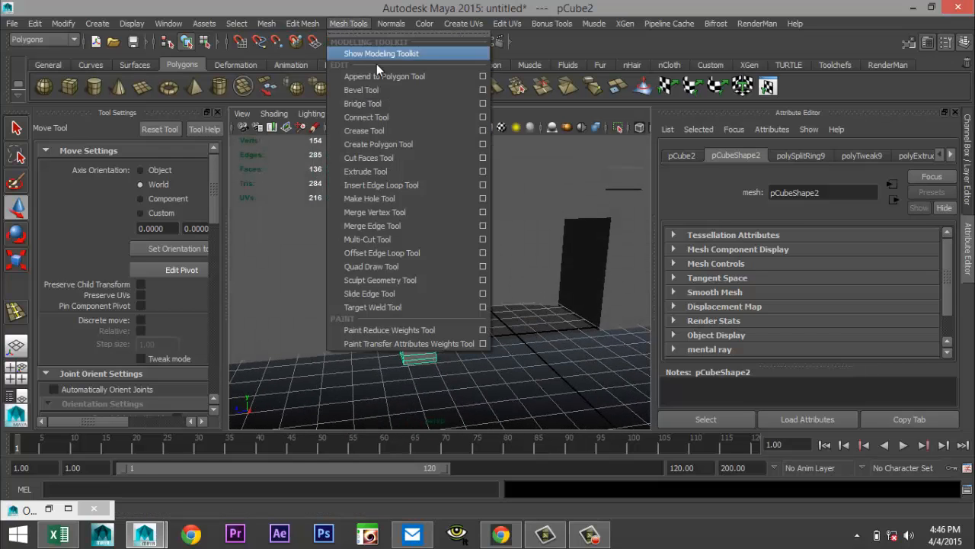
click(483, 185)
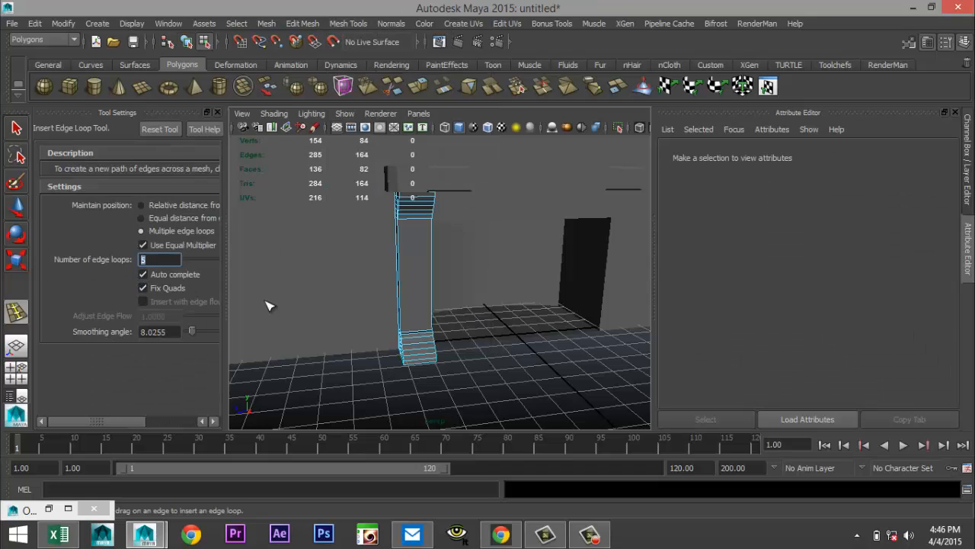
click(404, 295)
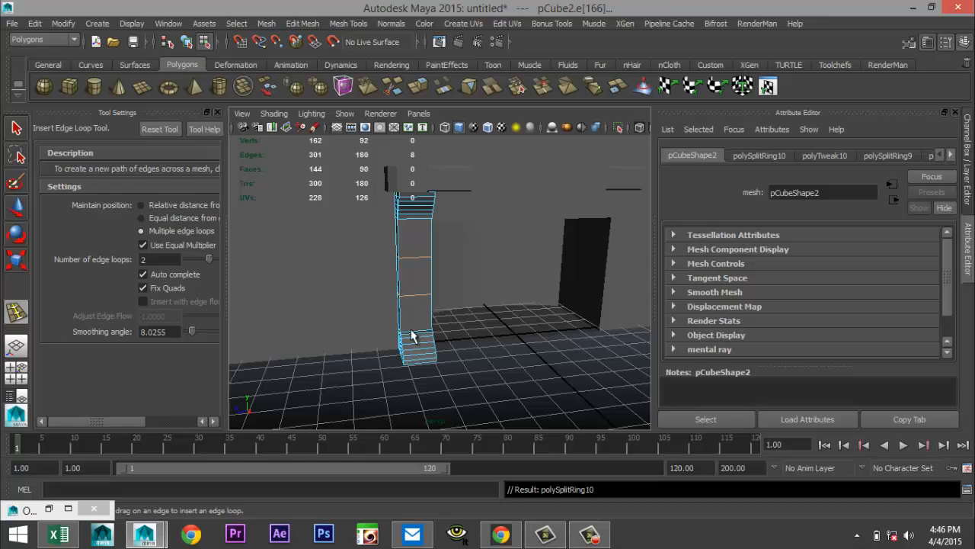
Bevel the two front vertical edges of the pillar shaft's middle section.
key(q)
scroll(411, 336, up, 5)
alt+drag(403, 332, 384, 253)
click(382, 257)
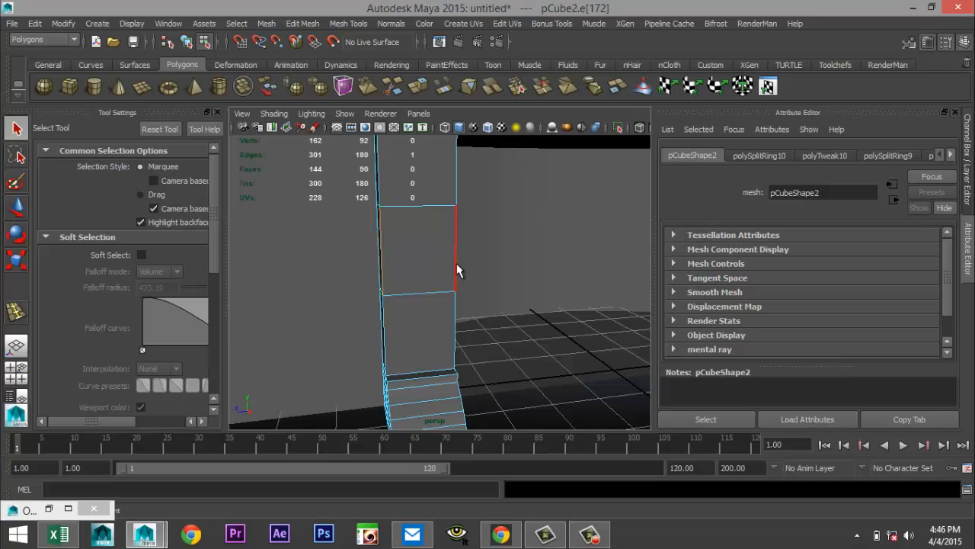
click(456, 262)
alt+drag(344, 313, 342, 95)
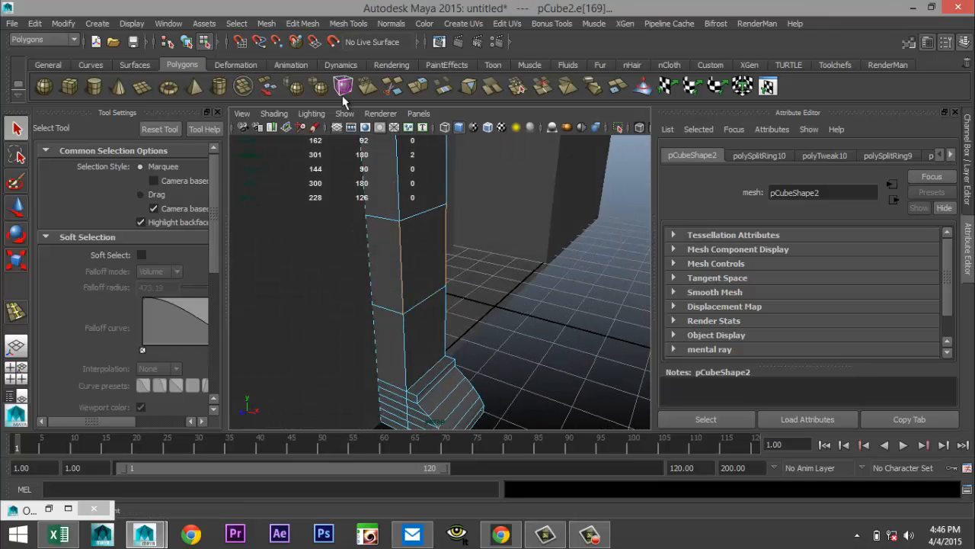
click(294, 24)
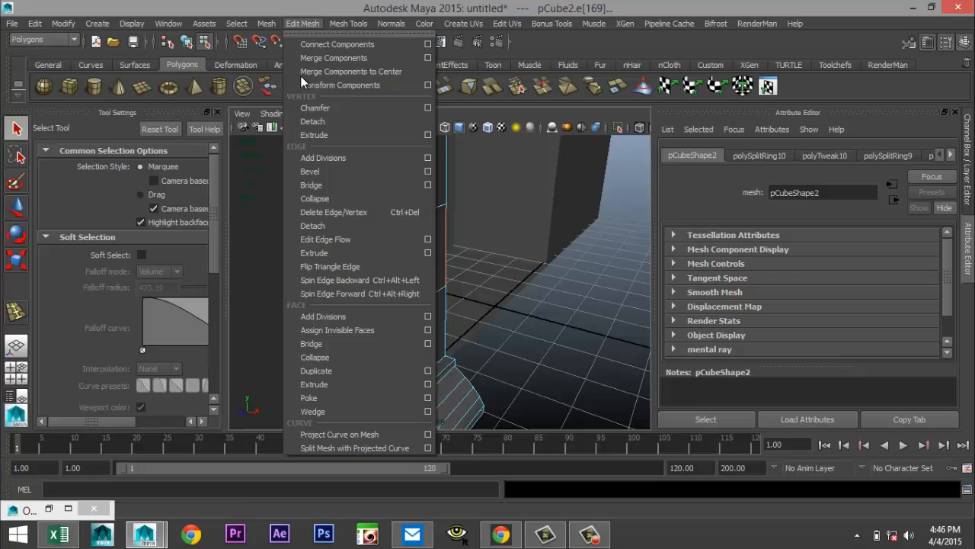
click(321, 170)
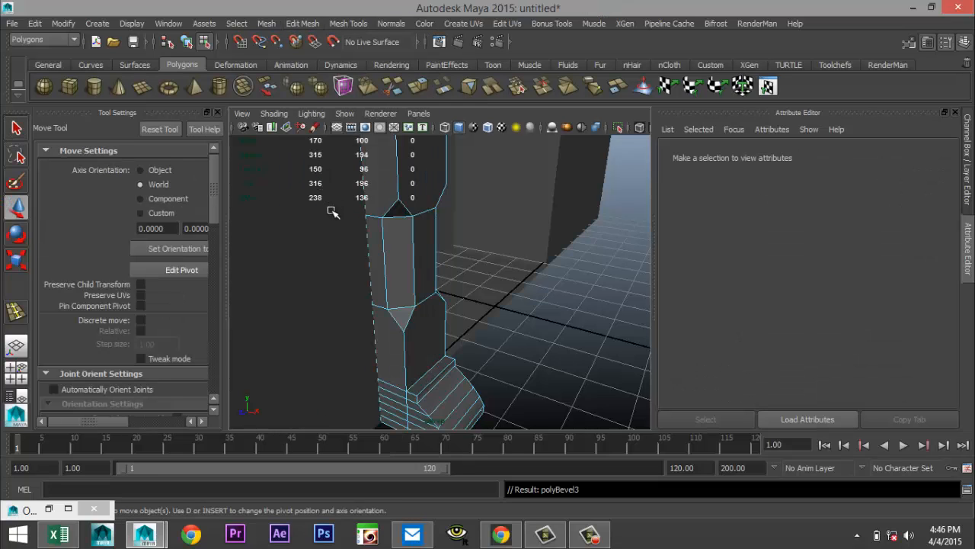
Duplicate the whole pillar and move the copy along the wall to the mantel's opposite end.
scroll(331, 213, down, 5)
scroll(329, 219, up, 3)
scroll(544, 343, down, 5)
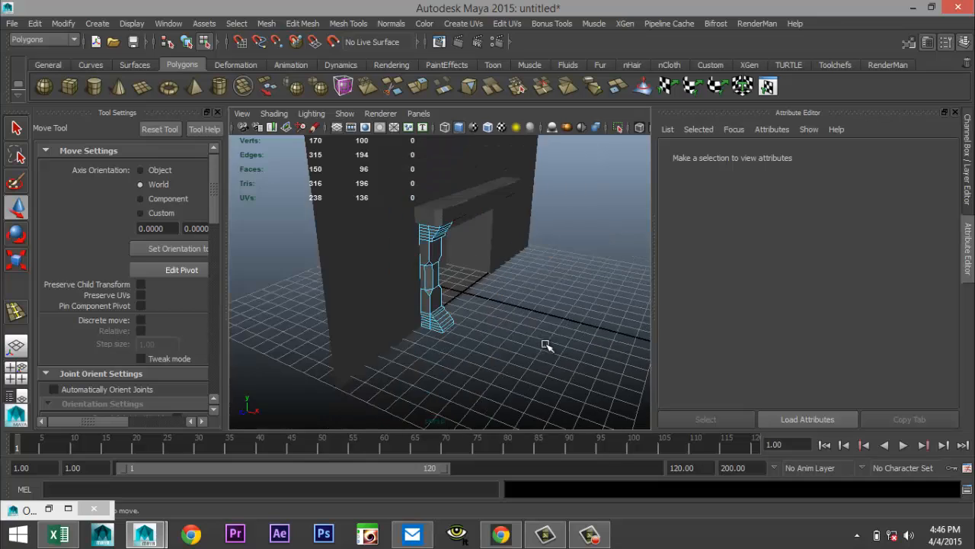
alt+drag(529, 331, 429, 320)
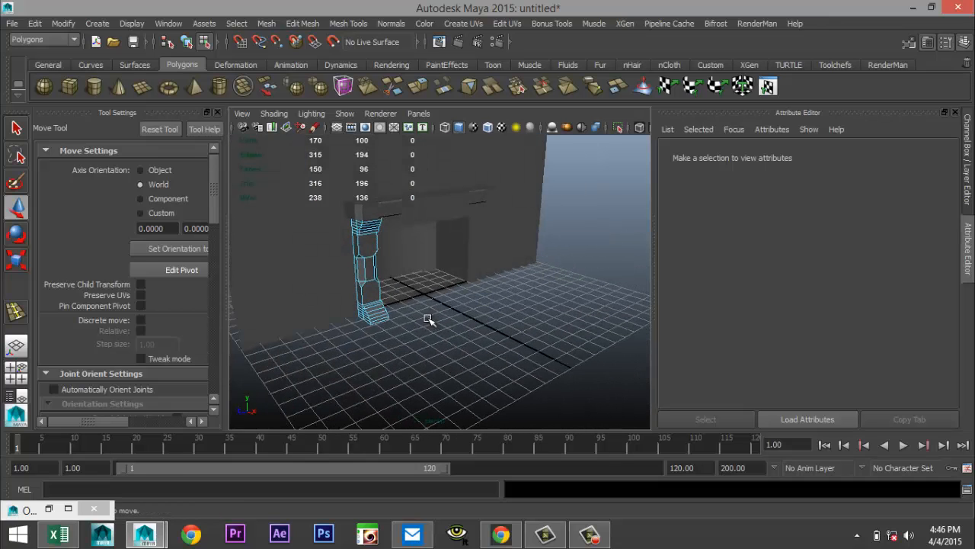
right_drag(373, 240, 397, 224)
click(373, 244)
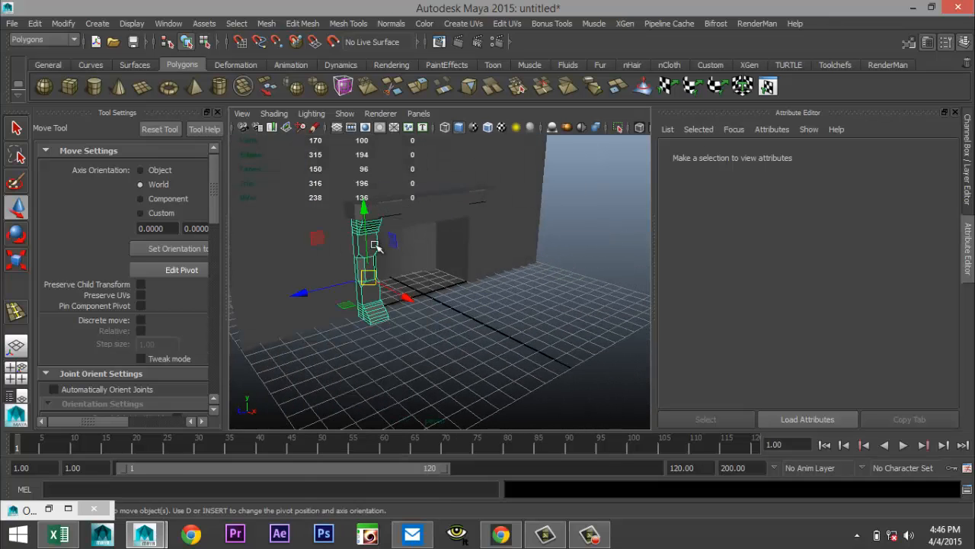
key(ctrl+d)
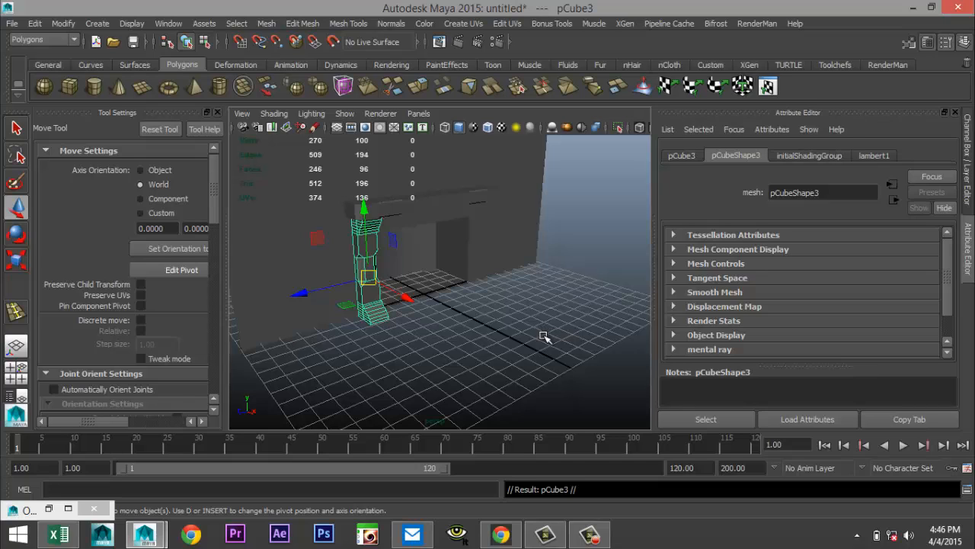
drag(305, 295, 424, 286)
Set the original pillar's Translate Z to 4.5 in the side view.
click(16, 371)
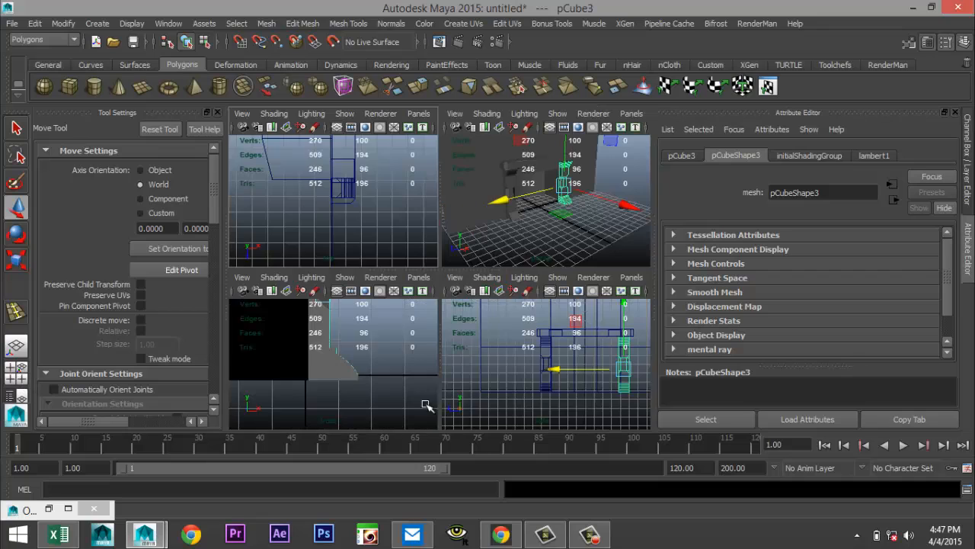
key(space)
scroll(474, 386, up, 5)
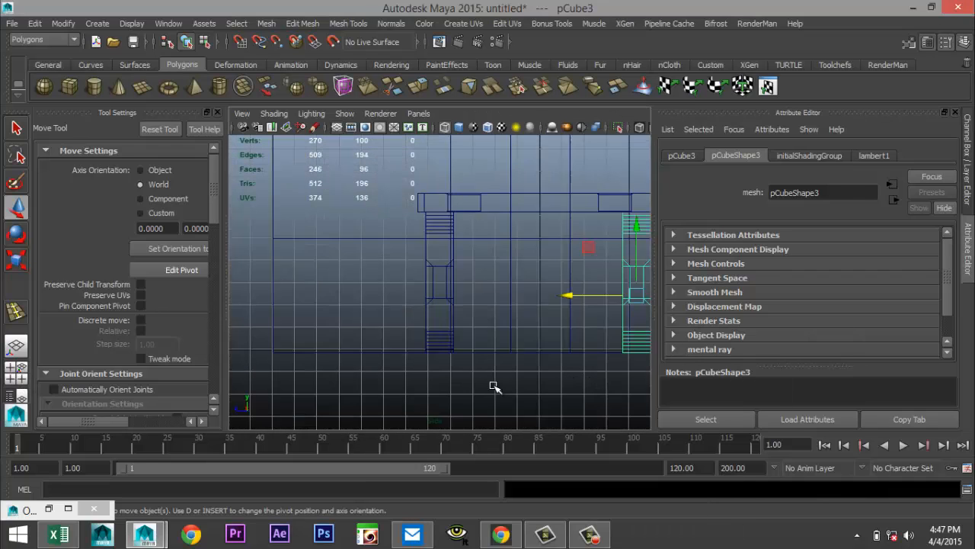
click(450, 277)
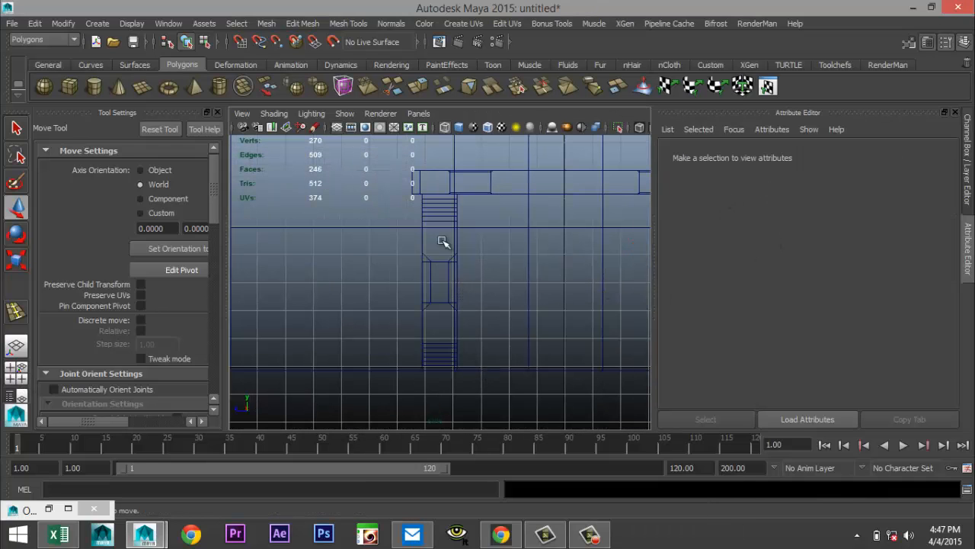
click(436, 272)
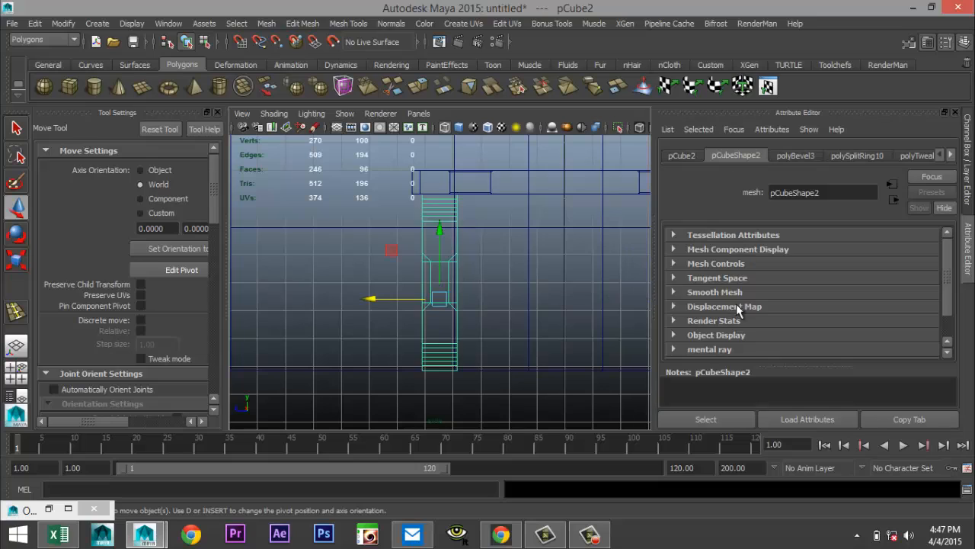
click(682, 156)
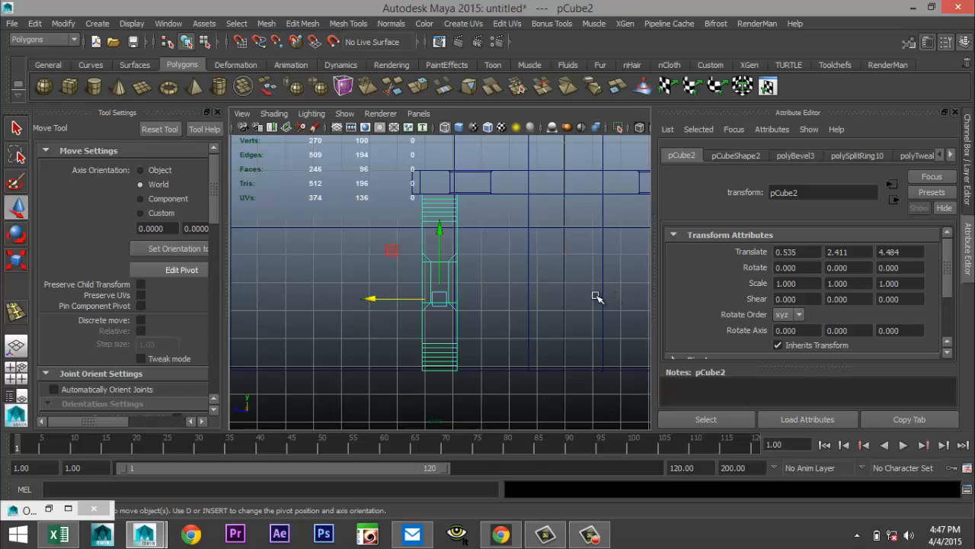
drag(369, 298, 377, 313)
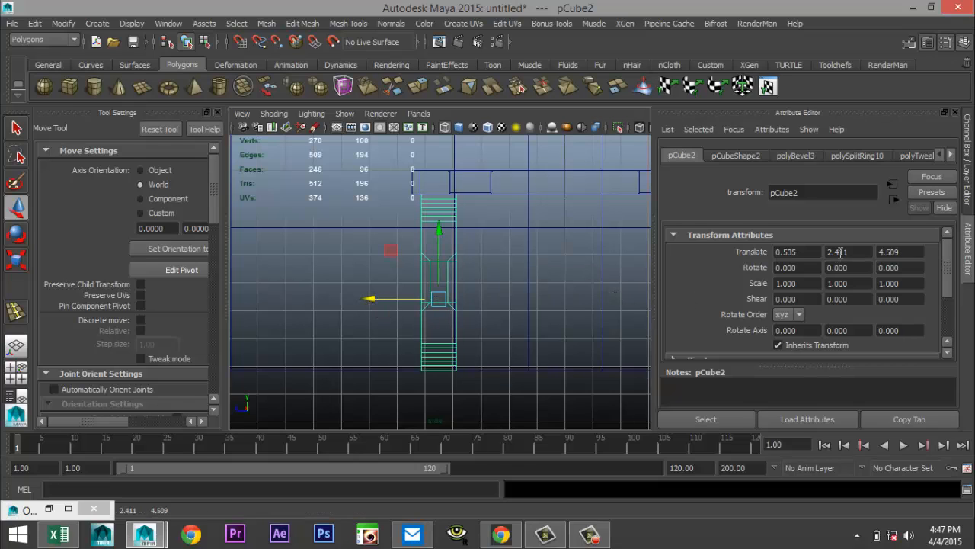
click(917, 254)
key(Return)
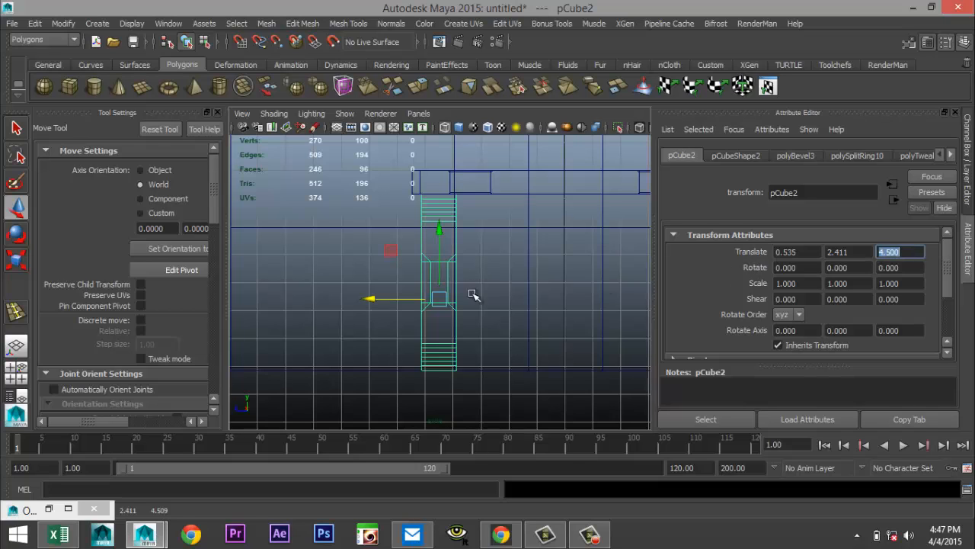
Set the duplicated pillar's Translate Z to -4.5 so both pillars stand symmetrically under the mantel.
scroll(473, 294, down, 3)
scroll(501, 322, down, 1)
scroll(479, 331, up, 1)
click(551, 305)
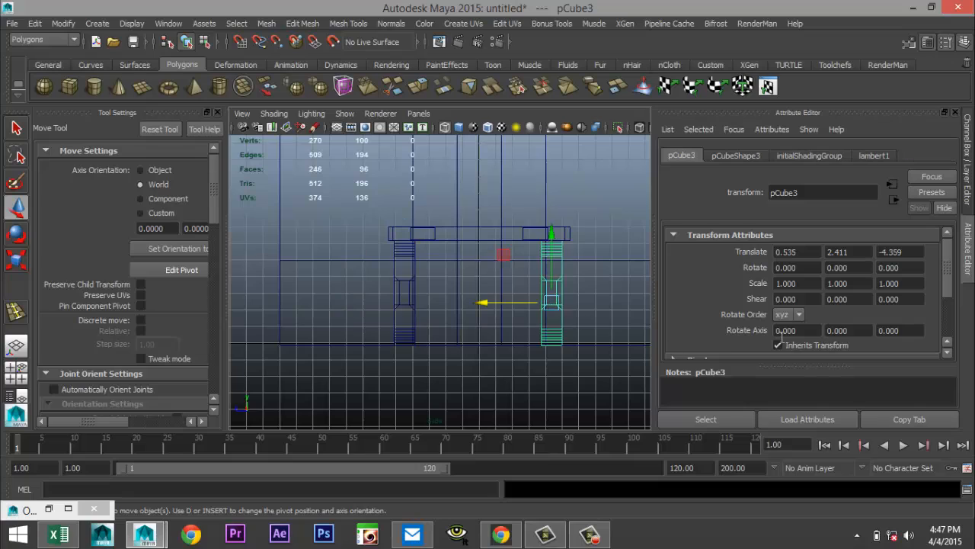
click(919, 252)
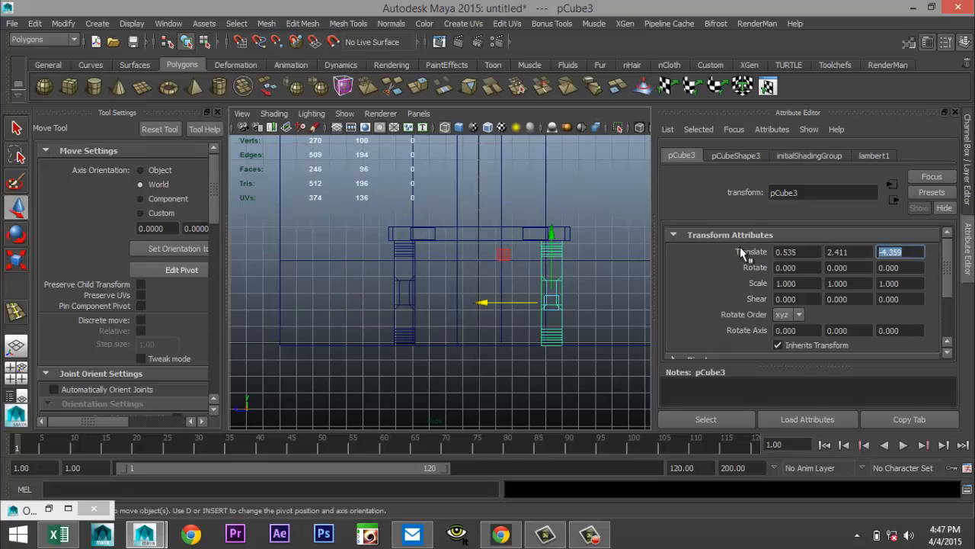
text(-4.5)
key(Return)
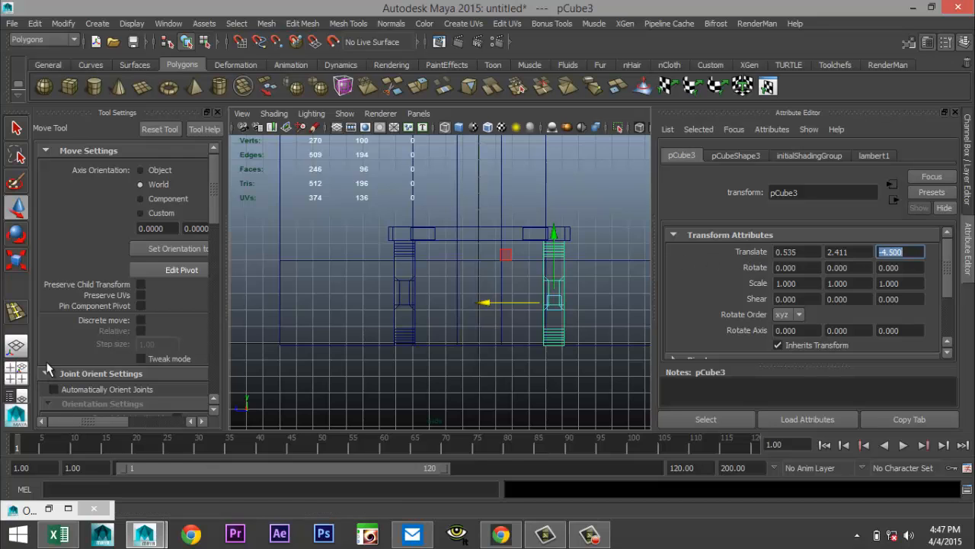
Inspect the fireplace with both pillars from several angles and distances in the perspective view.
click(19, 373)
key(space)
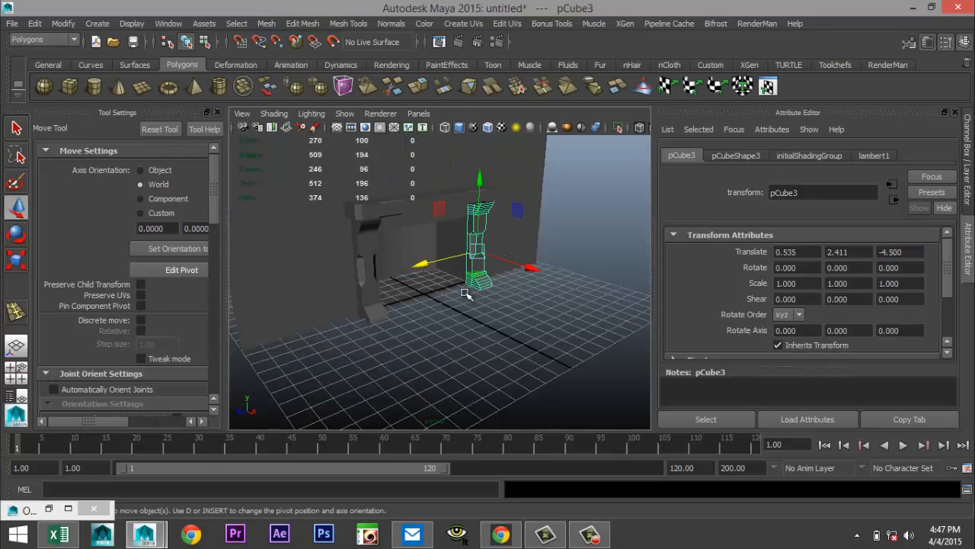
alt+middle_drag(442, 301, 437, 340)
alt+drag(437, 340, 559, 323)
click(563, 357)
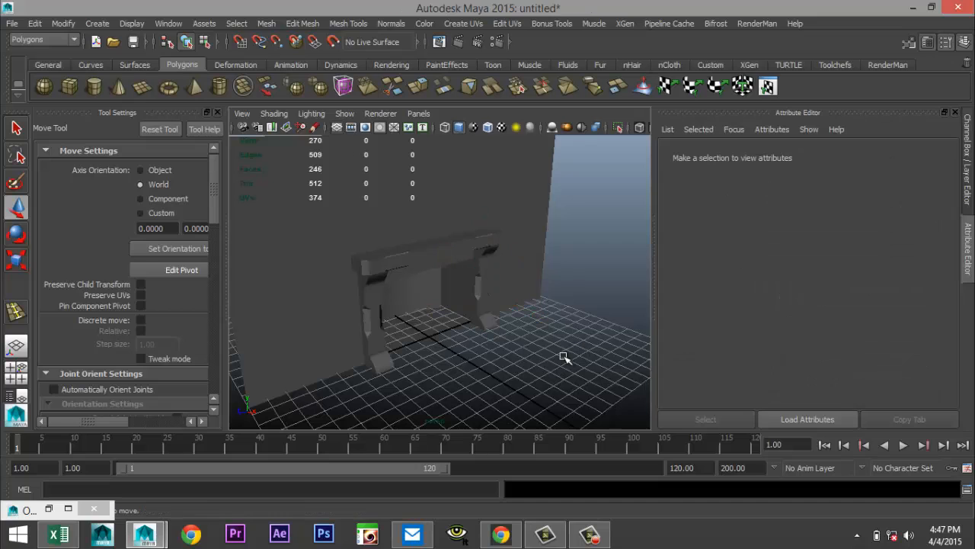
scroll(512, 365, up, 6)
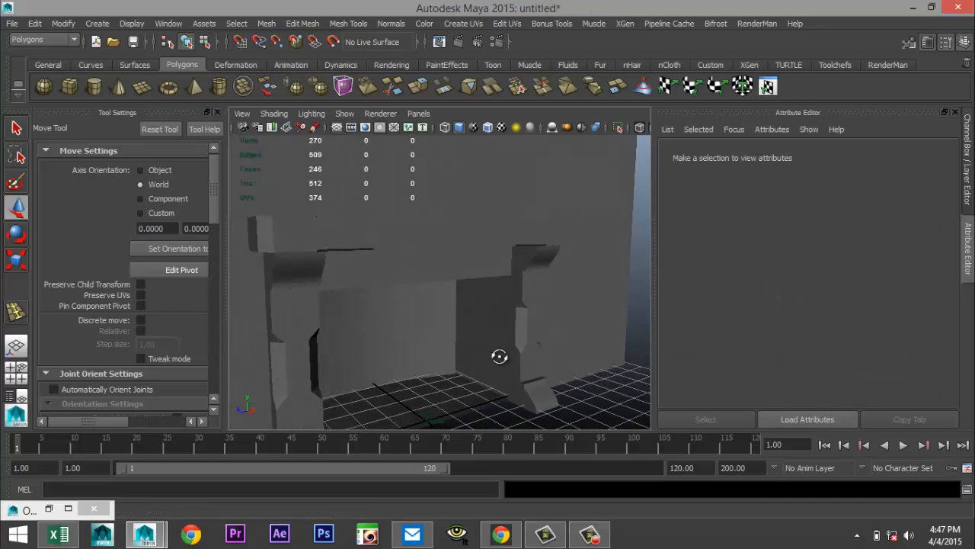
alt+drag(506, 369, 531, 340)
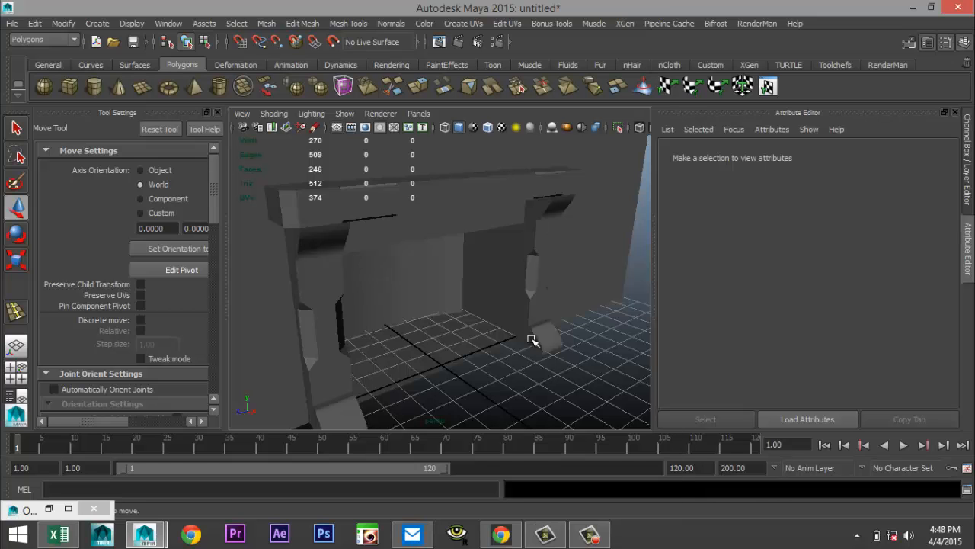
alt+right_drag(515, 347, 492, 313)
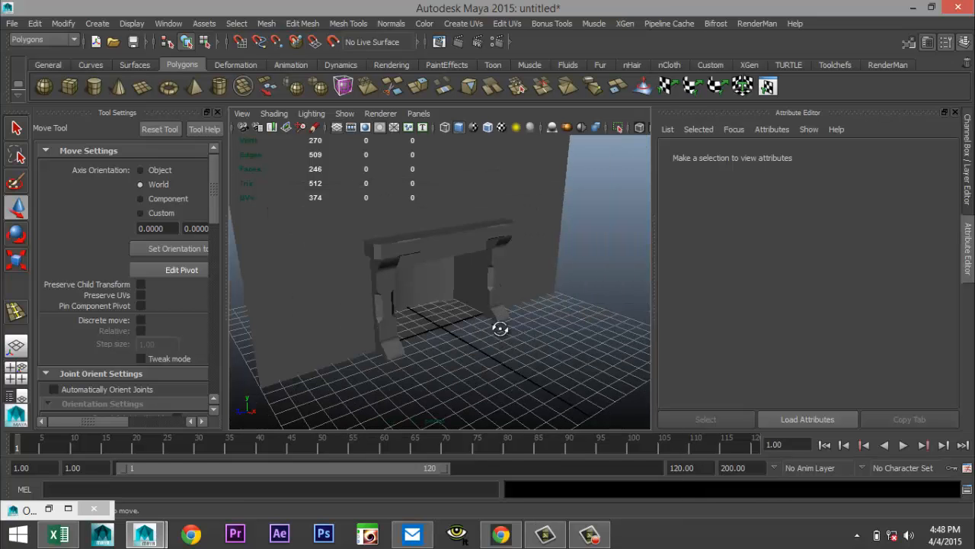
alt+drag(500, 328, 496, 335)
alt+middle_drag(496, 335, 457, 321)
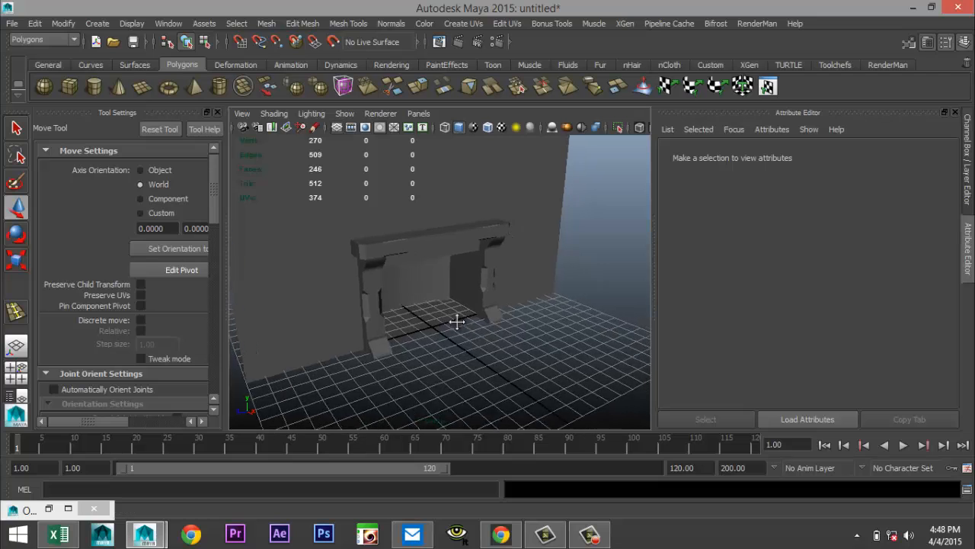
Create a flat polygon cube on the floor in front of the fireplace and move it along X to about -0.573, into the opening.
scroll(453, 326, up, 4)
mouse_move(449, 319)
alt+mouse_down()
mouse_move(487, 300)
mouse_move(488, 337)
mouse_move(449, 331)
alt+mouse_up()
alt+drag(570, 347, 402, 354)
alt+drag(318, 322, 320, 323)
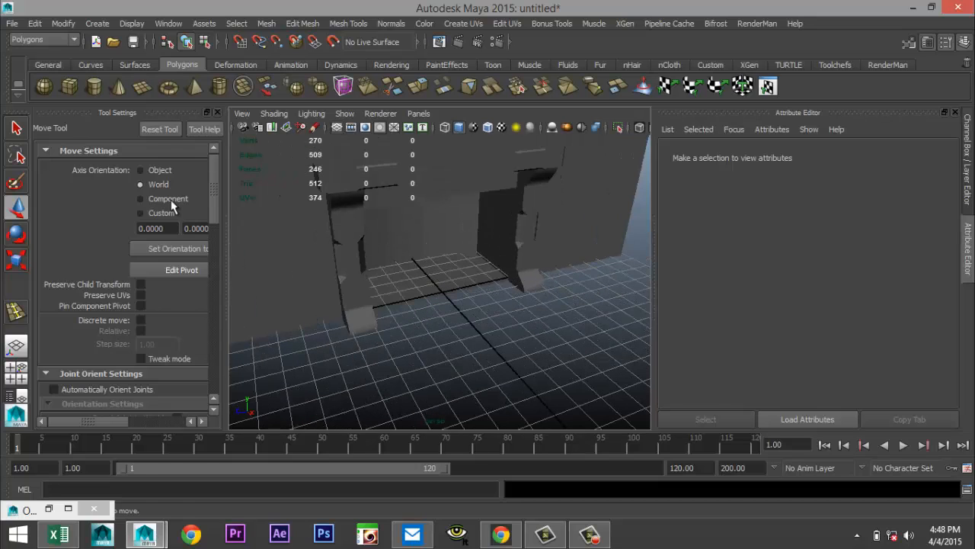
click(70, 86)
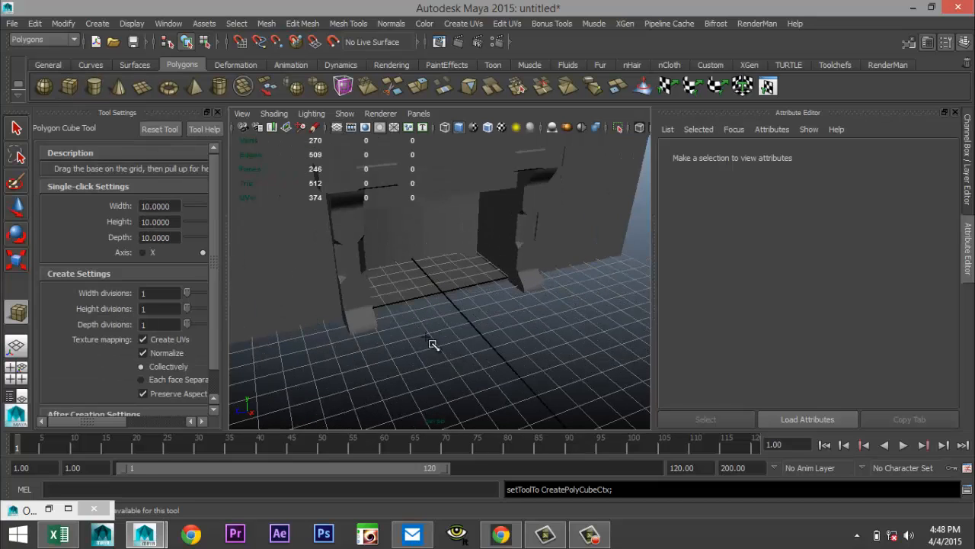
drag(426, 342, 566, 353)
key(w)
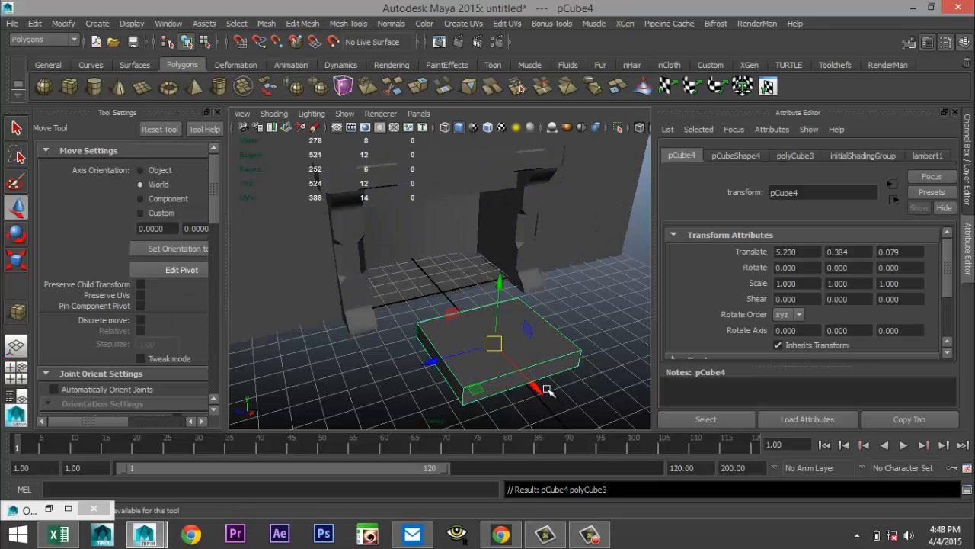
drag(547, 390, 460, 311)
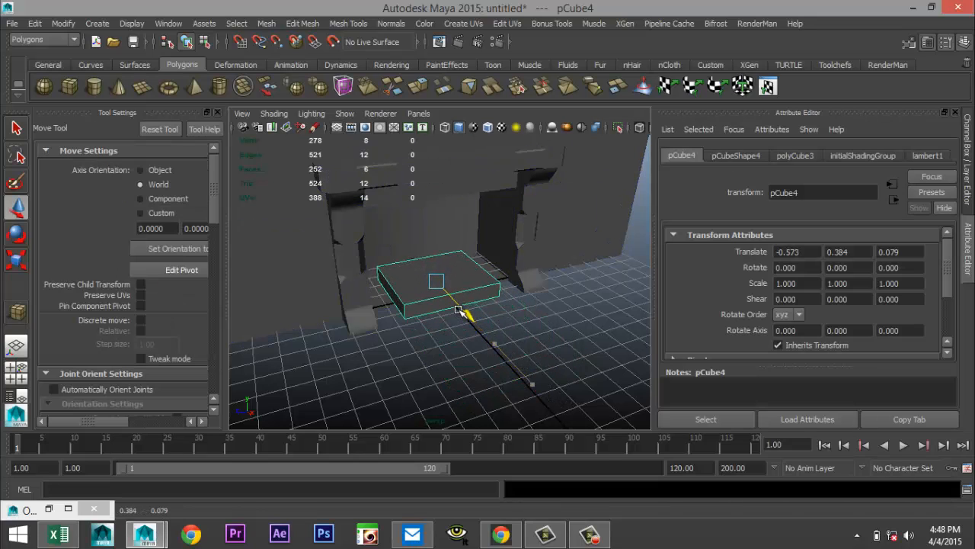
In the top view, move the block's rear vertices along X deeper into the recess, close to its back wall.
click(16, 372)
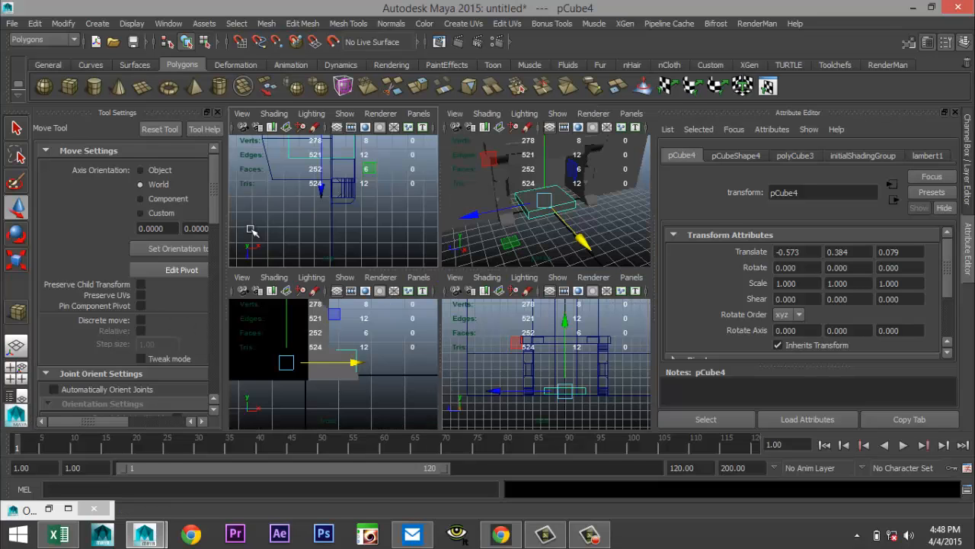
key(space)
key(f)
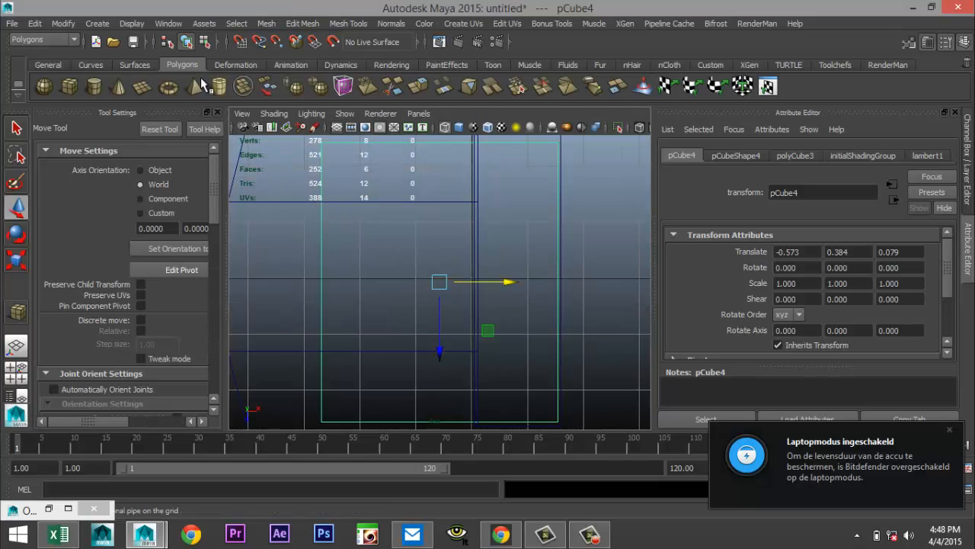
click(217, 113)
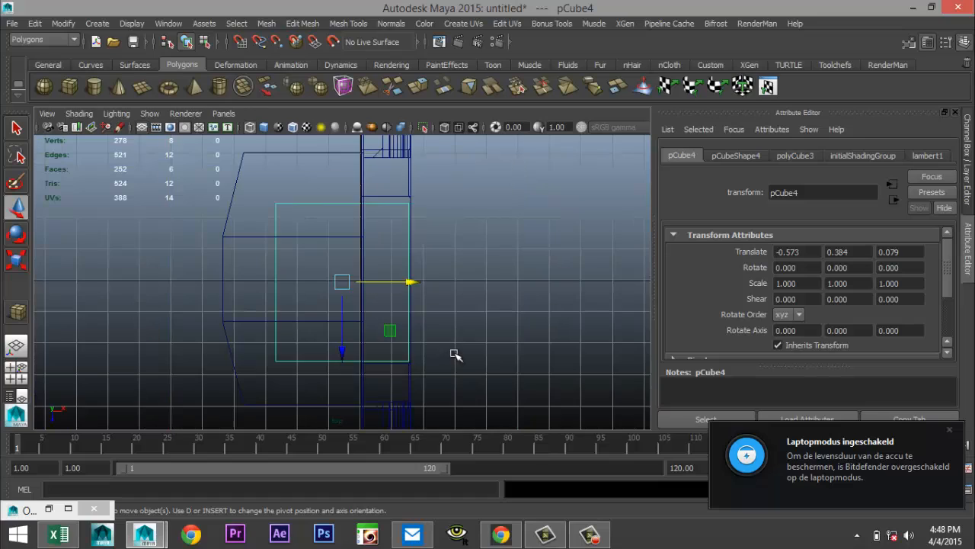
click(410, 284)
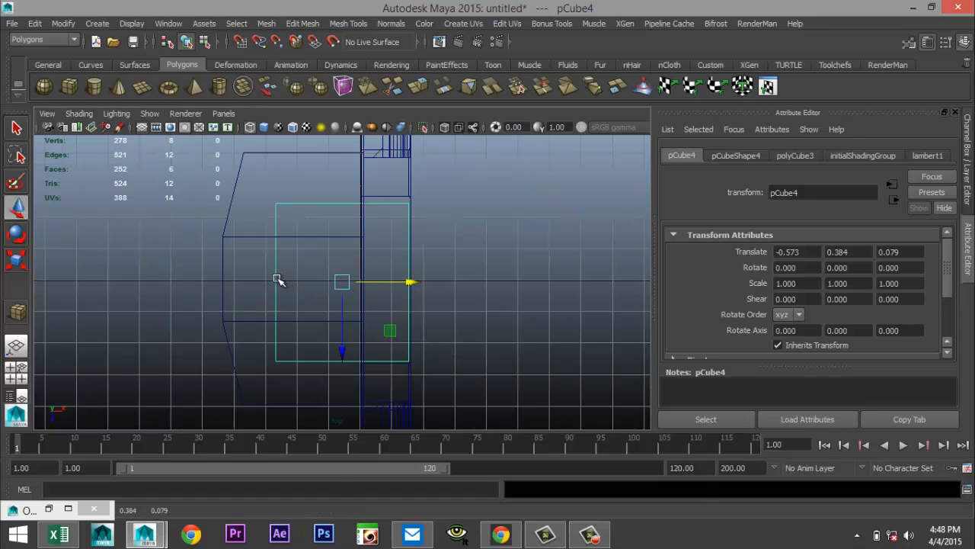
right_drag(278, 280, 229, 209)
drag(249, 186, 318, 381)
drag(348, 285, 309, 284)
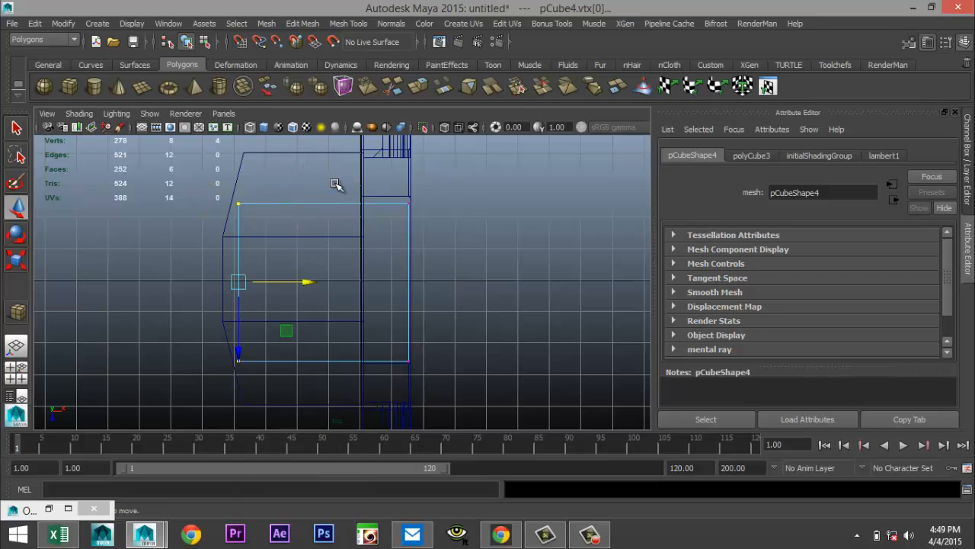
Scale the whole block along Z until it spans the width of the fireplace recess.
click(328, 208)
click(320, 205)
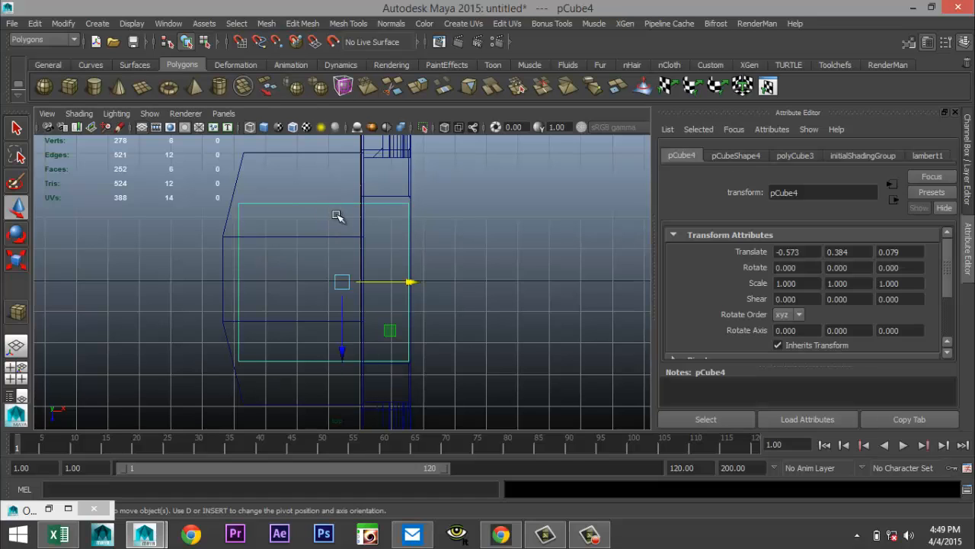
key(r)
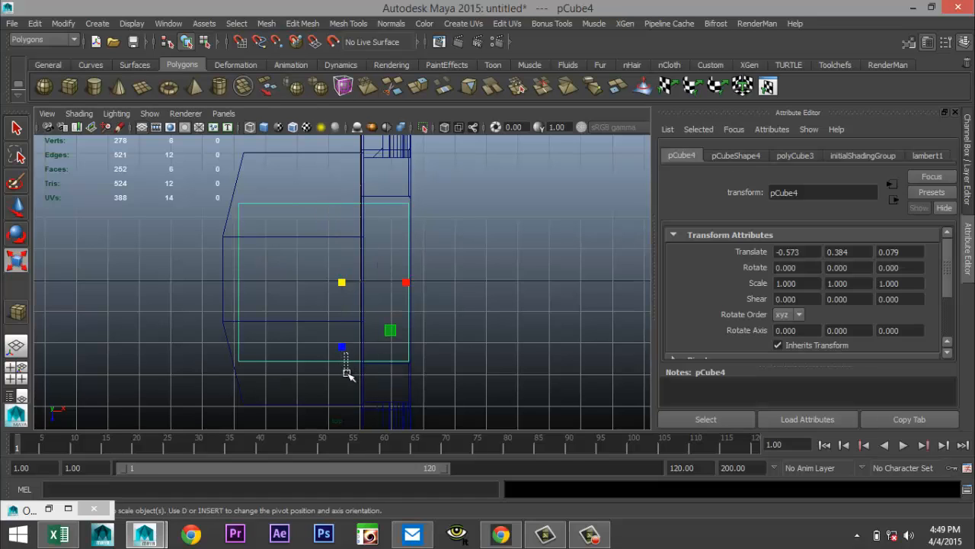
drag(340, 346, 351, 383)
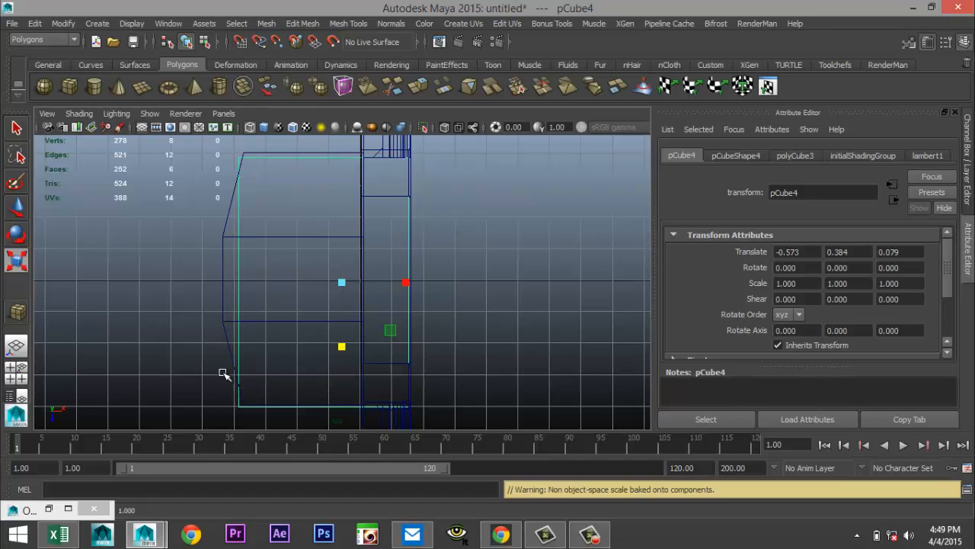
Move the block's rear vertices slightly forward along X so they line up just inside the recess's rear corners.
right_drag(237, 357, 184, 210)
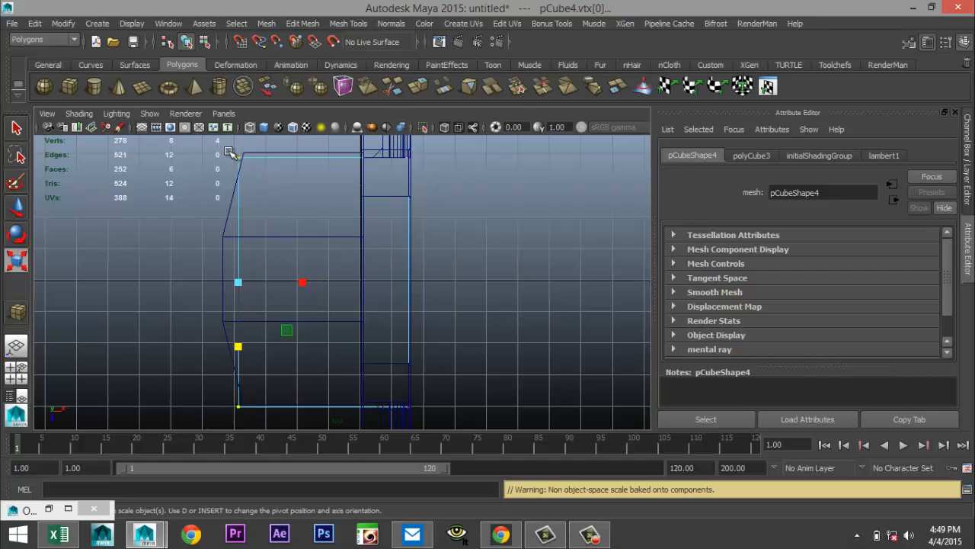
drag(224, 143, 275, 412)
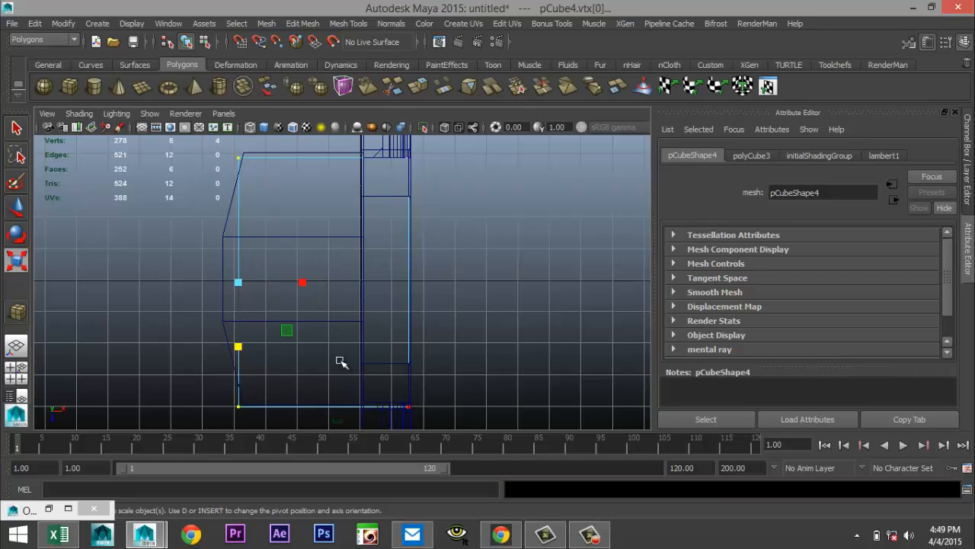
key(w)
drag(308, 282, 322, 284)
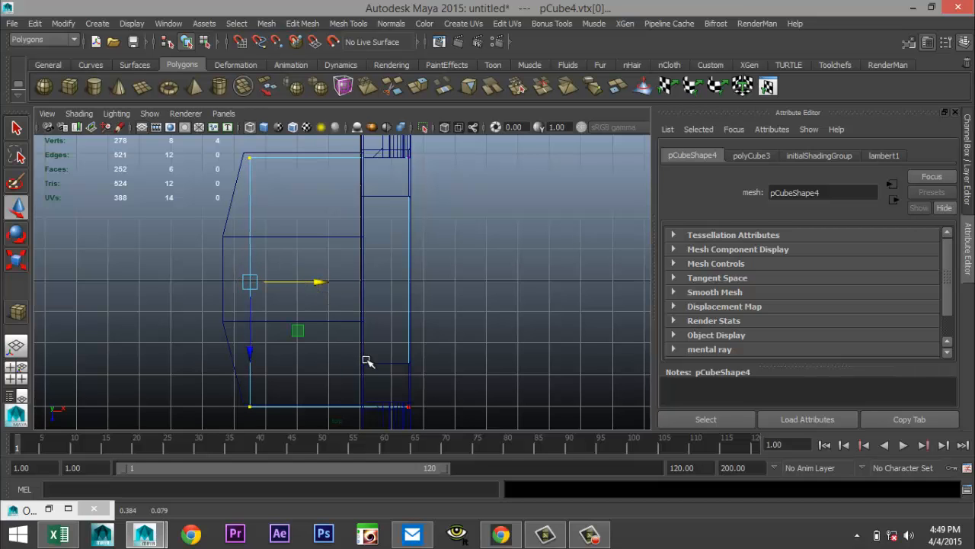
Move the vertices at the block's positive Z end slightly inward so that side sits inside the recess outline.
alt+middle_drag(366, 362, 387, 312)
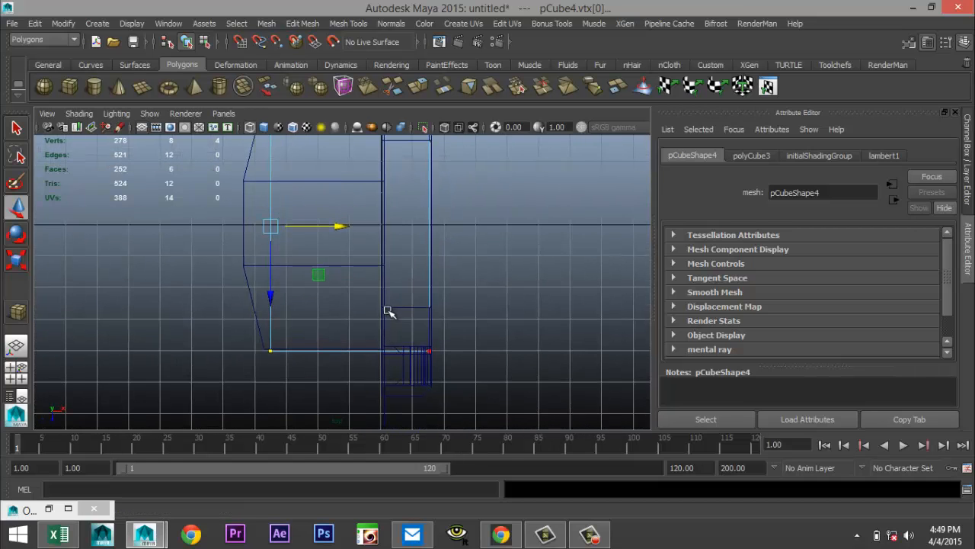
drag(232, 335, 438, 373)
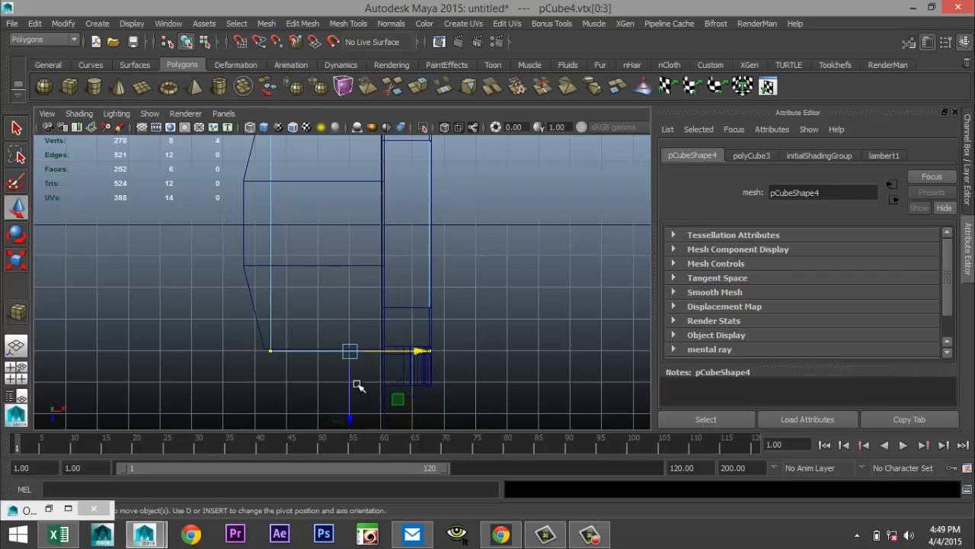
drag(349, 413, 349, 406)
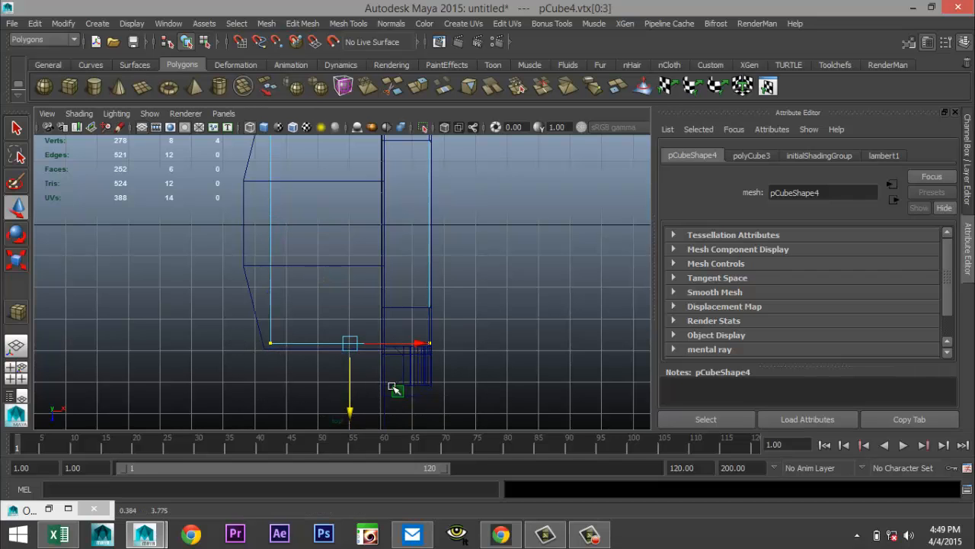
alt+middle_drag(494, 363, 499, 402)
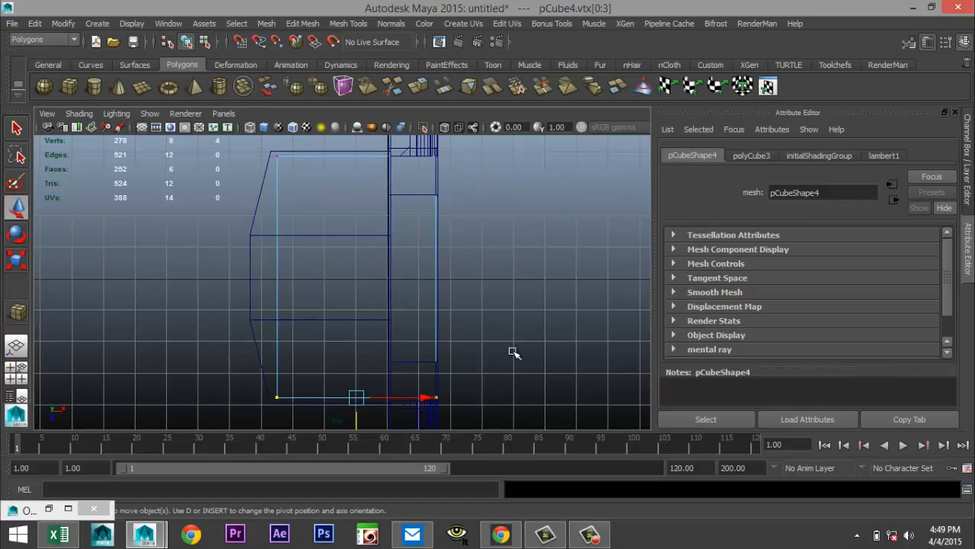
Insert two evenly spaced edge loops across the block with the Insert Edge Loop Tool set to multiple edge loops.
click(349, 24)
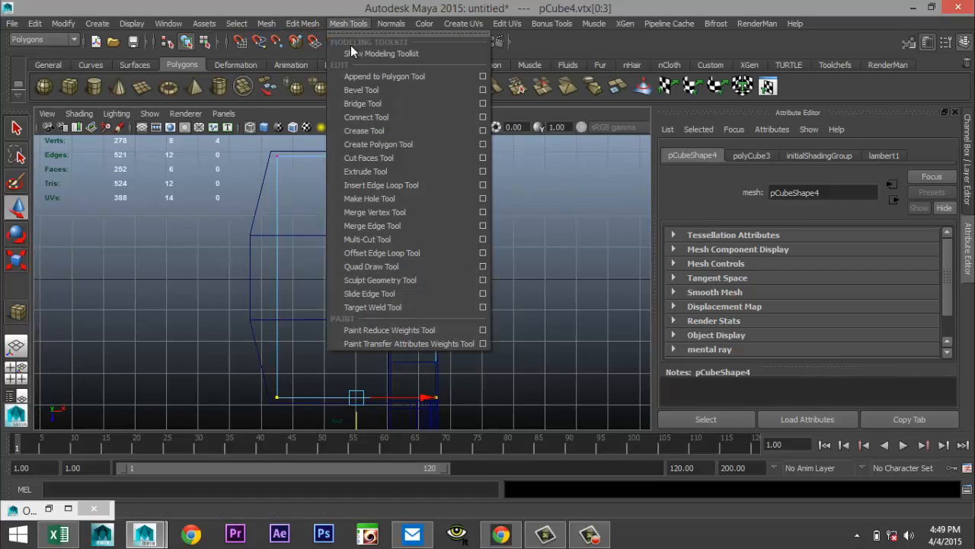
click(481, 185)
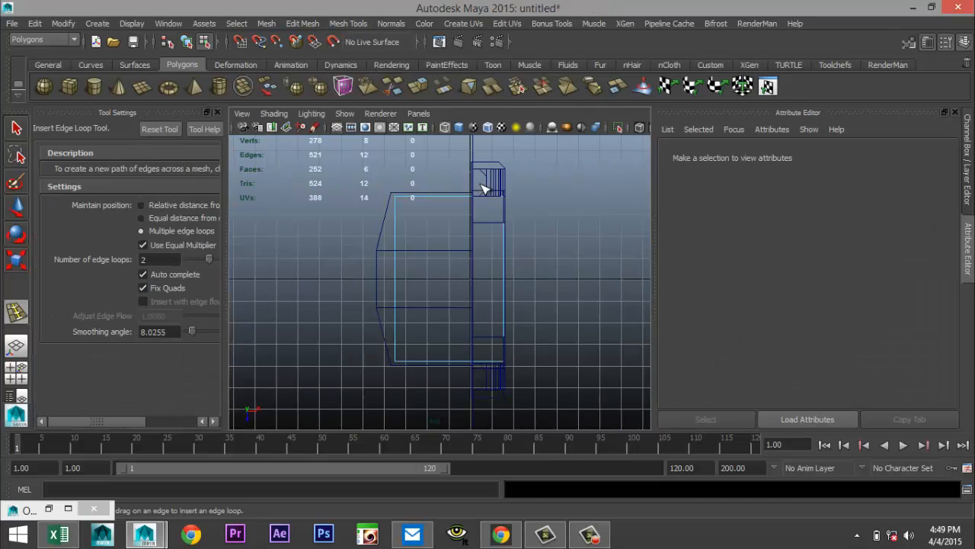
click(397, 278)
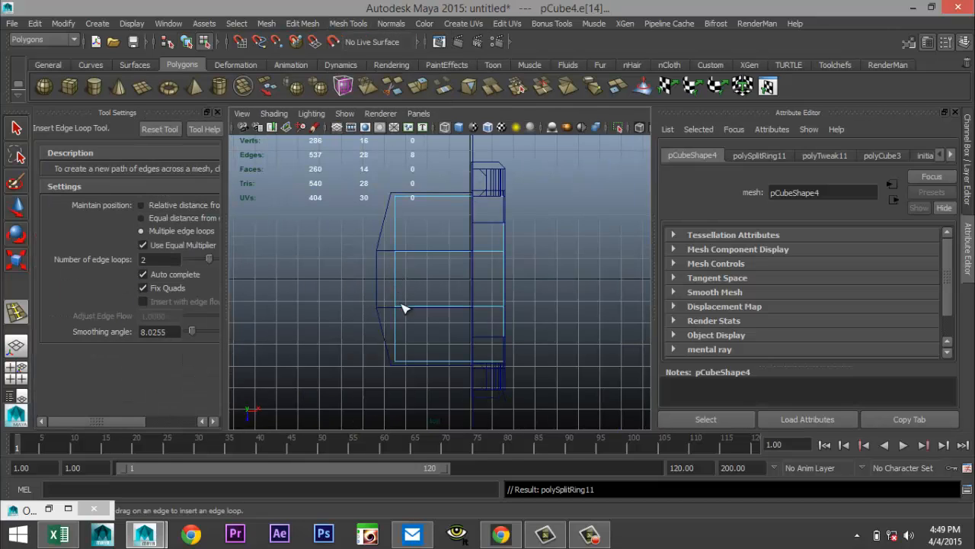
key(q)
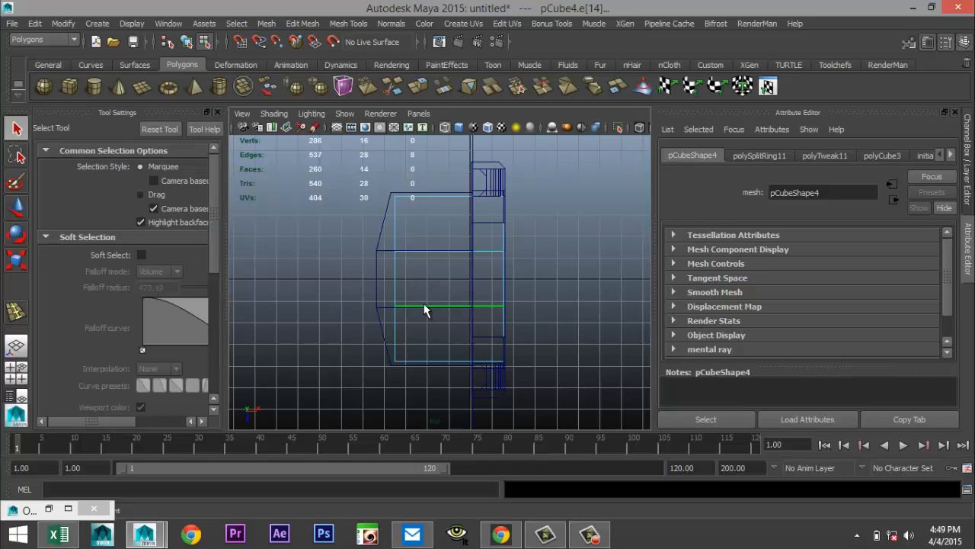
Move the block's middle rear vertices backward along X so its back follows the angled recess wall.
right_click(394, 287)
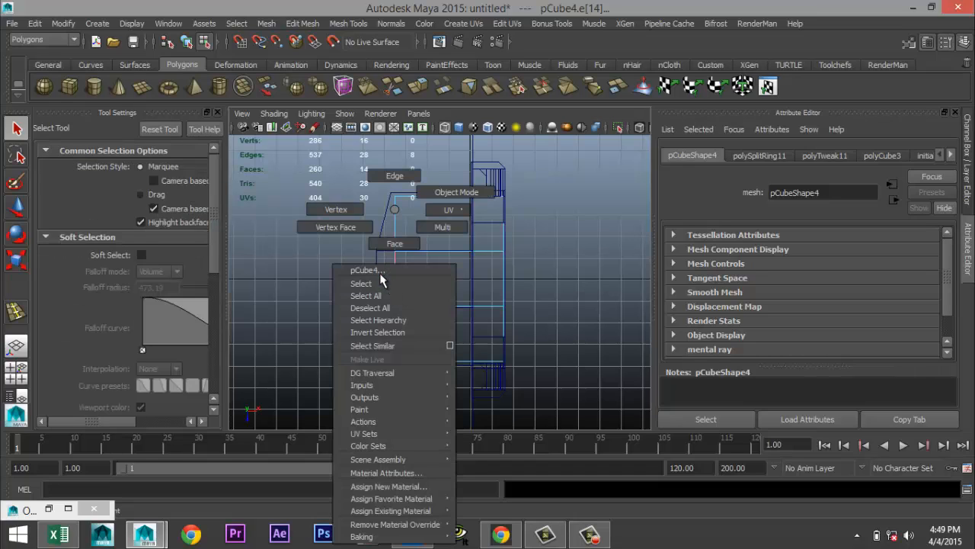
click(339, 212)
drag(426, 343, 426, 340)
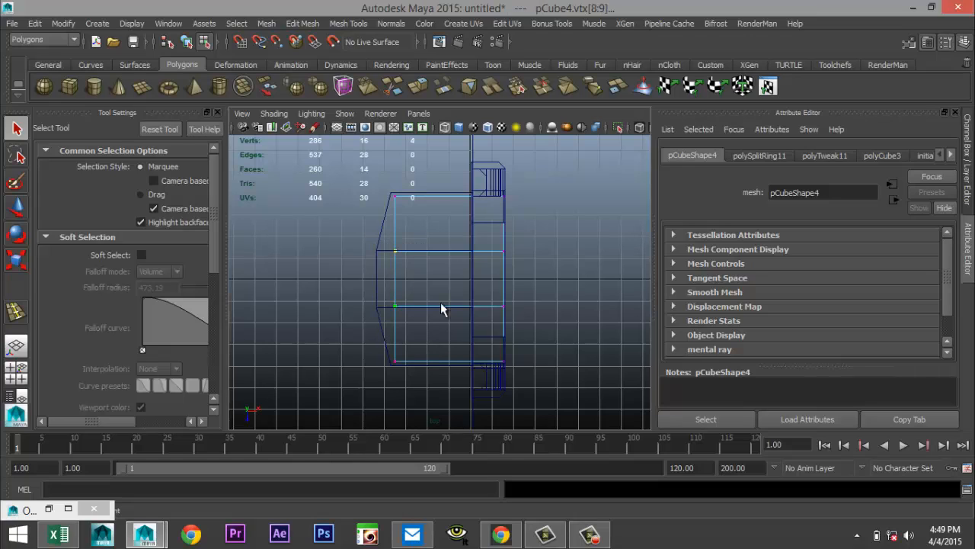
key(w)
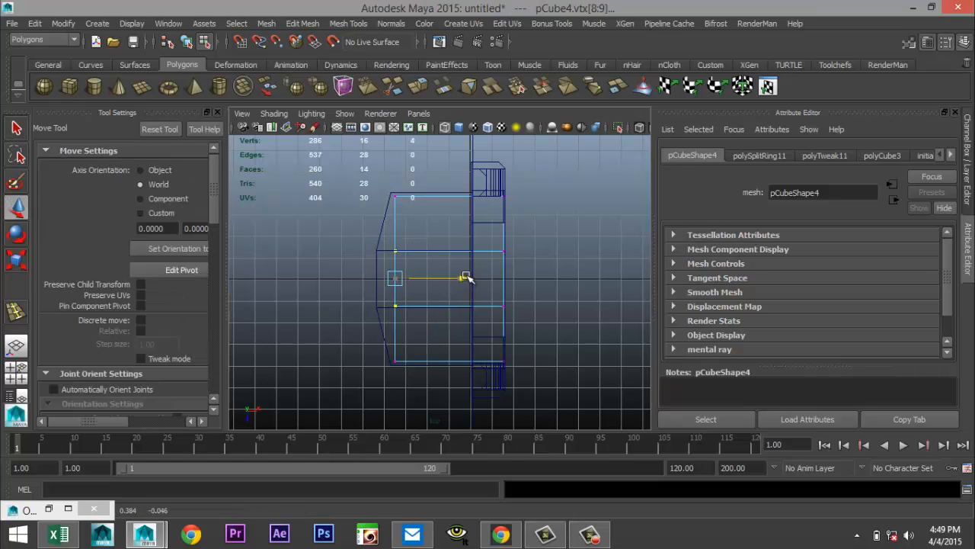
drag(465, 278, 454, 279)
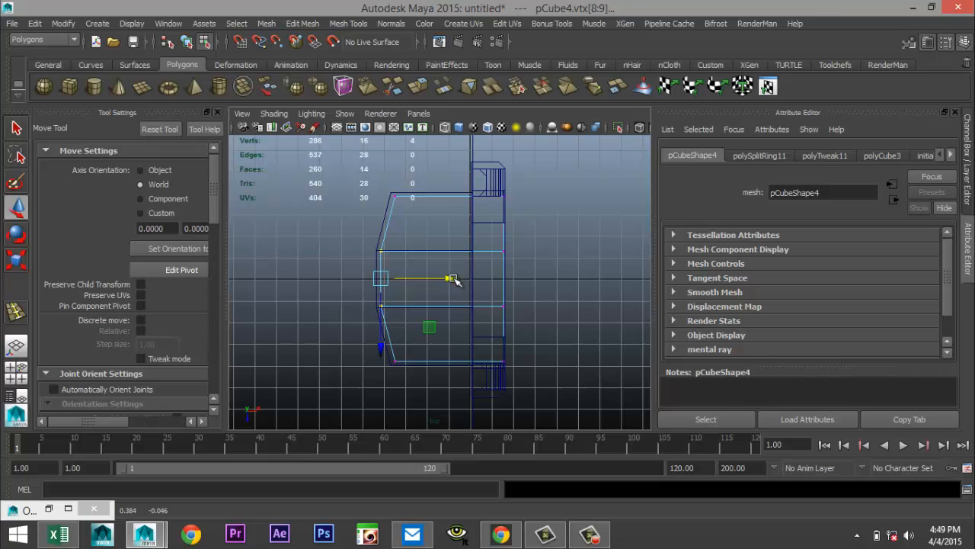
Move all the block's front vertices back along X in the top view, flush with the wall's front plane.
click(16, 372)
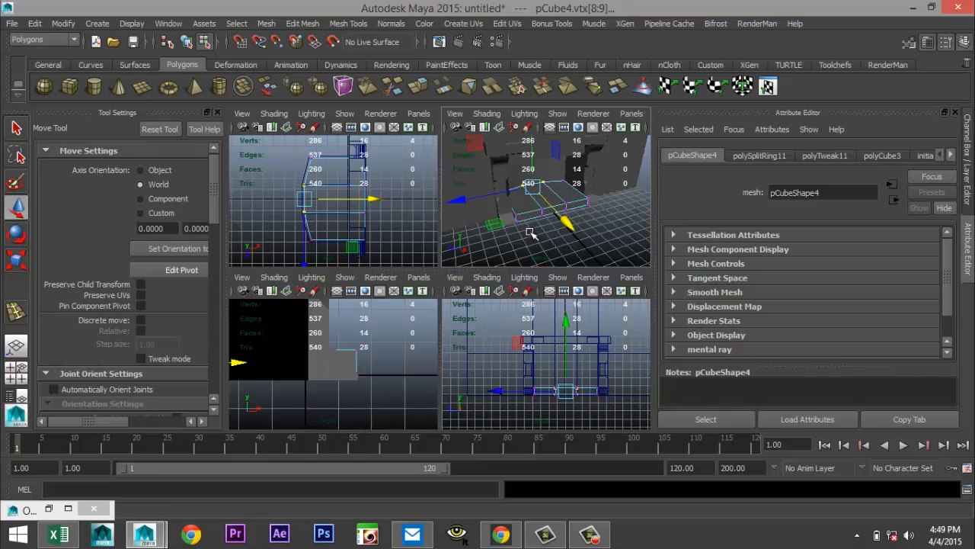
key(space)
scroll(483, 298, up, 3)
alt+drag(462, 359, 298, 377)
scroll(471, 385, up, 3)
click(16, 371)
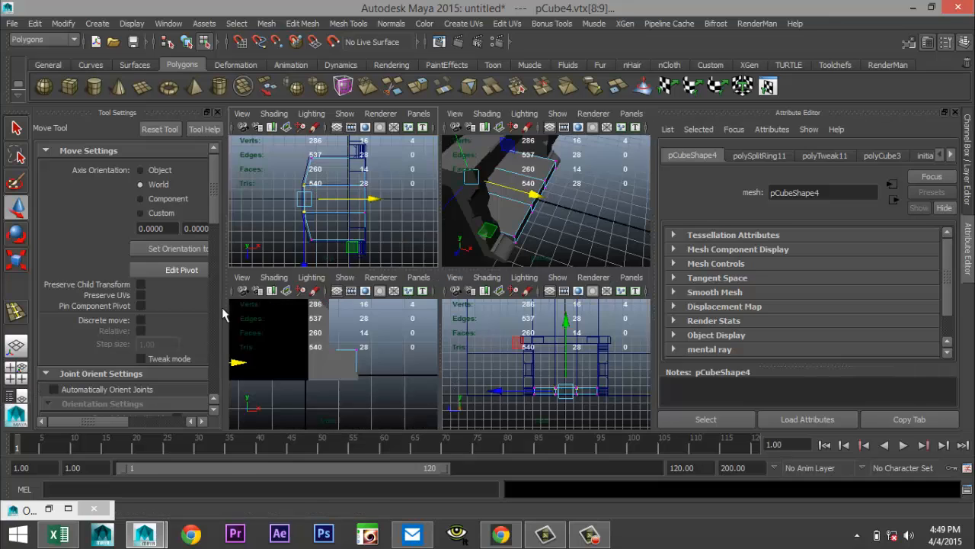
key(space)
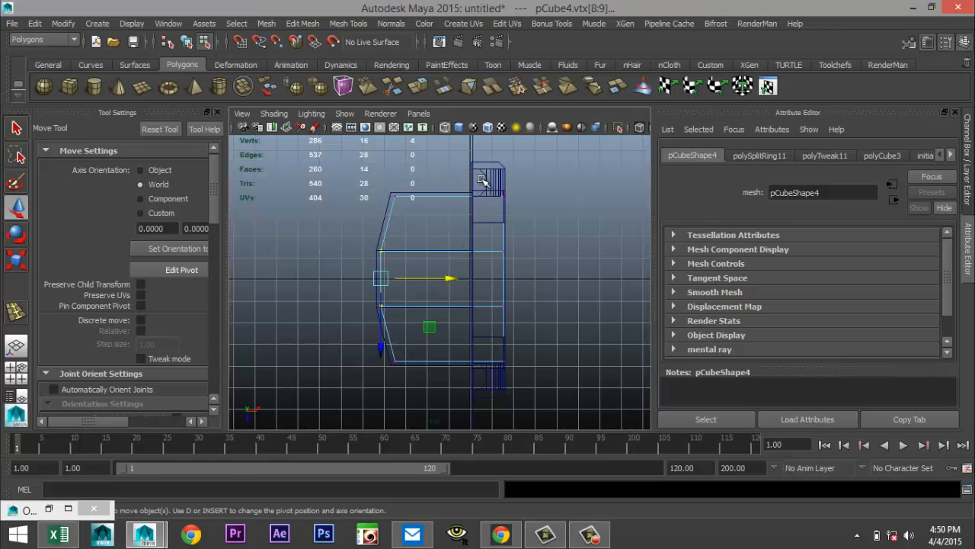
drag(477, 178, 552, 387)
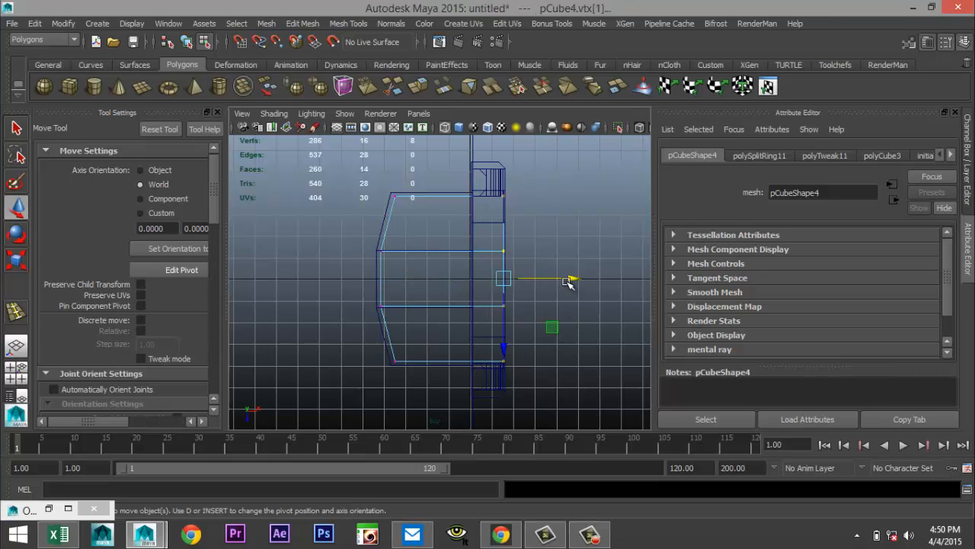
drag(570, 279, 536, 282)
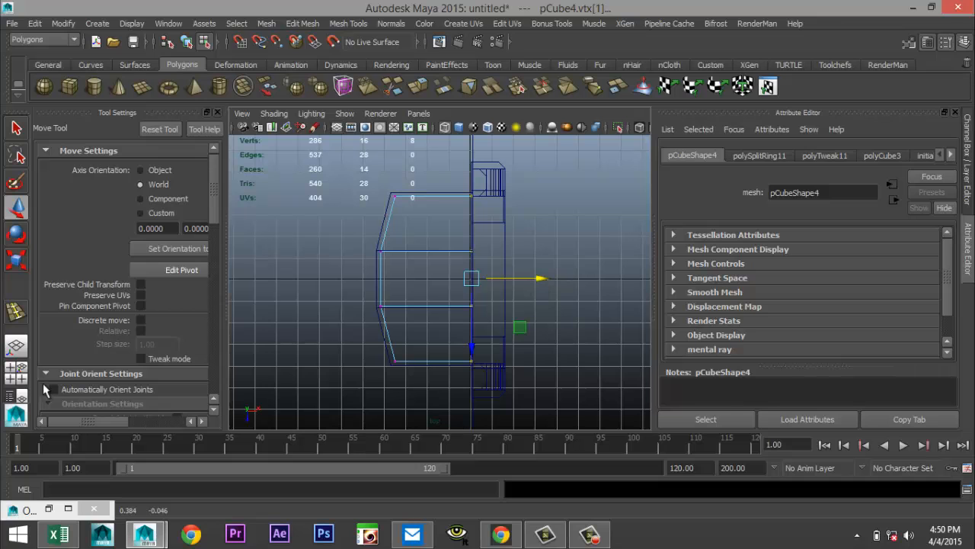
Delete the block's three top faces in the perspective view, leaving it open from above.
click(16, 369)
key(space)
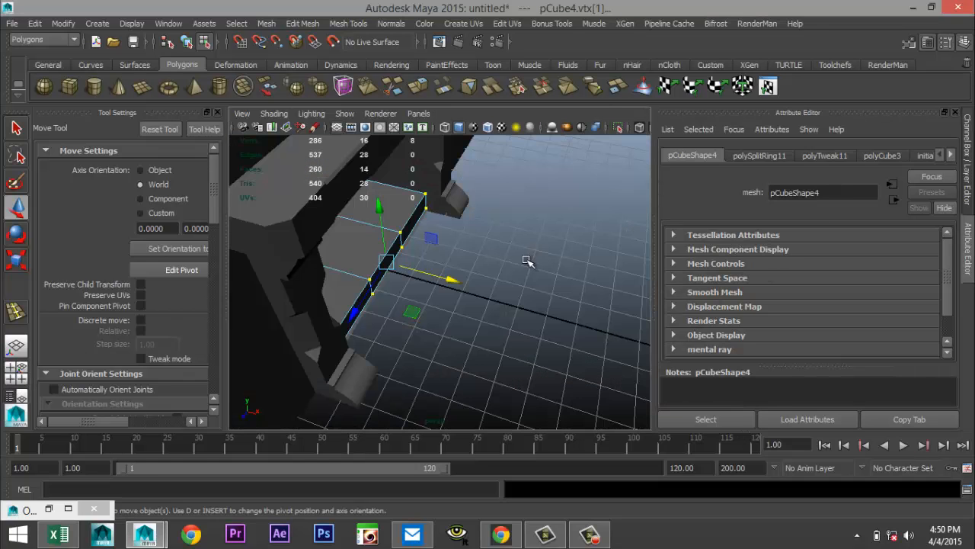
alt+drag(525, 260, 412, 321)
right_drag(349, 336, 352, 250)
click(361, 305)
shift+click(449, 284)
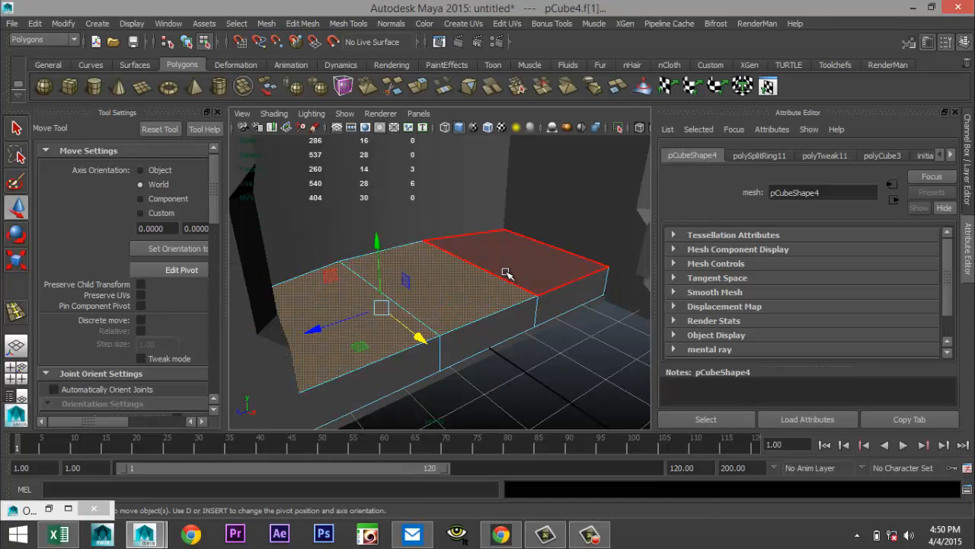
shift+click(526, 271)
key(Delete)
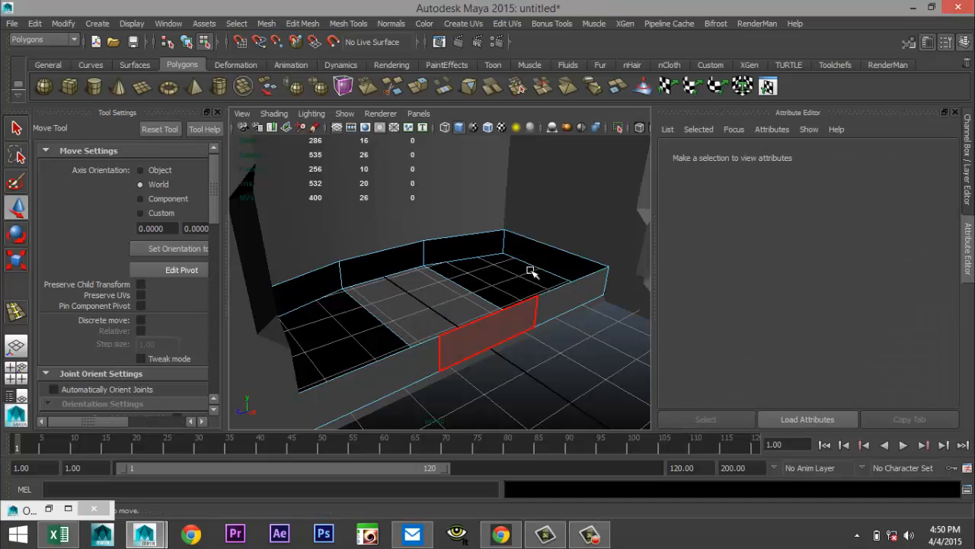
Extrude all faces of the open base block with a thickness of 0.1 to give it solid walls.
right_drag(564, 271, 598, 191)
click(545, 316)
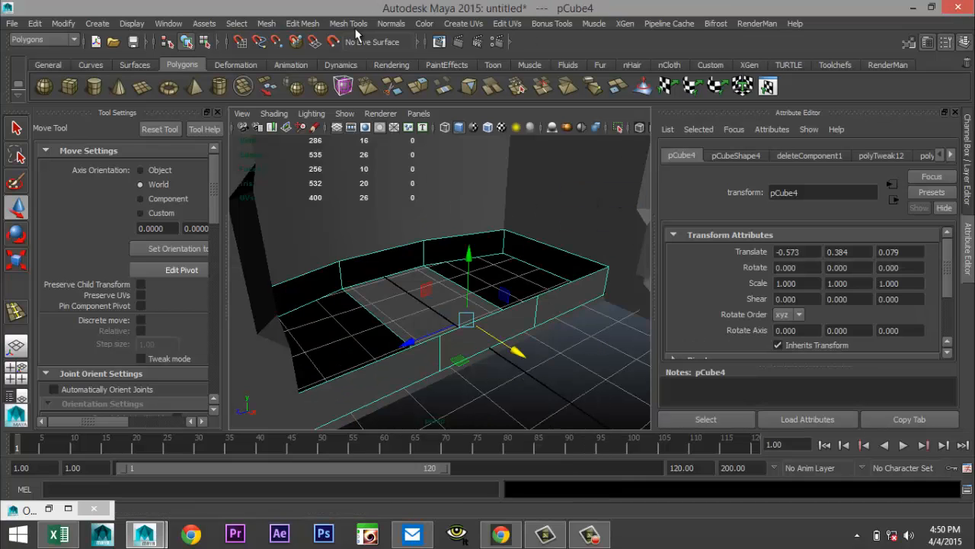
click(290, 25)
click(326, 375)
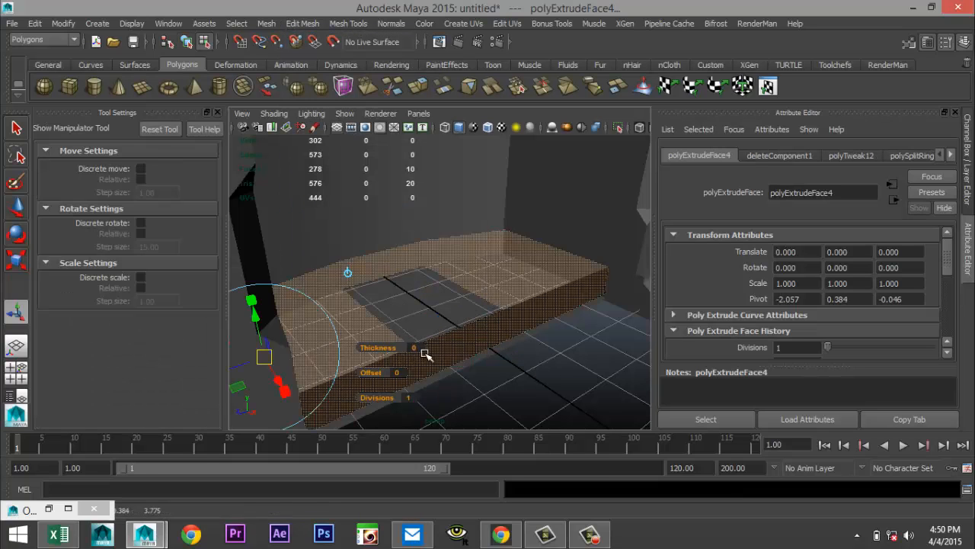
click(412, 348)
key(Return)
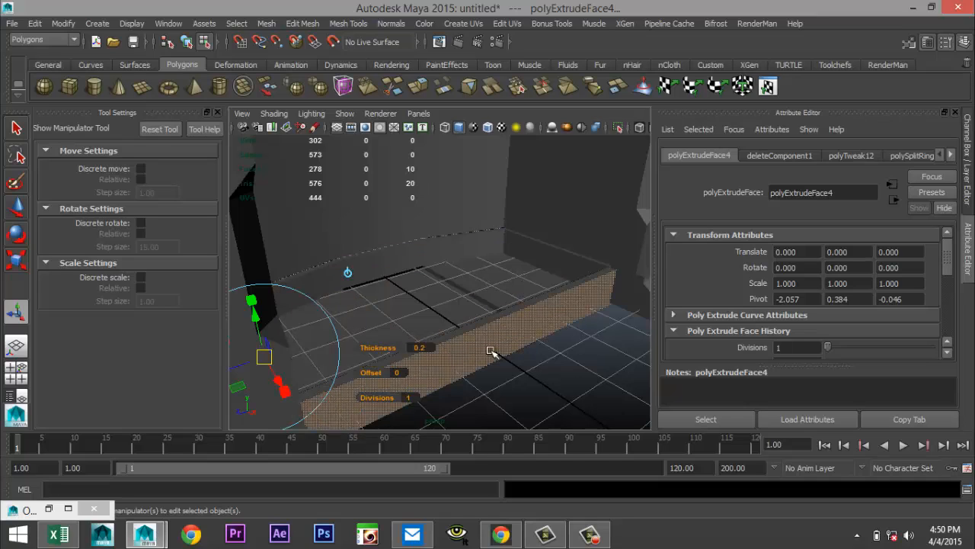
click(424, 347)
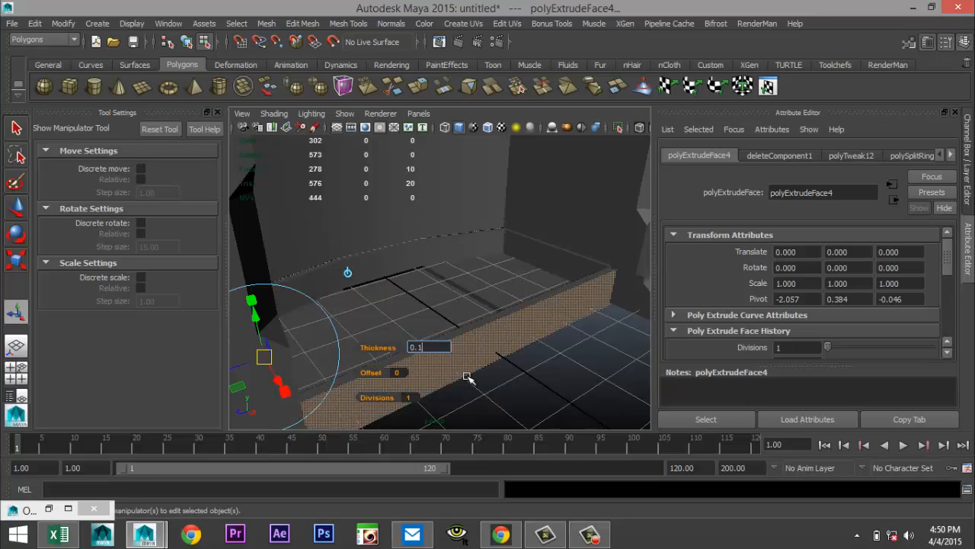
key(Return)
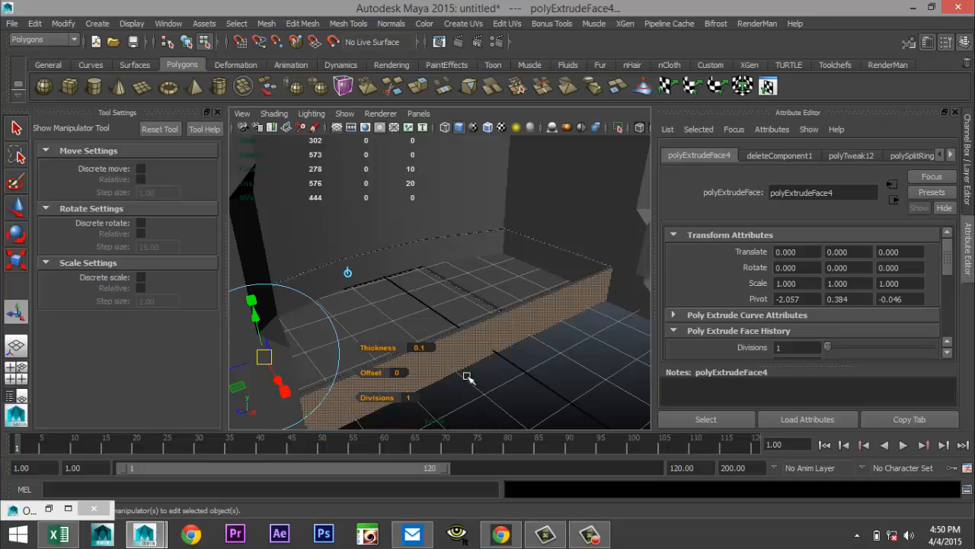
click(546, 377)
Examine the thickened base inside the fireplace recess from several angles and distances.
alt+drag(509, 358, 431, 377)
alt+middle_drag(404, 382, 332, 370)
scroll(342, 368, down, 3)
scroll(346, 369, up, 3)
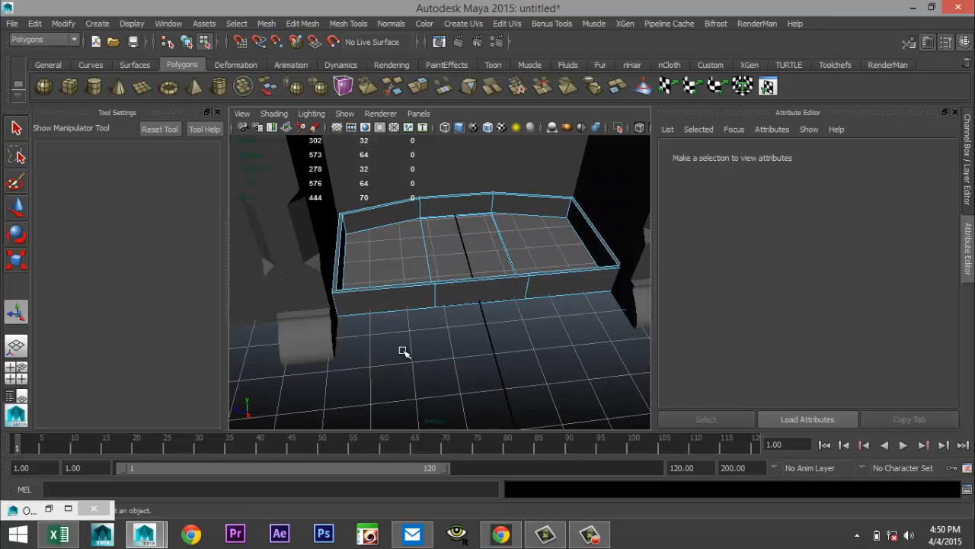
alt+drag(403, 350, 437, 338)
alt+middle_drag(437, 338, 464, 354)
scroll(468, 355, down, 3)
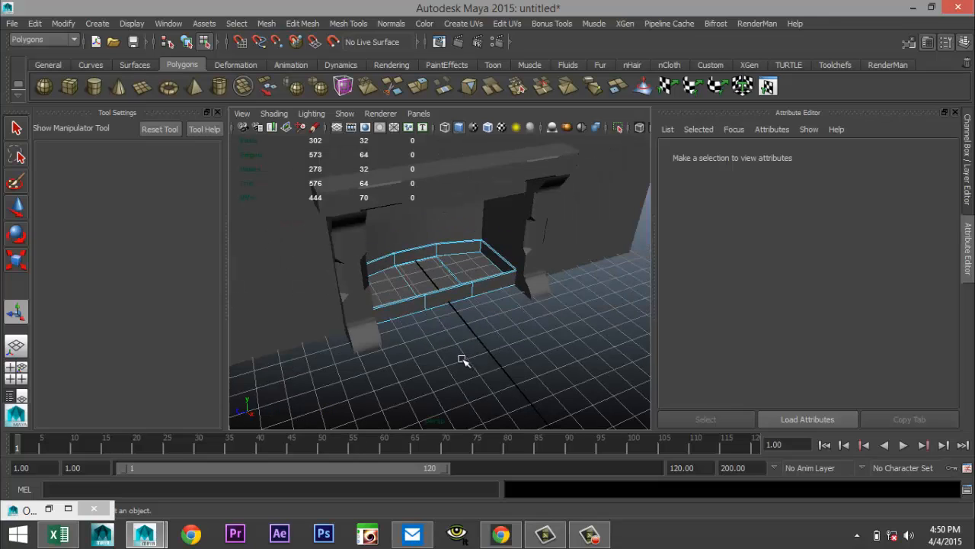
scroll(467, 361, up, 2)
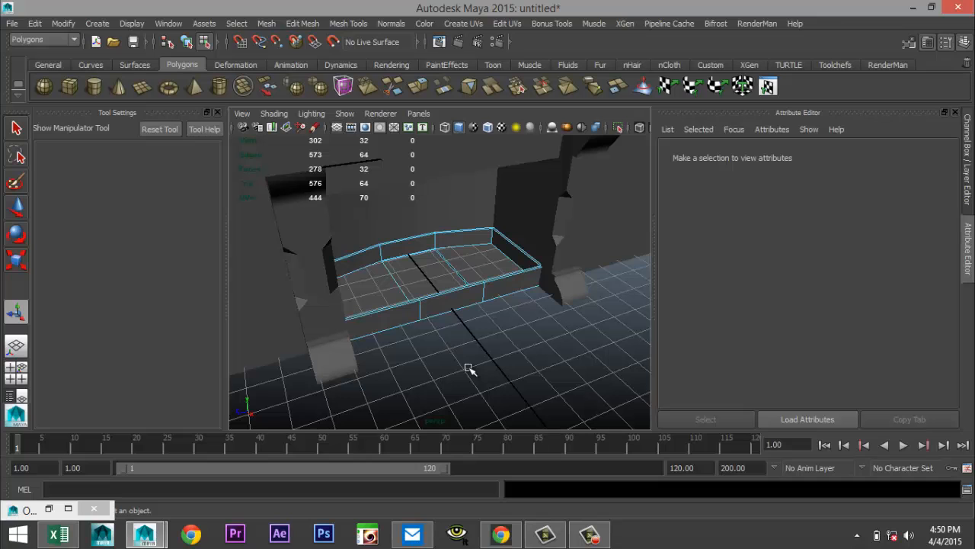
Create a tall polygon cube in front of the fireplace, about 8.7 high, and set its width and depth to 2.
scroll(468, 369, down, 3)
alt+drag(467, 351, 476, 233)
click(69, 86)
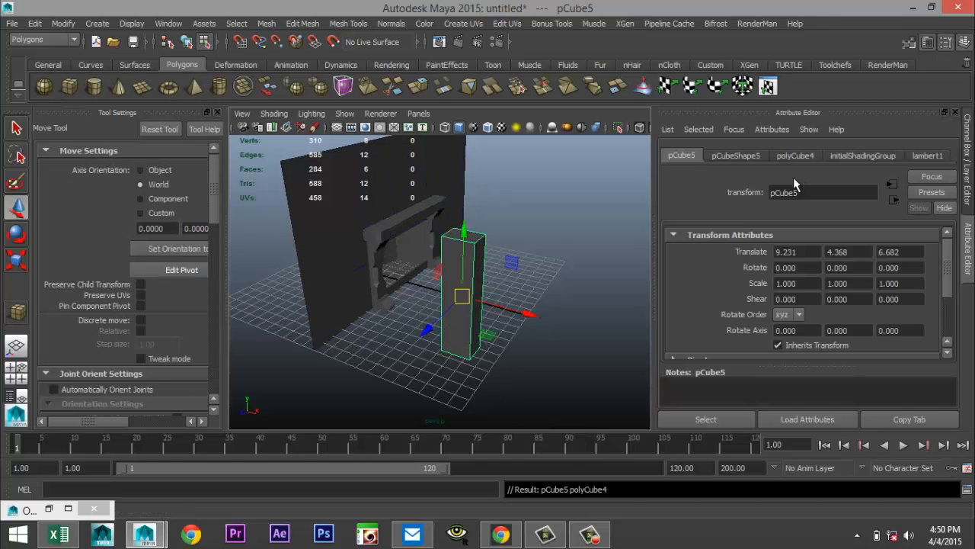
click(740, 155)
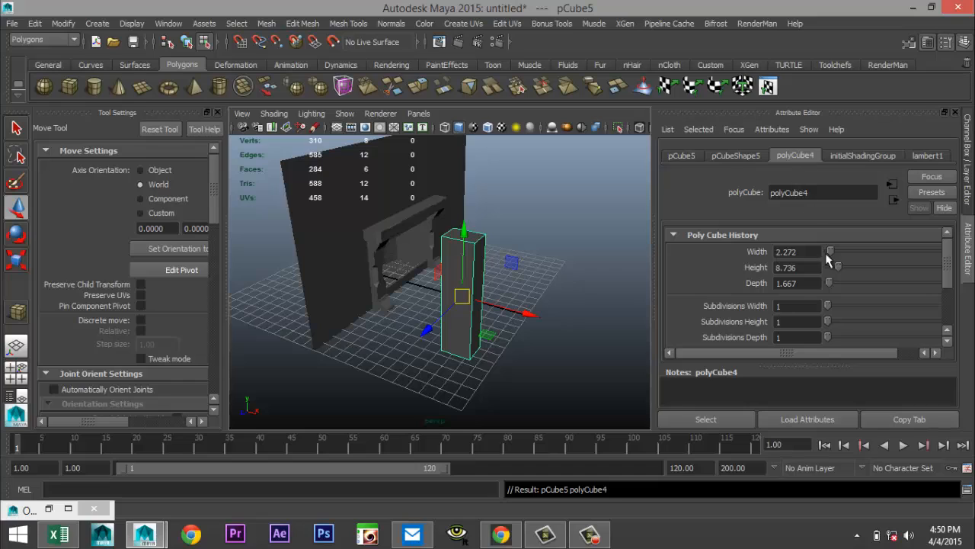
double_click(816, 251)
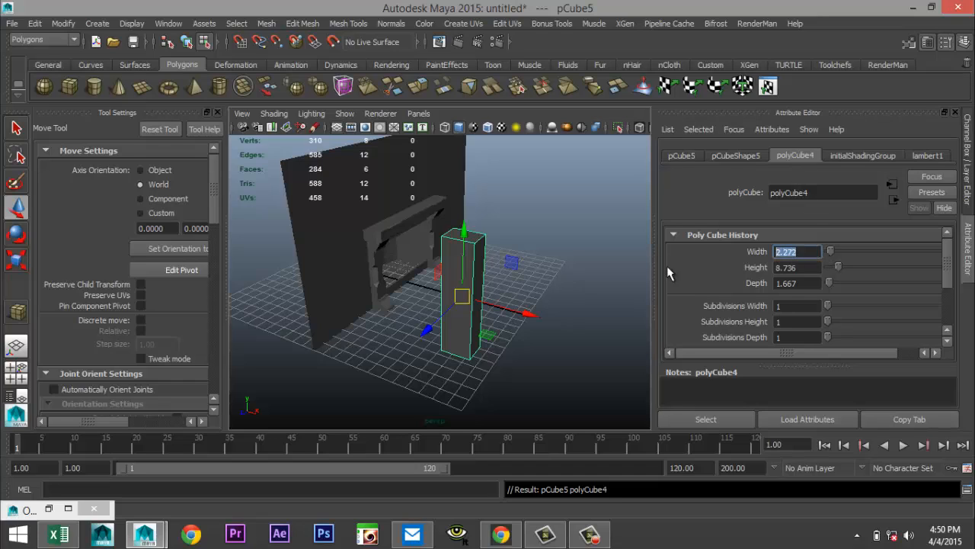
text(2)
click(806, 282)
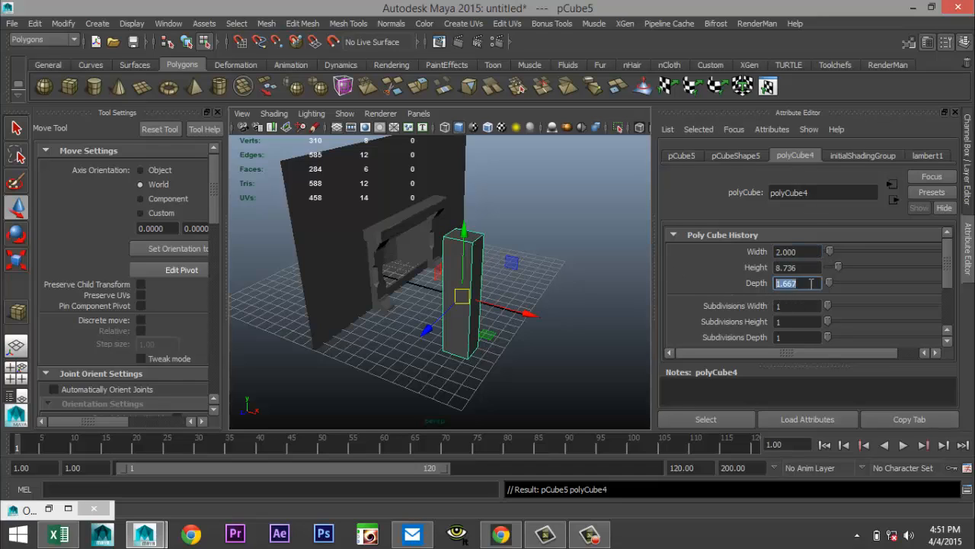
text(2)
key(Return)
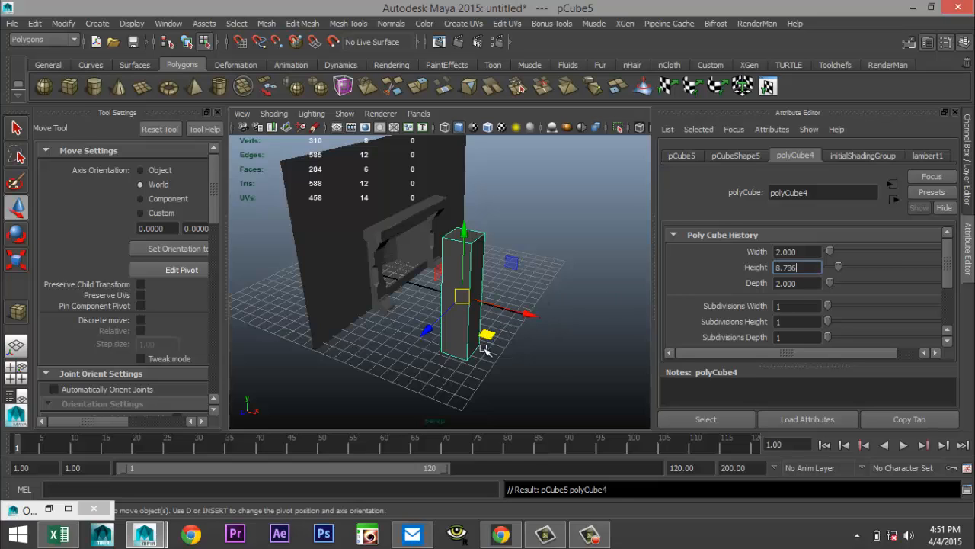
Scale the whole column down uniformly and stretch it vertically along Y into a slender bar.
click(550, 366)
click(450, 305)
key(r)
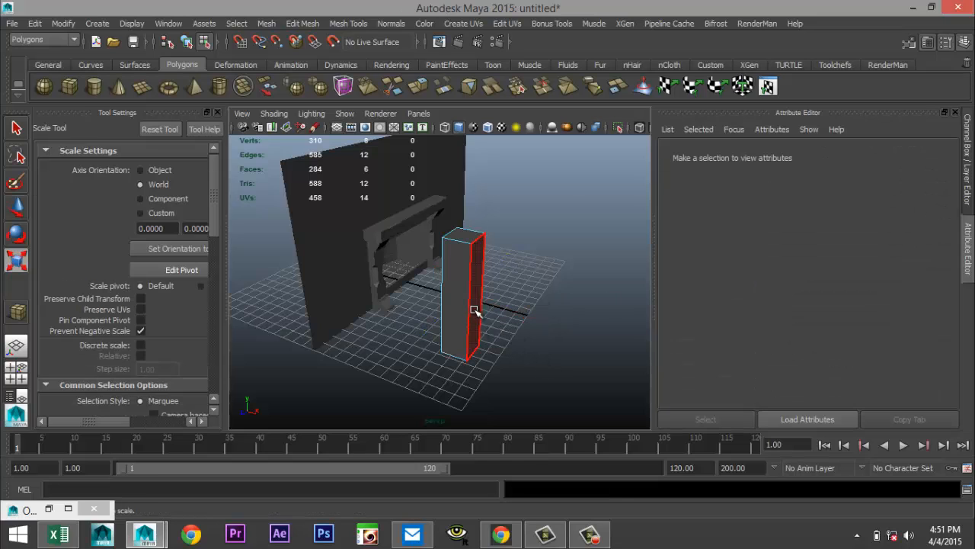
right_drag(467, 228, 505, 192)
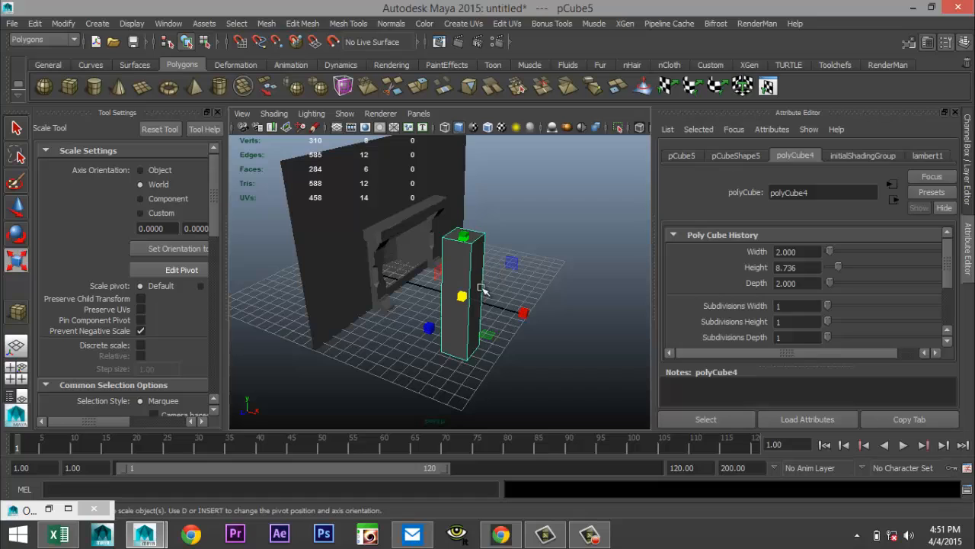
drag(468, 302, 429, 303)
drag(462, 236, 475, 147)
Insert 8 evenly spaced horizontal edge loops along the bar's height with the Insert Edge Loop Tool.
click(303, 23)
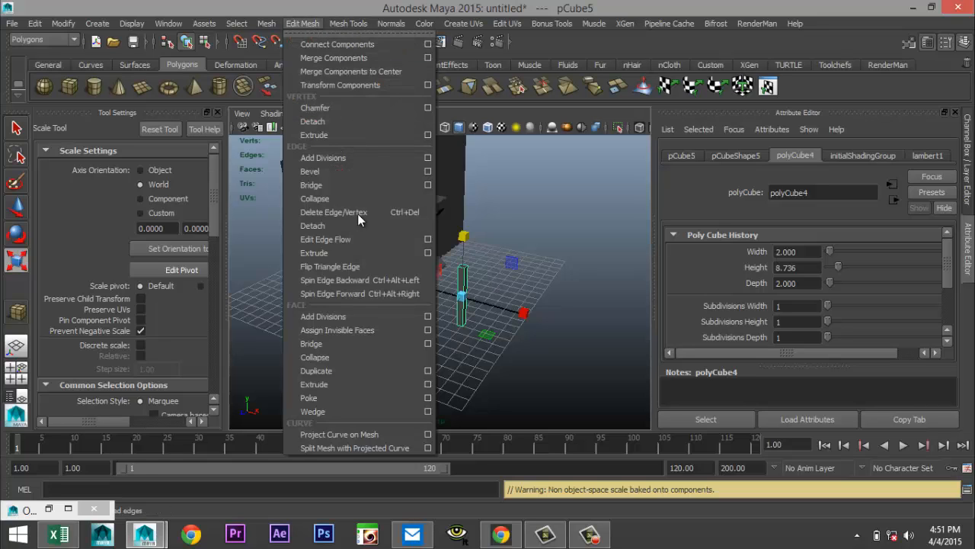
click(303, 24)
click(349, 23)
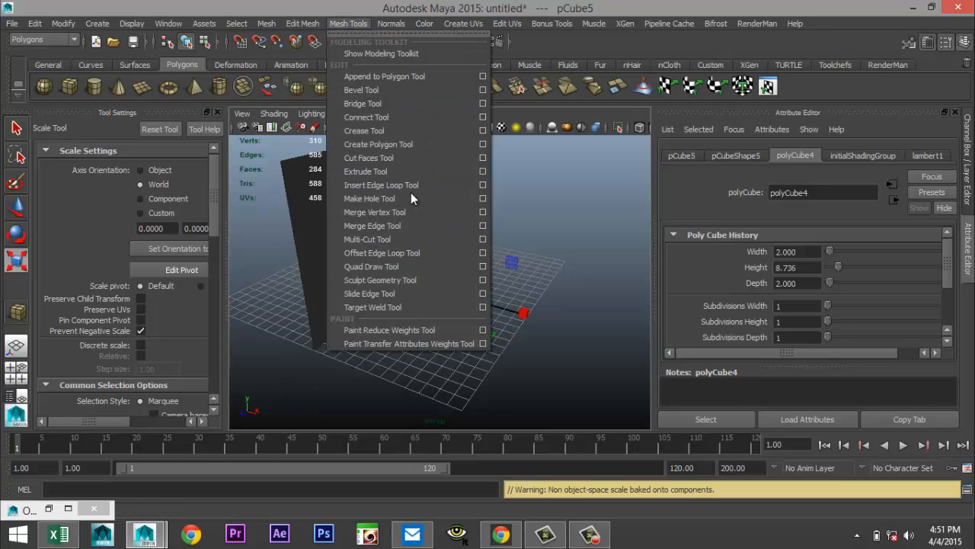
click(483, 184)
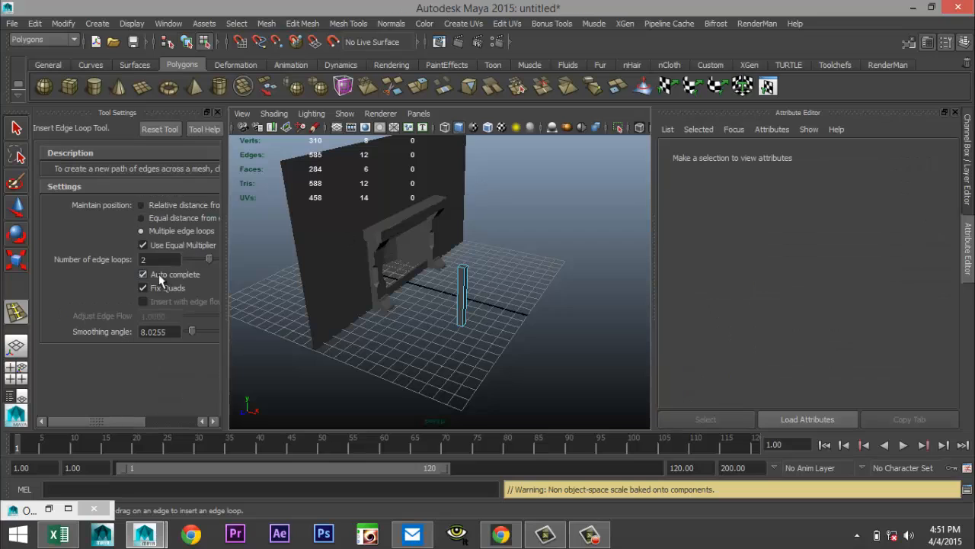
double_click(177, 260)
text(8)
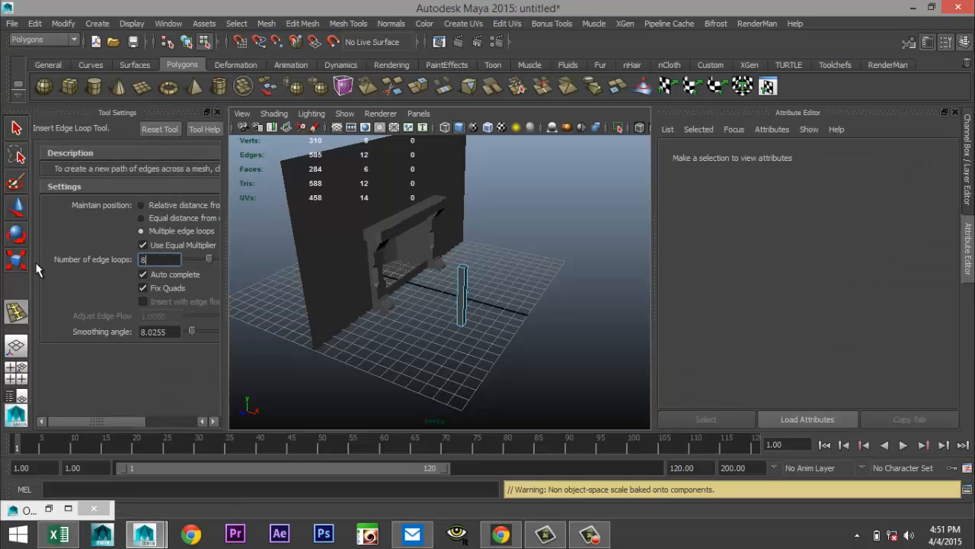
scroll(457, 342, up, 5)
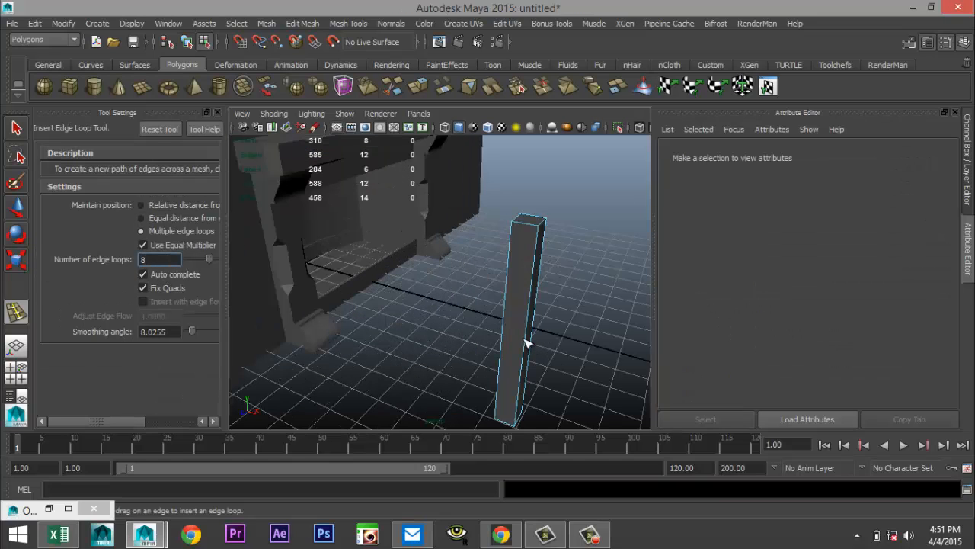
click(529, 344)
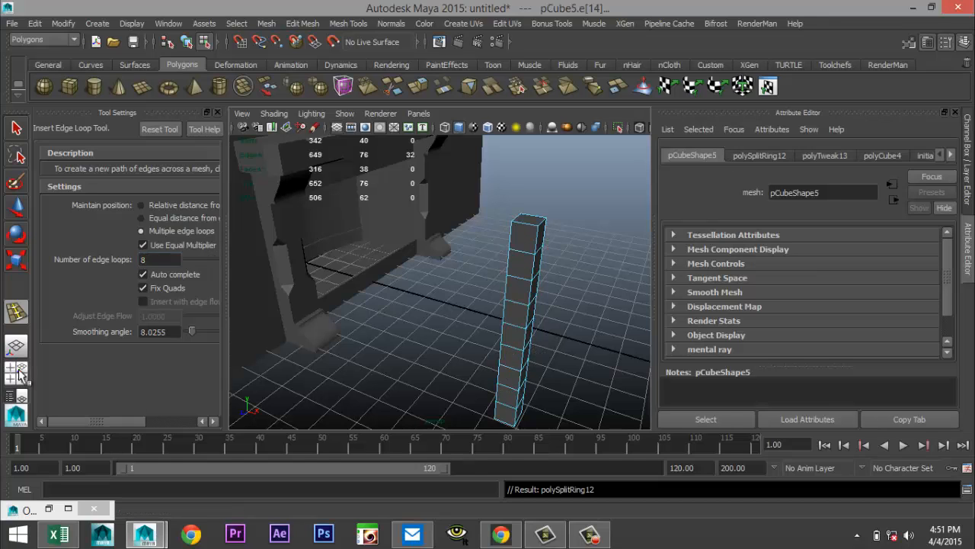
In the front view, shift the bar's vertices from the third row upward forward along X, in three successively higher selections.
click(17, 372)
key(space)
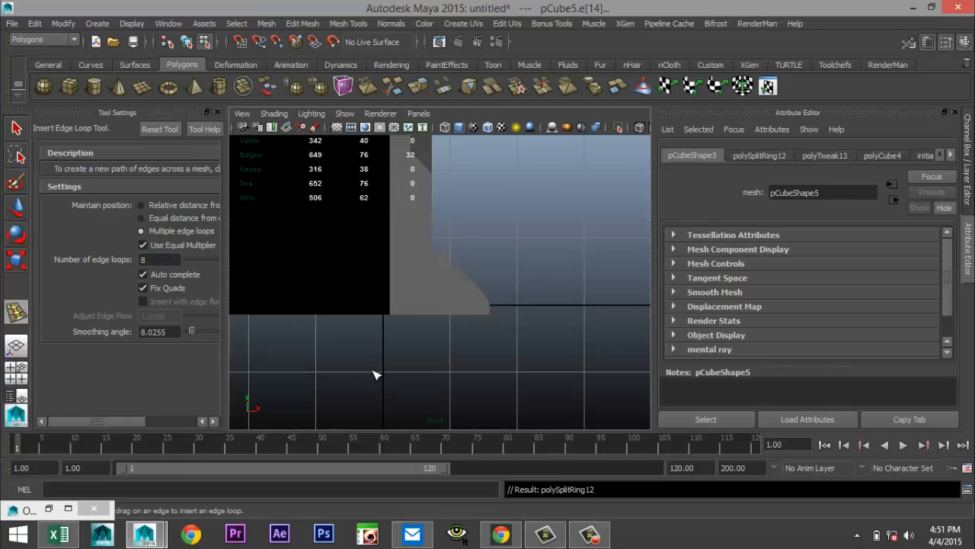
scroll(404, 383, down, 5)
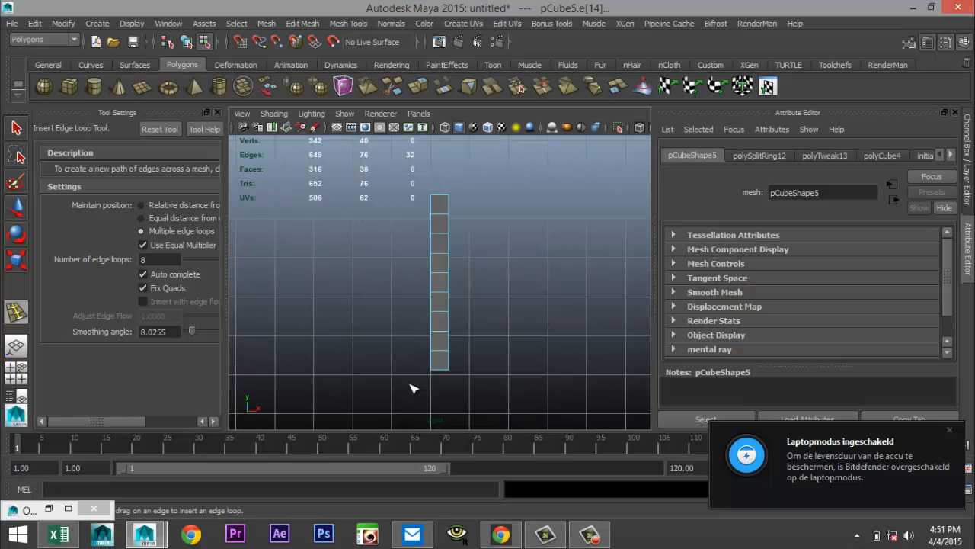
alt+middle_drag(429, 394, 428, 400)
right_drag(444, 242, 392, 214)
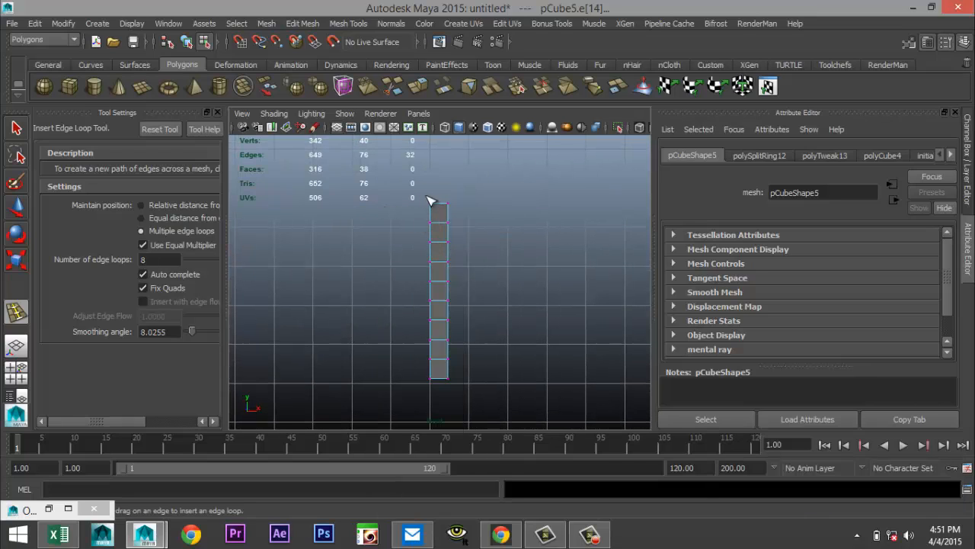
drag(431, 198, 497, 354)
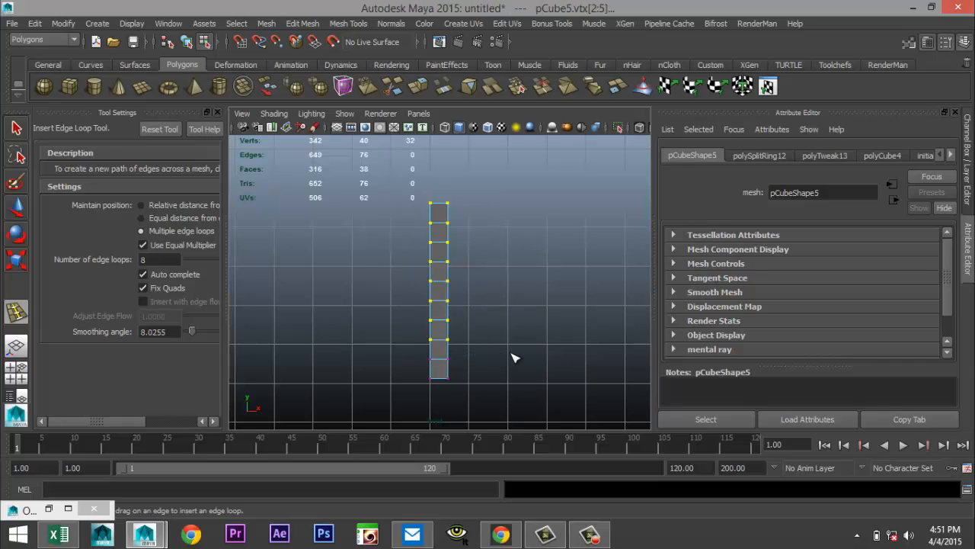
key(w)
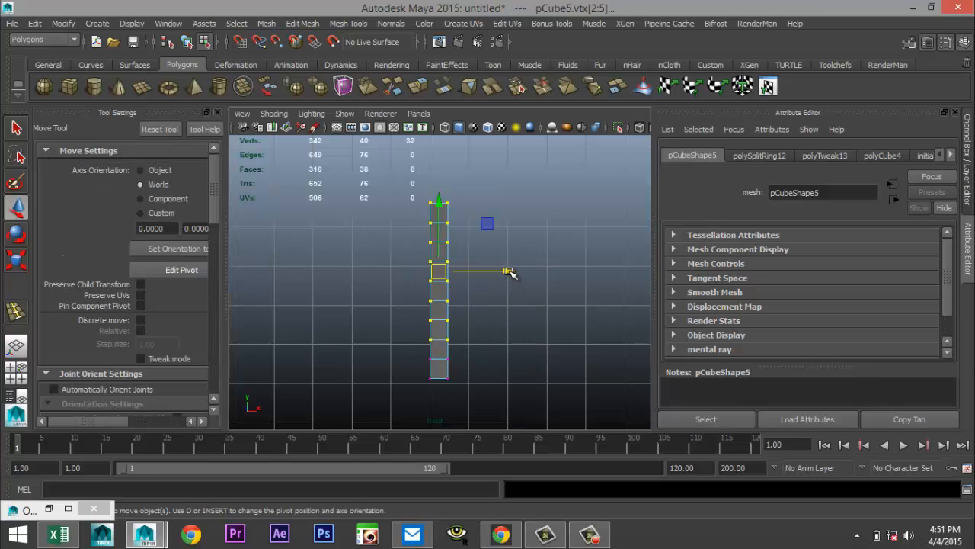
drag(510, 272, 516, 272)
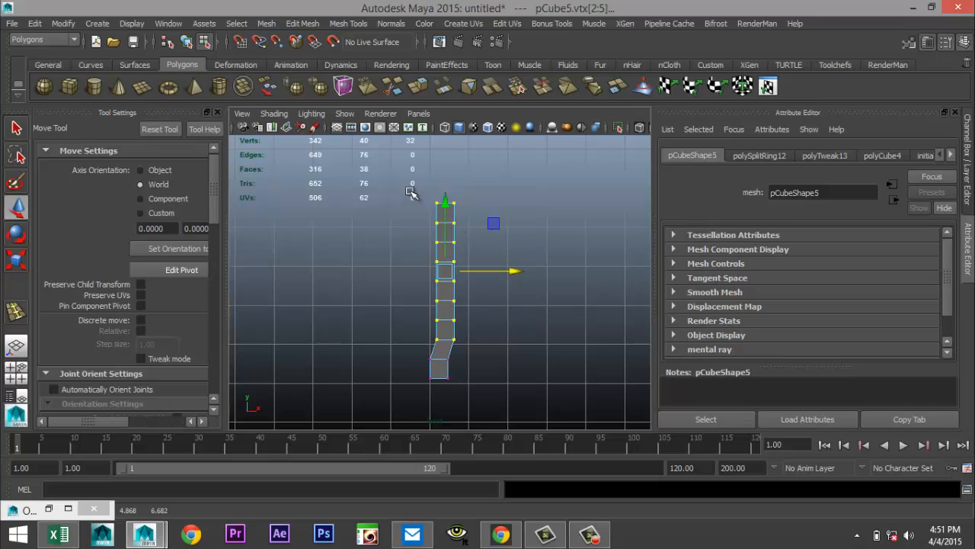
drag(448, 212, 509, 324)
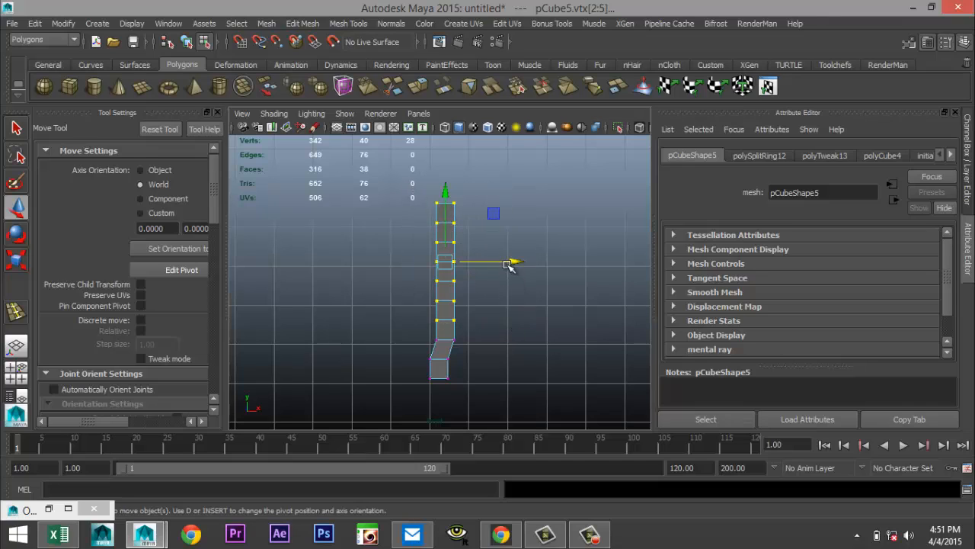
drag(514, 264, 516, 265)
drag(416, 180, 510, 310)
drag(520, 254, 522, 255)
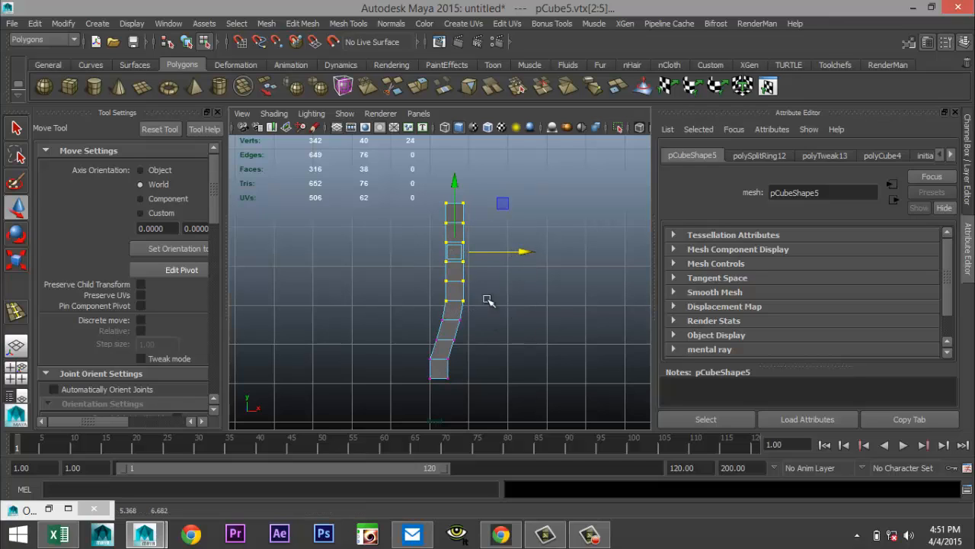
Shift the bar's upper vertex rows progressively backward along X, excluding one lower row each time, to form an S-curve.
drag(425, 183, 513, 289)
drag(522, 242, 514, 239)
drag(400, 188, 507, 273)
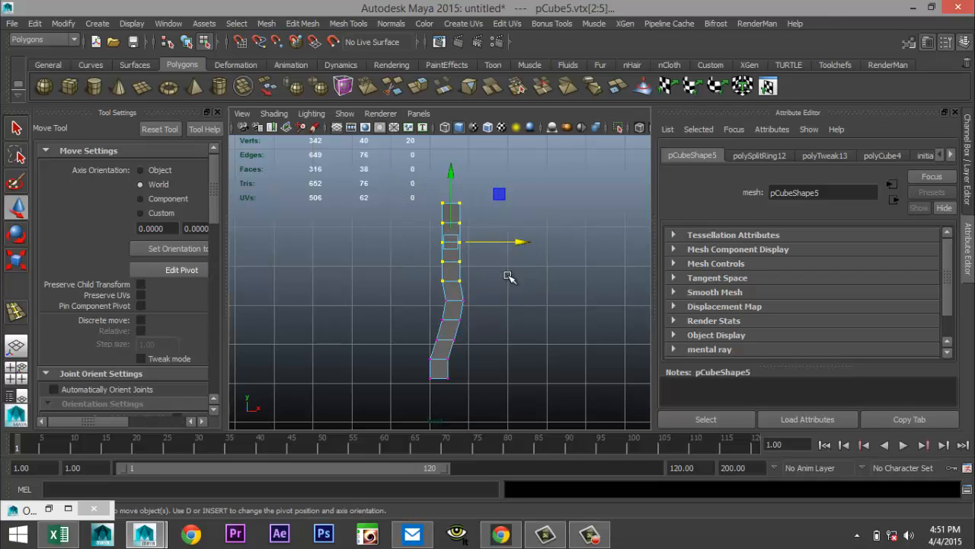
drag(514, 234, 509, 234)
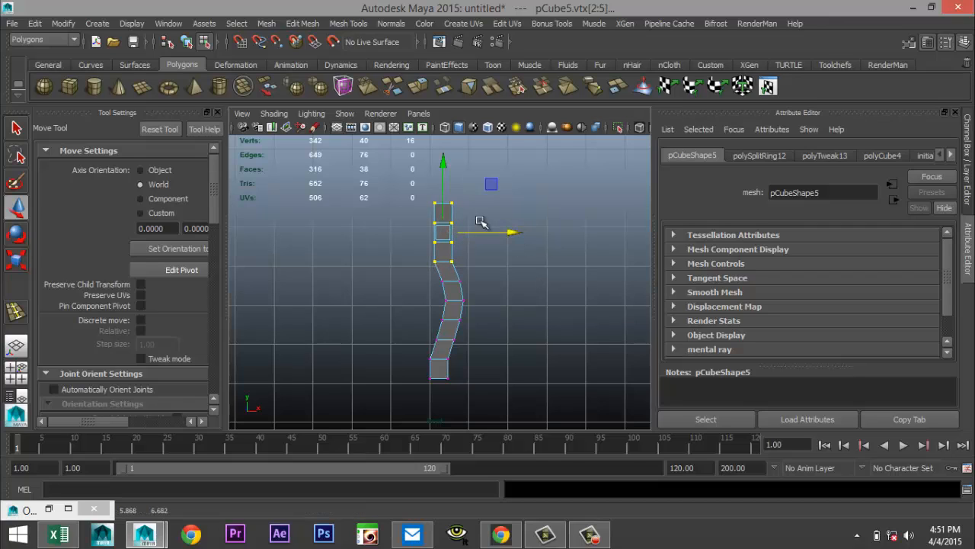
drag(399, 183, 505, 225)
drag(394, 183, 500, 220)
drag(396, 188, 496, 206)
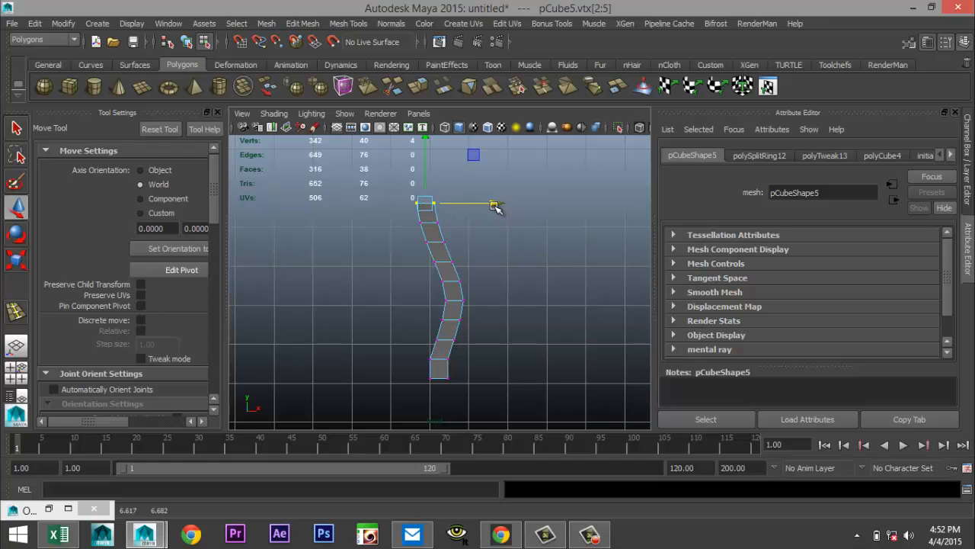
Insert 2 evenly spaced edge loops running lengthwise along the curved bar in the perspective view.
click(17, 372)
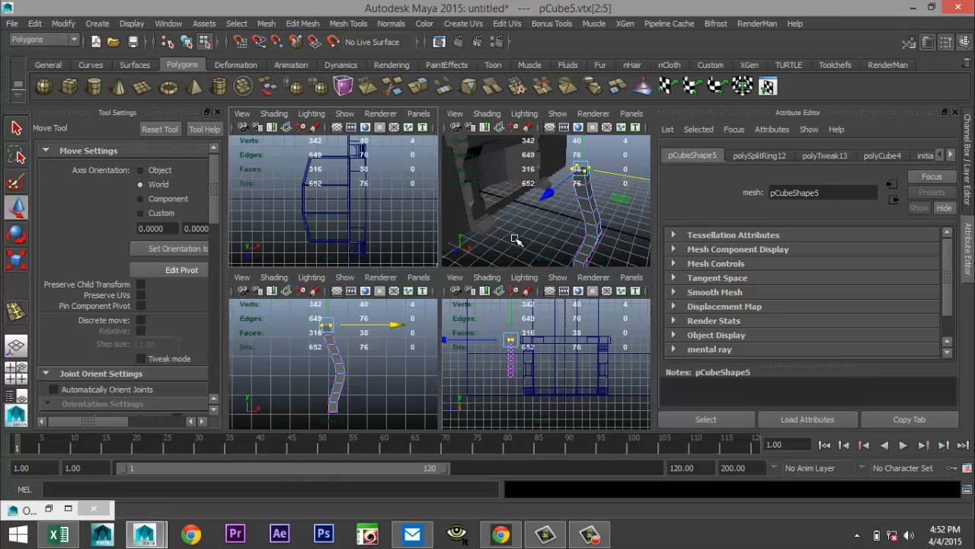
key(space)
alt+drag(528, 355, 526, 335)
click(348, 23)
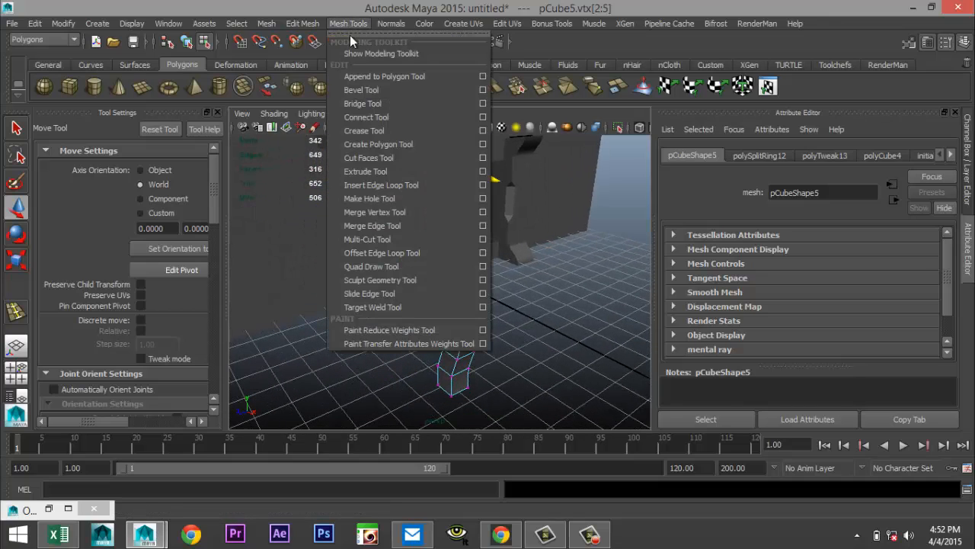
click(482, 185)
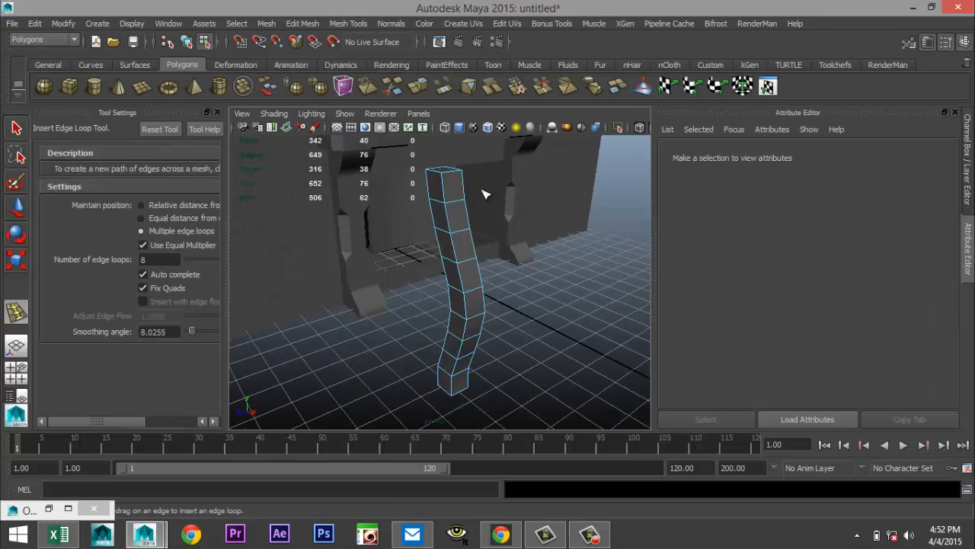
double_click(172, 261)
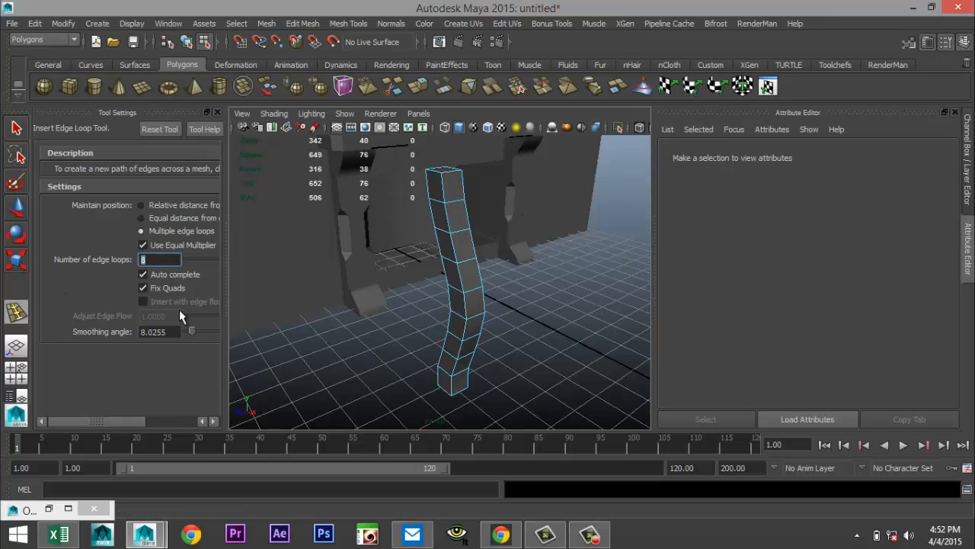
text(2)
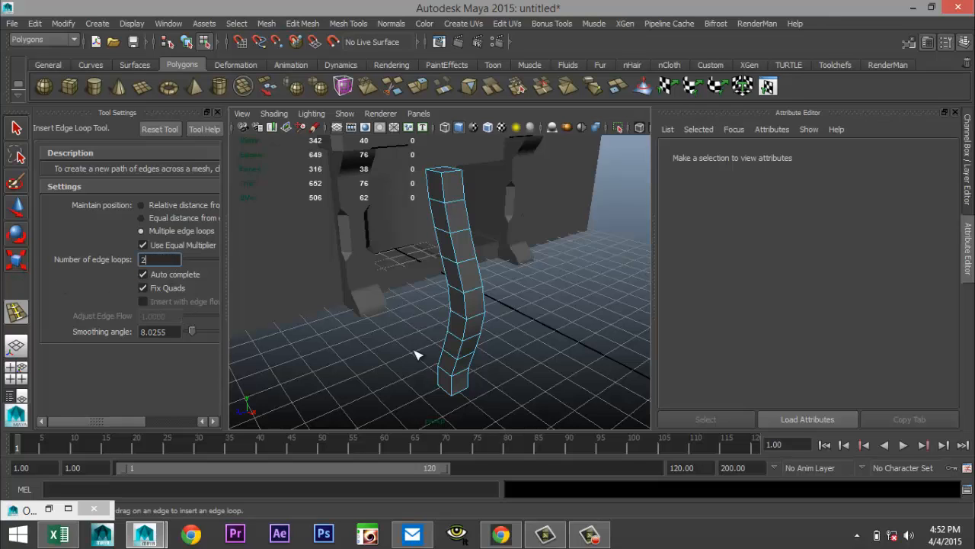
click(454, 176)
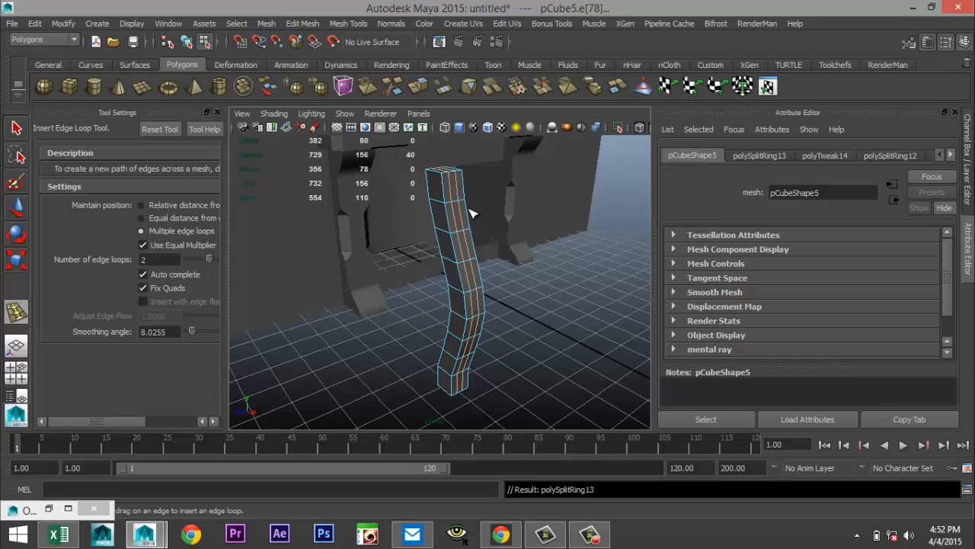
Scale the two lengthwise edge loops on the curved bar apart along Z.
key(r)
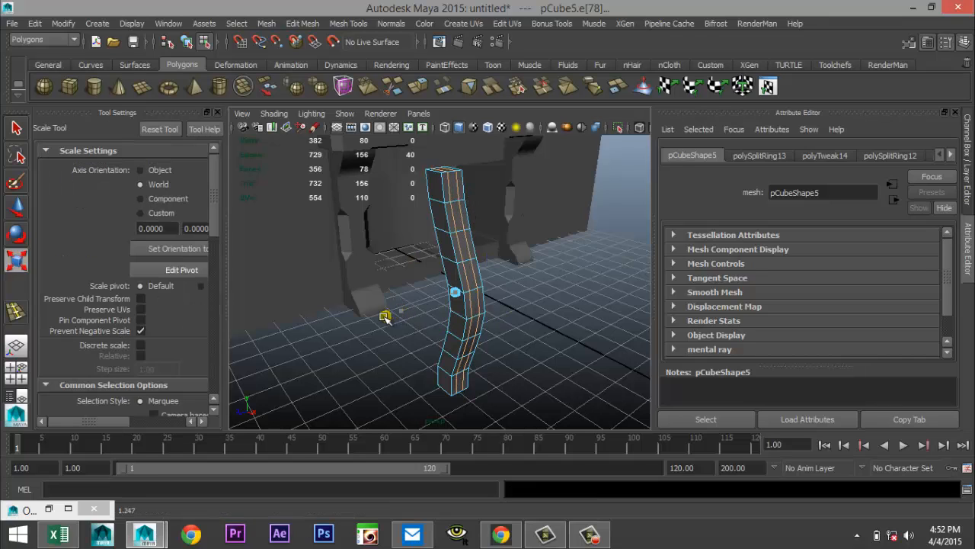
Scale the selected edge loops apart along the Z axis on the curved bar.
drag(385, 318, 308, 356)
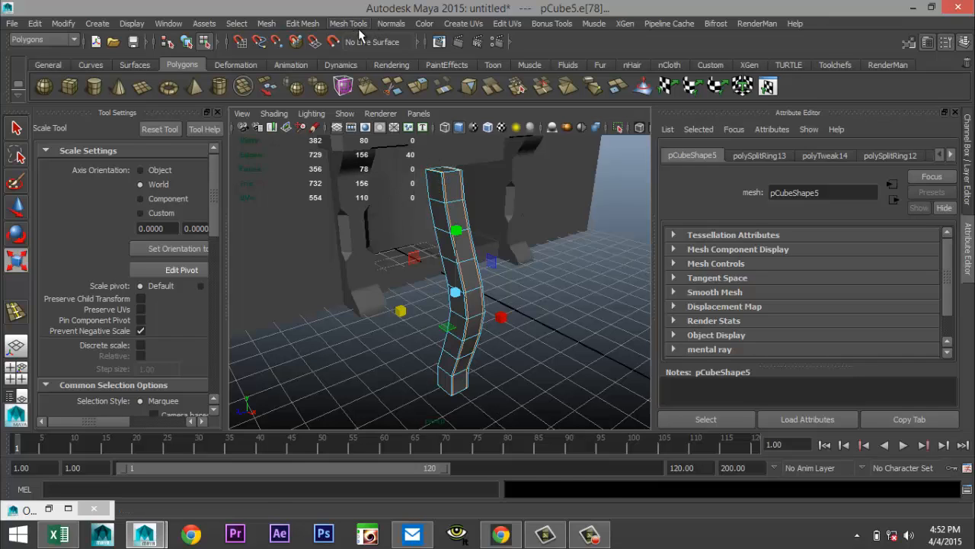
key(g)
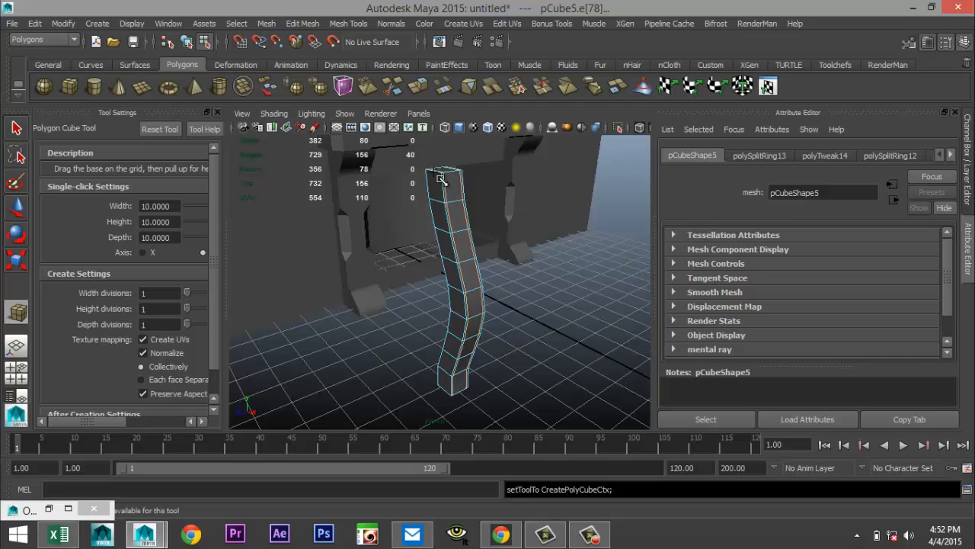
click(440, 179)
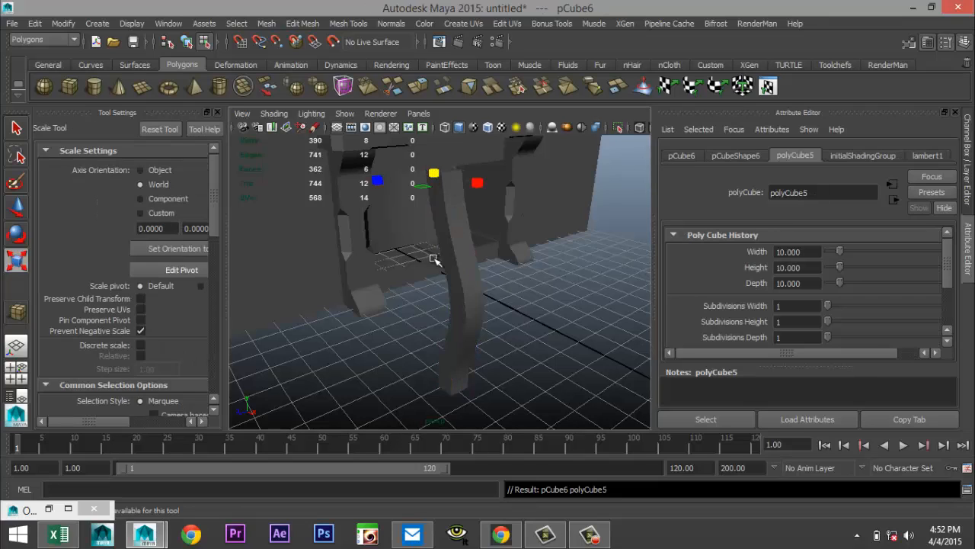
key(ctrl+z)
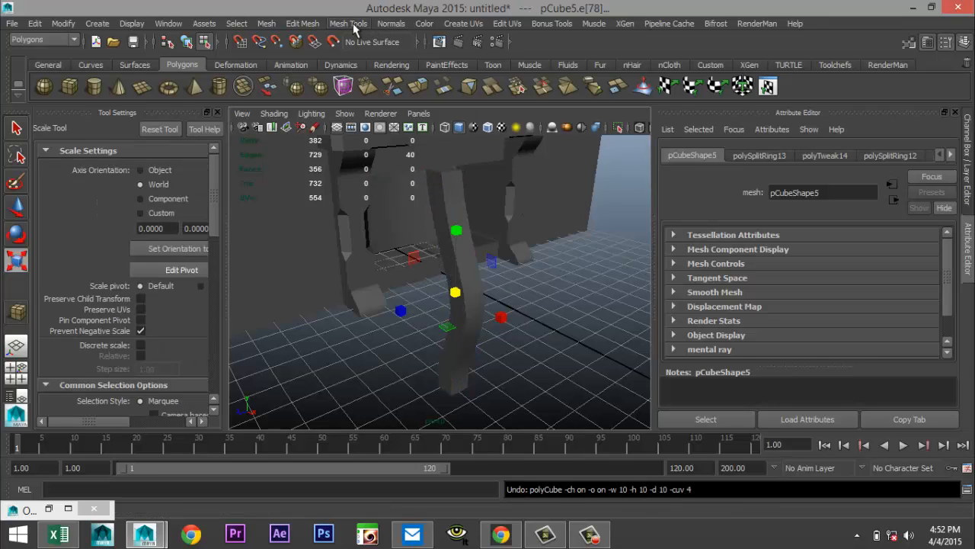
Insert two evenly spaced edge loops running along the length of the curved bar's other pair of faces.
click(446, 187)
click(349, 23)
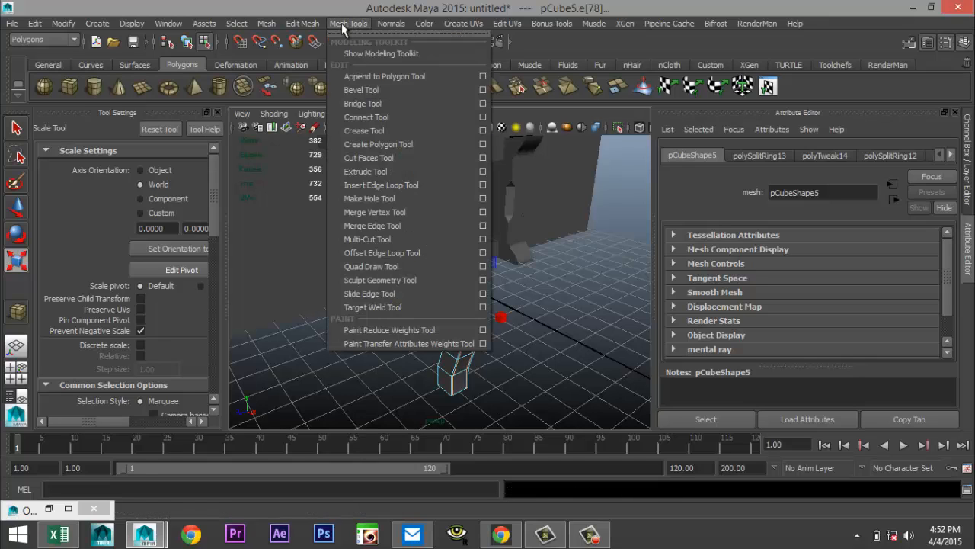
click(415, 186)
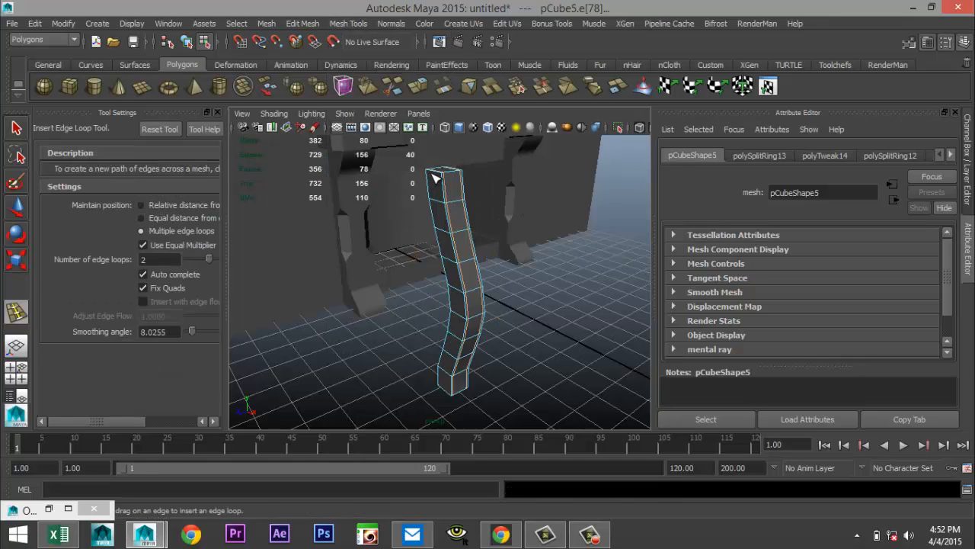
click(436, 177)
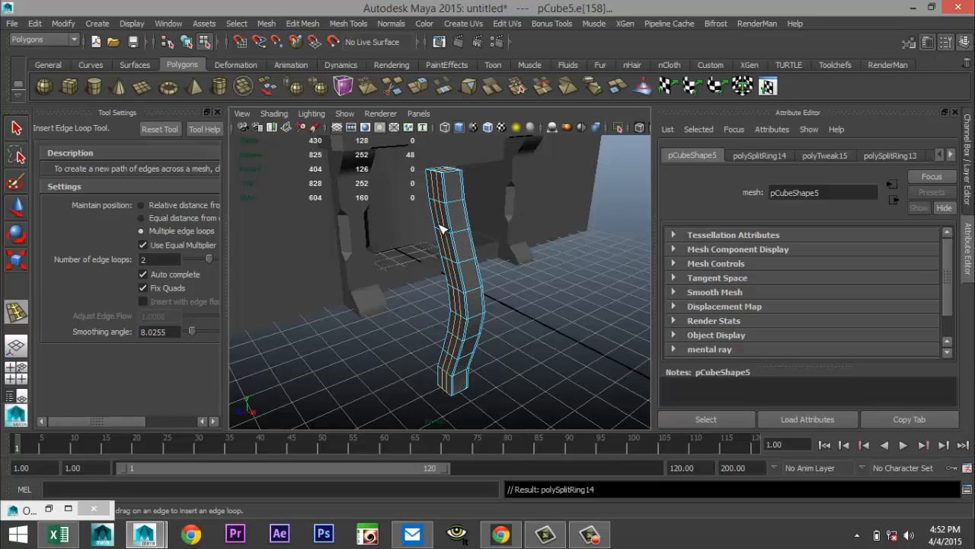
Adjust the spacing of the two new edge loops by scaling them along the X axis.
key(r)
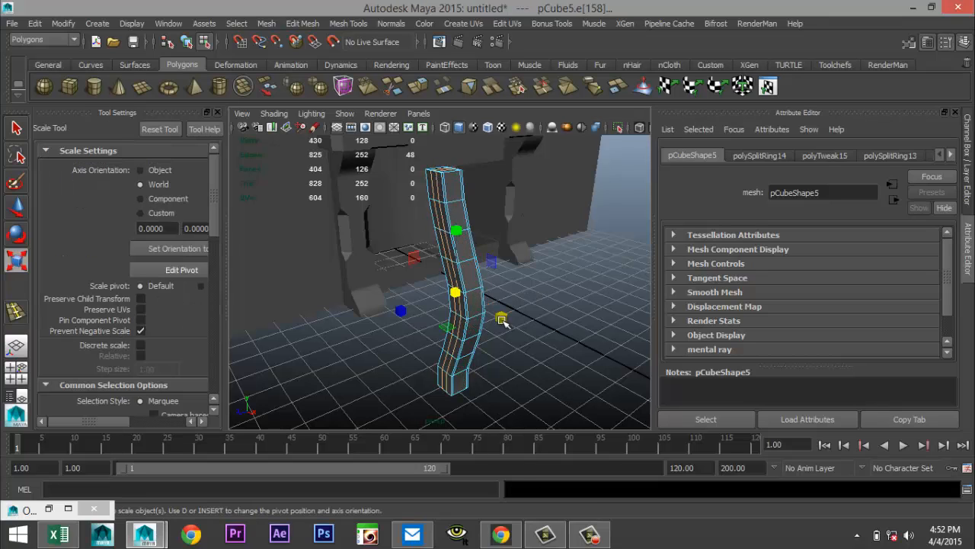
drag(501, 320, 526, 358)
key(ctrl+z)
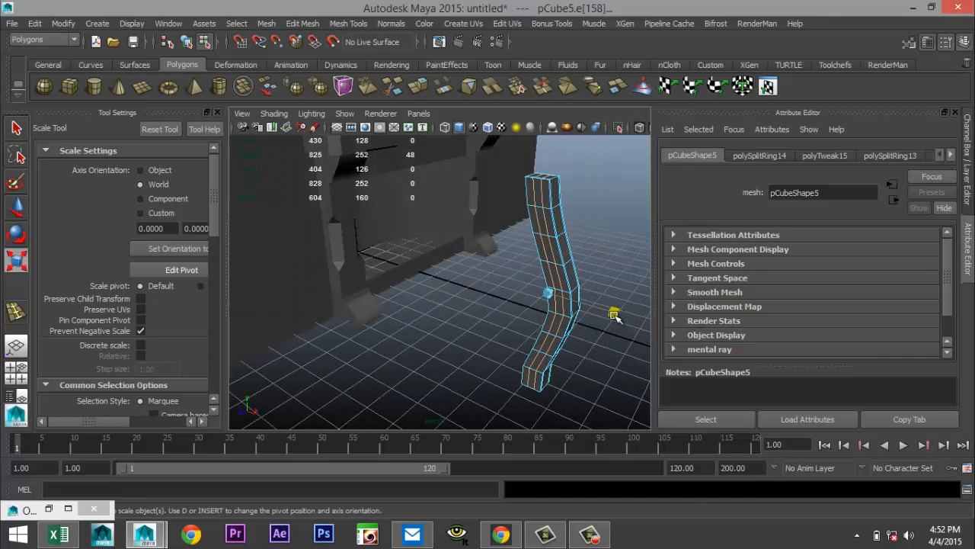
mouse_move(615, 313)
mouse_down()
mouse_move(641, 330)
mouse_move(612, 329)
mouse_up()
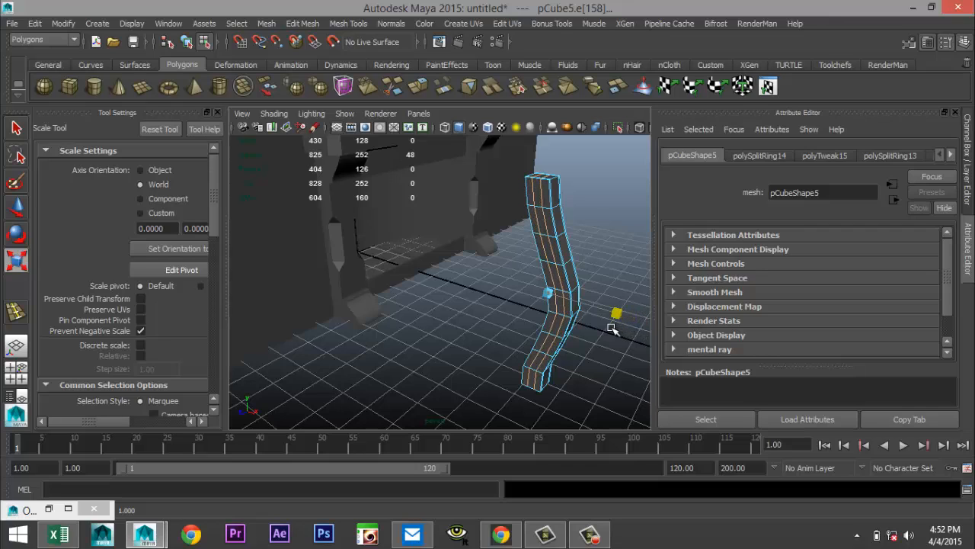
click(585, 379)
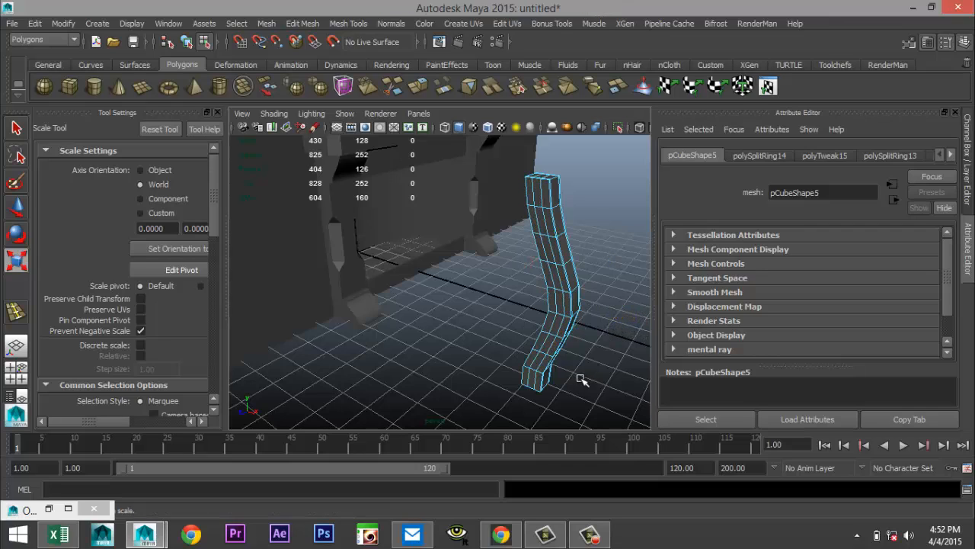
Return the curved bar to object mode and preview it smoothed.
right_click(550, 213)
right_drag(564, 239, 591, 192)
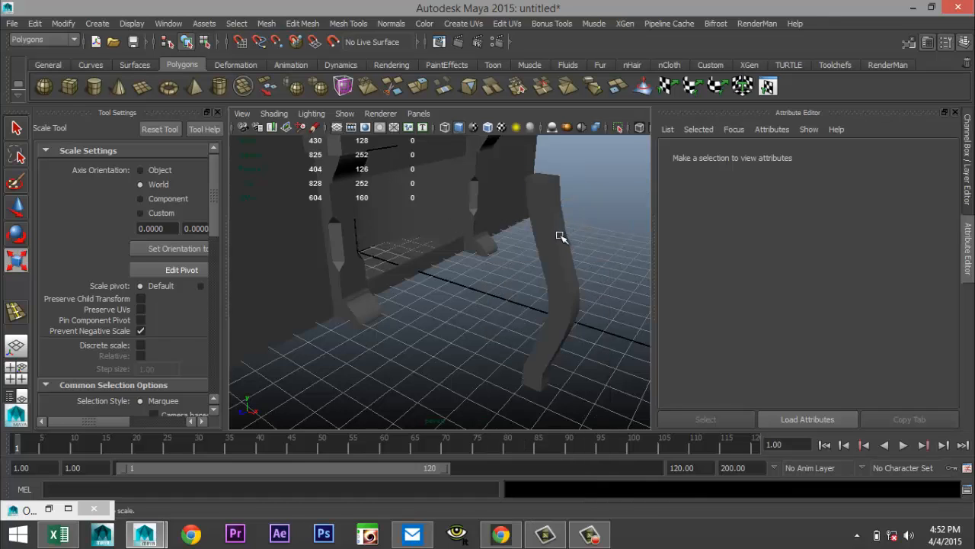
click(570, 309)
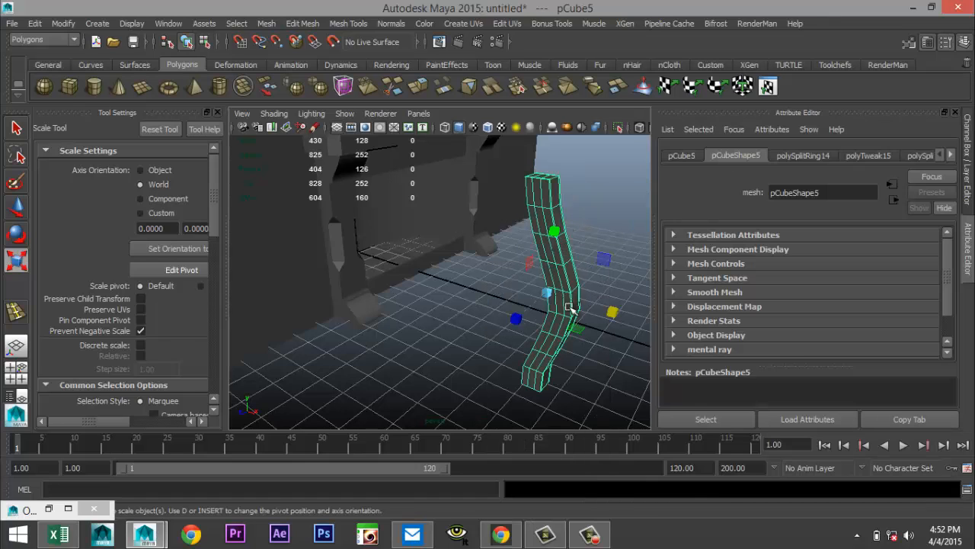
click(503, 351)
alt+drag(488, 354, 464, 359)
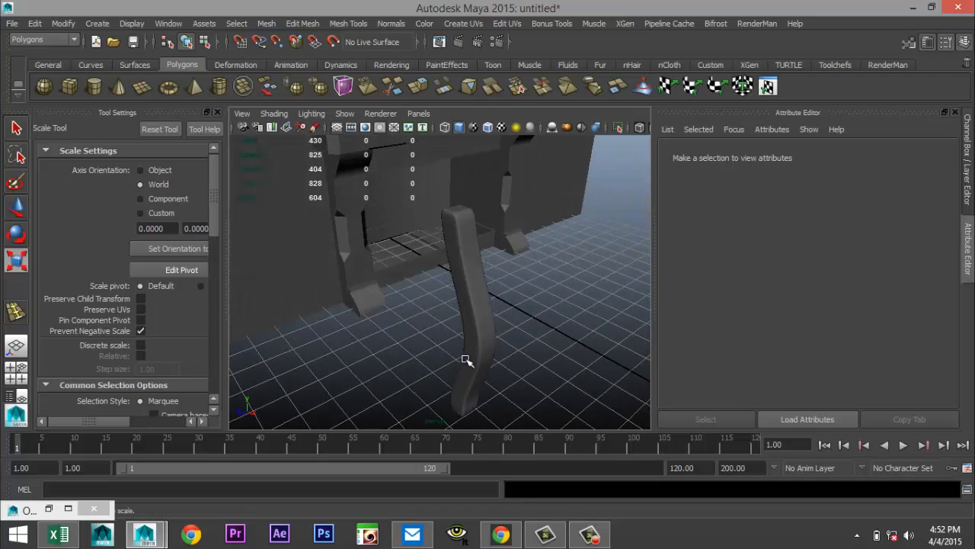
Scale the curved bar thinner along the Z and X axes.
click(475, 322)
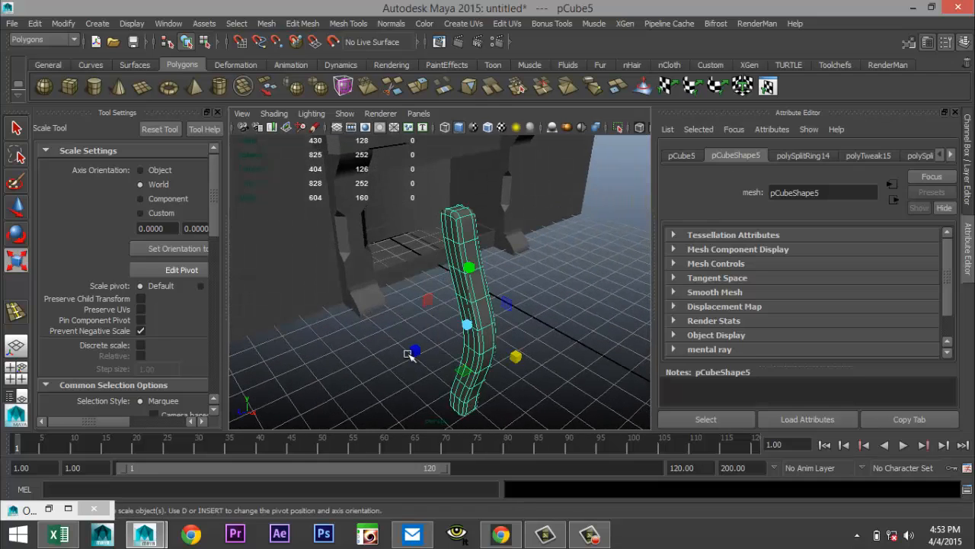
drag(415, 350, 451, 352)
drag(515, 357, 491, 356)
Create a small polygon sphere on the grid beside the bar and raise it to near the bar's upper end.
alt+drag(353, 342, 399, 344)
alt+middle_drag(398, 344, 348, 348)
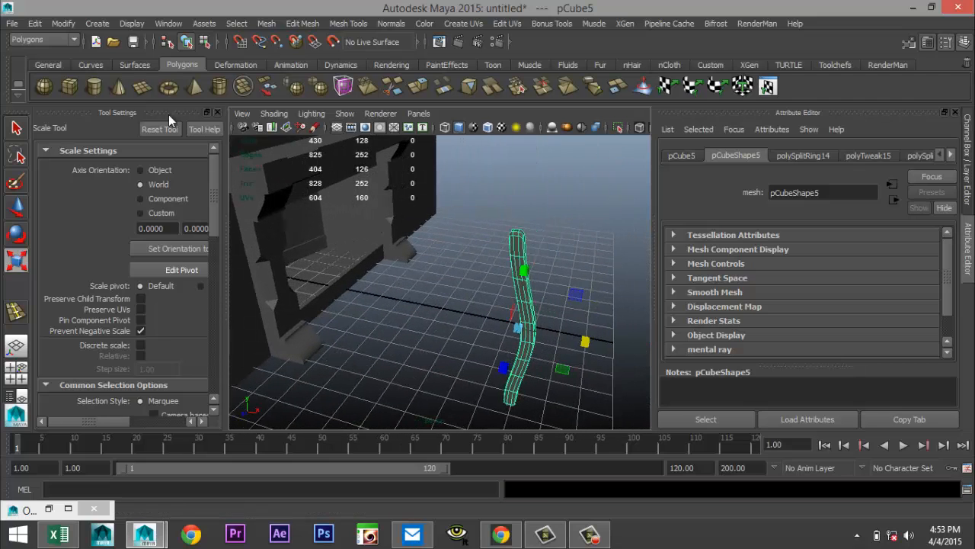
click(47, 90)
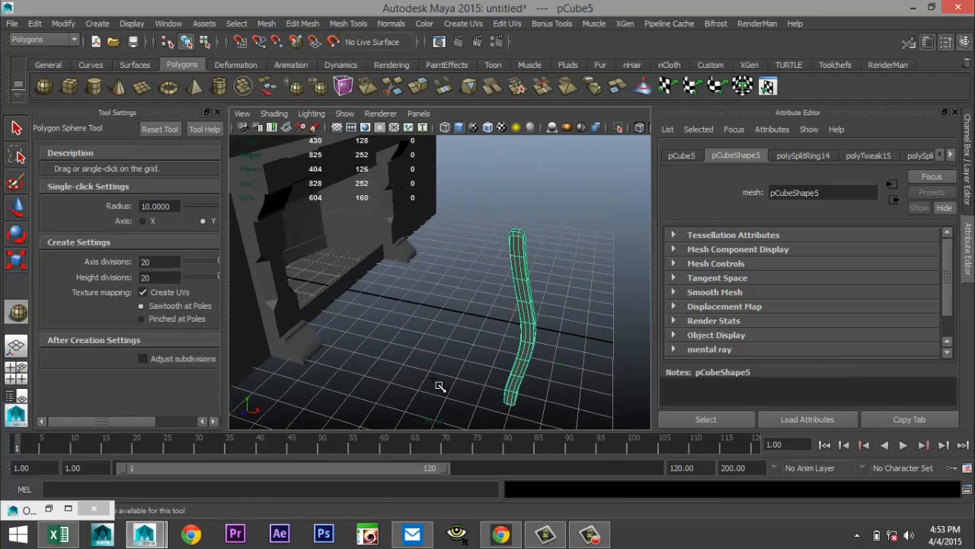
drag(433, 383, 437, 367)
key(w)
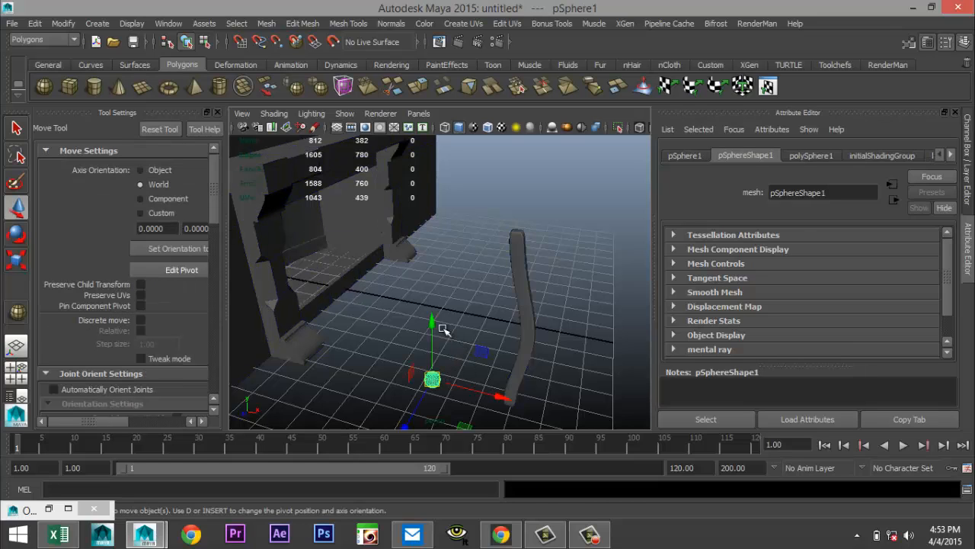
drag(431, 320, 431, 172)
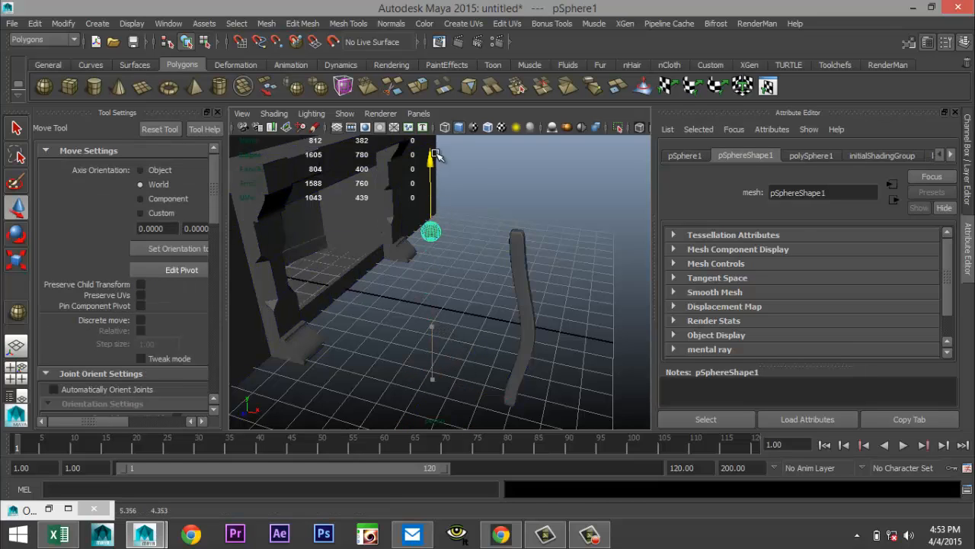
Move the sphere horizontally over the curved bar in the top view.
click(17, 369)
key(space)
key(f)
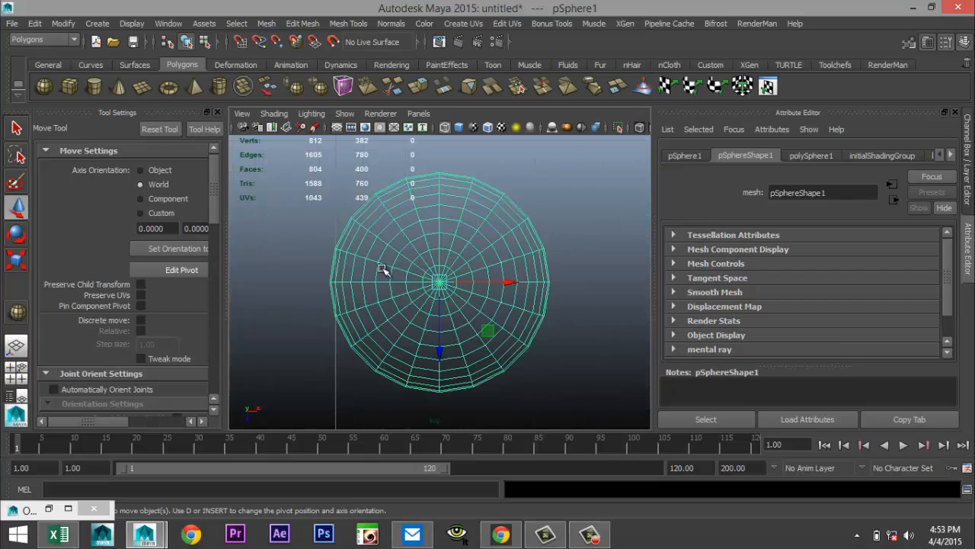
scroll(439, 348, down, 8)
drag(440, 285, 489, 321)
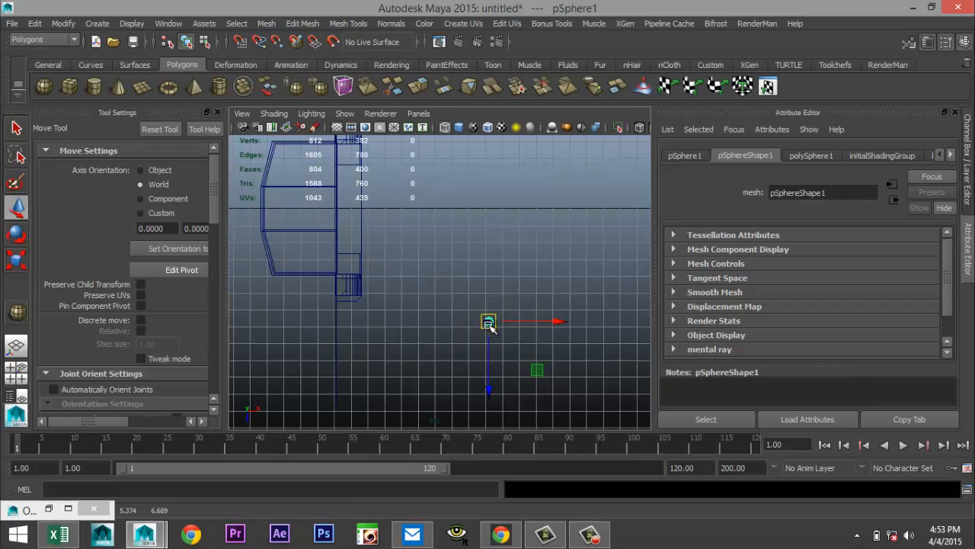
key(f)
scroll(461, 330, up, 3)
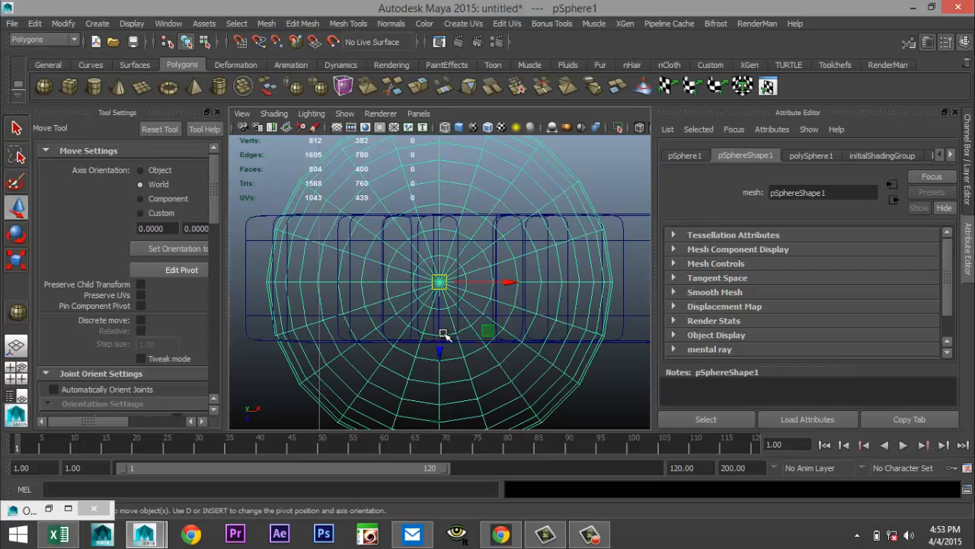
Raise the sphere onto the upper end of the curved bar in the side view.
click(16, 374)
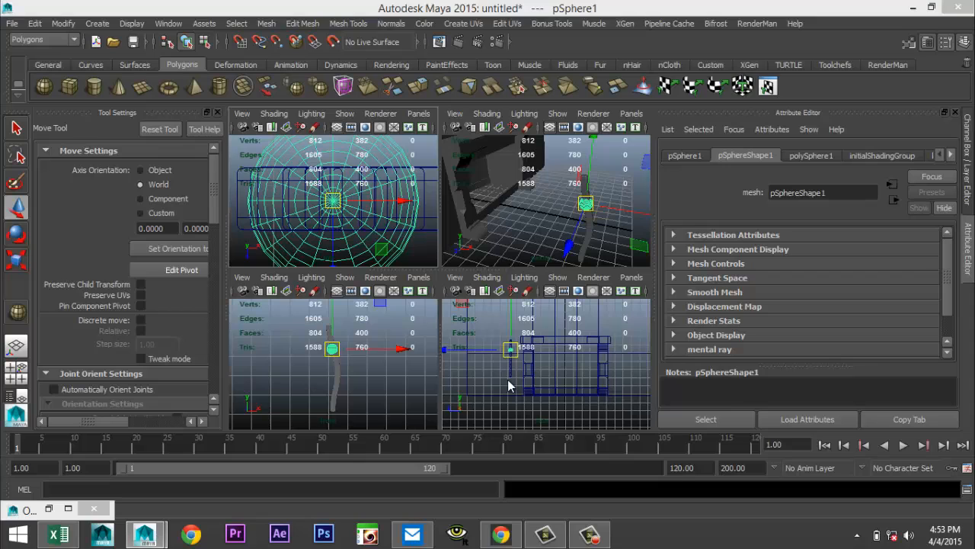
key(space)
key(f)
scroll(410, 338, down, 6)
scroll(427, 320, up, 2)
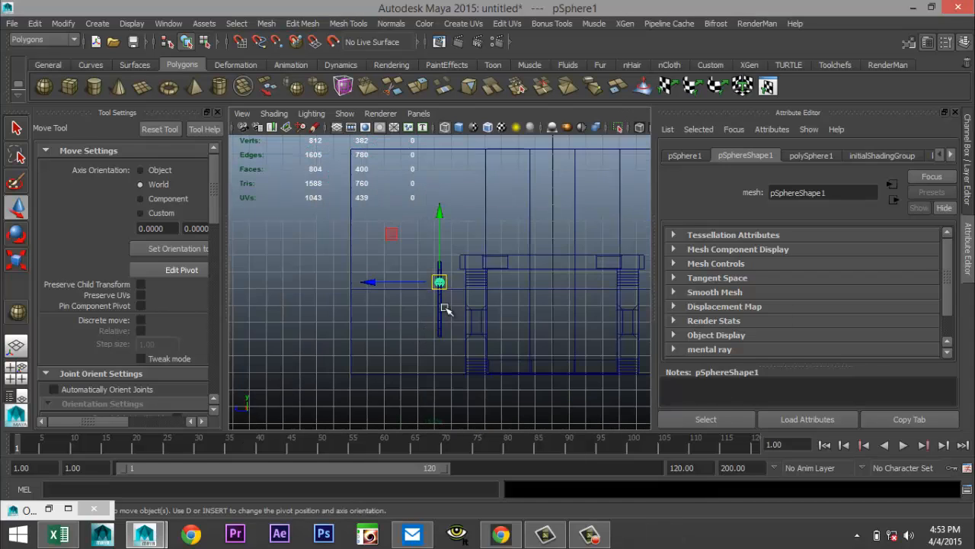
drag(442, 214, 436, 172)
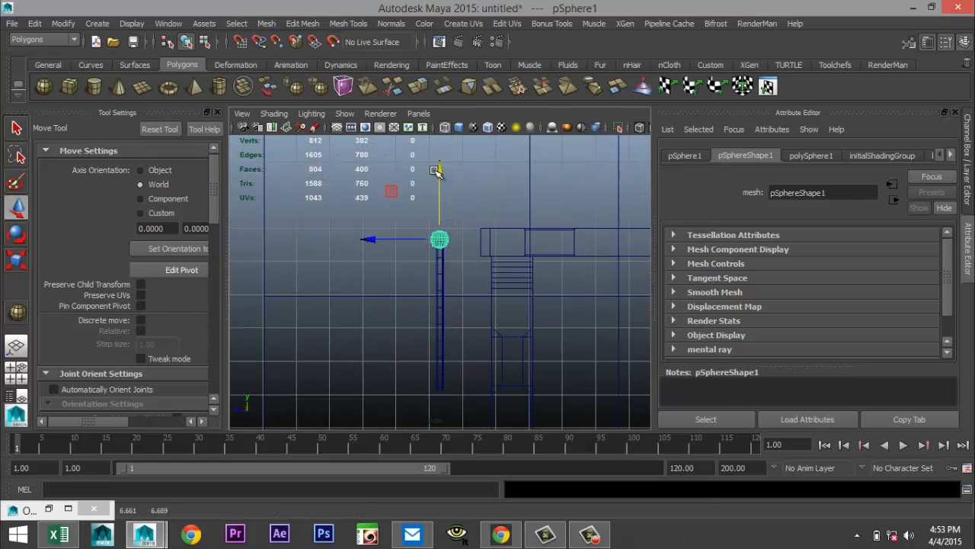
key(f)
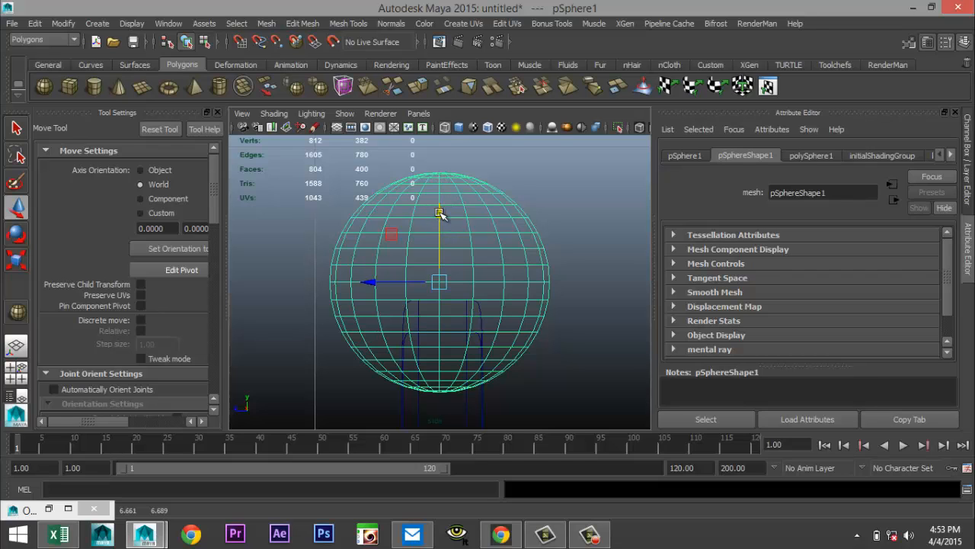
mouse_move(440, 214)
mouse_down()
mouse_move(442, 201)
mouse_move(449, 214)
mouse_up()
Center the sphere over the bar's tip along the X axis in the front view.
click(16, 371)
key(space)
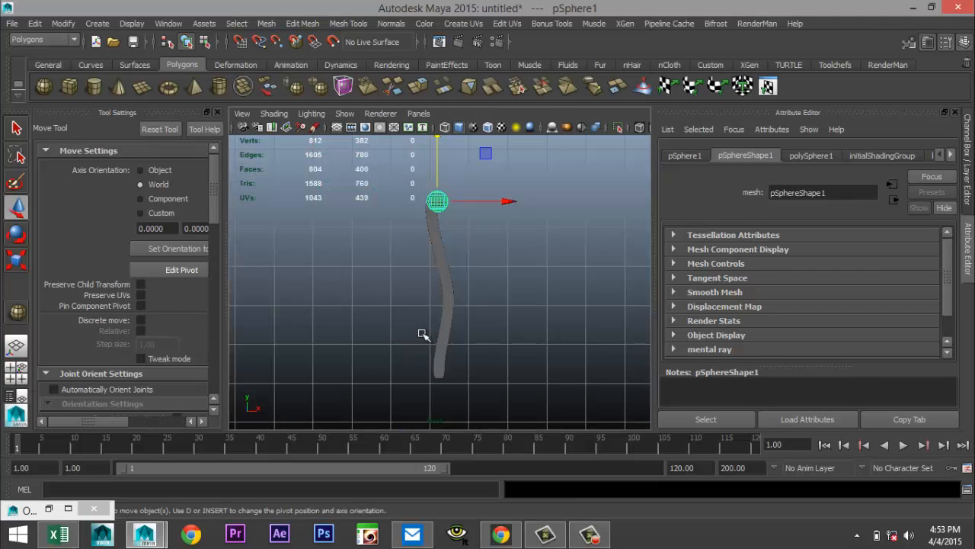
drag(502, 208, 499, 209)
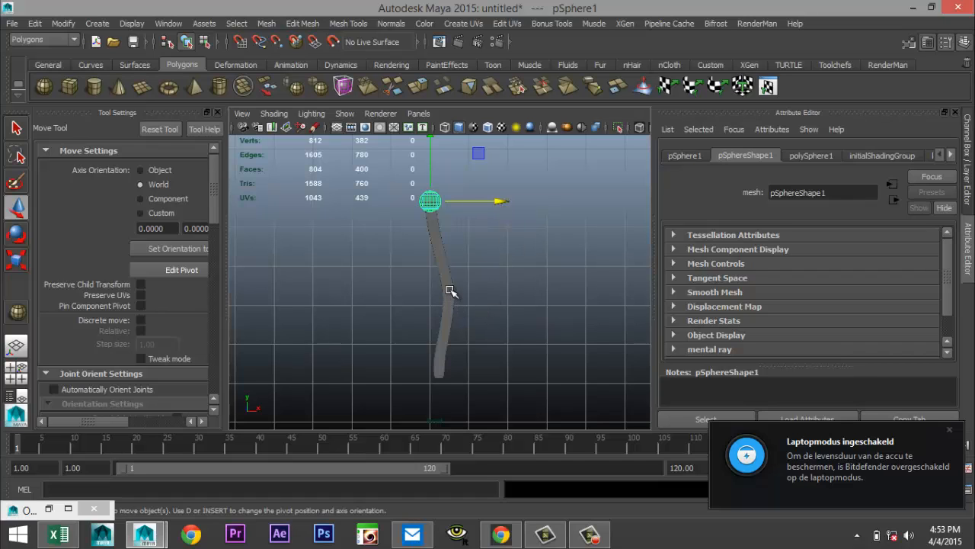
Combine the sphere and the curved bar into one mesh.
click(451, 292)
click(267, 24)
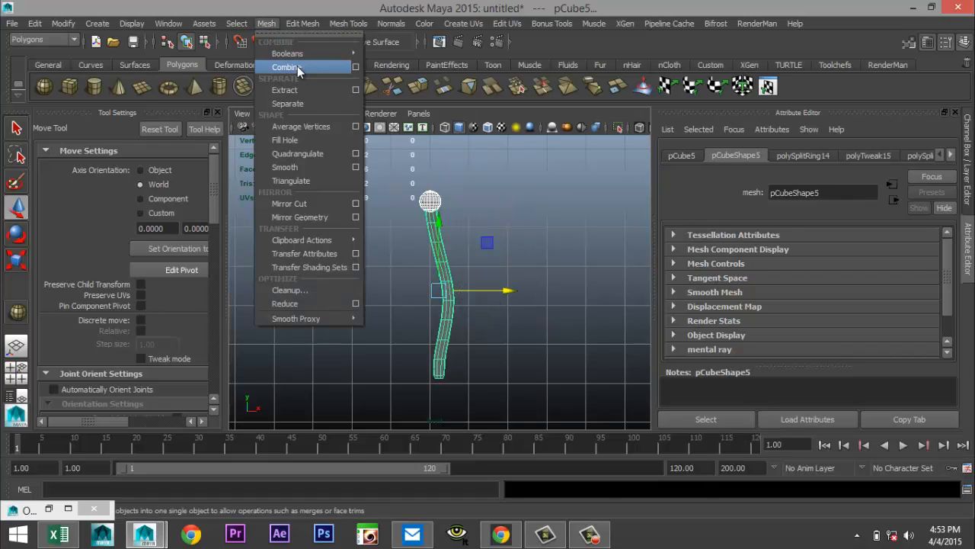
click(297, 66)
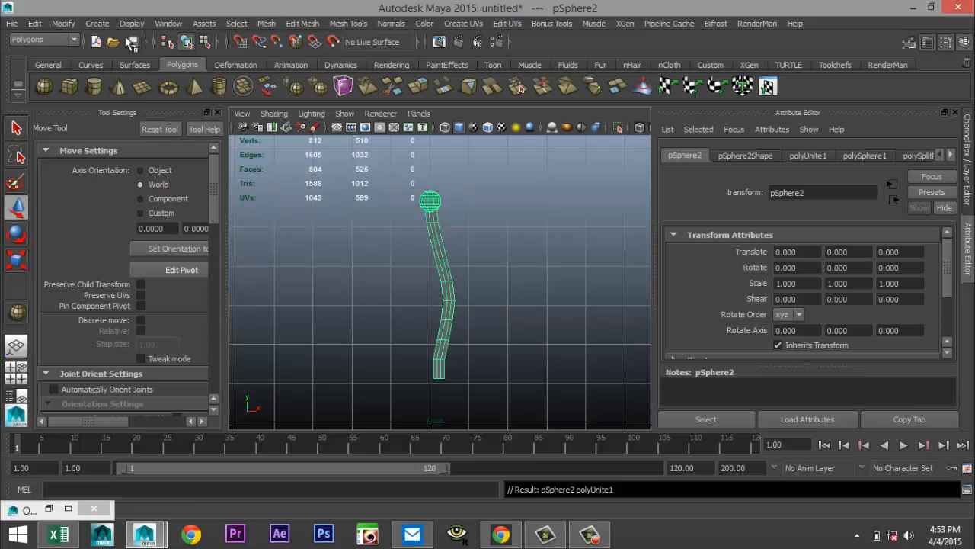
Freeze the combined mesh's transformations and delete its construction history.
click(63, 24)
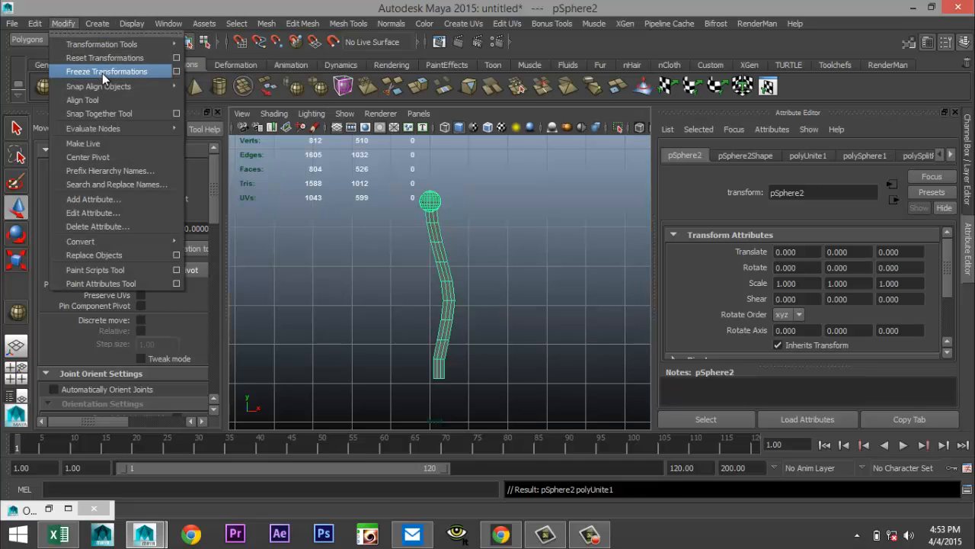
click(95, 68)
click(38, 25)
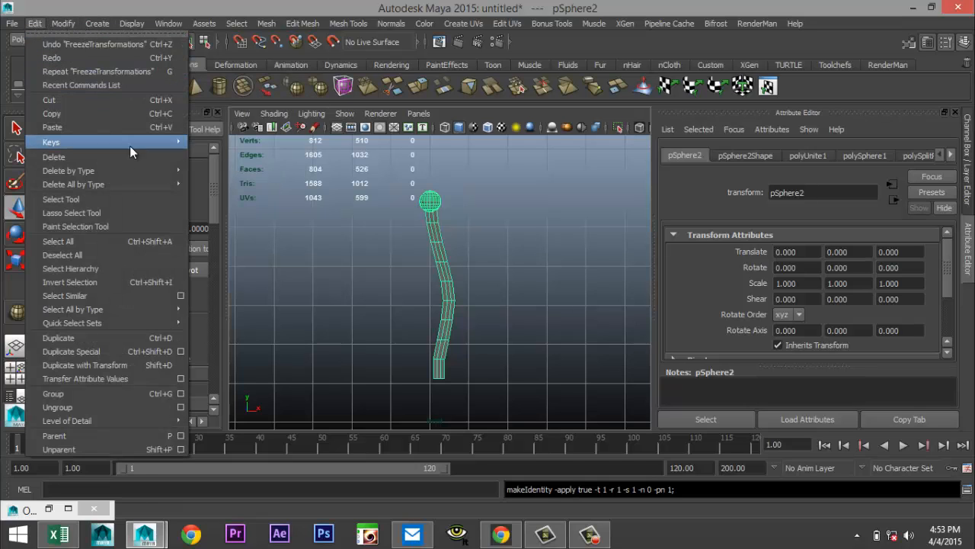
mouse_move(177, 169)
click(217, 179)
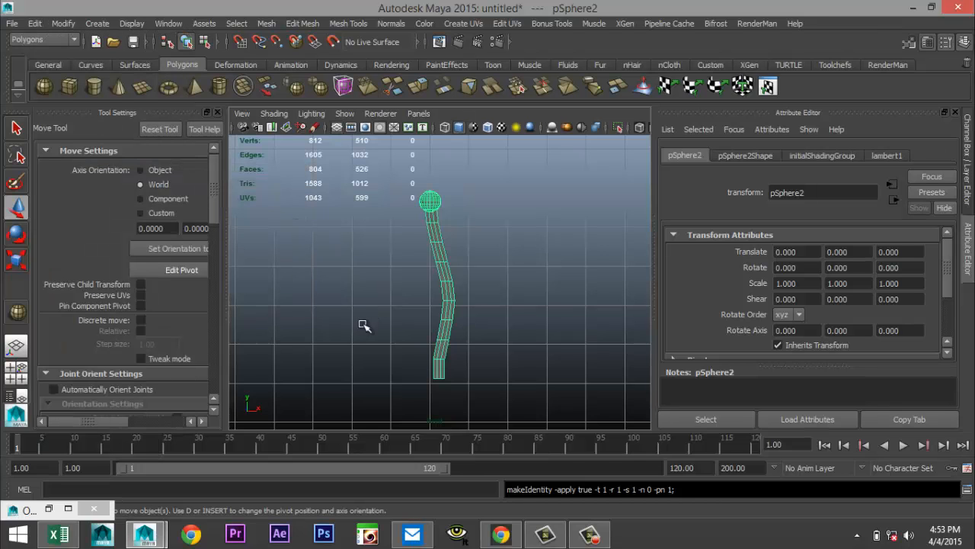
click(16, 373)
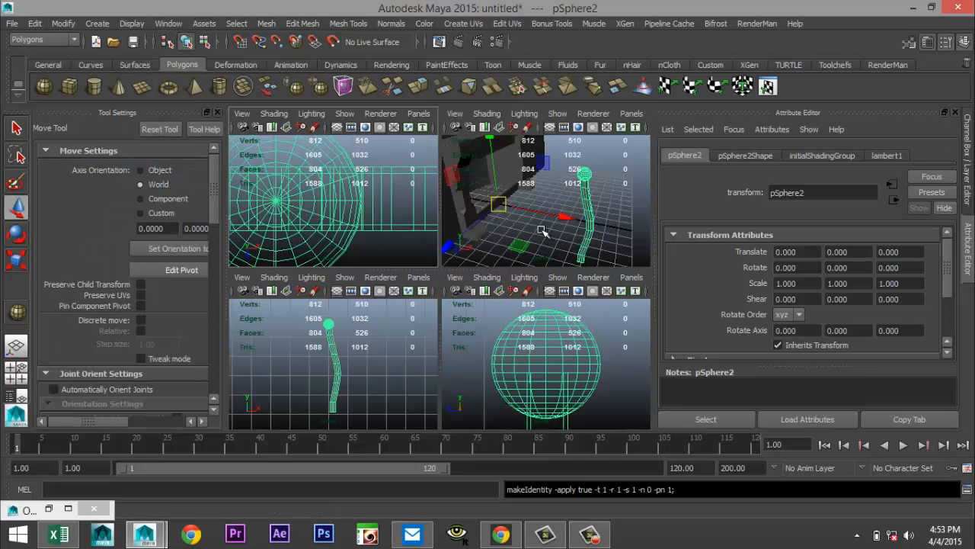
key(space)
key(f)
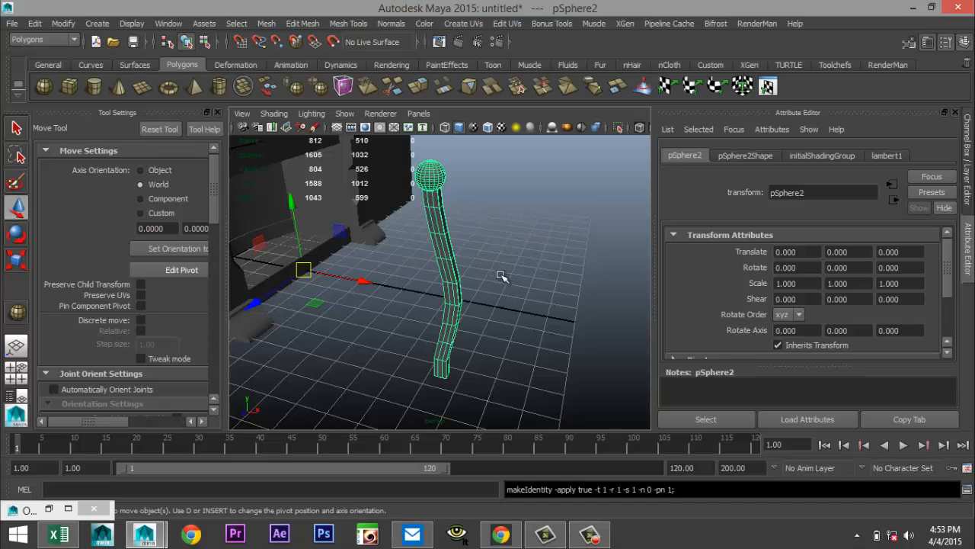
Center the pivot of the combined bar-and-ball mesh.
click(501, 276)
click(451, 292)
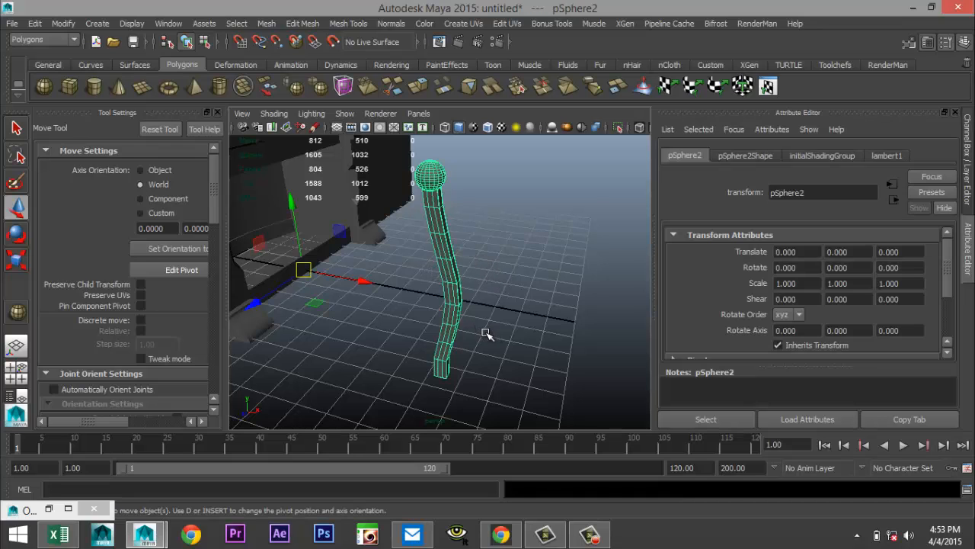
click(510, 335)
scroll(510, 335, up, 3)
scroll(503, 335, down, 3)
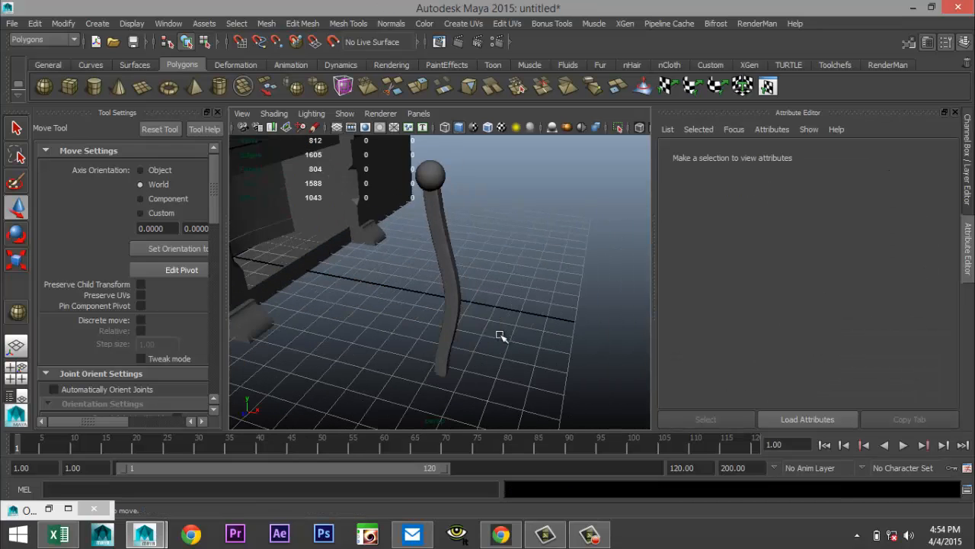
click(461, 310)
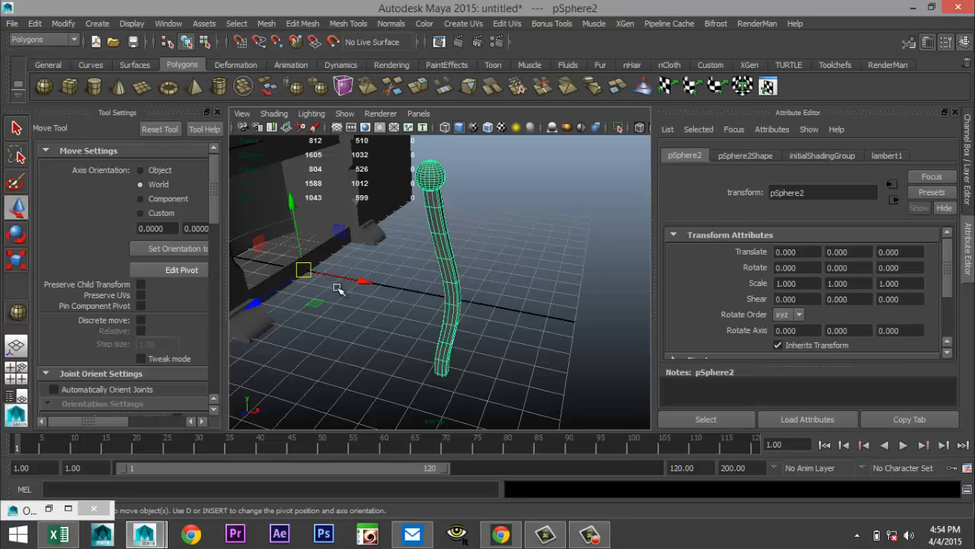
click(63, 24)
click(123, 157)
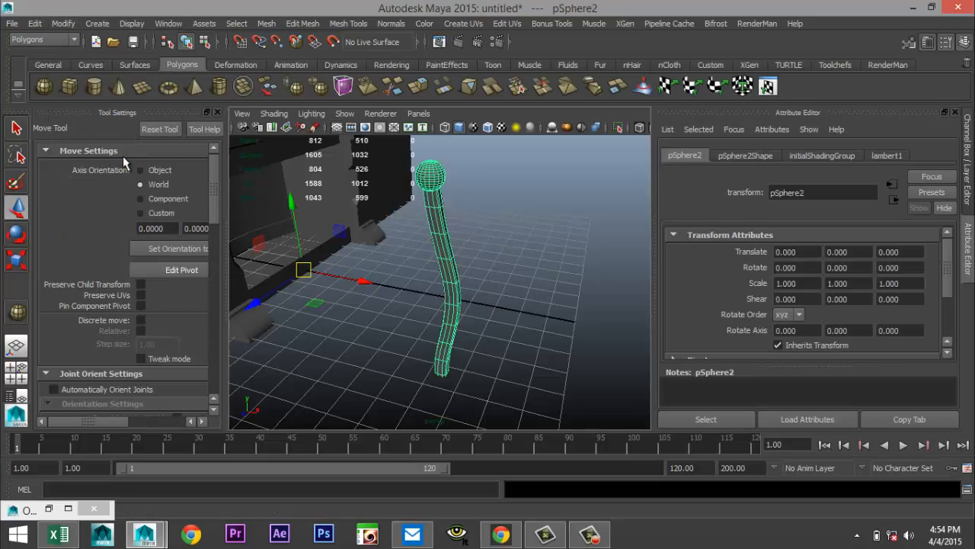
Move the bar into the fireplace opening at about Translate X -9.06, Y -2.32, Z -4.20.
drag(506, 289, 278, 262)
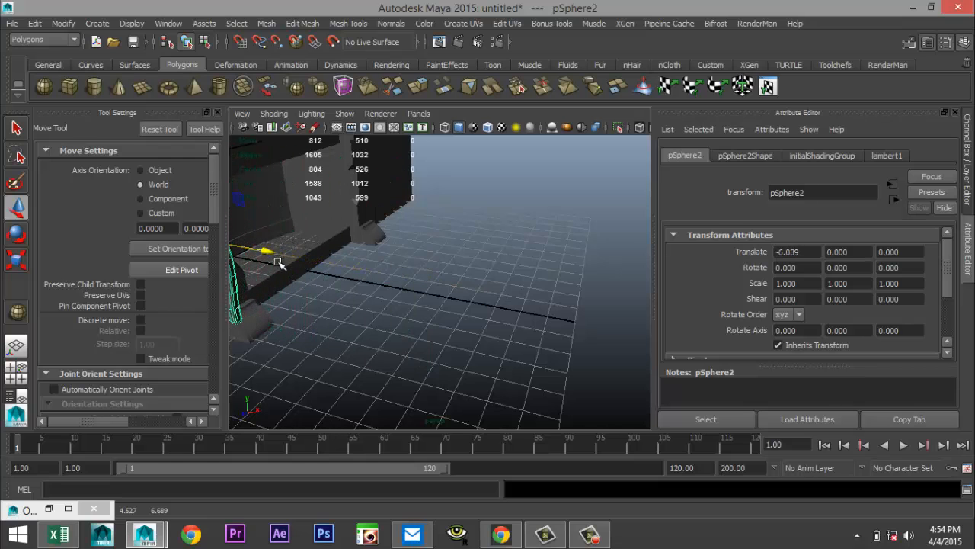
scroll(297, 279, down, 4)
alt+middle_drag(318, 290, 422, 340)
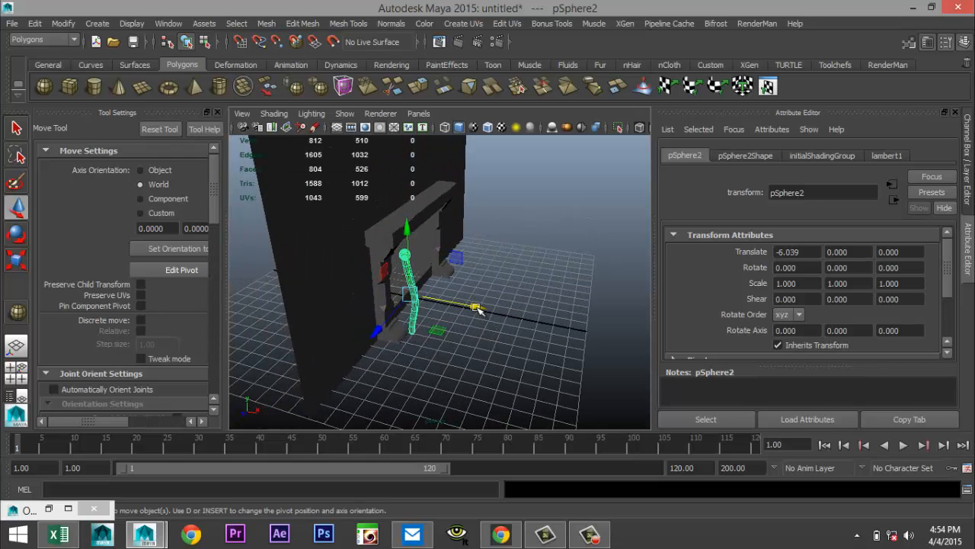
drag(475, 306, 415, 307)
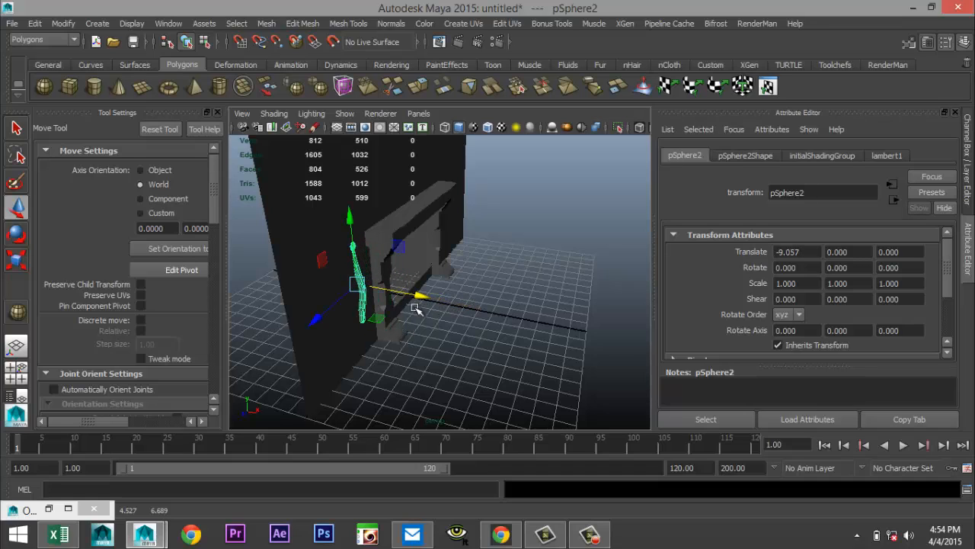
drag(314, 320, 382, 265)
drag(399, 211, 406, 234)
alt+drag(422, 302, 404, 320)
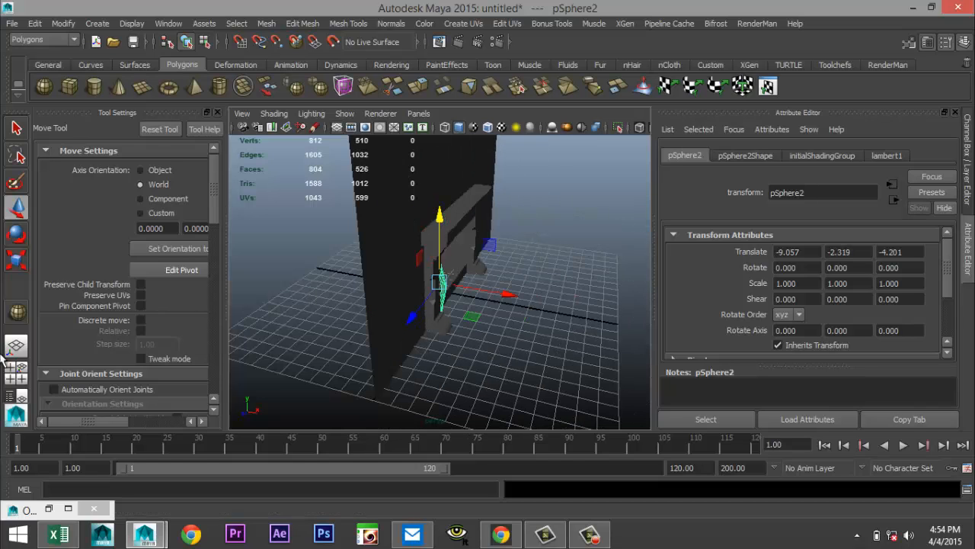
In the side view, scale the bar uniformly to about 0.48 and lower it to Translate Y about -3.34.
click(16, 371)
key(f)
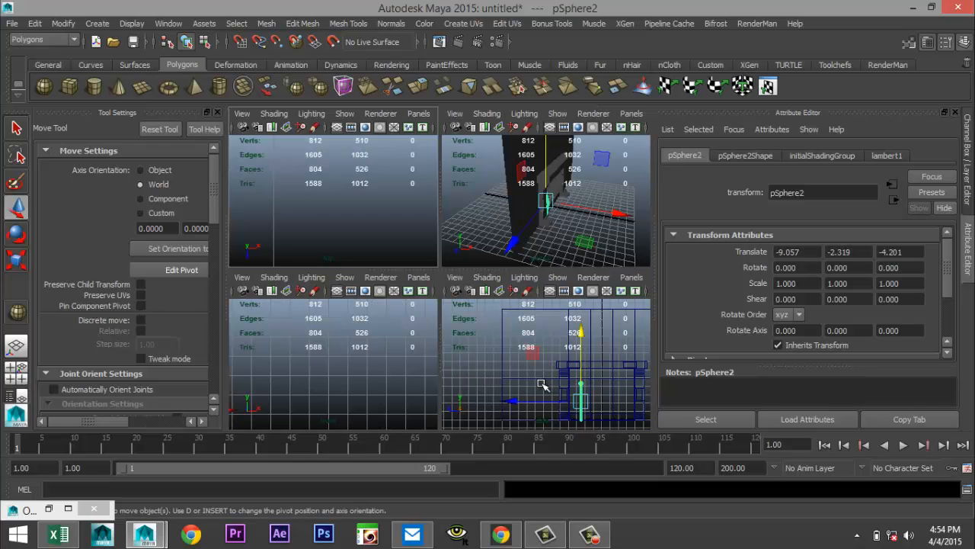
key(space)
alt+middle_drag(534, 380, 434, 329)
key(r)
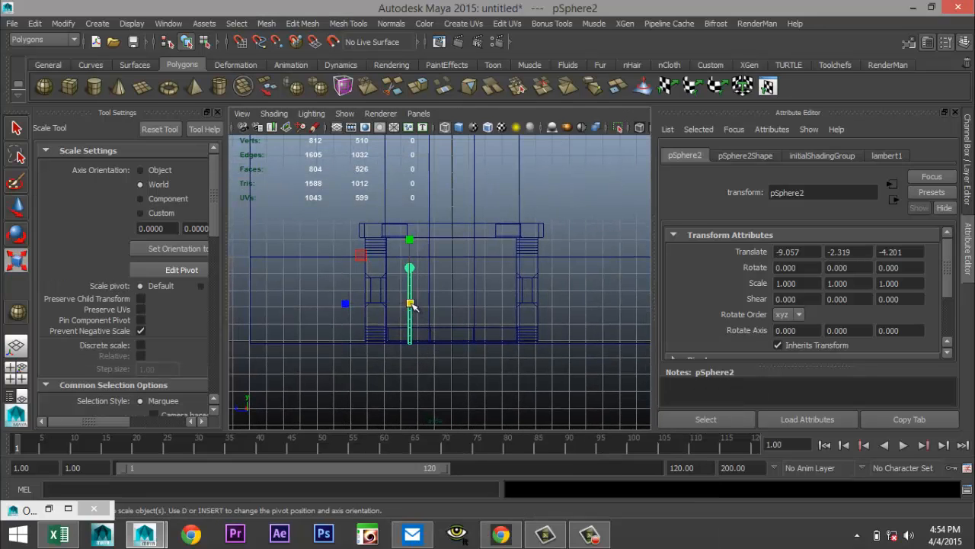
drag(409, 304, 393, 313)
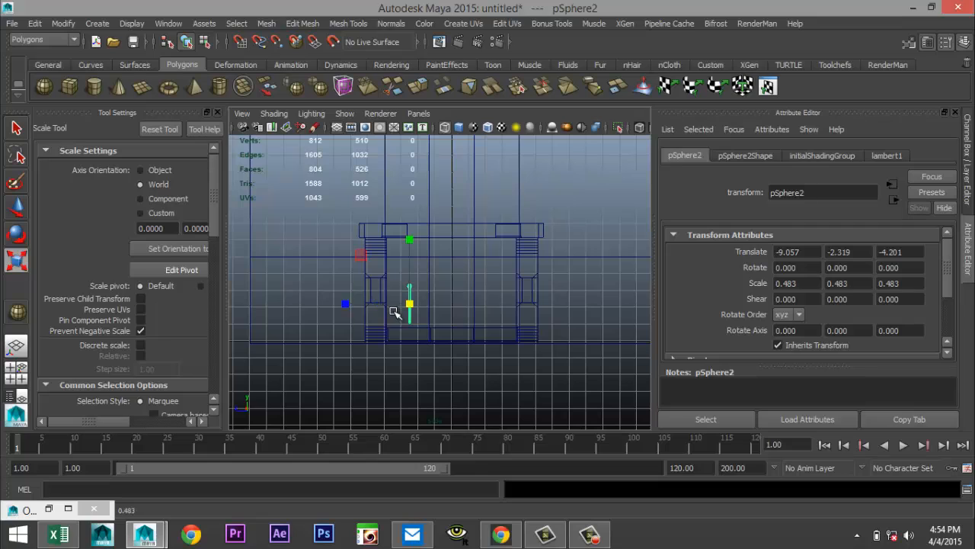
key(w)
drag(412, 237, 412, 254)
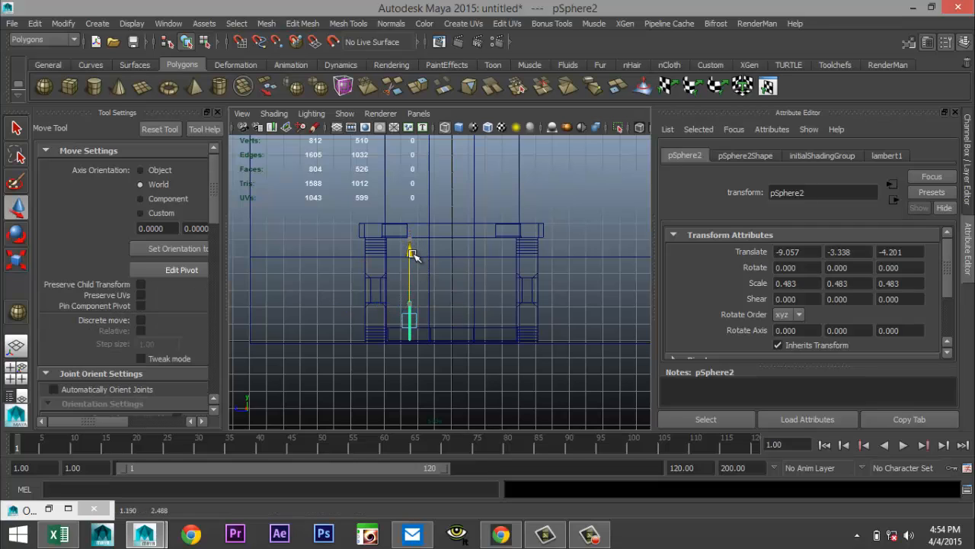
Scale the bar uniformly to about 0.76 and stand it beside the opening's inner edge at about Translate Y -2.79, Z -3.31.
key(r)
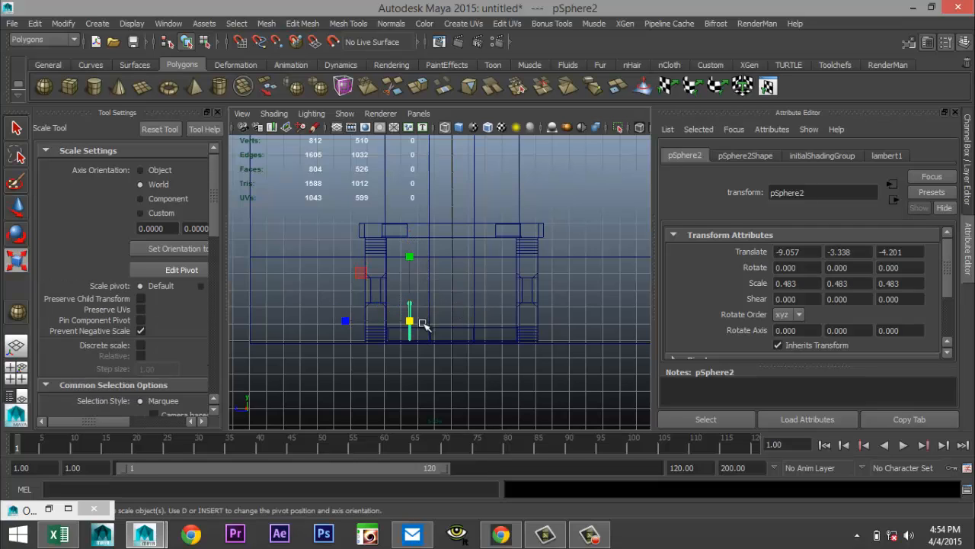
drag(409, 322, 424, 326)
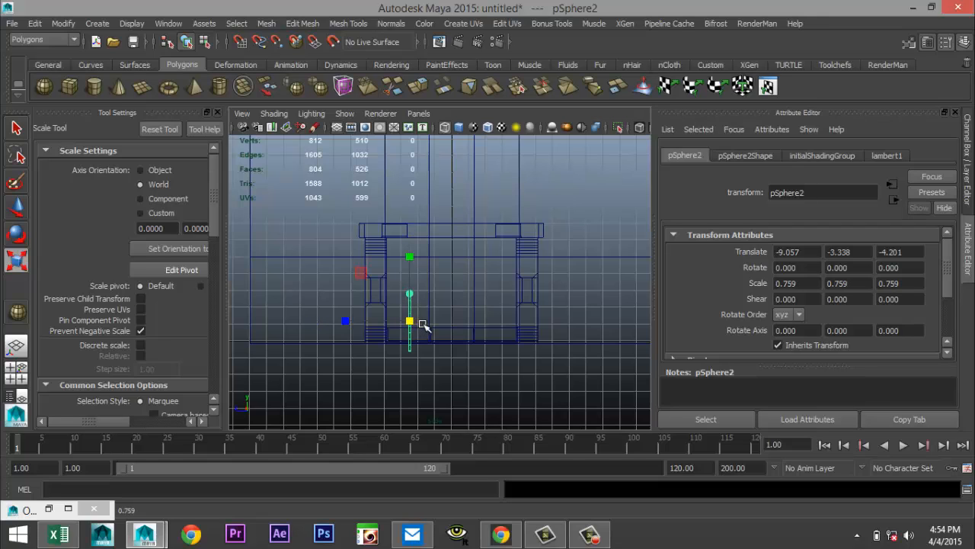
key(w)
drag(412, 252, 412, 245)
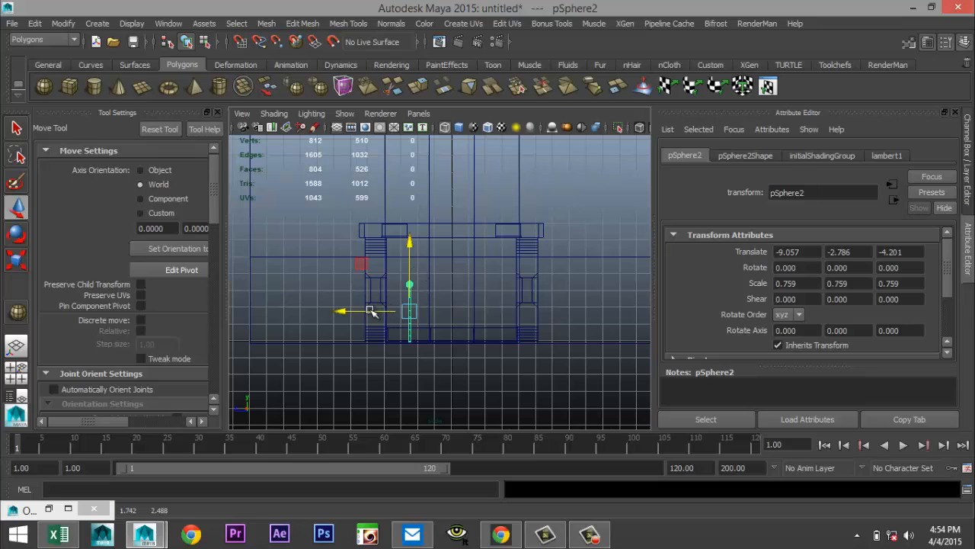
drag(372, 311, 357, 311)
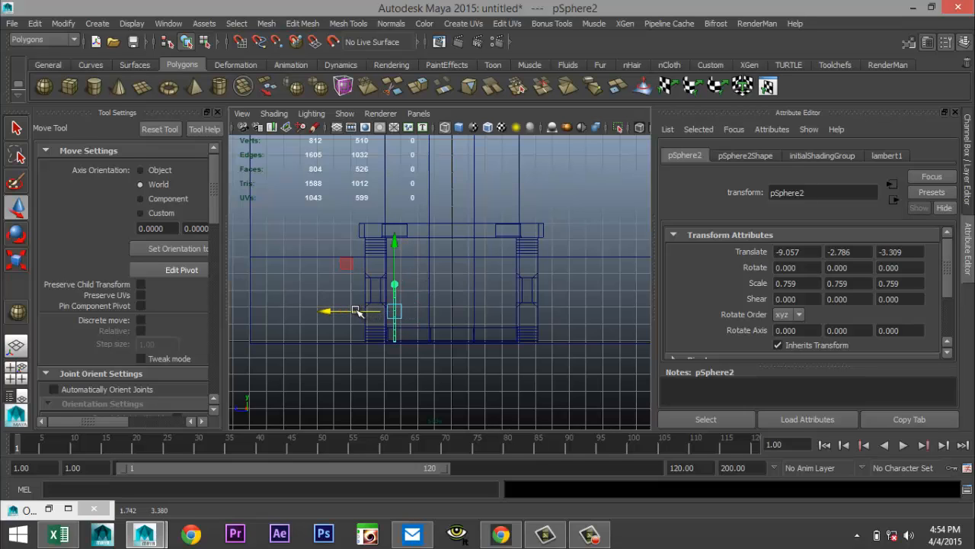
scroll(416, 335, up, 3)
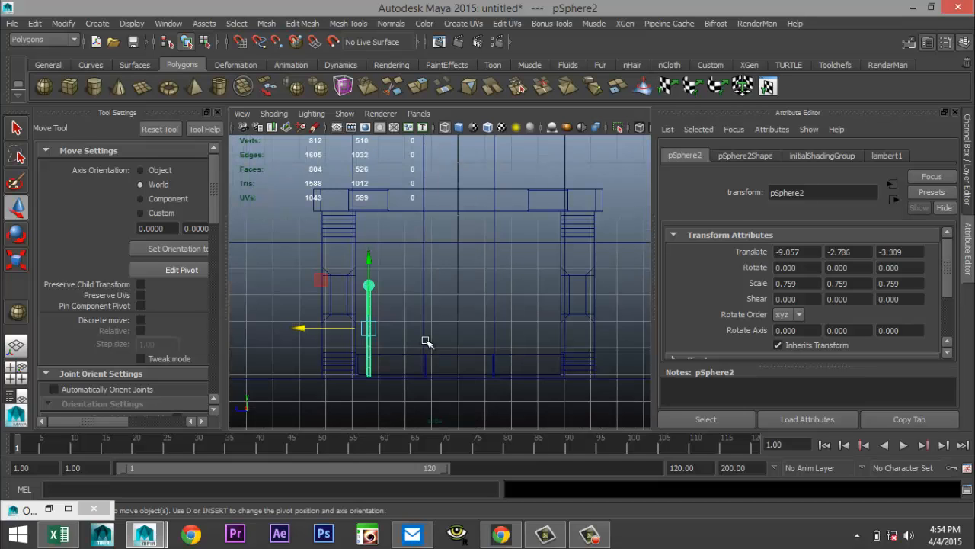
Duplicate the bar, offset the copy to Translate Z about -4.14, and repeat the transformed duplication until nine bars span the opening.
key(ctrl+d)
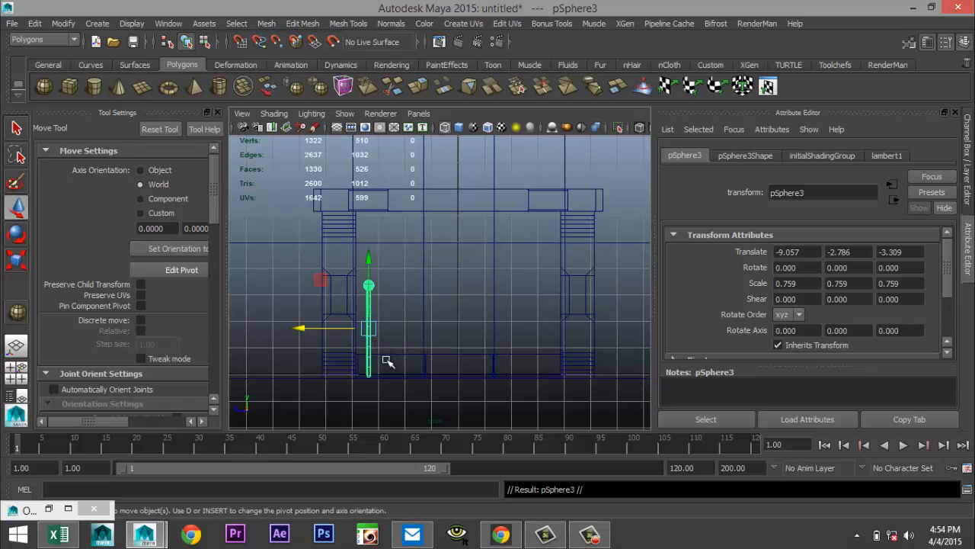
drag(301, 330, 324, 335)
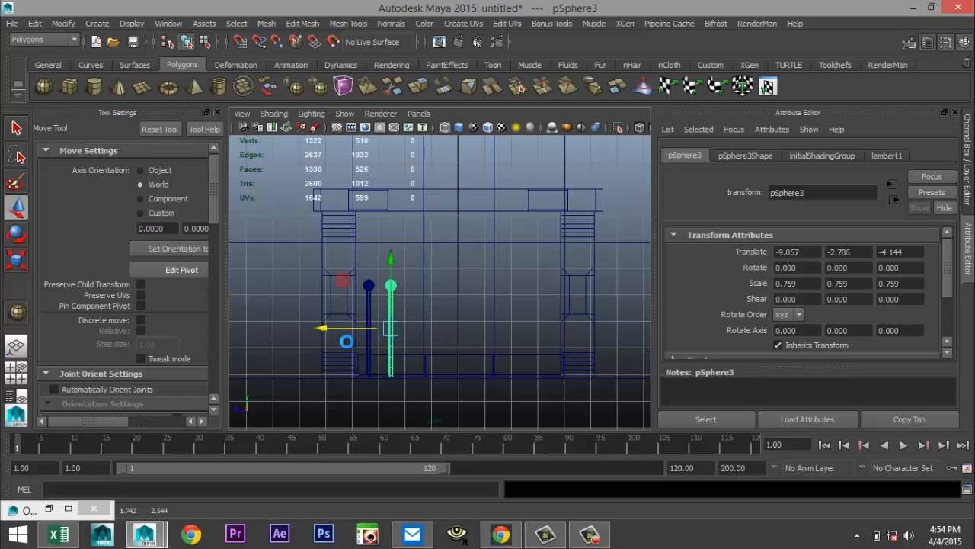
key(shift+d)
key(shift+d)
key(shift+d)
key(shift+d)
key(shift+d)
key(shift+d)
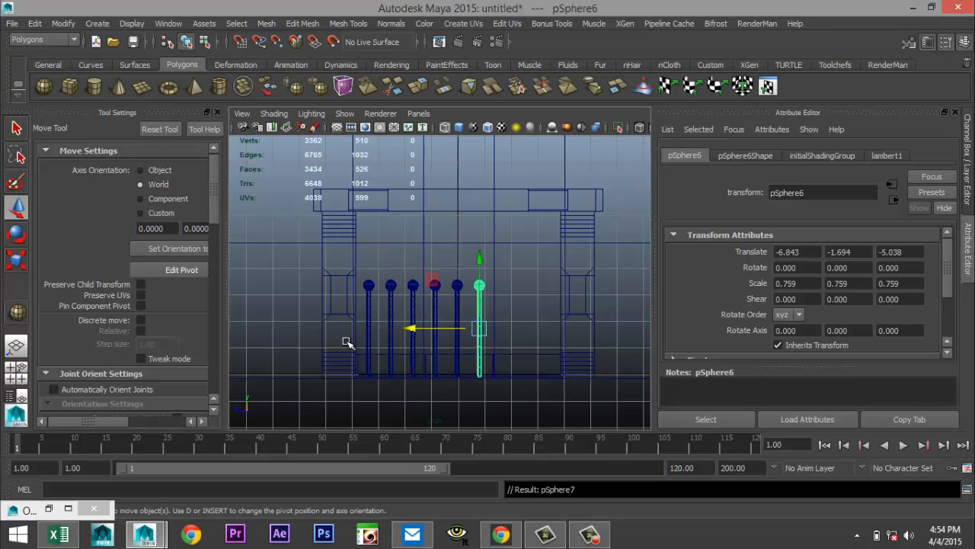
key(shift+d)
key(shift+d)
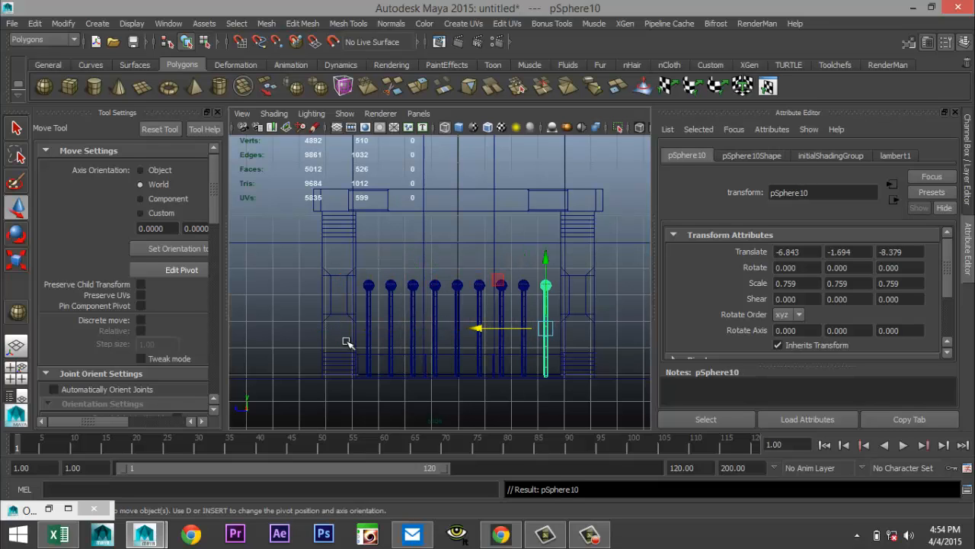
Close the tool settings and show the whole row of bars in the perspective view.
click(15, 369)
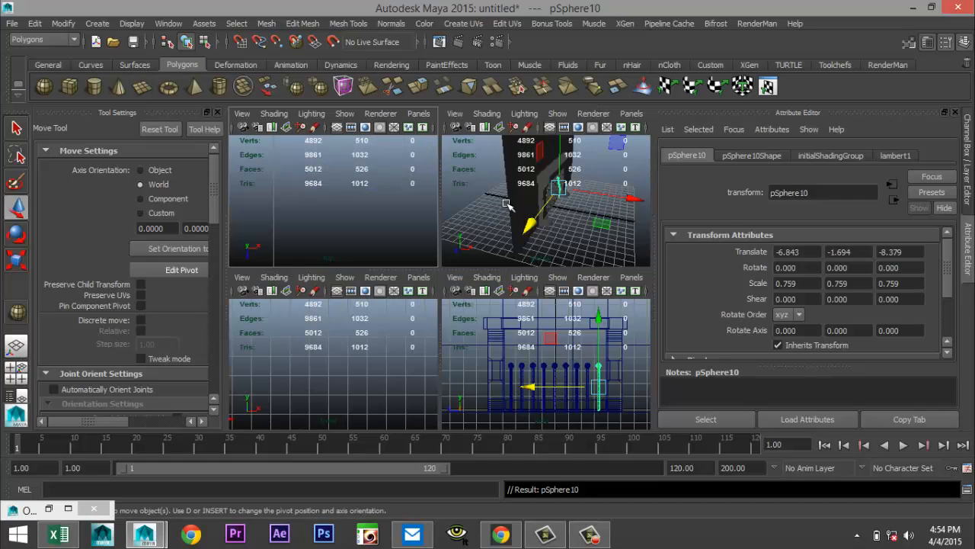
key(space)
key(f)
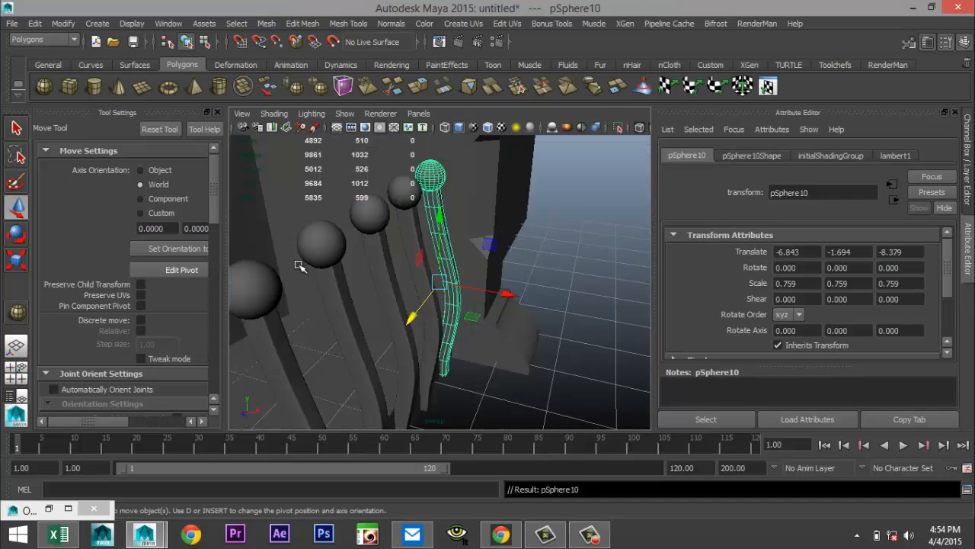
click(218, 112)
alt+drag(355, 272, 324, 361)
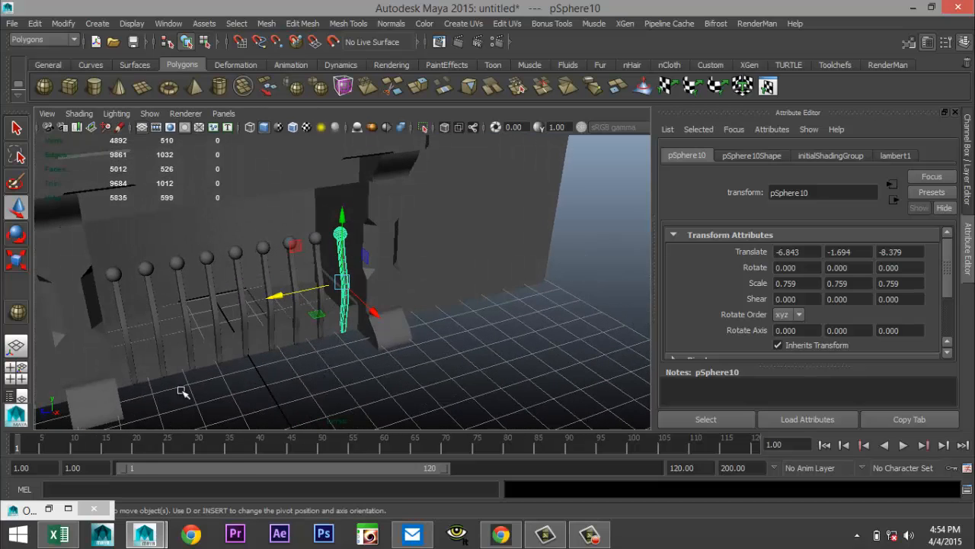
Select all nine bars, scale them uniformly to about 0.47, and lower them to Translate Y about -2.40 on the fireplace floor.
shift+click(123, 335)
shift+click(156, 323)
shift+click(185, 317)
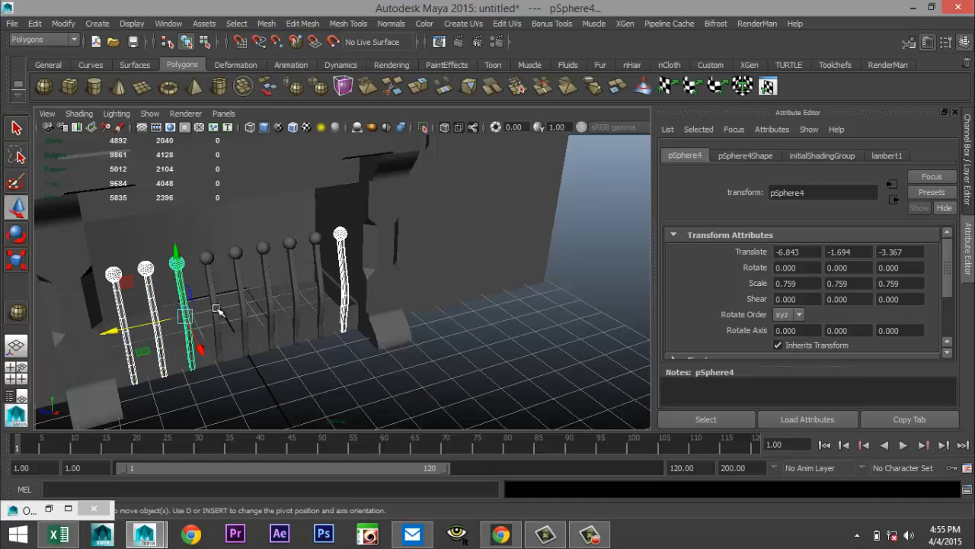
shift+click(216, 311)
shift+click(243, 309)
shift+click(270, 307)
shift+click(296, 301)
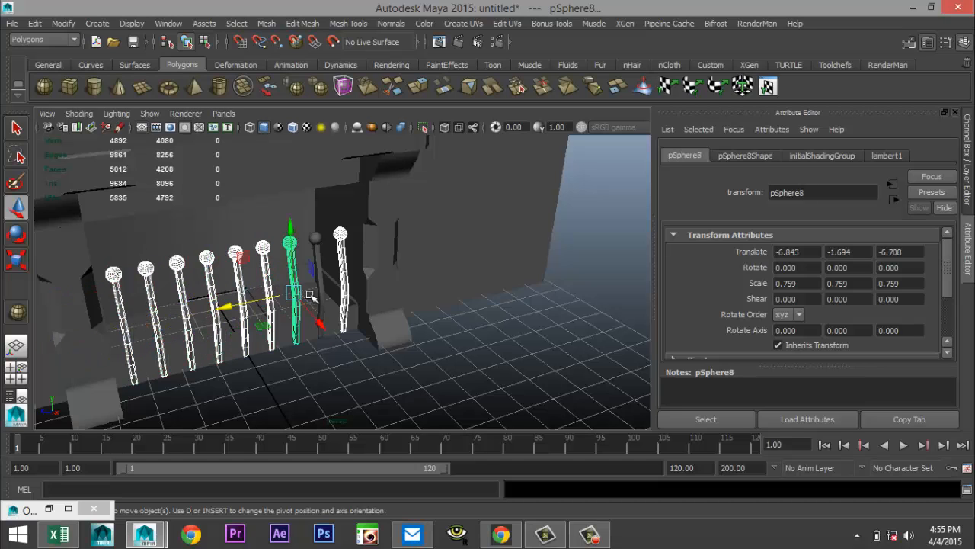
shift+click(318, 291)
alt+drag(324, 301, 321, 279)
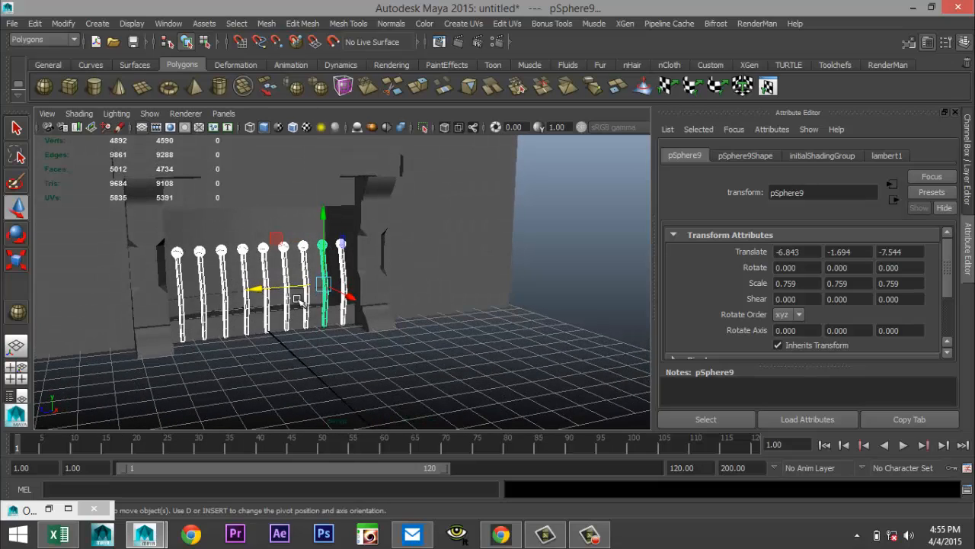
key(r)
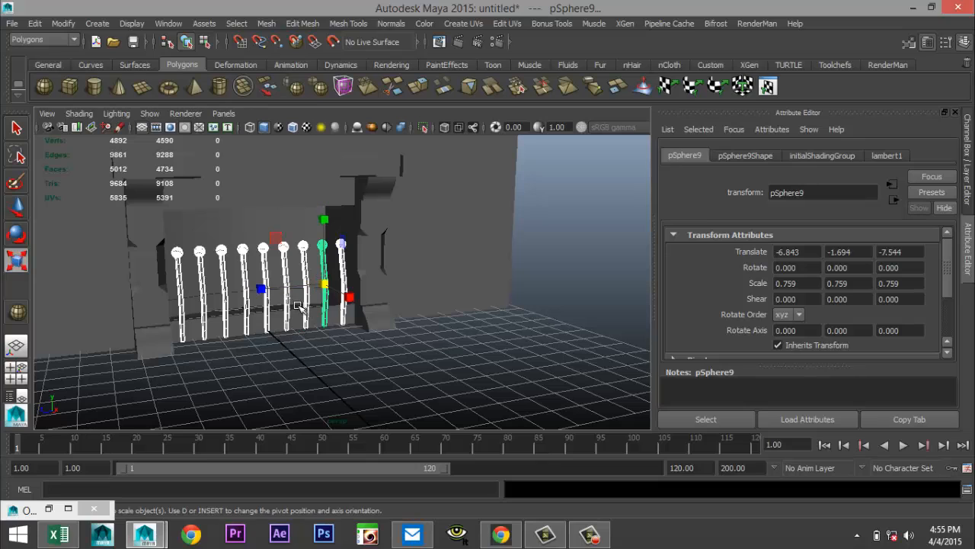
drag(329, 285, 312, 286)
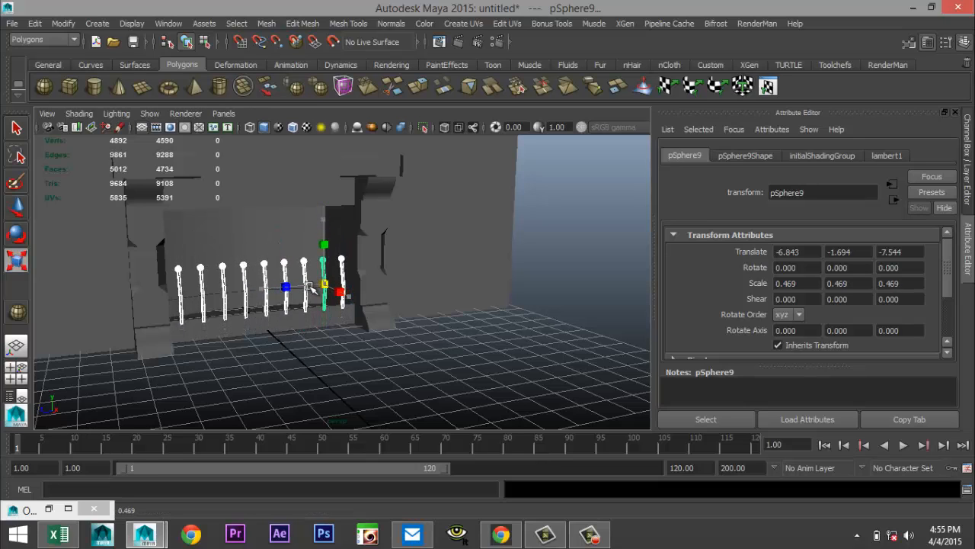
key(w)
drag(323, 216, 325, 233)
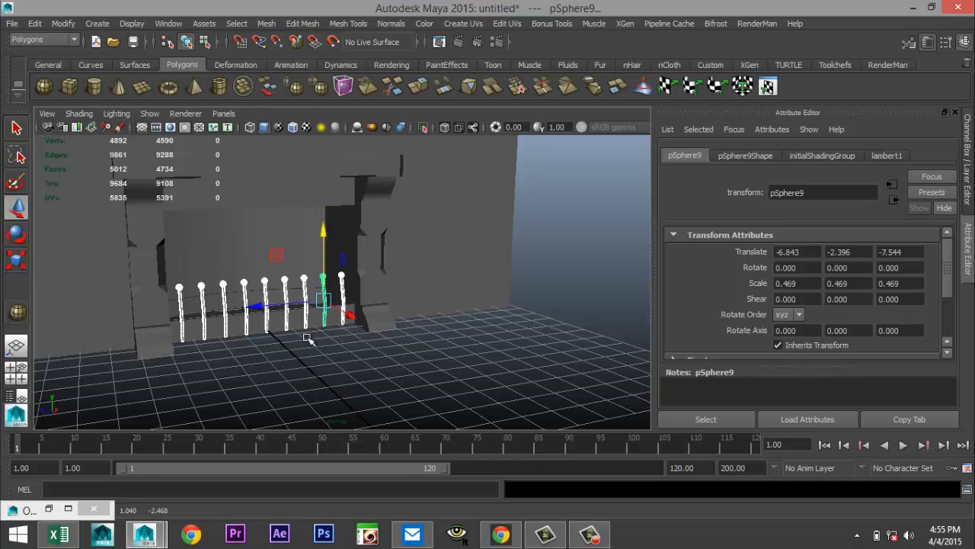
Rotate the nine bars to about -18.17 degrees around Z and shift them along X to the front of the fireplace opening.
alt+drag(306, 337, 362, 366)
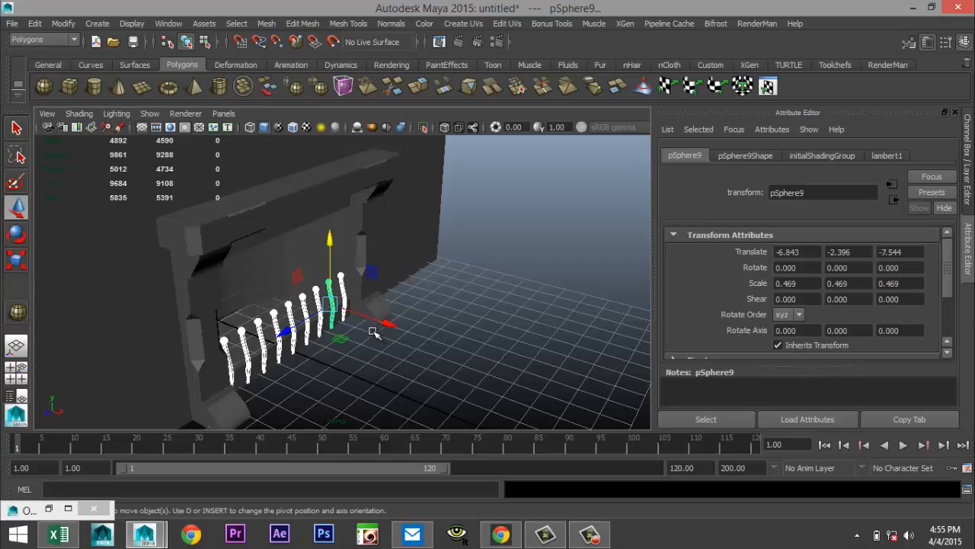
drag(386, 324, 384, 320)
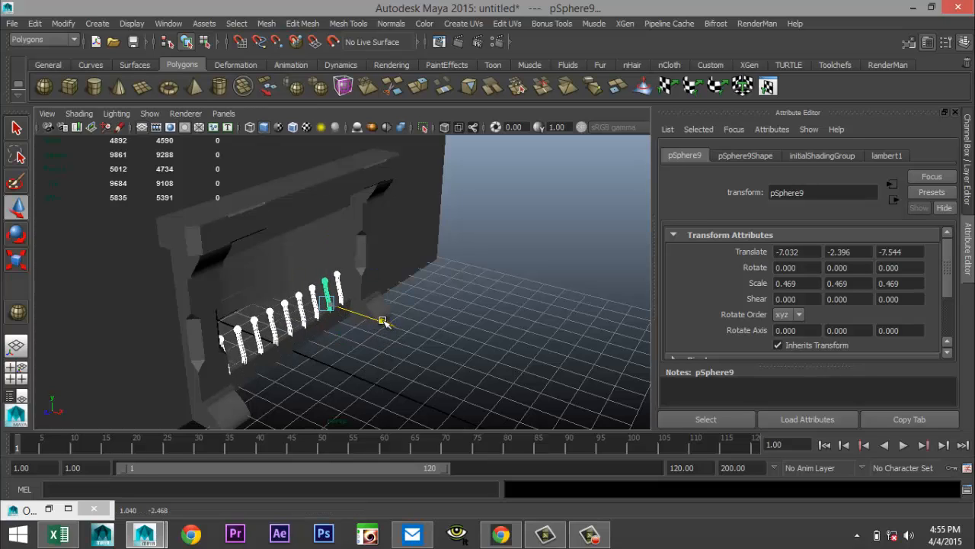
key(e)
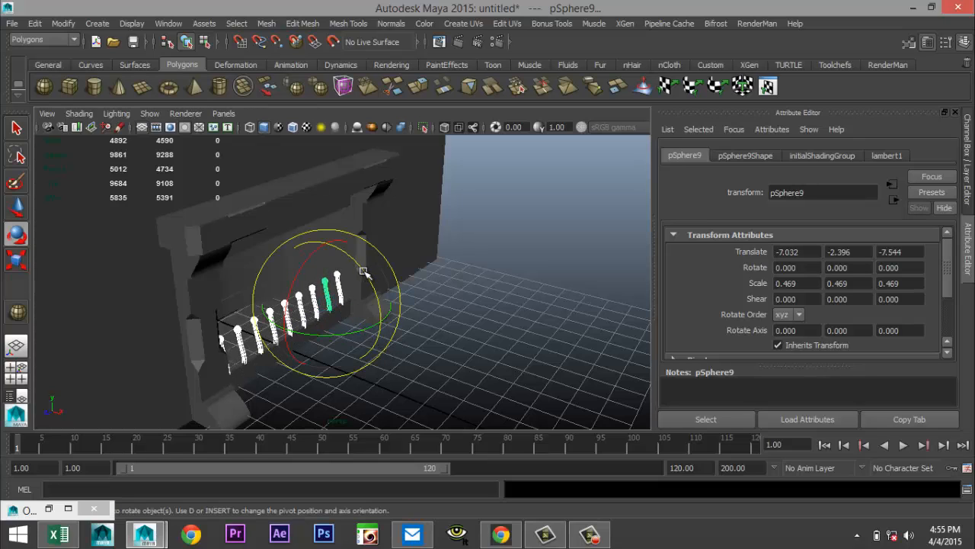
drag(364, 271, 377, 289)
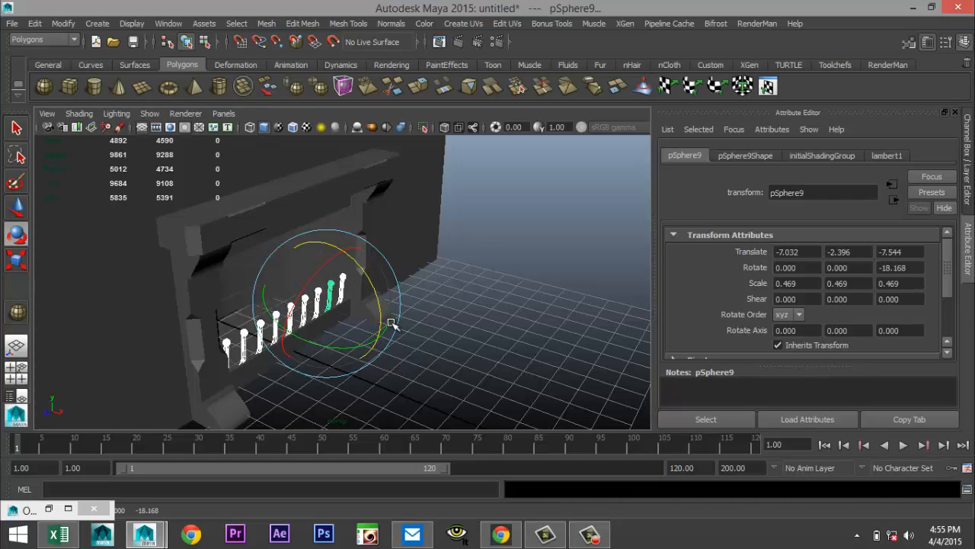
key(w)
drag(384, 323, 396, 327)
click(435, 349)
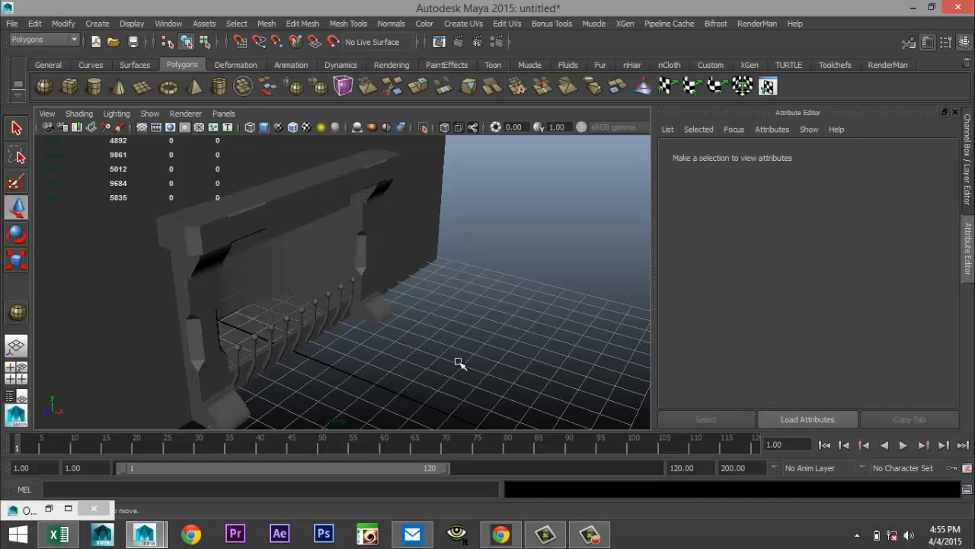
Create a thin polygon slab about 7.34 wide, 0.21 high and 9.42 deep on the floor in front of the fireplace.
scroll(462, 379, down, 3)
scroll(462, 378, up, 4)
alt+drag(408, 385, 347, 364)
scroll(380, 369, down, 3)
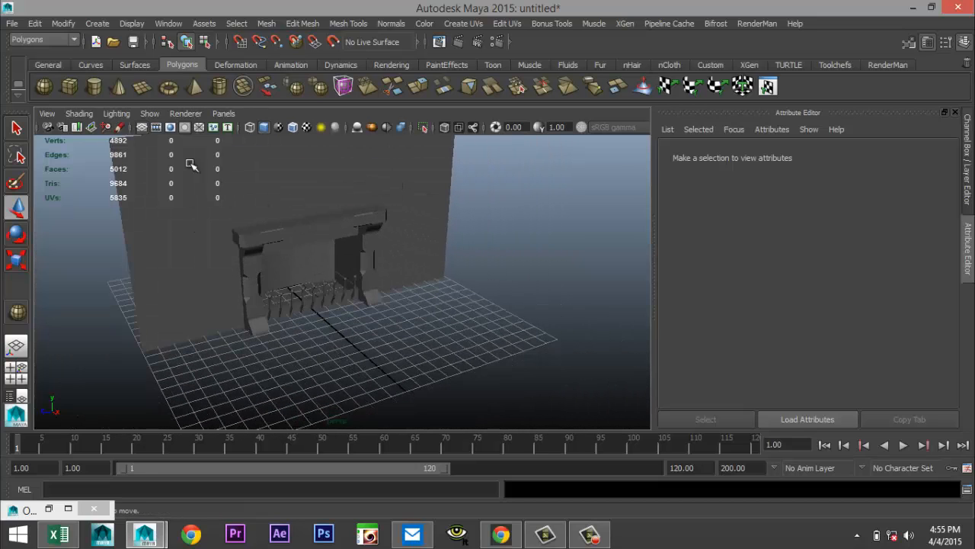
click(69, 86)
drag(296, 381, 500, 403)
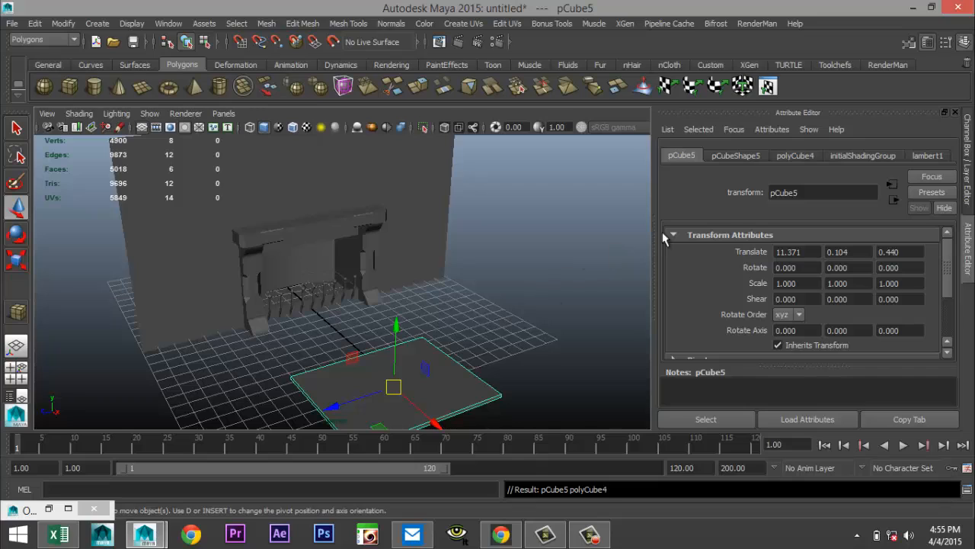
click(736, 156)
click(795, 156)
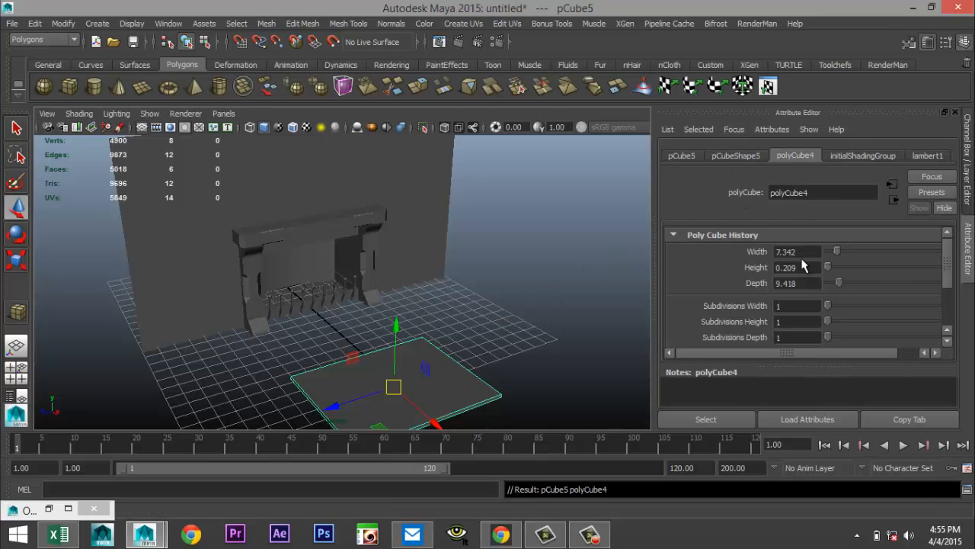
Zero the slab's translation on all three axes, then raise it above the mantel to Translate Y about 9.00.
click(682, 156)
double_click(816, 251)
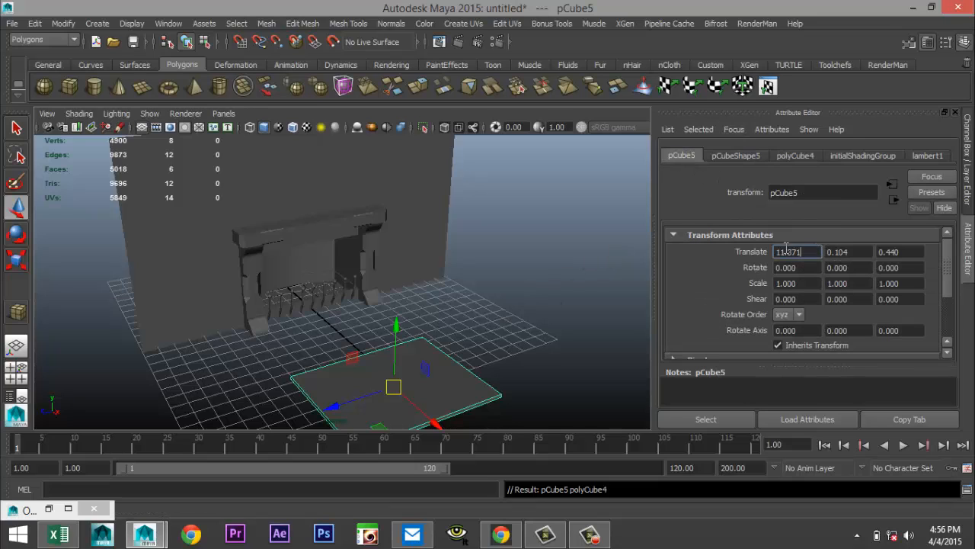
text(0)
key(Tab)
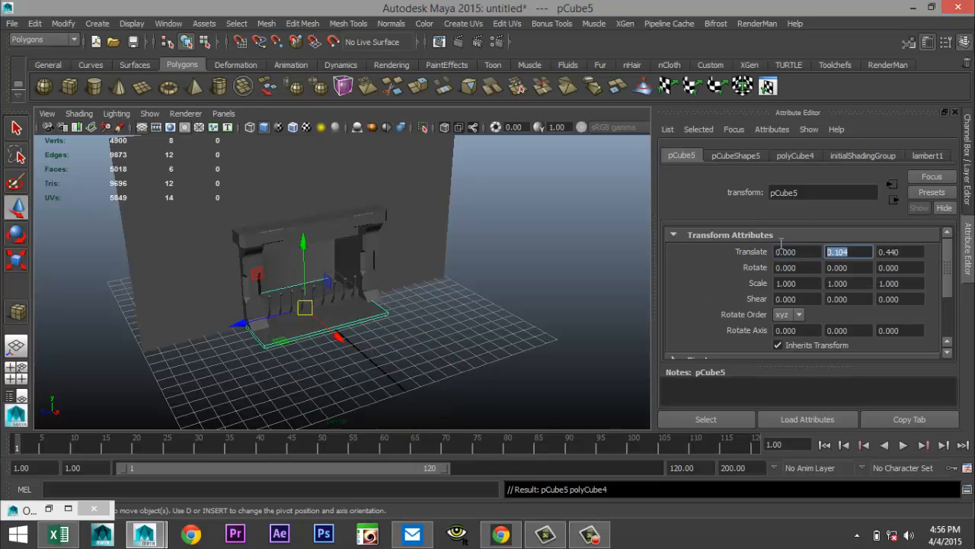
text(0)
click(886, 252)
key(Return)
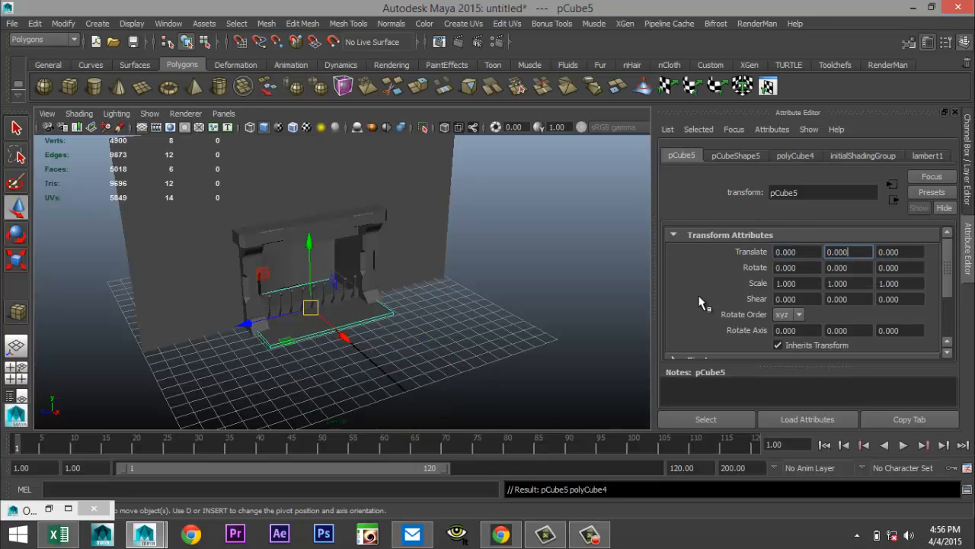
drag(302, 245, 303, 115)
key(e)
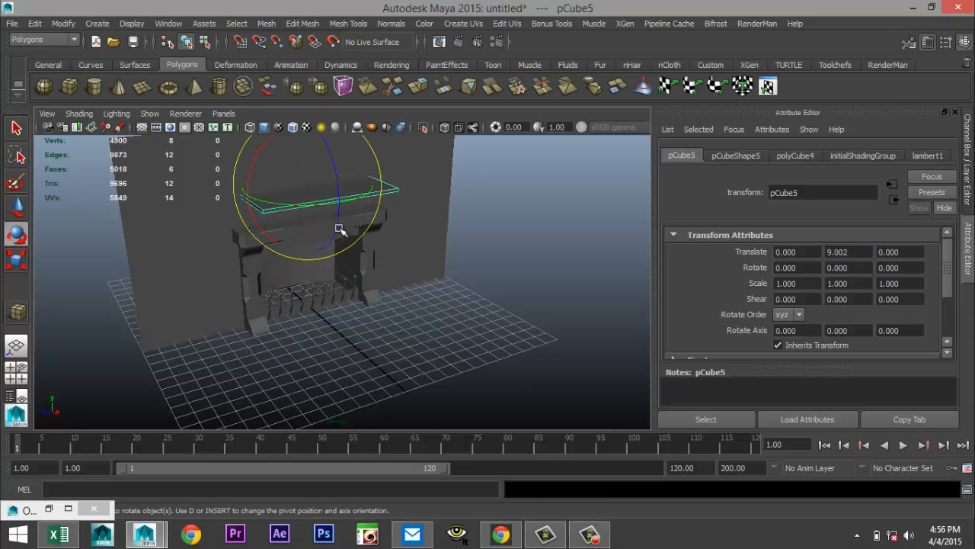
drag(336, 219, 317, 137)
key(ctrl+z)
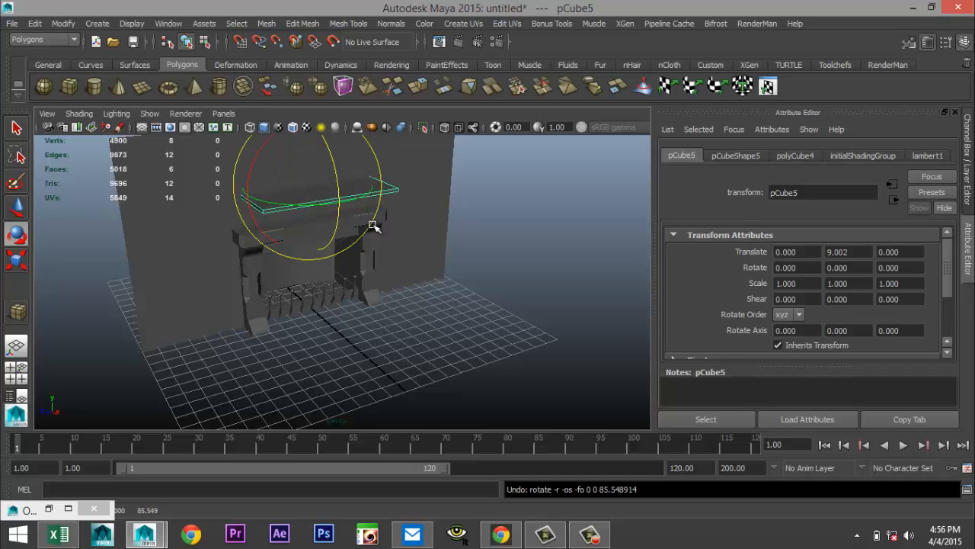
Move the slab along X, out in front of the wall, to Translate X about 13.34.
key(w)
drag(340, 204, 476, 323)
Extrude the slab's top face and scale it uniformly to about 0.94 to form a narrow frame border.
right_drag(484, 245, 478, 263)
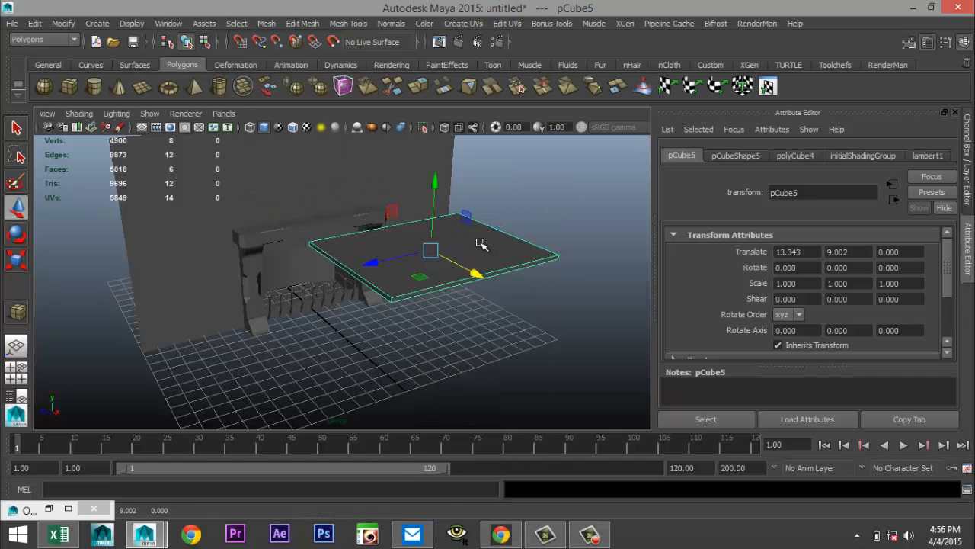
click(470, 244)
click(302, 24)
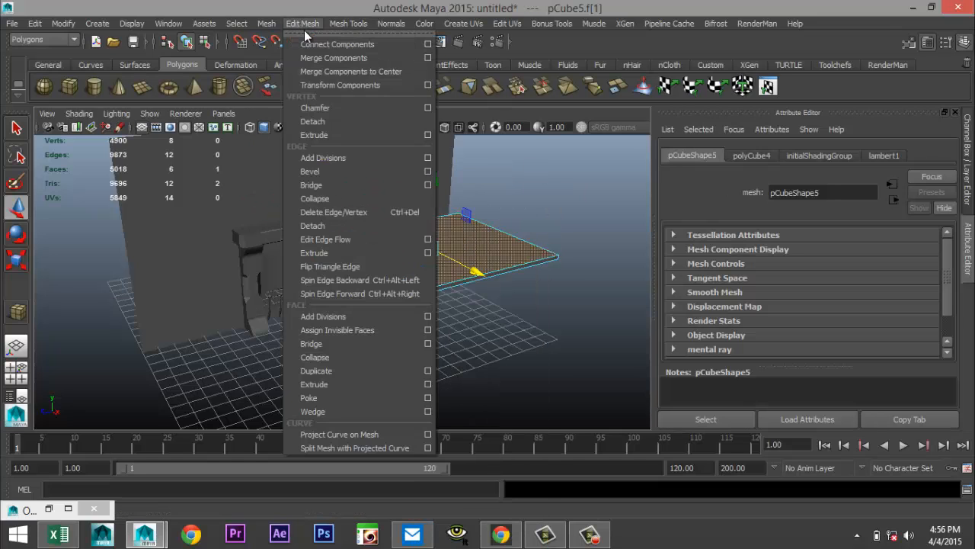
click(342, 384)
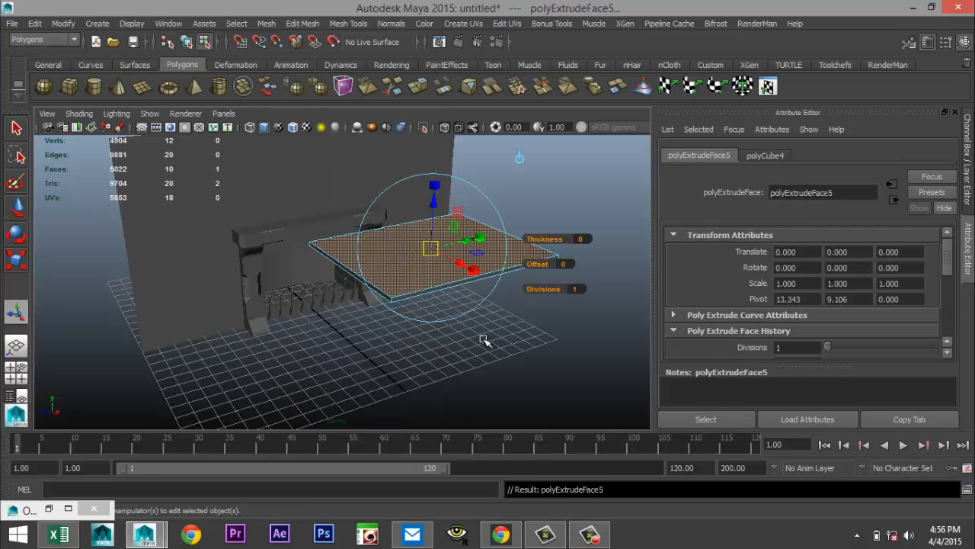
key(r)
drag(432, 247, 425, 247)
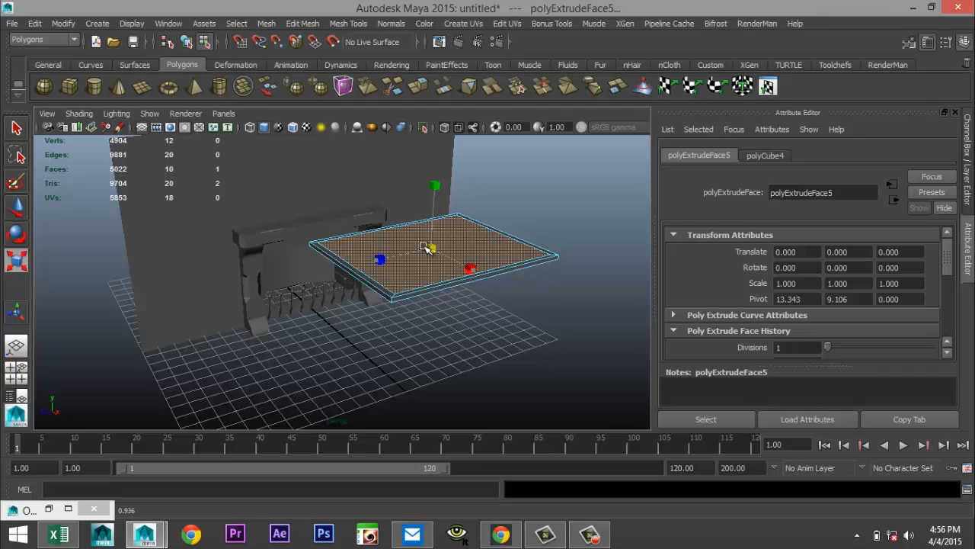
Extrude the inner face again and lower it slightly to Y about 8.91 for a recess, then reselect the whole slab.
key(ctrl+e)
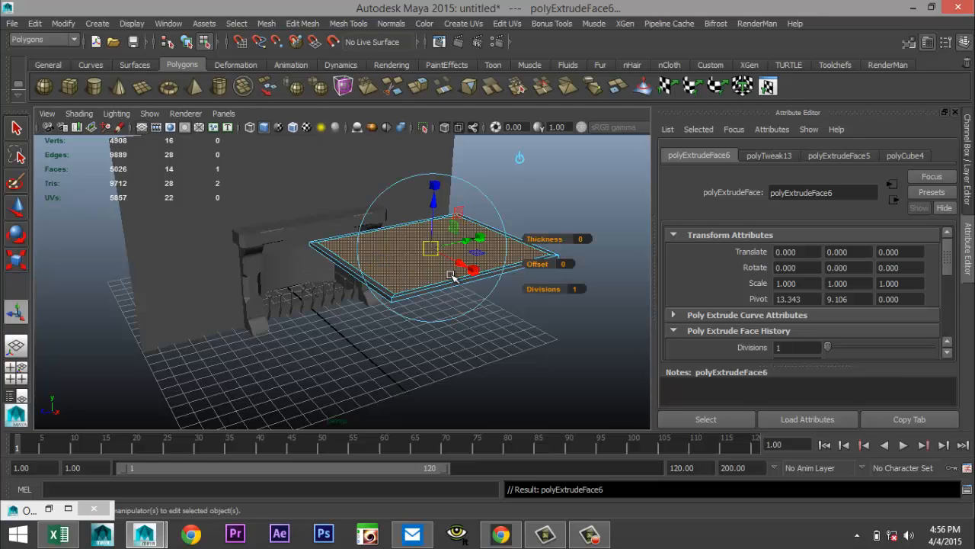
key(w)
drag(433, 180, 439, 187)
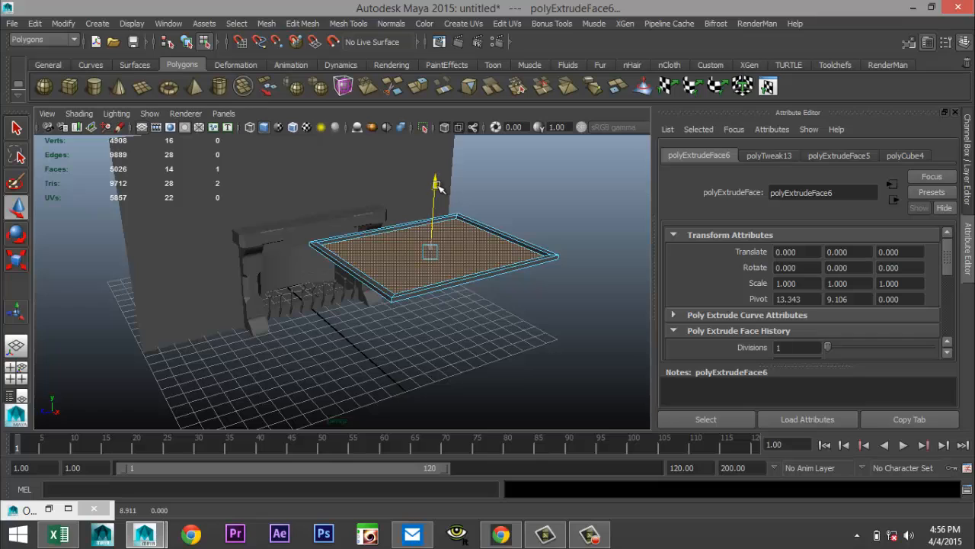
right_drag(507, 247, 545, 192)
click(509, 259)
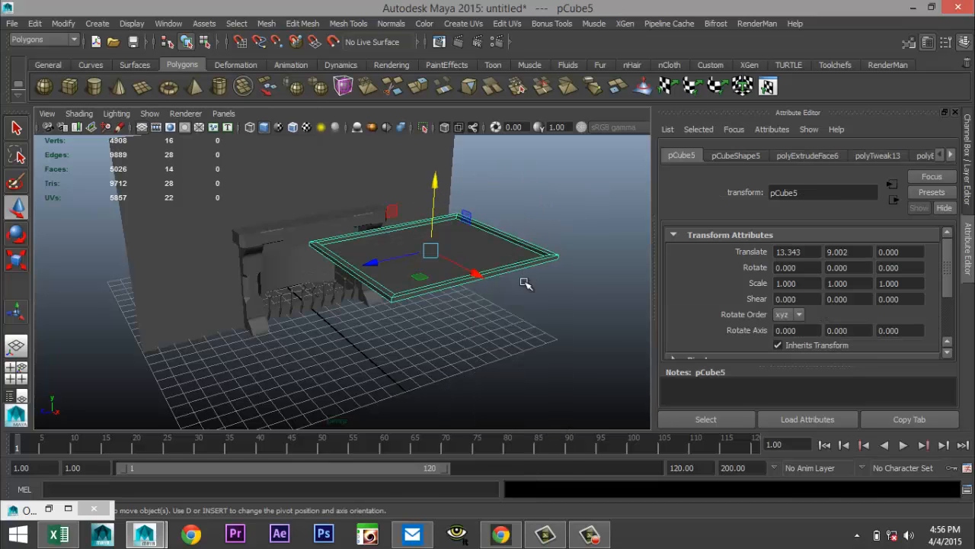
Rotate the picture frame upright to about -89.03 degrees around Z and move it against the wall at Translate X about 0.31.
key(e)
drag(461, 215, 461, 308)
alt+drag(332, 358, 453, 352)
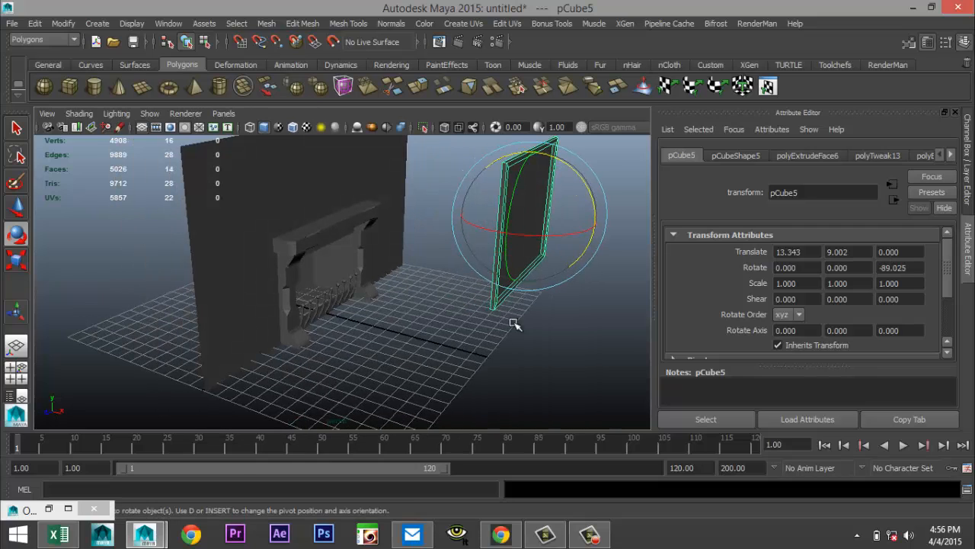
key(w)
drag(597, 225, 383, 192)
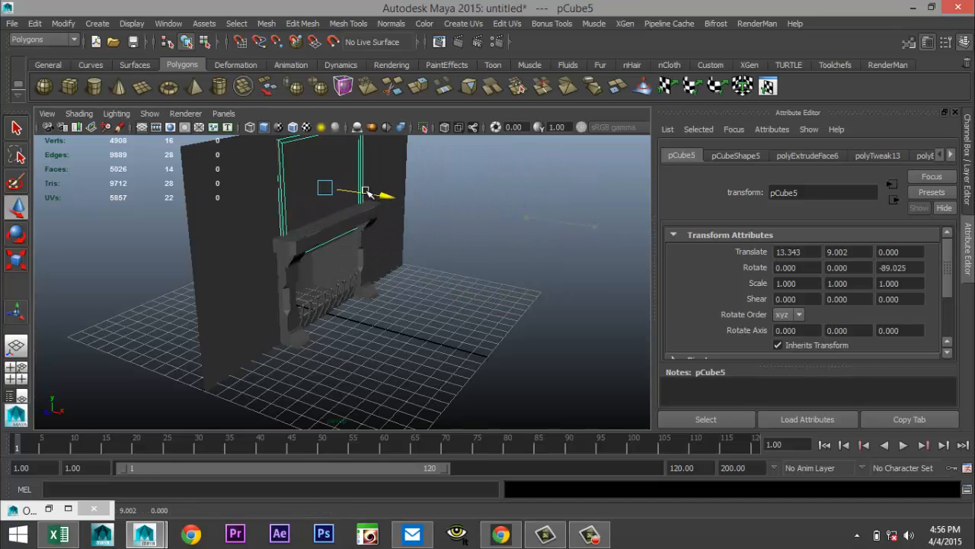
In the side view, scale the frame uniformly to about 0.65 and raise it above the mantel to Translate Y about 10.04.
click(16, 370)
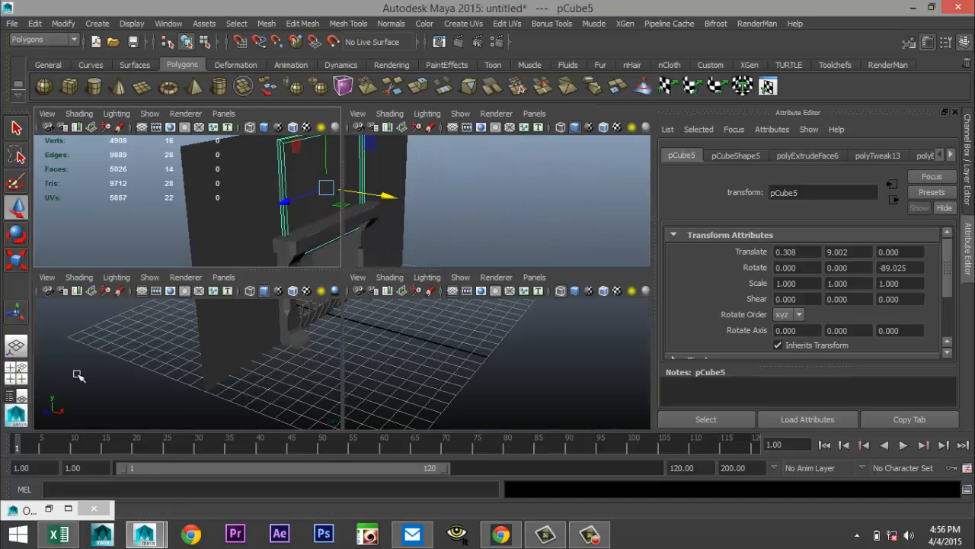
key(space)
key(f)
scroll(479, 376, down, 3)
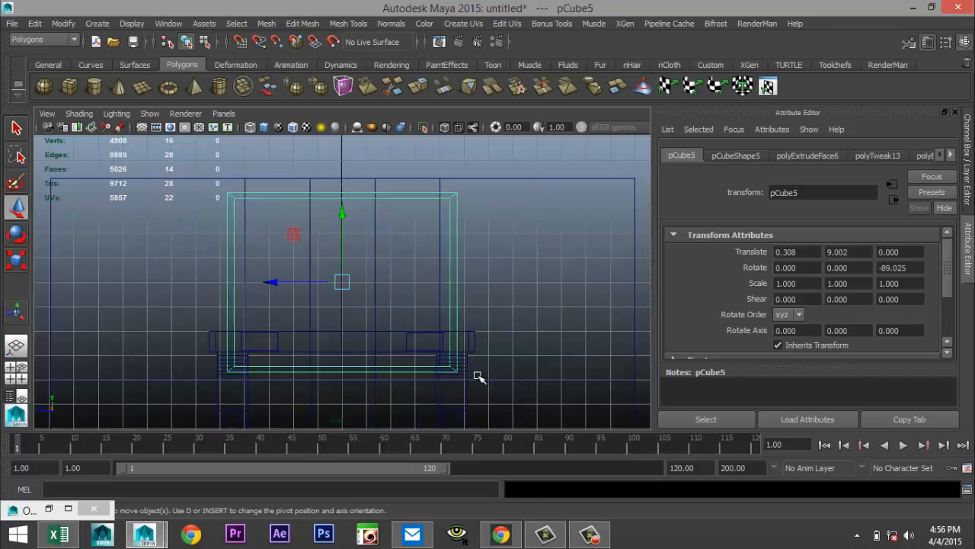
key(r)
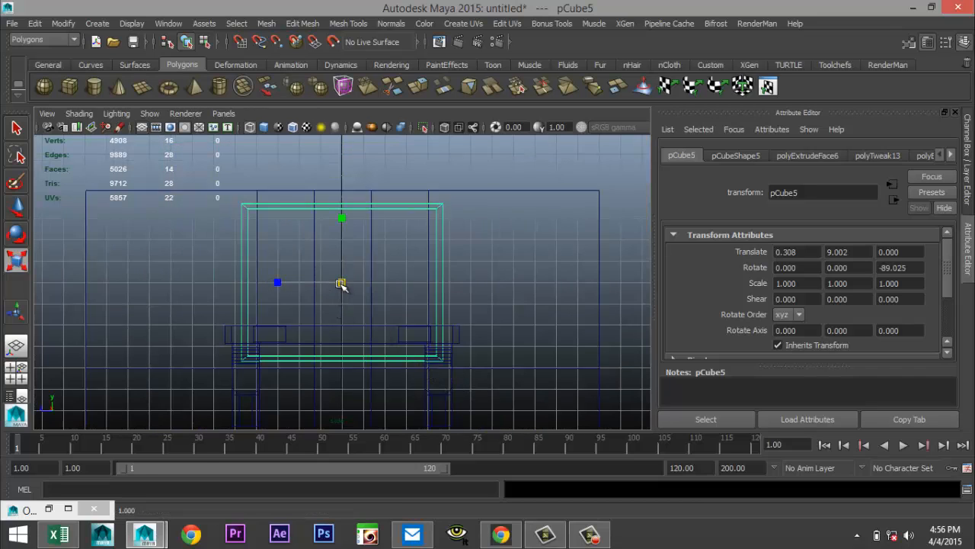
drag(342, 282, 298, 284)
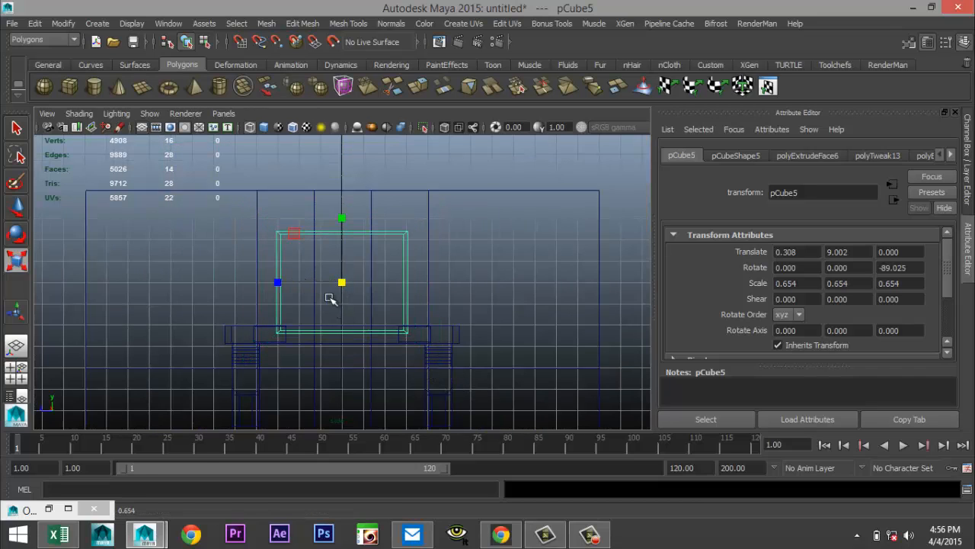
key(w)
drag(342, 217, 348, 200)
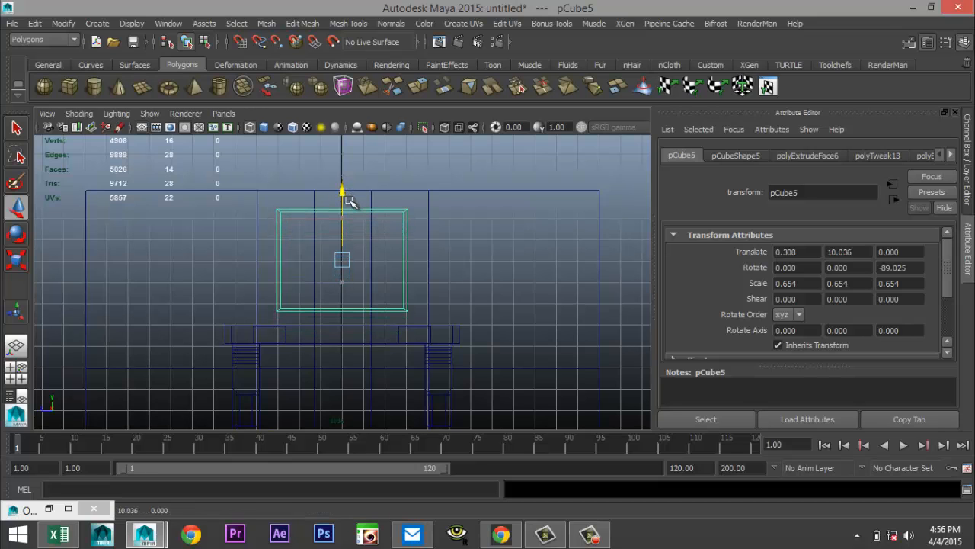
In the perspective view, tilt the frame away from the wall at its upper edge to about -93.50 degrees around Z.
click(18, 373)
key(space)
key(f)
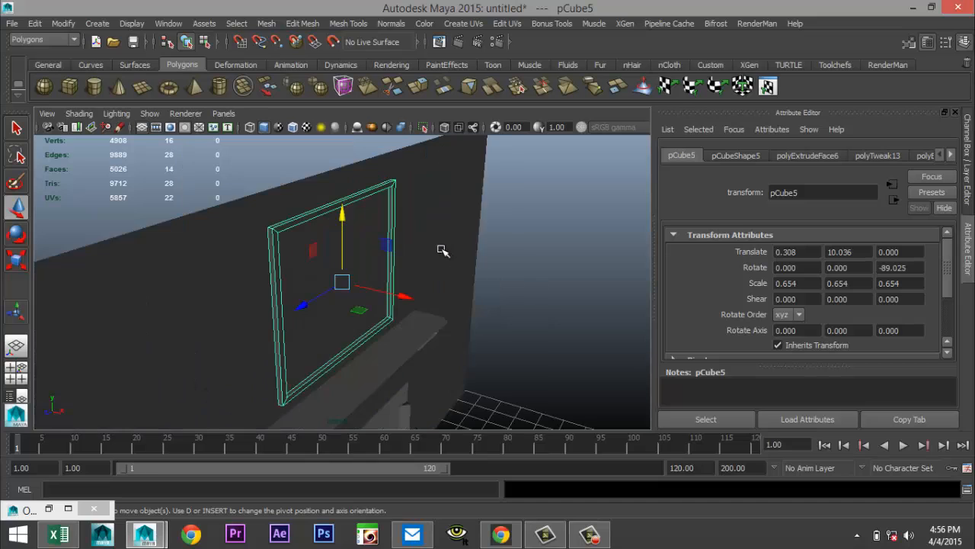
alt+drag(442, 250, 450, 327)
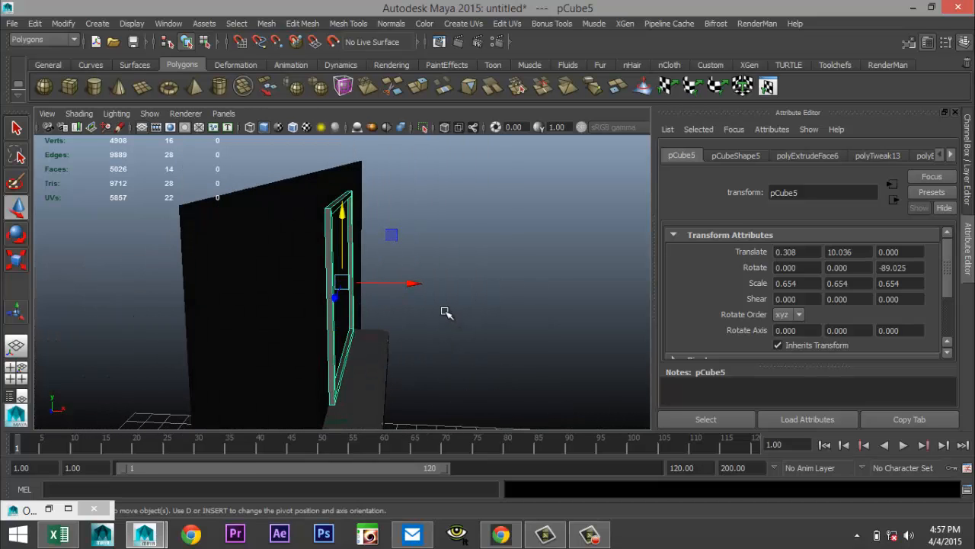
key(e)
drag(394, 245, 399, 252)
alt+drag(432, 310, 381, 312)
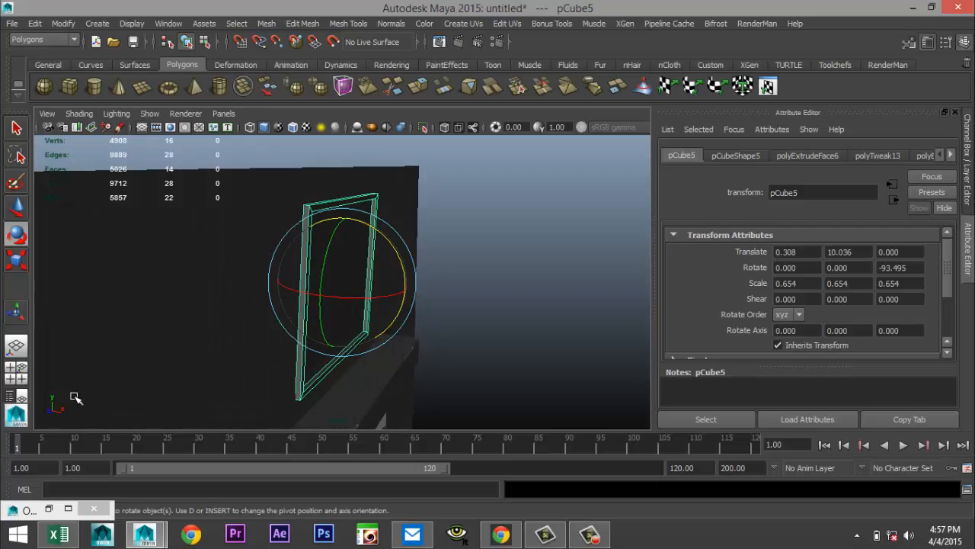
Examine the tilted frame's placement against the wall and mantel in the orthographic and perspective views.
click(16, 372)
key(space)
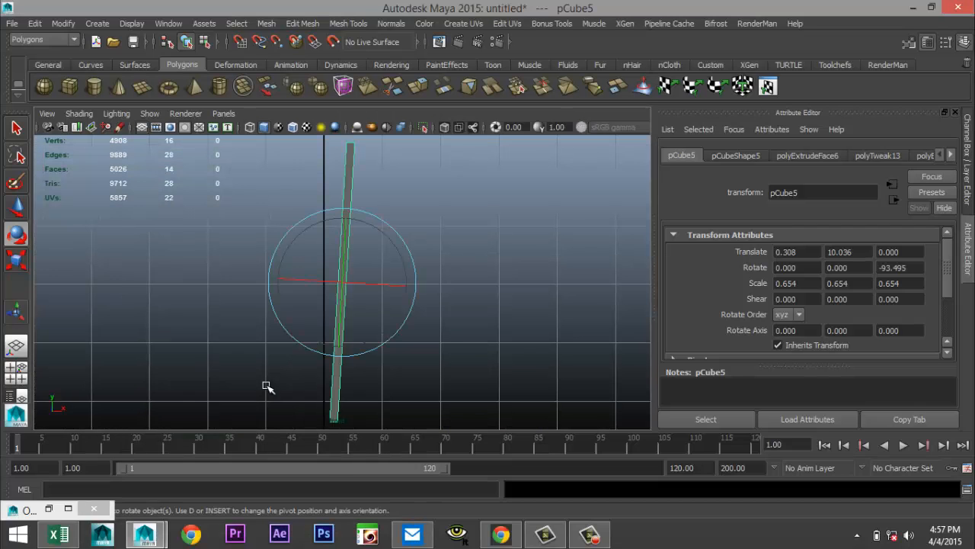
scroll(312, 383, down, 5)
scroll(320, 382, up, 3)
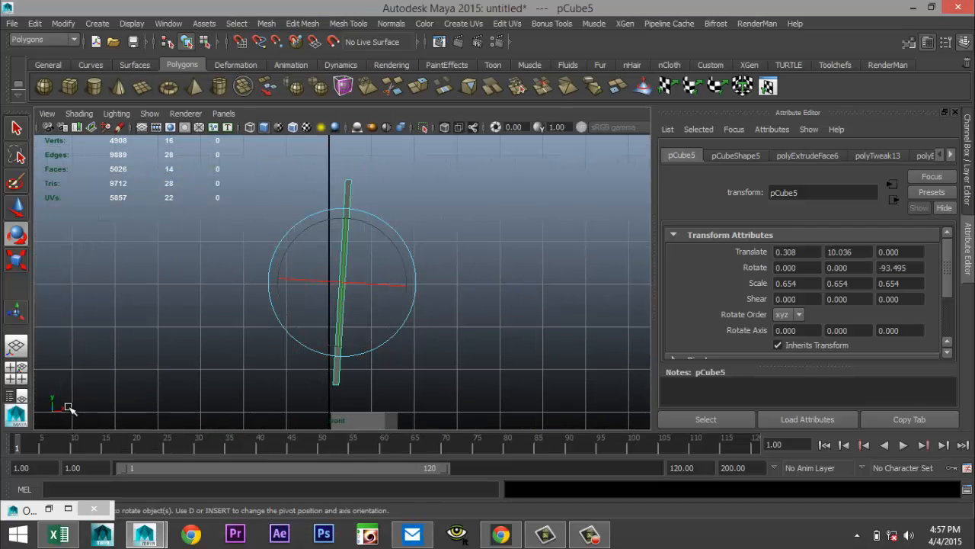
click(17, 378)
key(space)
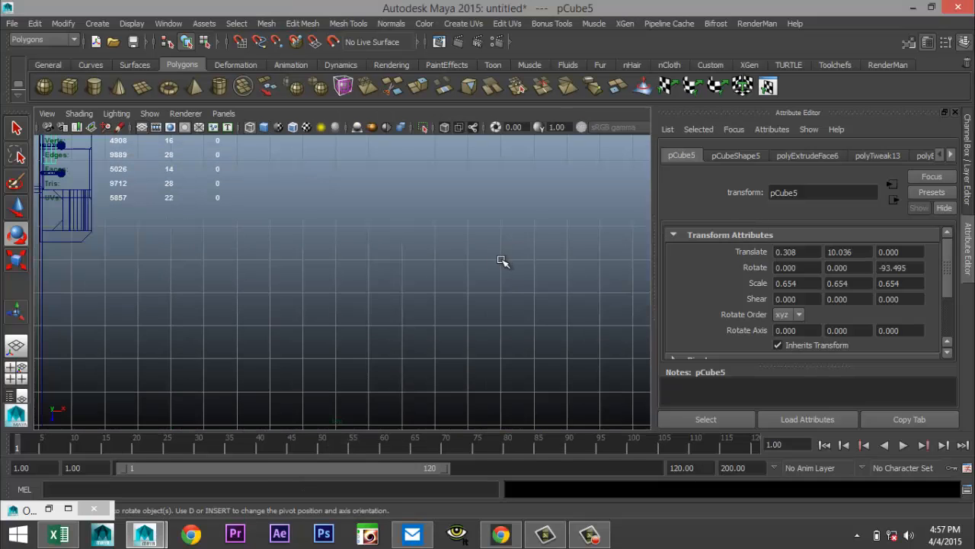
click(23, 376)
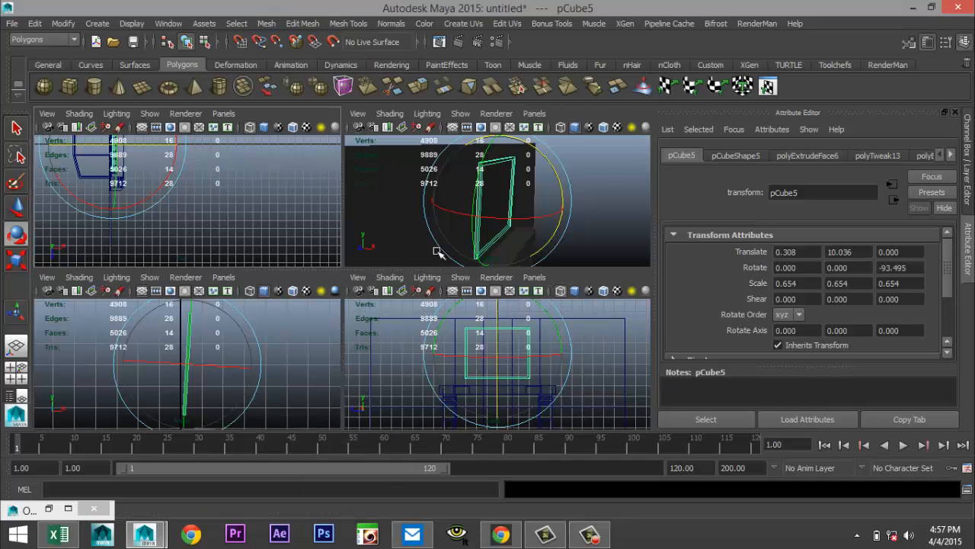
key(space)
scroll(489, 333, up, 2)
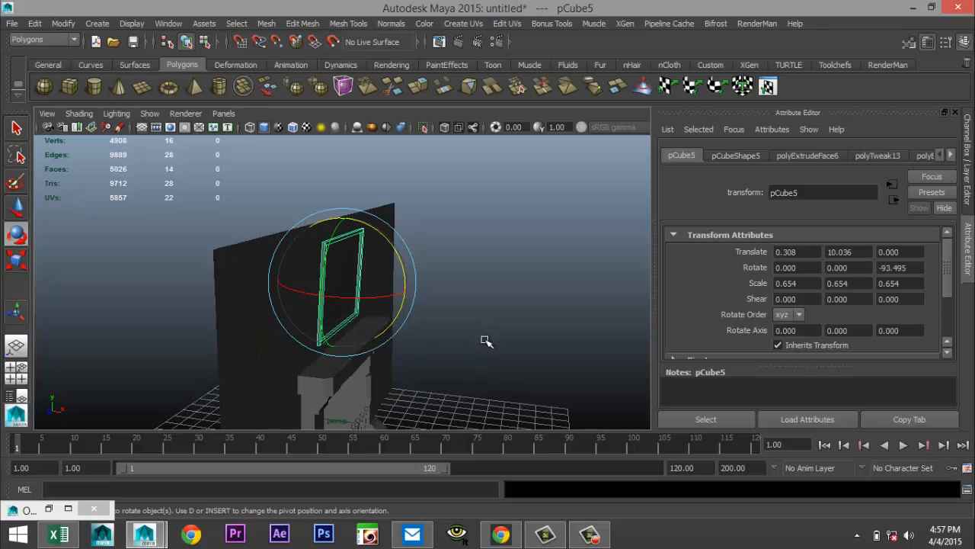
alt+drag(490, 365, 434, 395)
alt+middle_drag(434, 395, 406, 297)
alt+drag(405, 297, 342, 357)
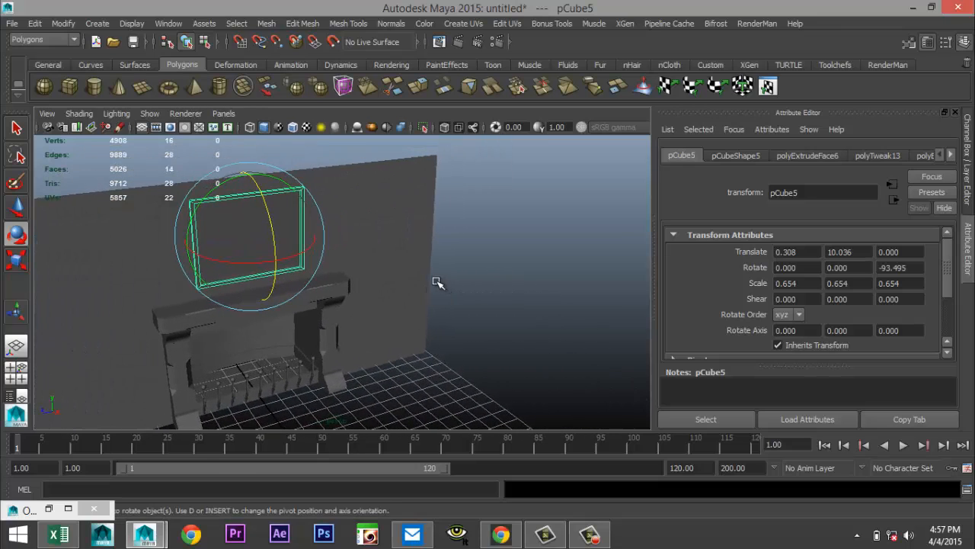
Put the wall plane in edge selection mode and try to select its outer border edges.
right_drag(435, 217, 435, 174)
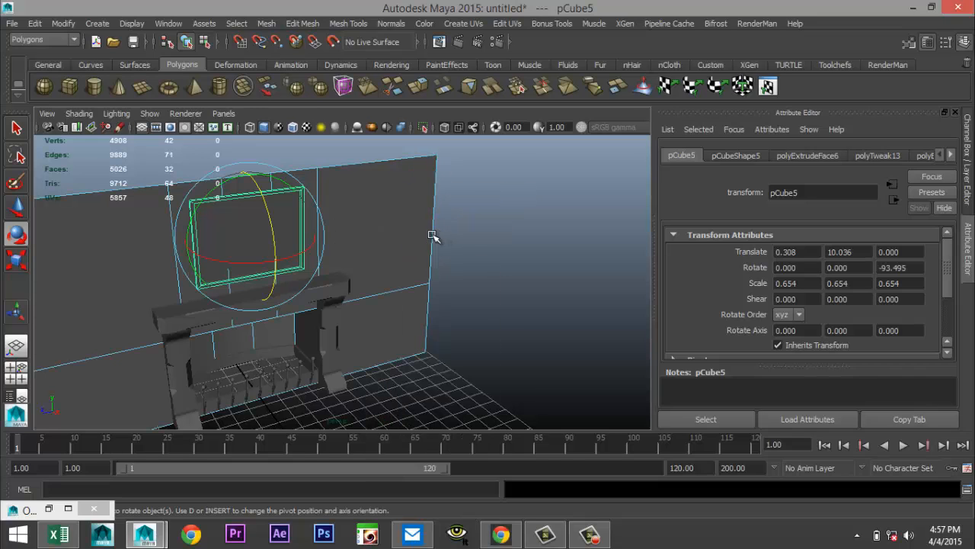
click(431, 236)
shift+click(424, 329)
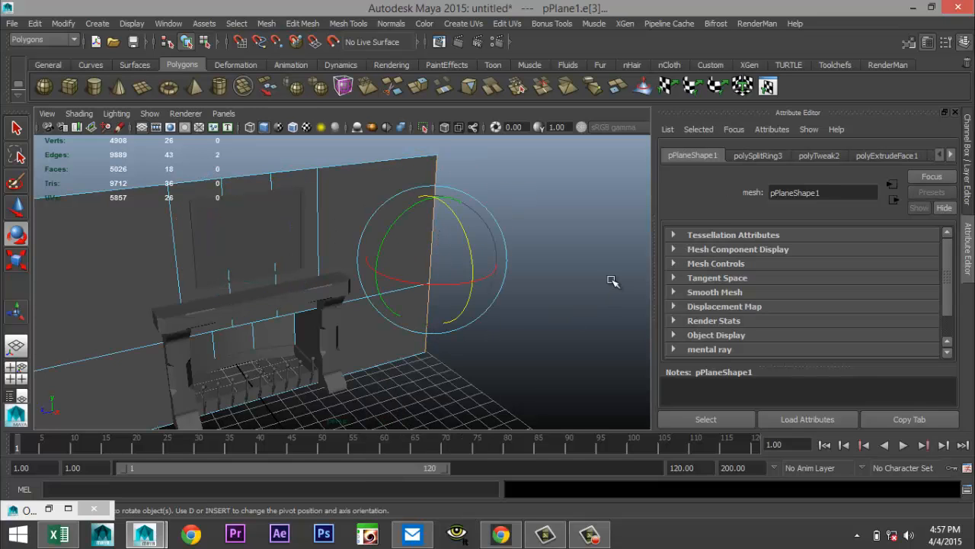
shift+double_click(389, 367)
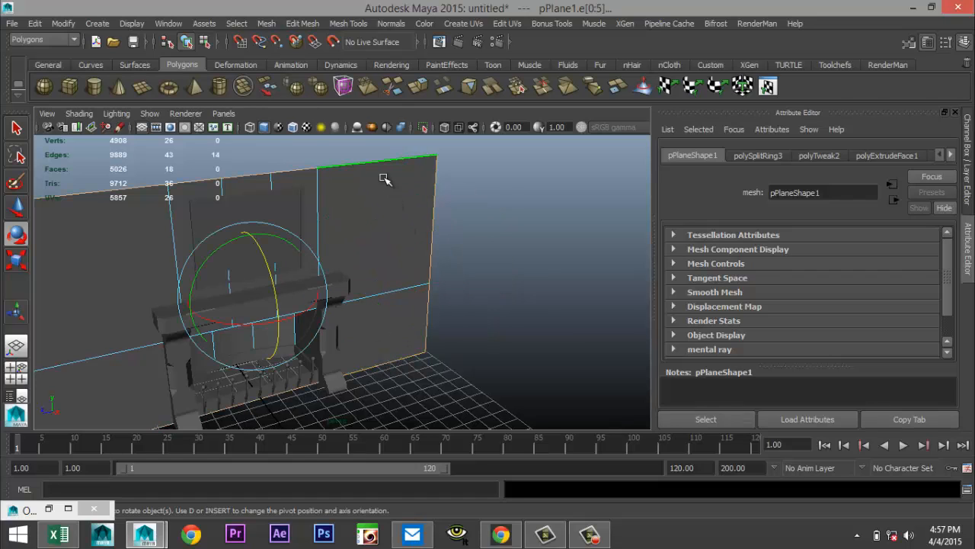
scroll(438, 301, down, 3)
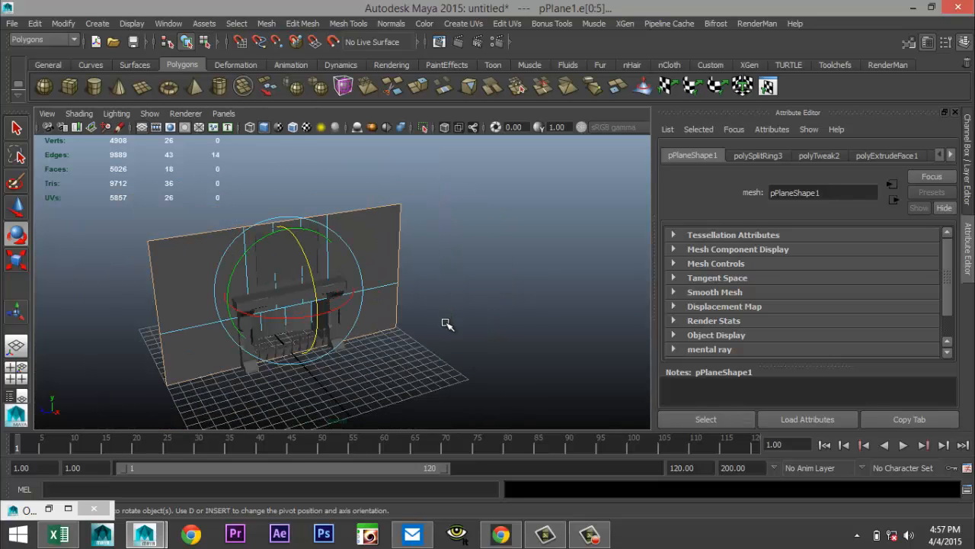
scroll(447, 324, up, 2)
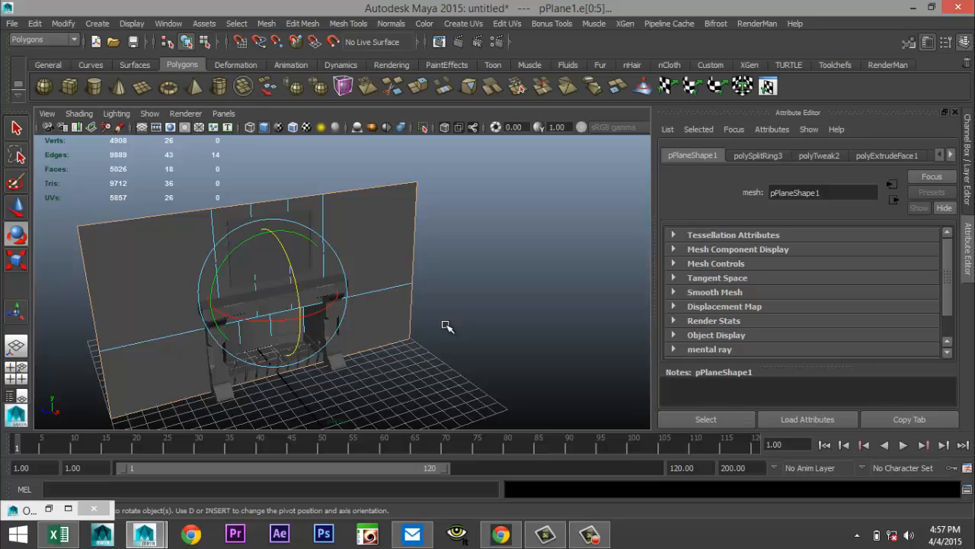
click(504, 294)
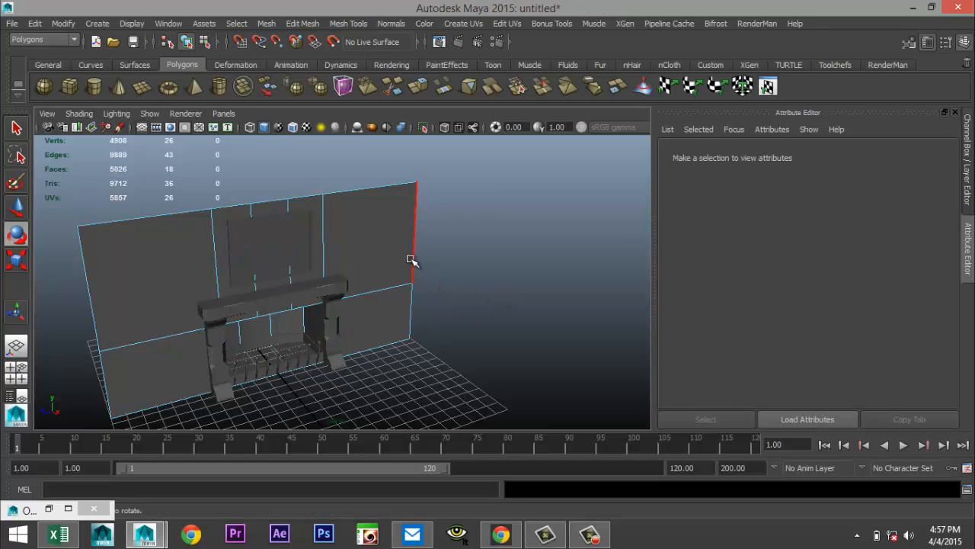
Select the two vertical border edges at the wall's far side and the five border edges along its base.
click(411, 262)
shift+click(409, 335)
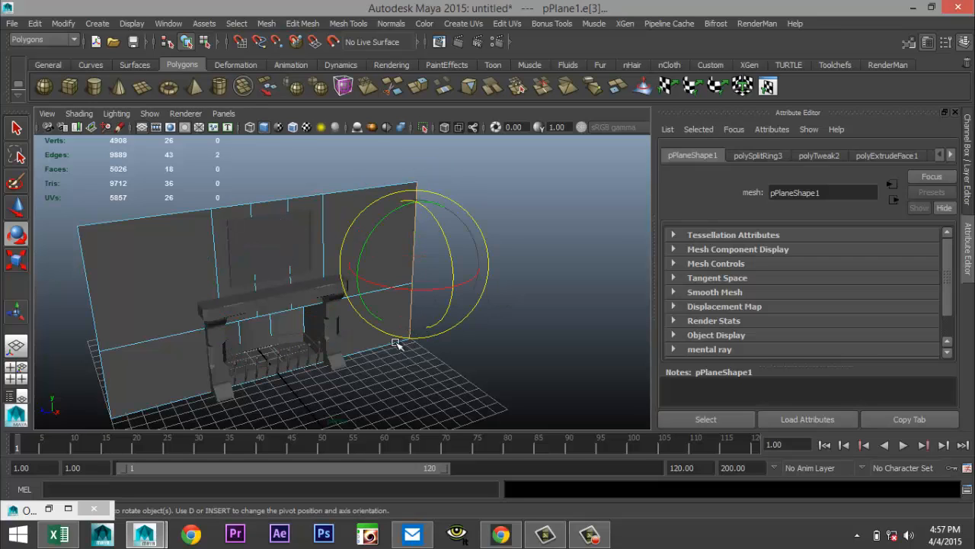
shift+click(320, 367)
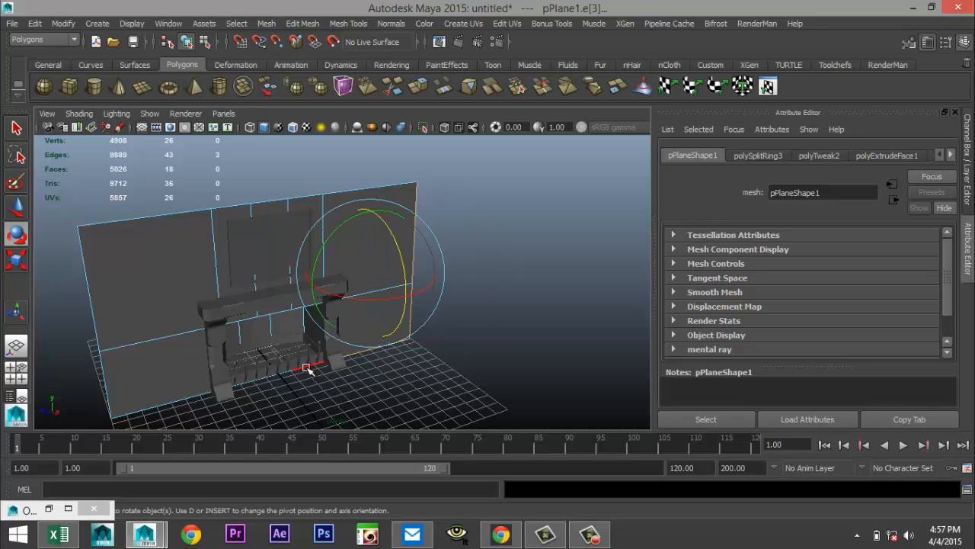
shift+click(305, 368)
shift+click(285, 374)
shift+click(241, 386)
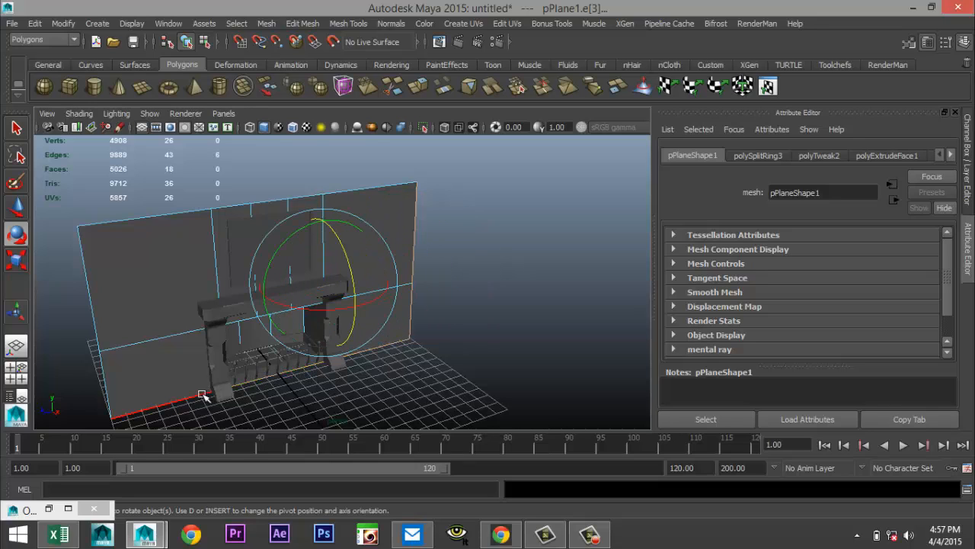
shift+click(202, 395)
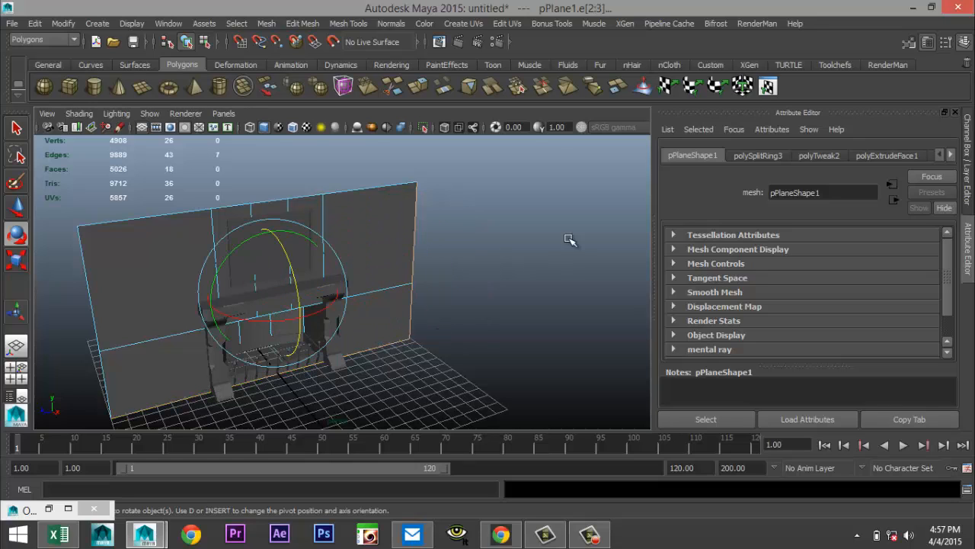
Extrude the selected border edges and move them away from the fireplace wall along X to form a side wall and floor.
click(301, 24)
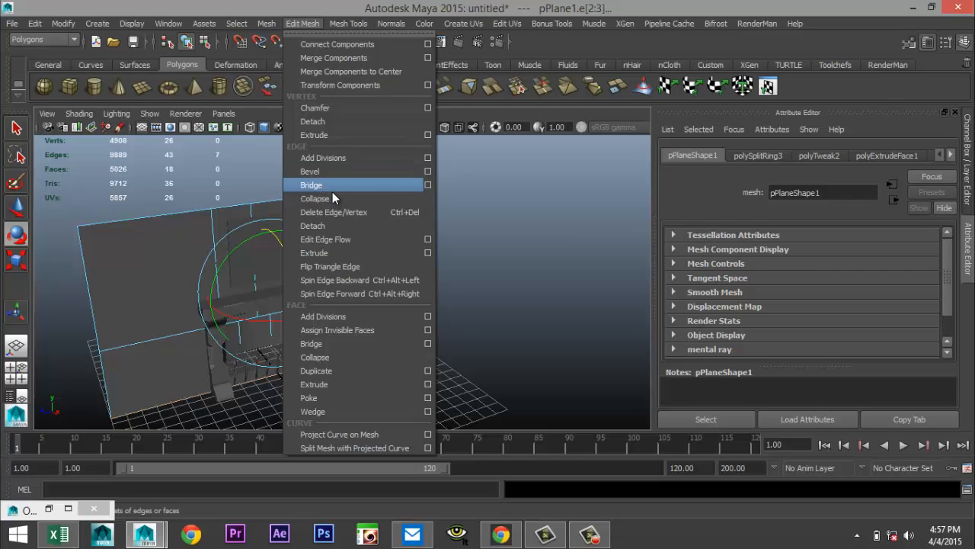
click(332, 256)
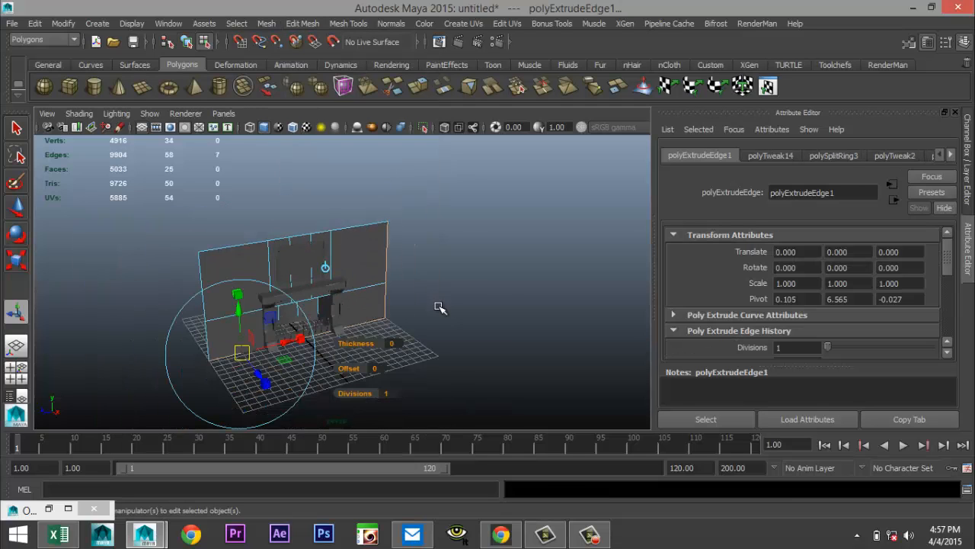
key(w)
drag(335, 316, 459, 407)
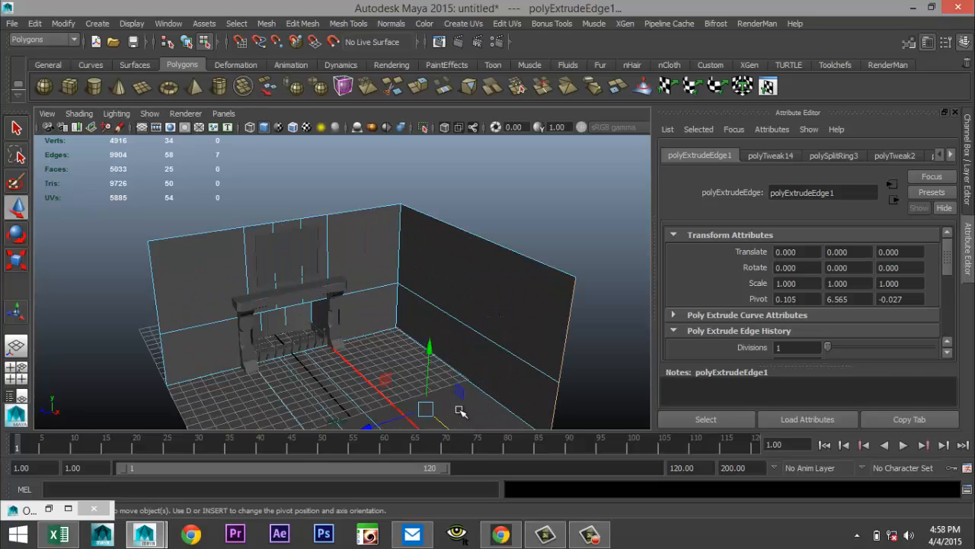
Insert two edge loops across the new side wall and floor, then scale them slightly farther apart along X.
alt+drag(351, 385, 396, 373)
click(349, 24)
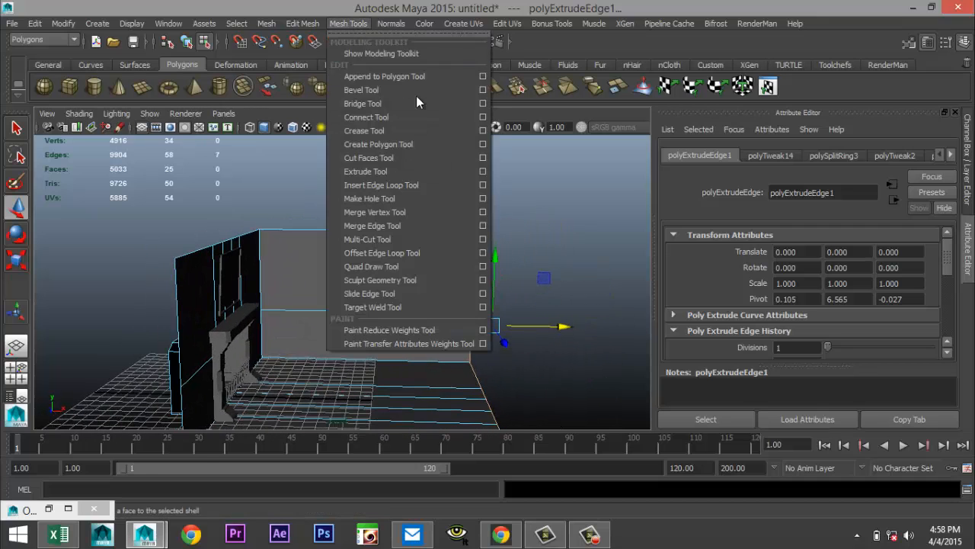
click(483, 185)
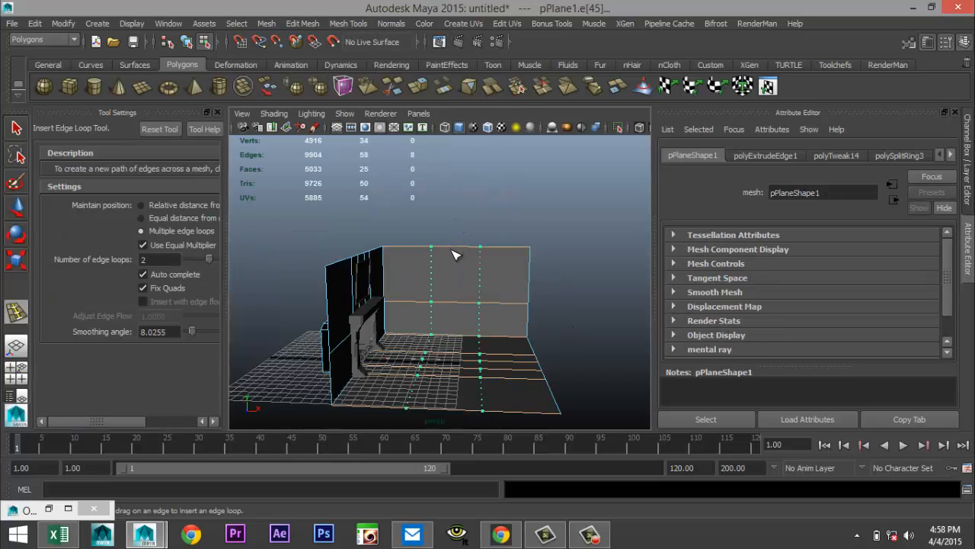
drag(453, 255, 455, 261)
key(r)
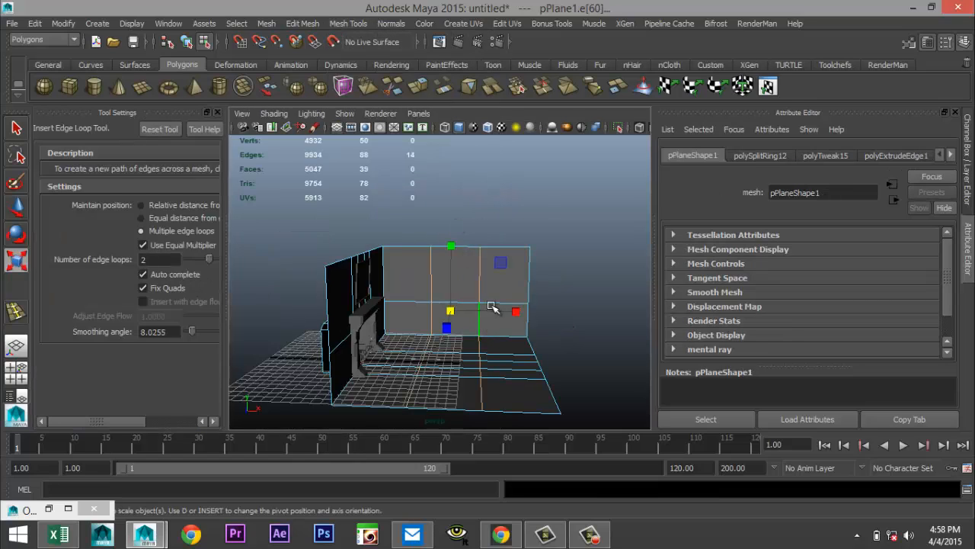
drag(518, 314, 543, 318)
key(q)
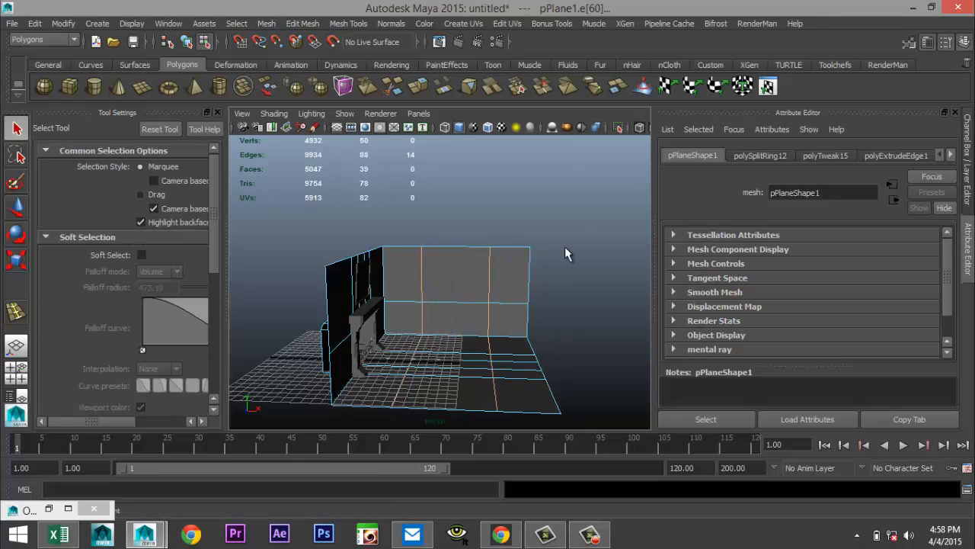
Insert a horizontal edge loop around the upper half of both walls, using the equal distance from edge setting.
click(350, 24)
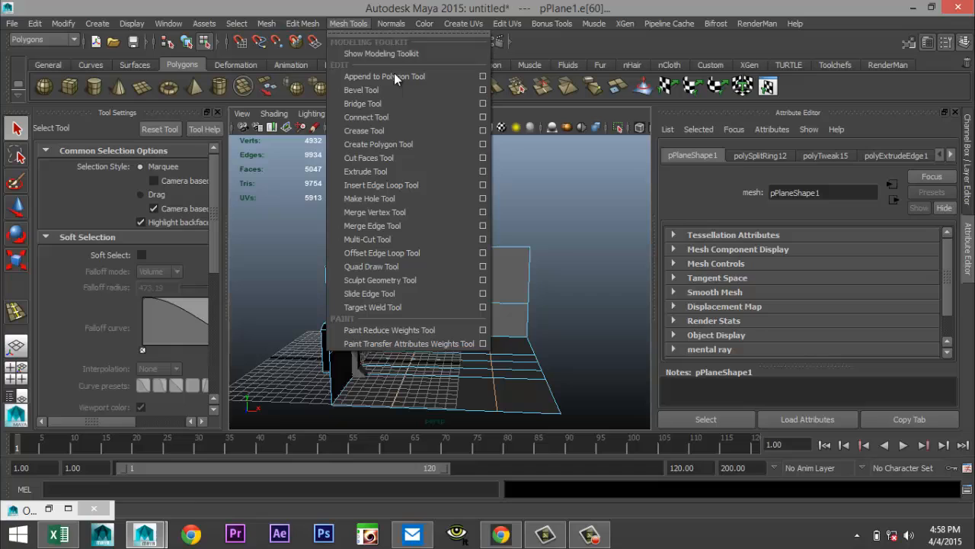
click(483, 185)
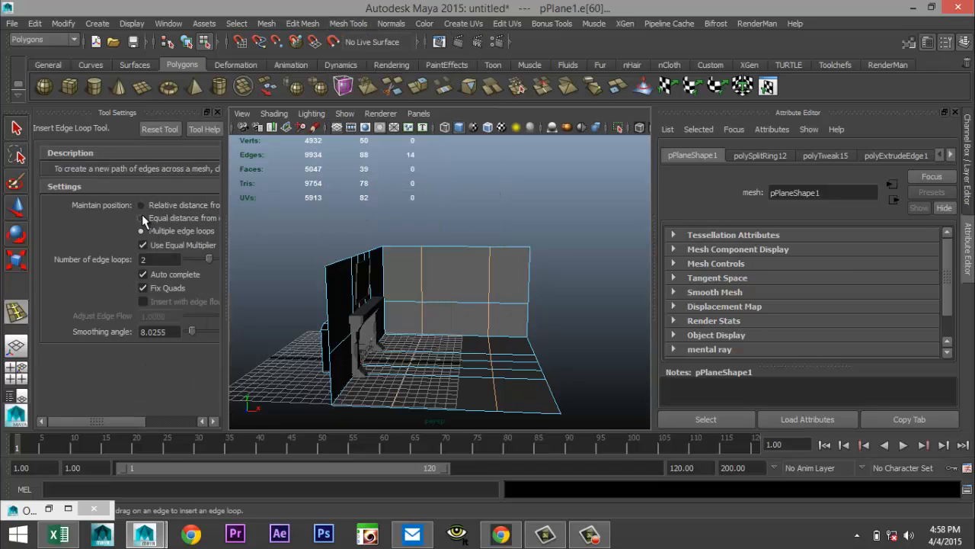
click(142, 218)
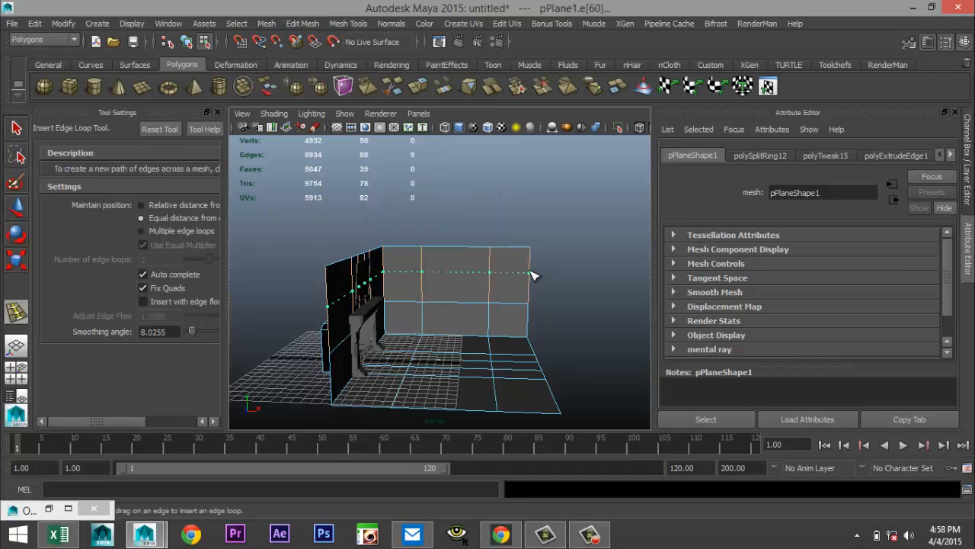
drag(533, 272, 536, 279)
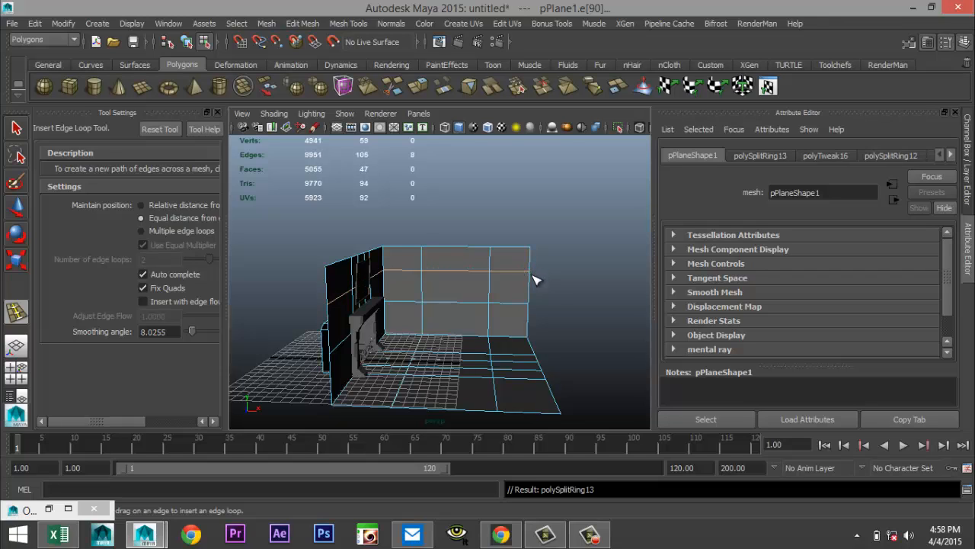
Delete the side wall's middle face, between the two horizontal edge loops, to open a window.
scroll(489, 316, up, 4)
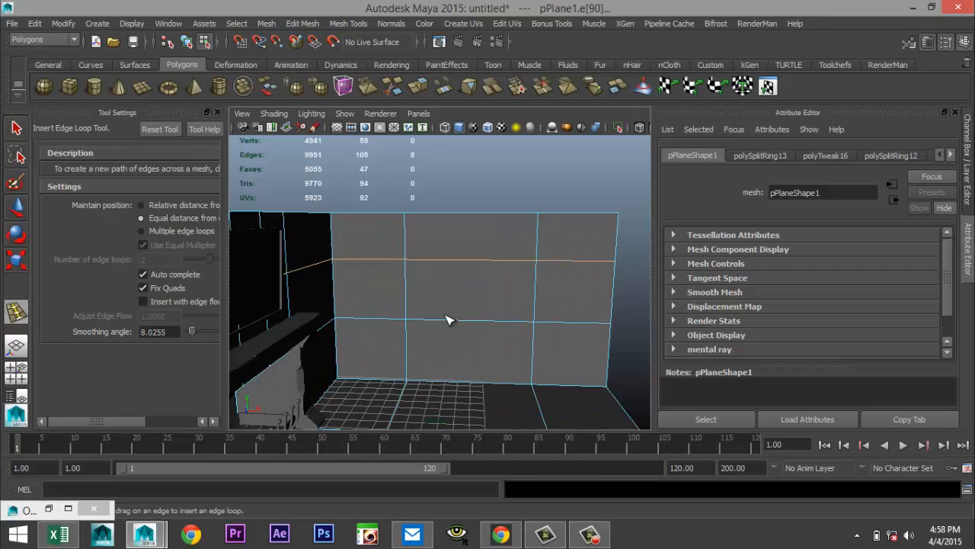
key(q)
right_drag(465, 208, 467, 245)
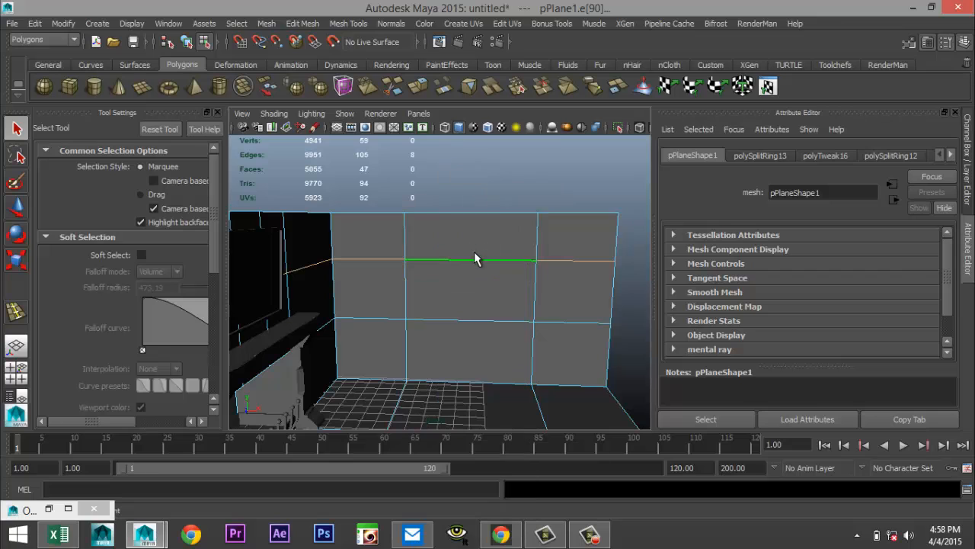
click(479, 286)
key(Delete)
alt+drag(479, 286, 502, 287)
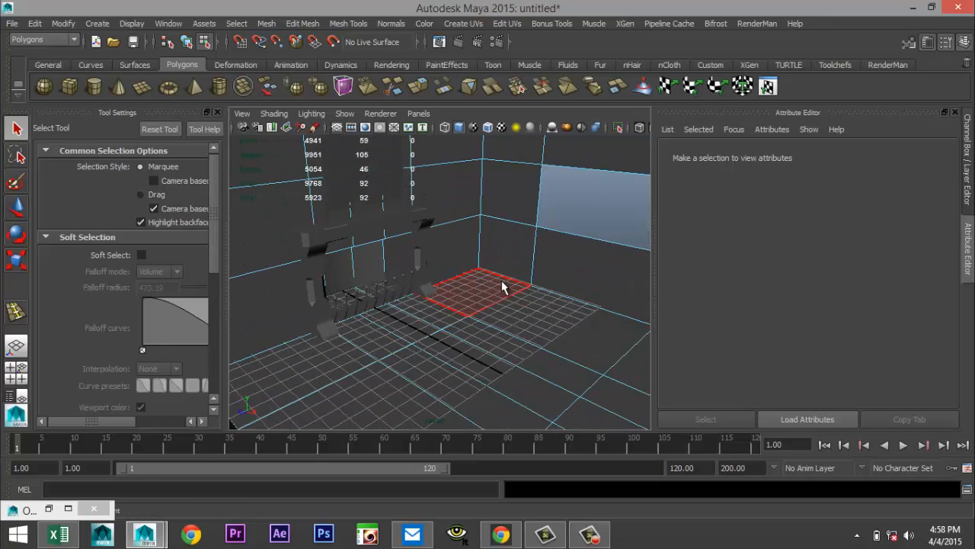
key(a)
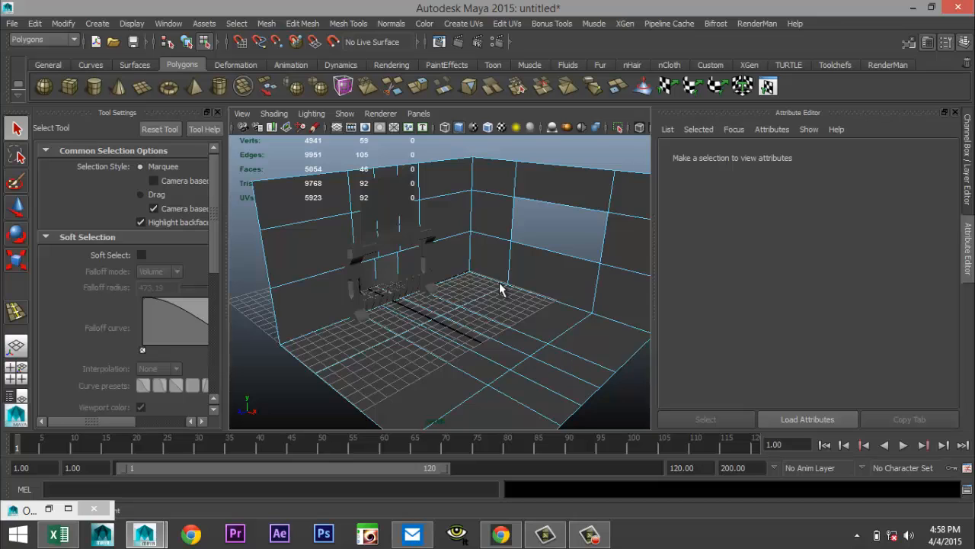
In the top view, select all interior edges of the floor and delete them, leaving only its outer border.
scroll(499, 282, down, 3)
click(16, 372)
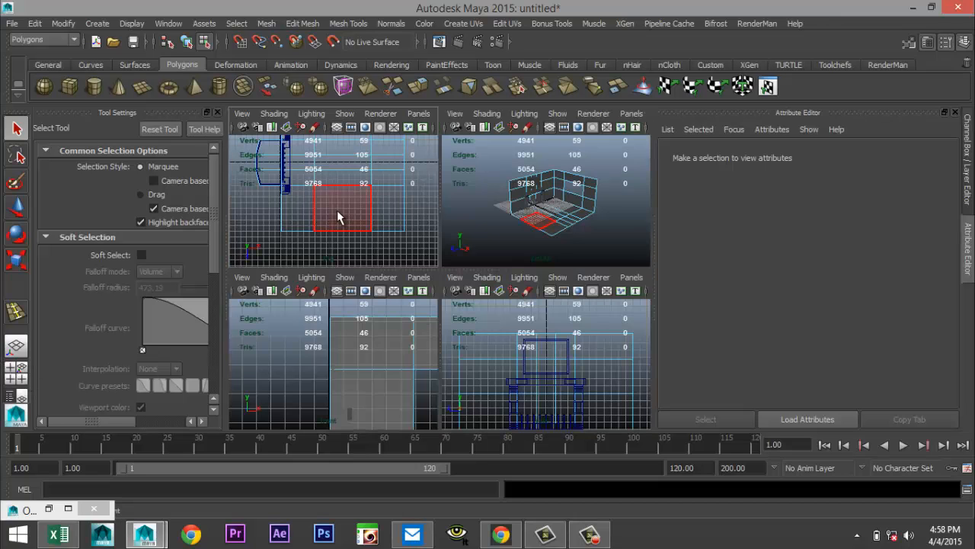
key(space)
scroll(382, 261, down, 3)
scroll(416, 276, down, 2)
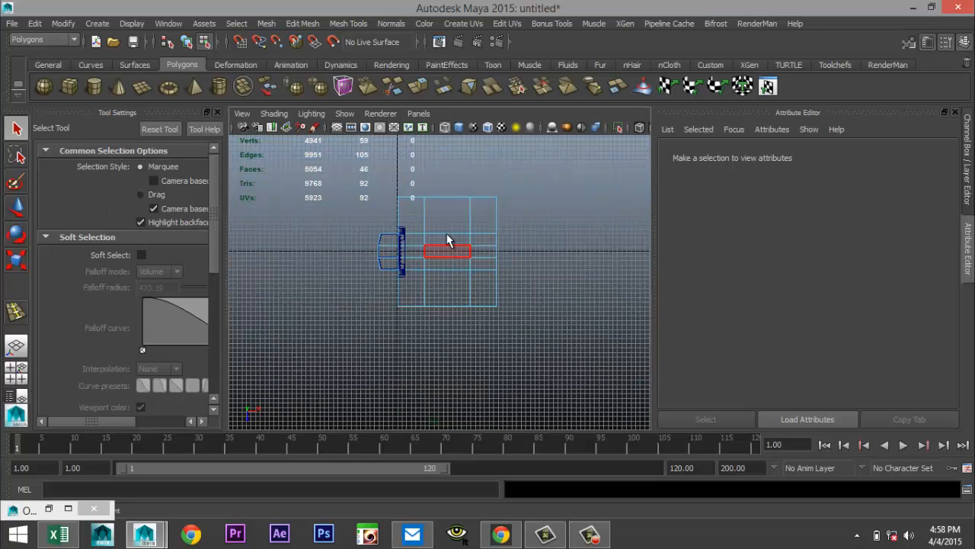
right_click(425, 210)
click(416, 177)
drag(487, 285, 486, 286)
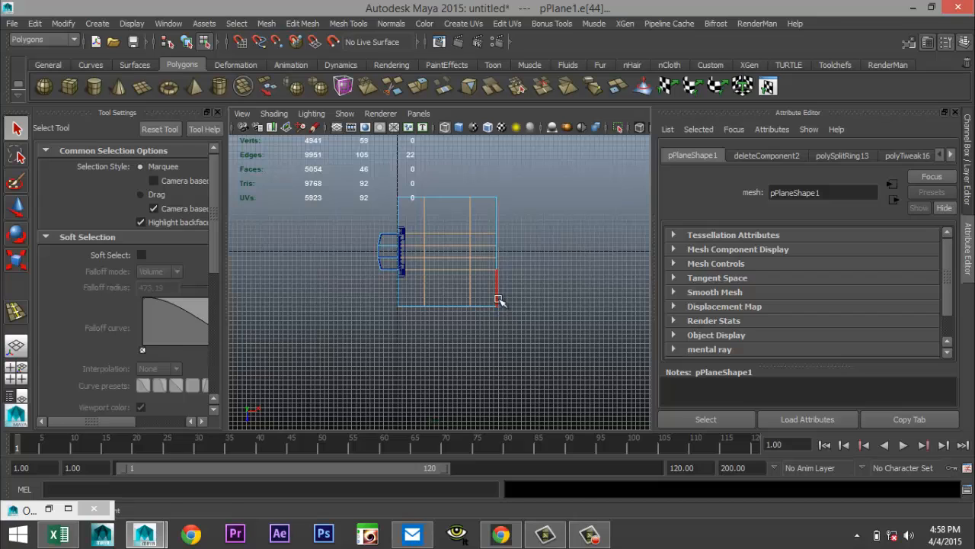
key(e)
key(Delete)
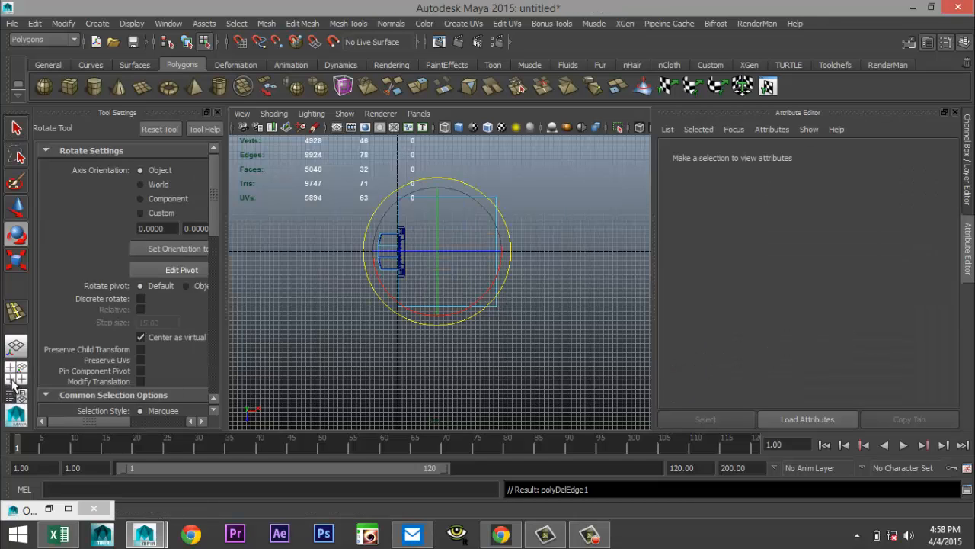
In the perspective view, move the picture frame out from the fireplace wall to Translate X about 0.43.
key(space)
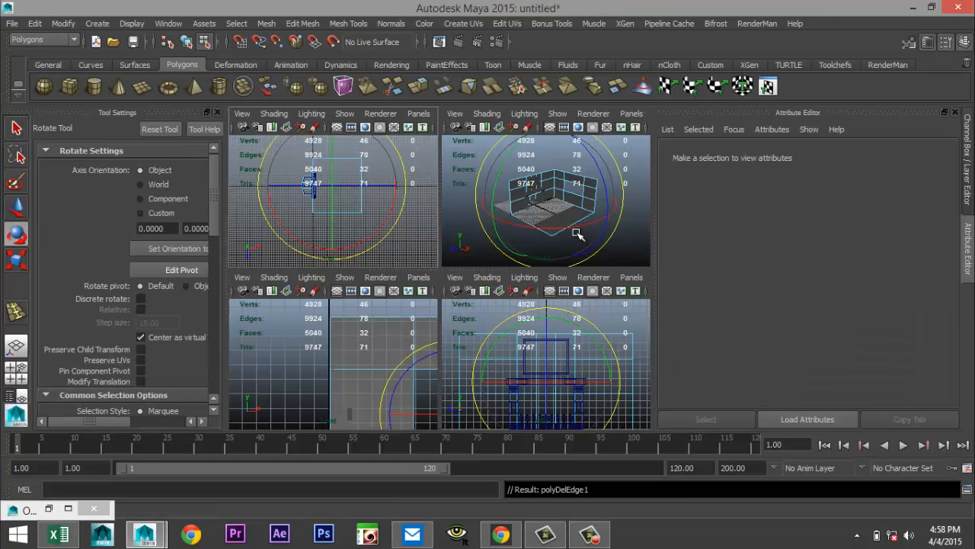
key(space)
scroll(435, 261, up, 5)
alt+drag(430, 271, 416, 368)
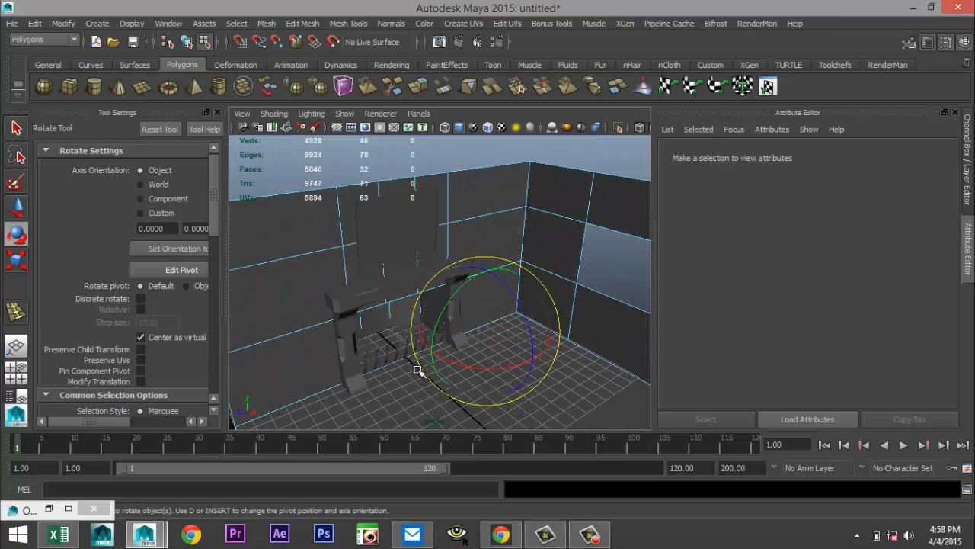
scroll(415, 362, up, 2)
scroll(358, 297, up, 3)
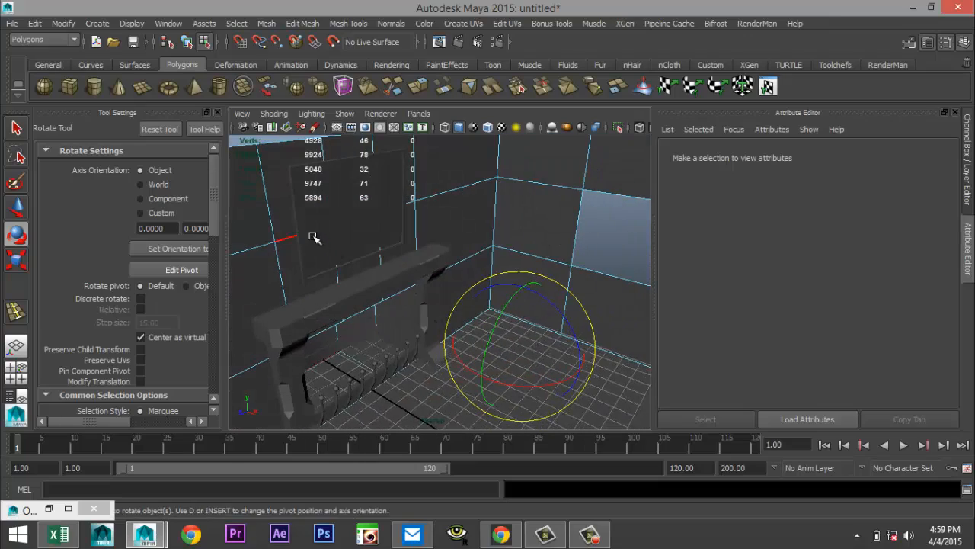
click(313, 237)
right_click(323, 208)
click(329, 214)
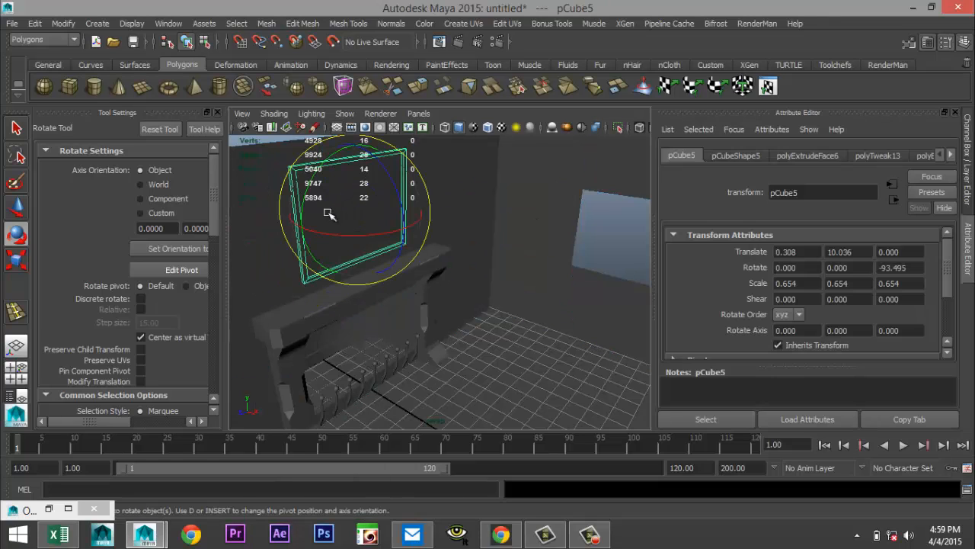
key(w)
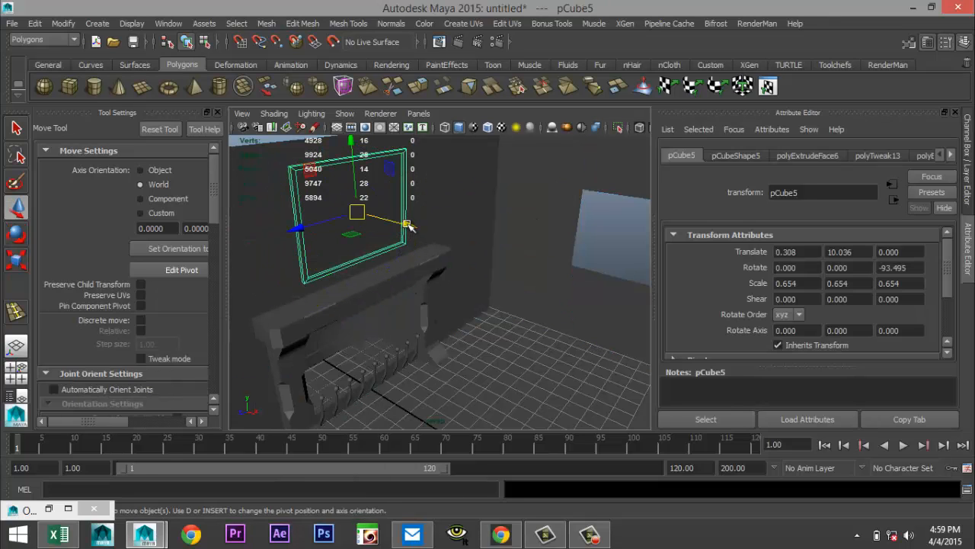
drag(409, 226, 418, 229)
scroll(440, 275, down, 4)
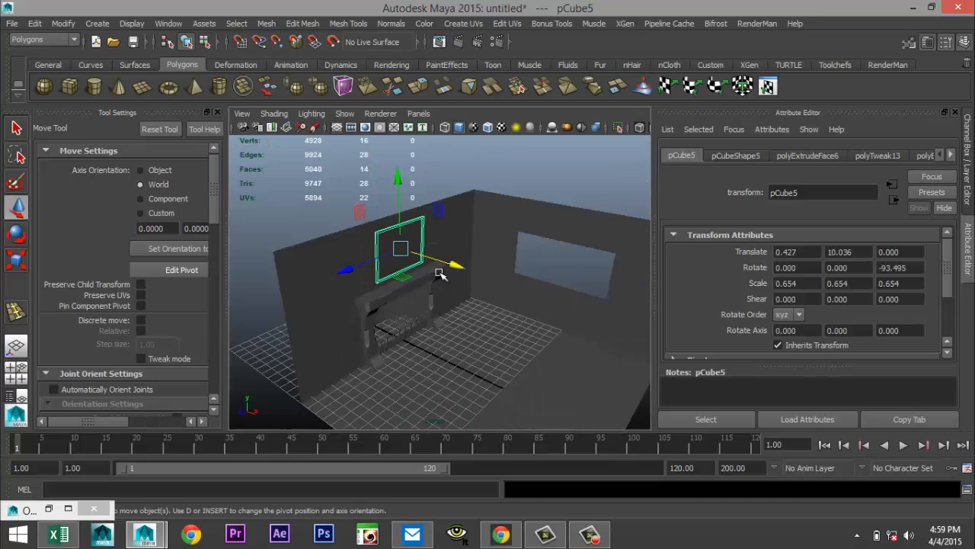
Create a polygon cylinder on the floor in front of the fireplace, centred at about X 13.65 and Z 2.66.
scroll(454, 311, down, 3)
scroll(454, 312, up, 3)
alt+middle_drag(437, 325, 414, 271)
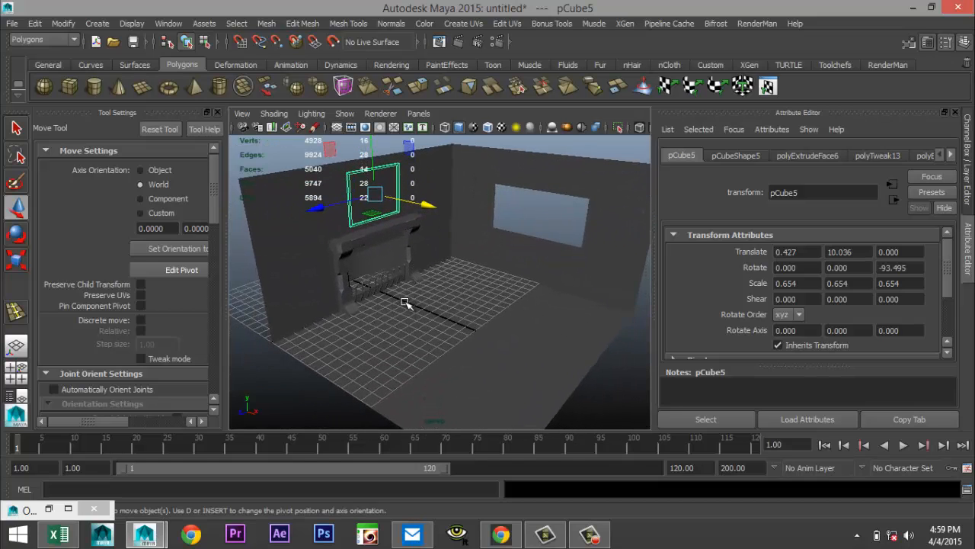
scroll(404, 306, up, 3)
alt+drag(386, 316, 330, 300)
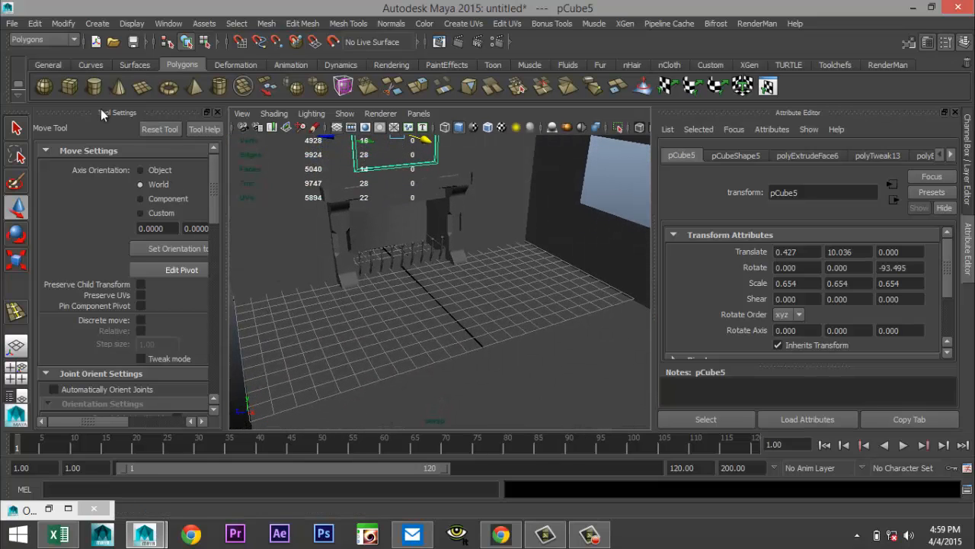
click(93, 86)
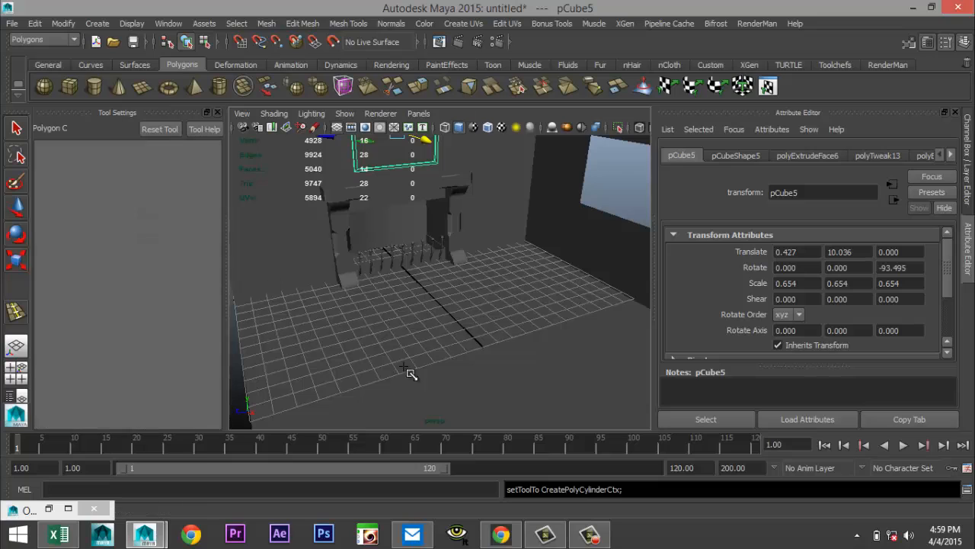
drag(456, 379, 480, 319)
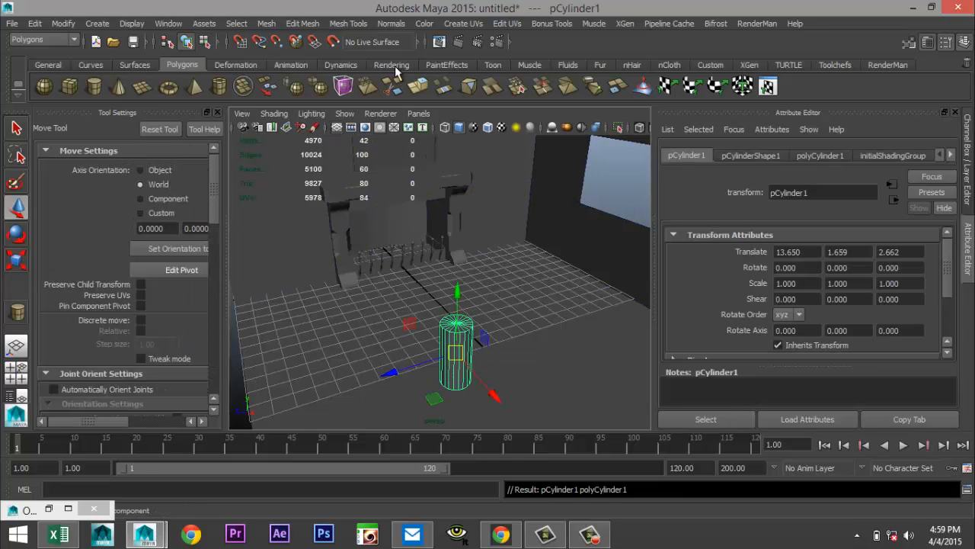
Insert 5 evenly spaced horizontal edge loops around the cylinder, using the multiple edge loops setting.
click(303, 24)
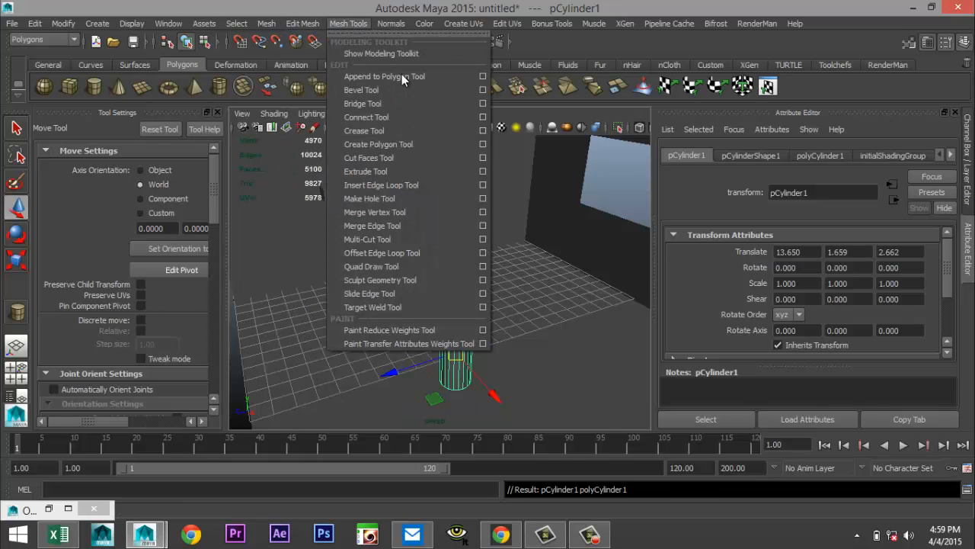
click(483, 186)
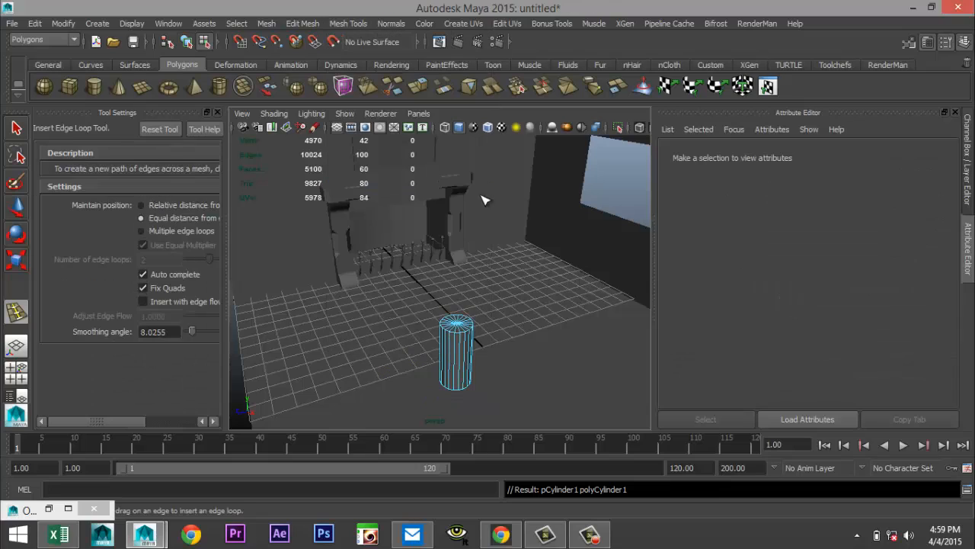
click(142, 230)
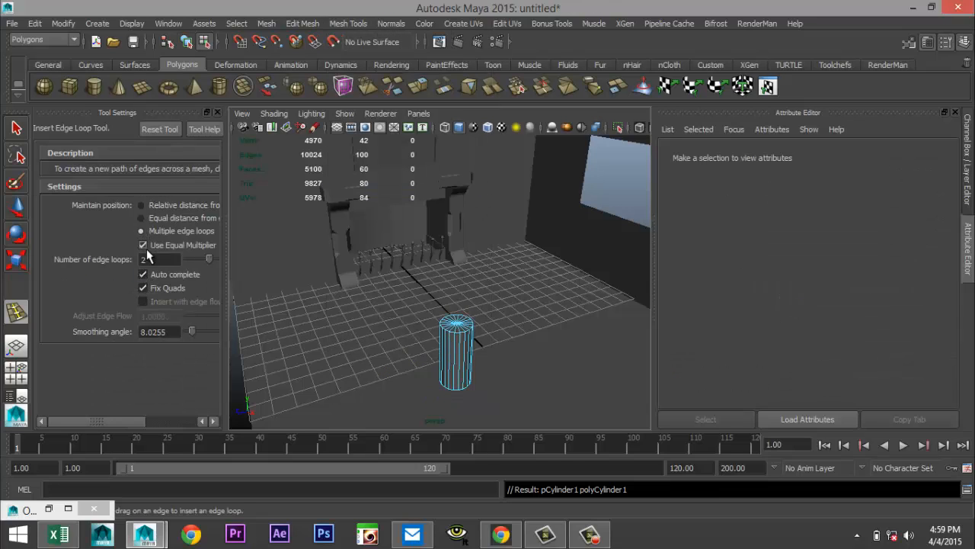
click(167, 258)
click(466, 362)
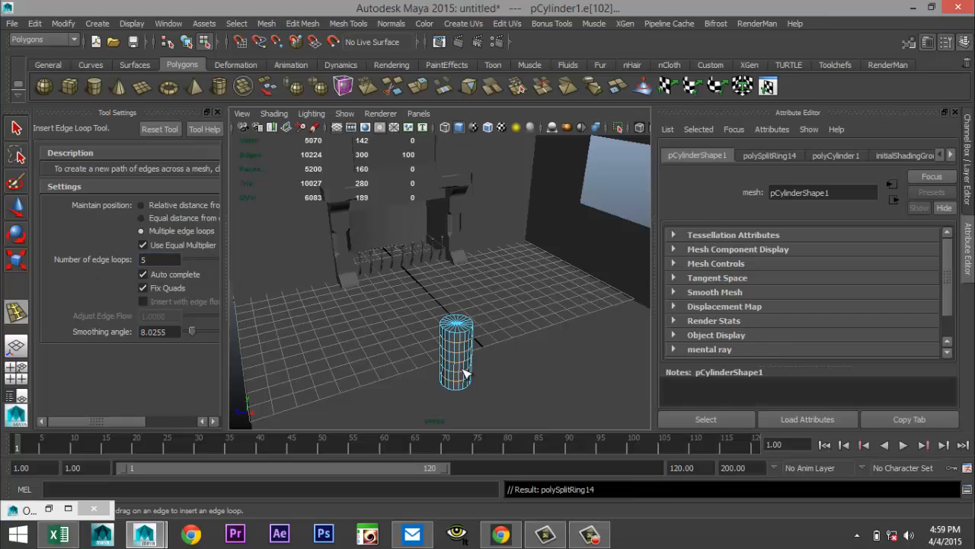
click(217, 112)
In the side view, select the cylinder's second ring of vertices from the top and scale it slightly outward.
click(21, 372)
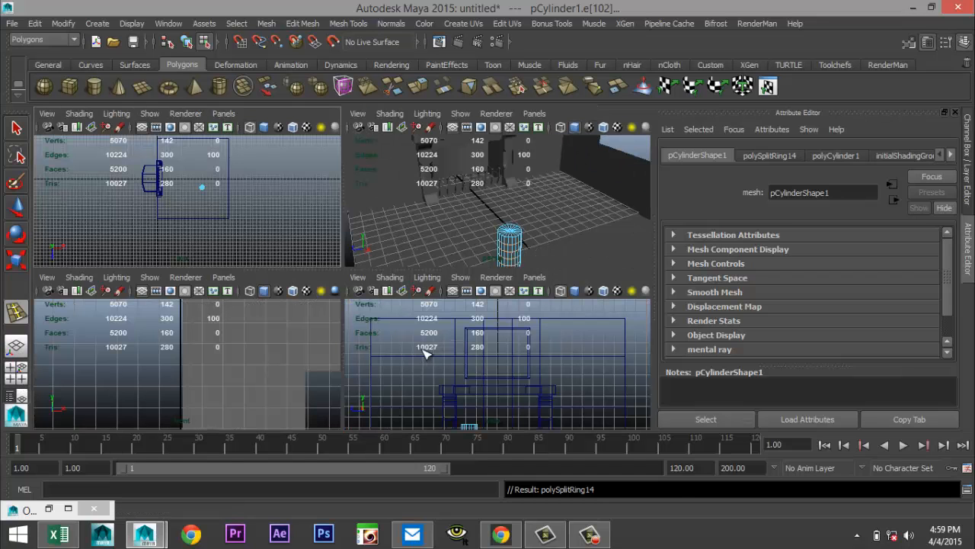
key(space)
key(f)
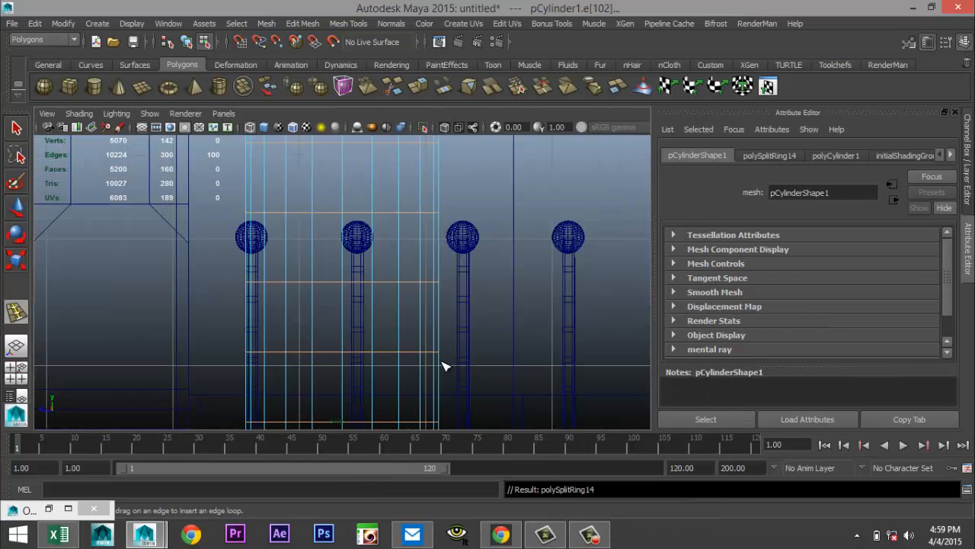
scroll(442, 365, down, 8)
scroll(439, 358, up, 3)
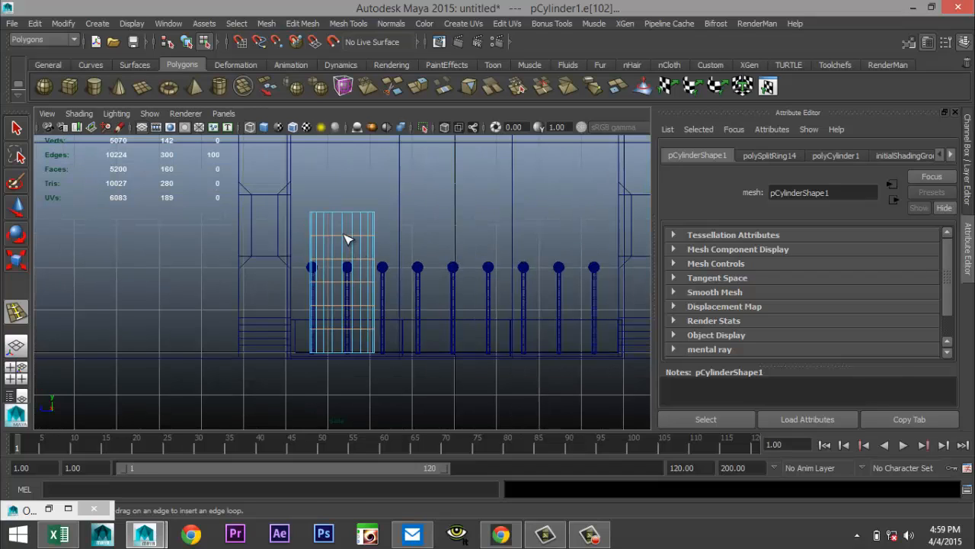
right_drag(345, 239, 325, 233)
drag(302, 234, 405, 245)
key(r)
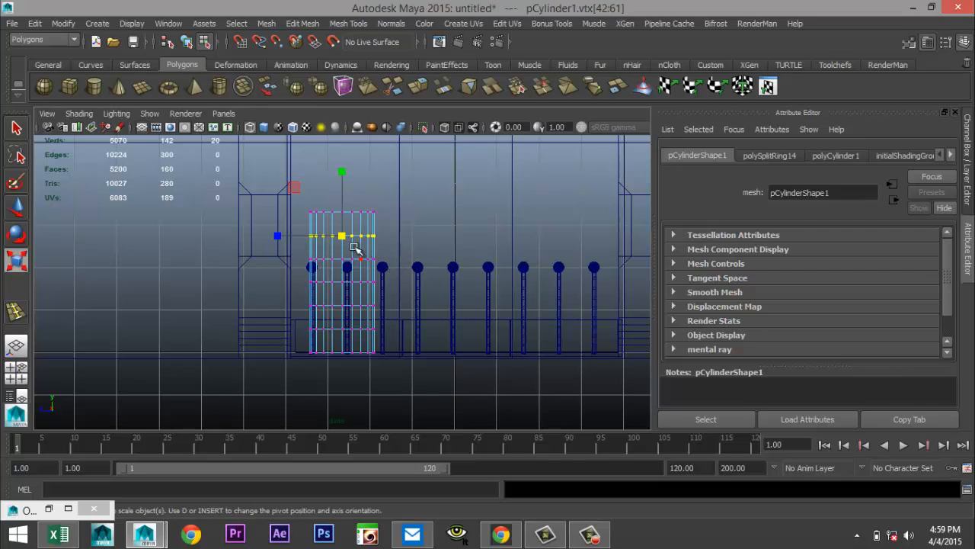
drag(342, 235, 342, 236)
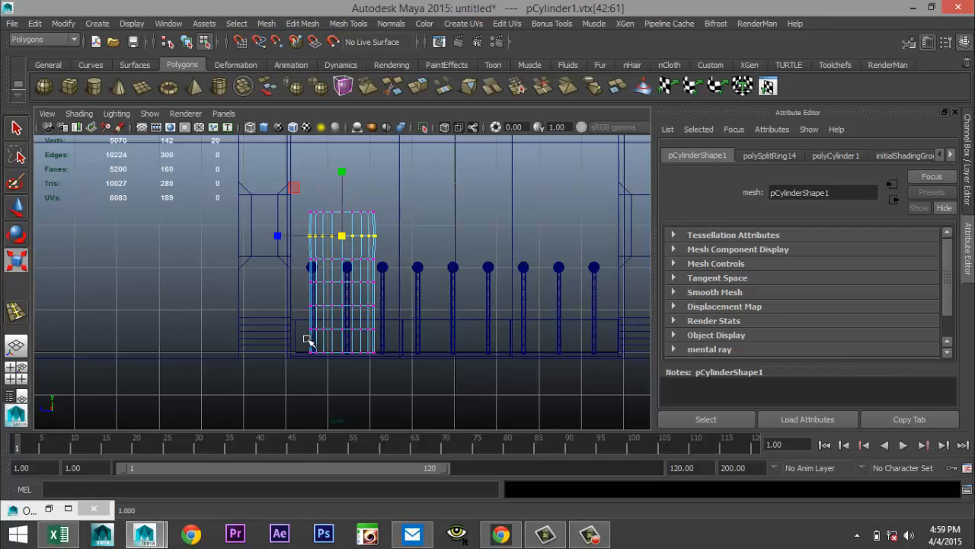
Slightly tilt the cylinder's bottom ring of vertices, lower it below the floor line and scale it slightly outward.
drag(308, 340, 407, 404)
key(e)
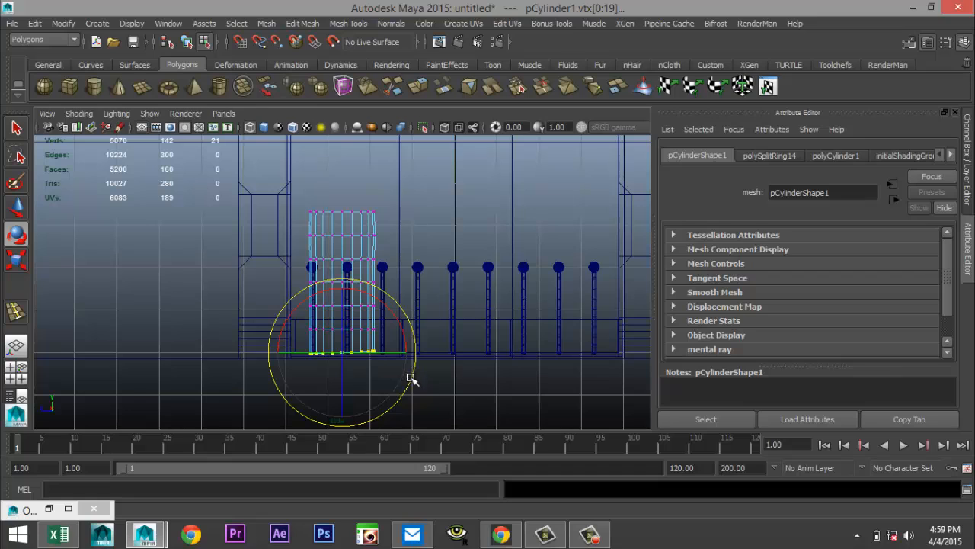
key(w)
drag(343, 288, 346, 301)
key(r)
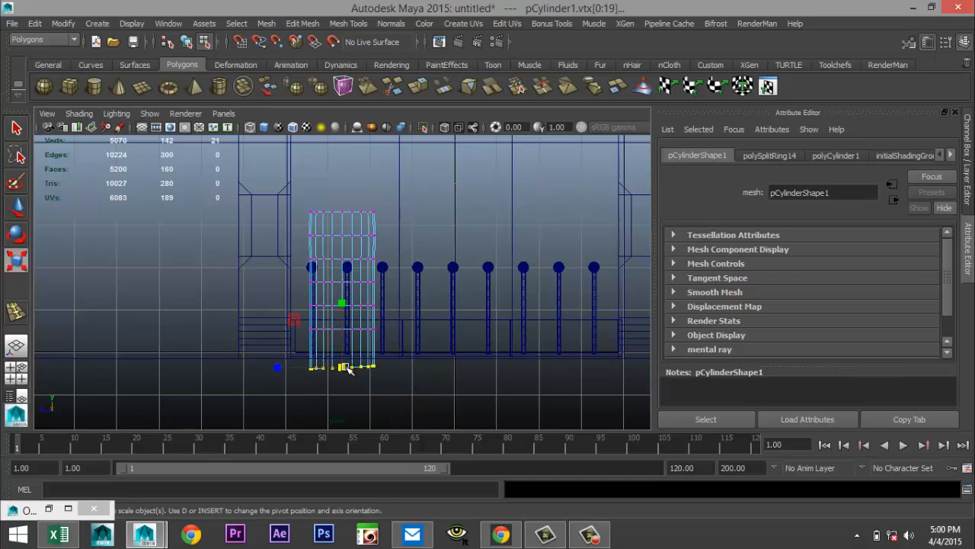
drag(346, 369, 353, 373)
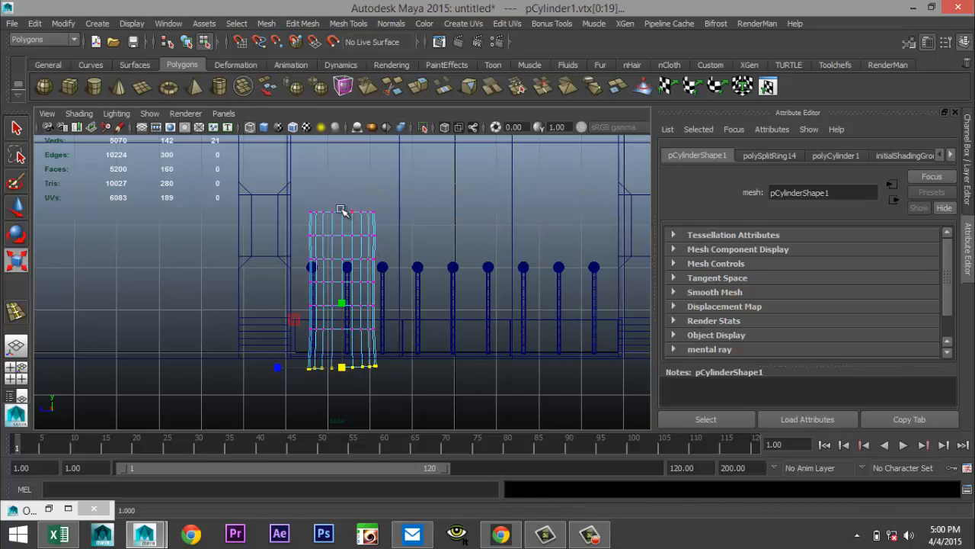
Shift the cylinder's top ring of vertices slightly toward positive Z, and scale its middle ring slightly inward.
drag(296, 198, 393, 234)
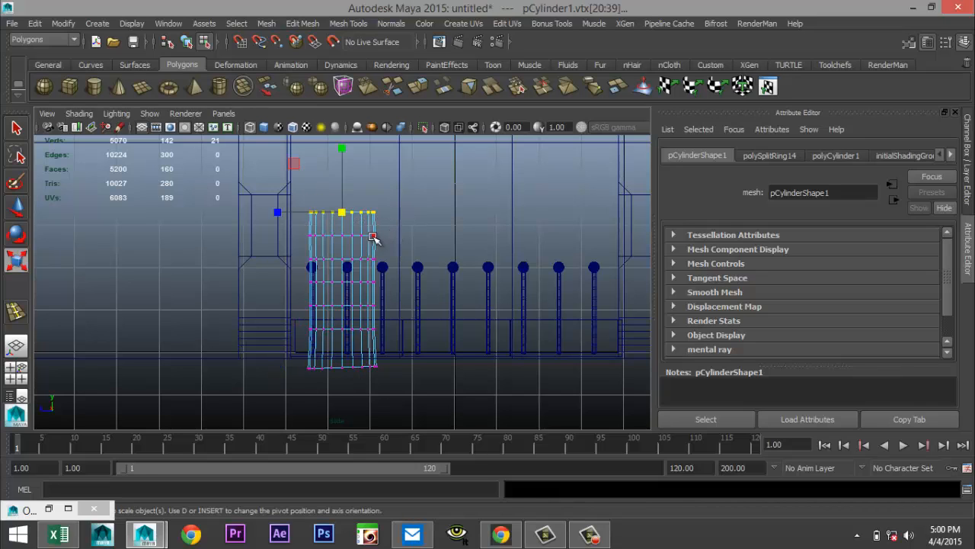
key(w)
drag(342, 212, 338, 212)
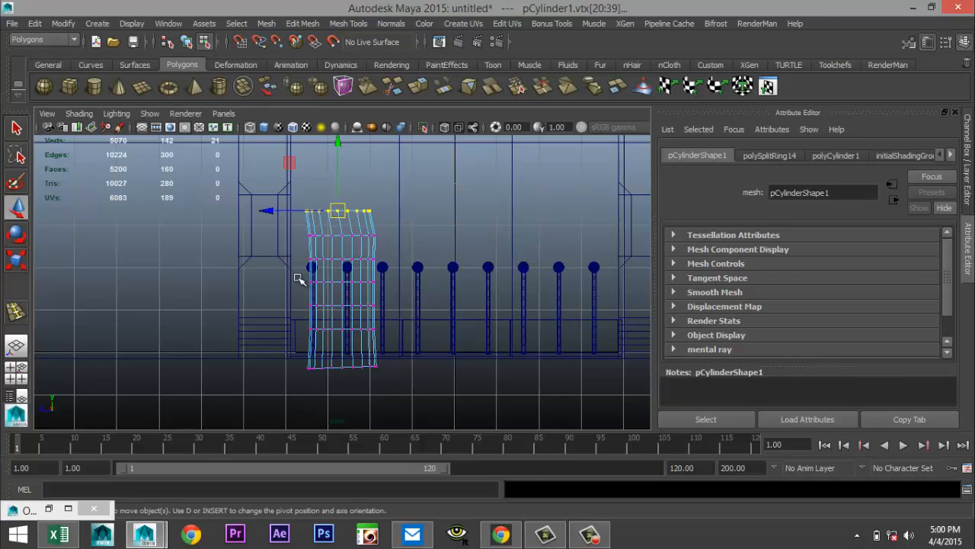
drag(298, 276, 397, 299)
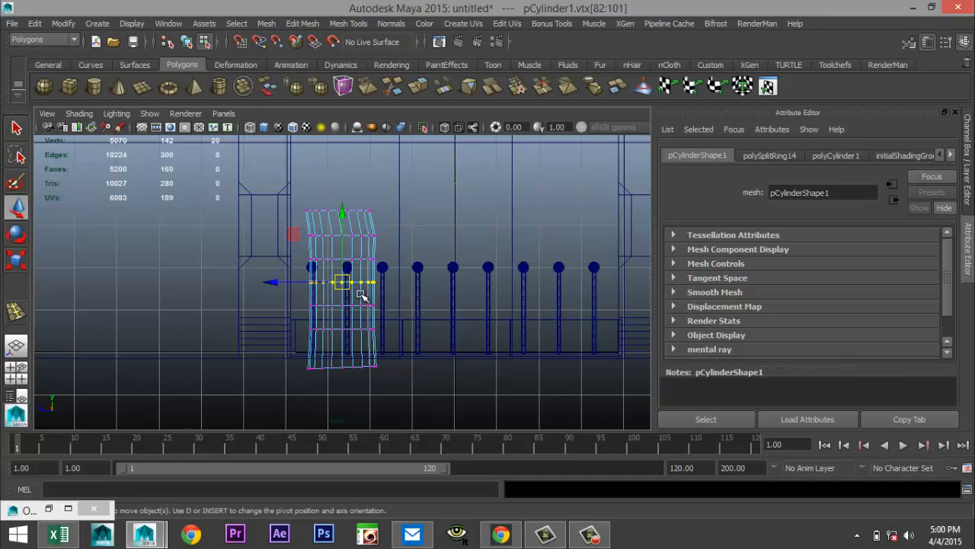
key(r)
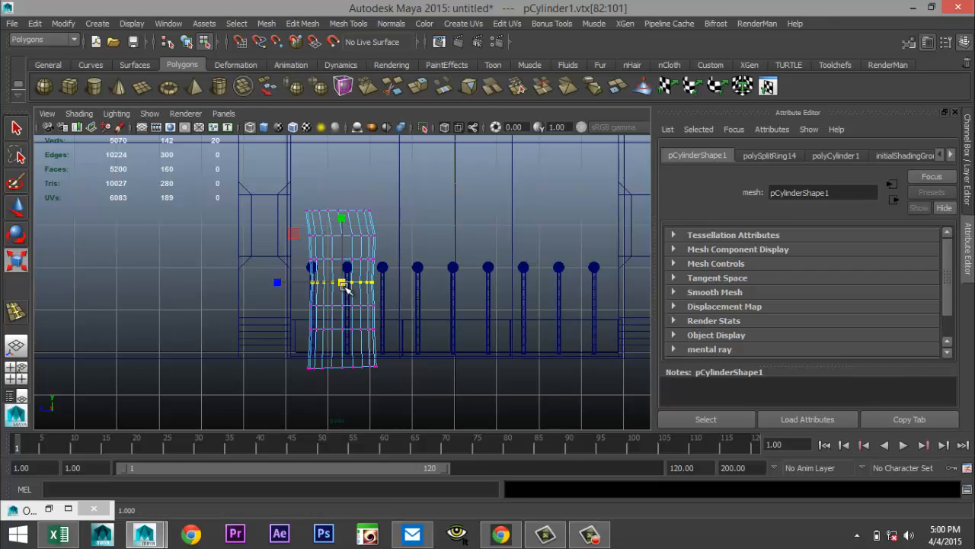
Back in the perspective view, select the whole cylinder in object mode and raise it to Translate Y about 2.37.
click(15, 372)
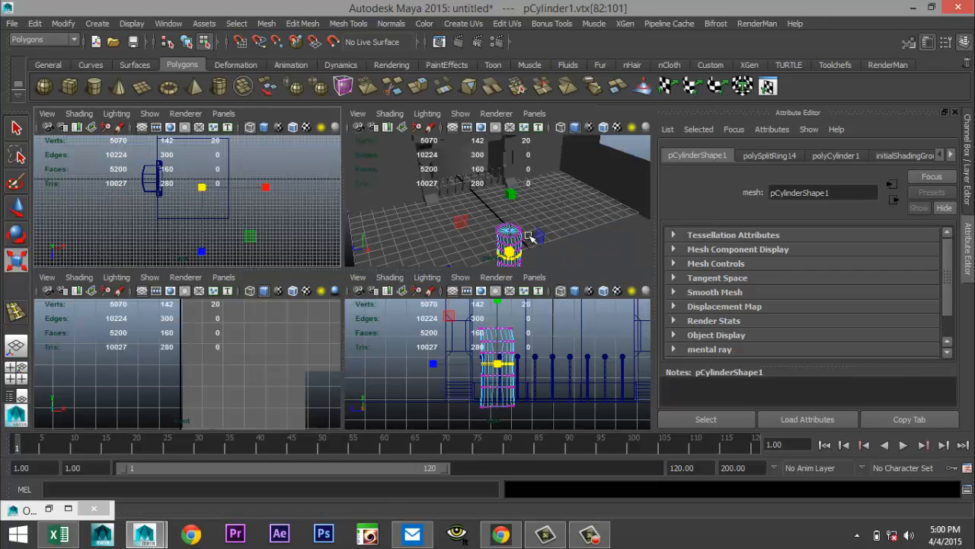
key(space)
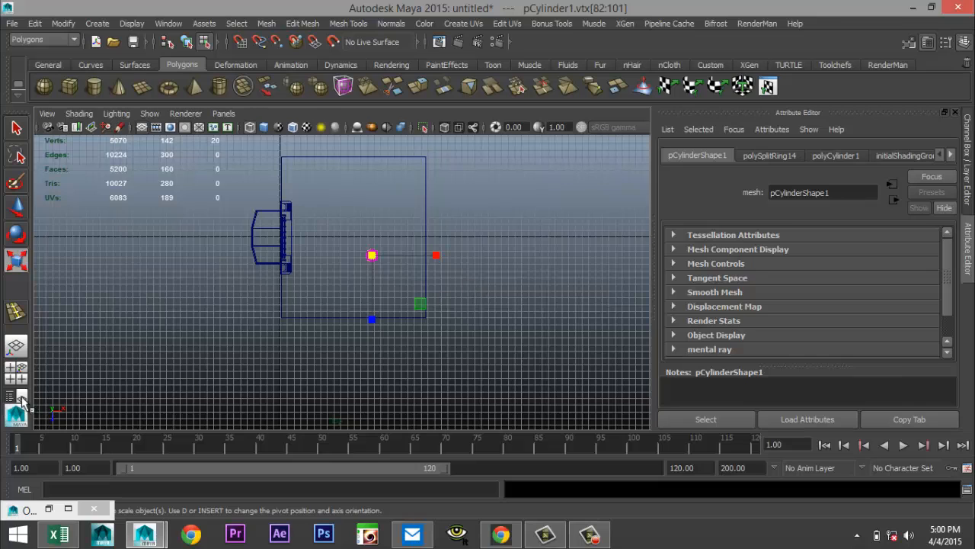
click(17, 372)
key(space)
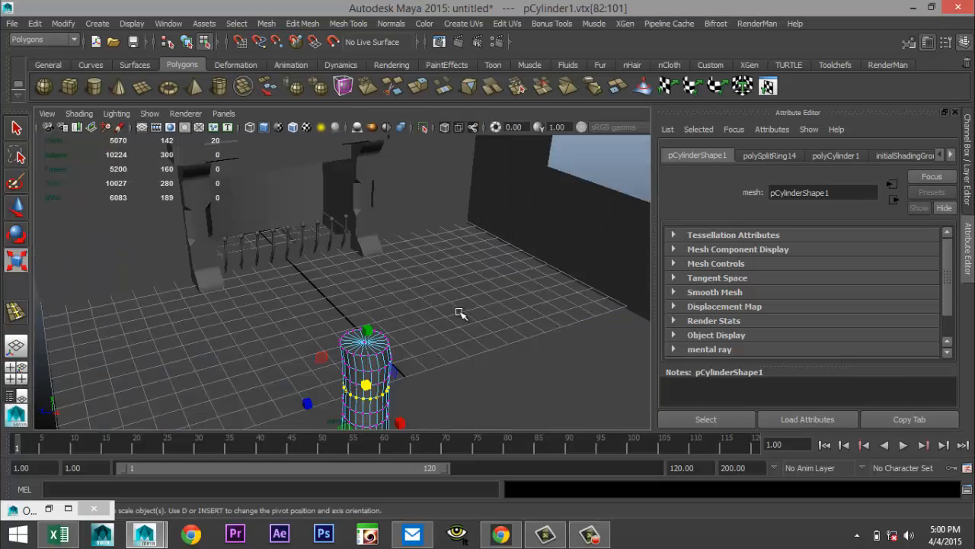
scroll(460, 312, down, 3)
click(439, 367)
click(354, 340)
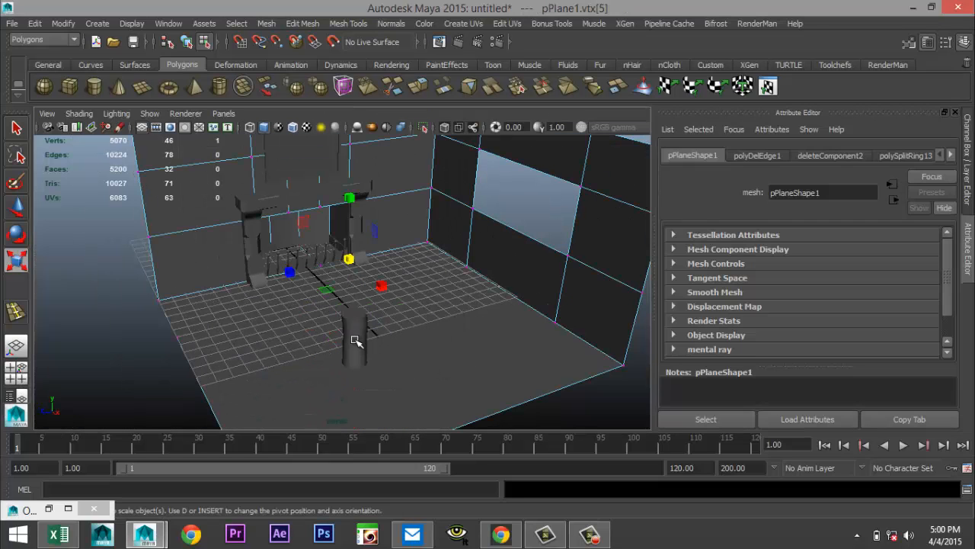
right_drag(361, 342, 419, 192)
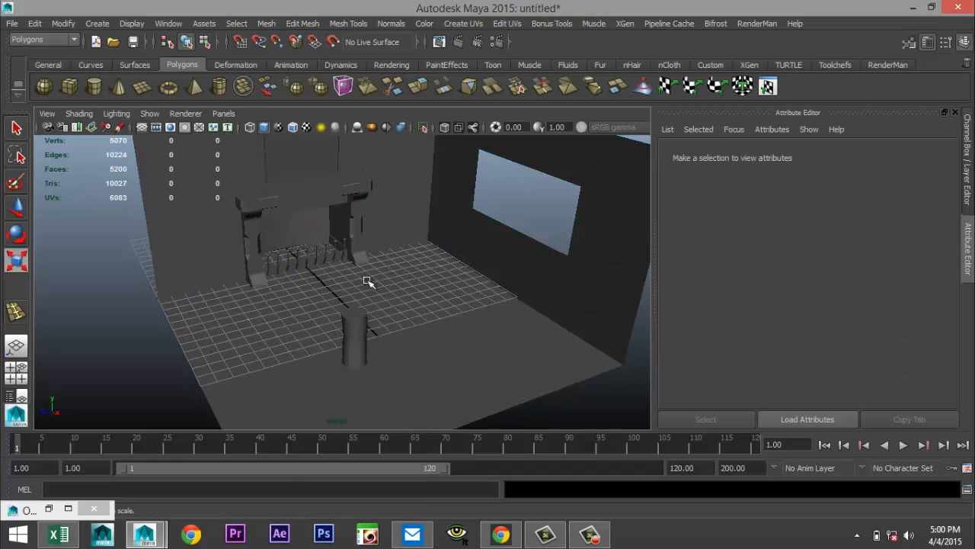
click(351, 320)
key(f)
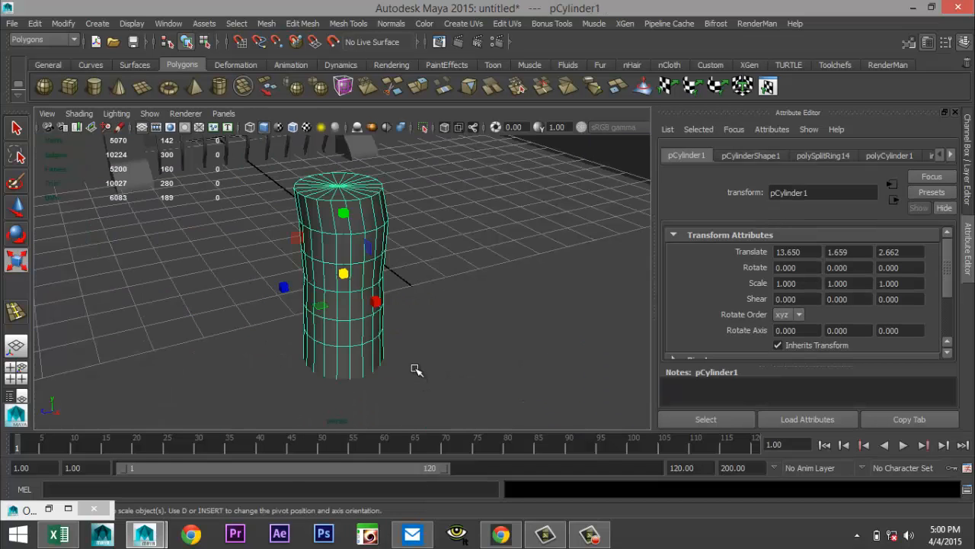
key(w)
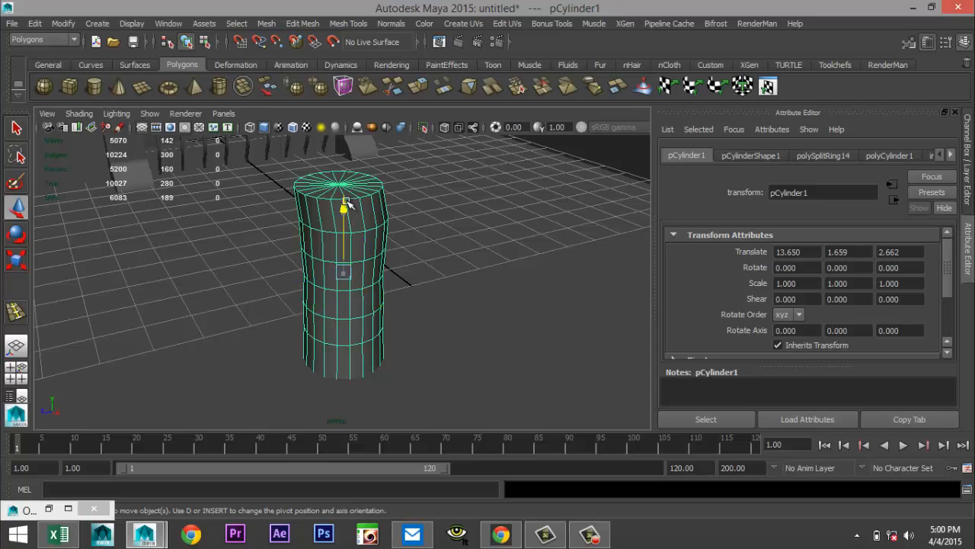
drag(347, 204, 348, 163)
Preview the cylinder with mesh smoothing to check its rounded ends, then return to the unsmoothed display.
alt+drag(406, 320, 474, 305)
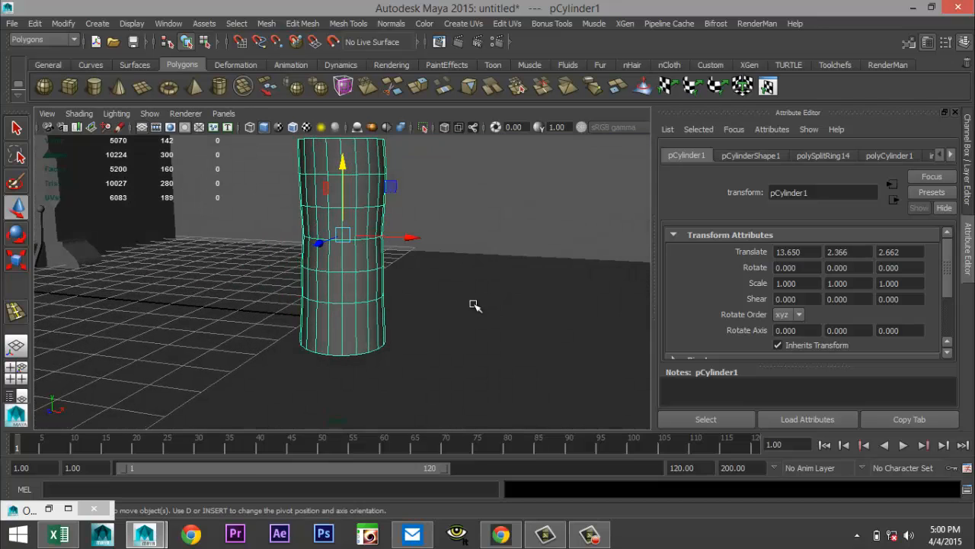
alt+middle_drag(474, 304, 484, 339)
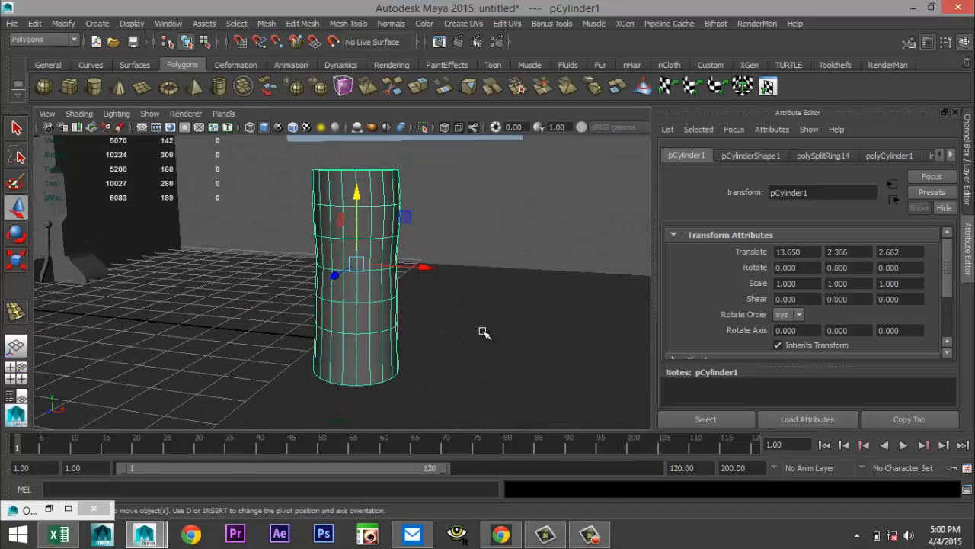
key(3)
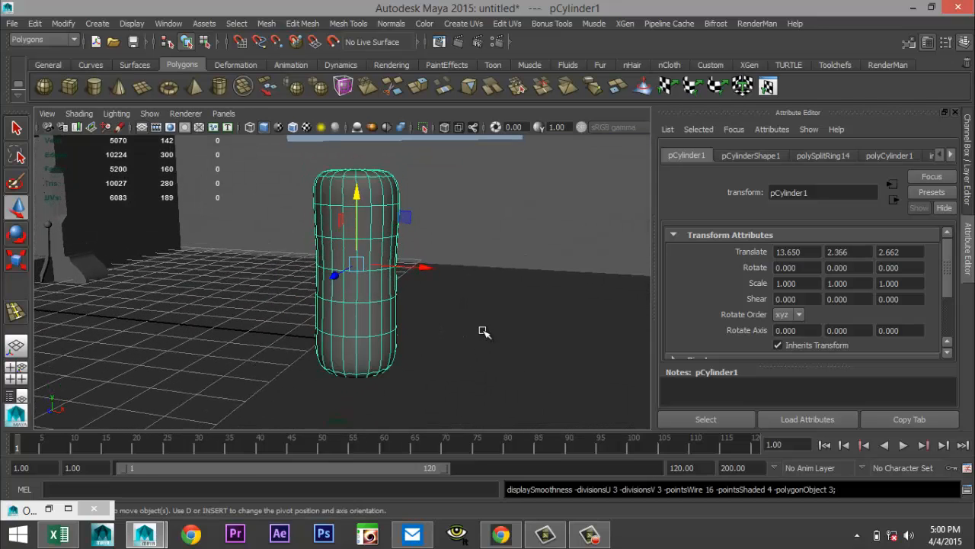
alt+drag(489, 336, 462, 357)
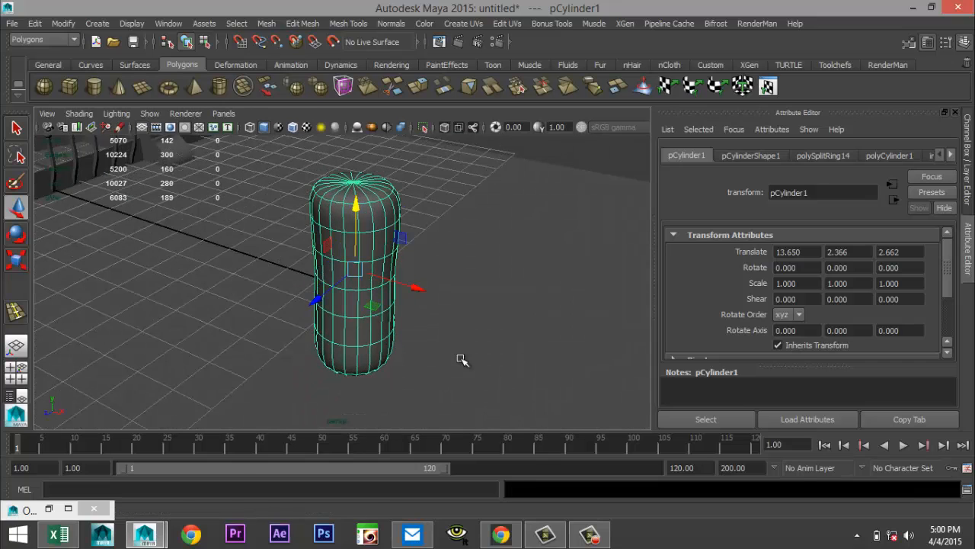
key(1)
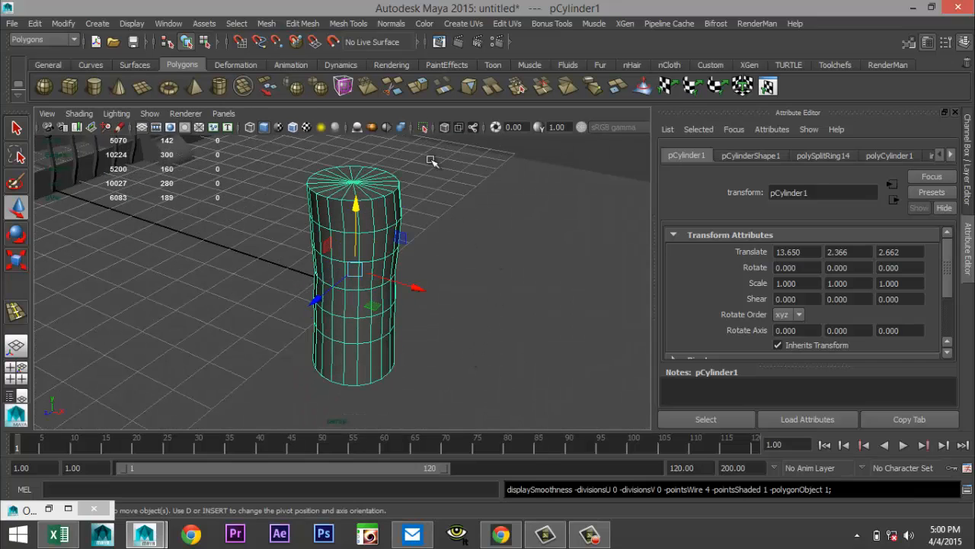
Set the Insert Edge Loop Tool to equal distance from edge and insert edge loops near the cylinder's top and bottom ends.
click(357, 24)
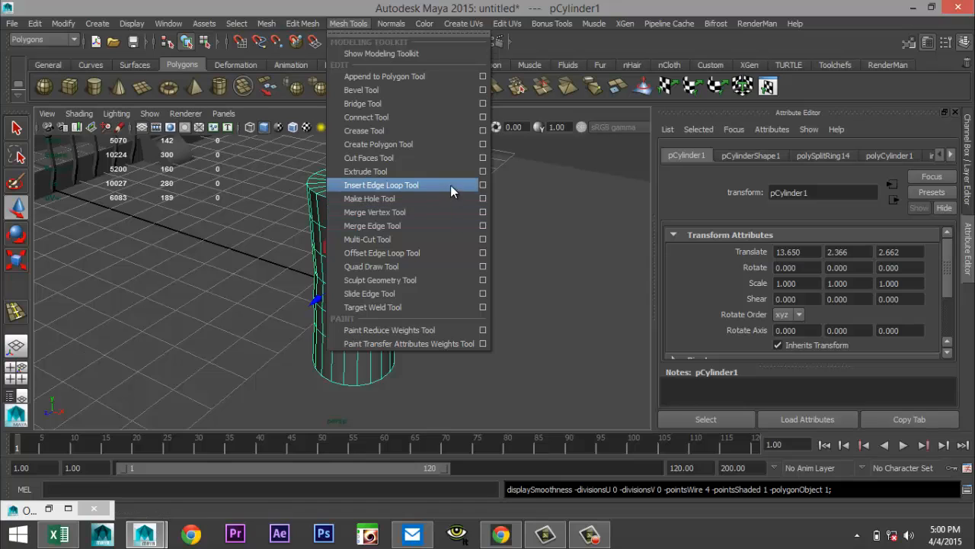
click(483, 185)
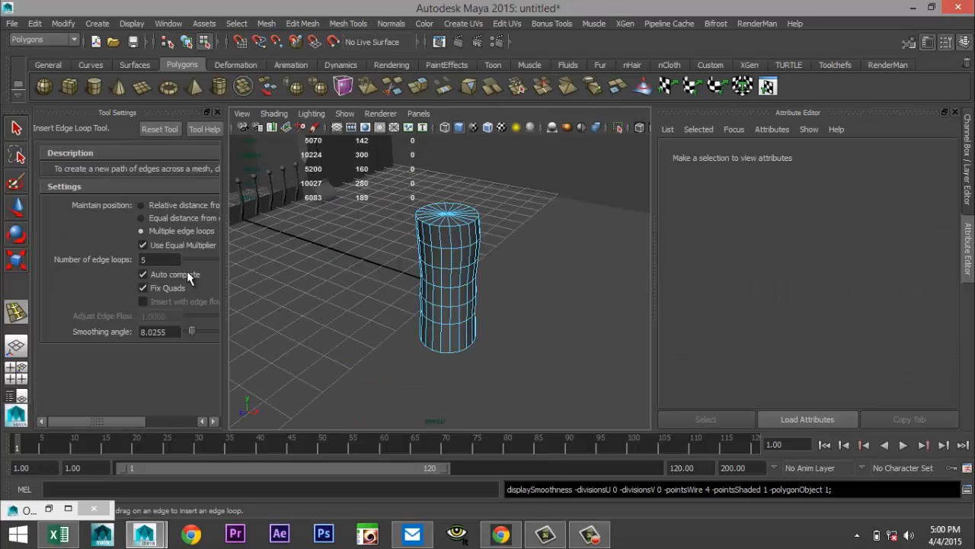
click(142, 219)
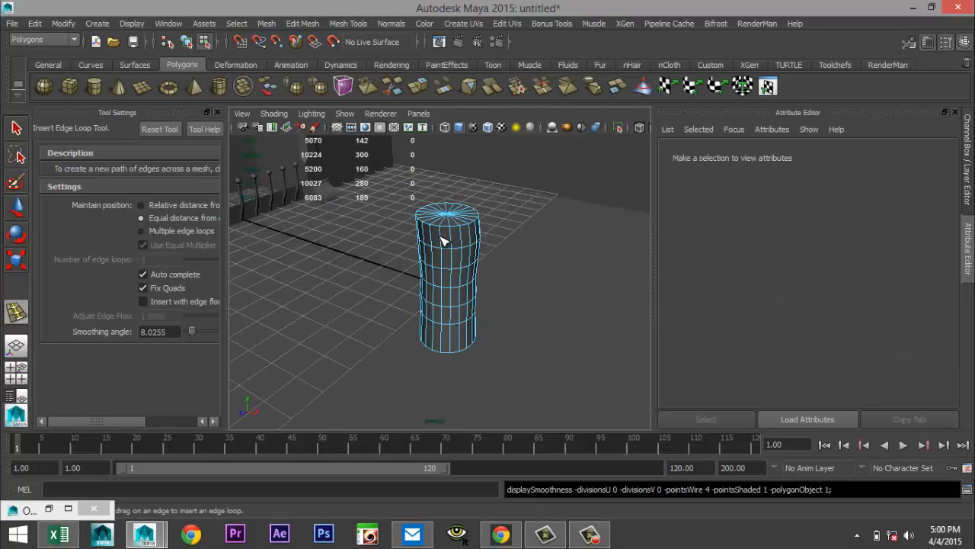
drag(445, 241, 446, 227)
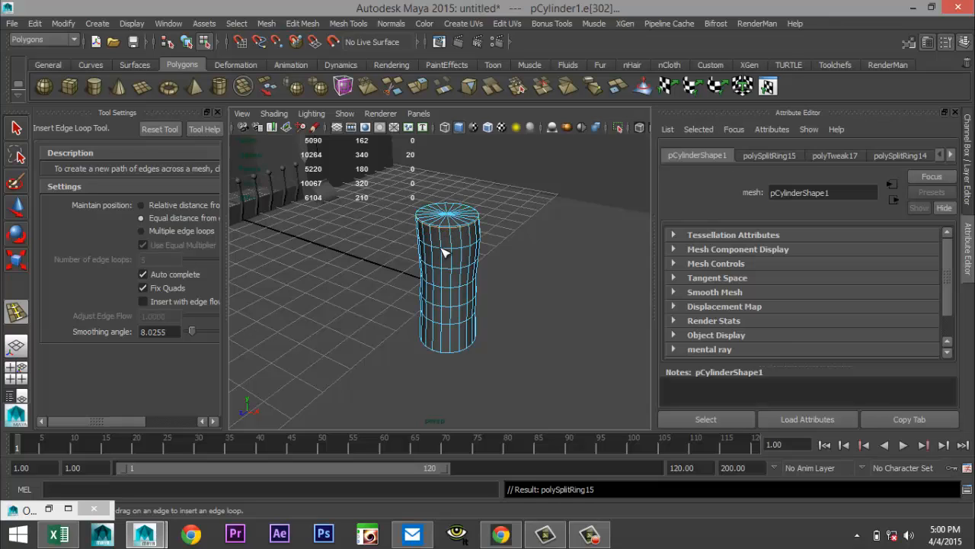
mouse_move(446, 345)
mouse_down()
mouse_move(447, 354)
mouse_move(459, 342)
mouse_up()
right_drag(449, 308, 508, 201)
click(452, 238)
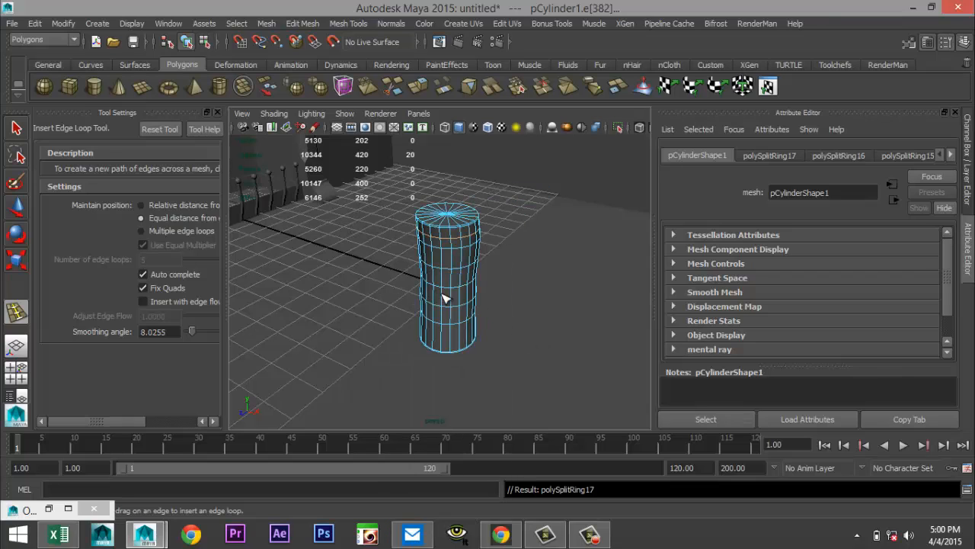
key(ctrl+z)
Leave edge loop insertion, return the cylinder to object mode and display it with smooth mesh preview.
key(q)
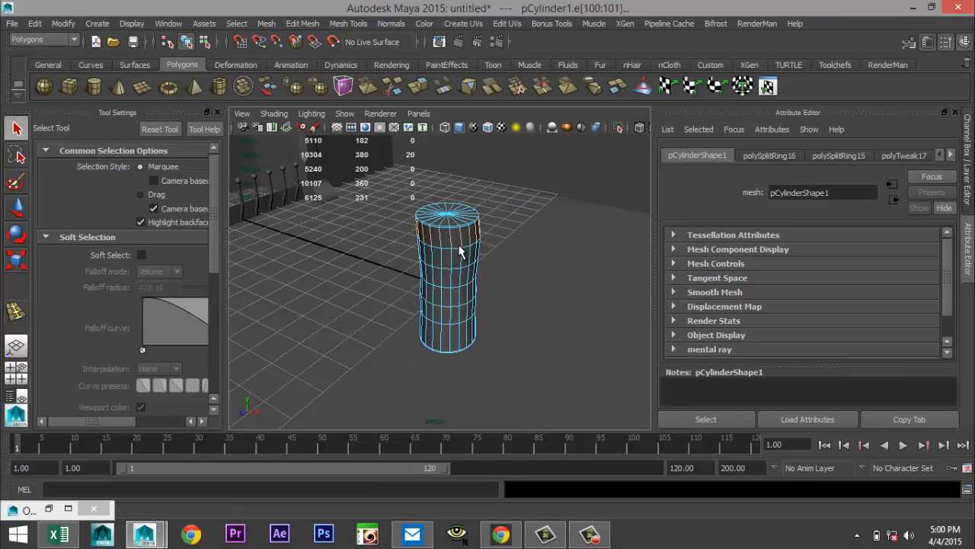
right_drag(458, 248, 509, 187)
click(474, 337)
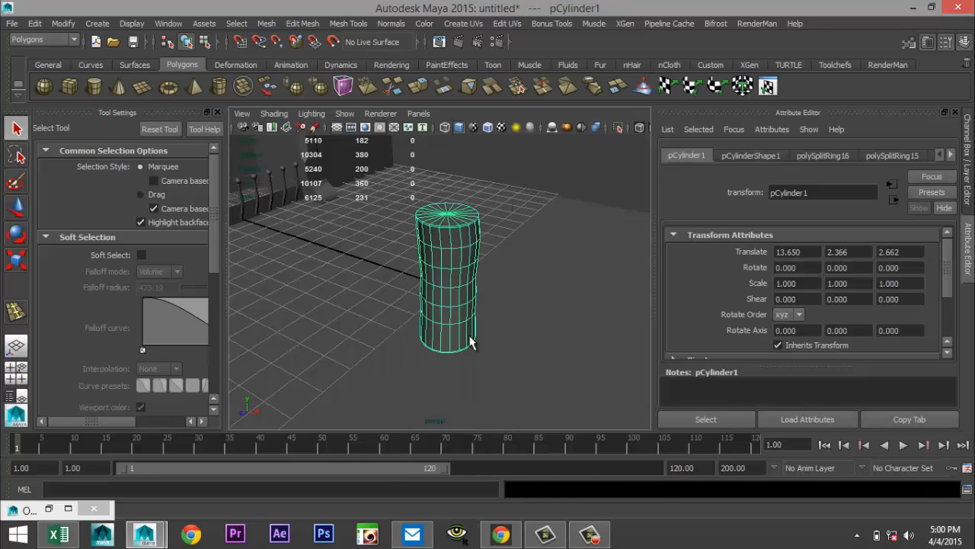
click(508, 337)
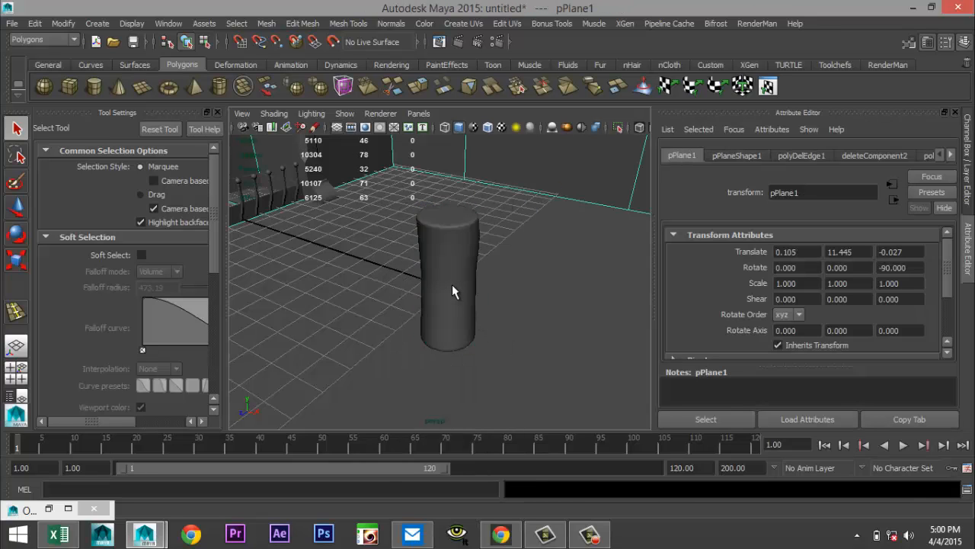
click(437, 300)
Move the cylinder into the fireplace behind the grate, to about Translate X -2.873 and Z 0.025.
scroll(437, 299, down, 3)
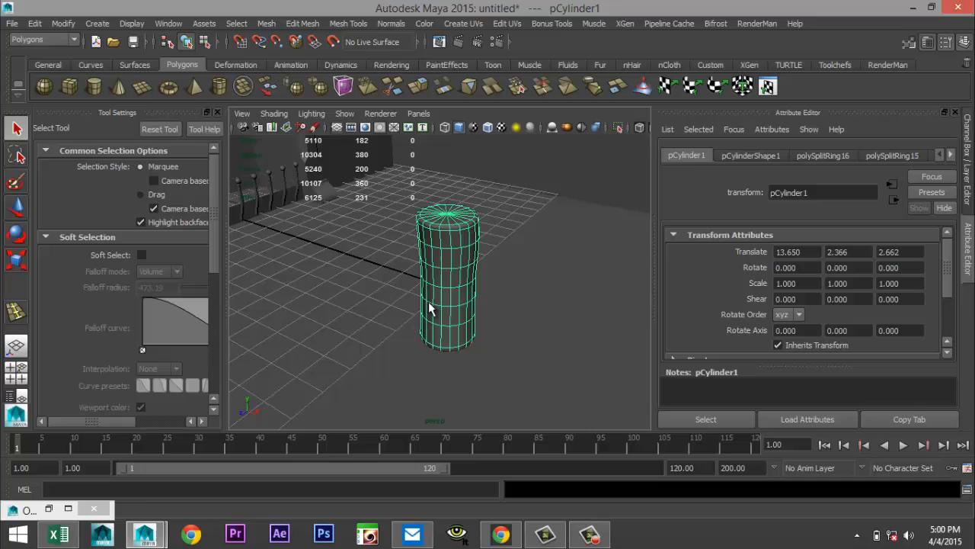
alt+right_drag(428, 301, 359, 333)
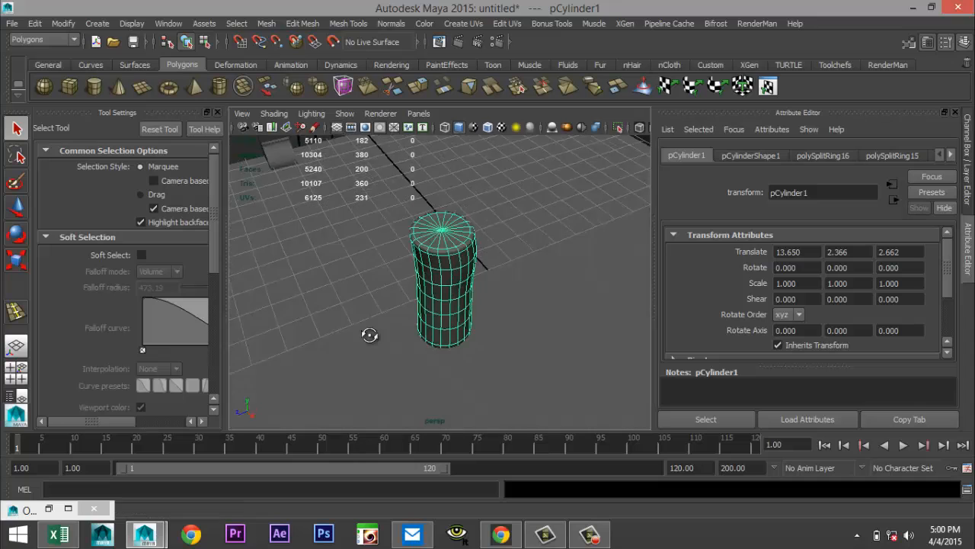
alt+drag(342, 325, 352, 341)
key(w)
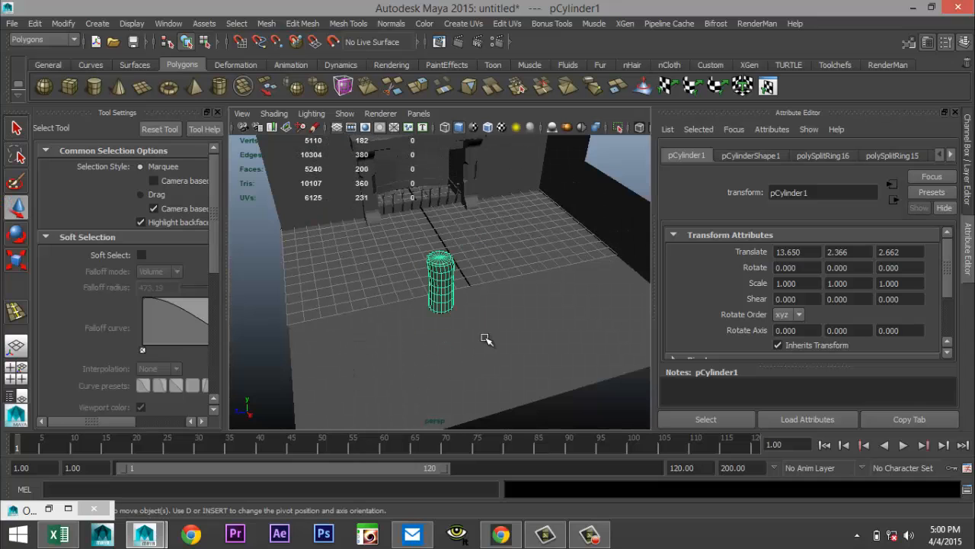
drag(466, 324, 404, 204)
key(f)
alt+drag(459, 284, 495, 300)
Lay the cylinder on its side by setting its Rotate X to 90.
key(e)
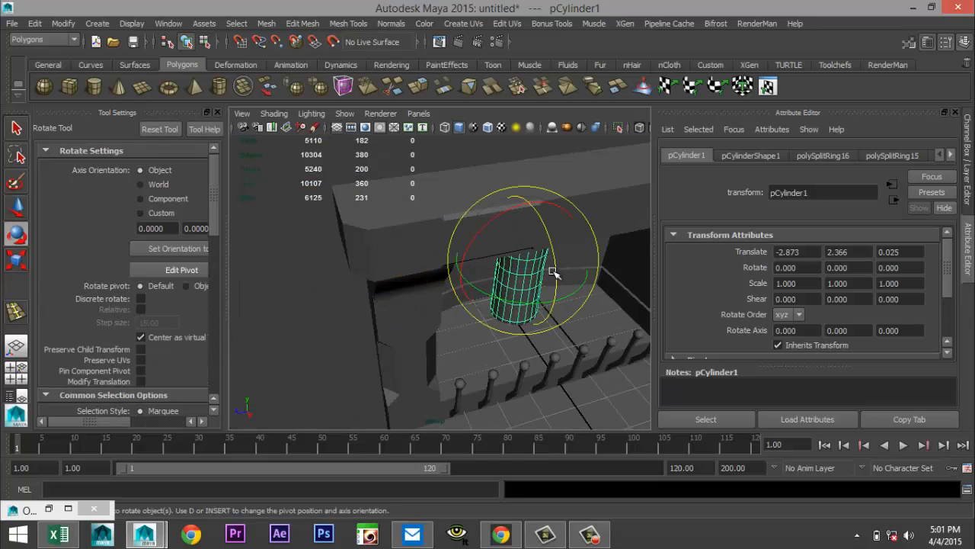
drag(489, 221, 457, 312)
double_click(792, 268)
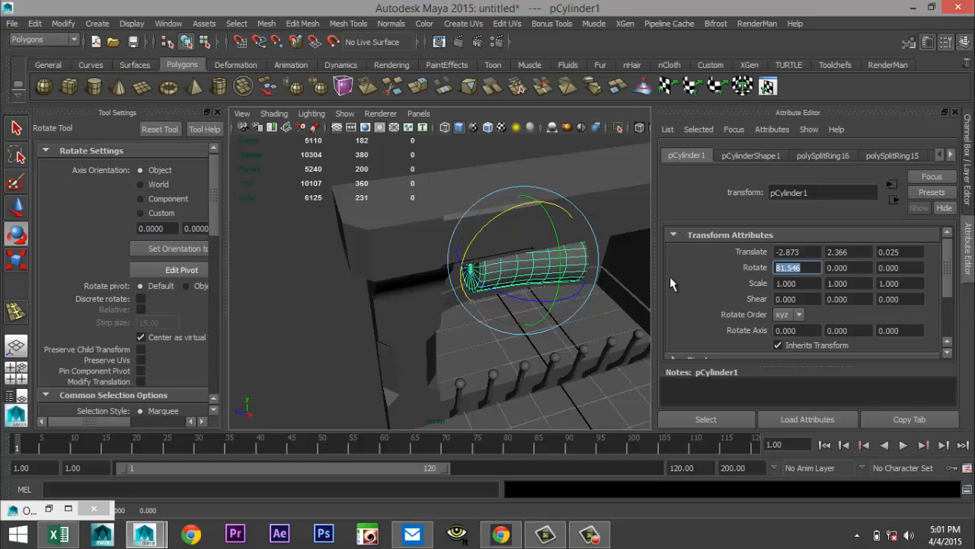
text(90)
key(Return)
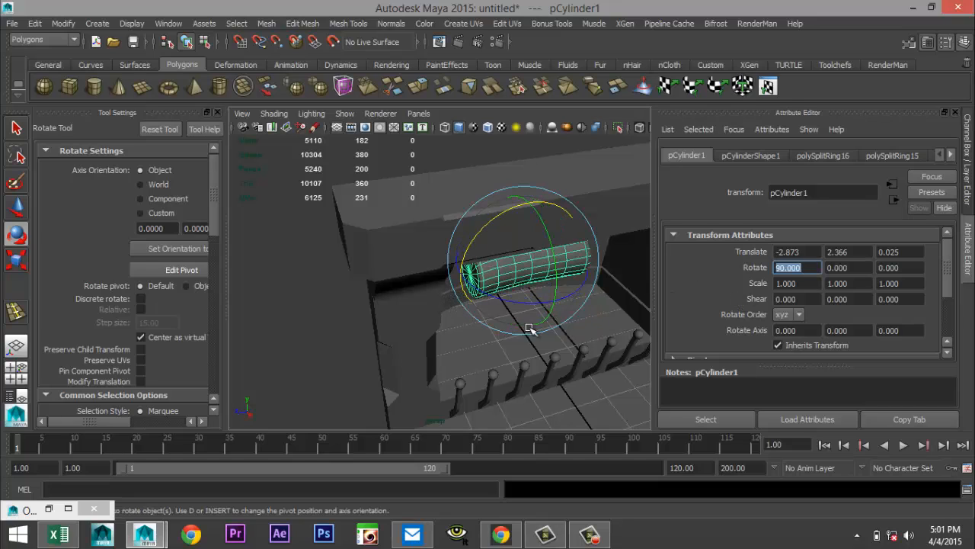
click(613, 332)
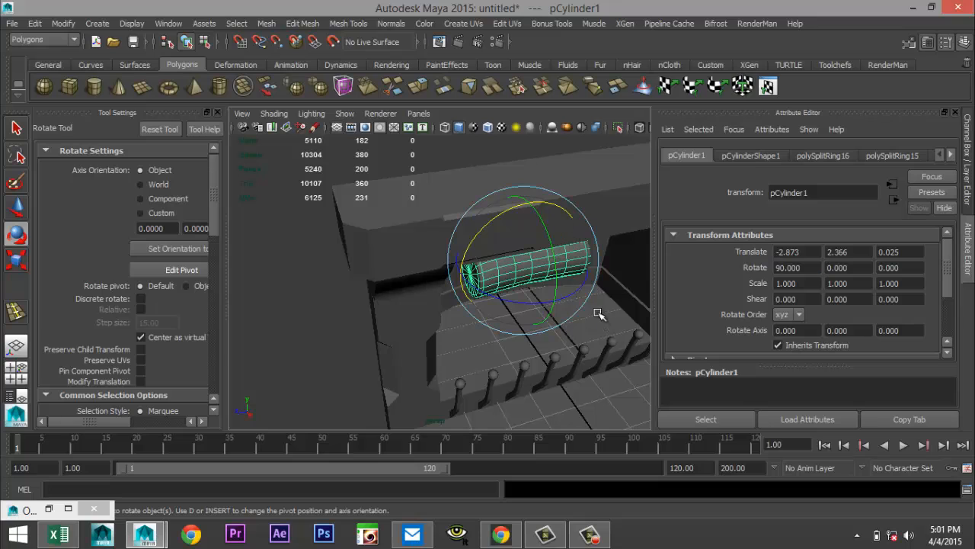
Lower the log toward the fireplace floor to about Translate Y 0.639.
click(568, 273)
key(w)
drag(525, 199, 550, 291)
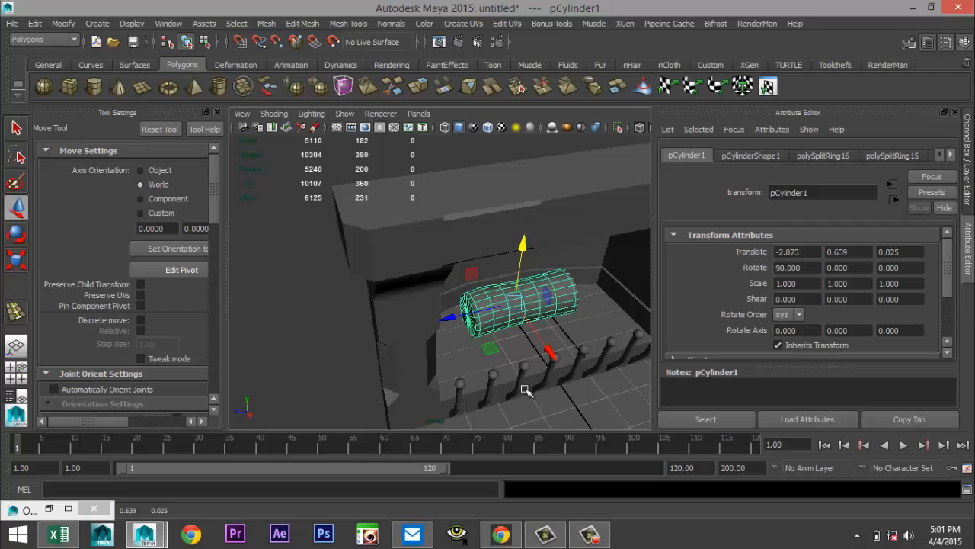
Scale the log uniformly to about 0.683 and shift it to about Translate X -2.666.
alt+drag(525, 390, 405, 374)
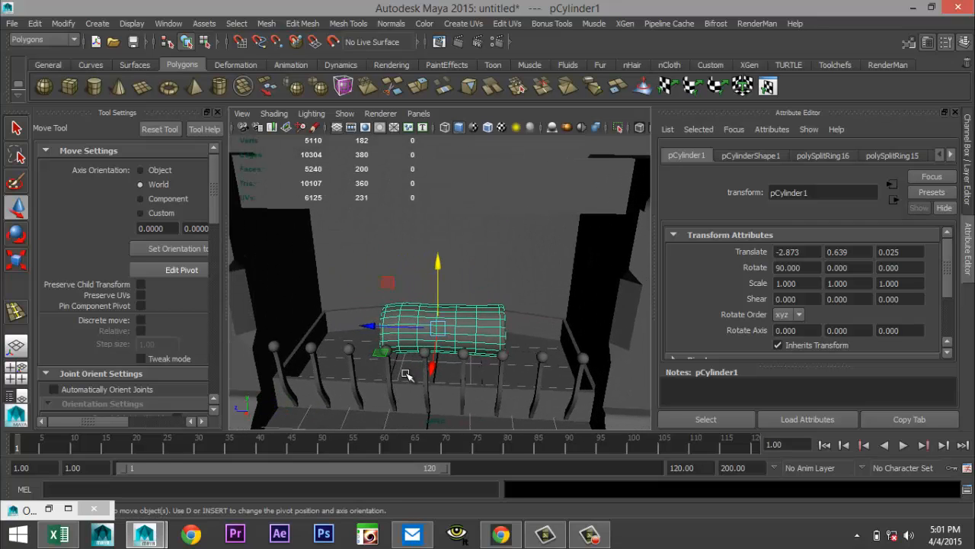
key(r)
drag(438, 328, 479, 376)
key(w)
Duplicate the log, move the copy forward to about Translate X -1.321 and tilt it to about Rotate X -66.3.
key(ctrl+d)
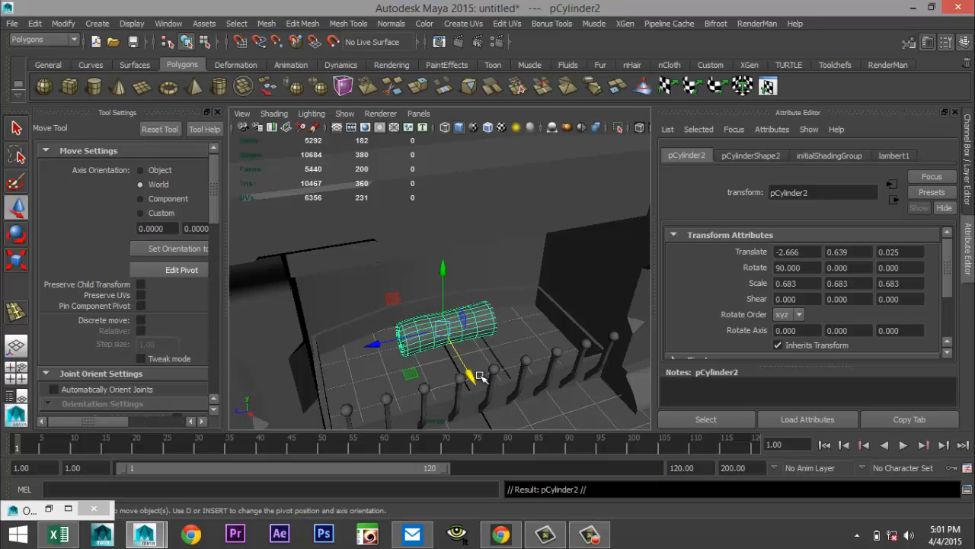
drag(474, 377, 503, 417)
key(e)
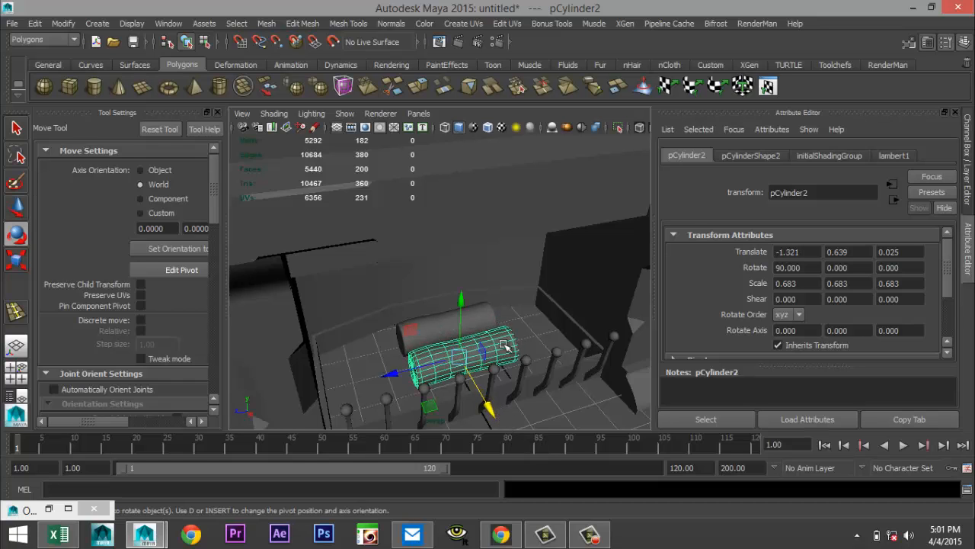
drag(458, 300, 483, 318)
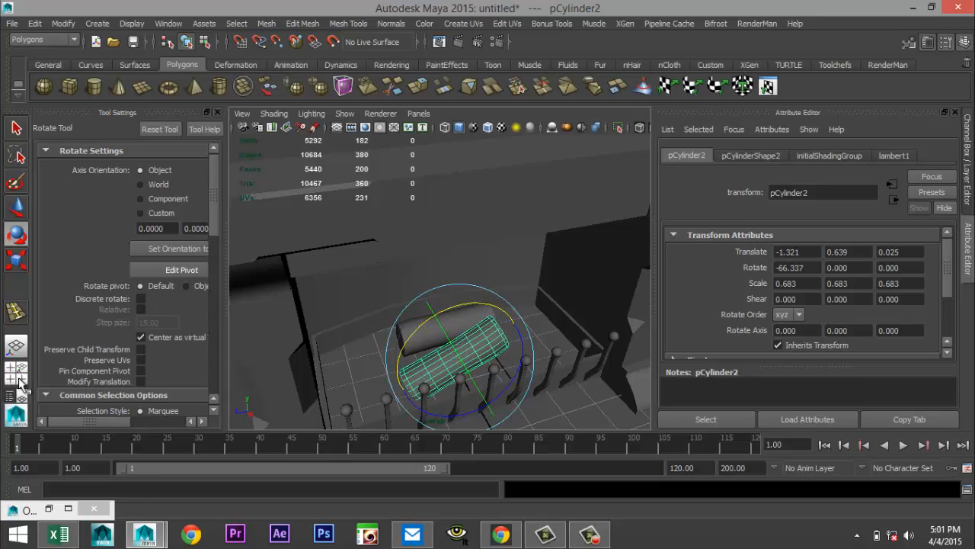
In the side view, raise the tilted log to about Translate Y 1.11 so its lower end rests on the floor.
key(space)
key(space)
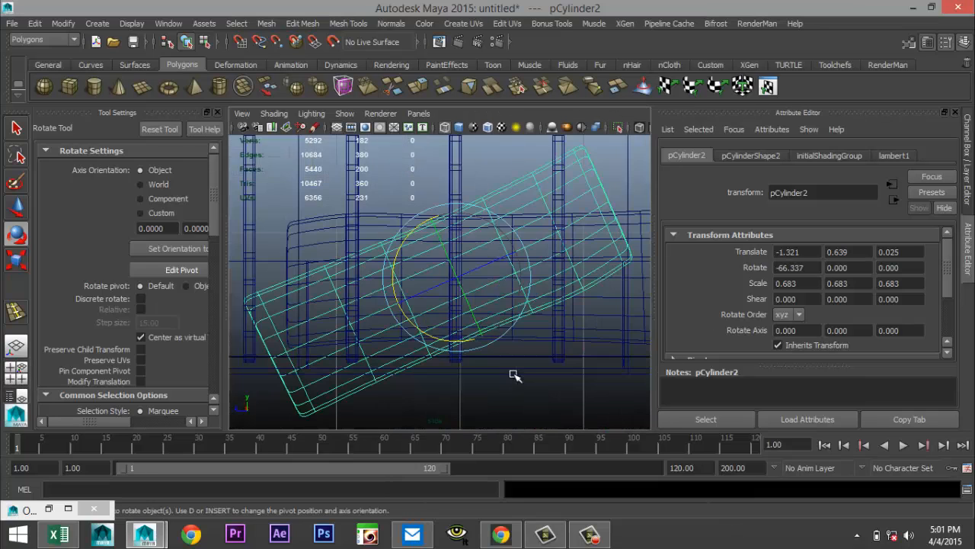
scroll(514, 354, down, 3)
key(w)
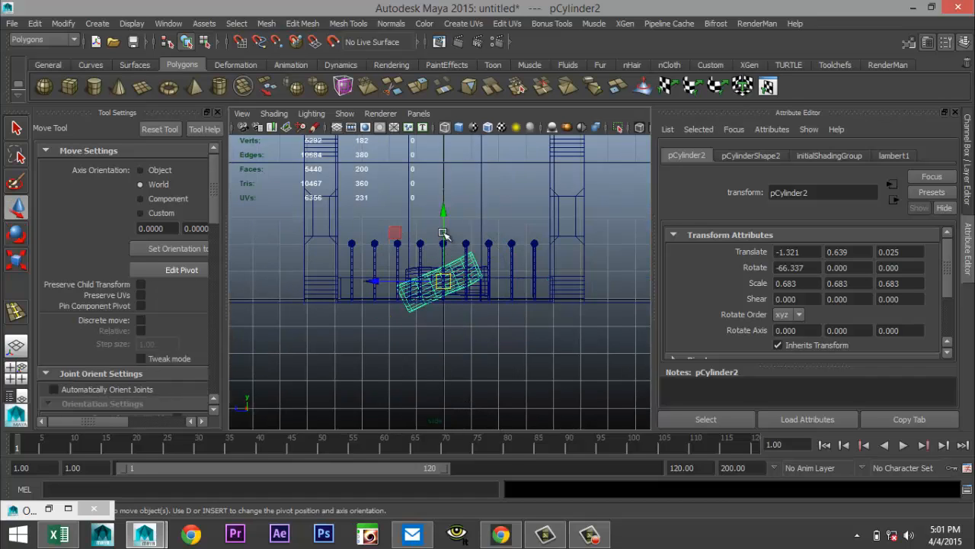
drag(443, 228, 444, 203)
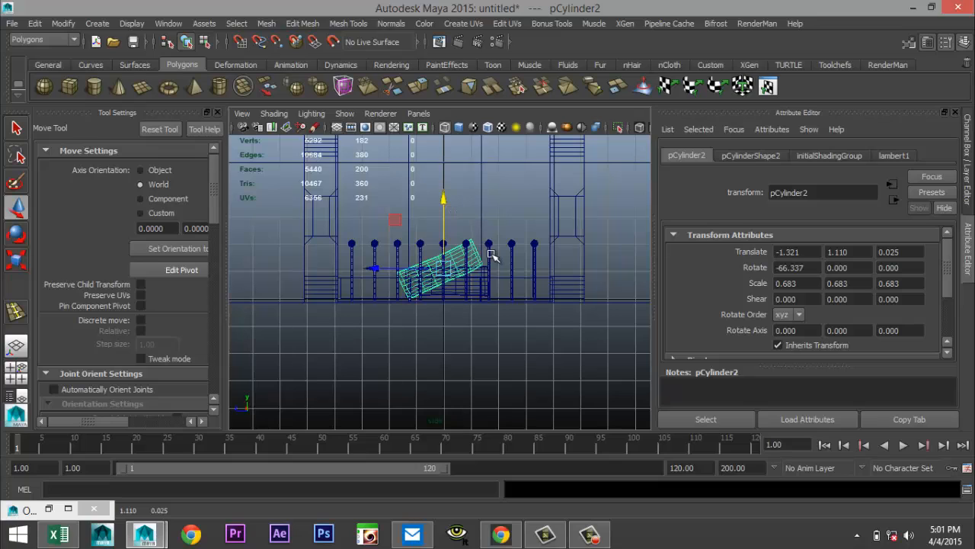
Duplicate the tilted log beside it, rotate the copy nearly level to about -89.3 in X and lower it to Translate Y 0.509.
key(ctrl+d)
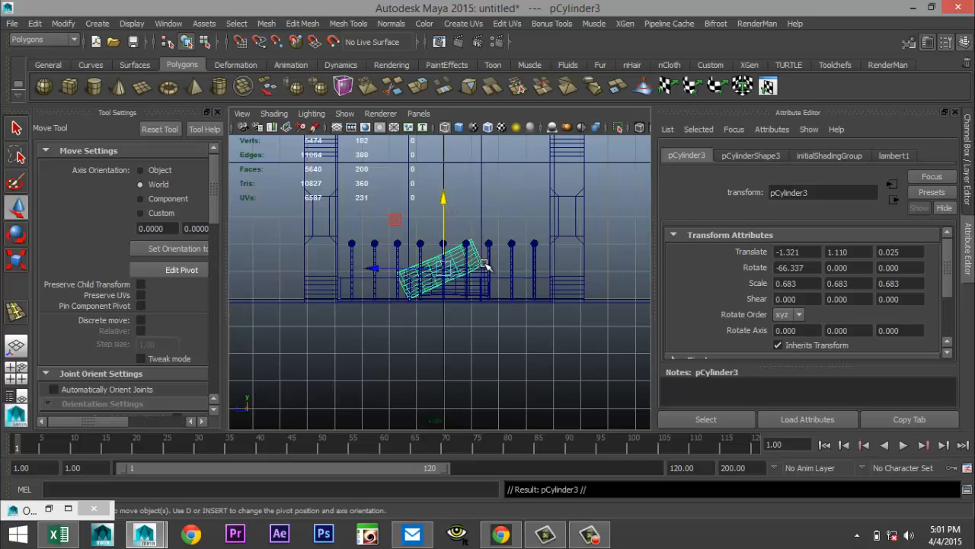
drag(372, 266, 436, 277)
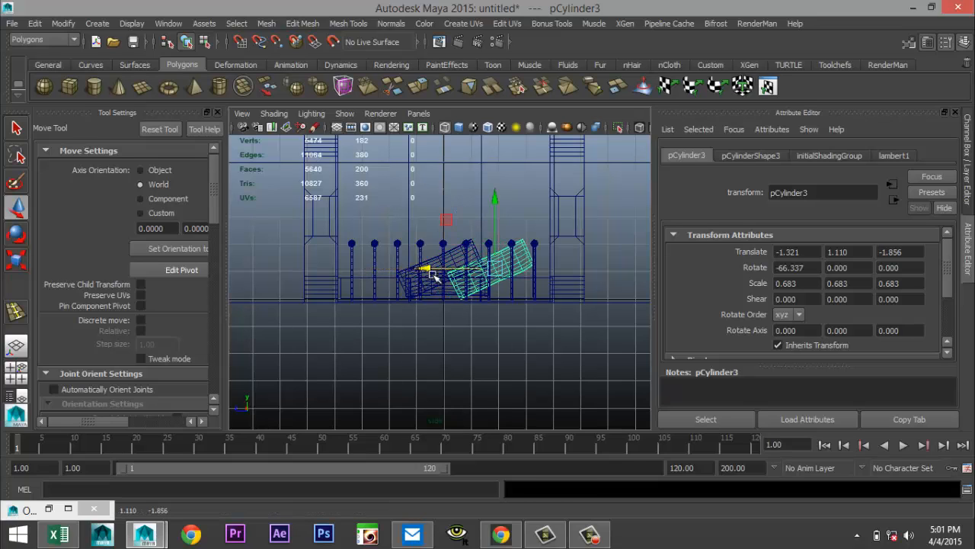
key(e)
drag(571, 261, 564, 287)
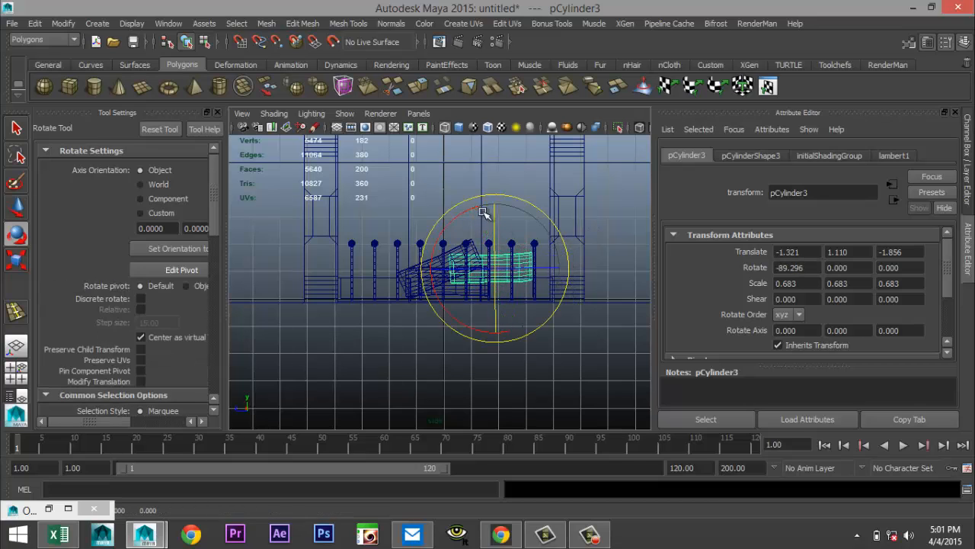
key(w)
drag(492, 211, 503, 227)
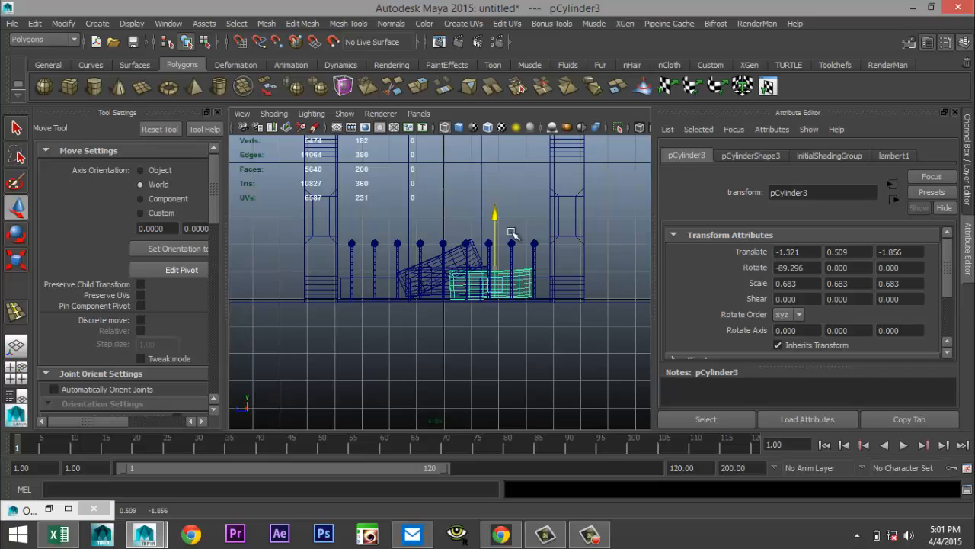
Spread the two front logs apart along Z, the level one to about -2.195 and the tilted one to about 0.443.
drag(438, 285, 404, 268)
click(451, 263)
click(461, 257)
In the perspective view, duplicate the level front log, raise the copy to about Translate Y 1.854 and tilt it to Rotate X -113.1.
click(16, 371)
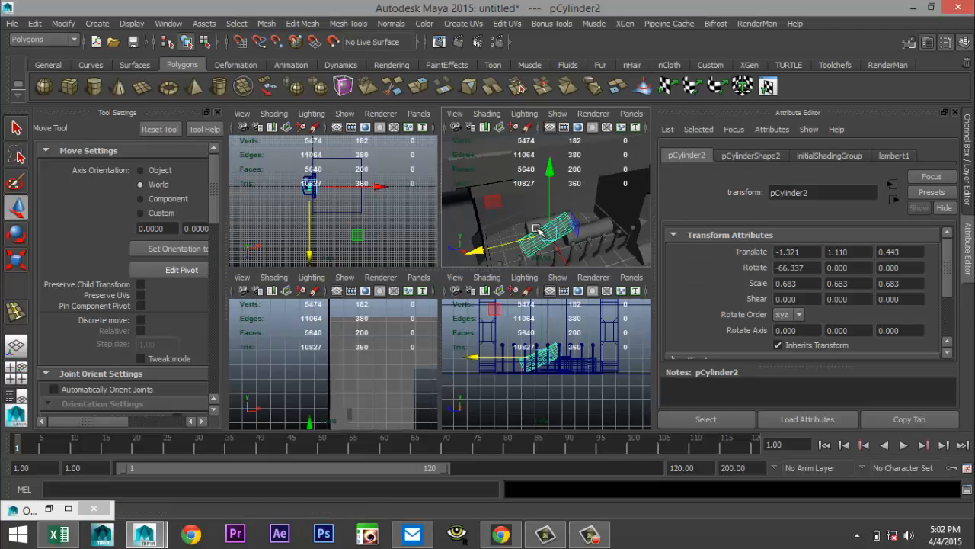
key(space)
alt+drag(503, 330, 425, 359)
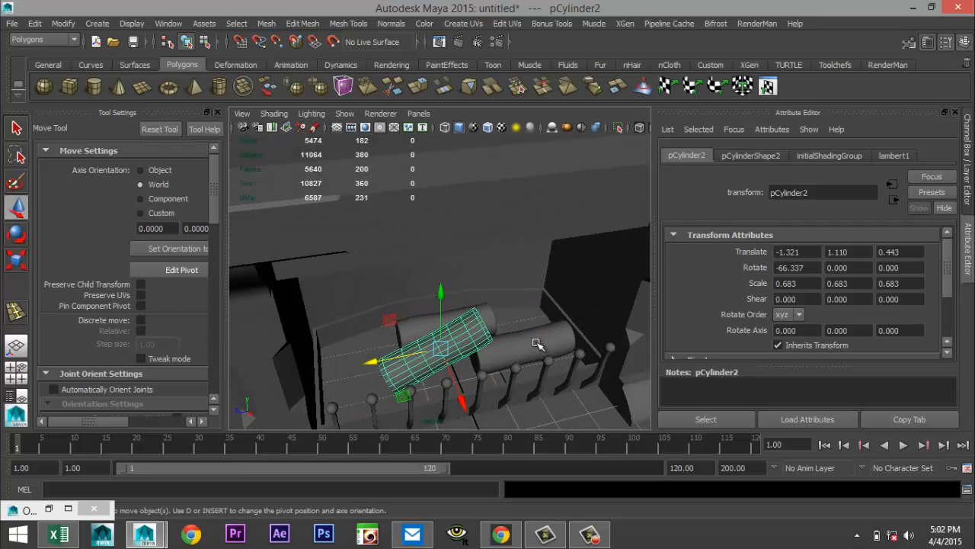
click(538, 344)
key(ctrl+d)
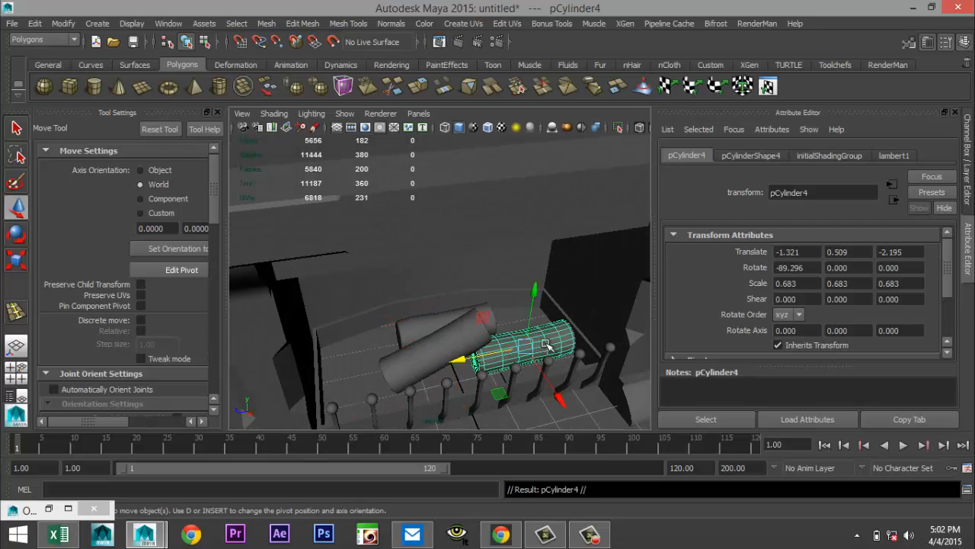
drag(536, 294, 537, 255)
drag(488, 321, 476, 298)
key(e)
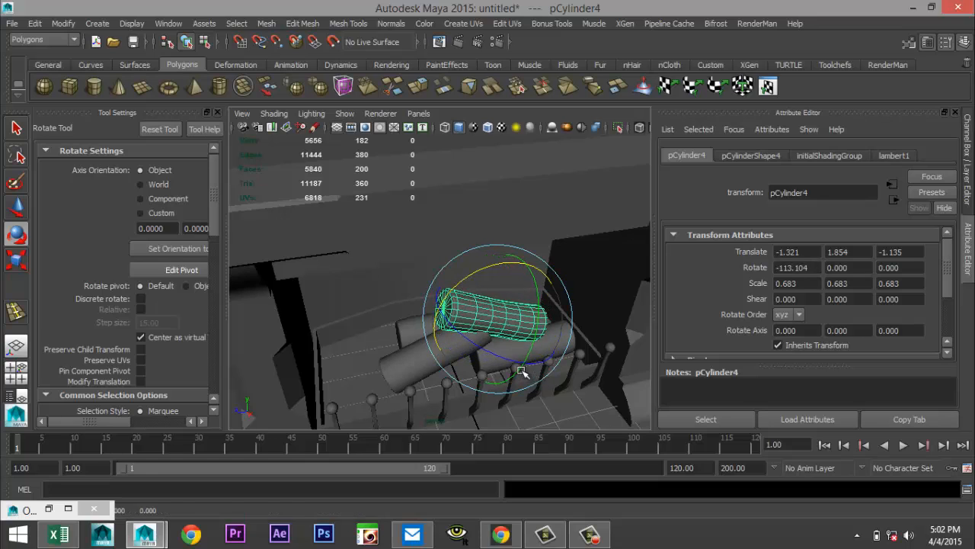
Rest the new top log across the pile at about Translate X -2.343, Y 1.422 and Z -1.493.
key(w)
drag(525, 366, 513, 345)
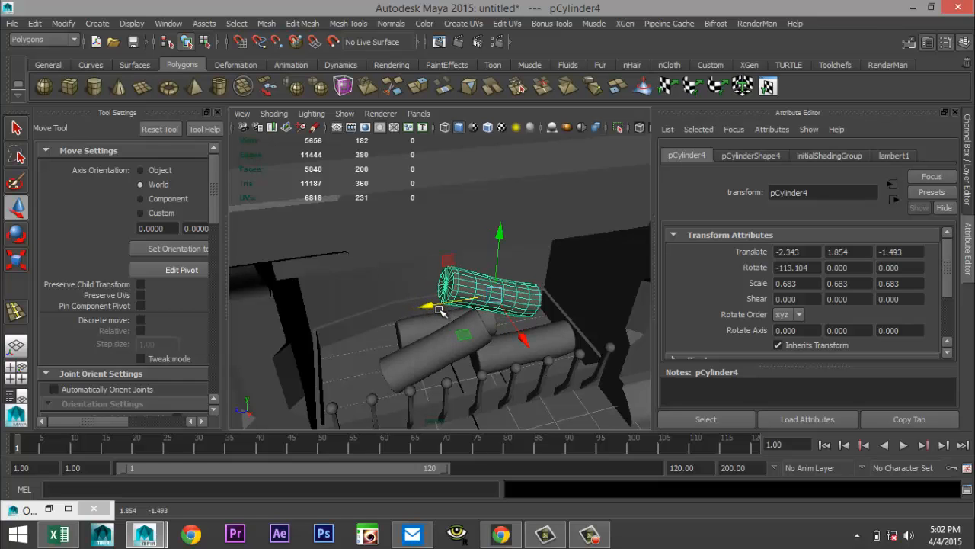
drag(499, 242, 501, 272)
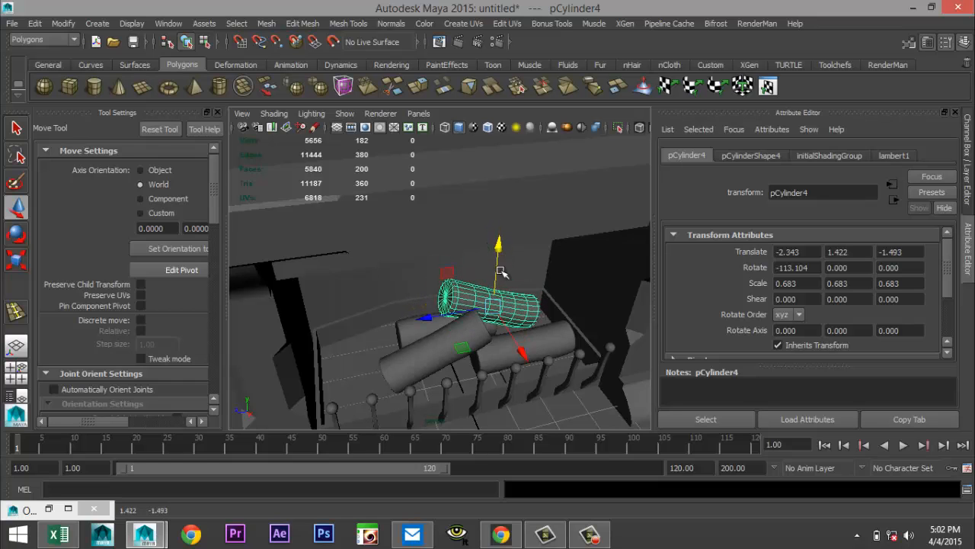
Select all the logs and shift them together toward positive Z to center the pile in the fireplace, then deselect them.
alt+drag(439, 405, 481, 398)
shift+click(407, 342)
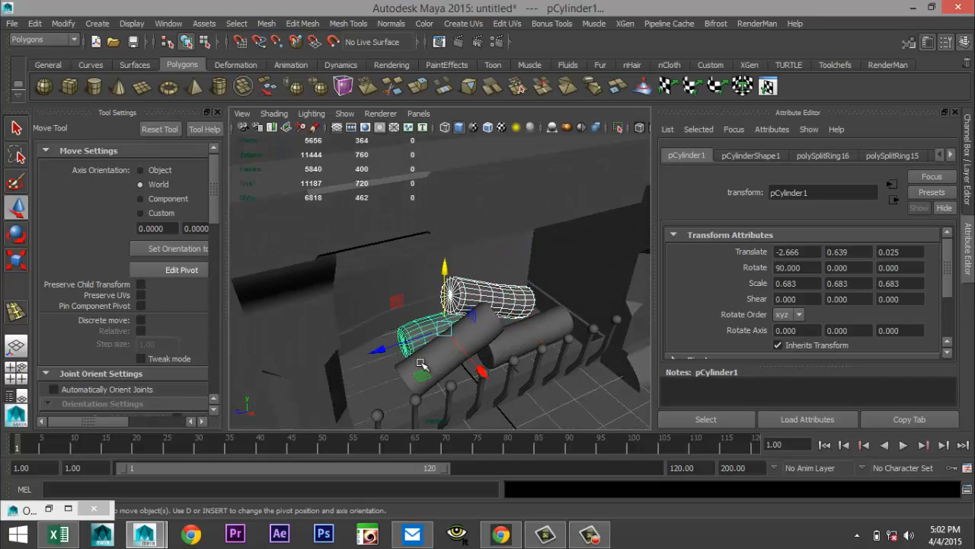
shift+click(424, 366)
key(shift+d)
drag(476, 358, 469, 392)
click(431, 399)
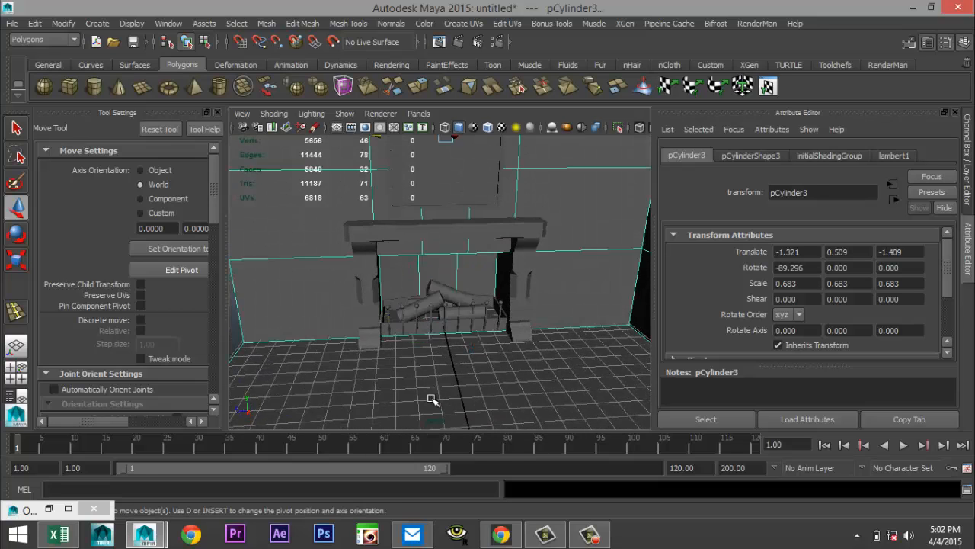
Hide the tool settings to give the perspective view of the fireplace scene more room.
scroll(358, 376, down, 5)
scroll(362, 378, up, 5)
alt+drag(352, 388, 329, 248)
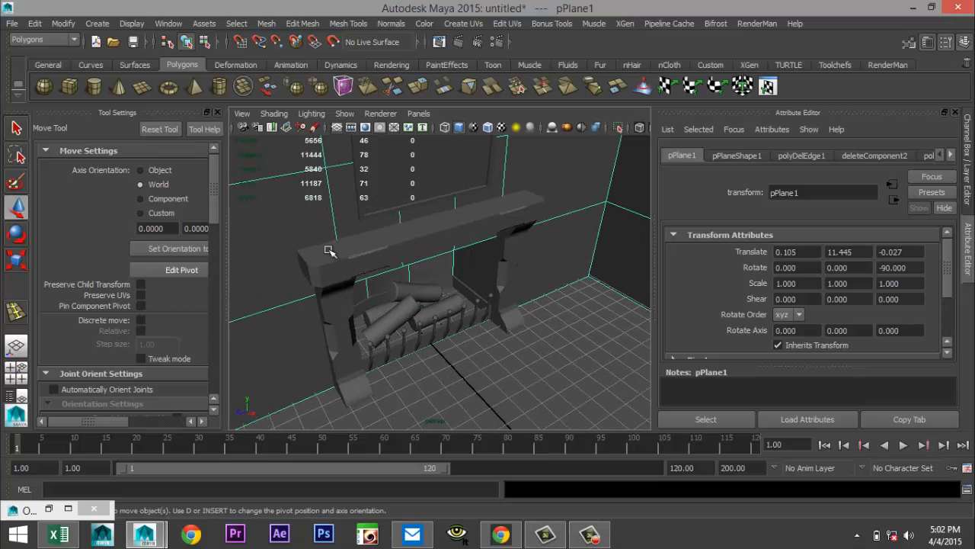
click(218, 112)
scroll(320, 272, down, 3)
scroll(342, 299, up, 3)
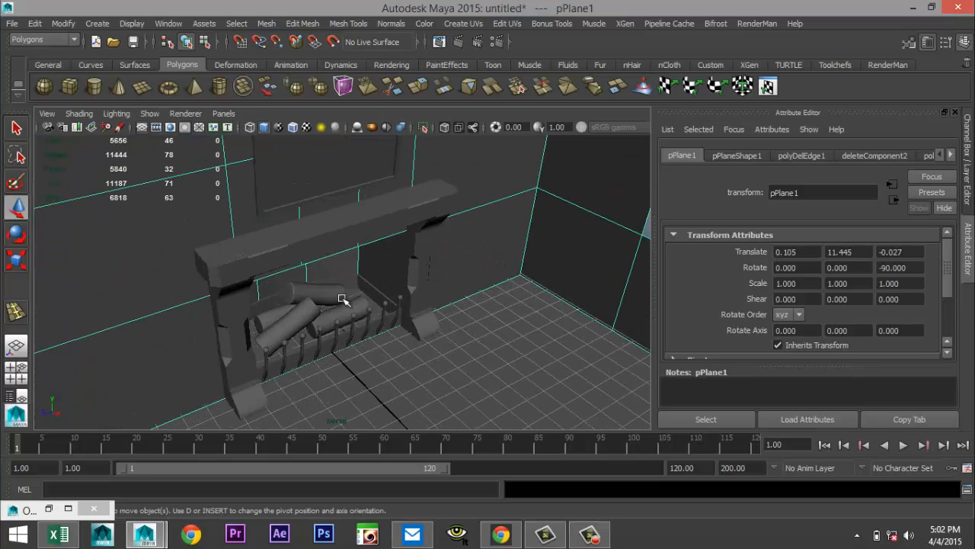
Assign a new Lambert material to the picture frame above the mantel.
alt+drag(438, 291, 475, 349)
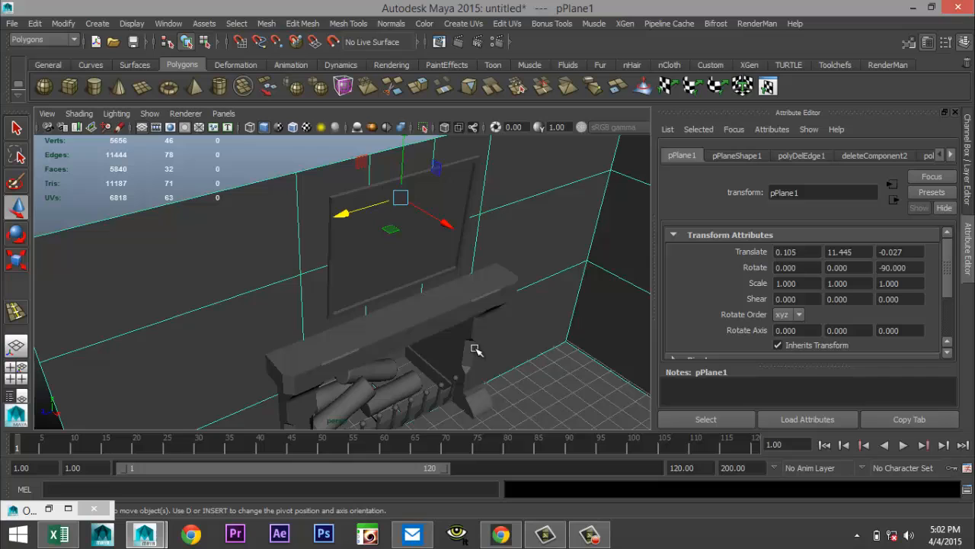
click(351, 267)
right_drag(338, 206, 367, 486)
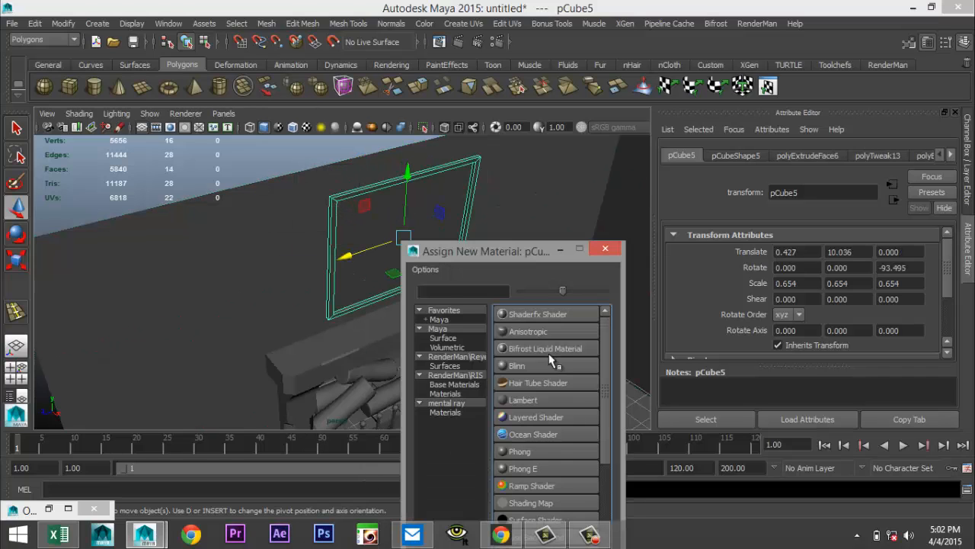
click(454, 292)
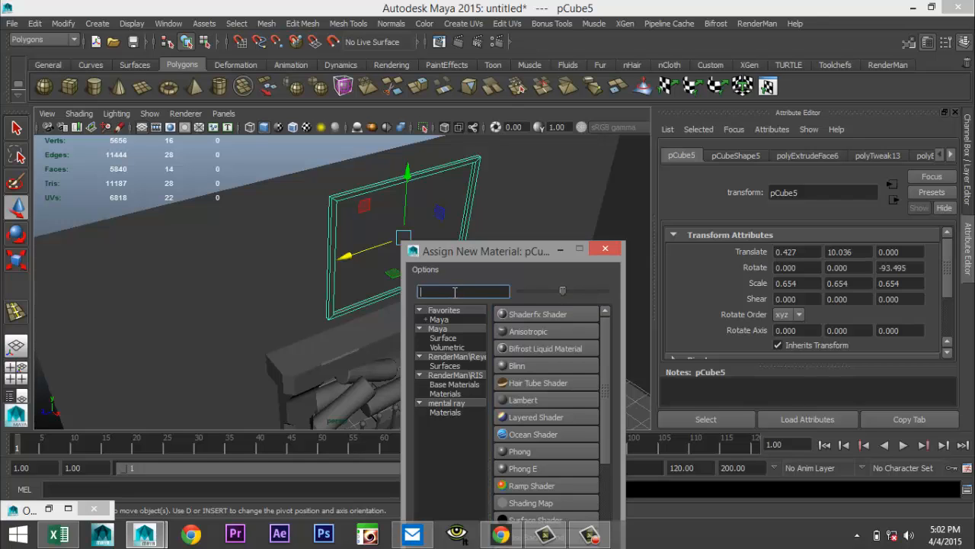
text(la)
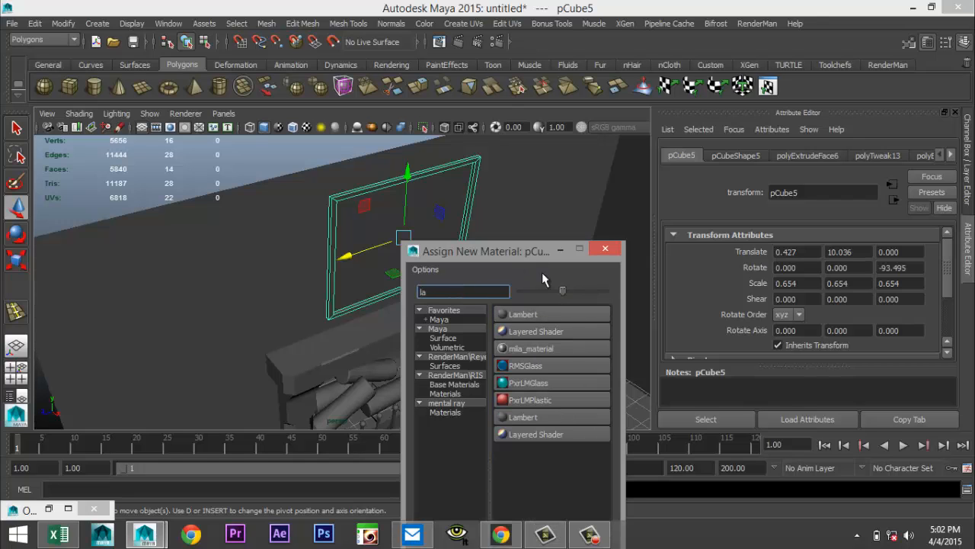
click(534, 314)
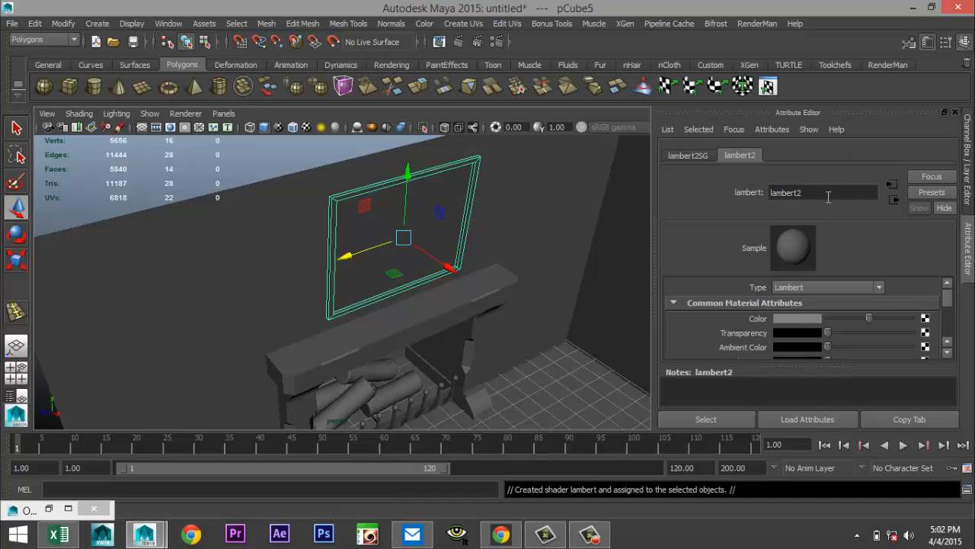
Connect a File texture to the color of the frame's Lambert material.
click(925, 318)
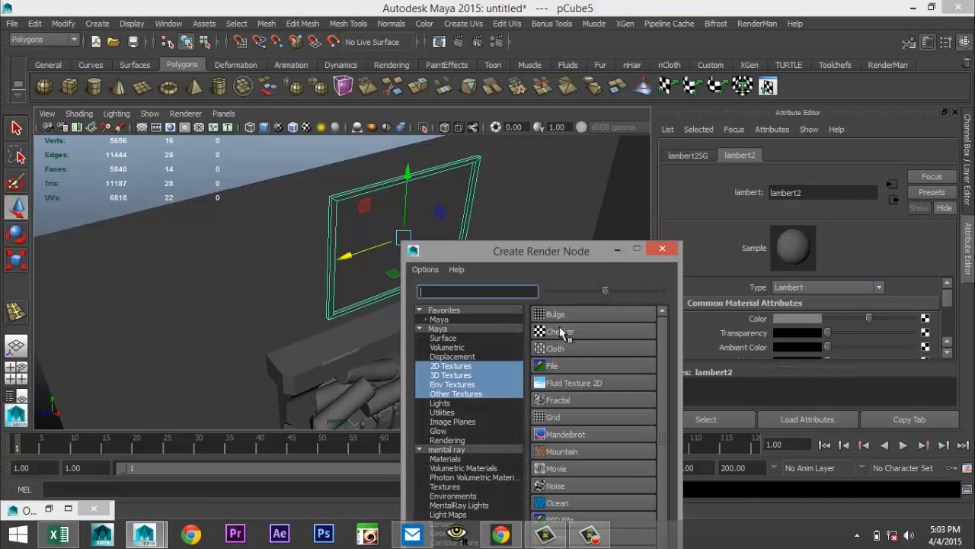
click(584, 366)
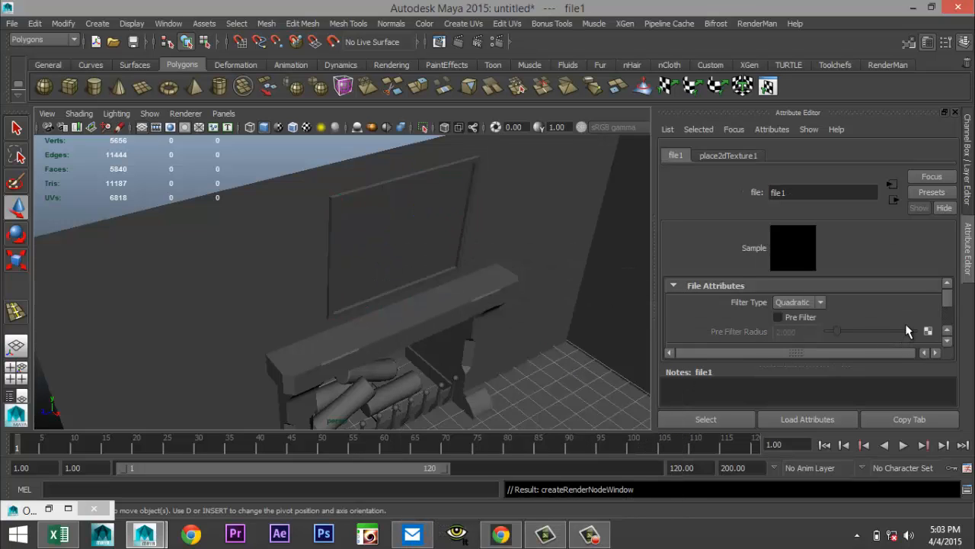
scroll(895, 310, down, 2)
Load Hardwood texture.jpg from the desktop's Fireplace folder into the file texture and turn on textured display in the viewport.
click(932, 316)
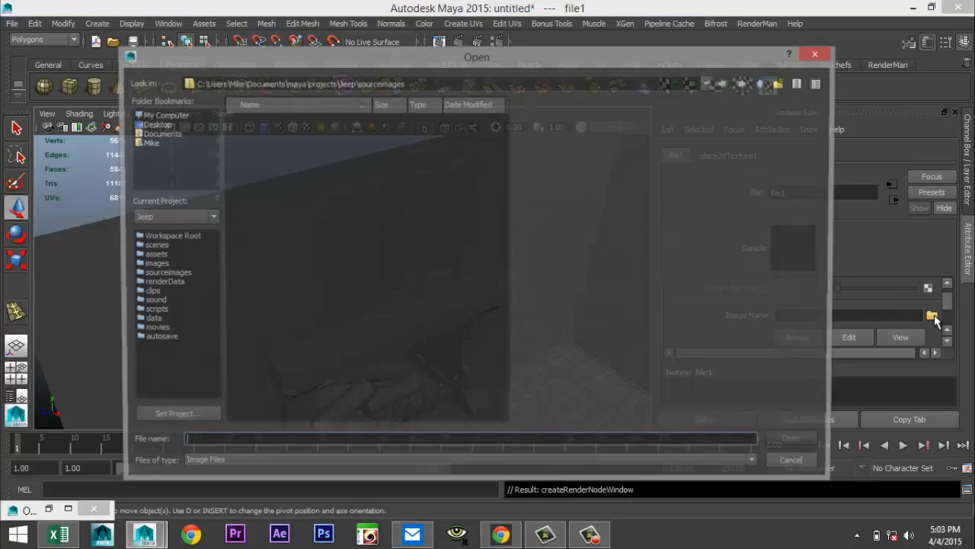
click(156, 127)
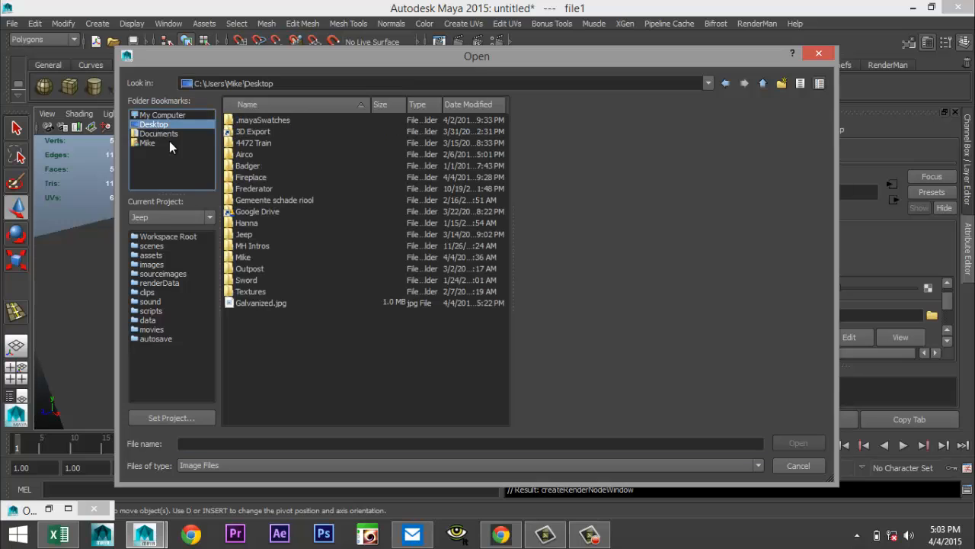
click(245, 177)
double_click(247, 177)
click(248, 177)
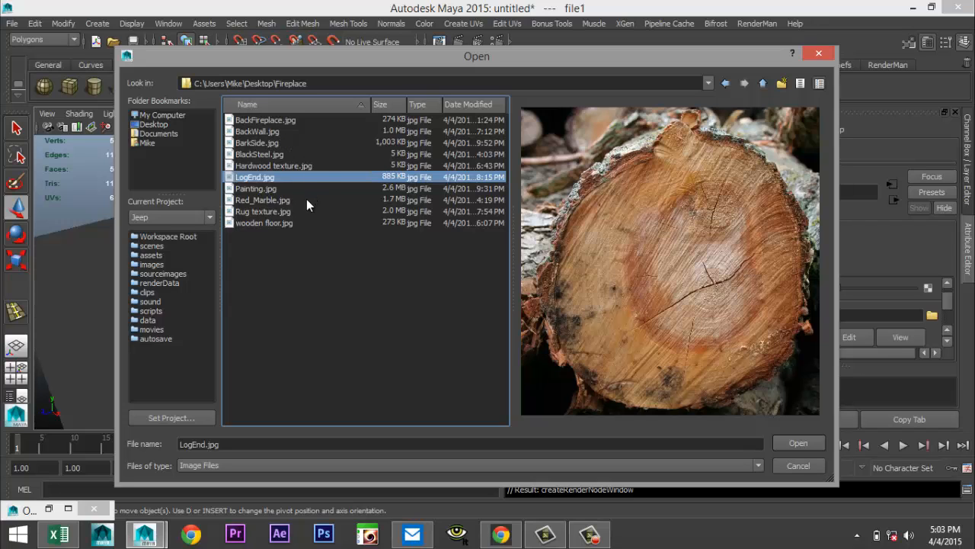
drag(324, 61, 355, 135)
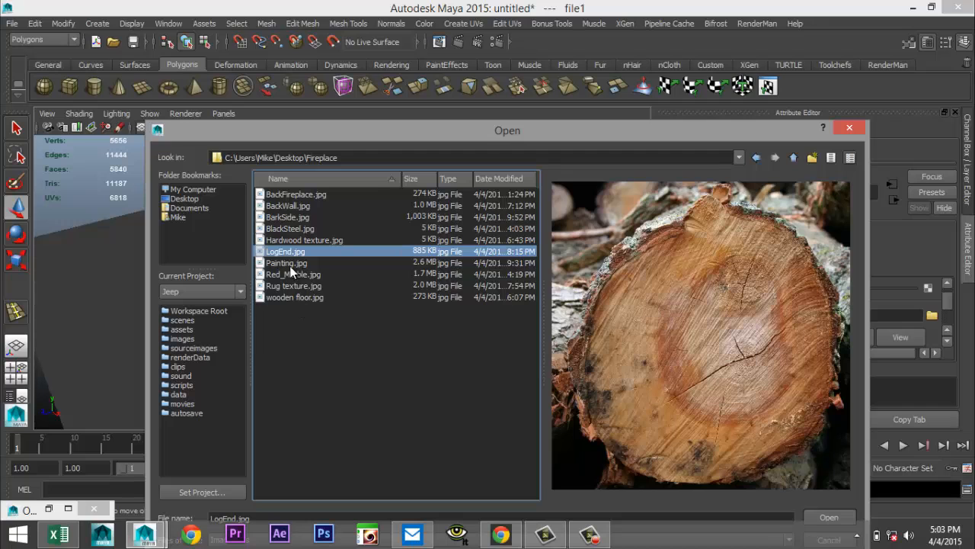
click(292, 240)
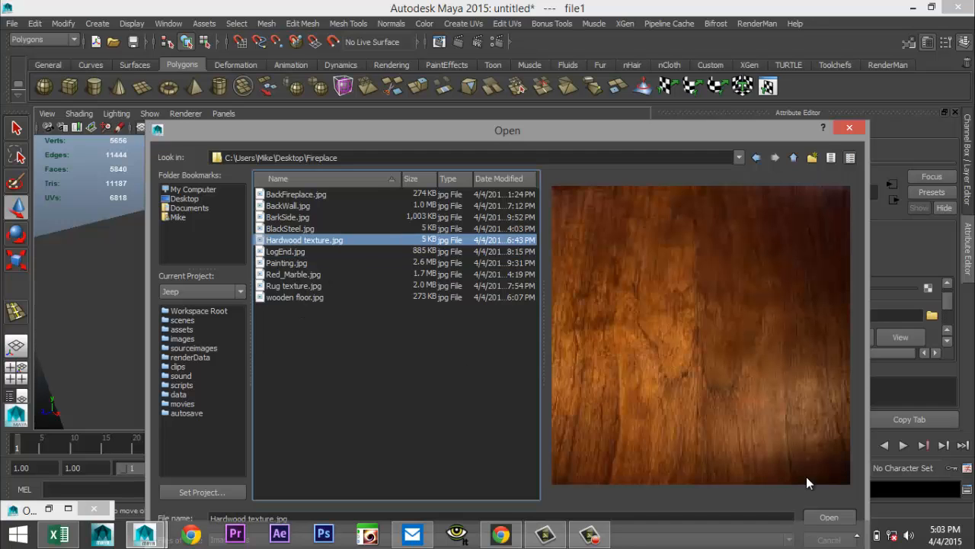
click(828, 517)
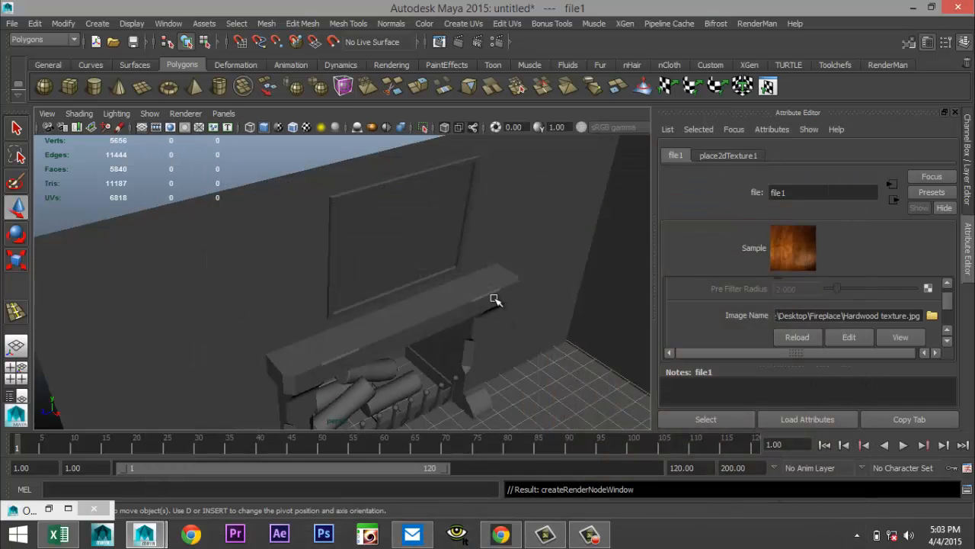
click(306, 126)
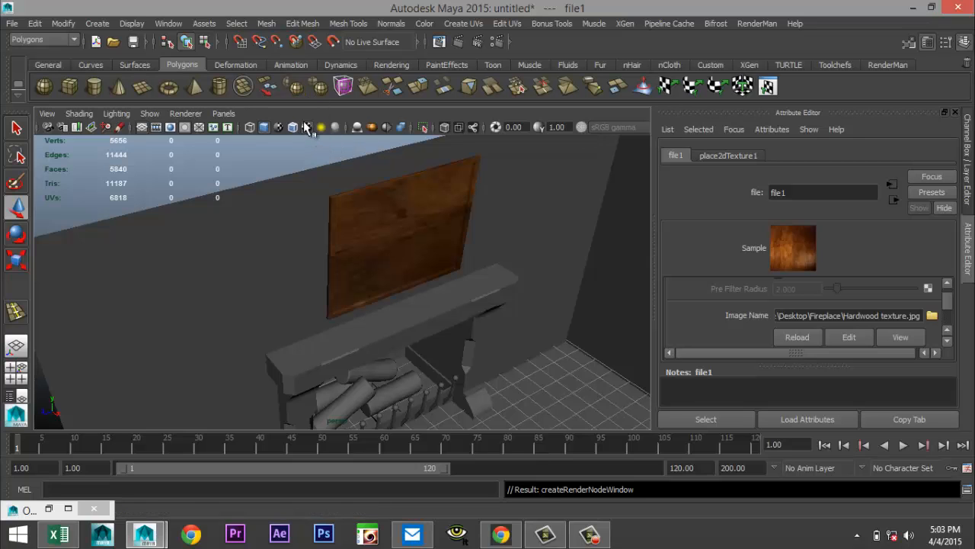
Select the wood-textured picture frame and apply planar UV mapping to it.
scroll(444, 258, up, 2)
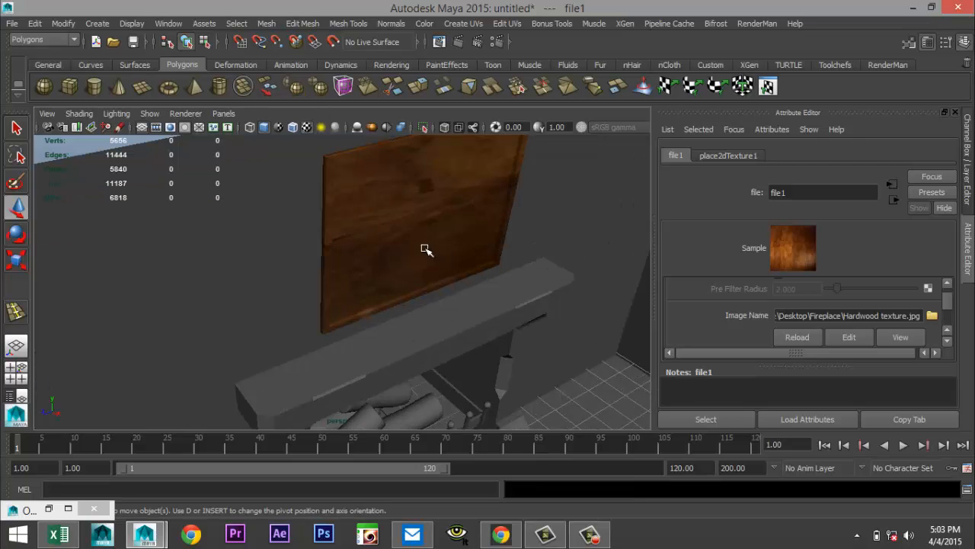
alt+drag(425, 249, 358, 278)
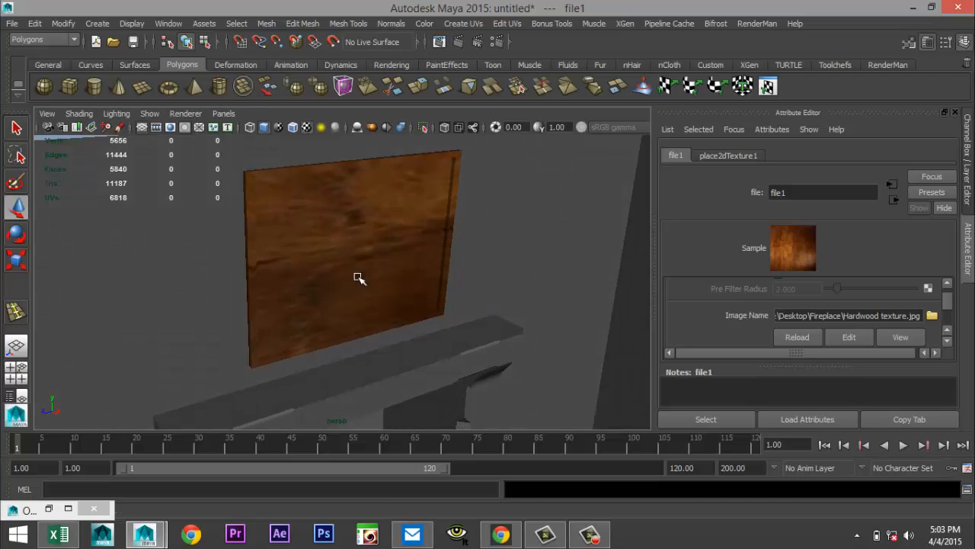
click(251, 228)
scroll(272, 248, up, 3)
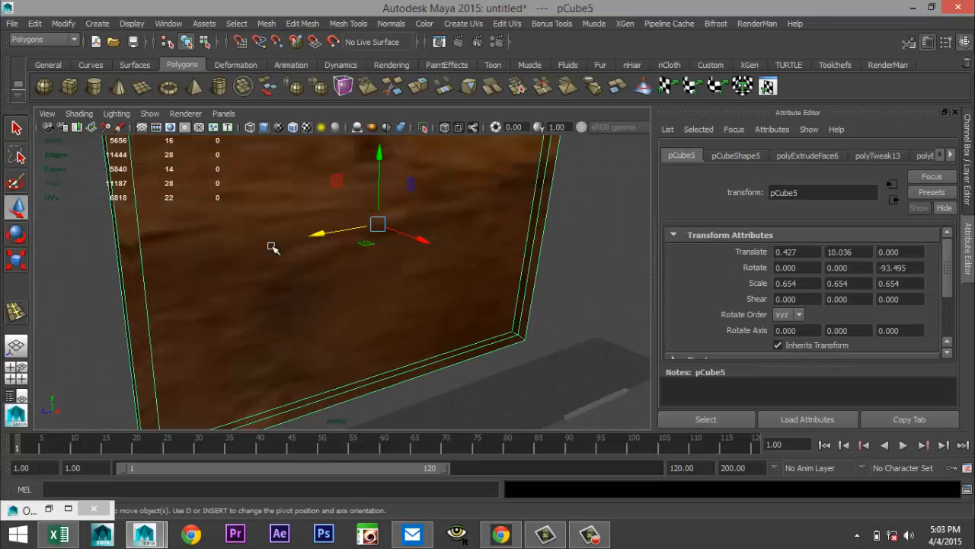
scroll(312, 289, down, 3)
scroll(318, 294, down, 3)
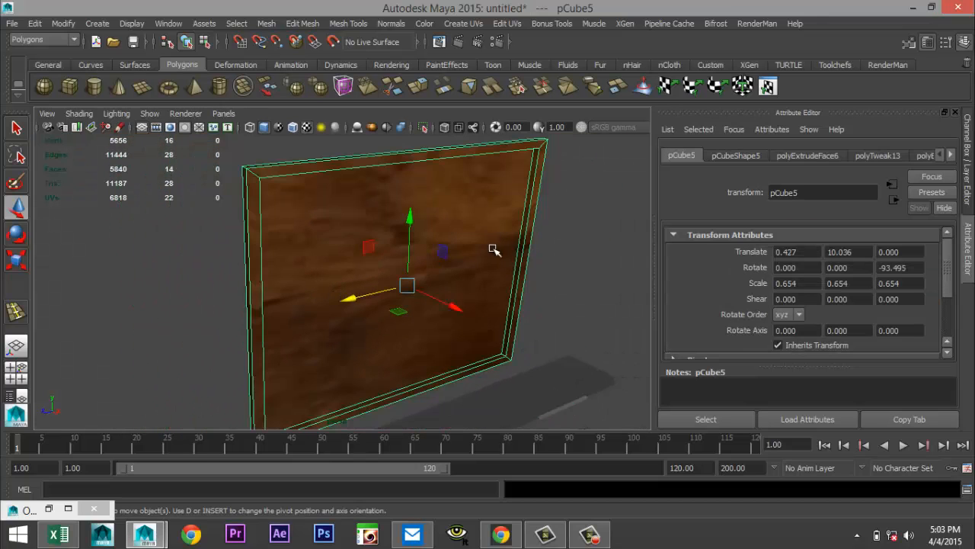
click(465, 25)
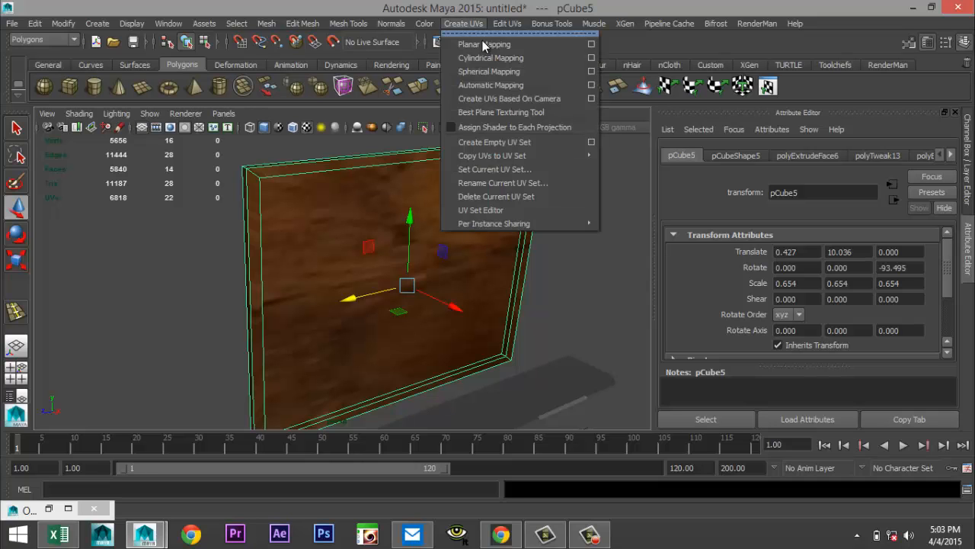
click(495, 46)
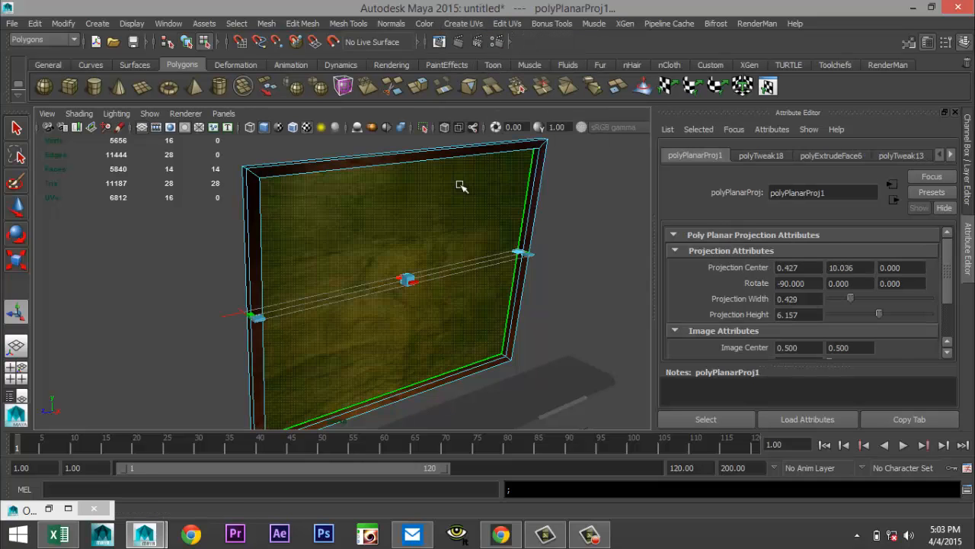
Examine the picture frame's planar UV layout over the wood texture in the UV Texture Editor, and close the editor.
mouse_move(505, 261)
alt+mouse_down()
mouse_move(488, 241)
mouse_move(495, 278)
mouse_move(507, 279)
alt+mouse_up()
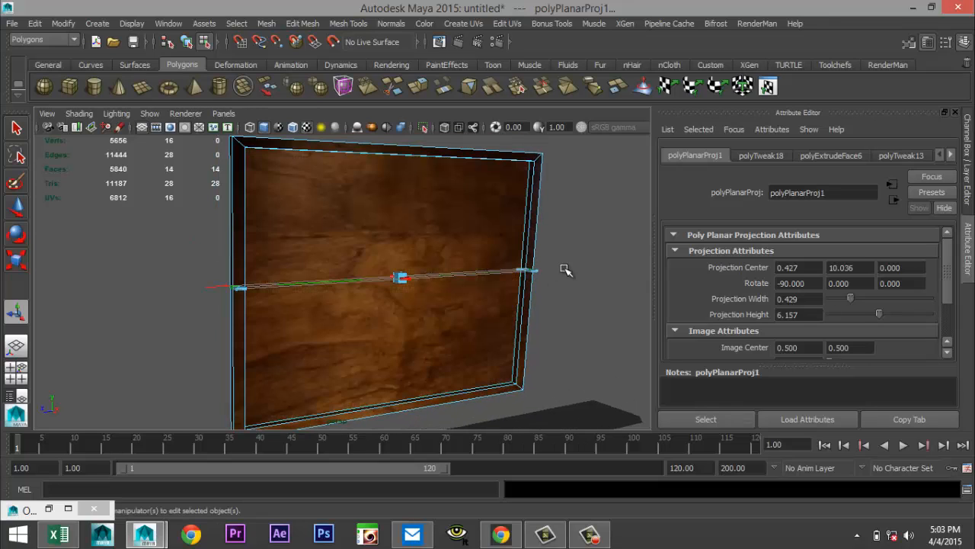
click(506, 23)
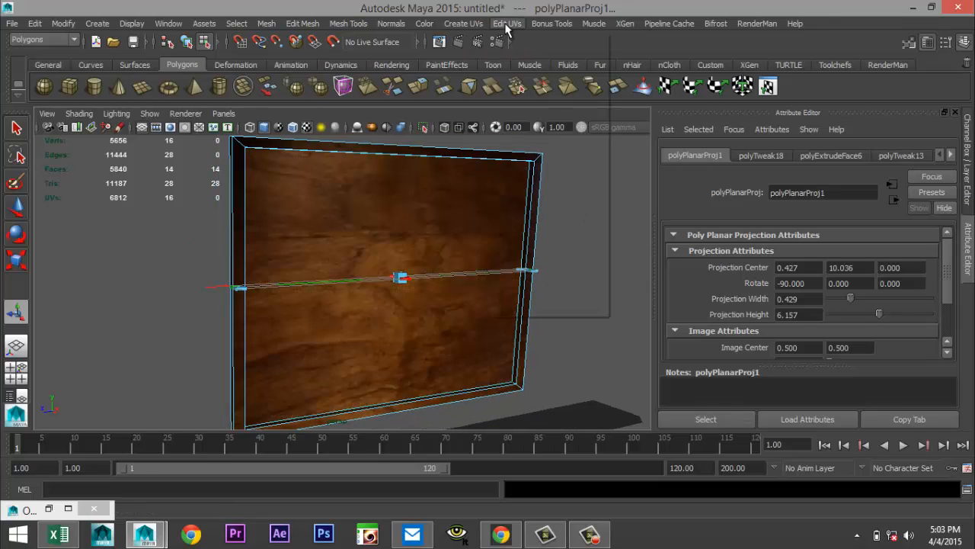
click(571, 308)
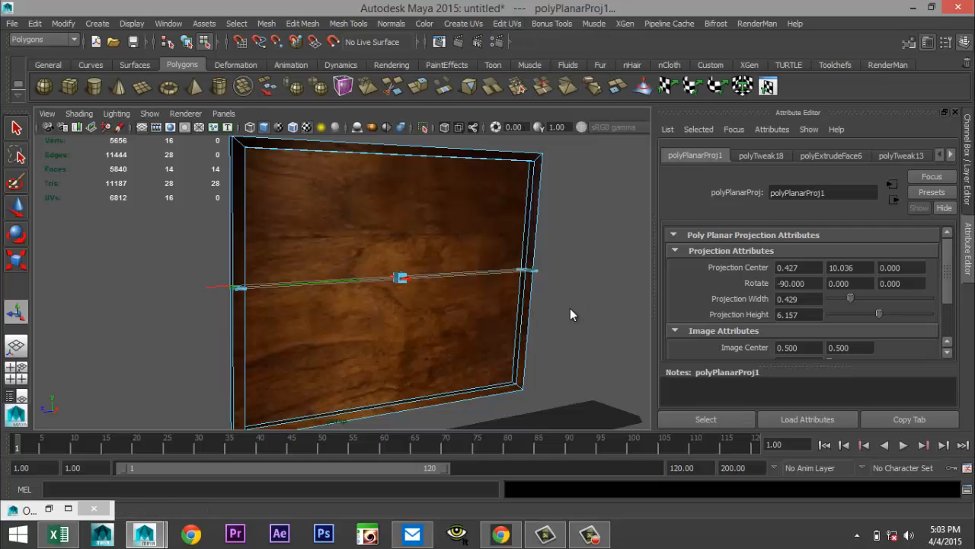
scroll(781, 338, down, 3)
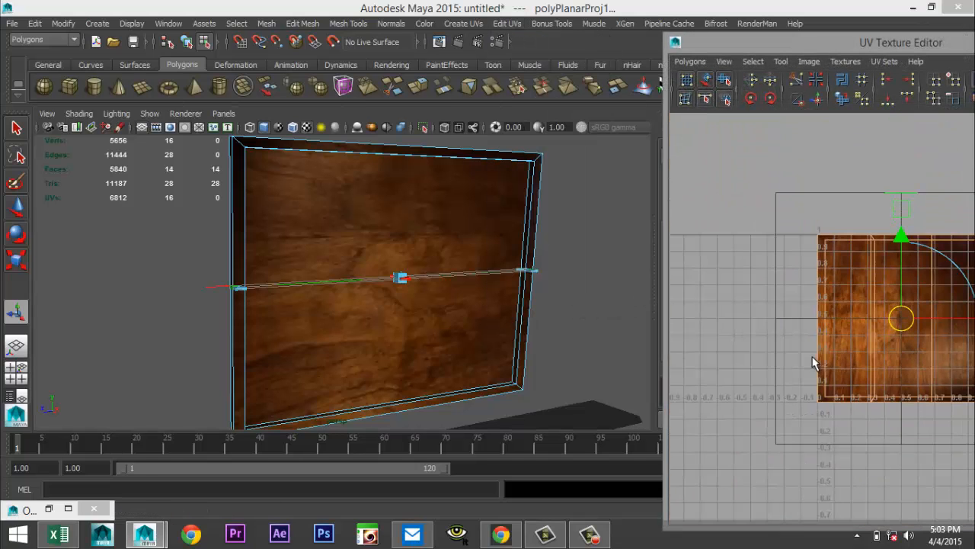
scroll(817, 367, down, 2)
scroll(822, 368, up, 4)
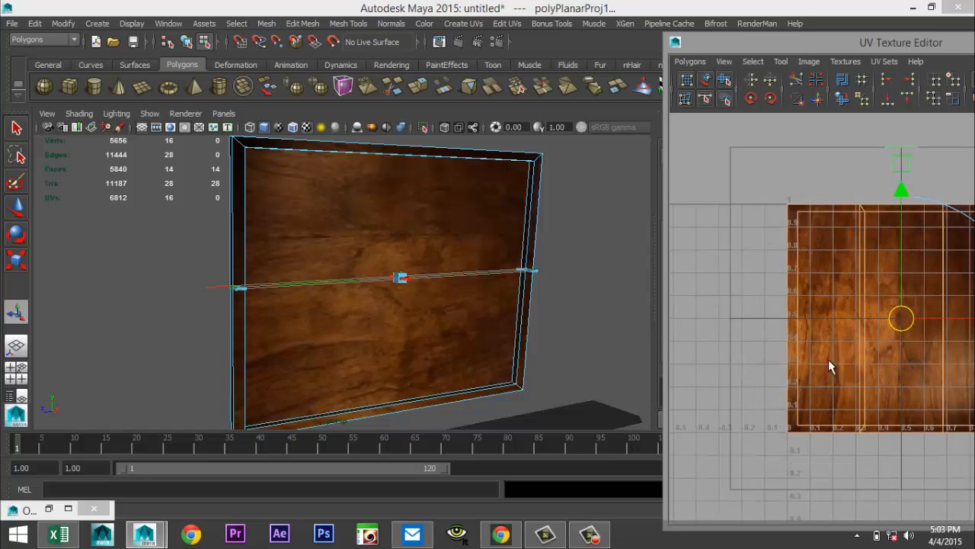
drag(817, 39, 750, 81)
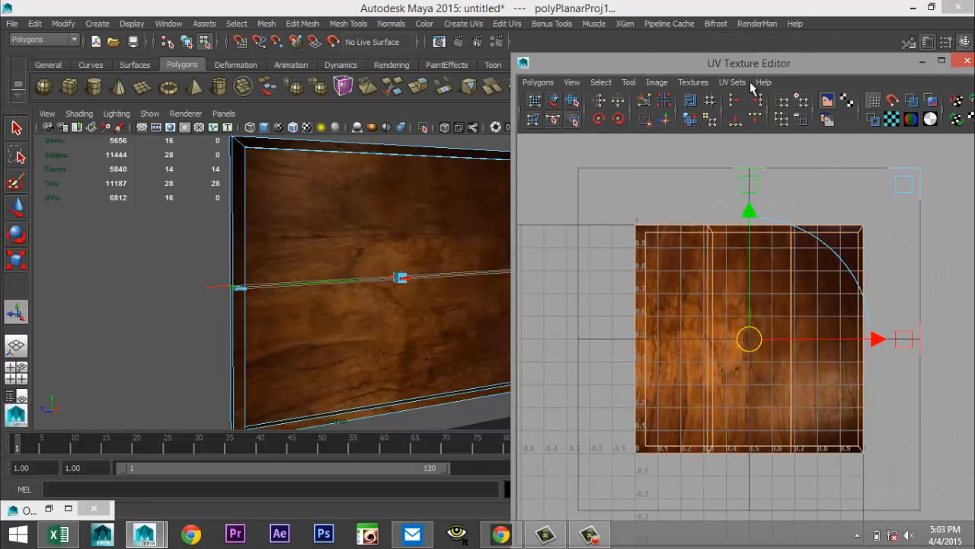
click(966, 61)
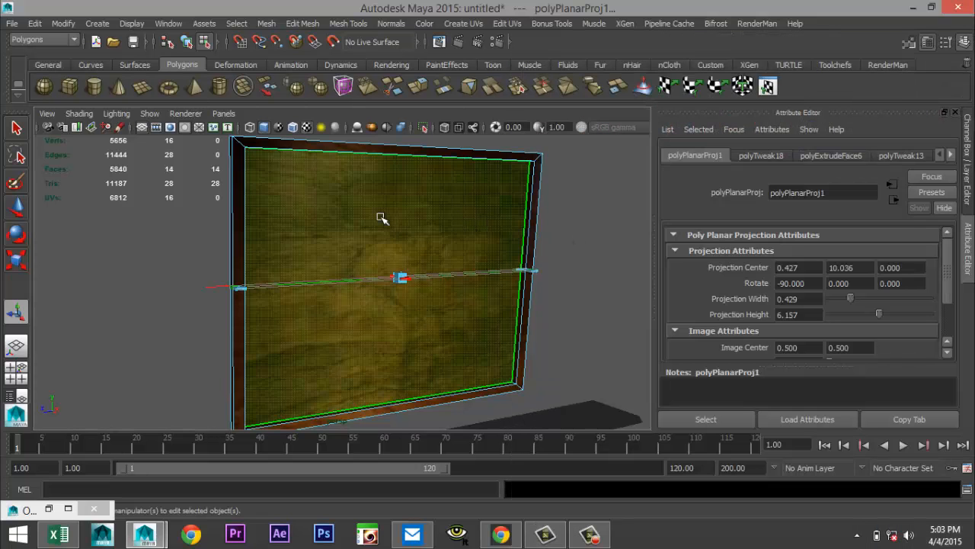
Select the large inner face of the picture frame and assign it a separate new Lambert material.
click(383, 219)
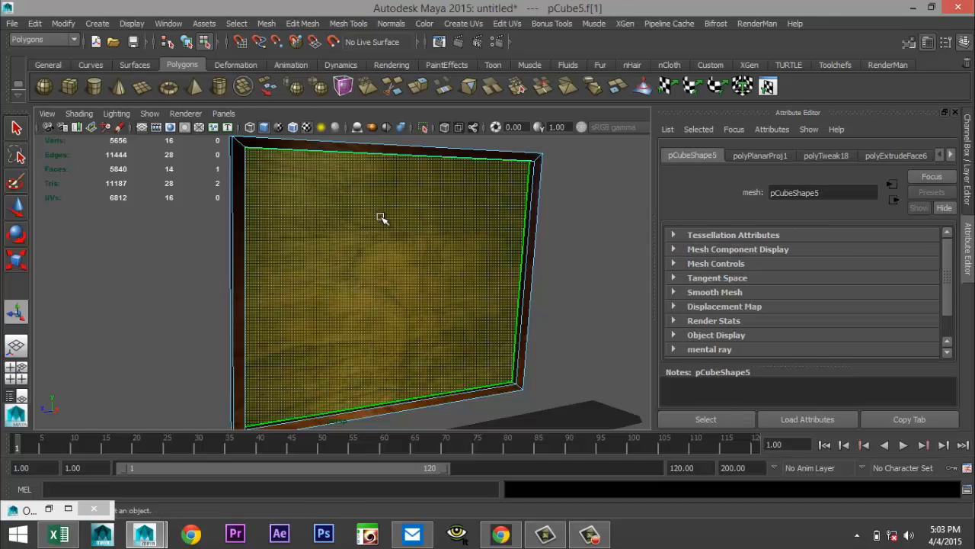
right_drag(382, 219, 394, 488)
click(538, 314)
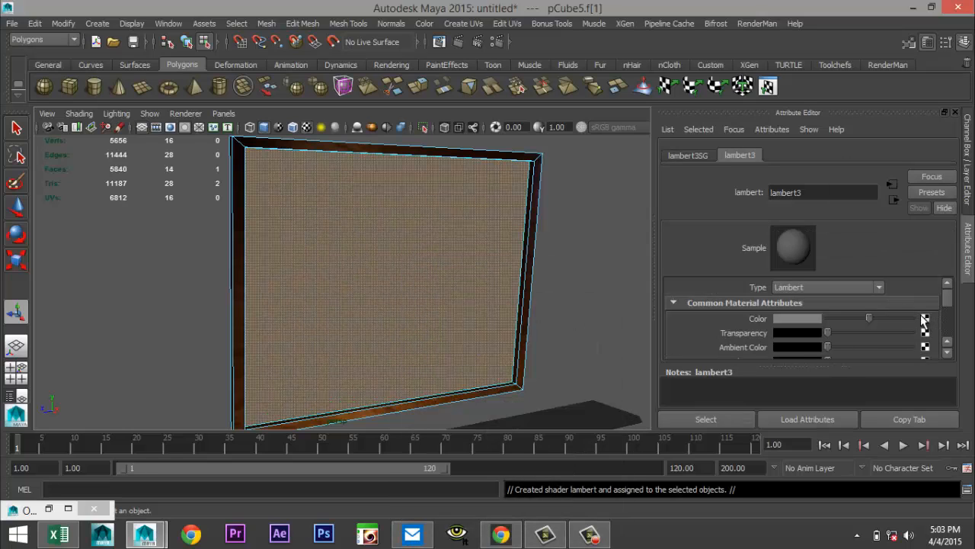
Map the inner face's material color with a File texture using Painting.jpg from the Fireplace folder.
click(925, 317)
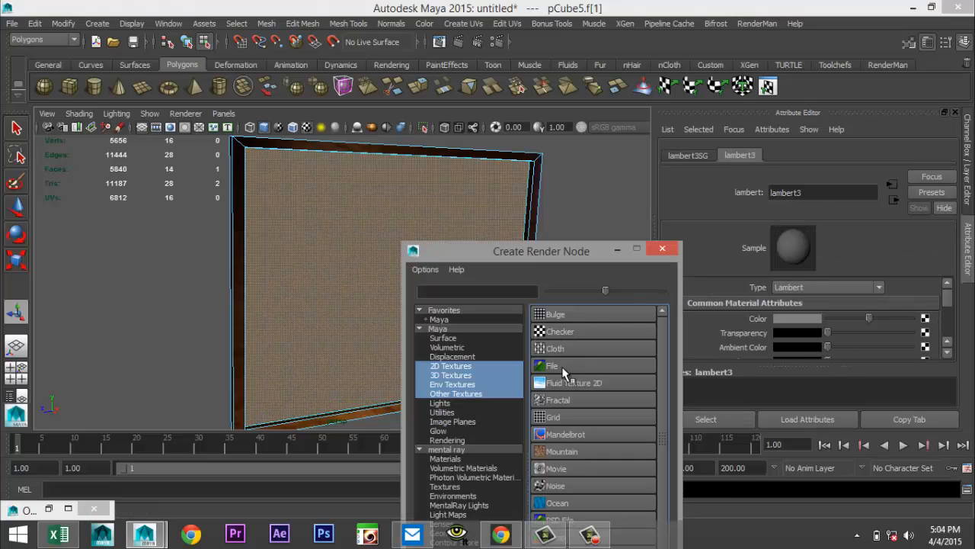
click(553, 366)
click(932, 315)
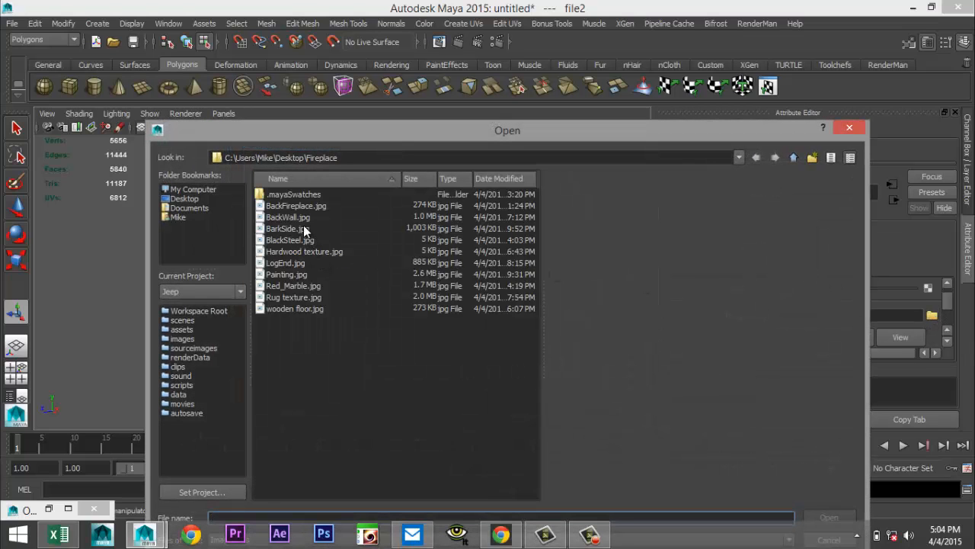
click(296, 275)
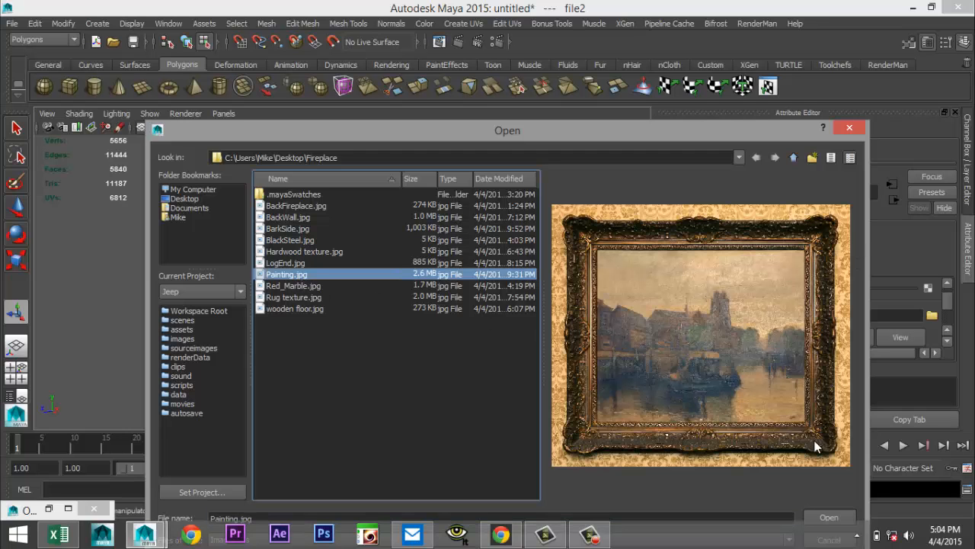
click(828, 518)
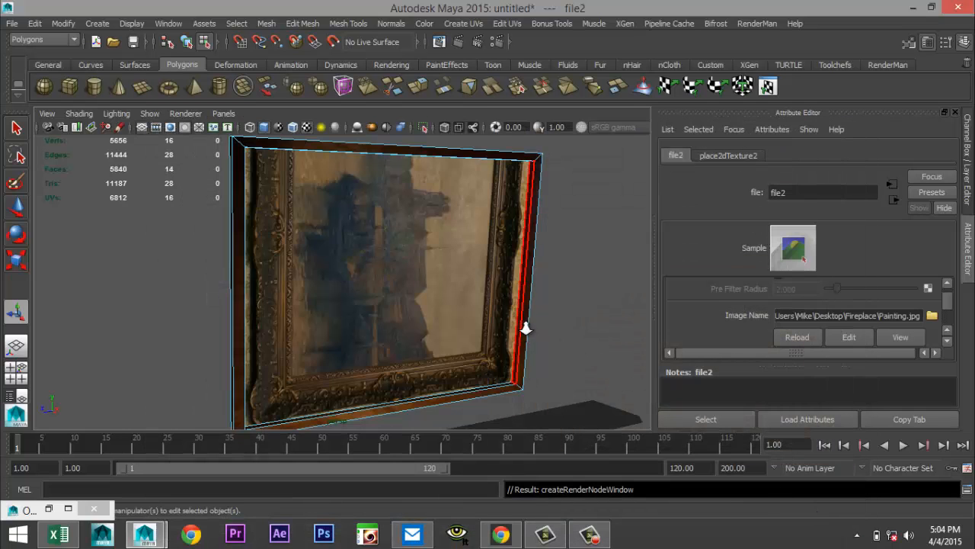
Select the painting face inside the picture frame and apply planar UV mapping to it.
scroll(526, 331, down, 5)
key(f)
click(402, 256)
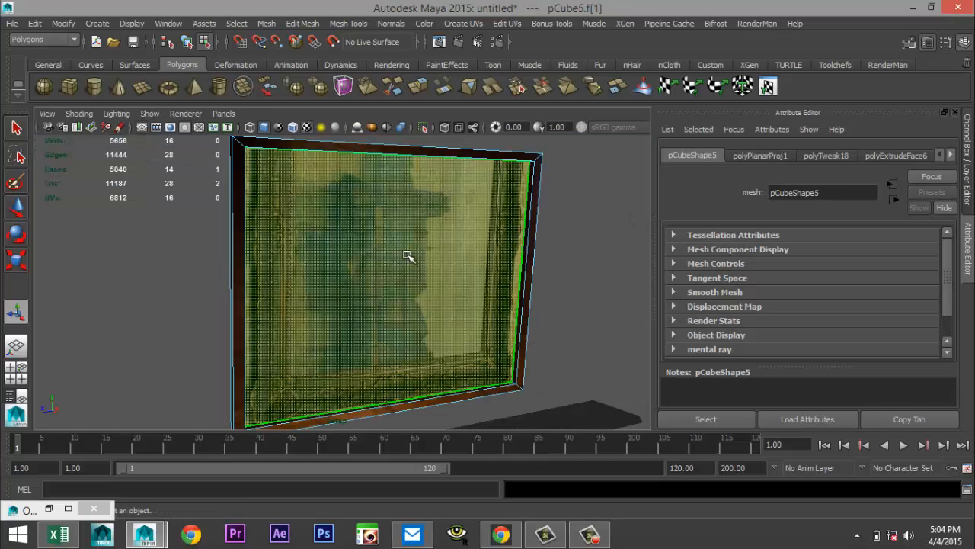
click(460, 25)
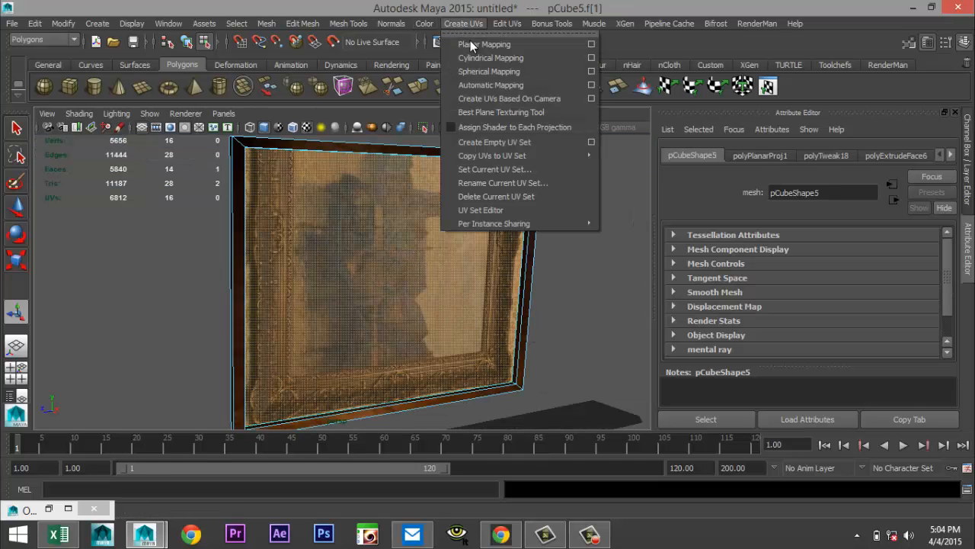
click(481, 46)
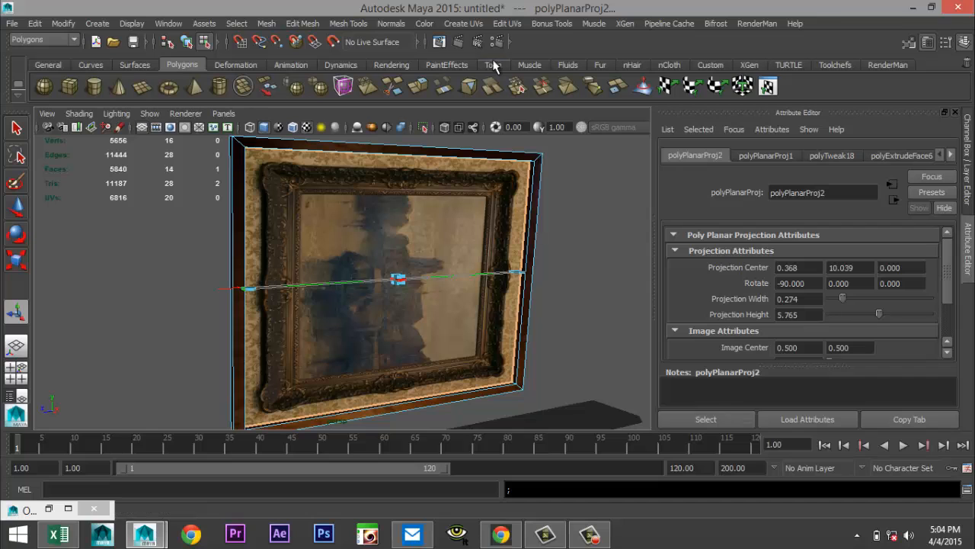
Open the UV Texture Editor and select all UVs of the picture frame, including the painting face.
click(512, 23)
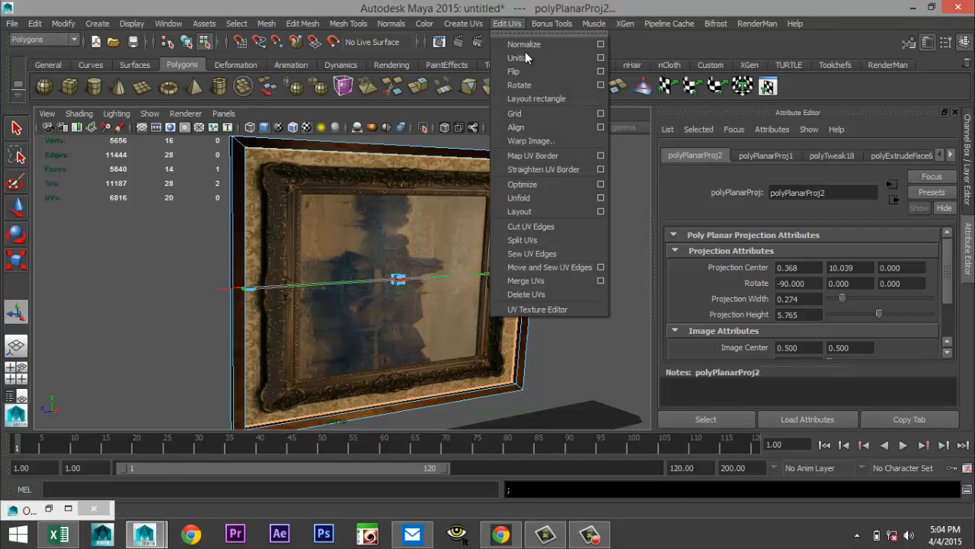
click(563, 309)
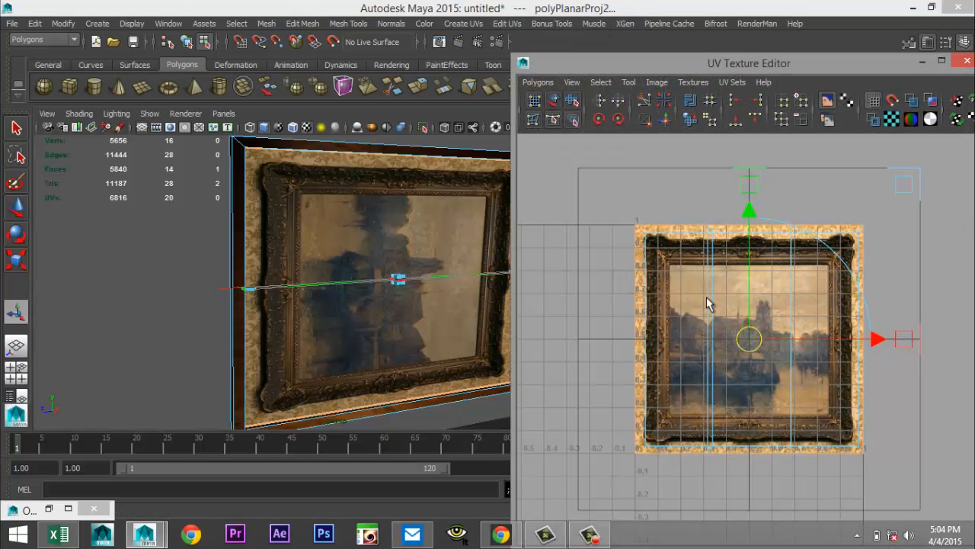
right_drag(710, 299, 759, 300)
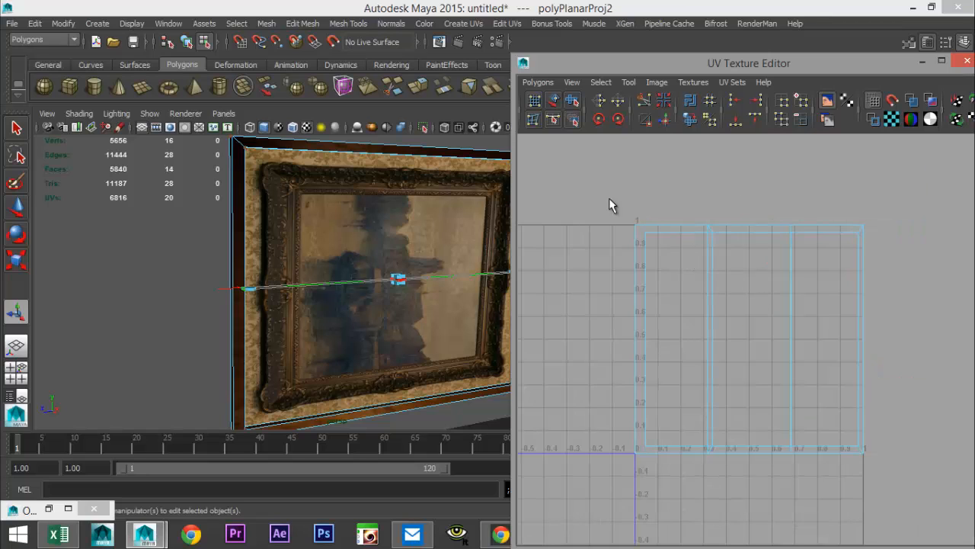
drag(598, 198, 861, 371)
drag(941, 502, 941, 503)
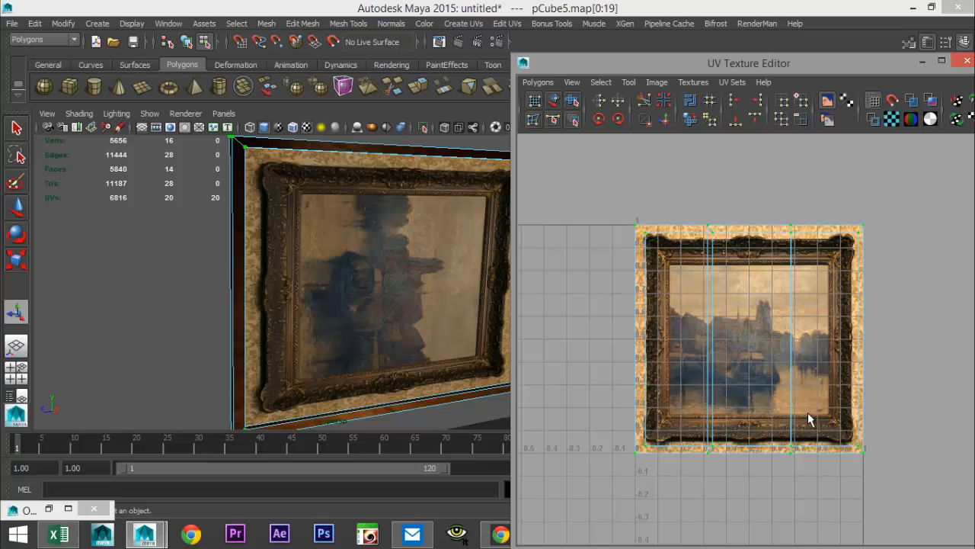
Scale the selected UVs down to the canvas area of the painting image and rotate them 90 degrees counterclockwise.
key(r)
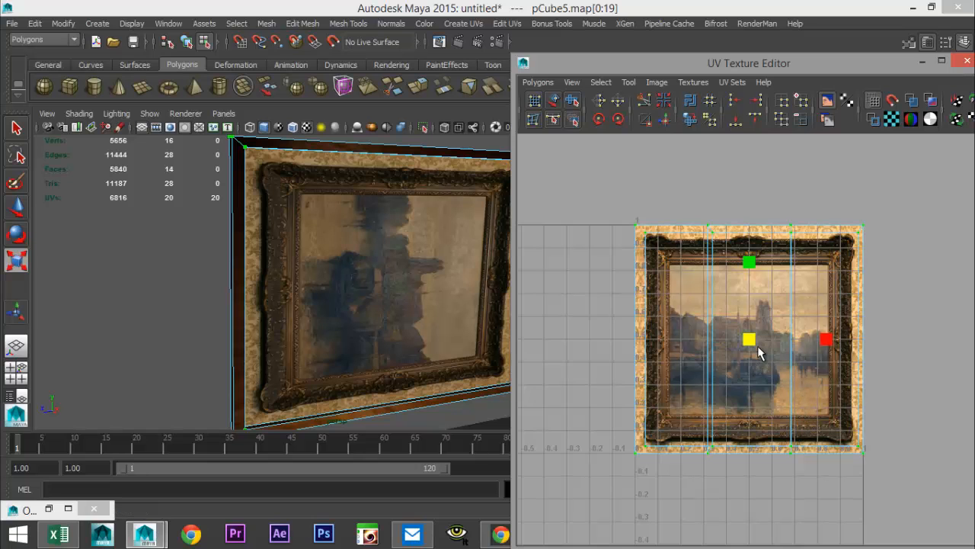
drag(749, 340, 730, 333)
click(599, 120)
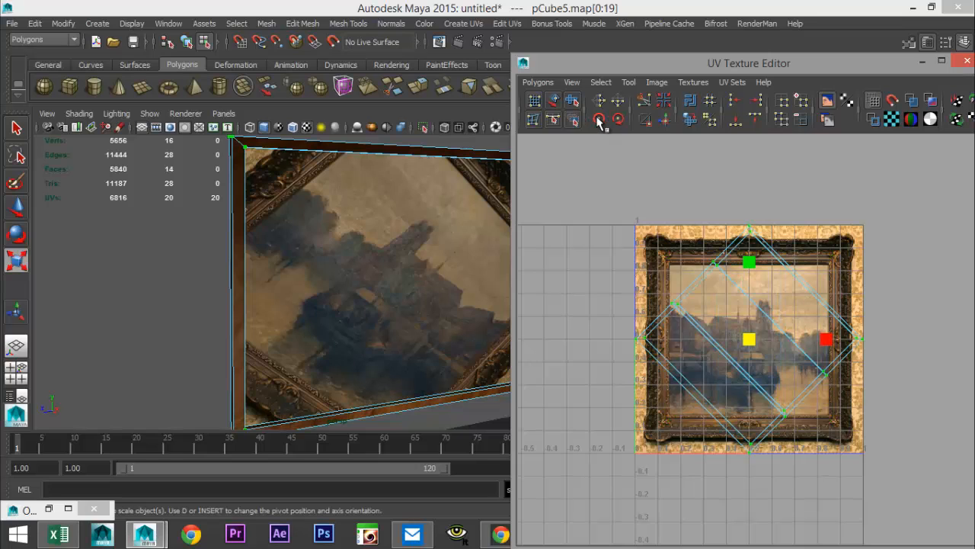
click(599, 121)
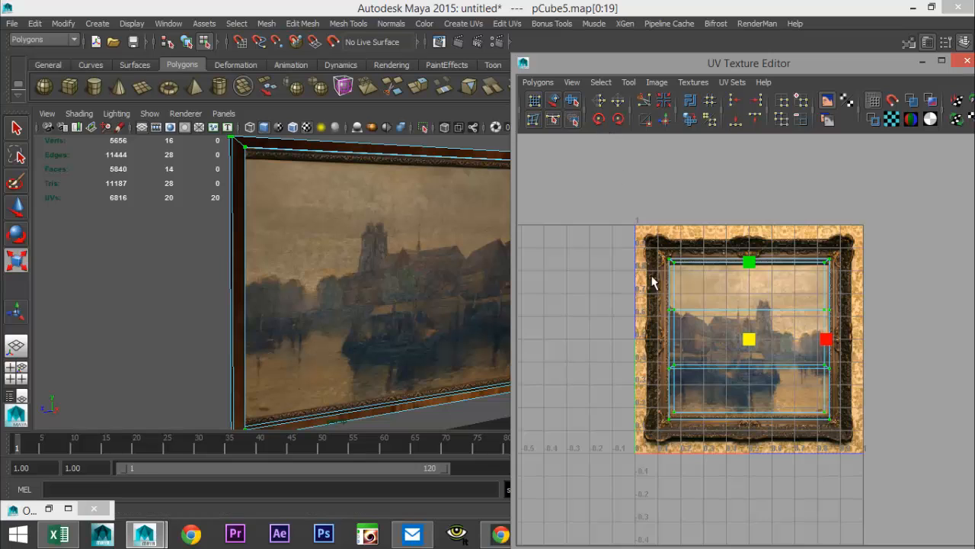
Shrink the painting UVs slightly more to crop out the image's ornate frame, and minimize the UV Texture Editor.
scroll(396, 336, down, 3)
mouse_move(392, 340)
alt+mouse_down()
mouse_move(344, 327)
mouse_move(374, 324)
alt+mouse_up()
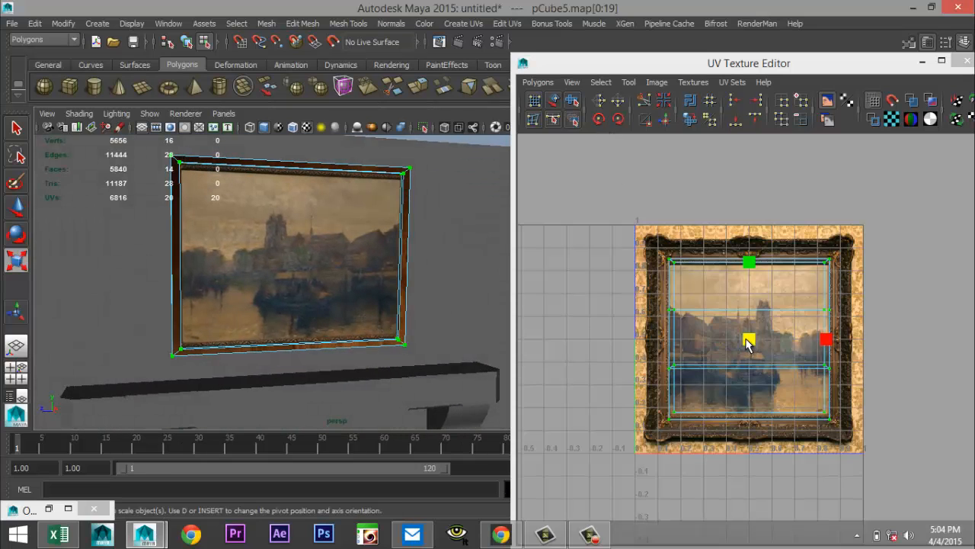
drag(749, 342, 744, 344)
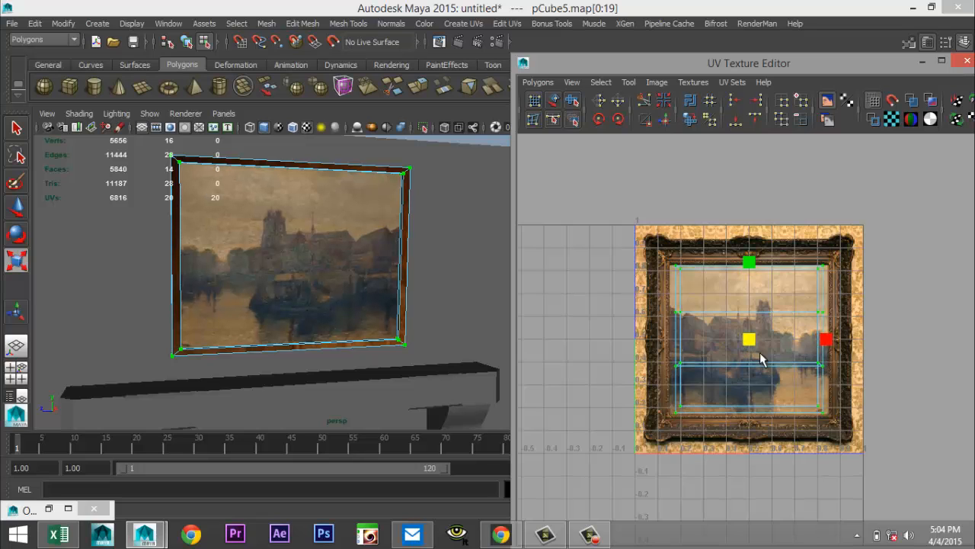
click(922, 63)
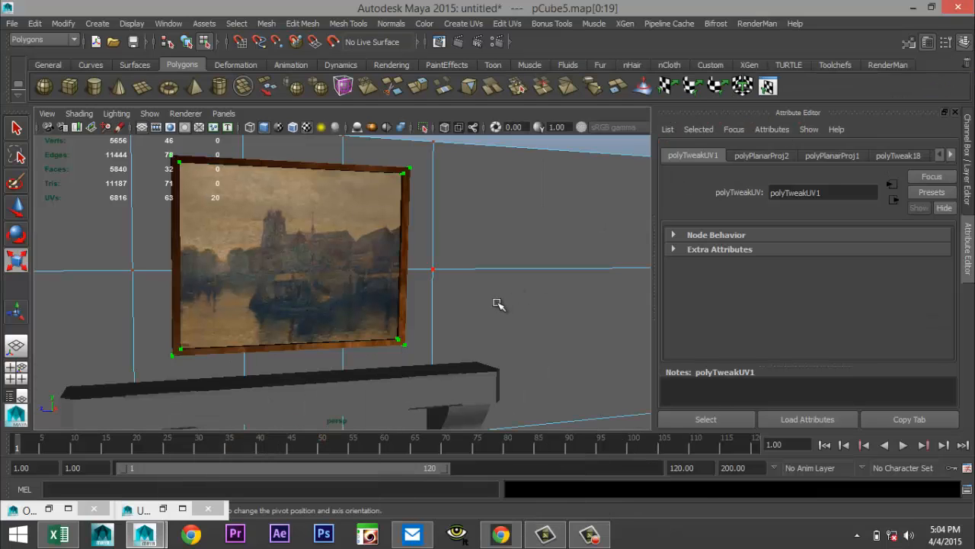
Return to object mode, select the room's walls-and-floor mesh and assign it a new Lambert material.
scroll(497, 305, down, 5)
scroll(497, 308, up, 3)
alt+drag(457, 320, 444, 305)
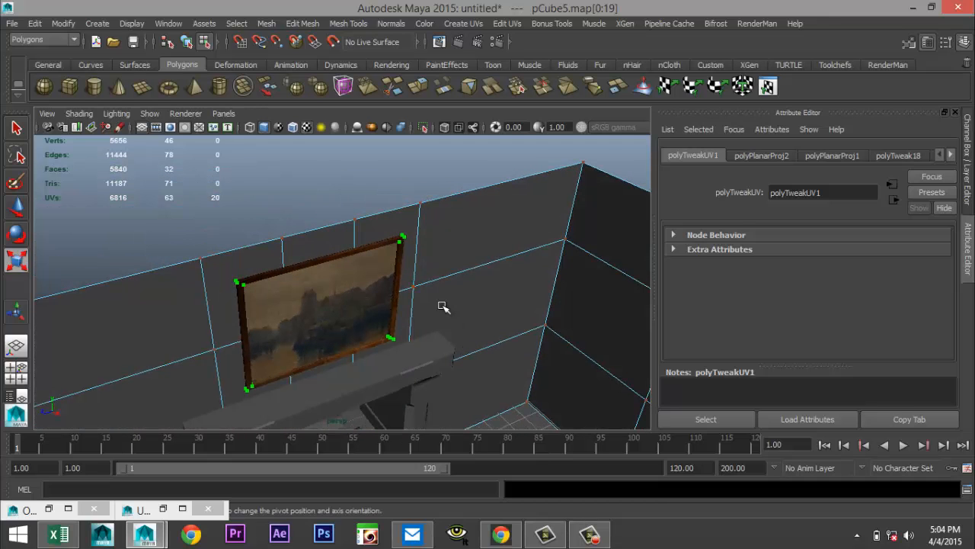
click(343, 197)
mouse_move(424, 273)
alt+mouse_down()
mouse_move(448, 286)
mouse_move(467, 268)
mouse_move(455, 271)
mouse_move(490, 299)
alt+mouse_up()
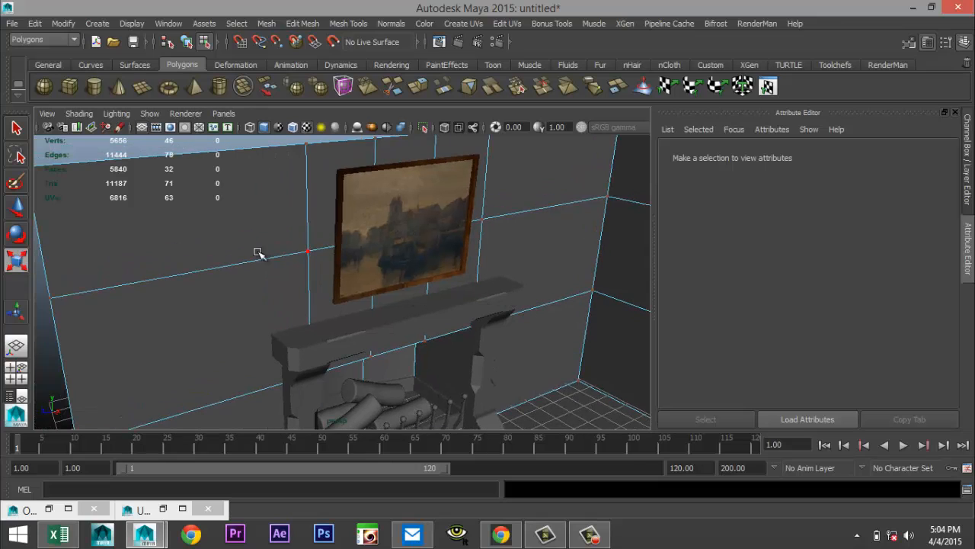
right_drag(239, 232, 281, 201)
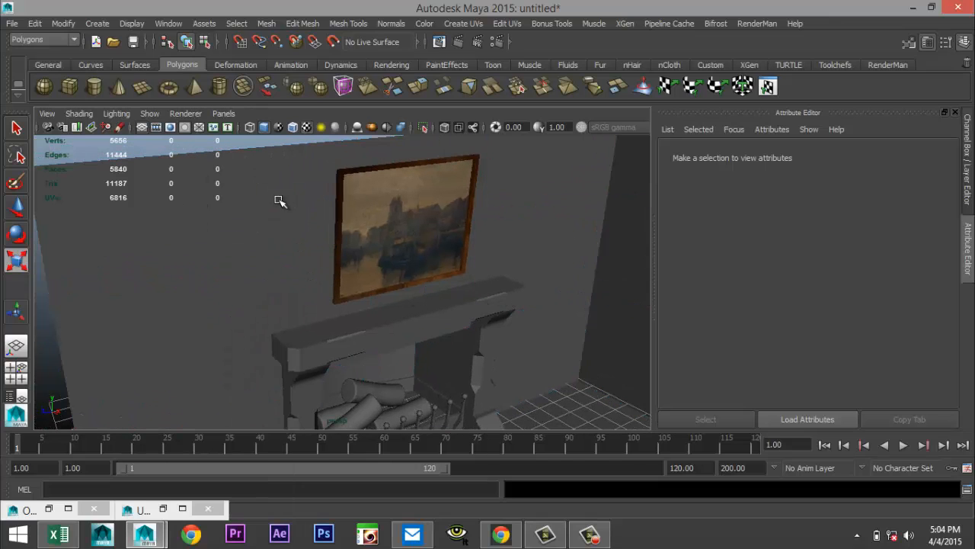
click(245, 219)
key(f)
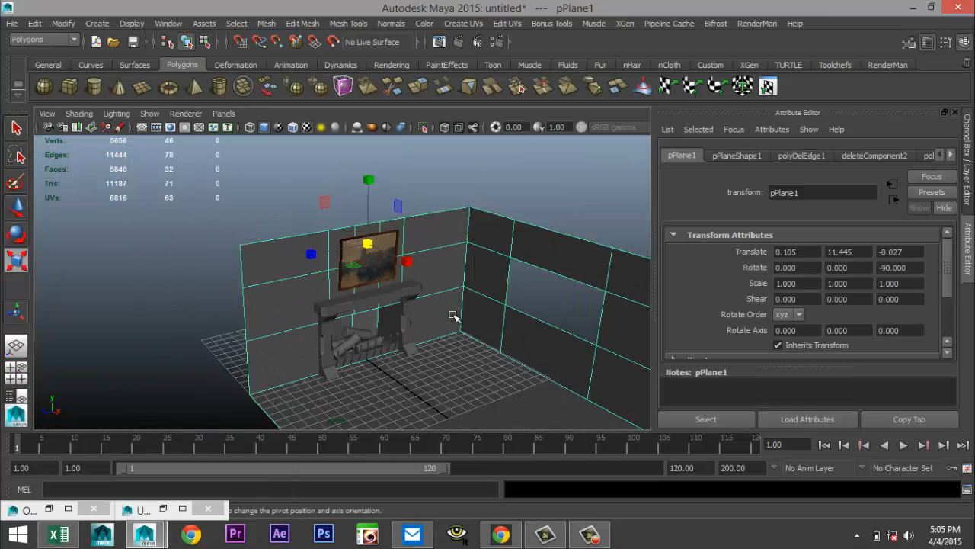
alt+drag(459, 287, 455, 342)
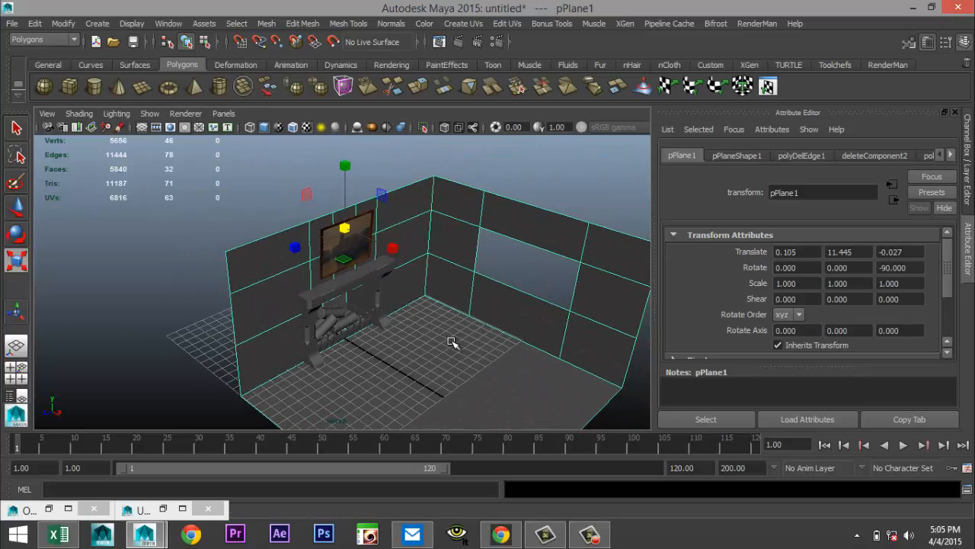
right_click(445, 202)
click(438, 477)
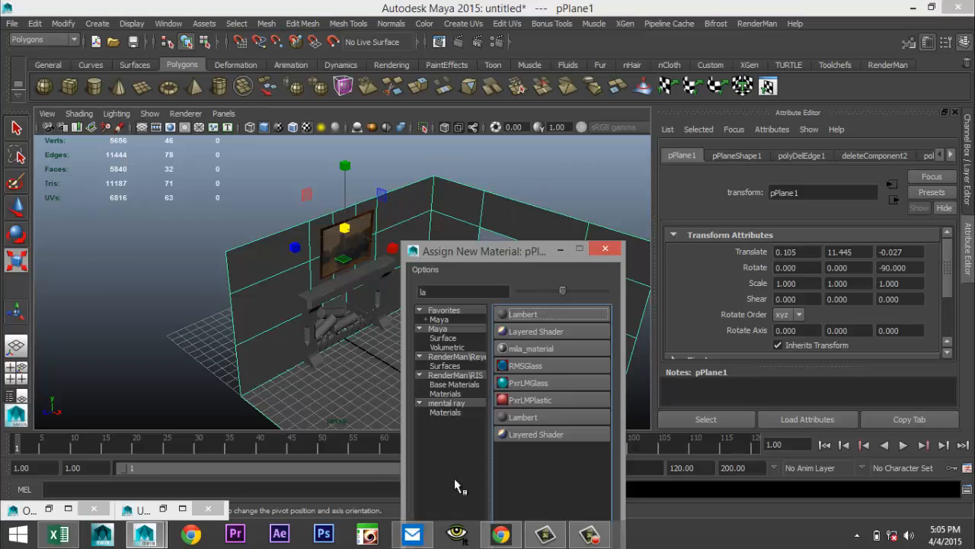
click(522, 314)
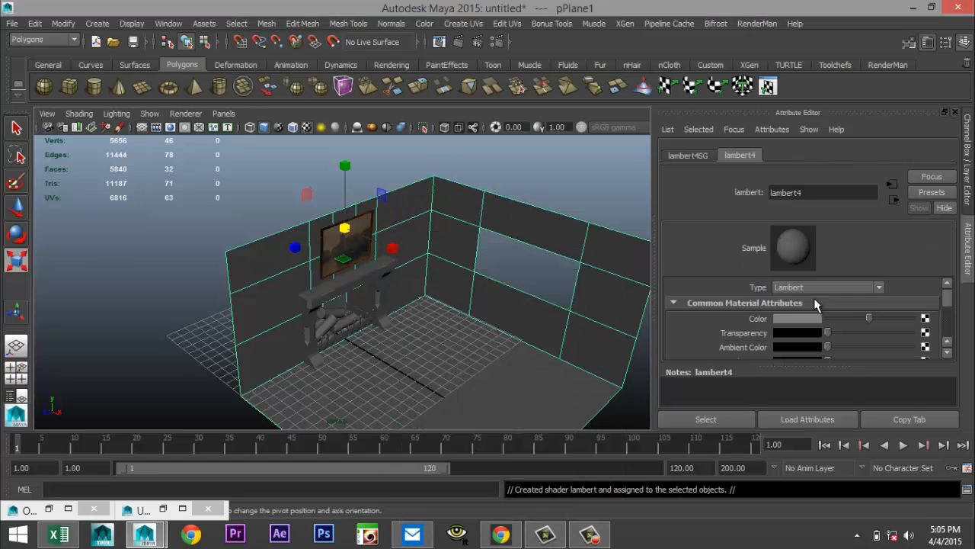
Map the room material's color with a File texture using BackWall.jpg from the Fireplace folder.
click(925, 320)
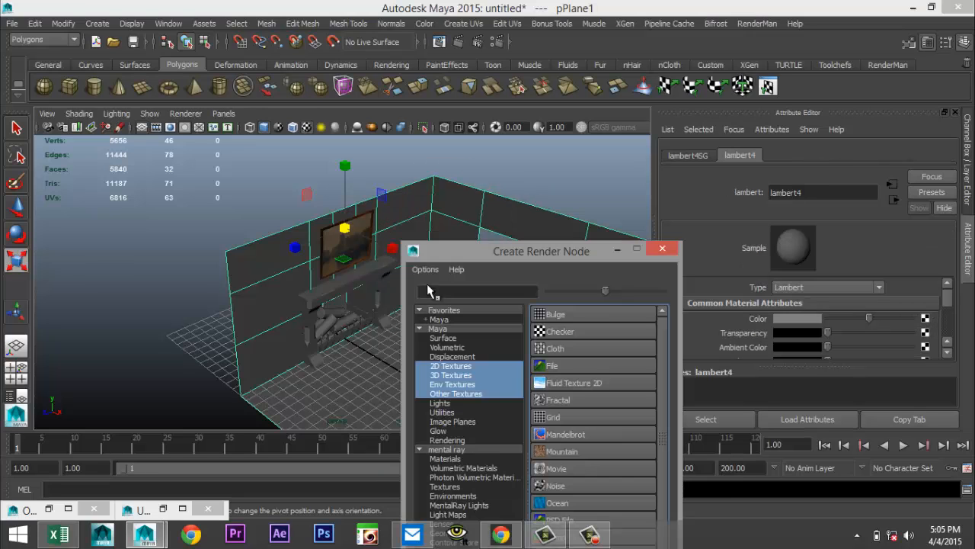
click(582, 366)
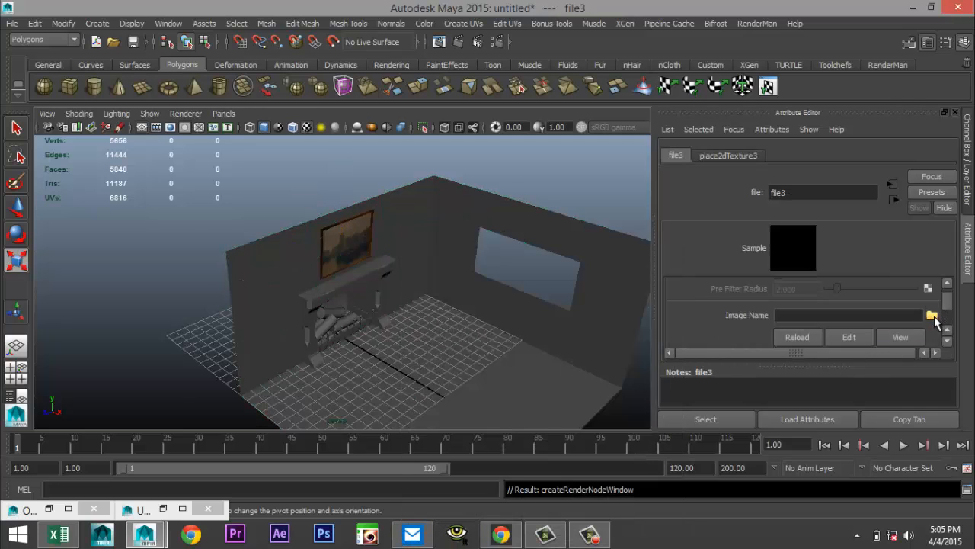
click(933, 315)
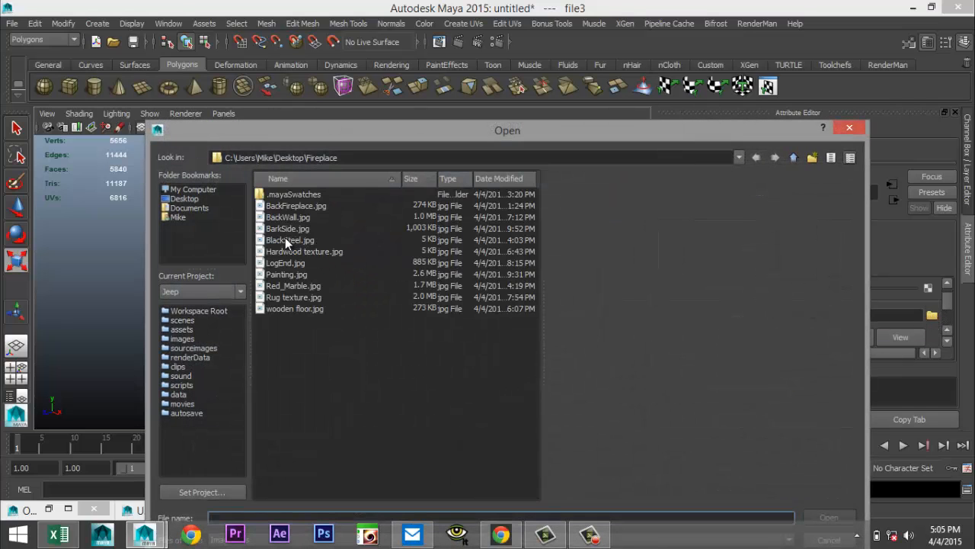
click(283, 218)
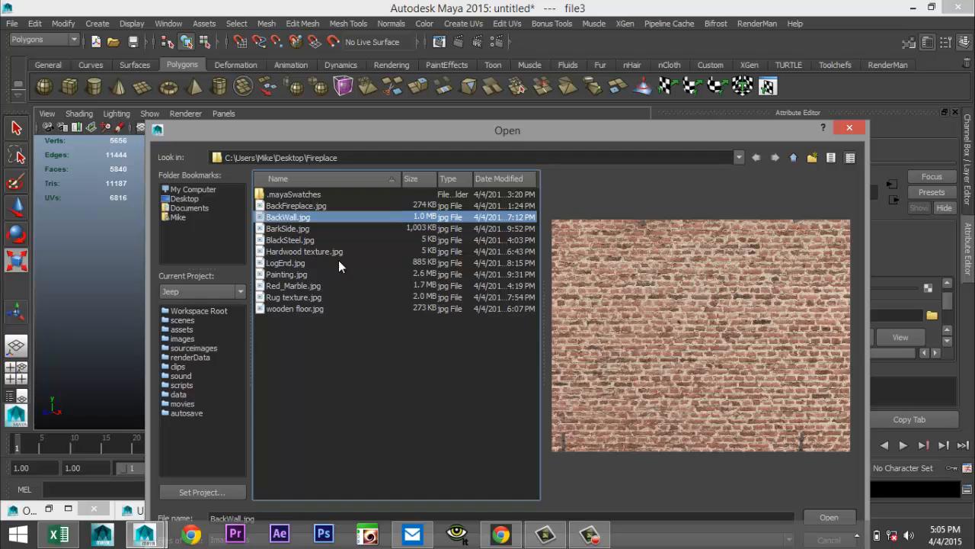
click(822, 517)
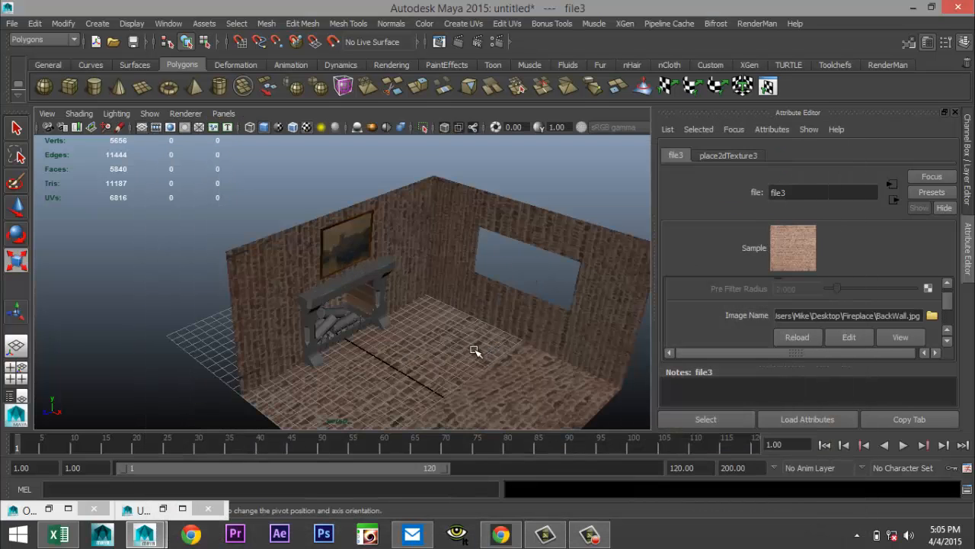
Select the brick-textured room mesh and apply automatic UV mapping to it.
mouse_move(474, 350)
alt+mouse_down()
mouse_move(462, 320)
mouse_move(412, 323)
mouse_move(460, 343)
alt+mouse_up()
click(266, 260)
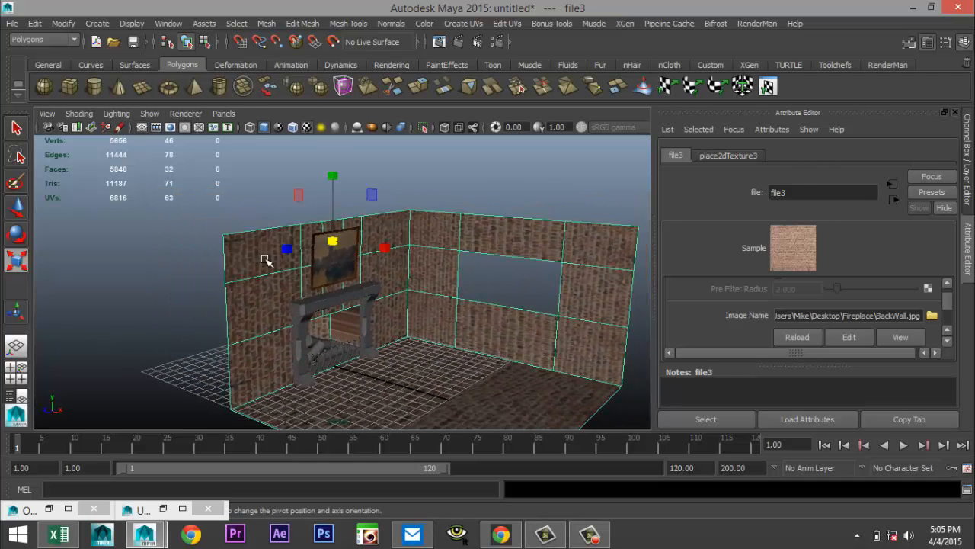
click(463, 25)
click(479, 87)
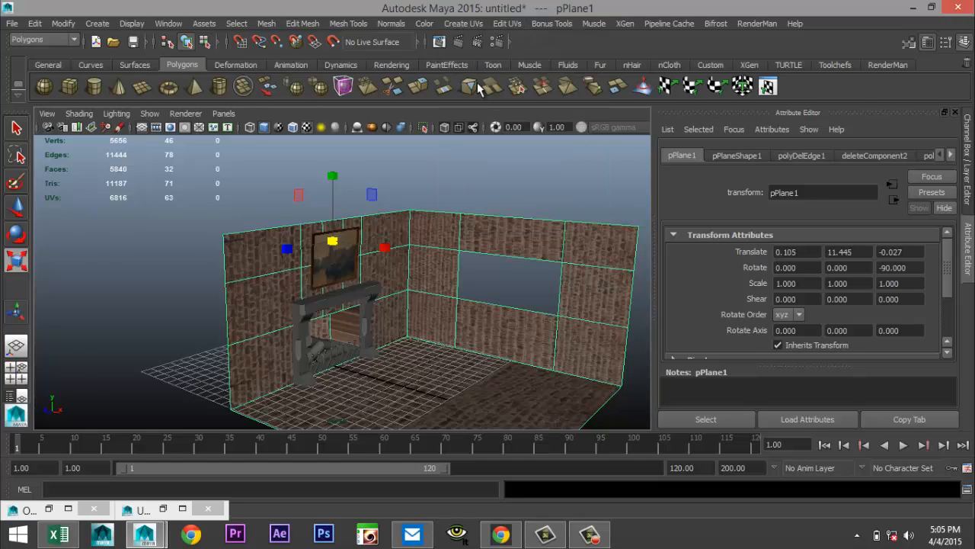
Try planar UV mapping on the room mesh, and reapply automatic mapping in its place.
click(486, 24)
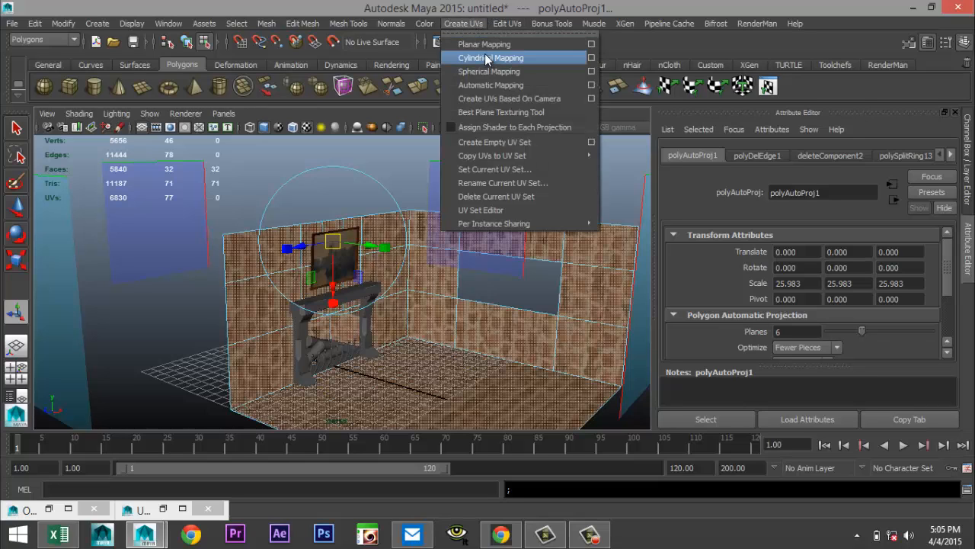
click(484, 45)
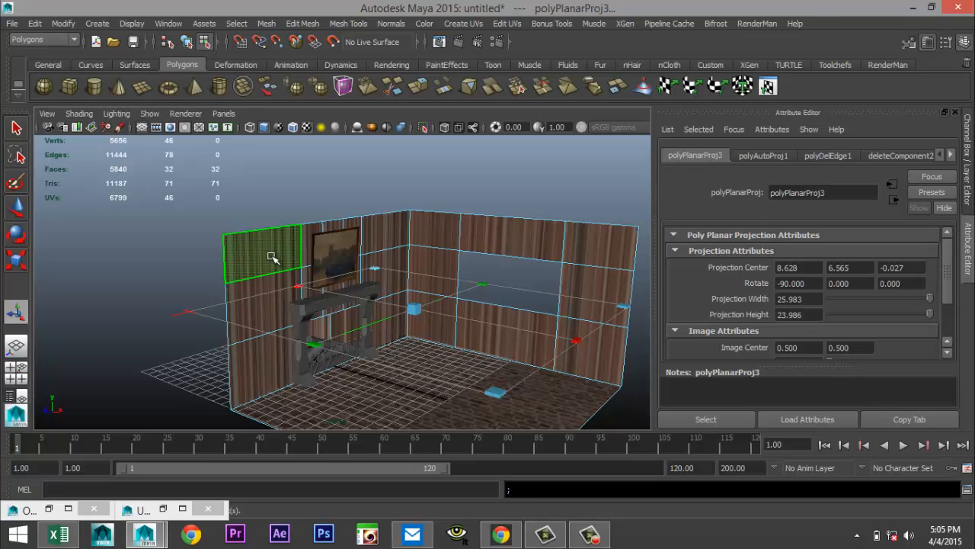
right_drag(286, 235, 328, 191)
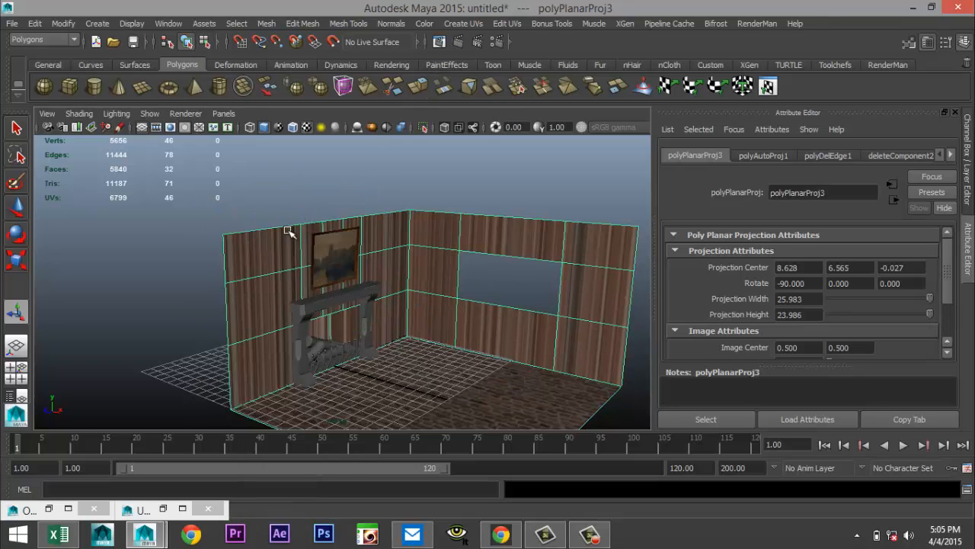
click(460, 24)
click(482, 81)
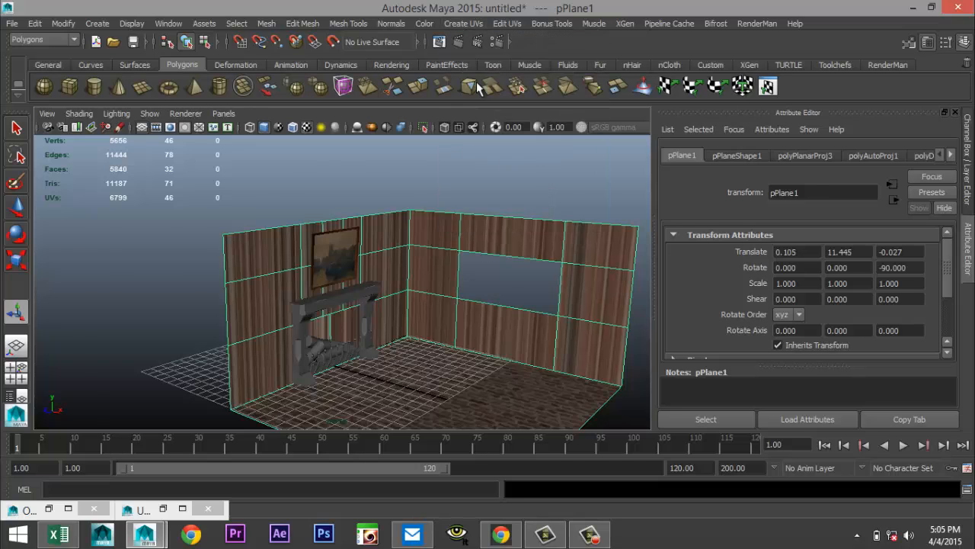
Select all the room mesh's UVs in the UV Texture Editor and rotate them 45 degrees counterclockwise.
click(497, 25)
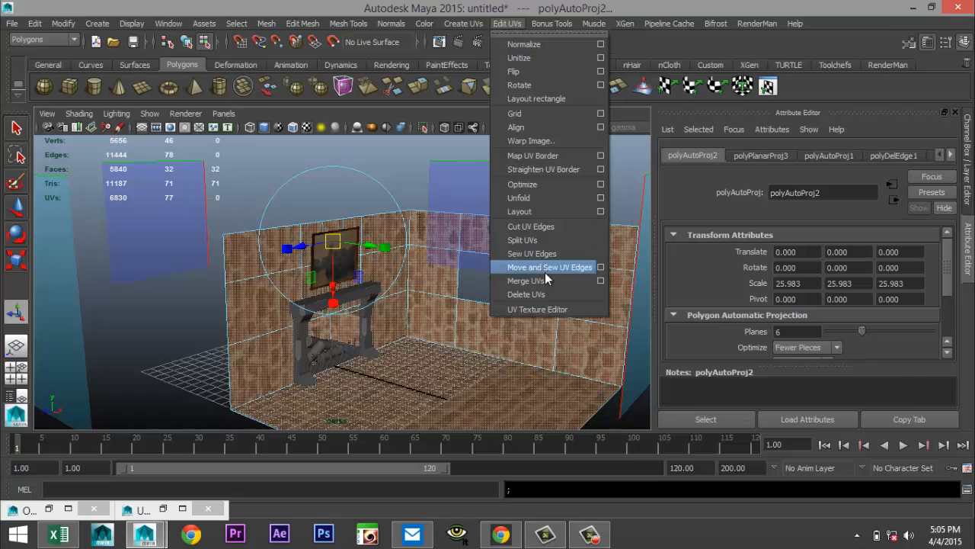
click(555, 310)
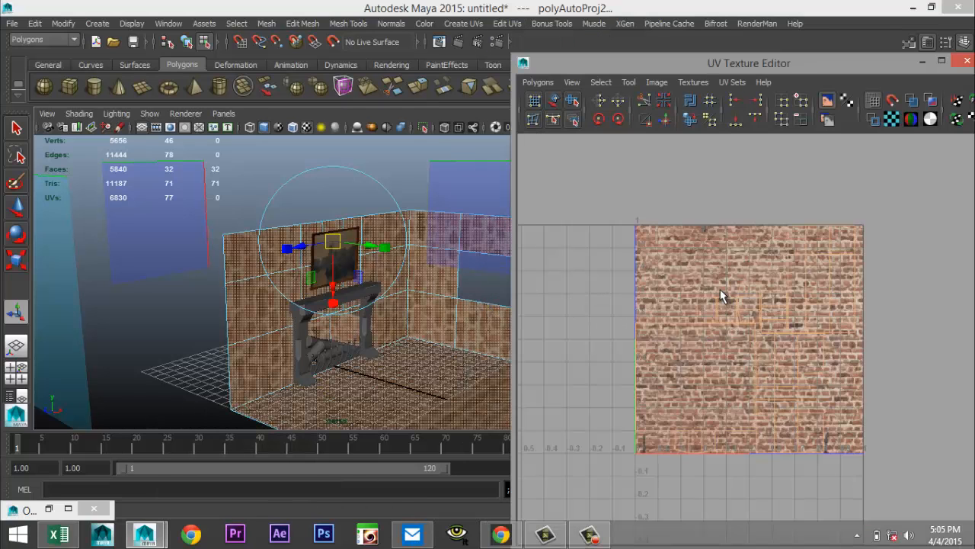
right_drag(720, 289, 760, 290)
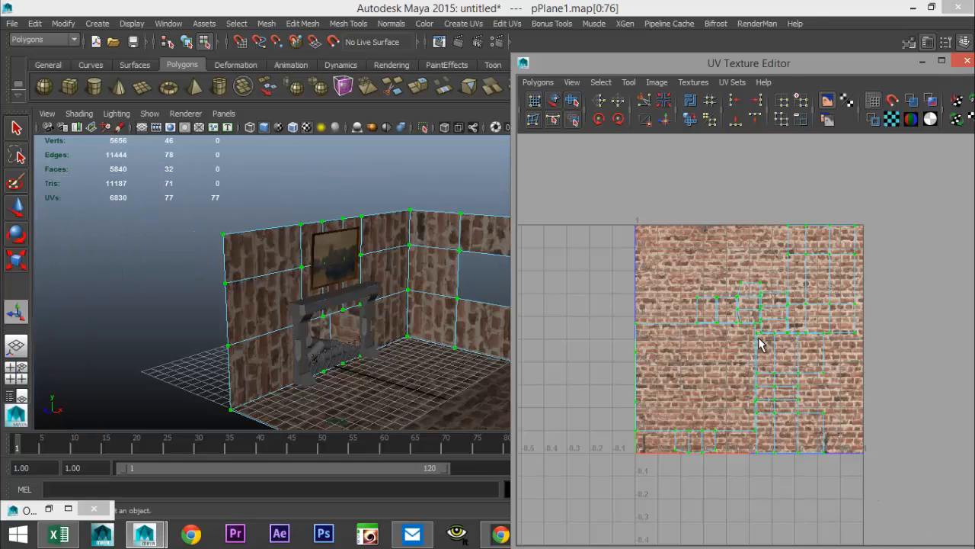
click(598, 121)
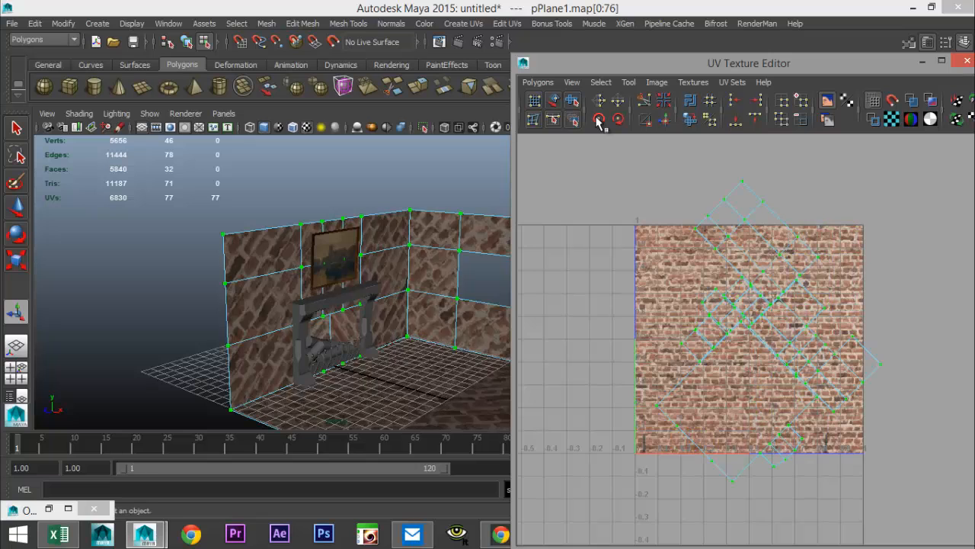
Rotate the room plane's UVs square to the brick texture and scale them up uniformly for smaller bricks on the walls.
click(598, 121)
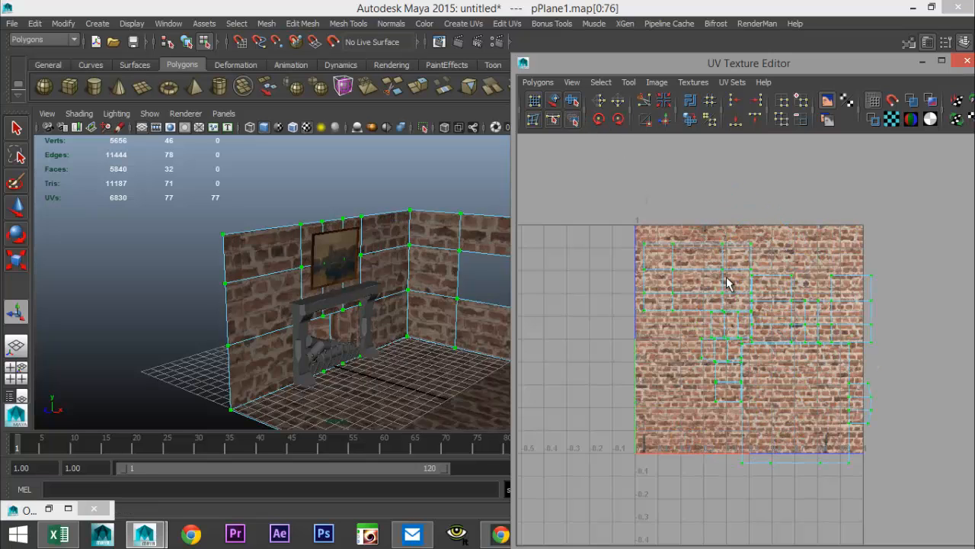
key(r)
drag(759, 358, 845, 383)
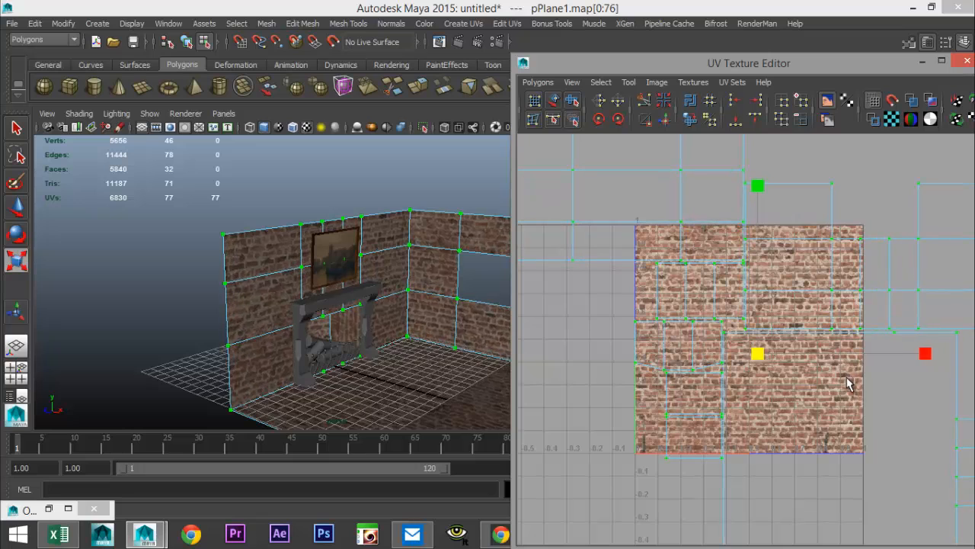
scroll(296, 349, up, 5)
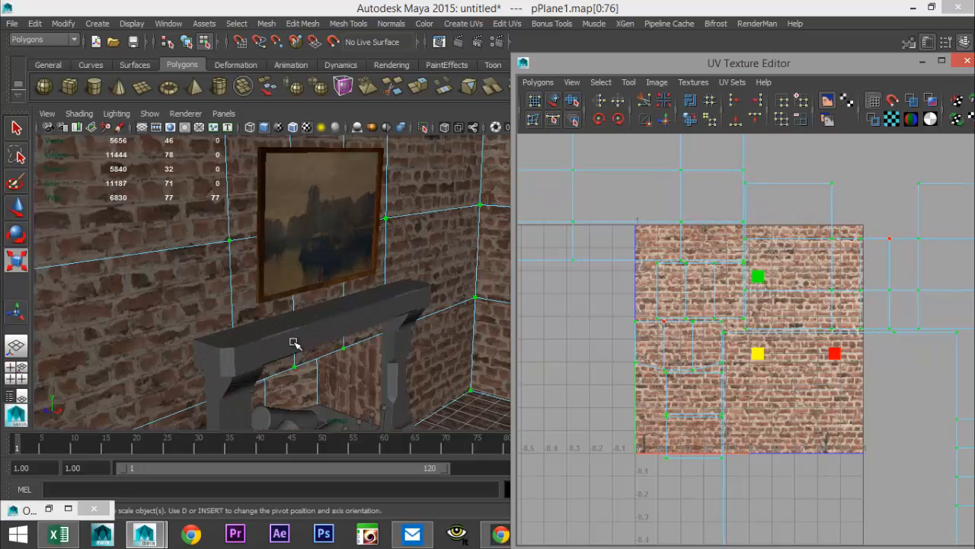
alt+drag(328, 365, 645, 430)
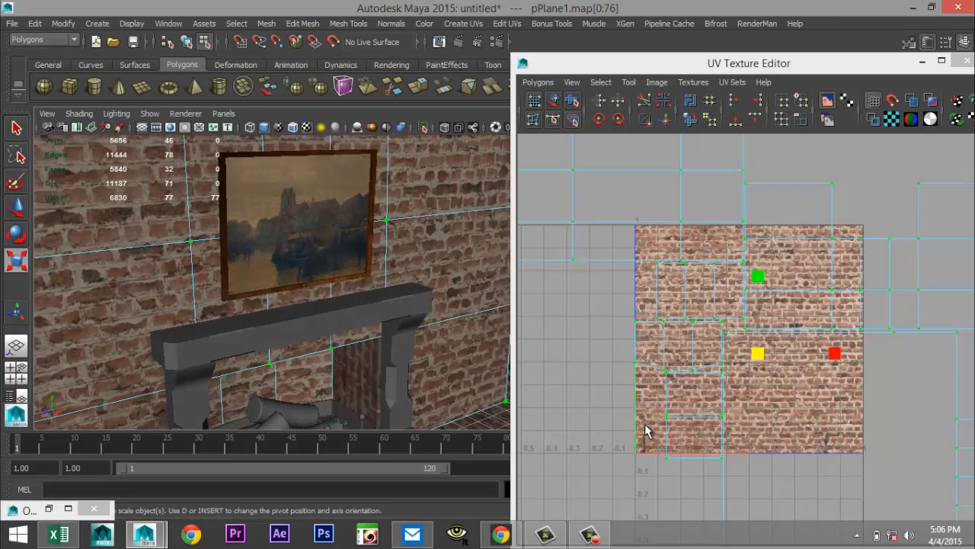
drag(759, 354, 771, 362)
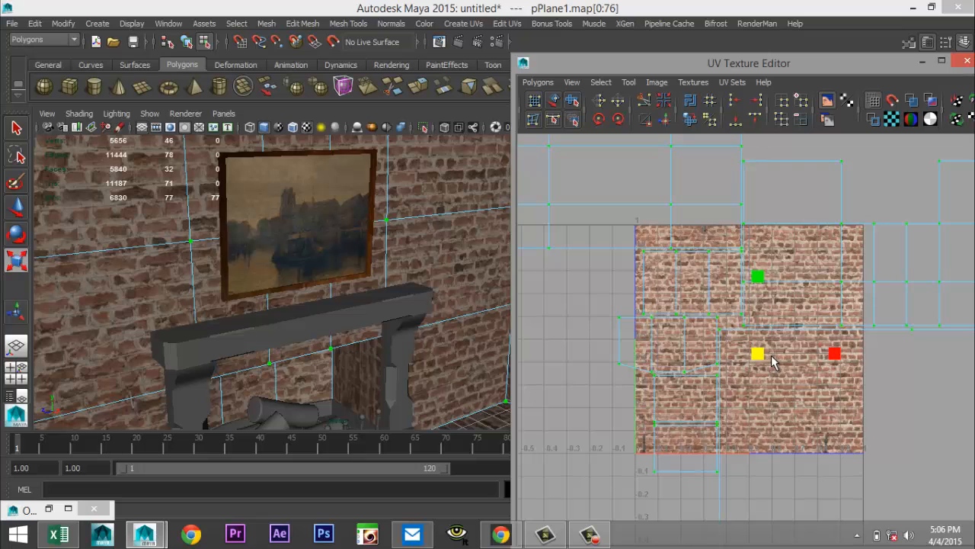
click(921, 62)
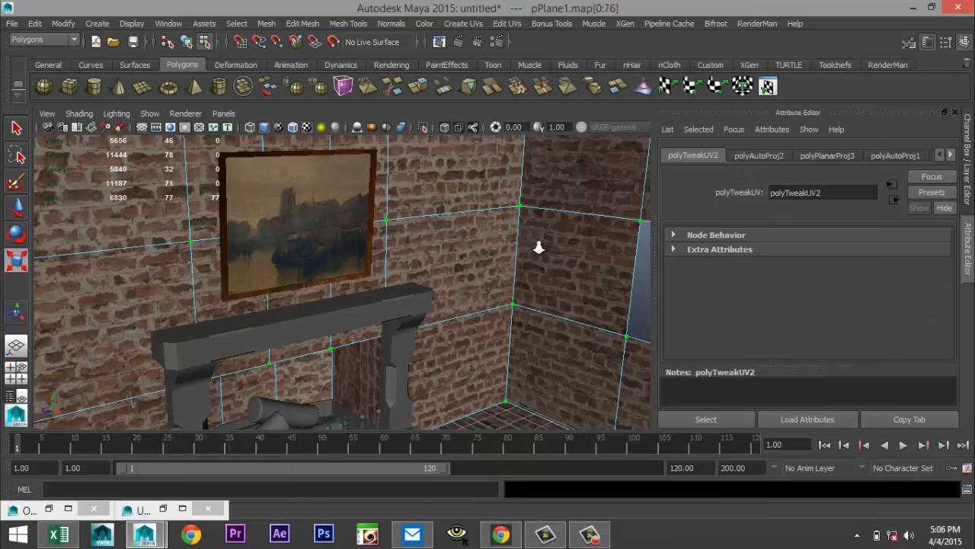
Select the room's floor face and assign a new Lambert material to it.
scroll(492, 315, down, 6)
alt+drag(459, 327, 433, 315)
right_drag(433, 315, 437, 487)
click(417, 317)
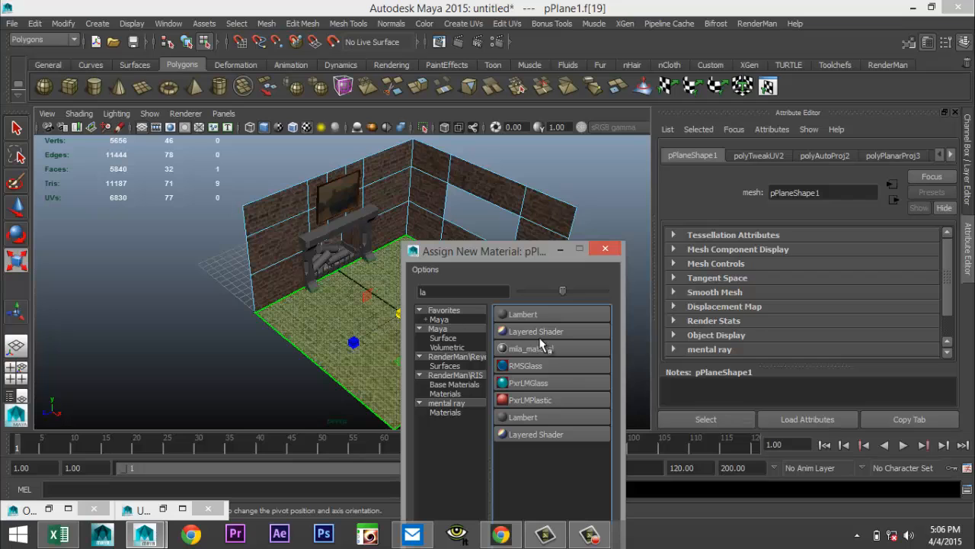
click(525, 314)
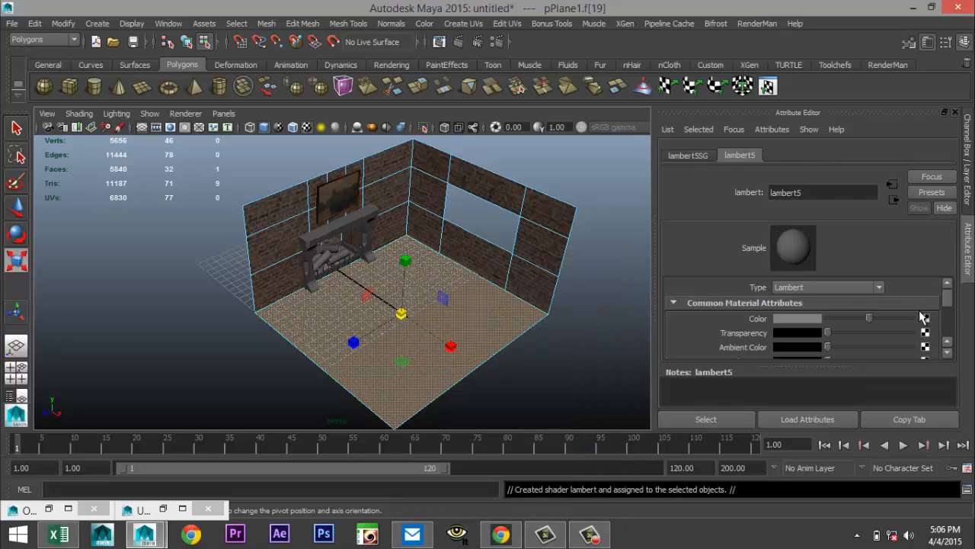
Connect a File texture to the floor material's color and load wooden floor.jpg as its image.
click(924, 319)
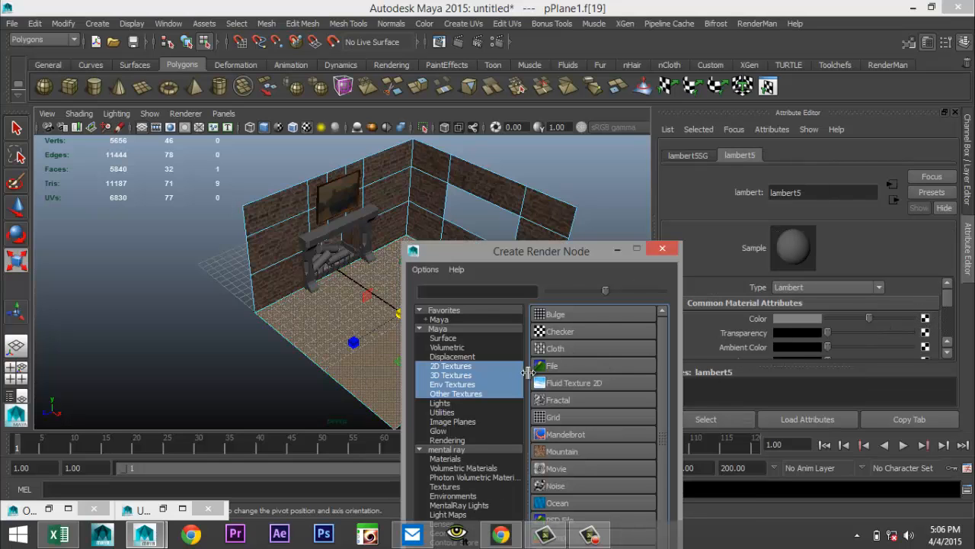
click(568, 368)
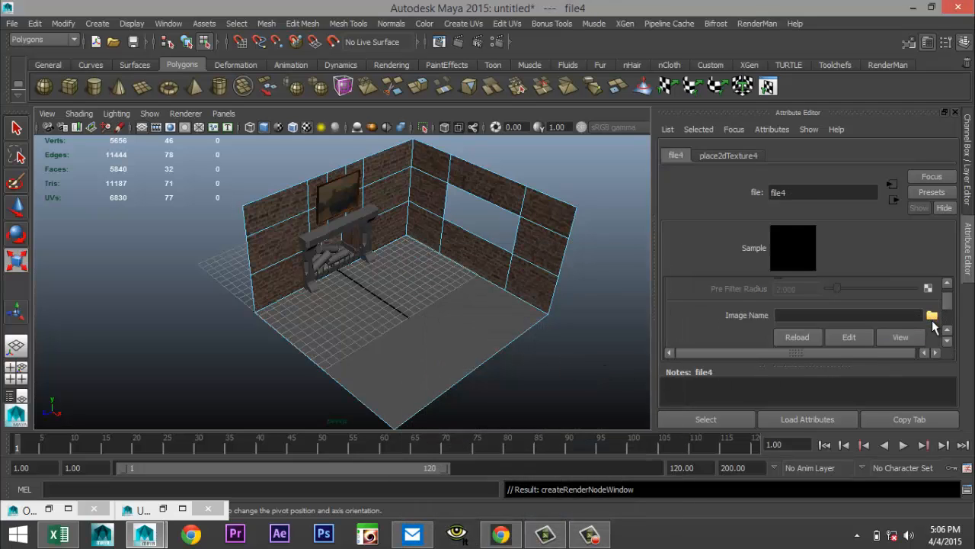
click(931, 315)
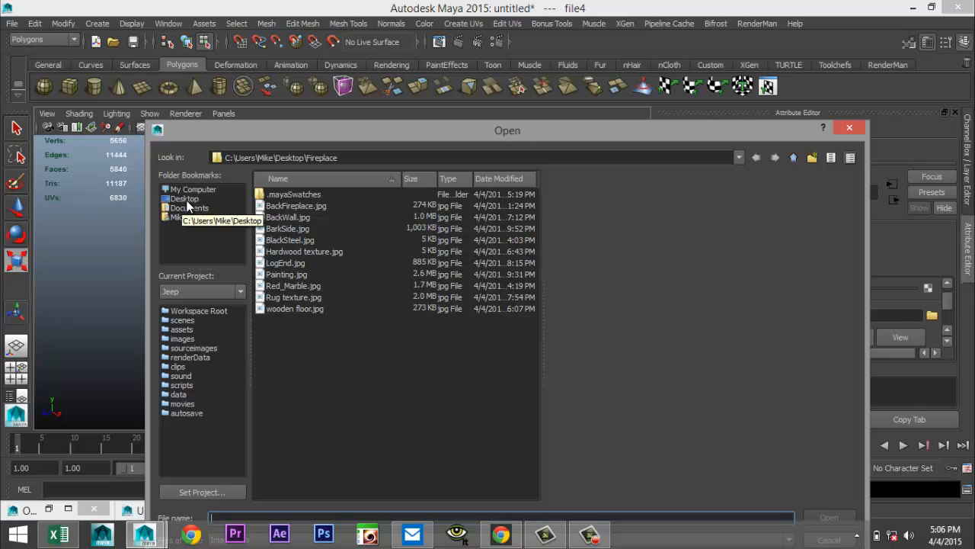
click(300, 311)
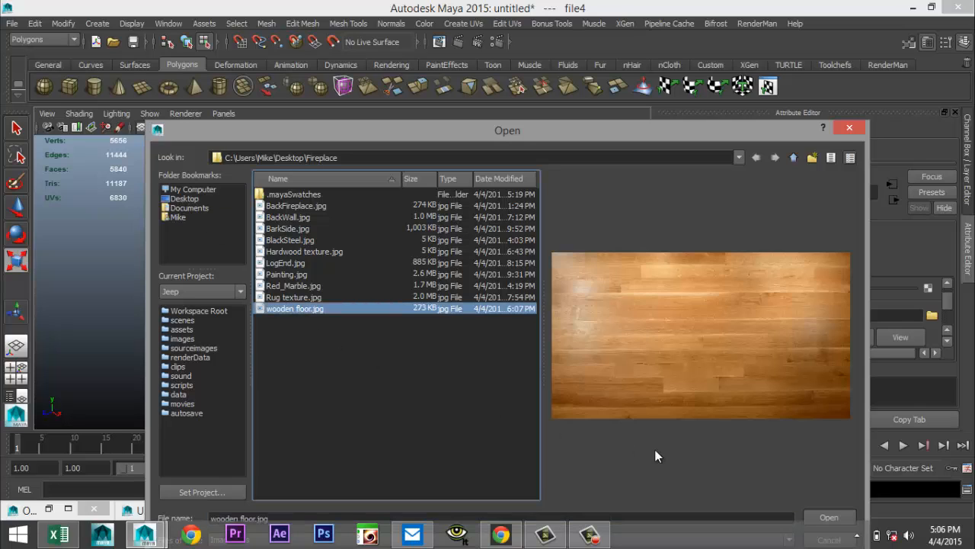
click(832, 517)
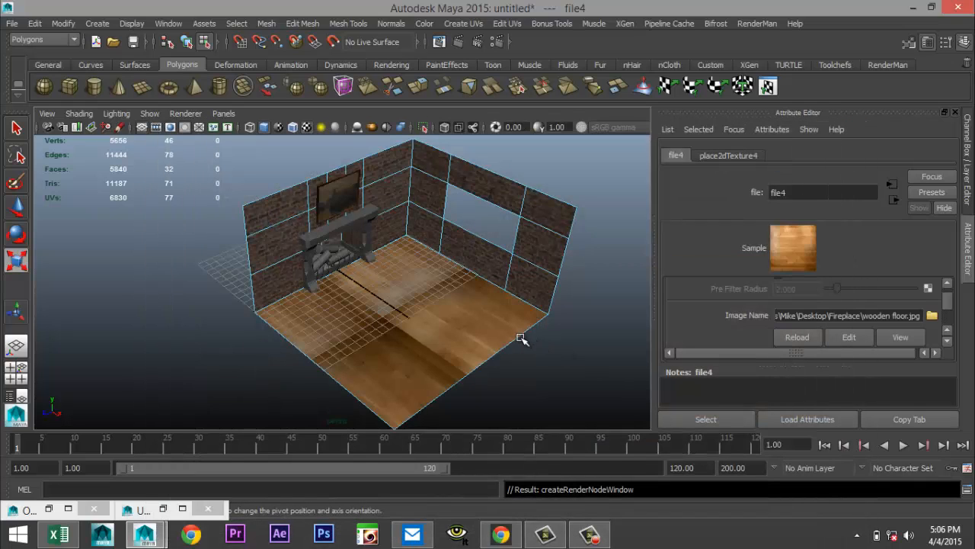
Apply Automatic Mapping to the floor face so the wood texture is projected evenly across it.
click(496, 323)
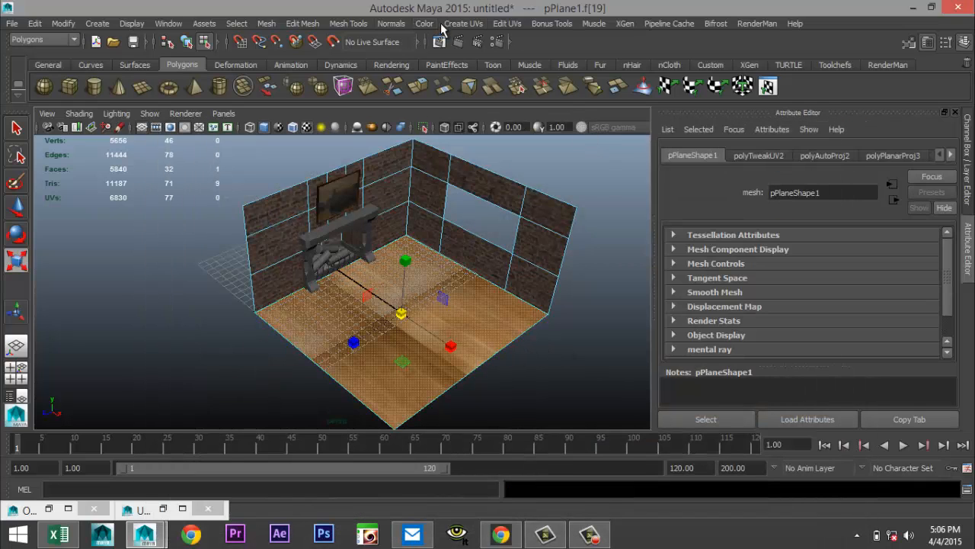
click(463, 23)
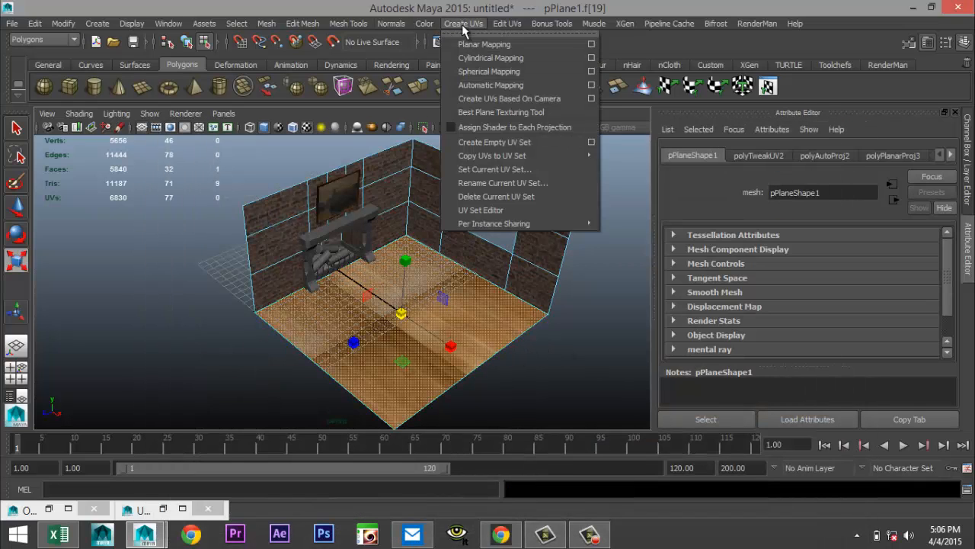
click(473, 85)
scroll(505, 345, up, 4)
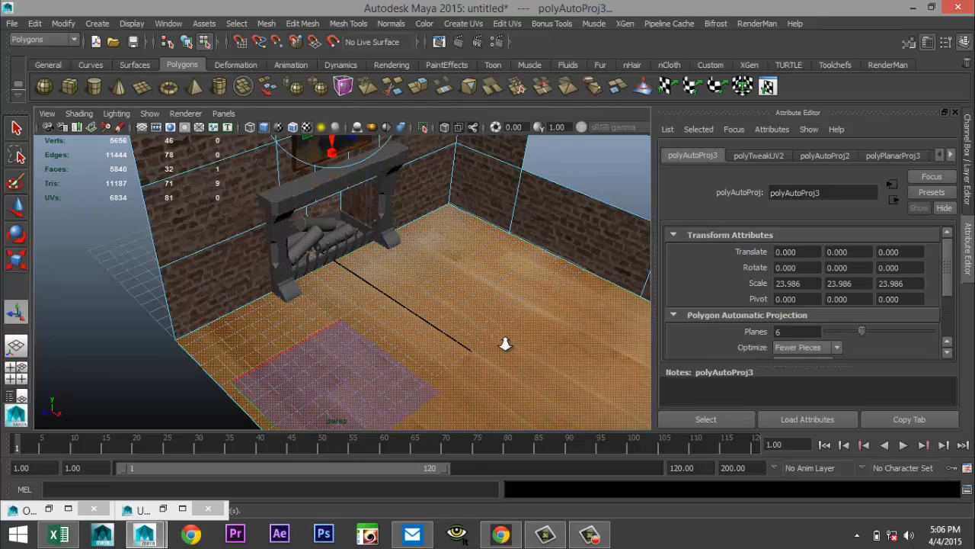
scroll(505, 345, down, 3)
scroll(505, 344, up, 2)
scroll(507, 346, down, 2)
scroll(506, 346, up, 3)
Reselect the floor face and show its UVs in the UV Texture Editor.
click(519, 369)
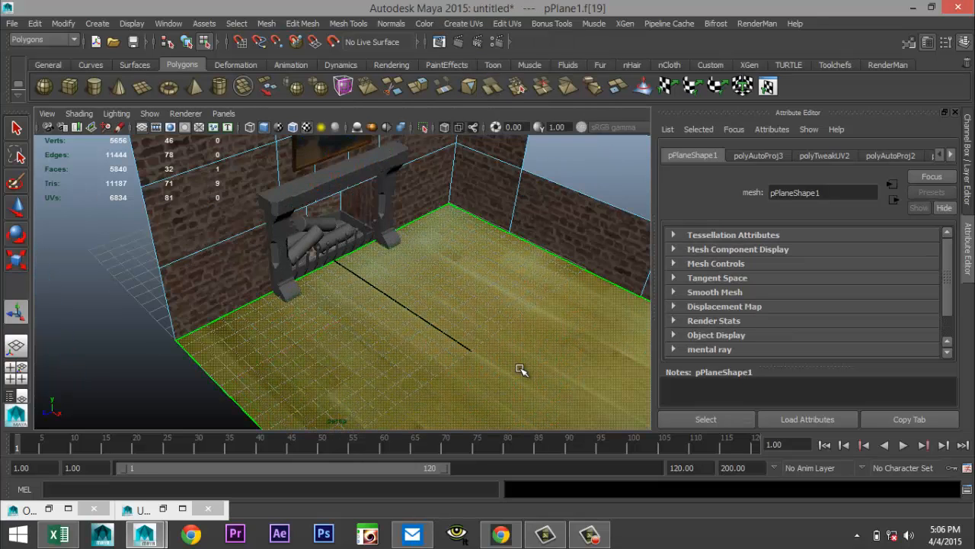
click(506, 24)
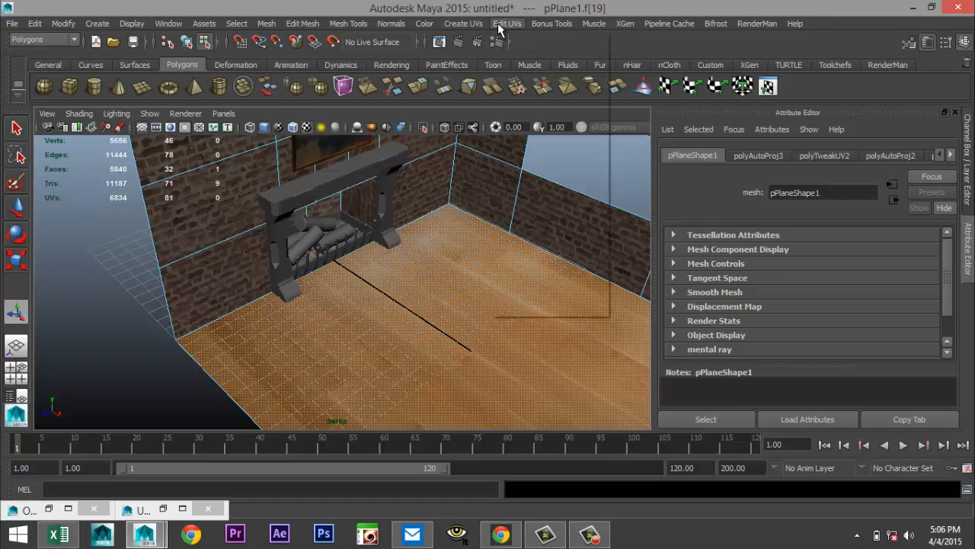
click(555, 311)
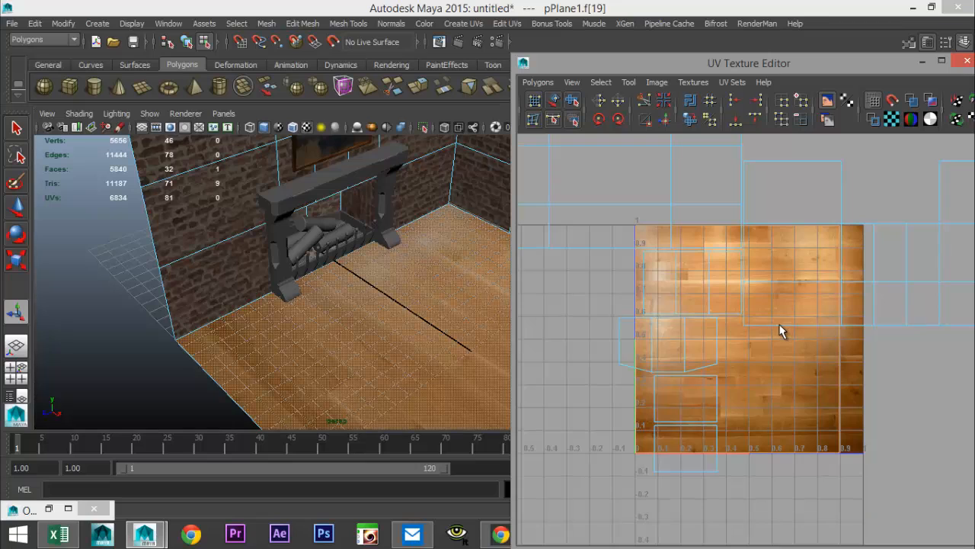
Try to pick the floor's UV shell among the overlapping shells and move it, and undo the move.
right_drag(780, 324, 720, 335)
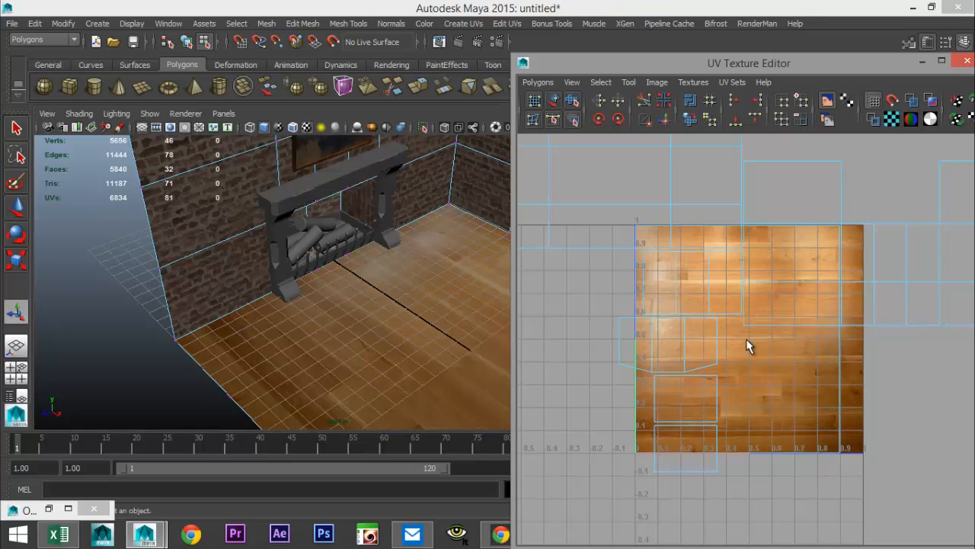
click(746, 329)
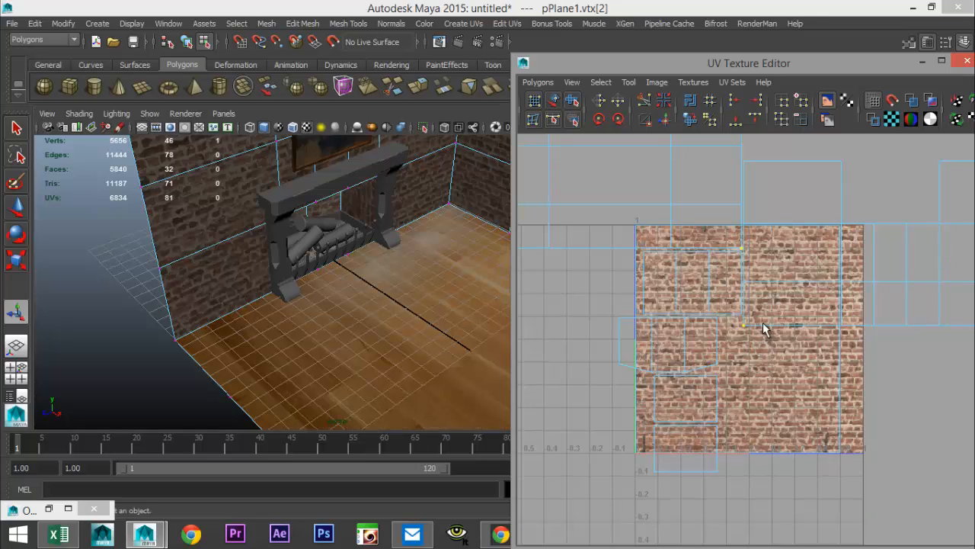
right_drag(747, 331, 689, 323)
click(752, 334)
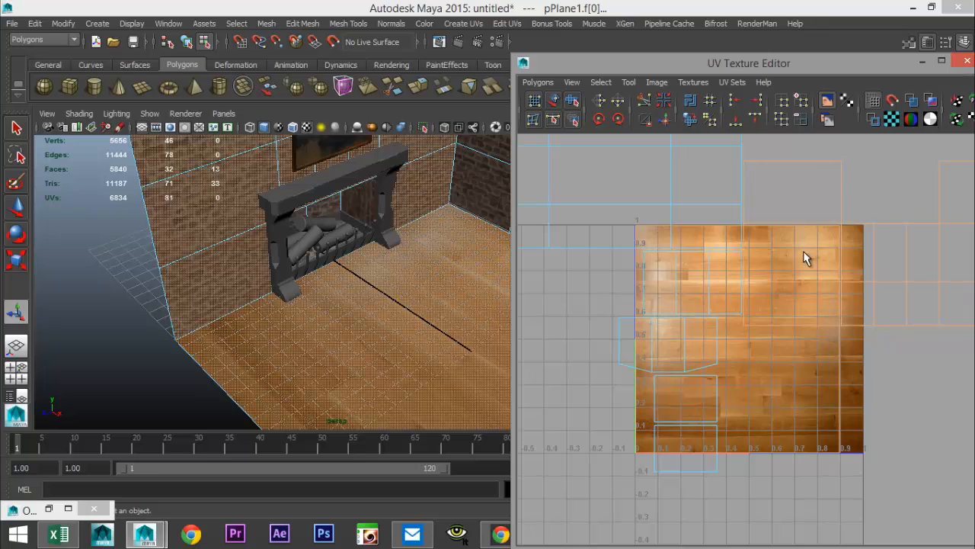
key(w)
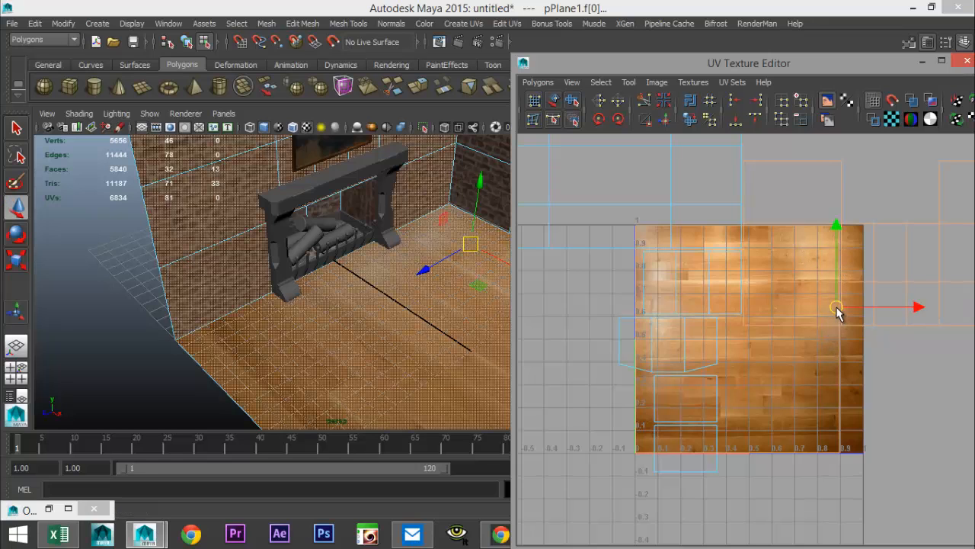
drag(838, 314, 809, 339)
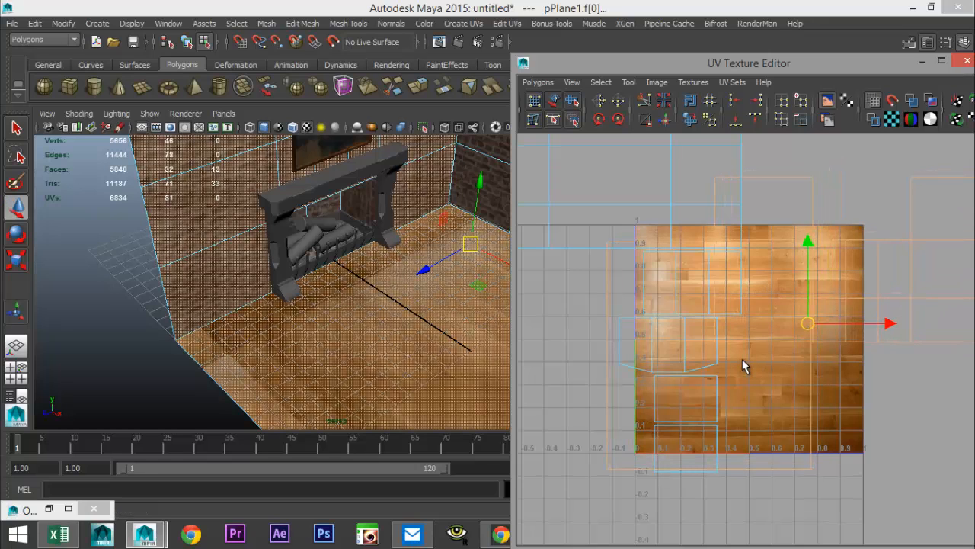
key(ctrl+z)
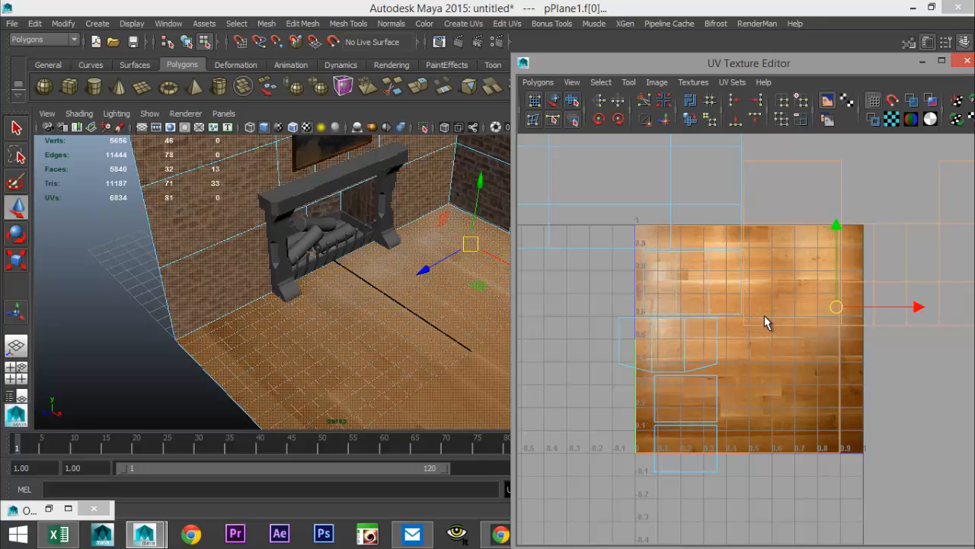
Select only the floor face, move its UV shell down over the wood texture and rotate it a quarter turn.
click(762, 327)
right_click(385, 342)
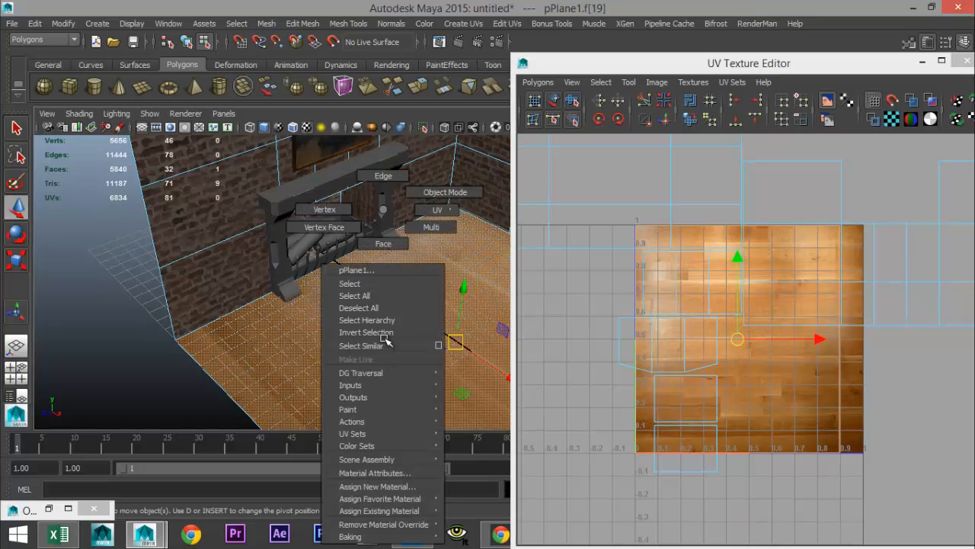
click(383, 243)
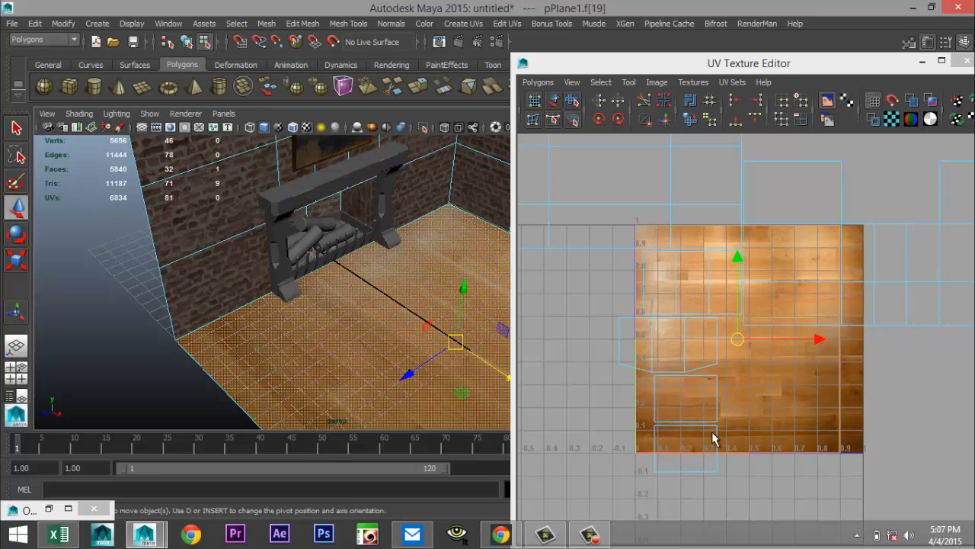
drag(738, 339, 743, 385)
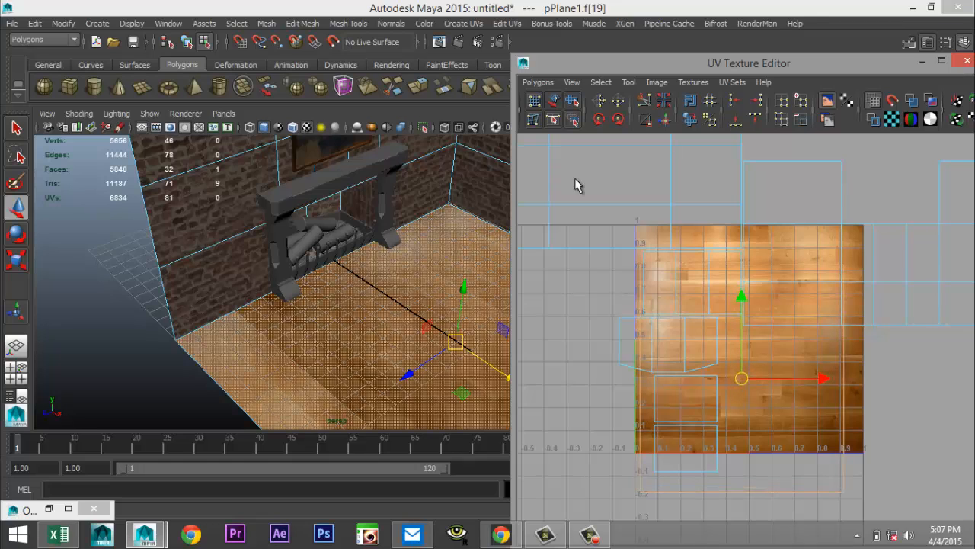
click(599, 119)
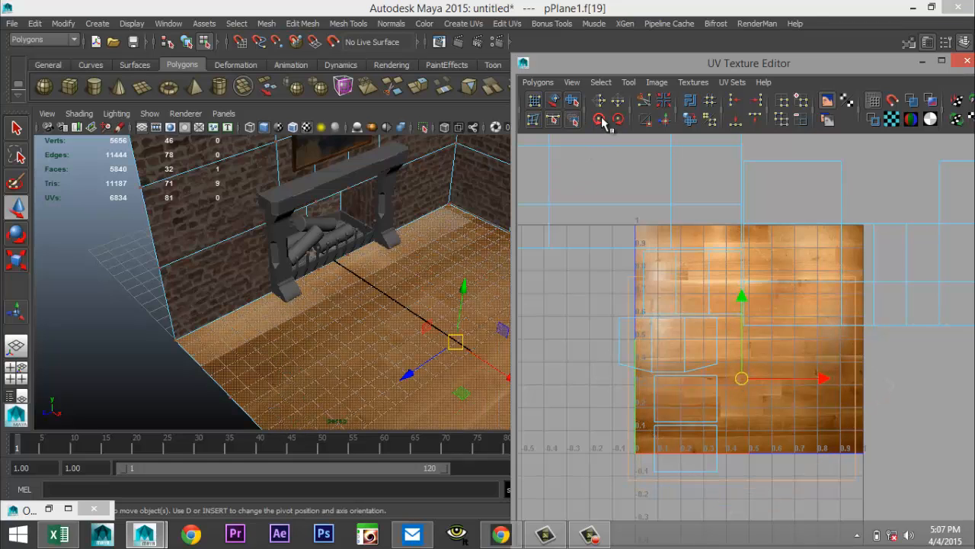
click(921, 61)
Select the fireplace's mantel beam in object mode and assign a new Lambert material to it.
scroll(555, 254, down, 6)
scroll(526, 266, up, 8)
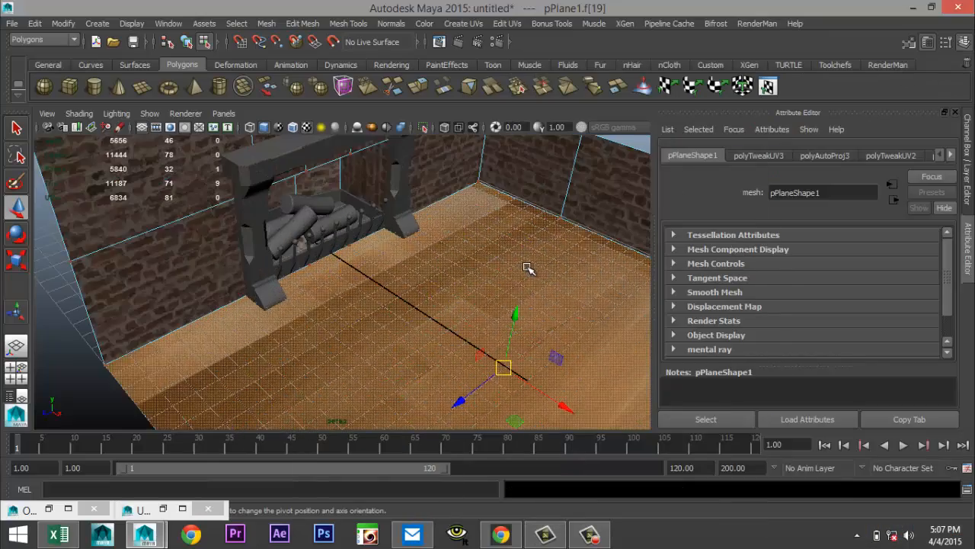
alt+drag(494, 342, 501, 368)
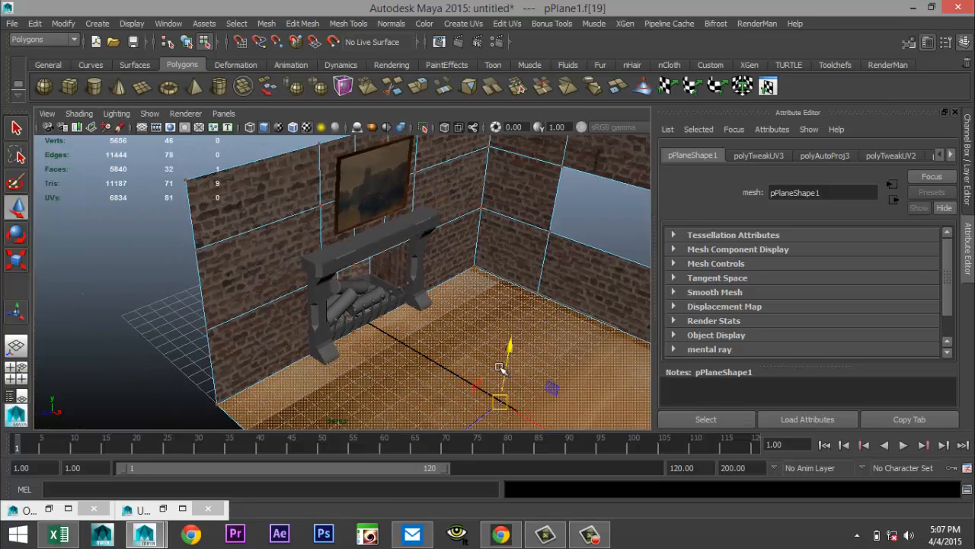
click(373, 250)
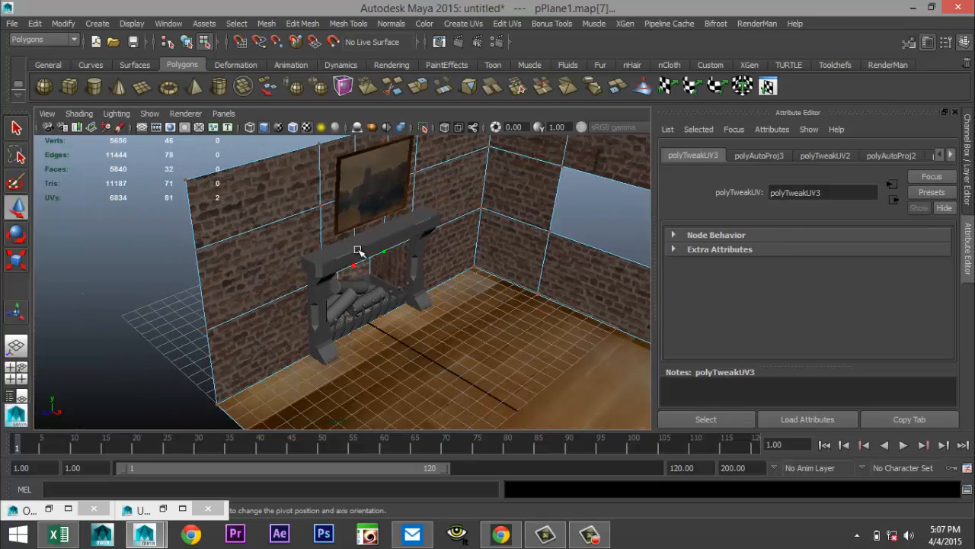
right_drag(358, 250, 404, 197)
click(375, 239)
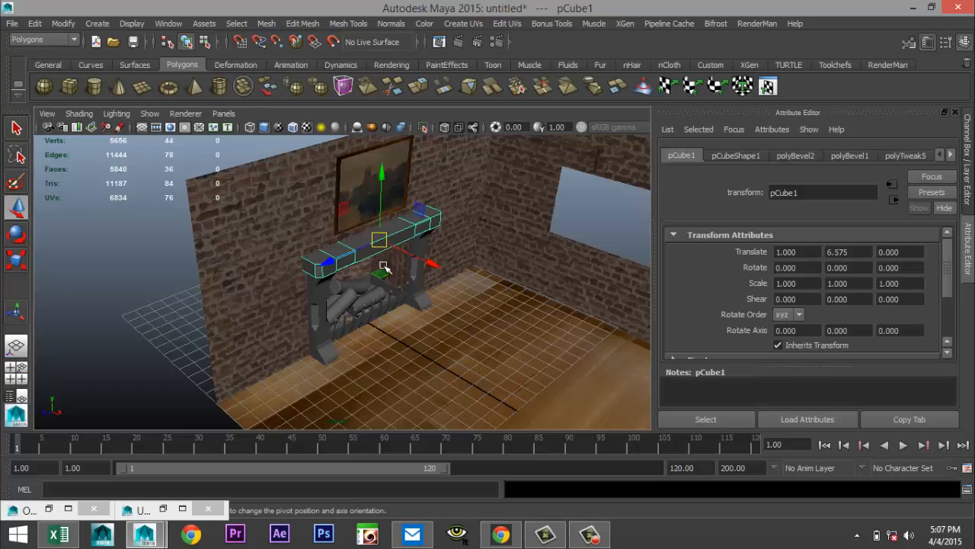
right_drag(357, 245, 366, 486)
click(542, 314)
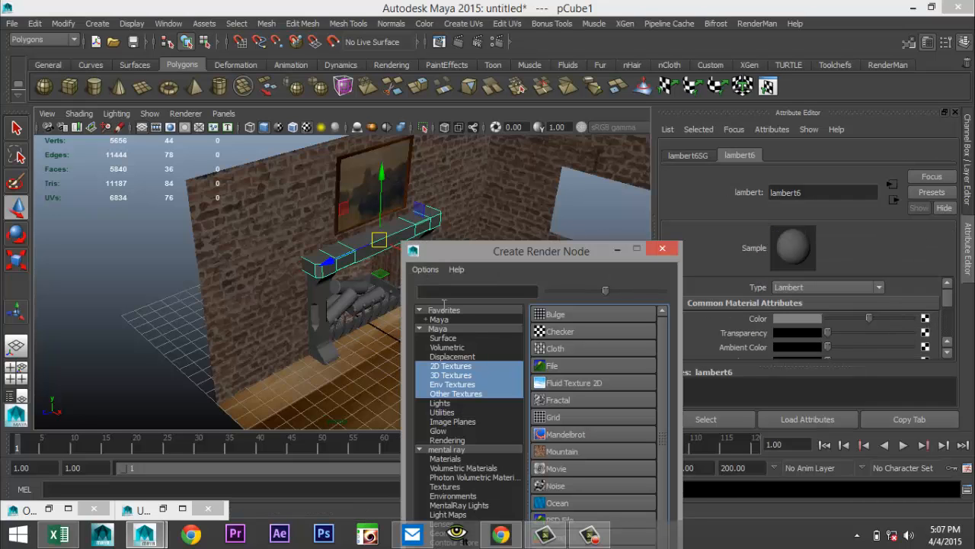
Connect a file texture to the mantel material's color and load Red_Marble.jpg as its image.
click(572, 367)
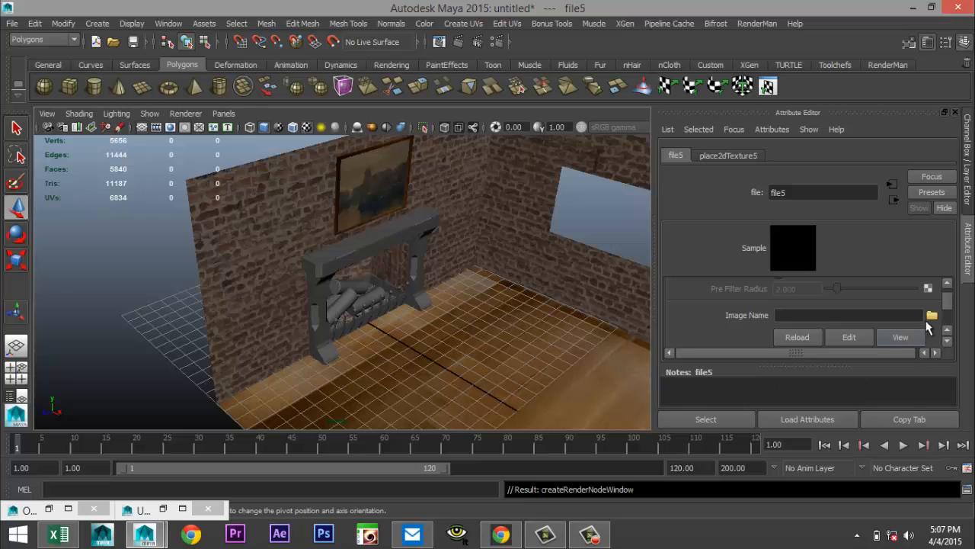
click(931, 316)
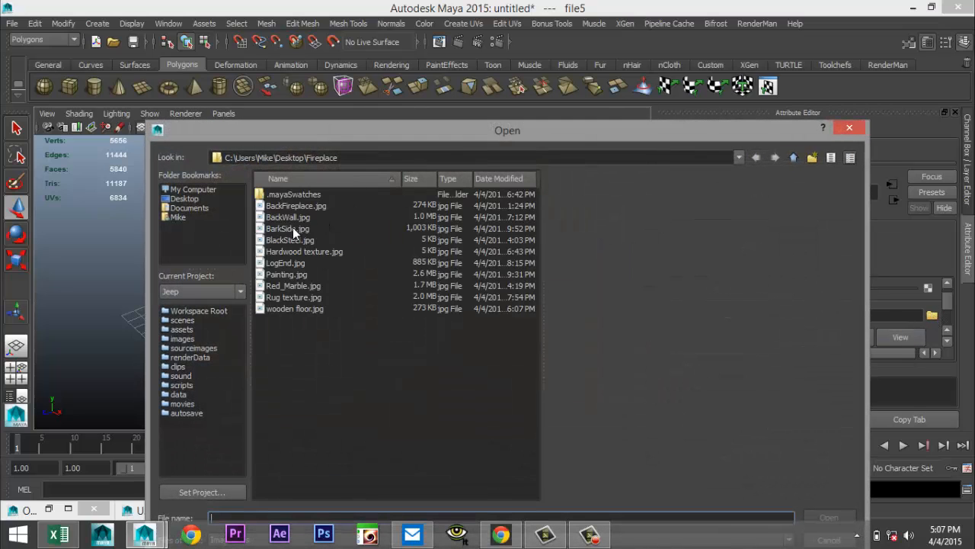
click(290, 288)
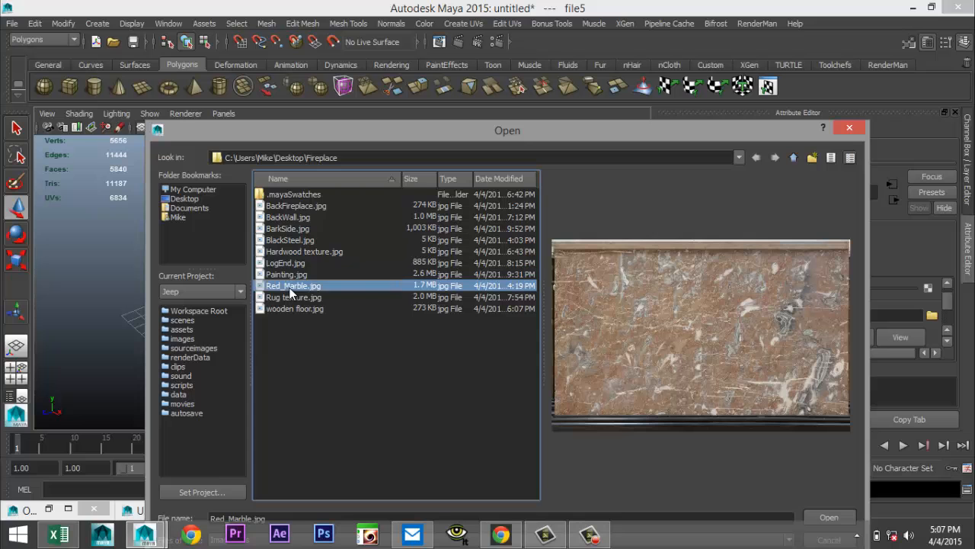
click(829, 518)
Select the mantel beam and apply Automatic Mapping to its UVs.
scroll(467, 323, up, 4)
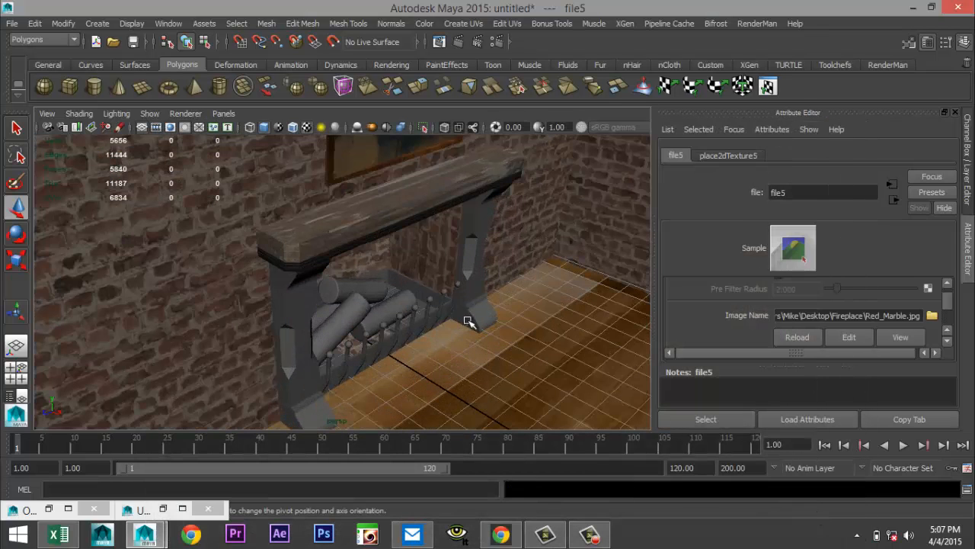
mouse_move(475, 285)
alt+mouse_down()
mouse_move(501, 338)
mouse_move(459, 327)
alt+mouse_up()
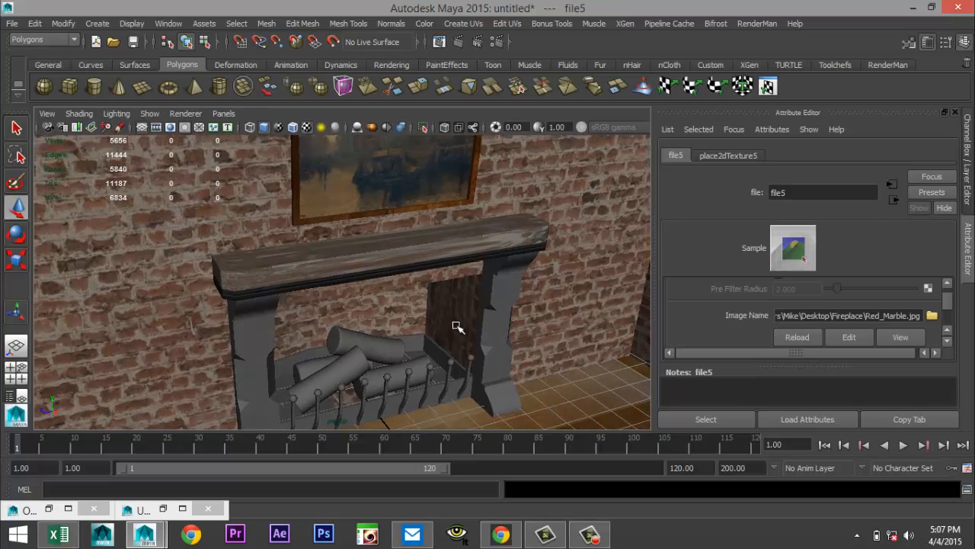
click(390, 257)
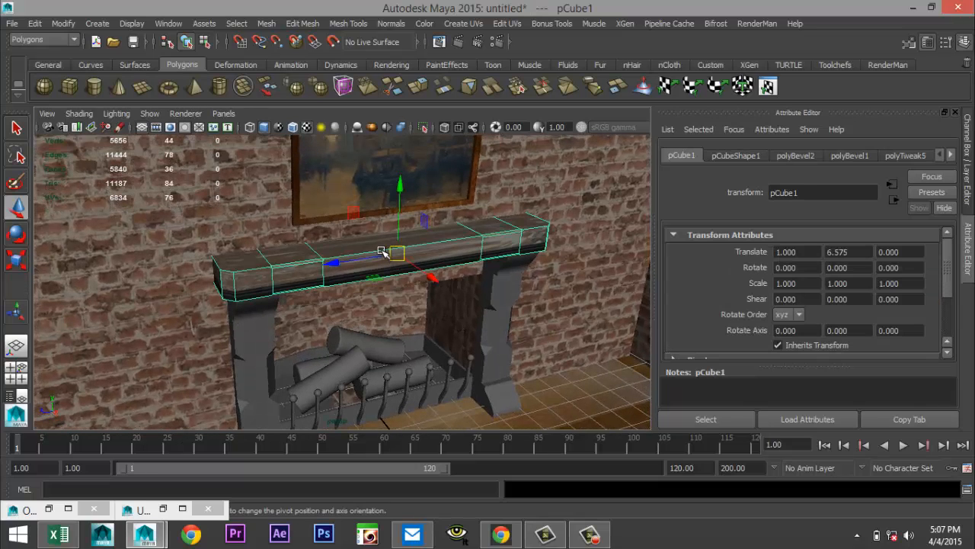
click(473, 32)
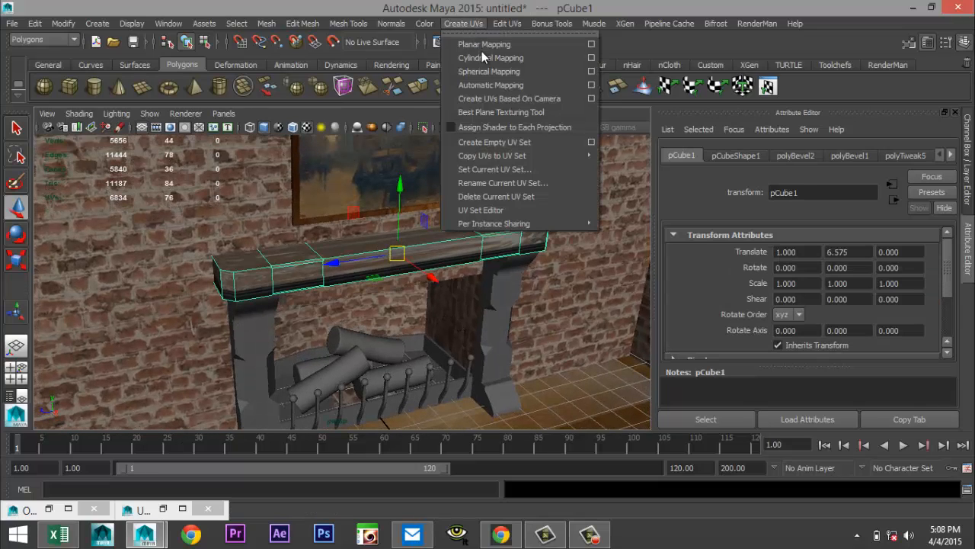
click(487, 82)
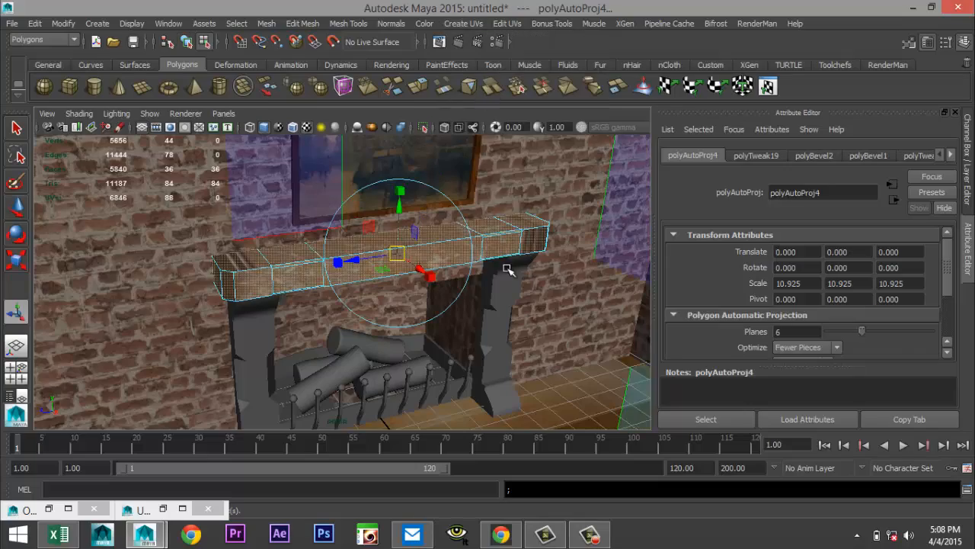
Return the mantel beam to object mode and show its UVs in the UV Texture Editor.
scroll(507, 267, up, 3)
scroll(392, 264, up, 3)
alt+drag(404, 272, 387, 233)
right_drag(356, 263, 408, 200)
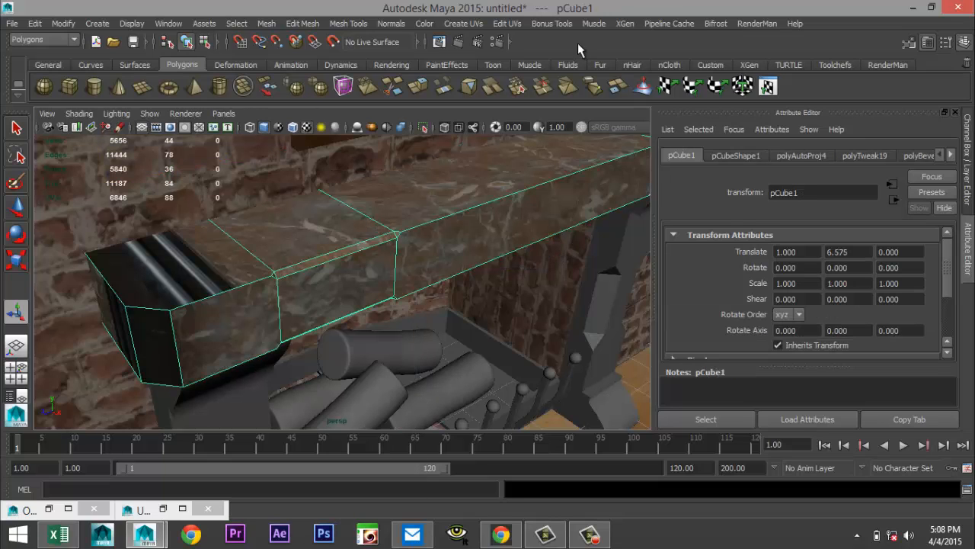
click(521, 25)
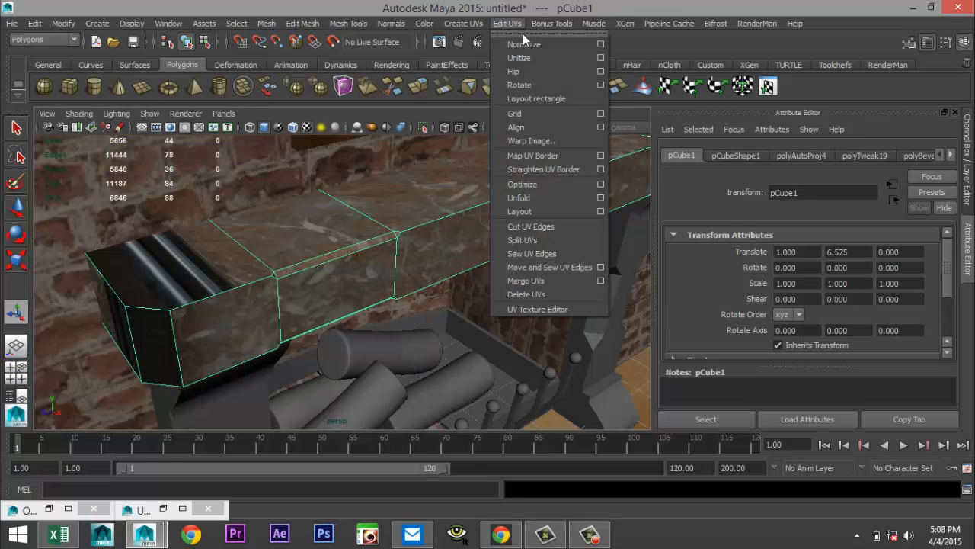
click(569, 309)
scroll(723, 349, up, 1)
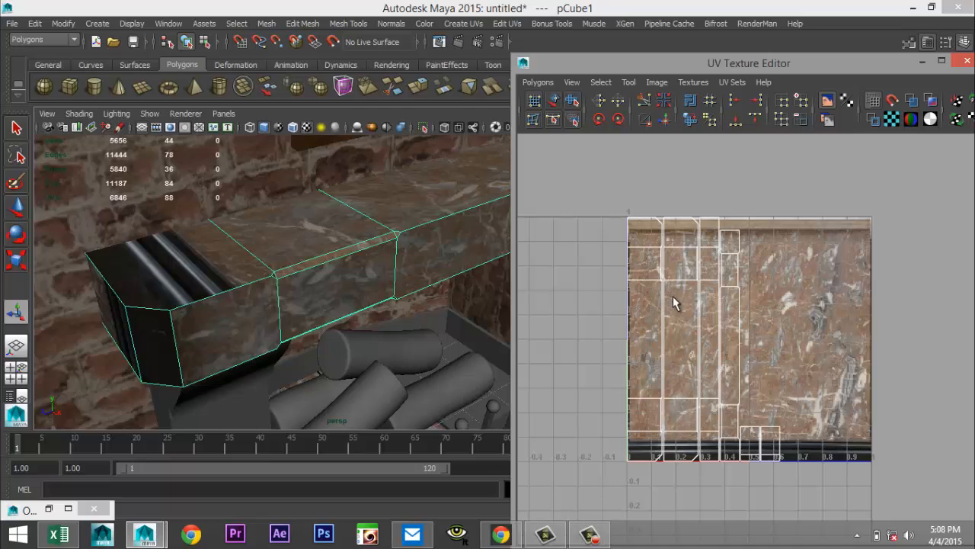
Select all of the mantel's UVs, scale them down uniformly within the marble area and put the UV Texture Editor away.
right_drag(674, 303, 720, 300)
drag(607, 199, 854, 518)
key(r)
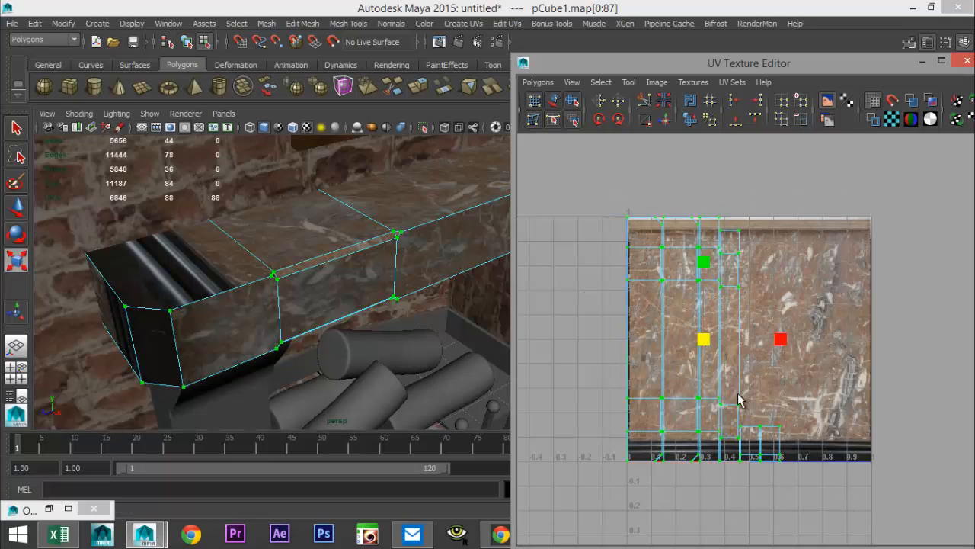
drag(702, 344, 679, 353)
alt+drag(352, 379, 157, 305)
alt+middle_drag(165, 318, 198, 444)
alt+drag(198, 444, 366, 378)
click(922, 61)
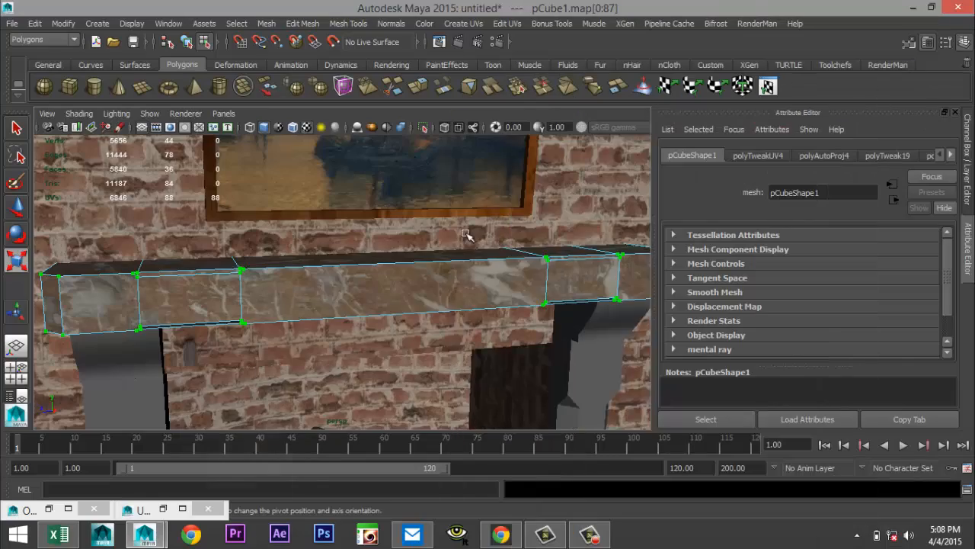
Select the fireplace's left leg in object mode and assign the existing lambert6 material to it.
scroll(416, 304, down, 5)
scroll(404, 327, up, 5)
alt+middle_drag(405, 326, 445, 201)
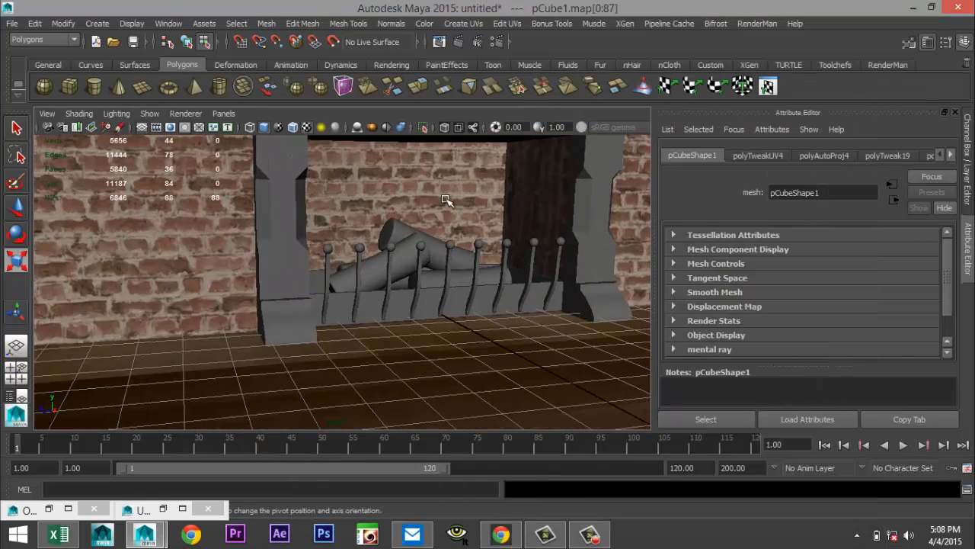
alt+drag(444, 225, 445, 250)
click(297, 244)
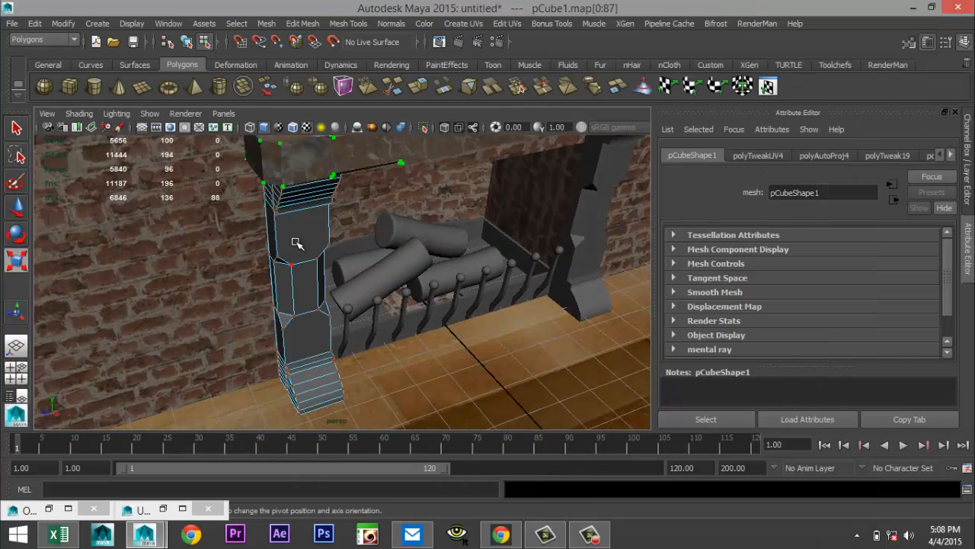
right_drag(298, 241, 322, 218)
click(309, 224)
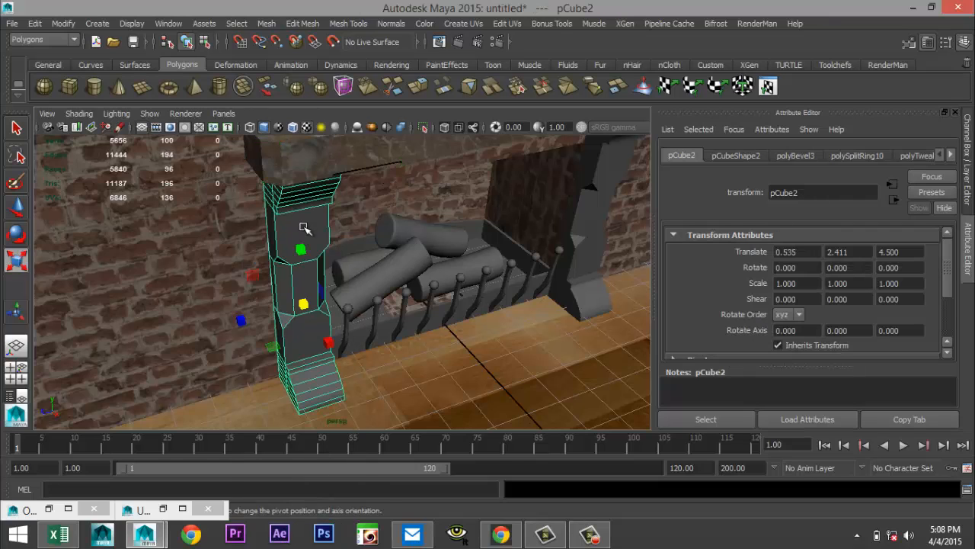
right_click(304, 227)
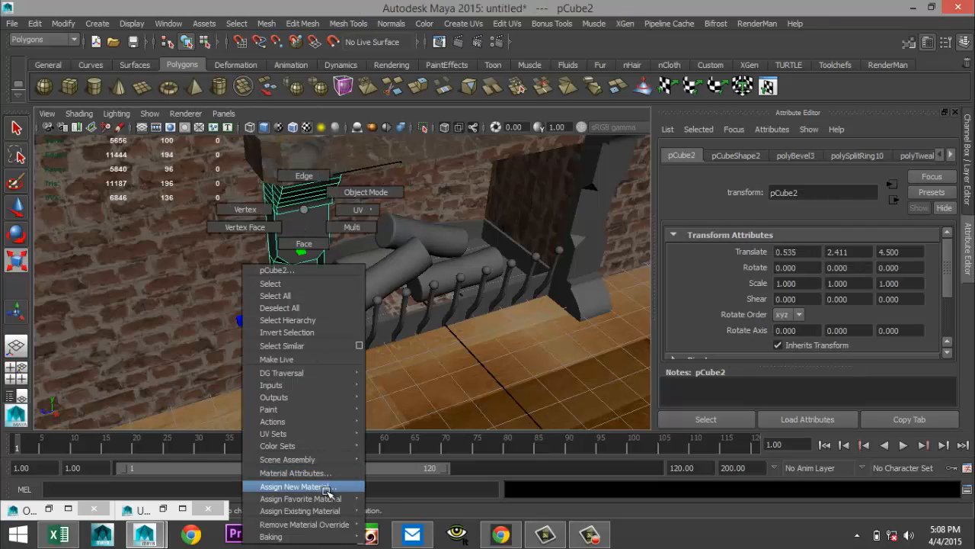
mouse_move(328, 510)
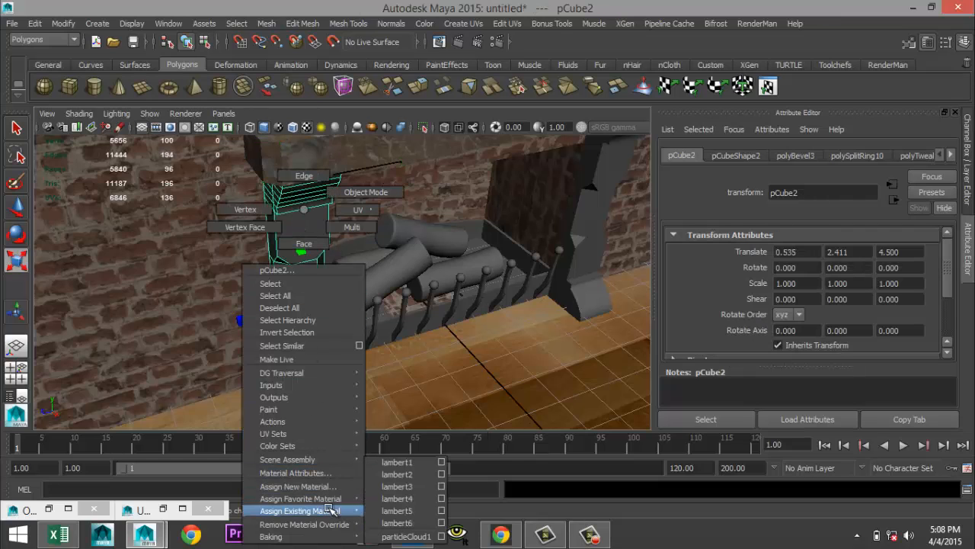
click(415, 523)
Apply Automatic Mapping to the fireplace's left leg.
scroll(406, 341, up, 3)
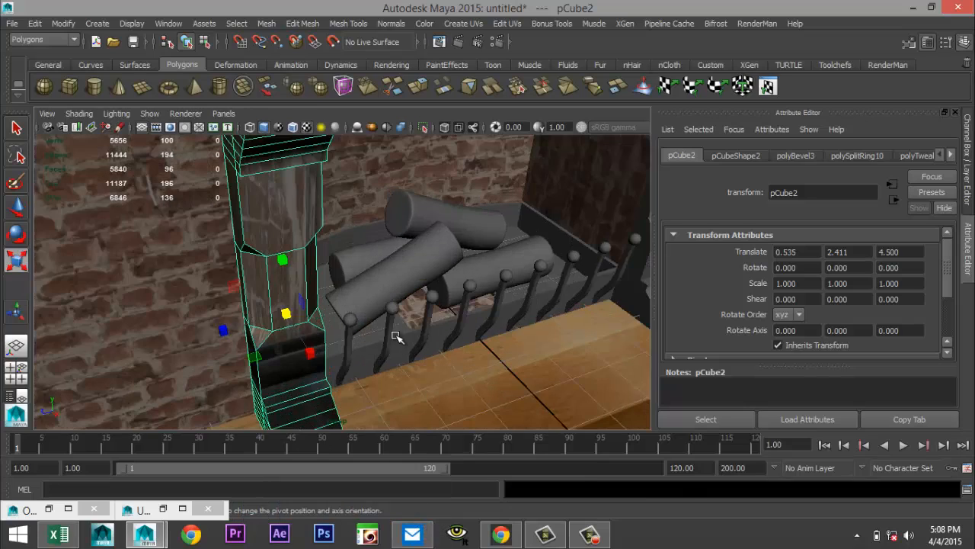
alt+drag(397, 335, 414, 320)
alt+drag(352, 334, 356, 323)
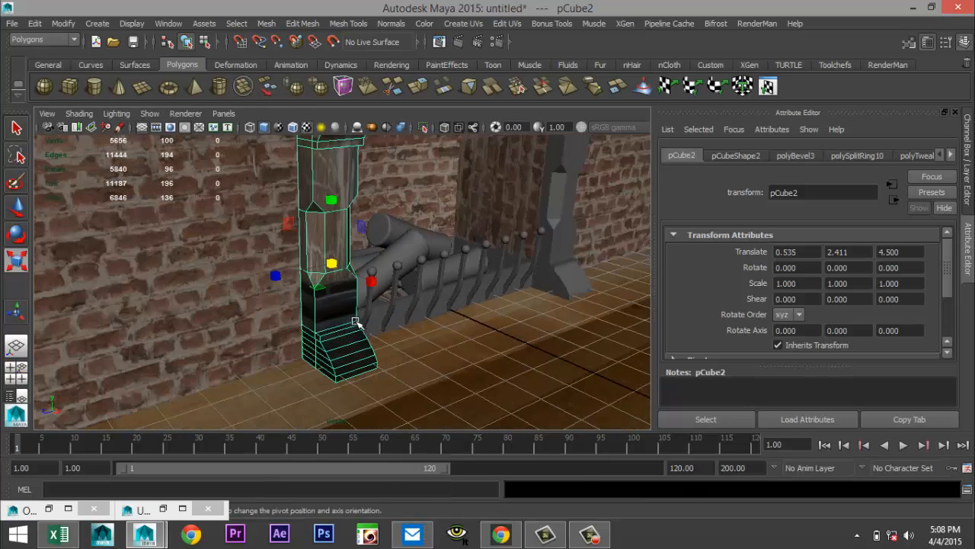
click(461, 27)
click(487, 82)
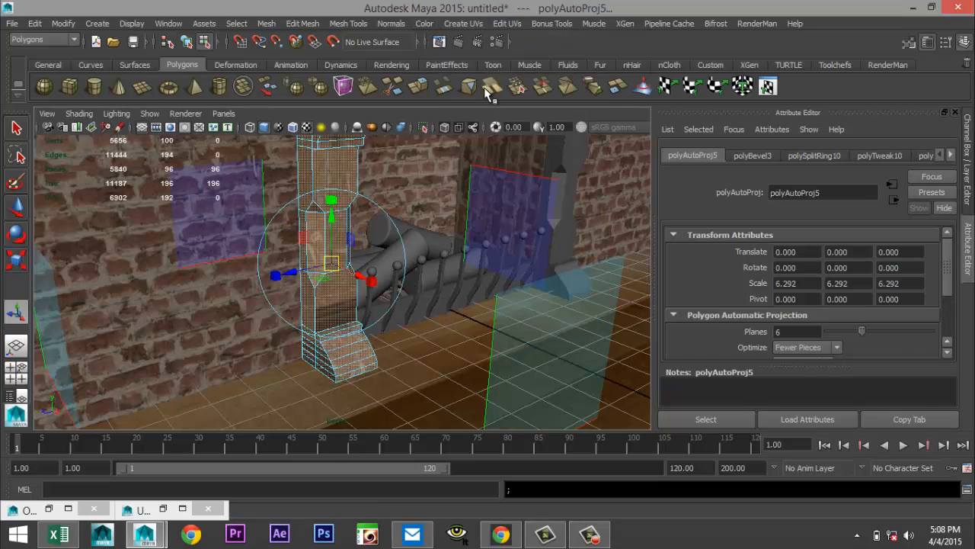
Reselect the left leg in object mode and show its UVs in the UV Texture Editor.
alt+drag(426, 297, 447, 348)
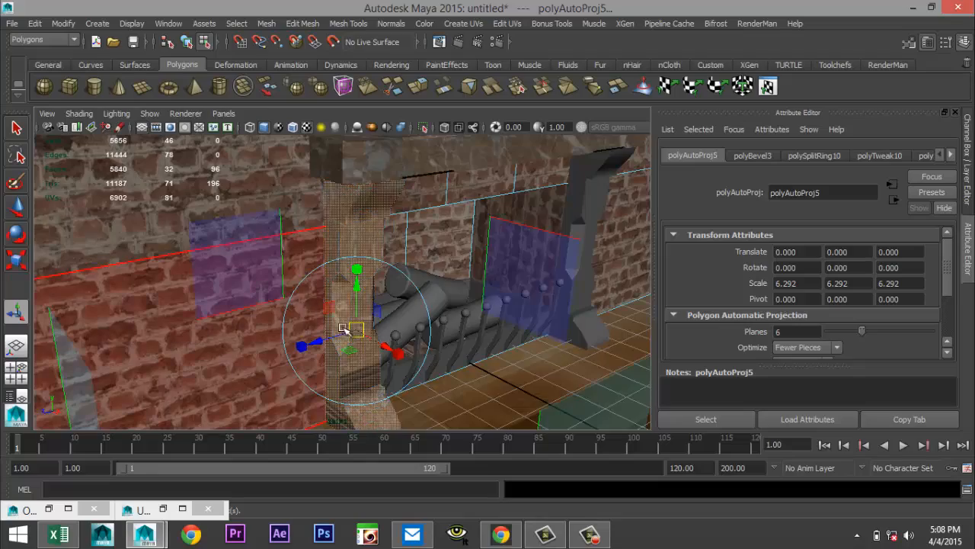
alt+drag(411, 345, 385, 384)
click(390, 378)
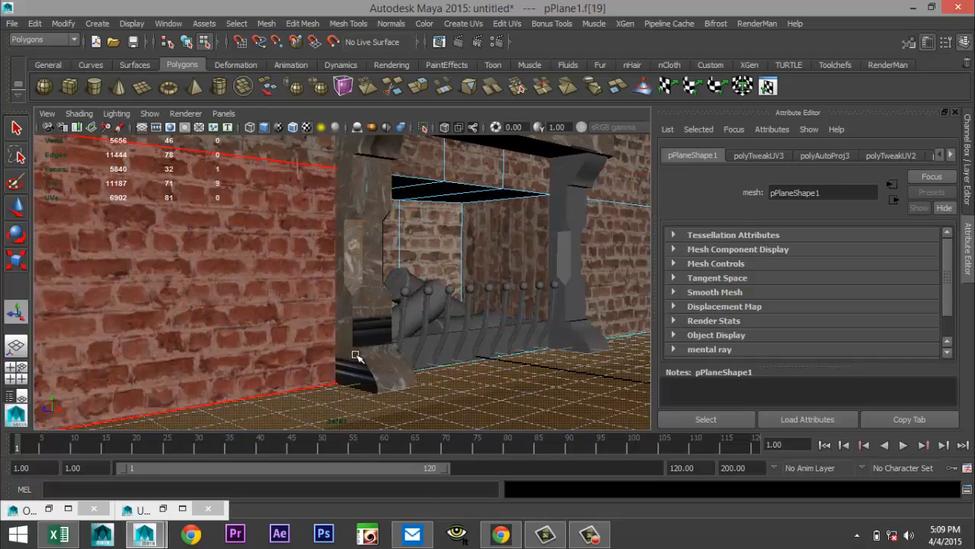
right_drag(356, 208, 399, 196)
click(368, 223)
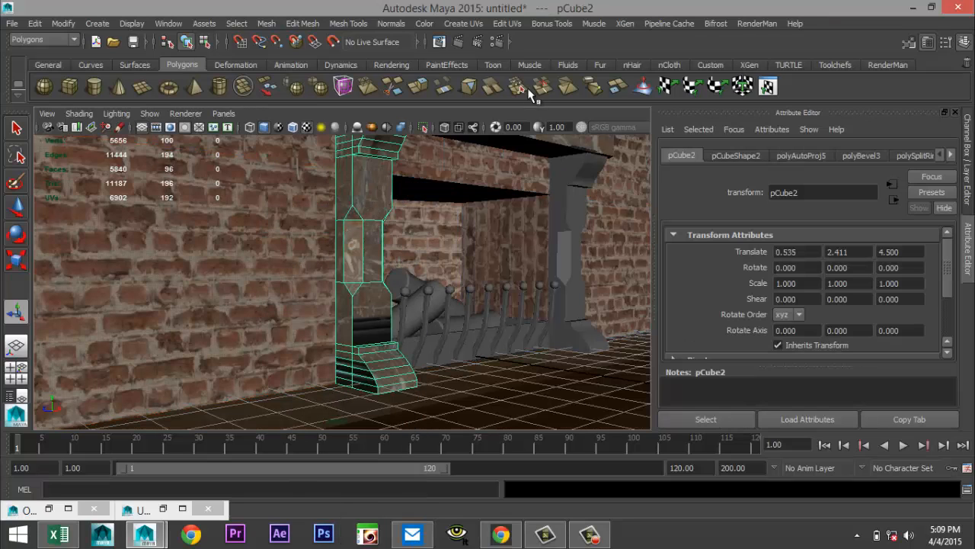
click(524, 23)
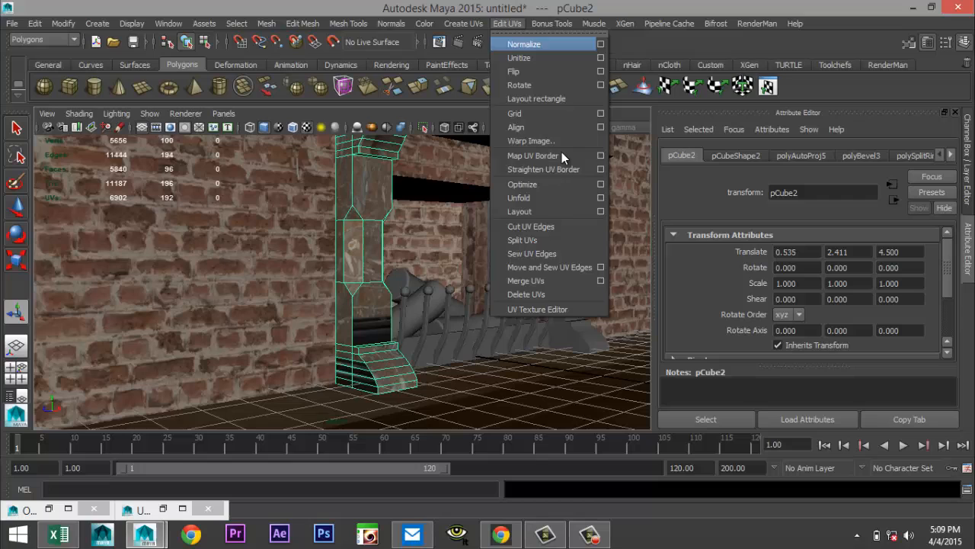
click(567, 308)
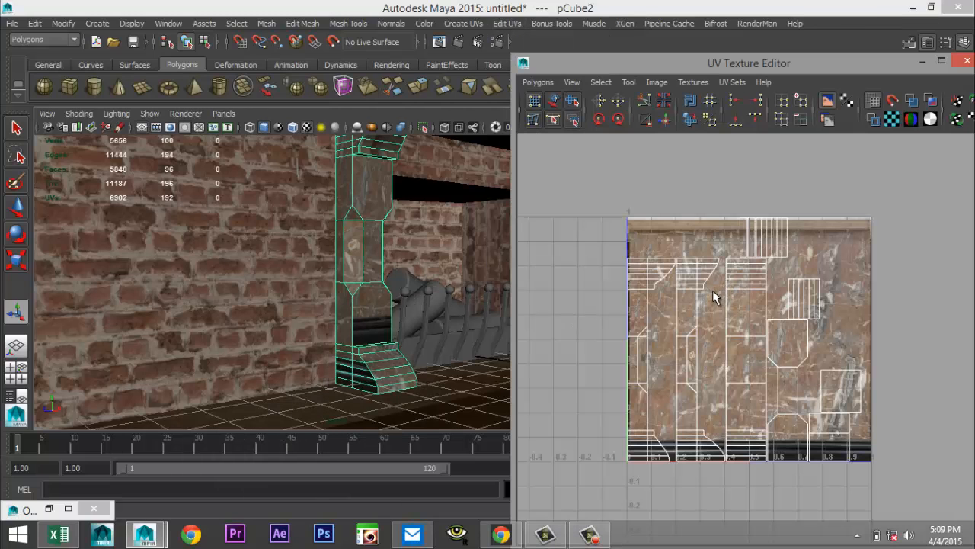
Select all of the left leg's UVs and scale them down uniformly to fit inside the marble part of the image.
right_drag(713, 289, 747, 283)
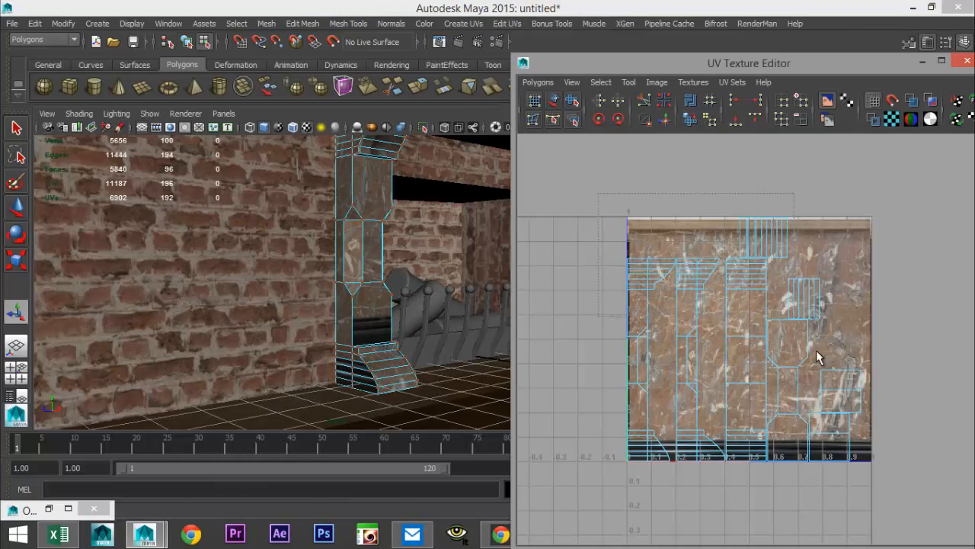
drag(924, 524, 914, 526)
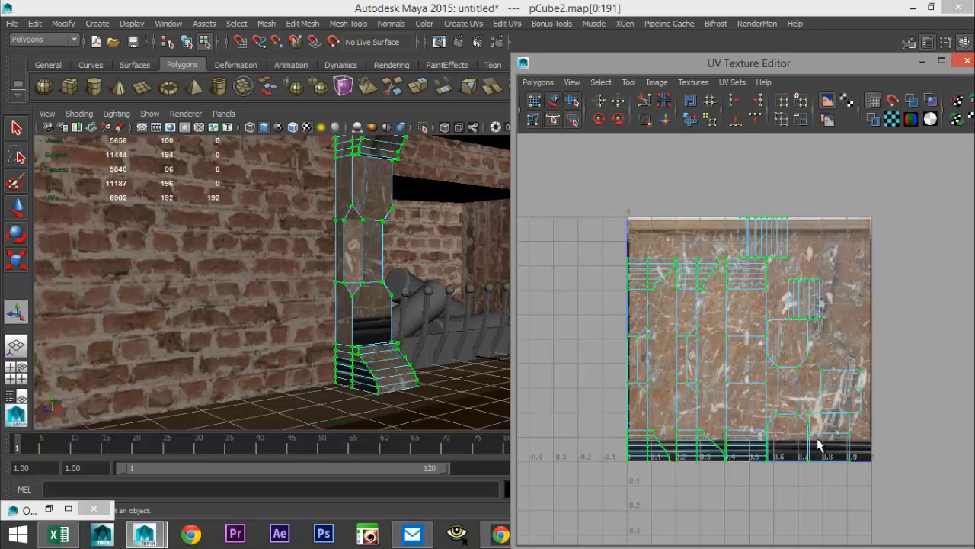
key(r)
drag(738, 339, 717, 339)
alt+drag(290, 329, 228, 320)
scroll(290, 315, up, 2)
alt+middle_drag(290, 315, 146, 303)
scroll(289, 313, down, 3)
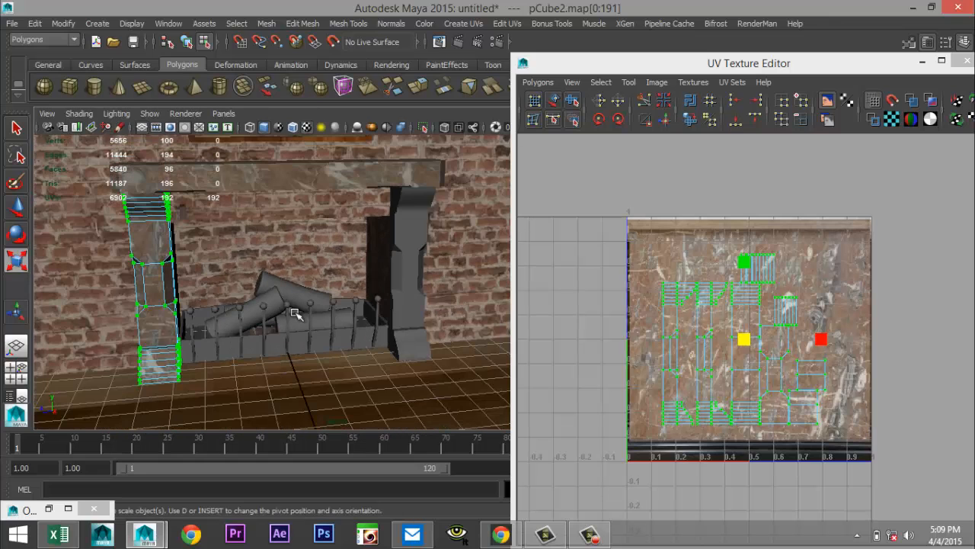
Select the fireplace's right leg in object mode, assign the existing lambert6 material and apply Automatic Mapping.
shift+click(414, 231)
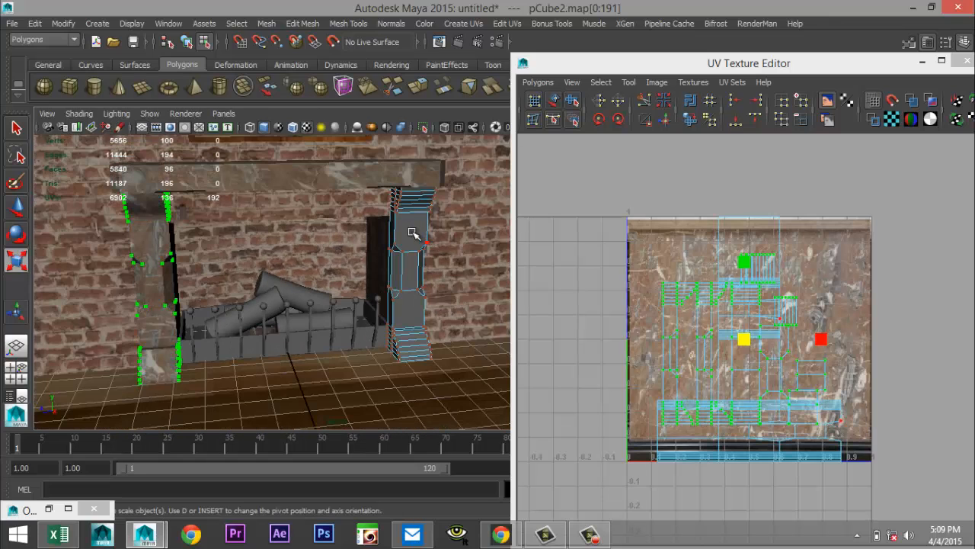
right_drag(414, 232, 457, 202)
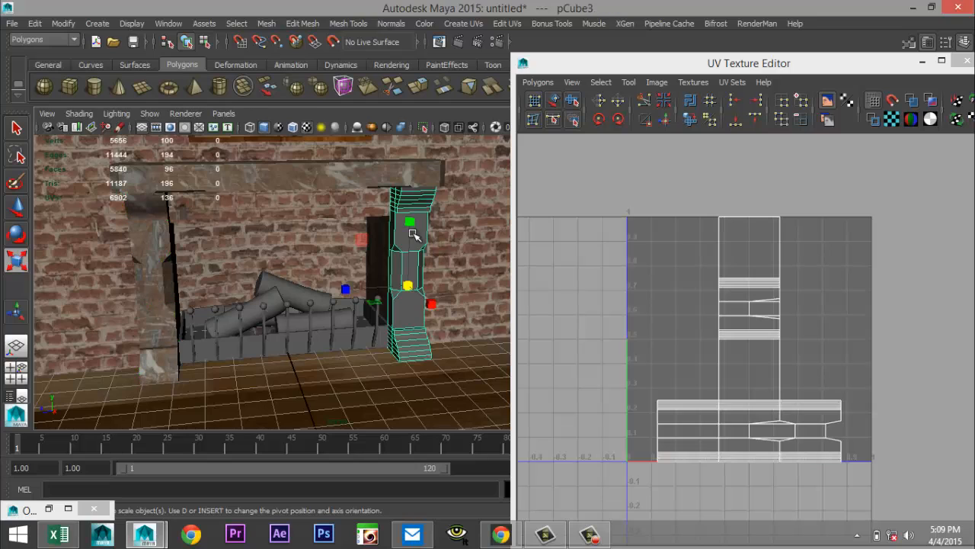
right_drag(412, 233, 499, 529)
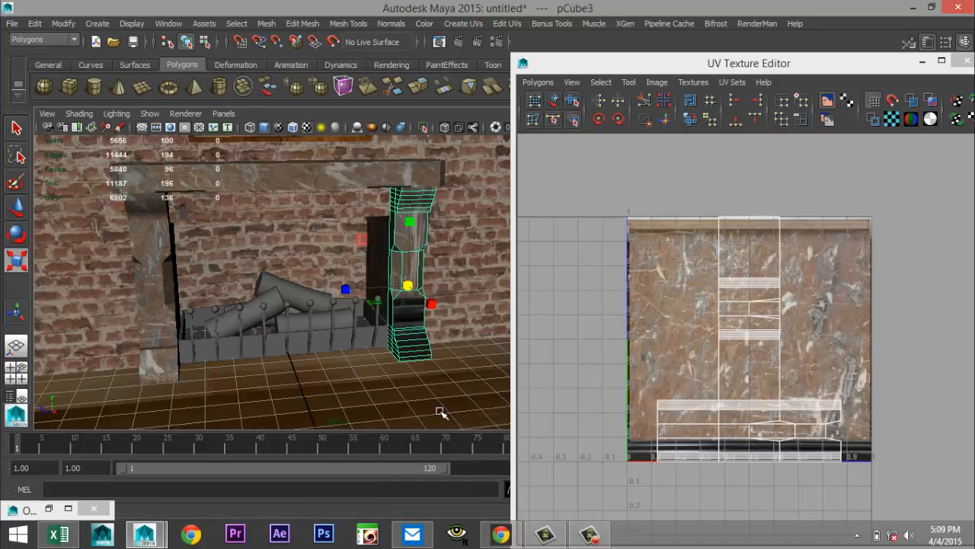
click(463, 24)
click(483, 85)
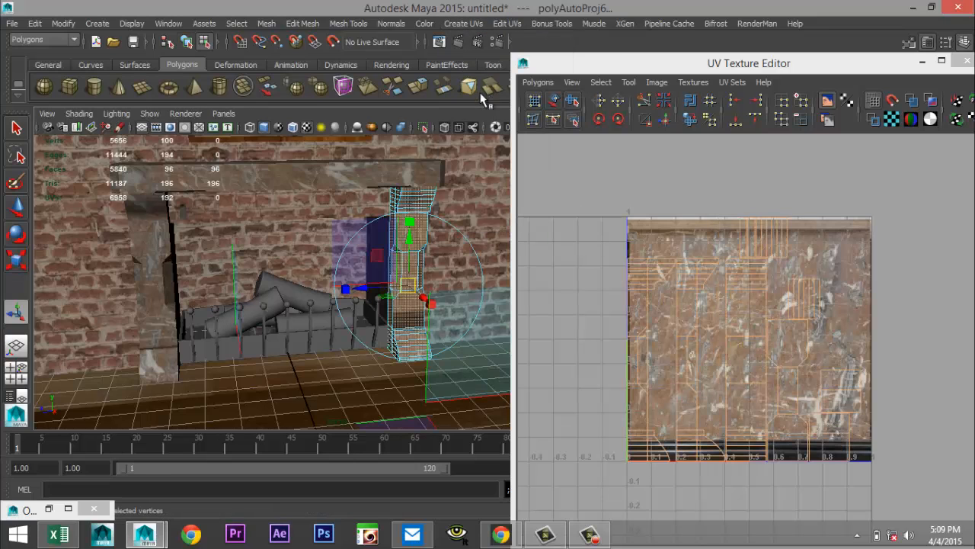
Select all of the right leg's UVs, scale them down uniformly to fit the marble area of the image, and close the UV Texture Editor.
right_drag(674, 310, 720, 317)
drag(591, 202, 945, 512)
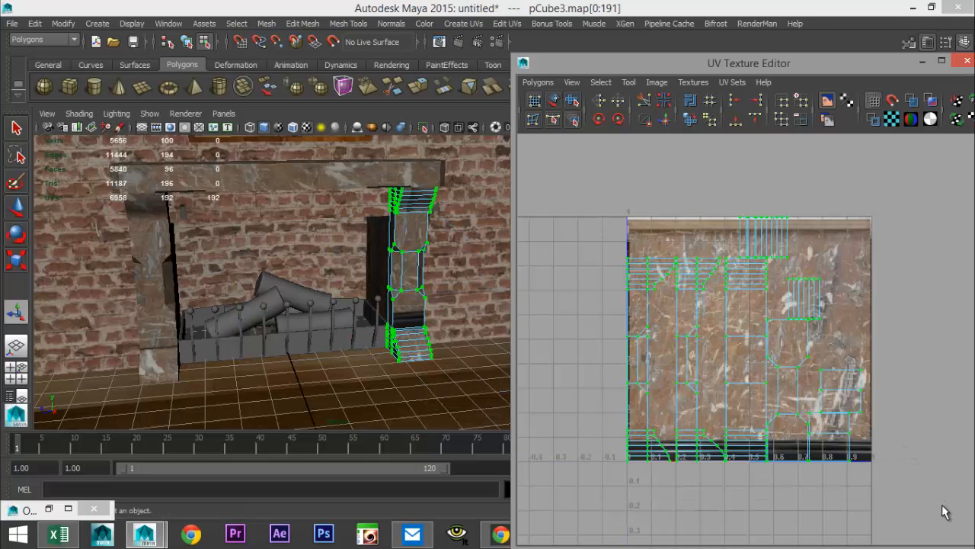
key(r)
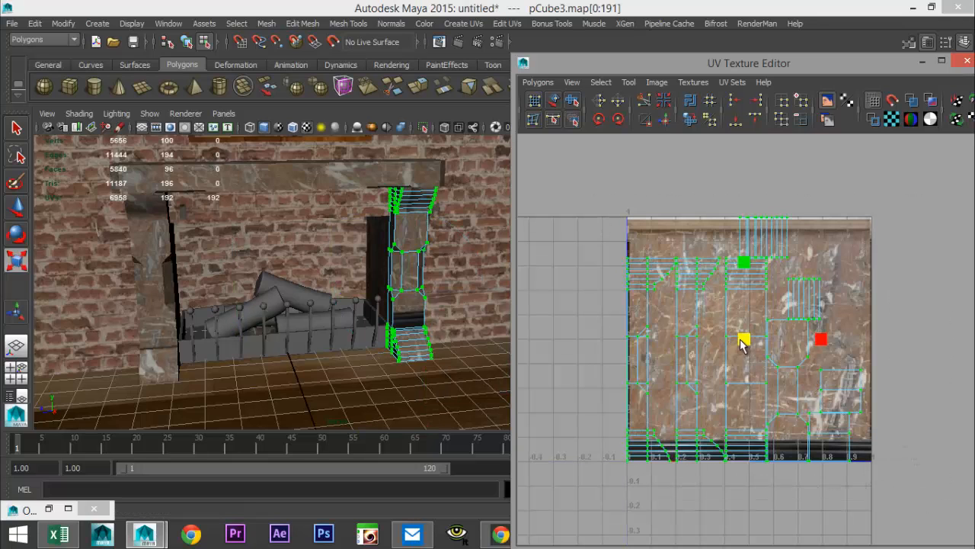
drag(743, 343, 726, 344)
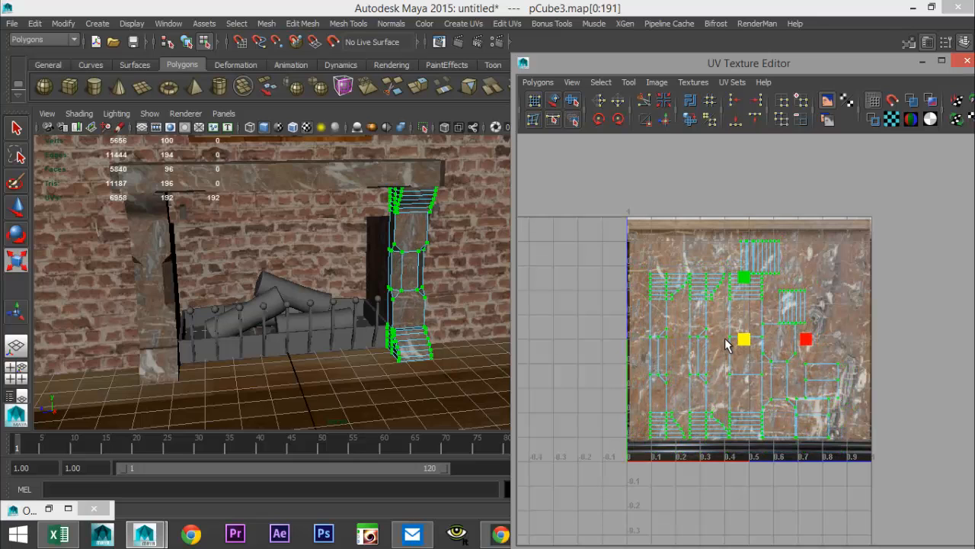
click(364, 390)
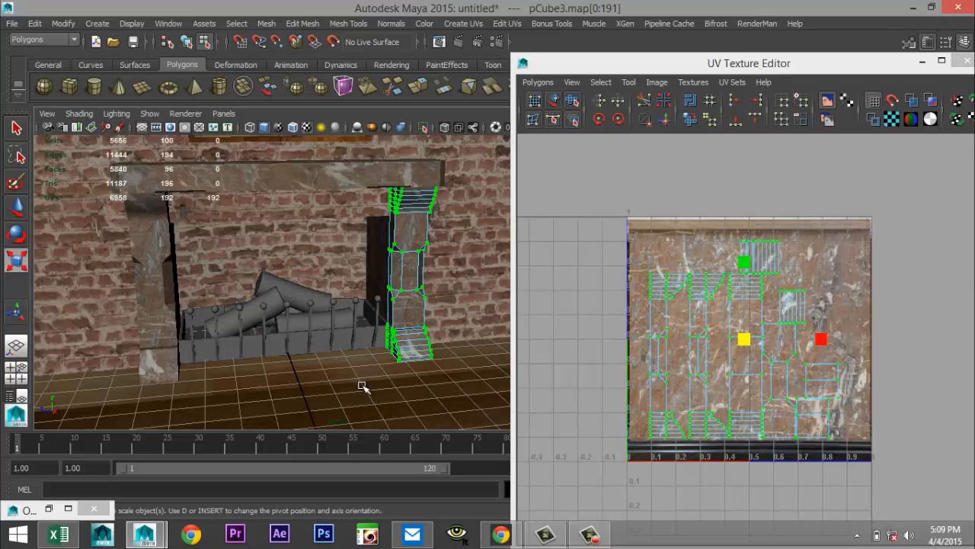
alt+drag(375, 394, 389, 375)
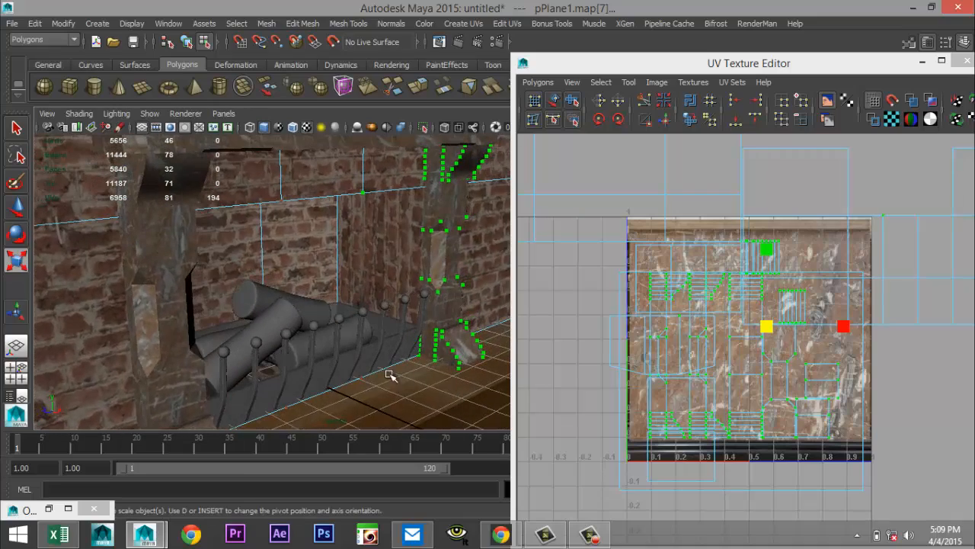
click(965, 60)
Select the fireplace grate's basket and all nine front bars in object mode and assign them a new Lambert material.
alt+drag(568, 221, 468, 301)
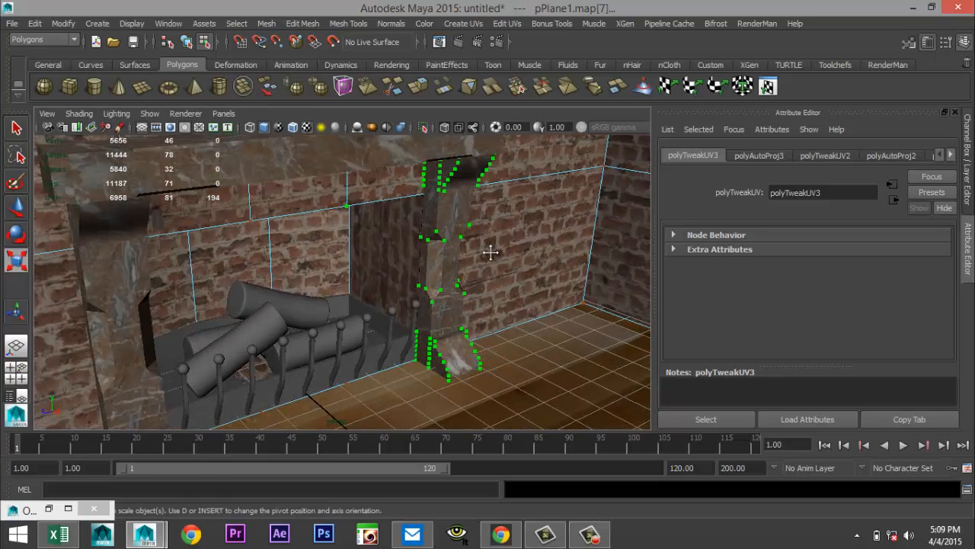
alt+drag(490, 251, 409, 339)
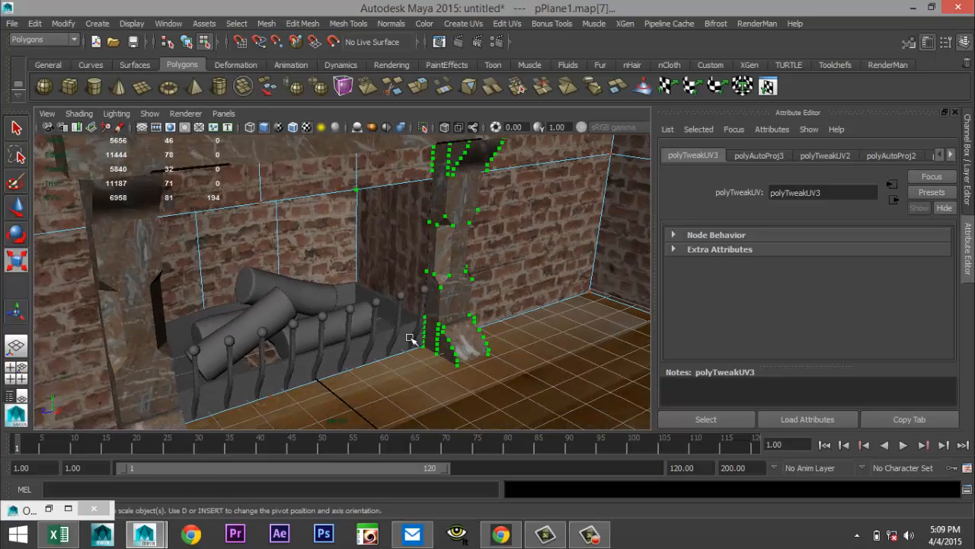
click(301, 368)
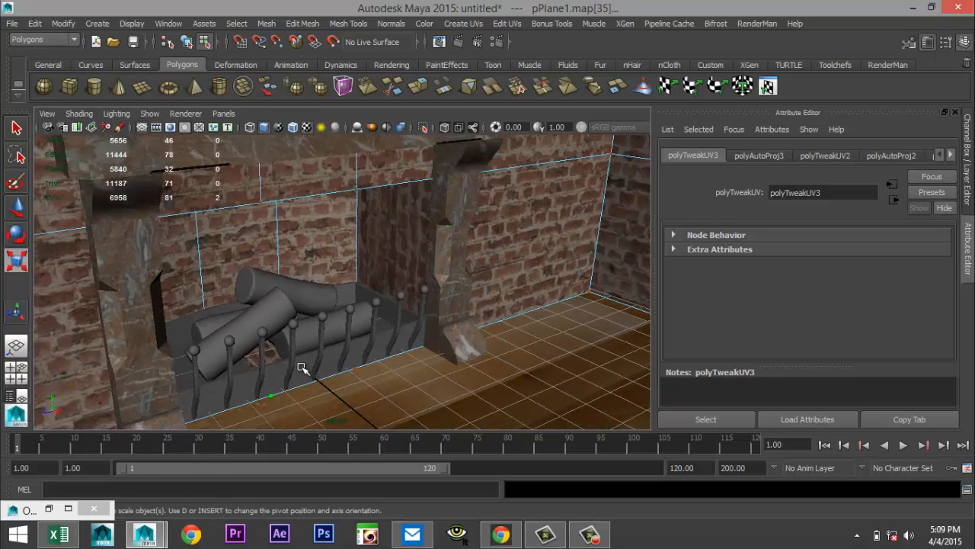
right_drag(226, 341, 283, 193)
click(191, 352)
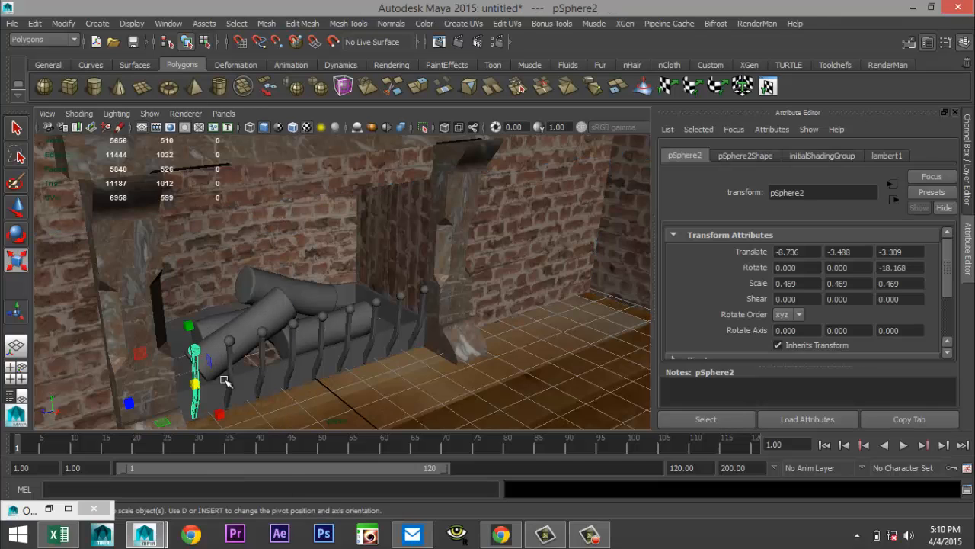
shift+click(226, 383)
shift+click(268, 384)
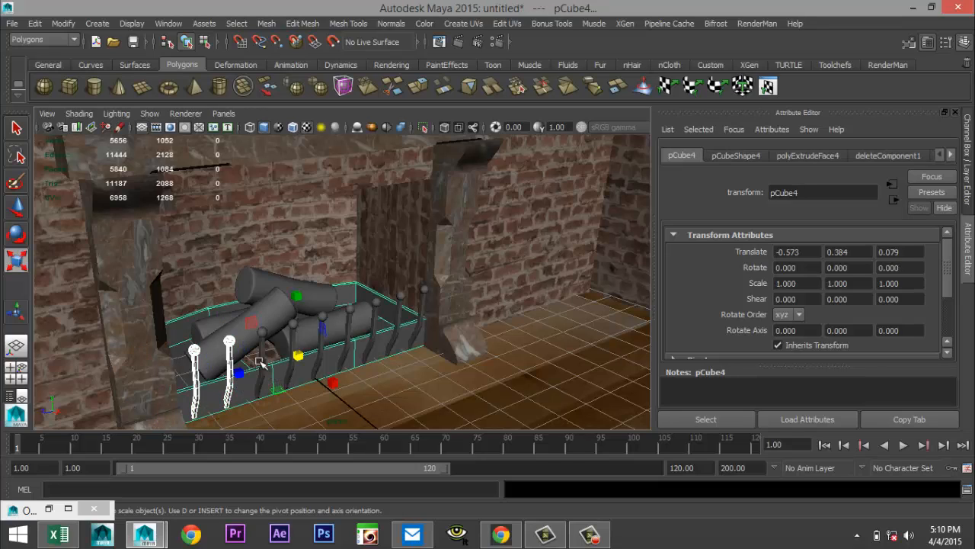
shift+click(262, 357)
shift+click(295, 333)
shift+click(323, 323)
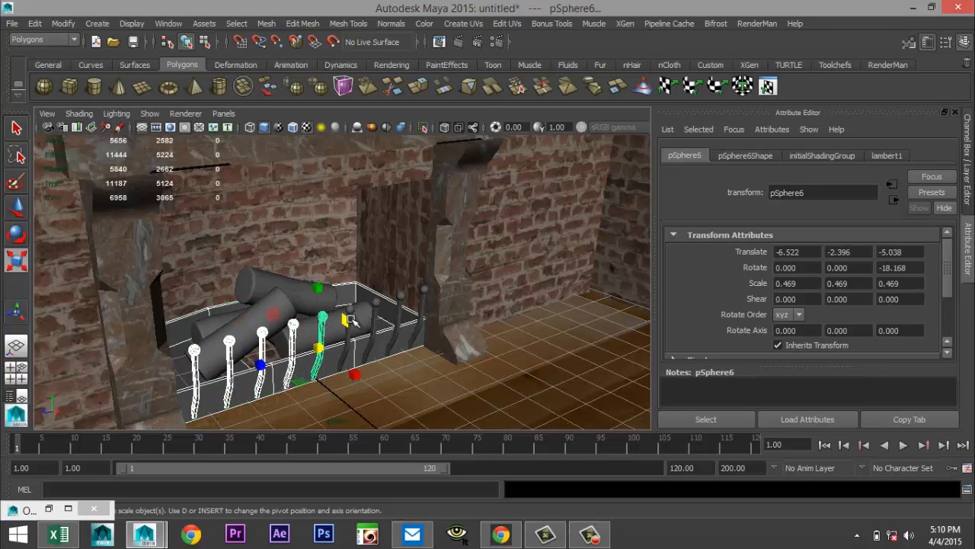
key(shift+d)
key(shift+d)
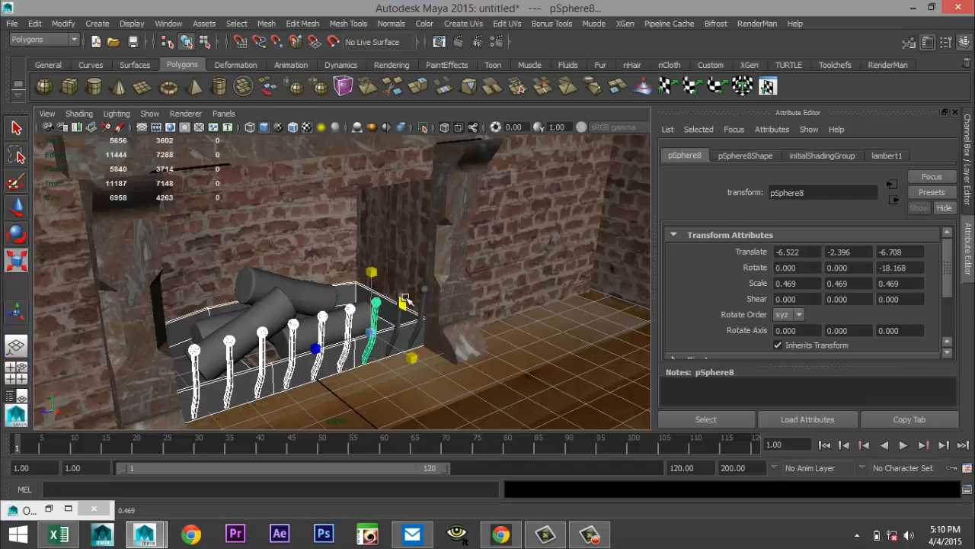
key(shift+d)
key(shift+d)
click(384, 329)
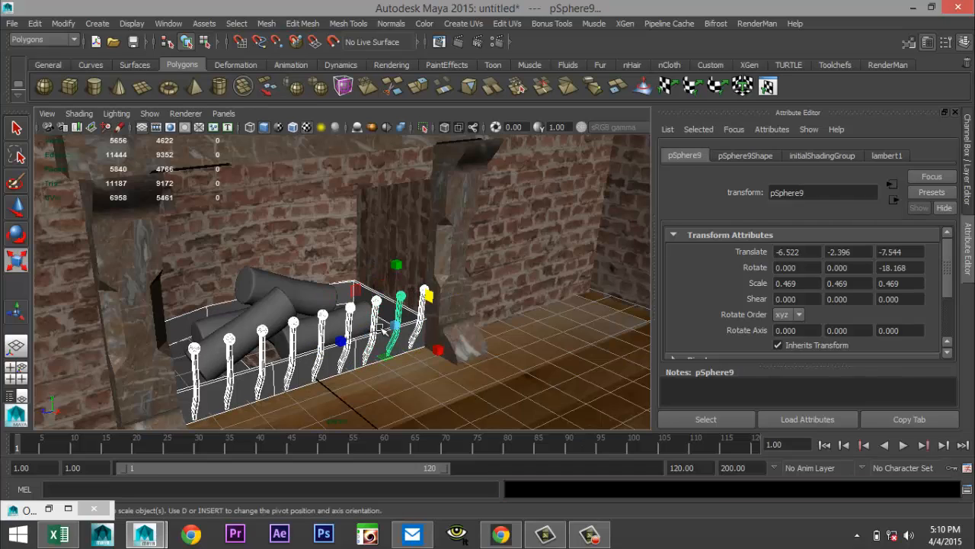
right_drag(261, 376, 261, 488)
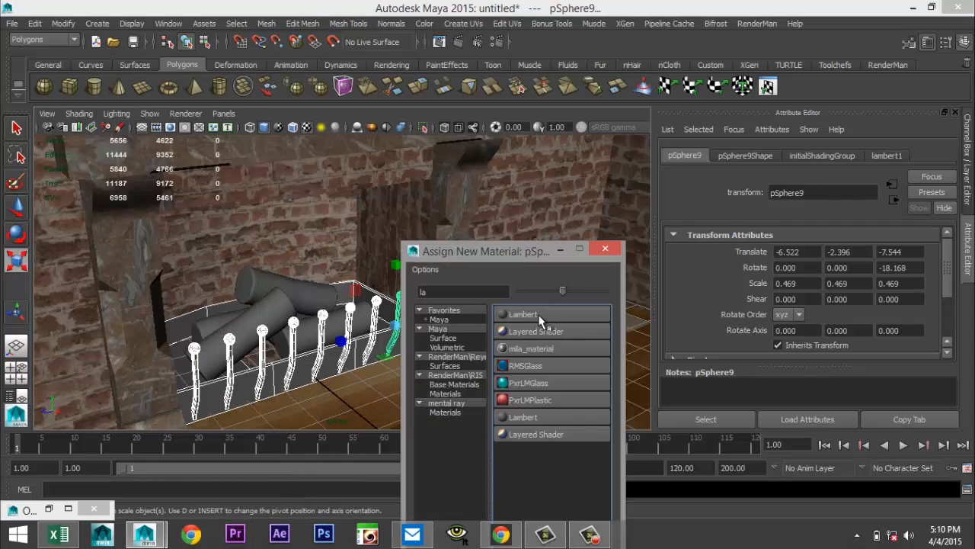
click(524, 314)
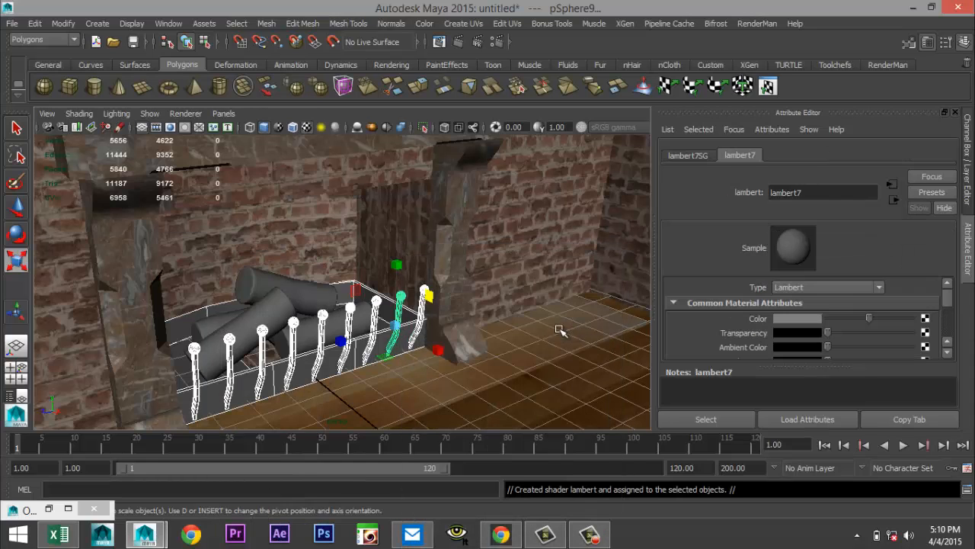
Map the new Lambert material's color to a file texture using the BlackSteel.jpg image.
click(924, 318)
click(564, 364)
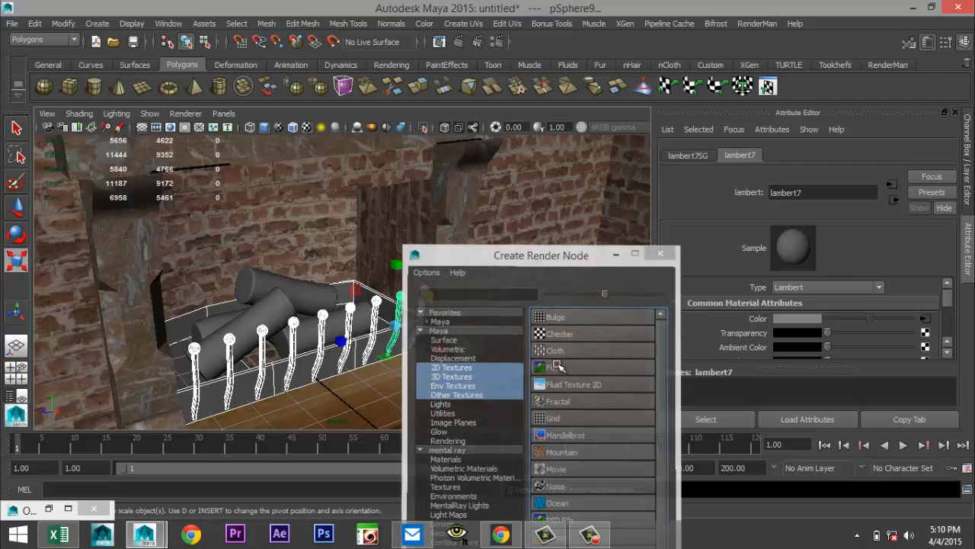
click(931, 315)
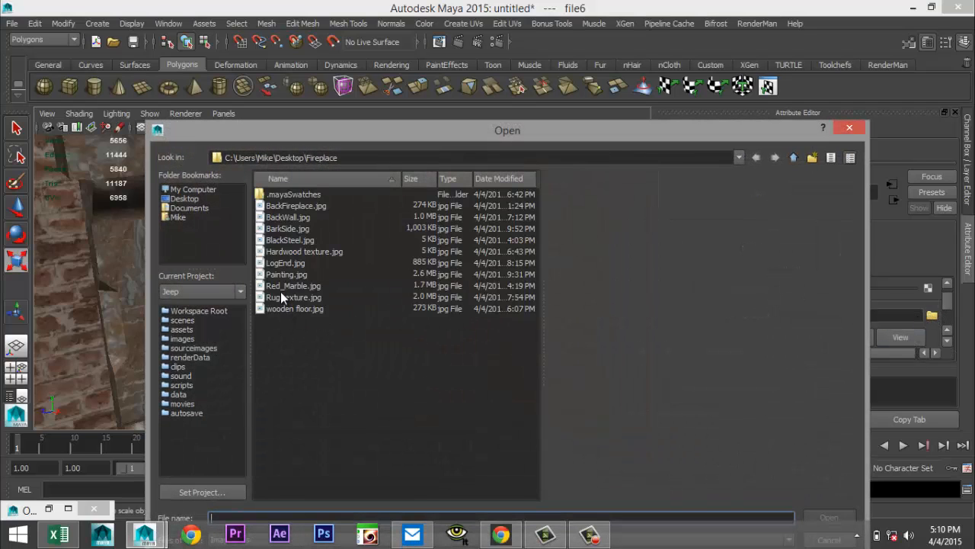
click(288, 241)
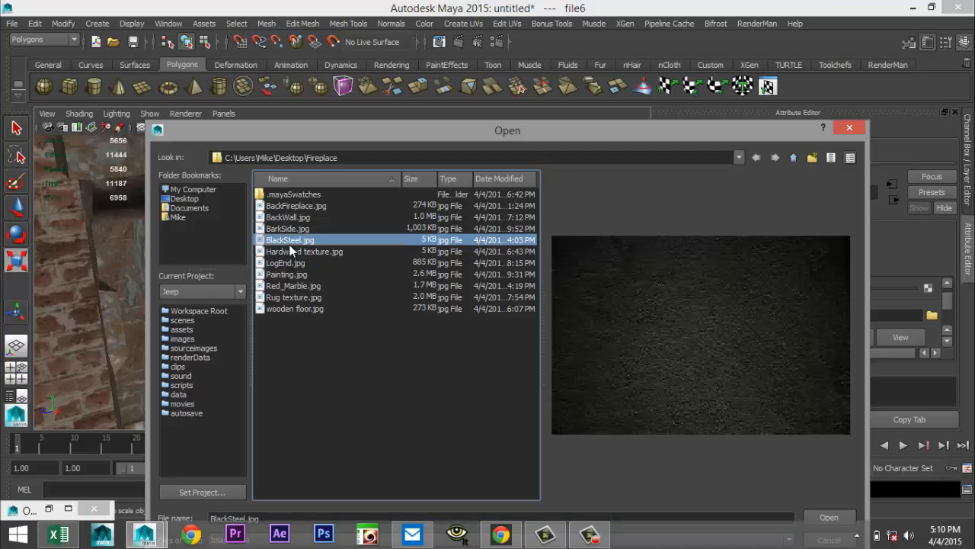
click(826, 517)
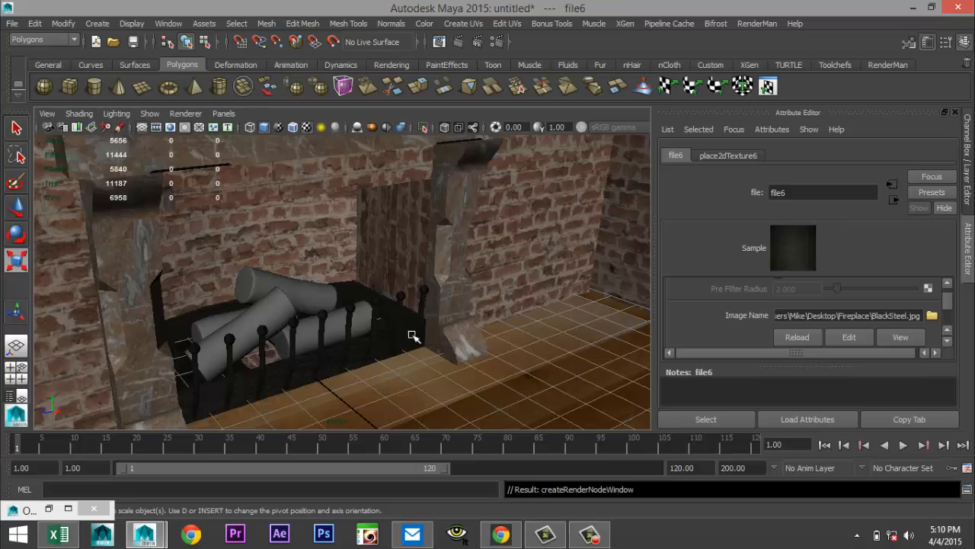
Select the grate's basket on its own and apply Automatic Mapping to it.
alt+drag(412, 335, 298, 320)
click(296, 320)
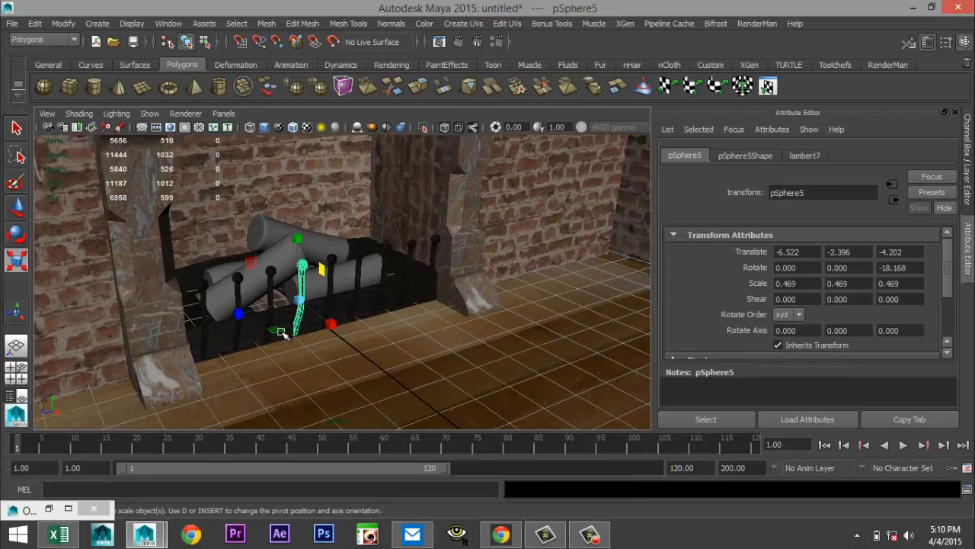
scroll(259, 327, up, 4)
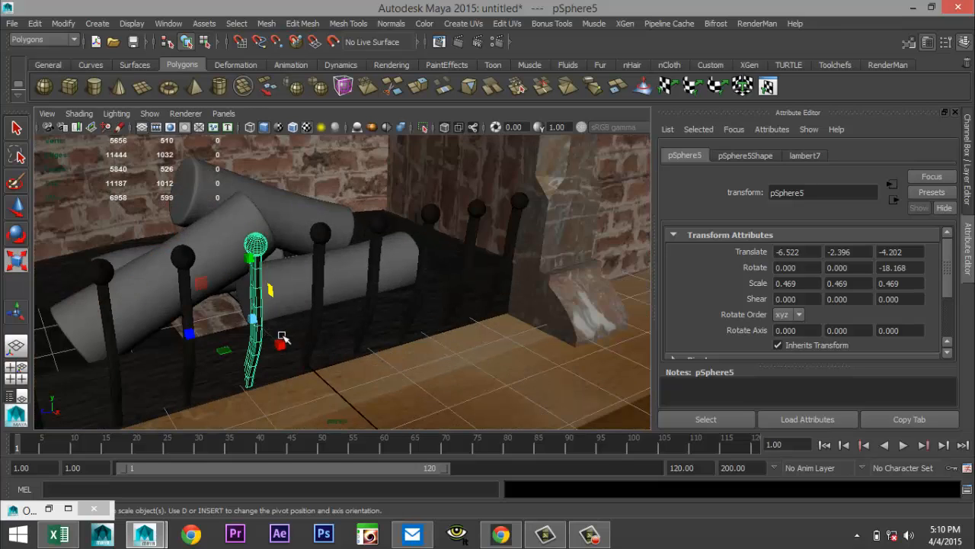
scroll(273, 344, down, 3)
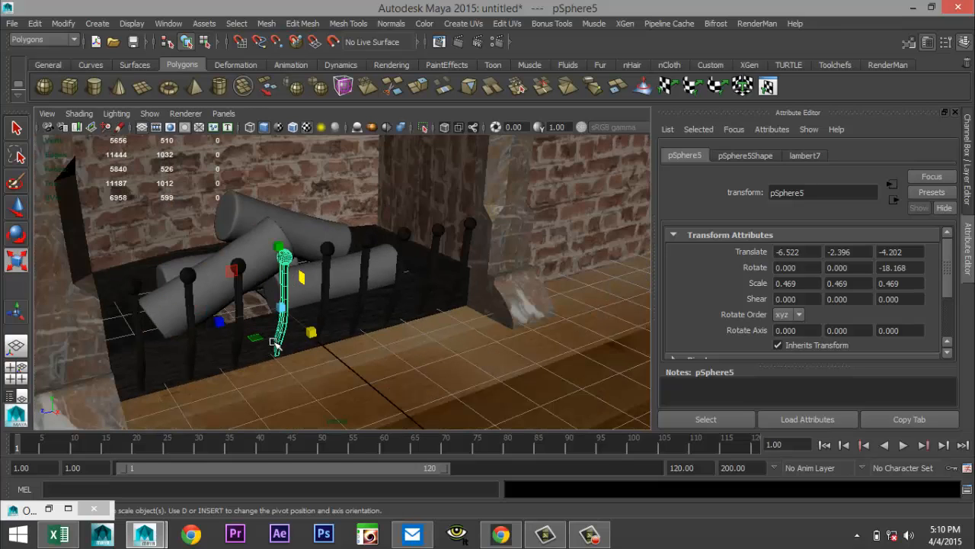
click(338, 316)
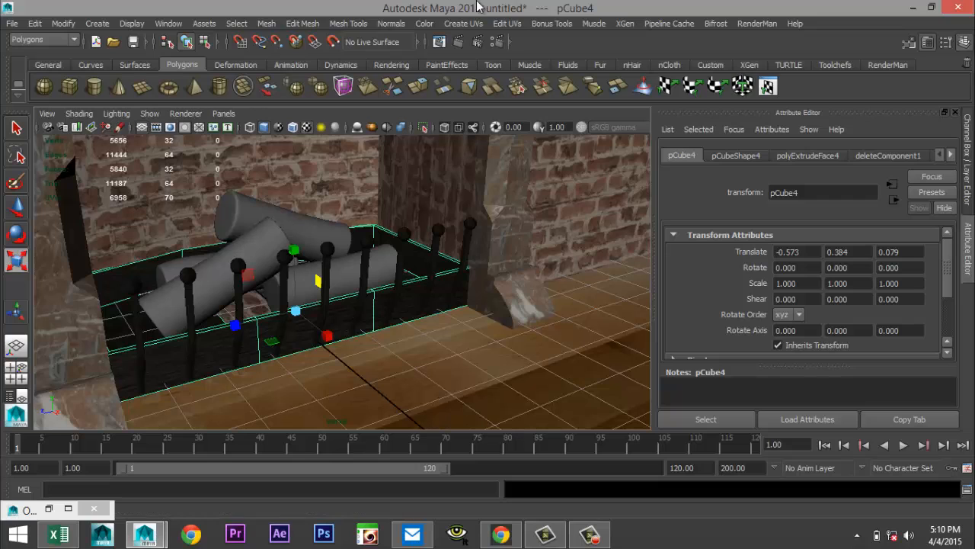
click(463, 23)
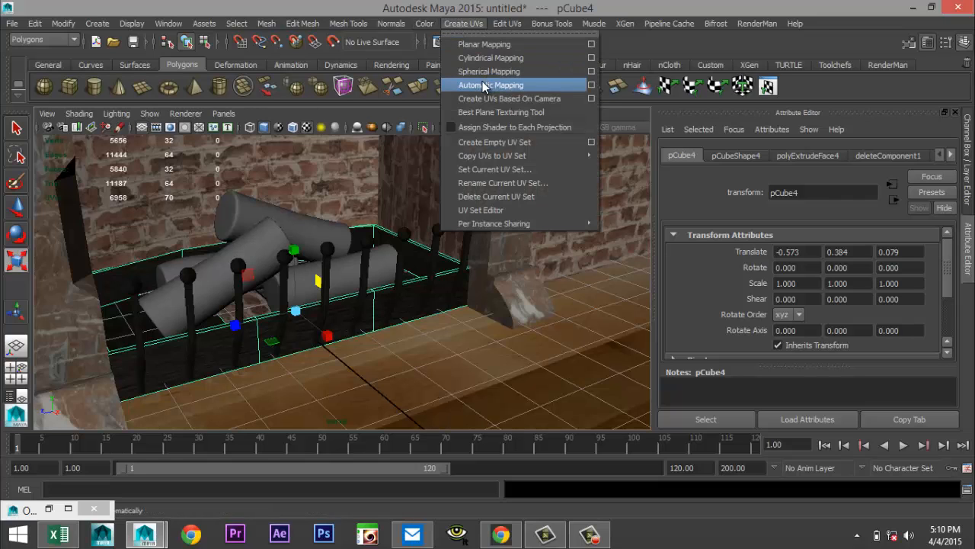
click(480, 85)
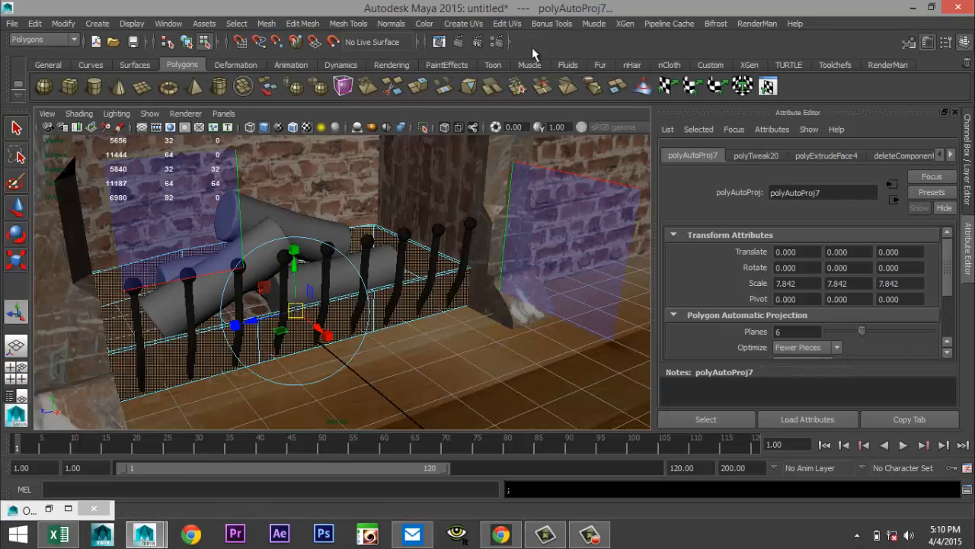
click(366, 173)
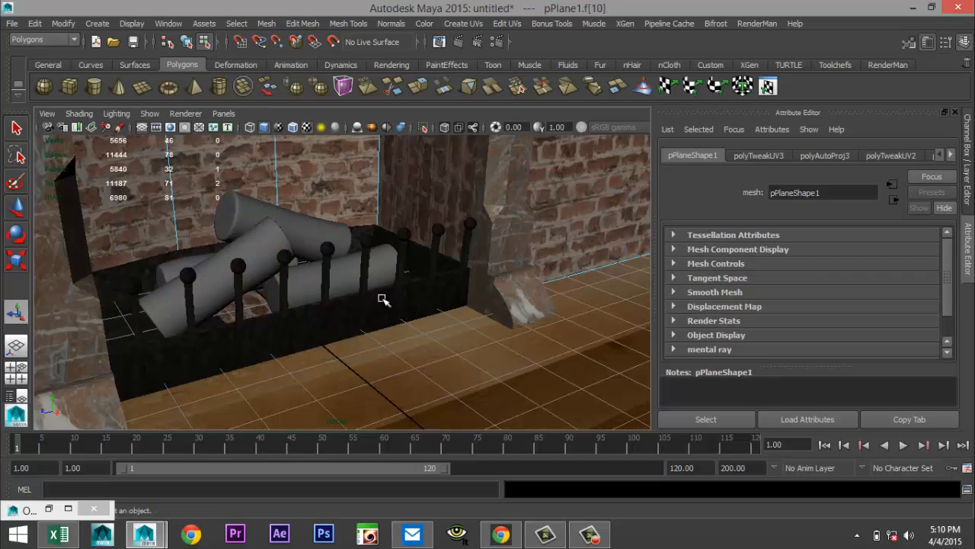
Select the grate's basket together with its front bars in object mode and lower them slightly, bringing the basket's Translate Y to about 0.303.
scroll(389, 332, up, 3)
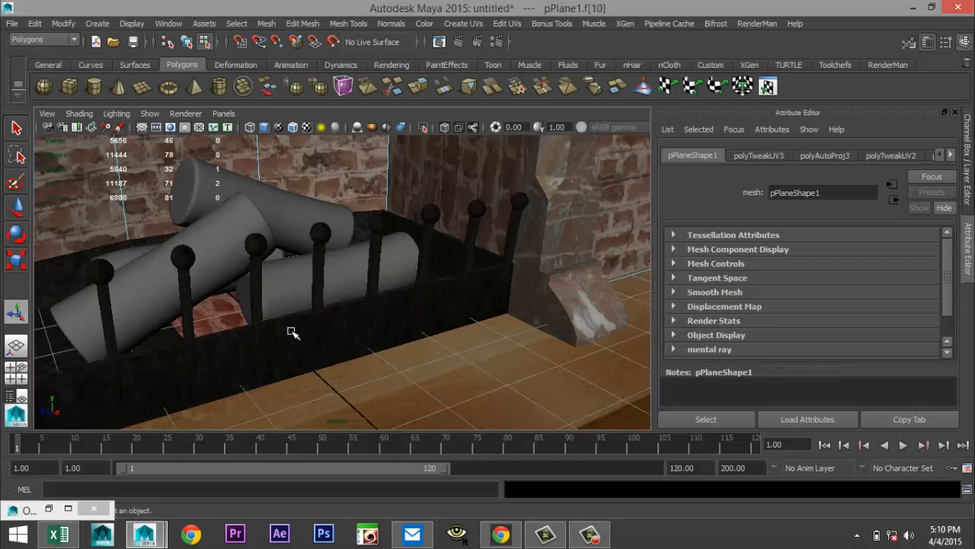
scroll(301, 336, down, 3)
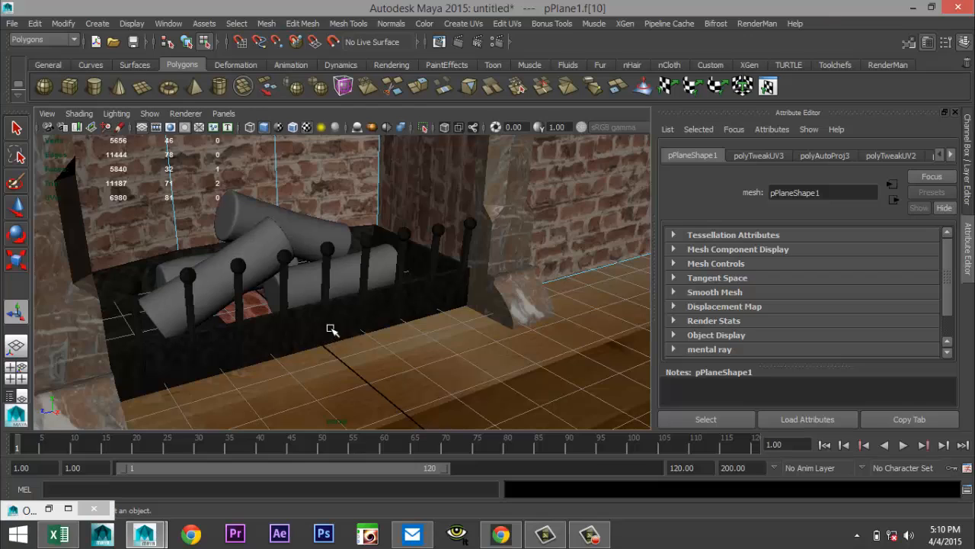
alt+drag(329, 329, 372, 356)
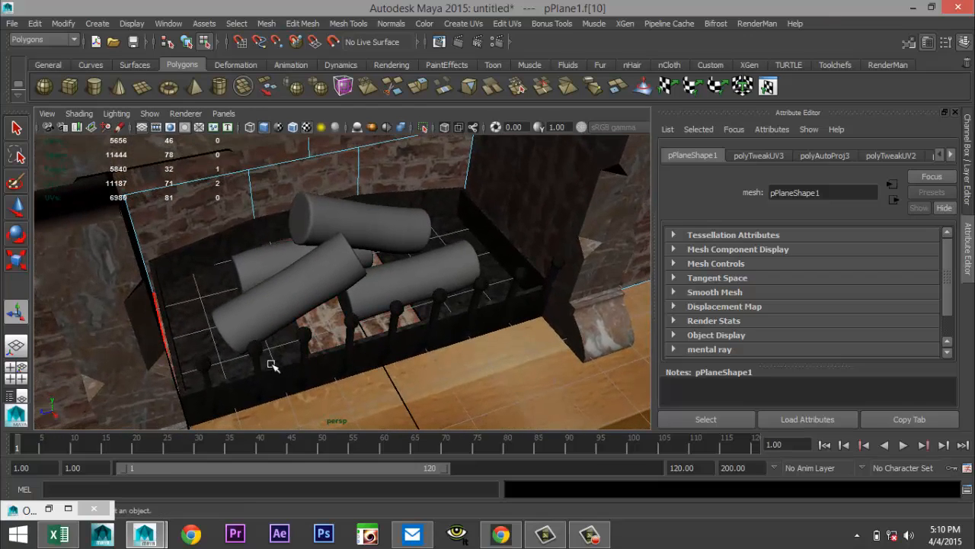
click(198, 290)
right_drag(197, 292, 259, 203)
right_drag(196, 255, 260, 189)
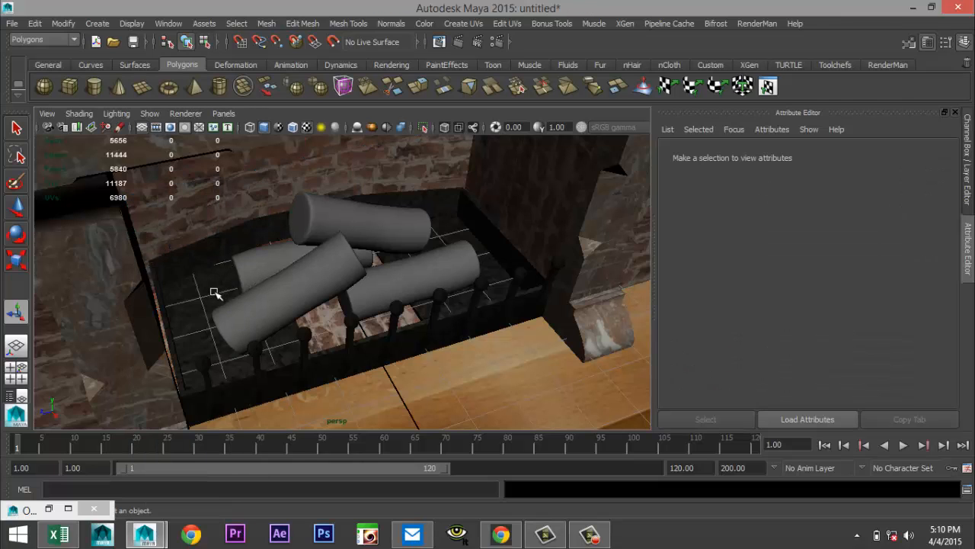
click(202, 363)
key(shift+d)
key(shift+d)
key(shift+d)
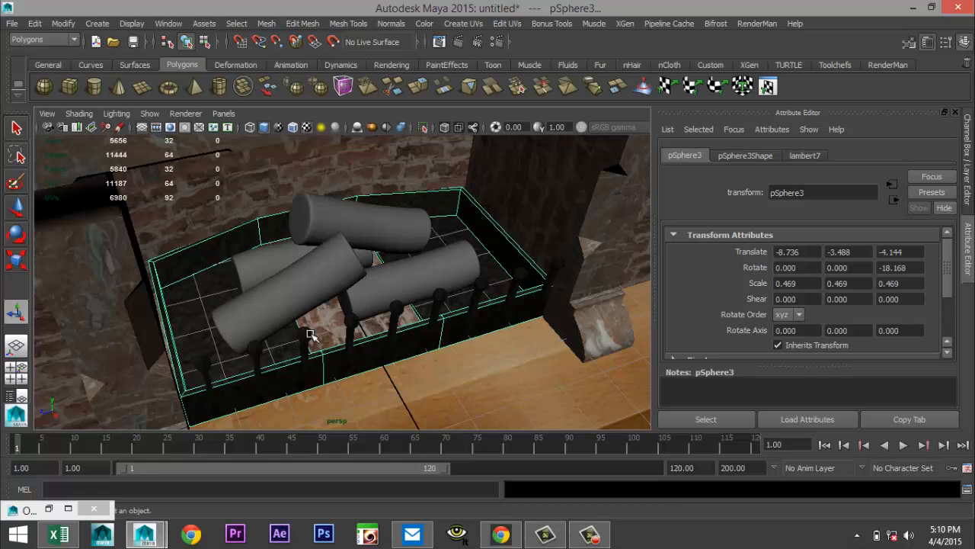
key(shift+d)
key(shift+d)
key(shift+d)
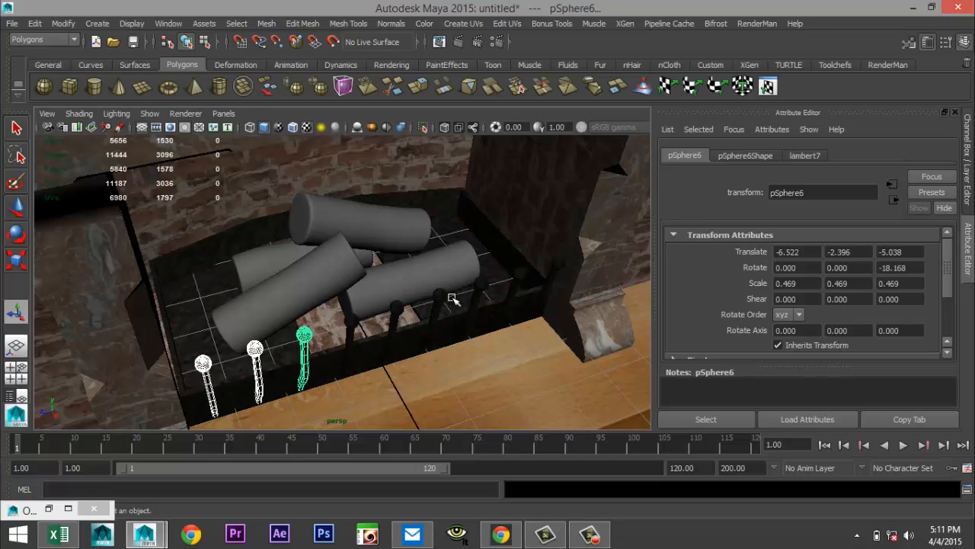
key(shift+d)
click(529, 299)
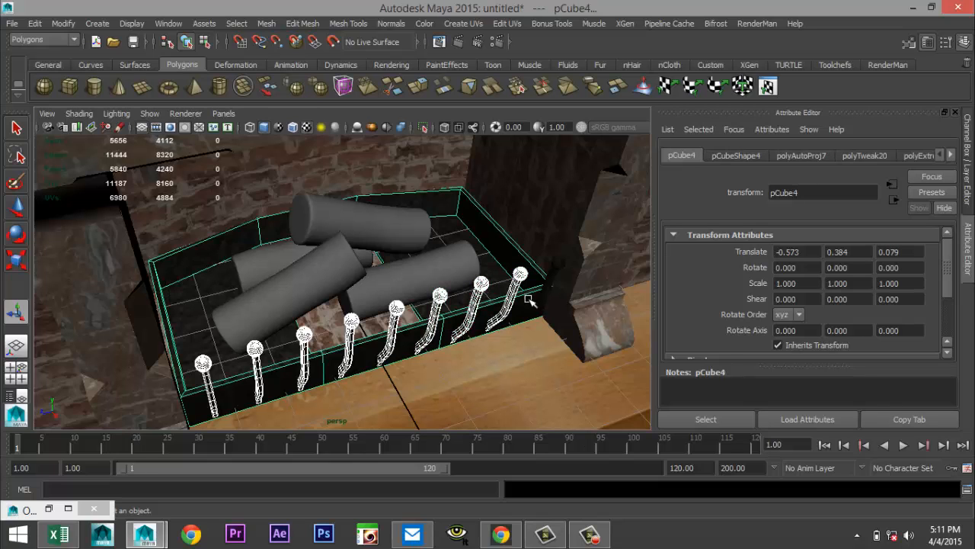
key(w)
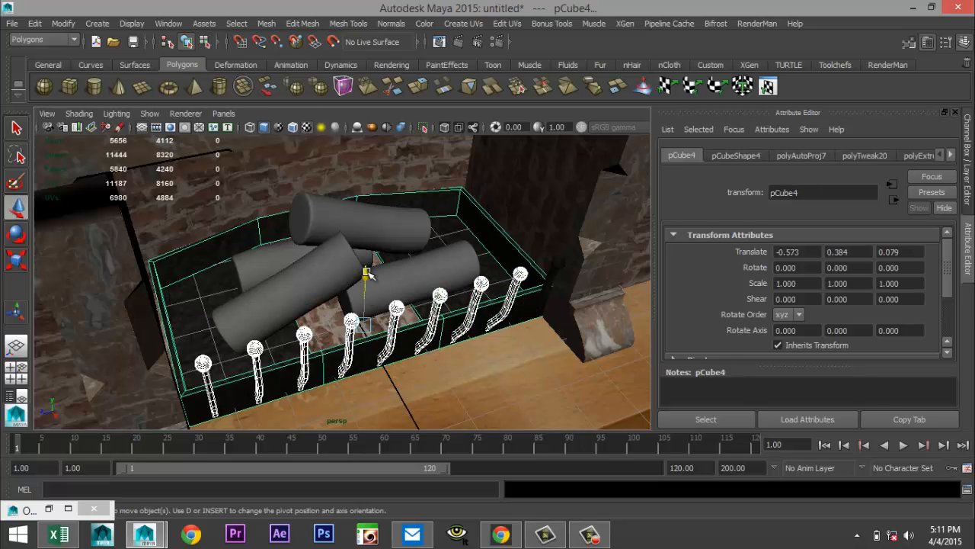
drag(368, 274, 392, 276)
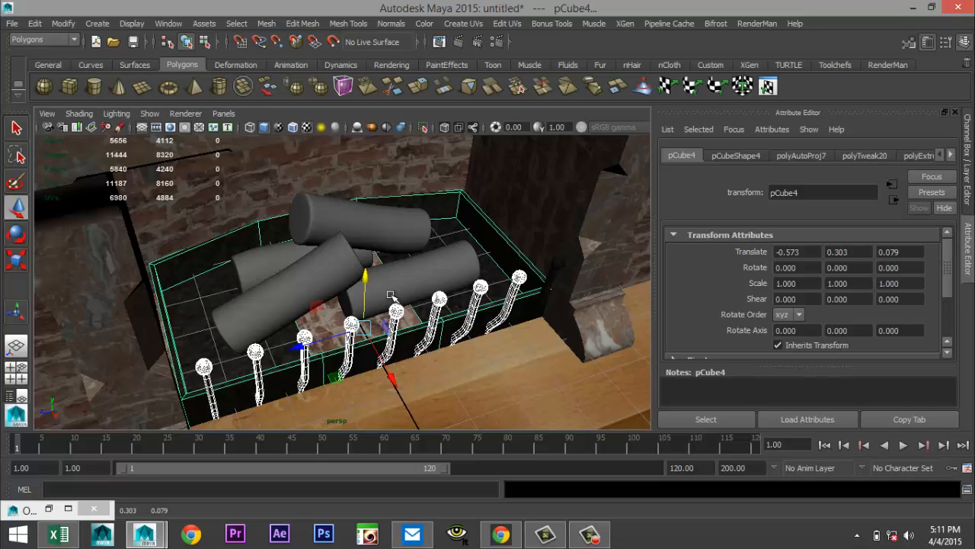
Select the edge crossing the grate basket's floor in edge mode and slide it along Z to about 1.2, covering the exposed floor patch.
alt+drag(387, 326, 433, 324)
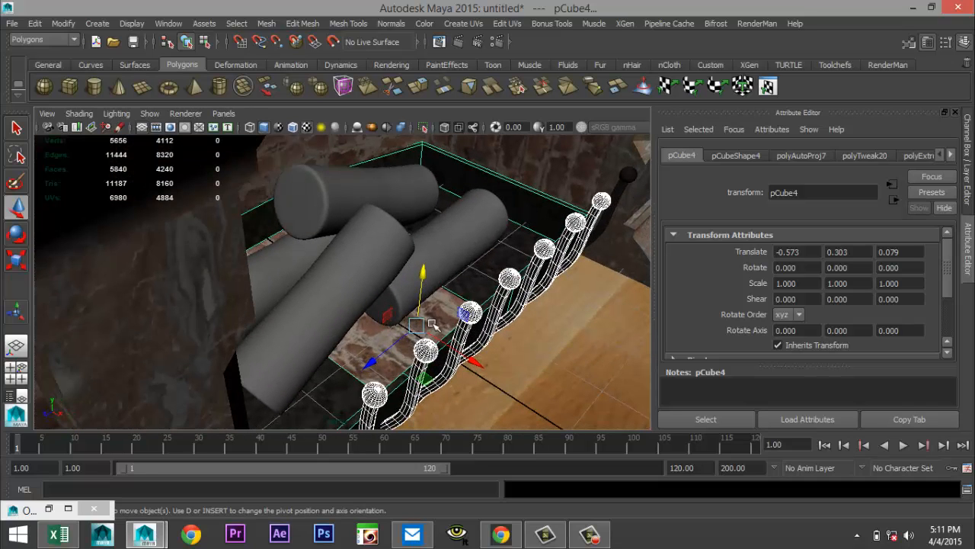
right_drag(454, 293, 461, 228)
click(451, 293)
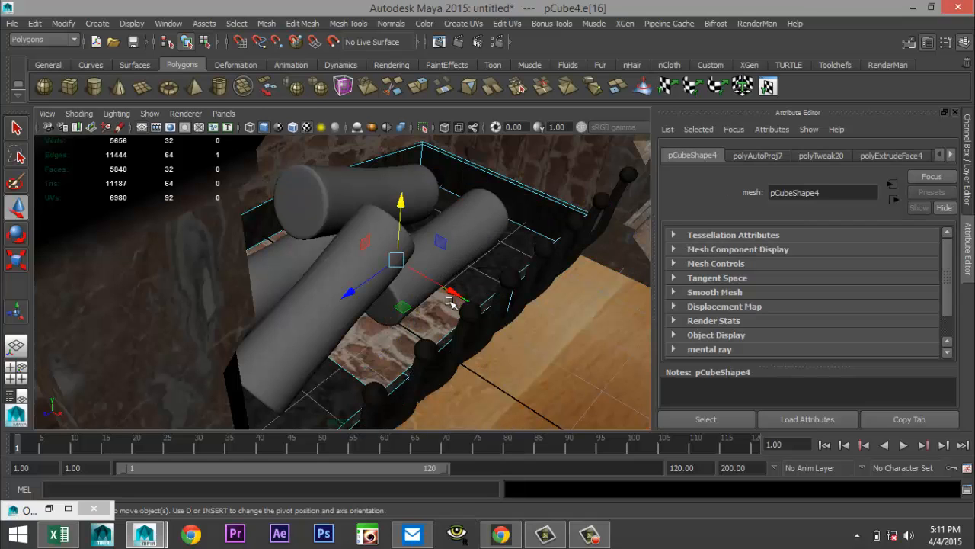
drag(348, 283, 221, 354)
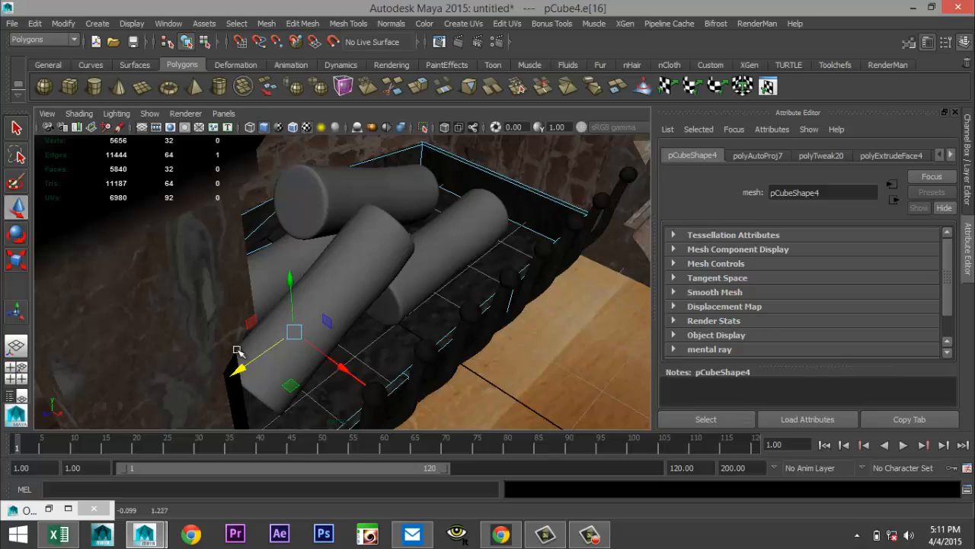
scroll(407, 341, down, 5)
alt+drag(406, 354, 331, 328)
scroll(332, 328, up, 5)
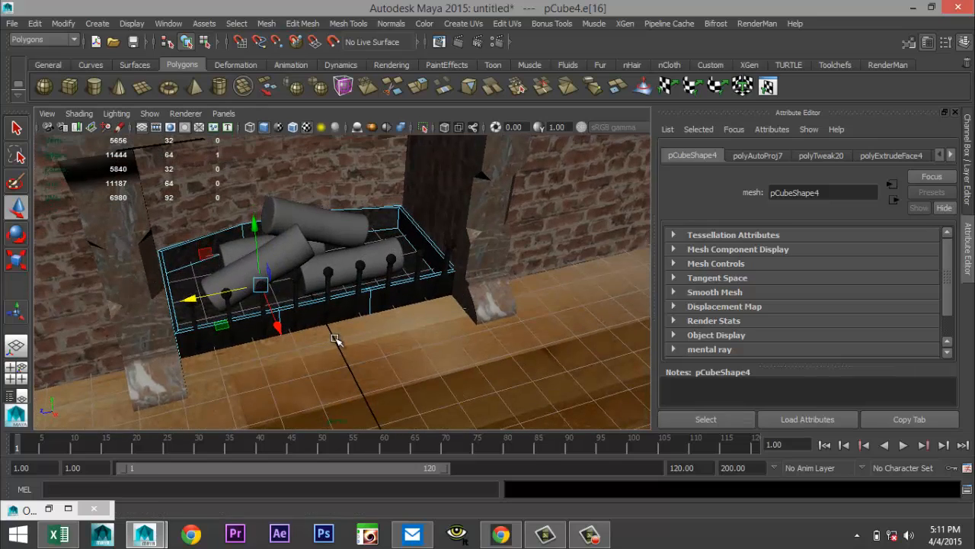
click(288, 251)
right_drag(288, 251, 385, 221)
click(339, 229)
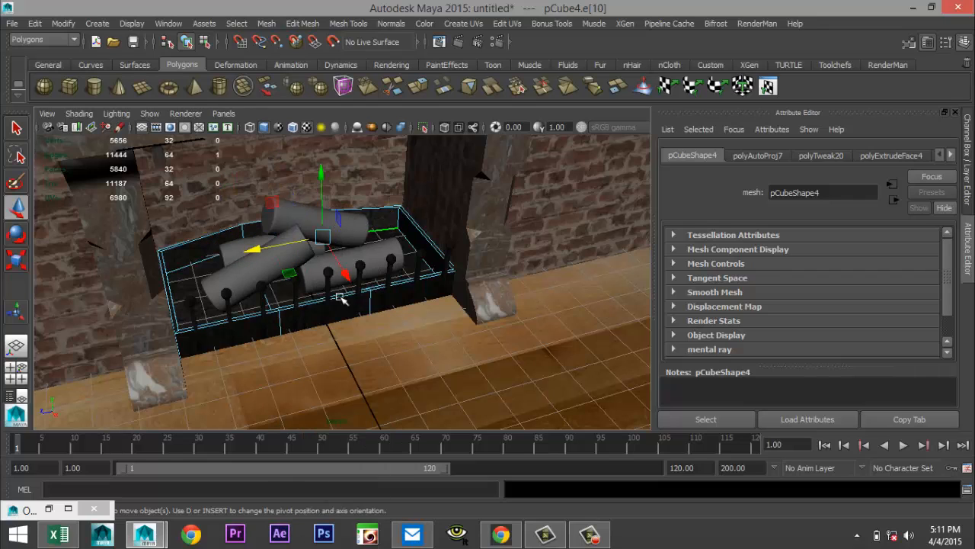
click(509, 224)
Select all four logs and move them along X out of the fireplace, bringing pCylinder1's Translate X to about 7.216.
click(344, 221)
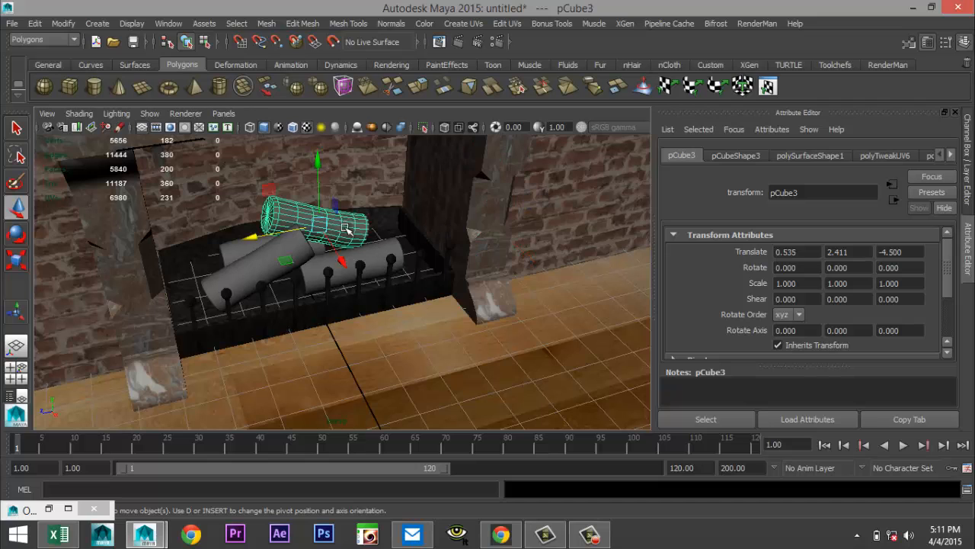
shift+click(370, 259)
shift+click(320, 304)
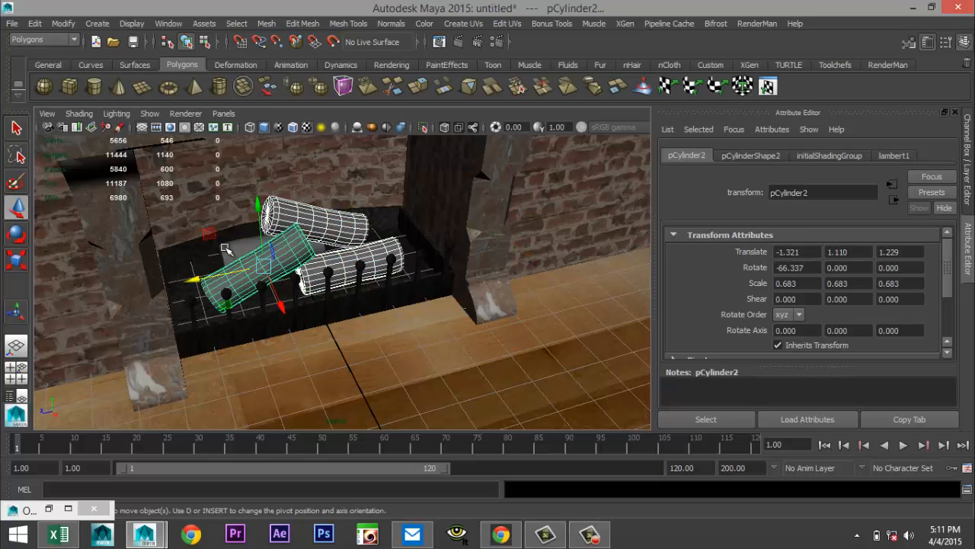
shift+click(297, 306)
drag(290, 291, 387, 291)
scroll(410, 377, down, 6)
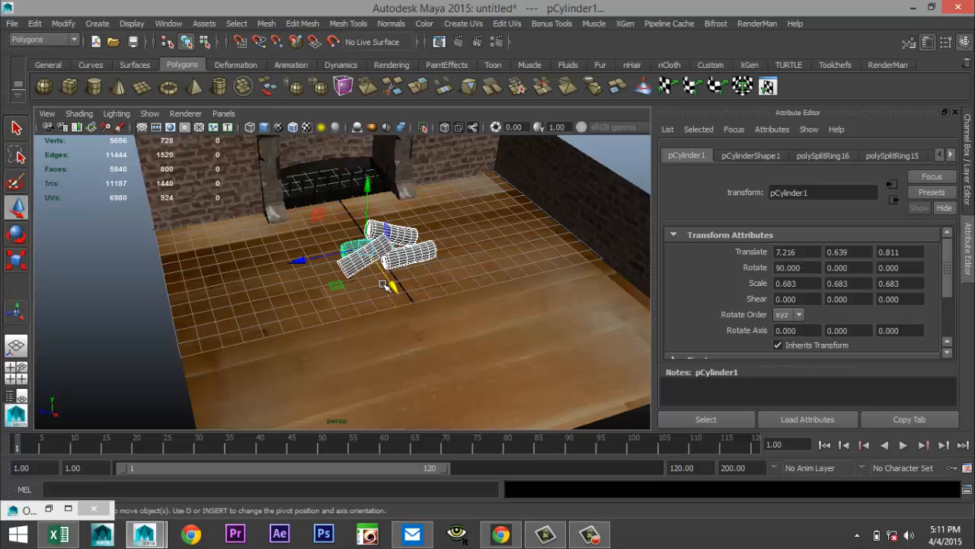
Spread two logs apart along Z, moving pCylinder2 to about 7.066 and pCylinder4 to about -6.022.
click(409, 255)
drag(396, 258, 179, 296)
click(391, 231)
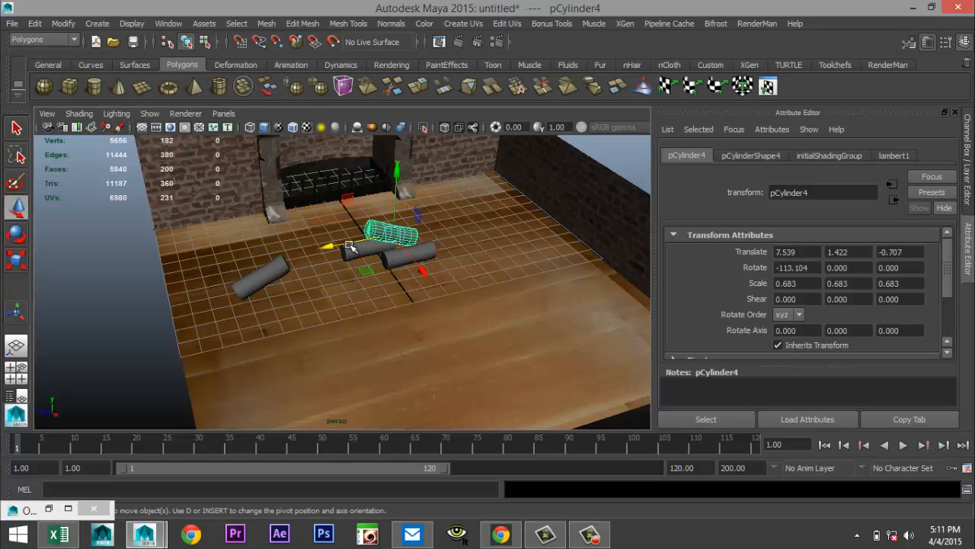
drag(332, 244, 408, 229)
Select the front middle log, pCylinder3, and assign it a new Lambert material.
click(410, 257)
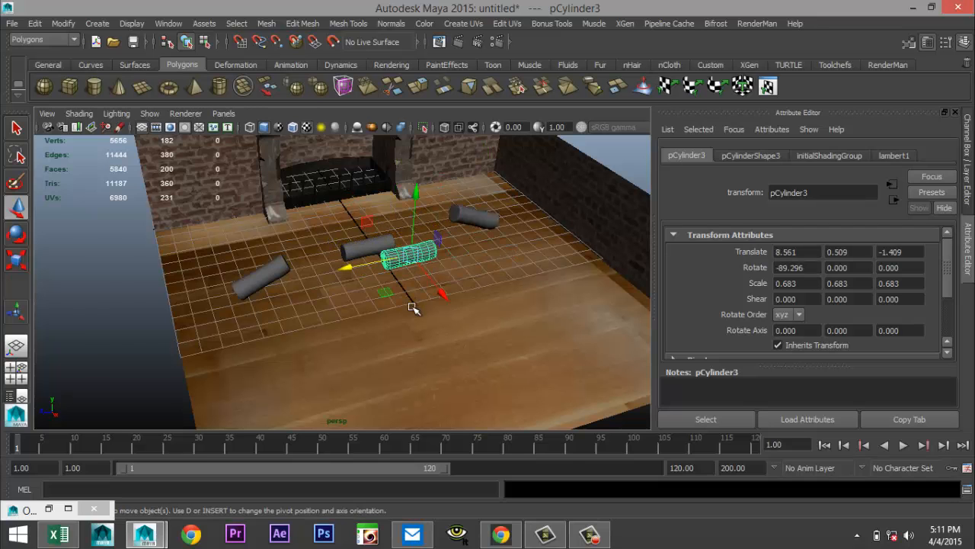
scroll(417, 312, up, 3)
alt+drag(456, 305, 383, 275)
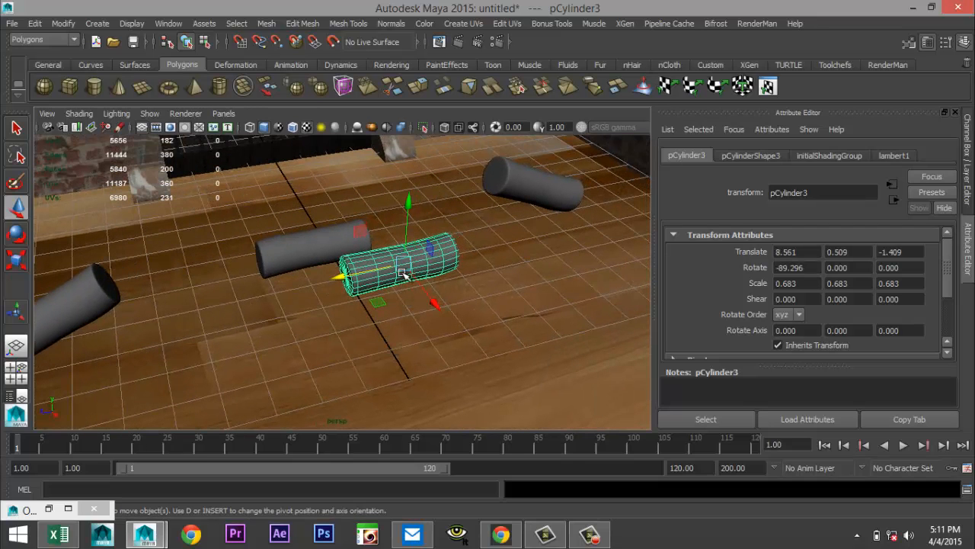
right_drag(381, 271, 373, 486)
click(526, 314)
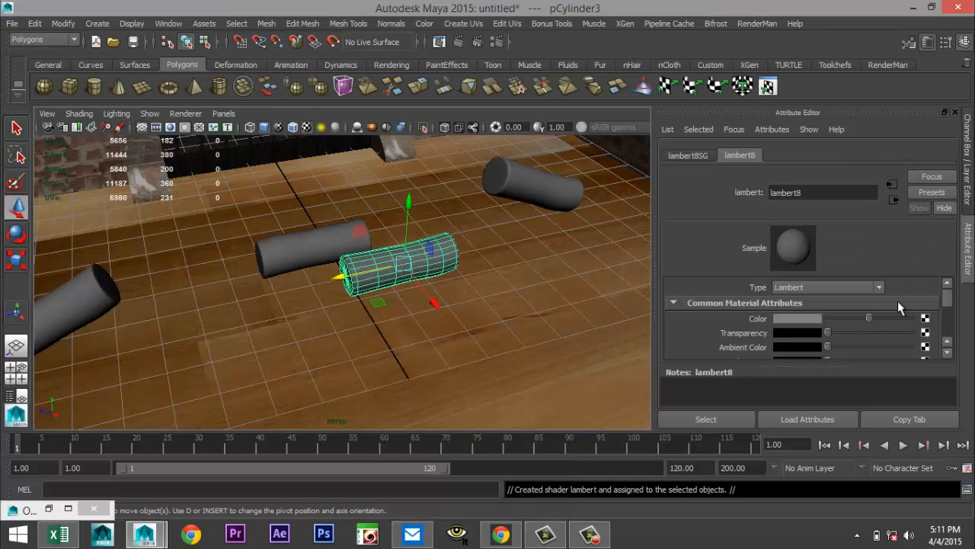
Map the log material's color to a file texture using the BarkSide.jpg image and check the bark up close.
click(925, 319)
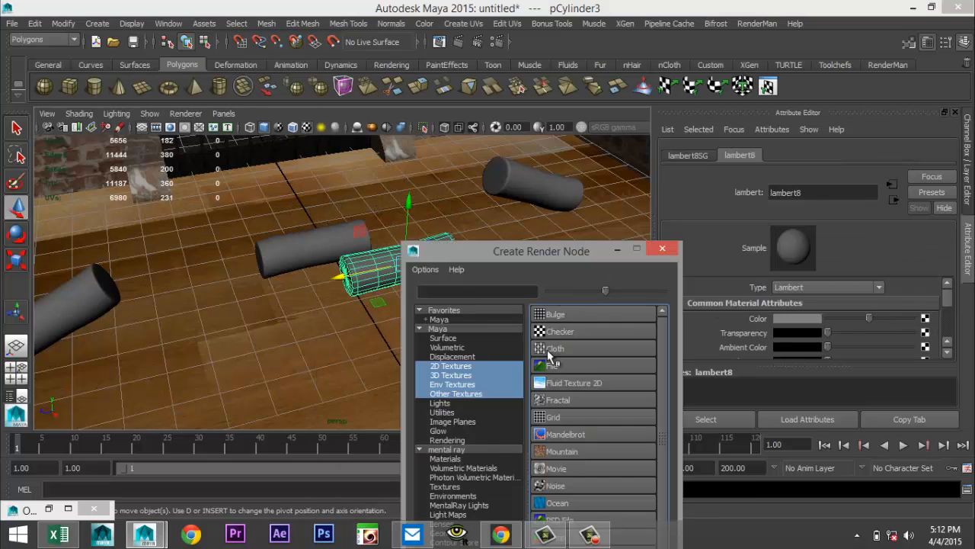
click(551, 364)
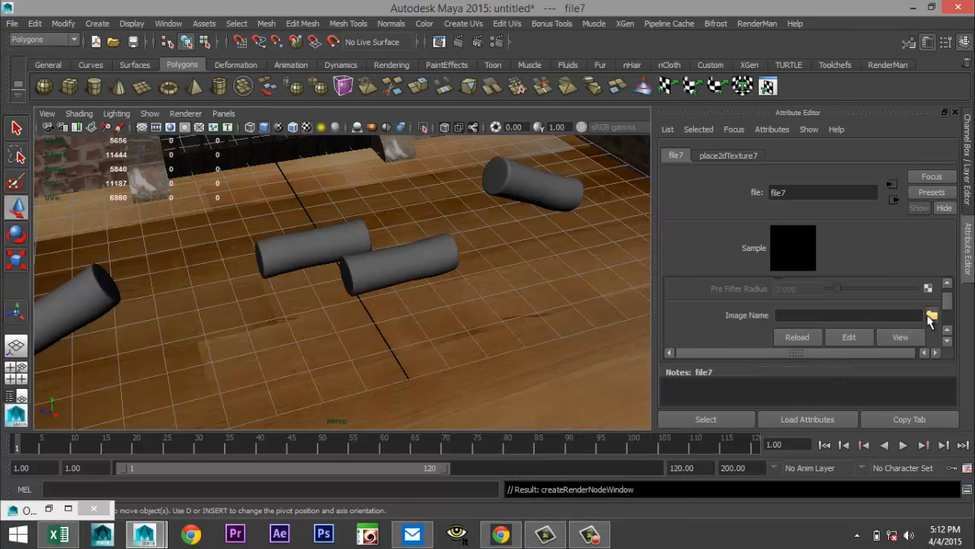
click(931, 314)
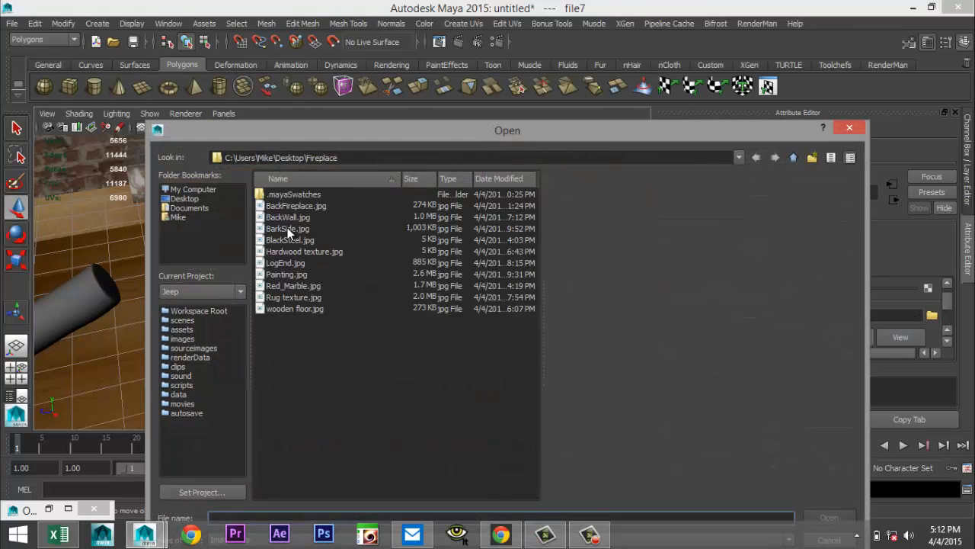
click(287, 229)
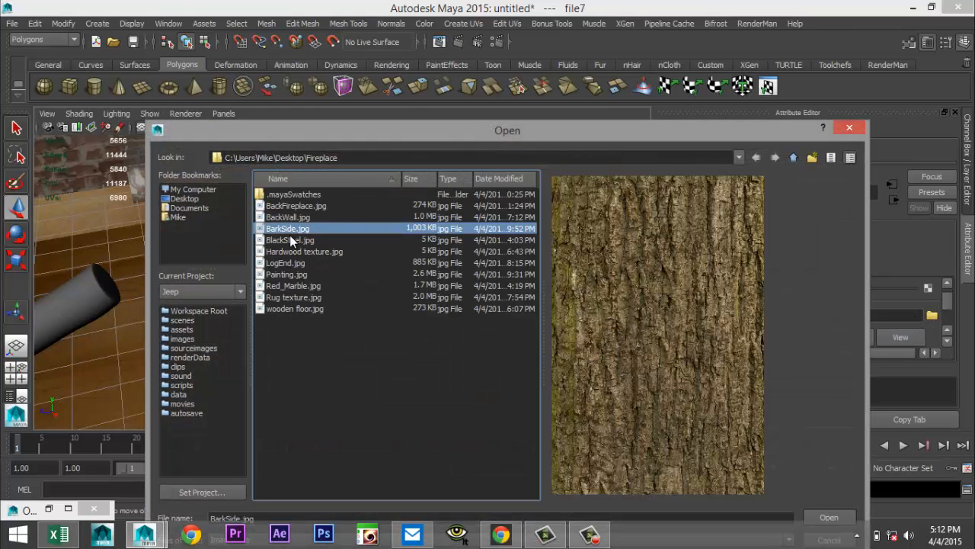
click(829, 517)
scroll(469, 343, up, 5)
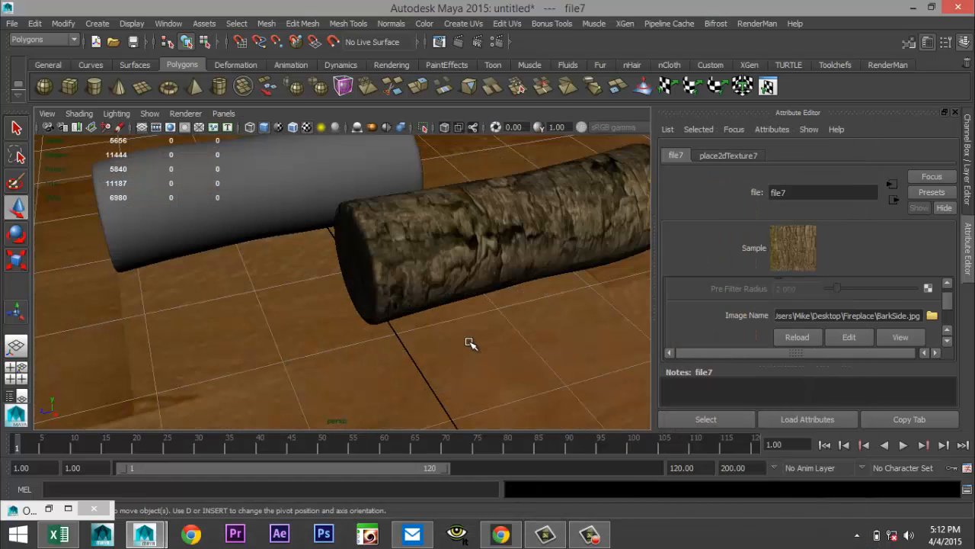
mouse_move(326, 333)
alt+mouse_down()
mouse_move(370, 350)
mouse_move(401, 335)
mouse_move(316, 331)
mouse_move(329, 341)
alt+mouse_up()
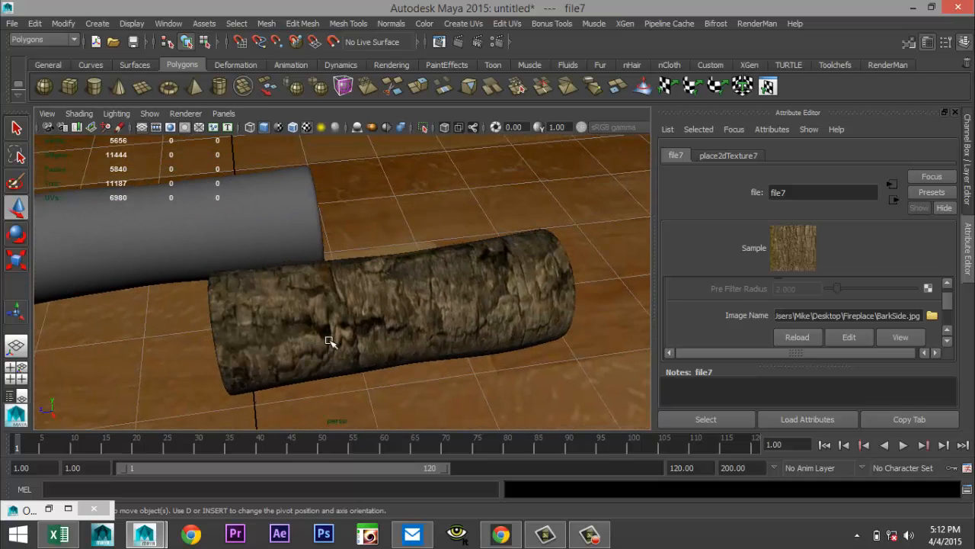
Select the three untextured logs together and assign them the existing lambert8 bark material.
click(380, 328)
scroll(379, 333, down, 5)
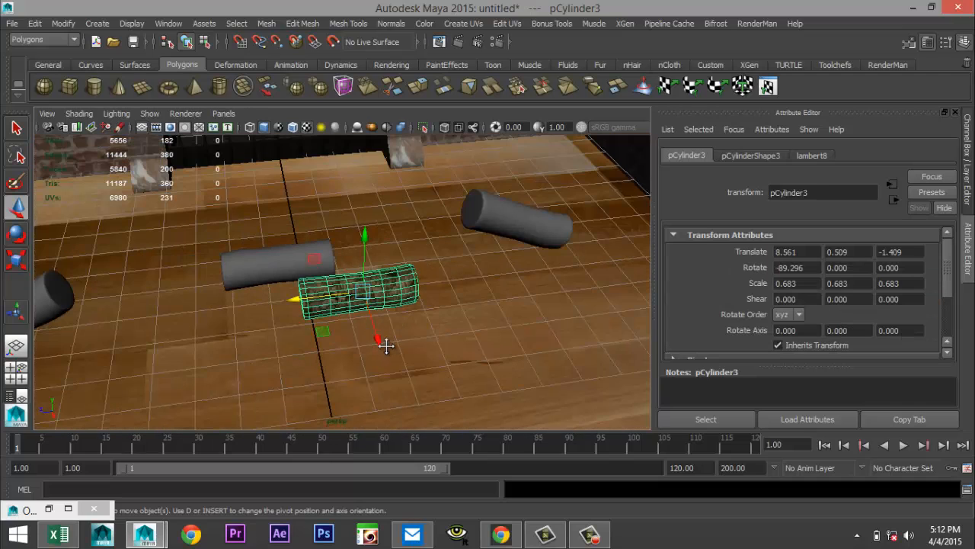
alt+middle_drag(386, 344, 424, 348)
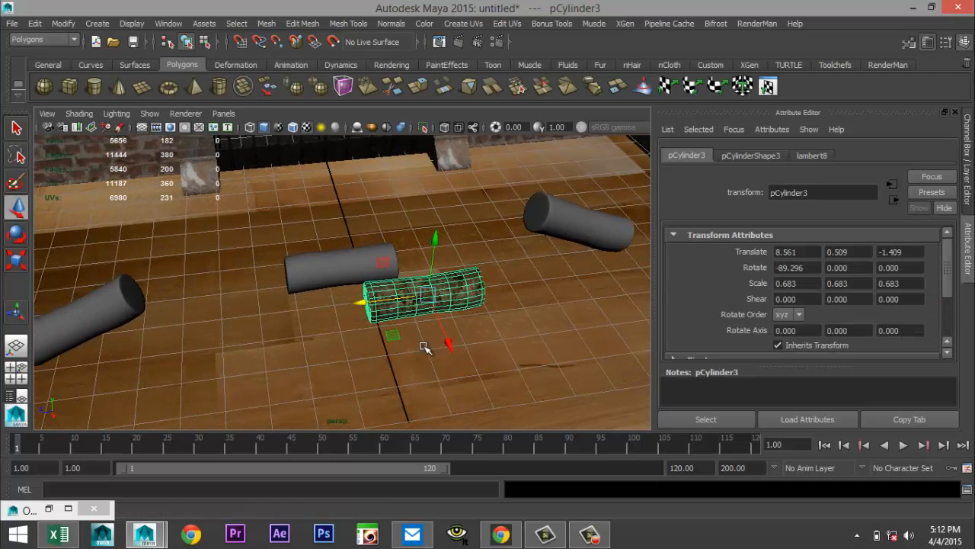
click(575, 226)
click(344, 269)
click(126, 305)
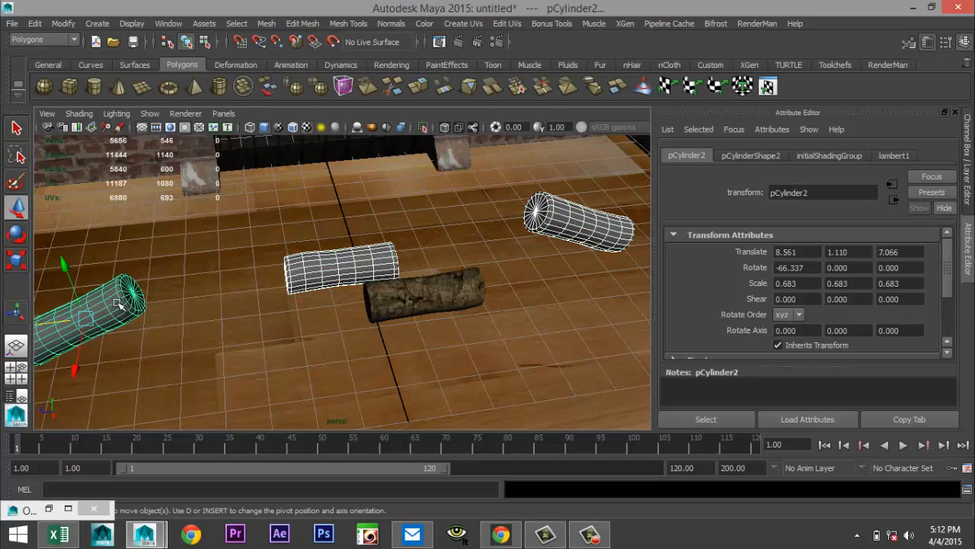
right_drag(111, 305, 227, 521)
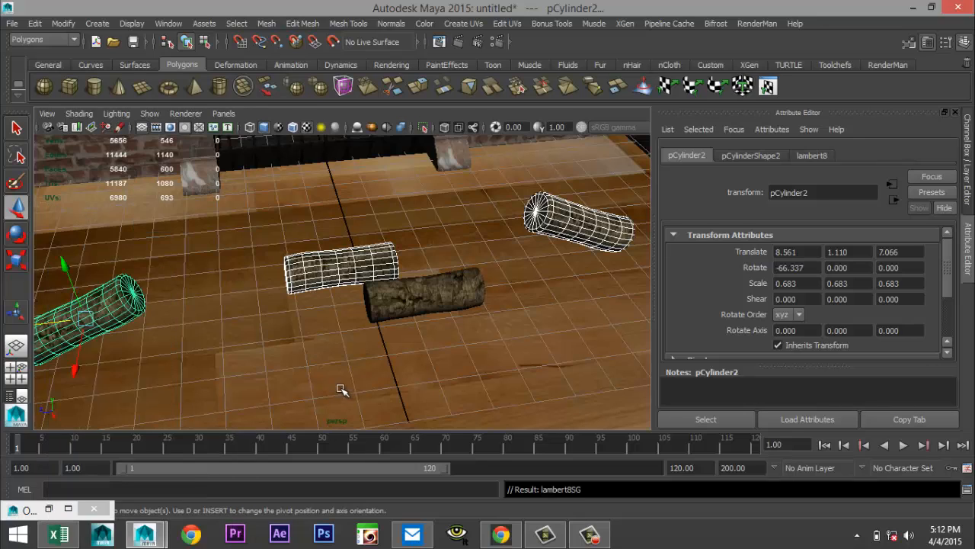
alt+drag(341, 390, 313, 356)
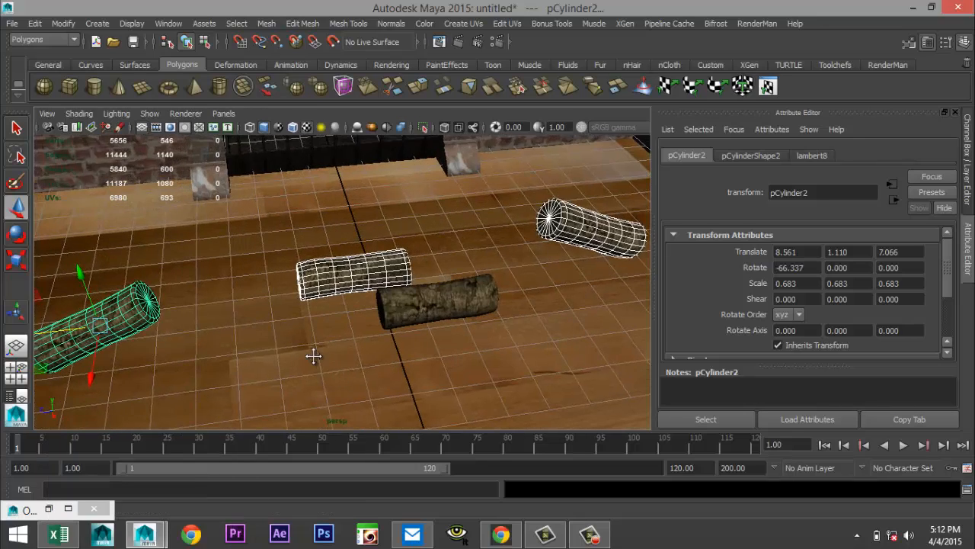
scroll(320, 339, up, 6)
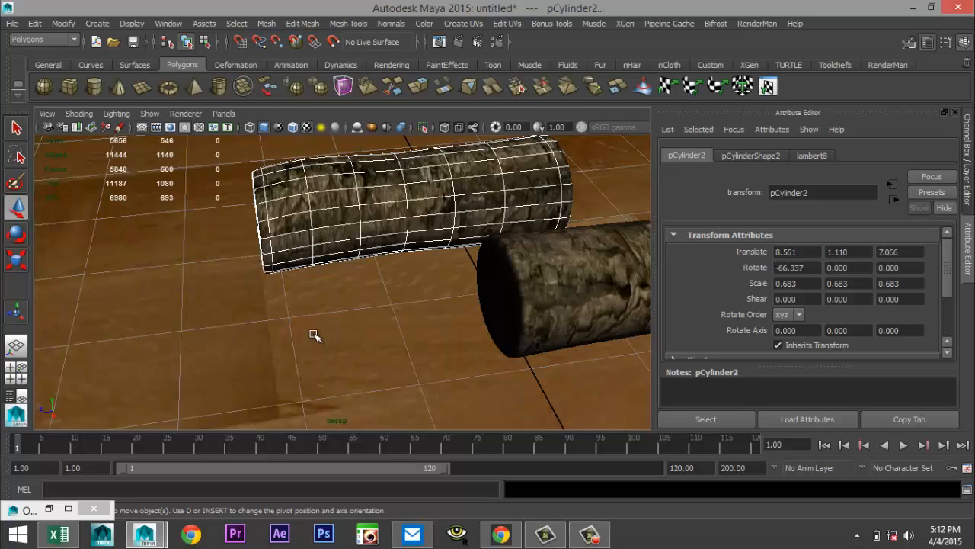
scroll(315, 340, down, 5)
alt+drag(315, 344, 290, 359)
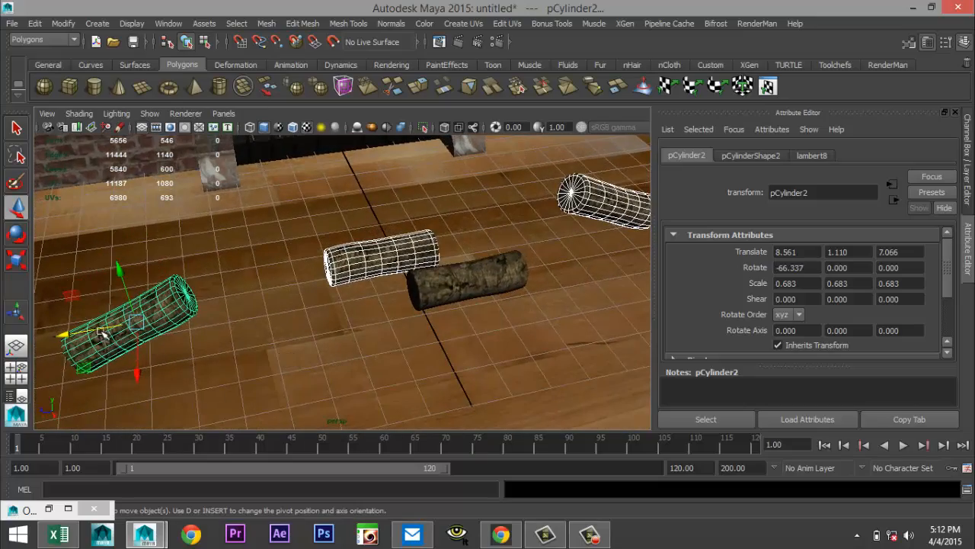
Move the log pCylinder2 on its own back along Z to about 1.309, fine-tuning its position in the orthographic view facing the grate.
drag(76, 333, 320, 358)
key(ctrl+z)
key(ctrl+z)
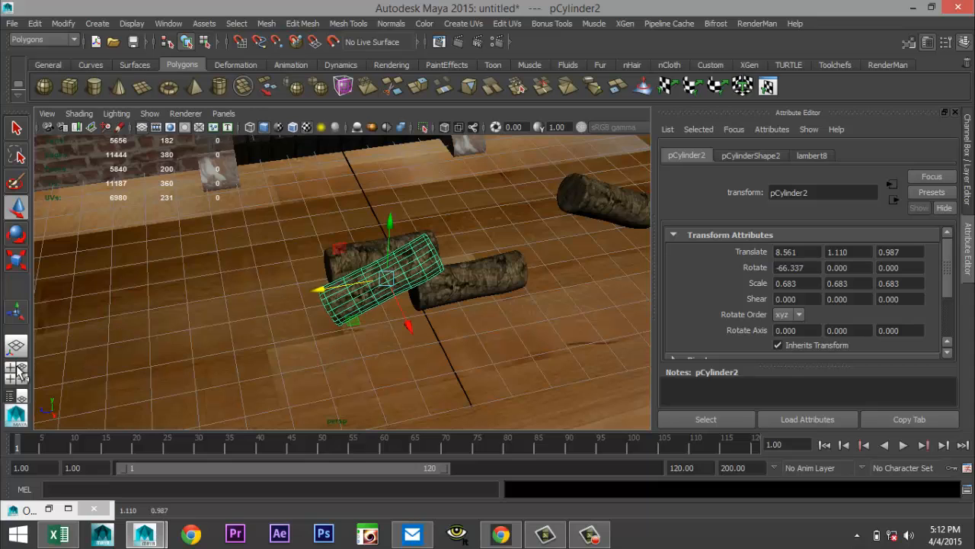
click(17, 372)
key(space)
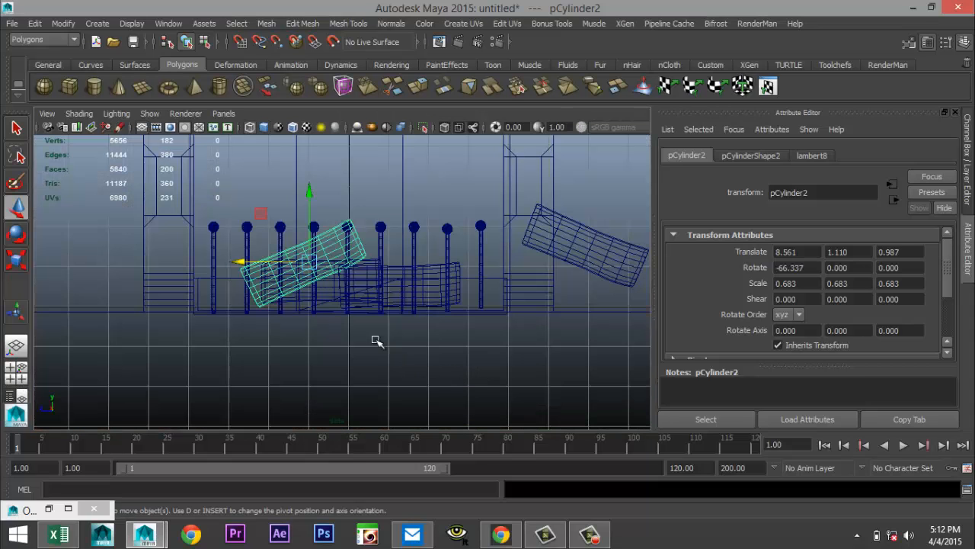
mouse_move(238, 262)
mouse_down()
mouse_move(206, 264)
mouse_move(227, 262)
mouse_up()
Move the log pCylinder4 back along Z to about -1.664 in the orthographic view and return to the perspective view.
click(618, 276)
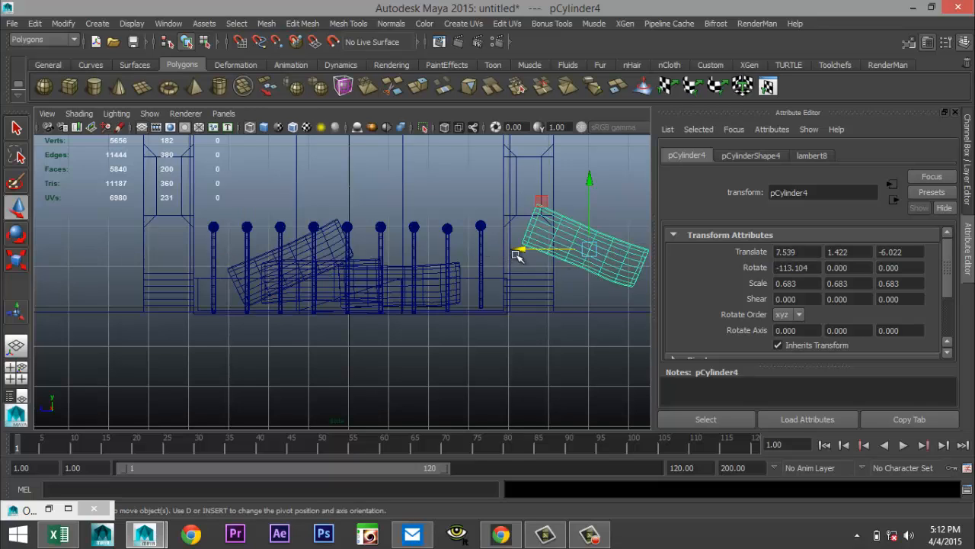
drag(516, 255, 340, 246)
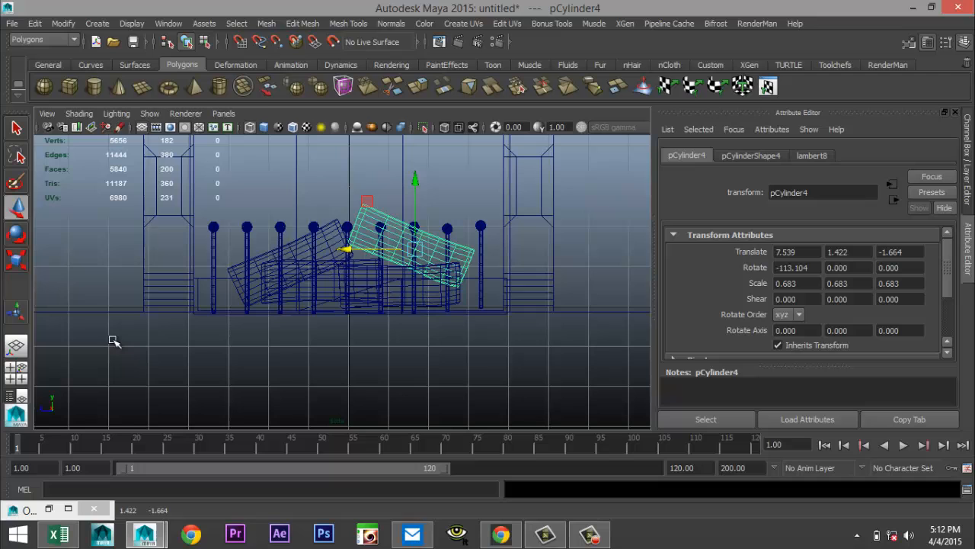
click(18, 371)
key(space)
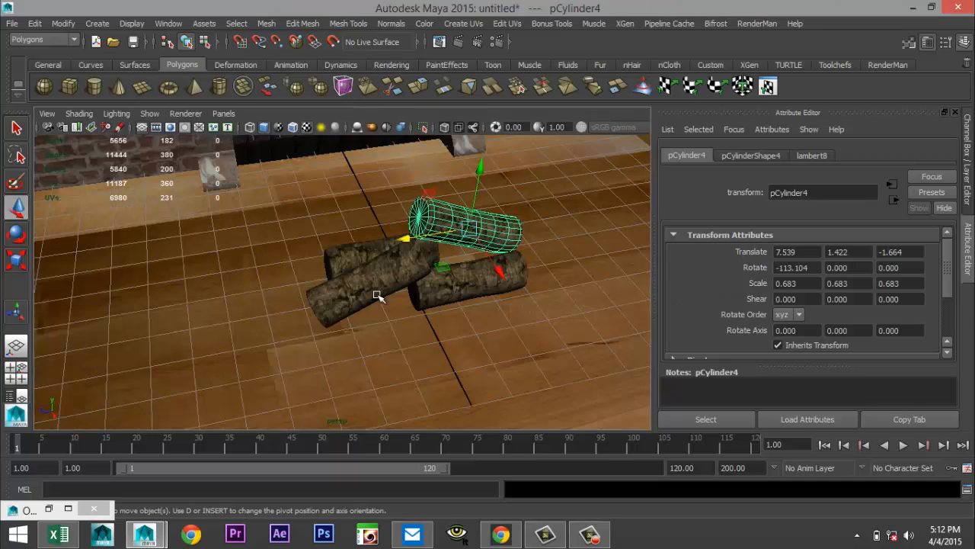
Select all four bark-textured logs and move them back along X into the fireplace, bringing pCylinder2's Translate X to about -1.036.
alt+drag(379, 296, 357, 319)
shift+click(414, 289)
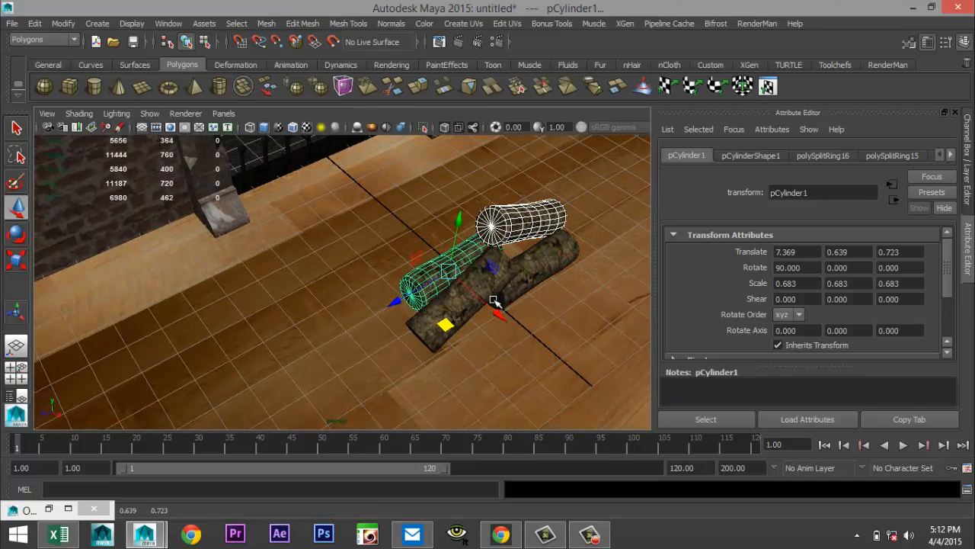
shift+click(555, 260)
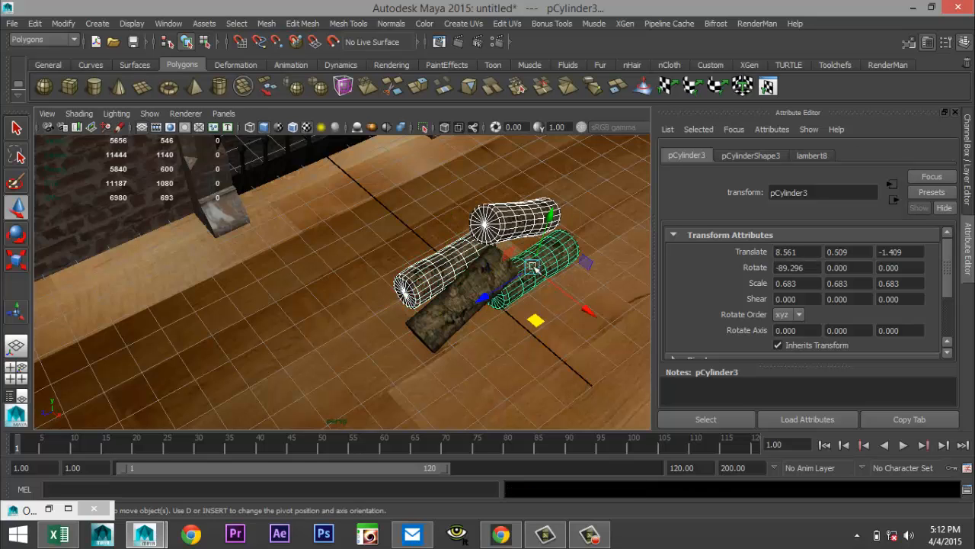
shift+click(483, 287)
drag(461, 349, 249, 161)
key(f)
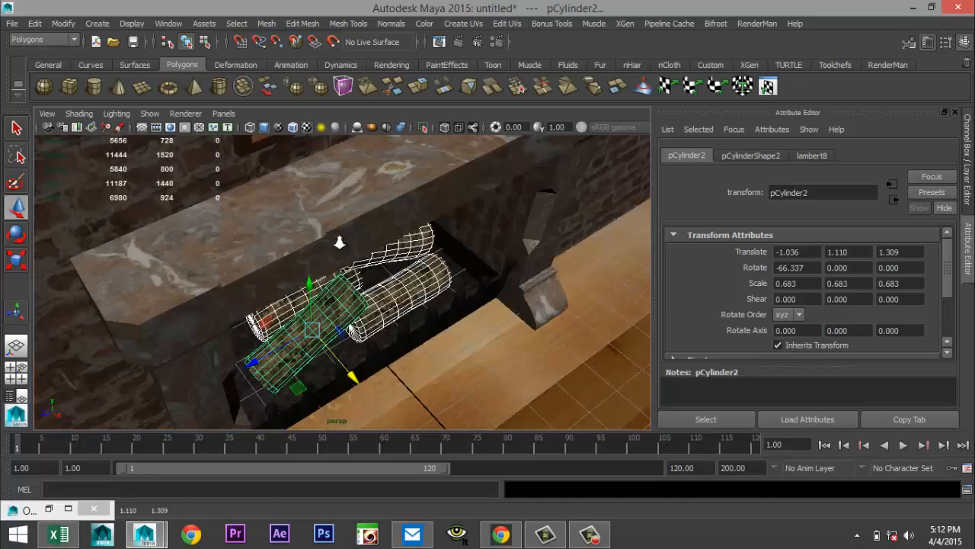
Nudge the four logs deeper into the grate, bringing pCylinder2's Translate X to about -1.366.
alt+drag(340, 242, 352, 277)
scroll(354, 277, up, 2)
alt+drag(404, 314, 382, 329)
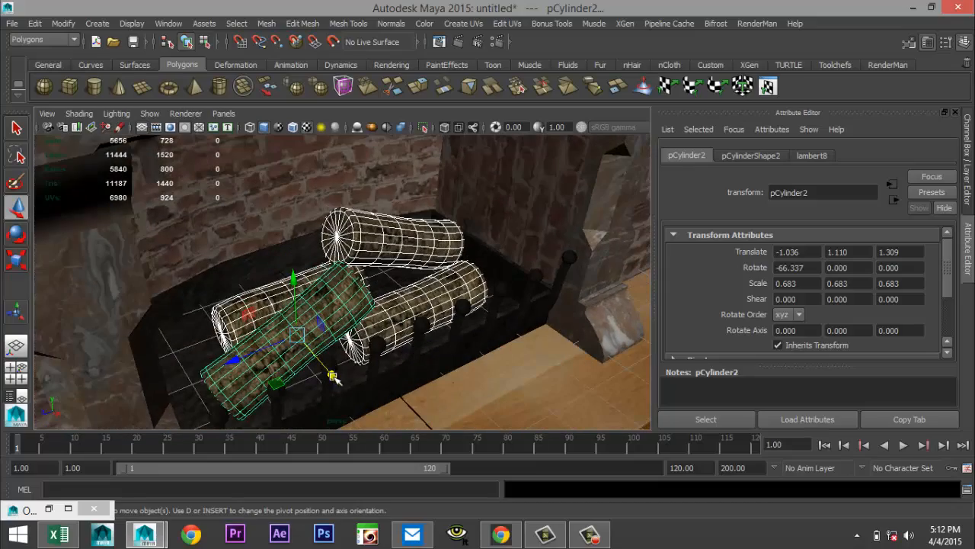
drag(332, 375, 311, 359)
scroll(393, 329, down, 5)
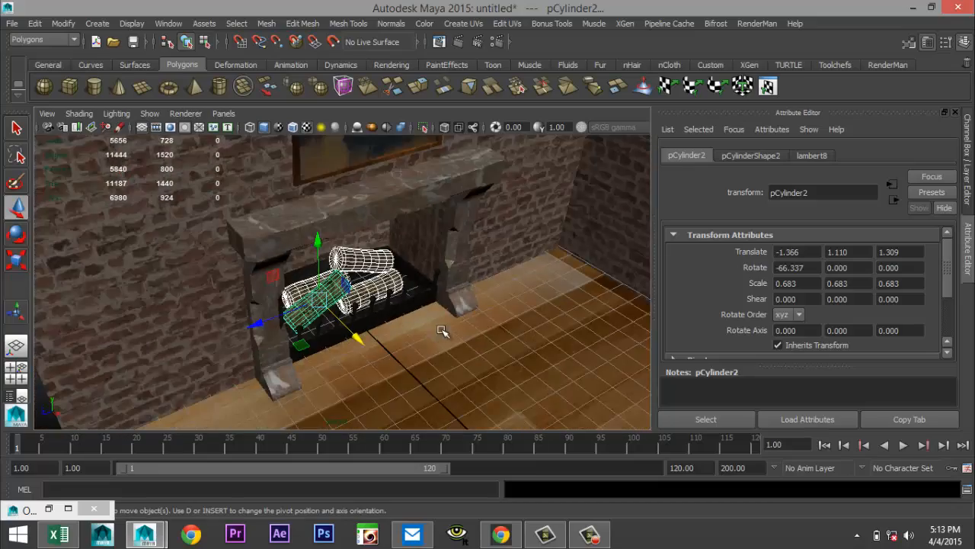
Set the renderer to mental ray and enable Global Illumination and Final Gathering in the render settings.
mouse_move(465, 339)
alt+mouse_down()
mouse_move(439, 279)
mouse_move(429, 289)
mouse_move(424, 348)
alt+mouse_up()
scroll(427, 344, down, 3)
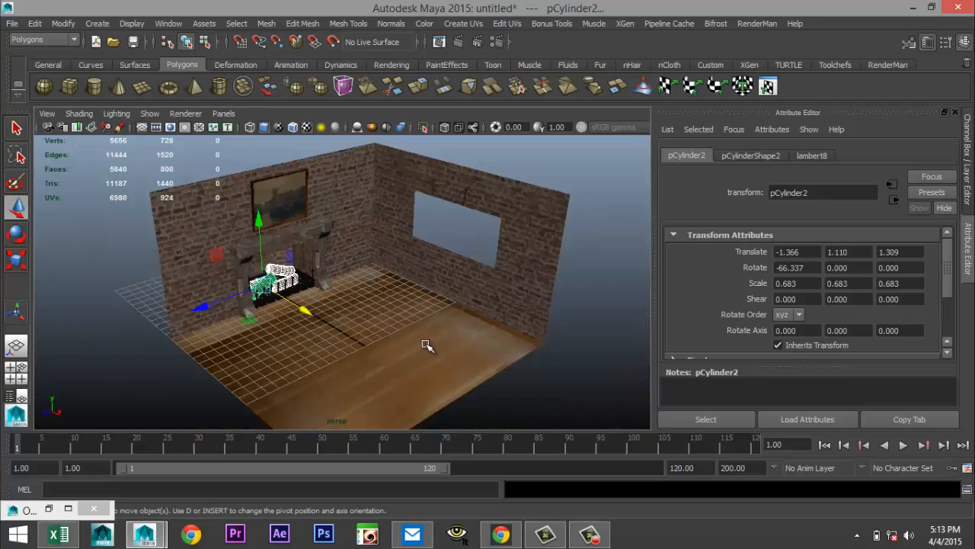
scroll(427, 344, up, 3)
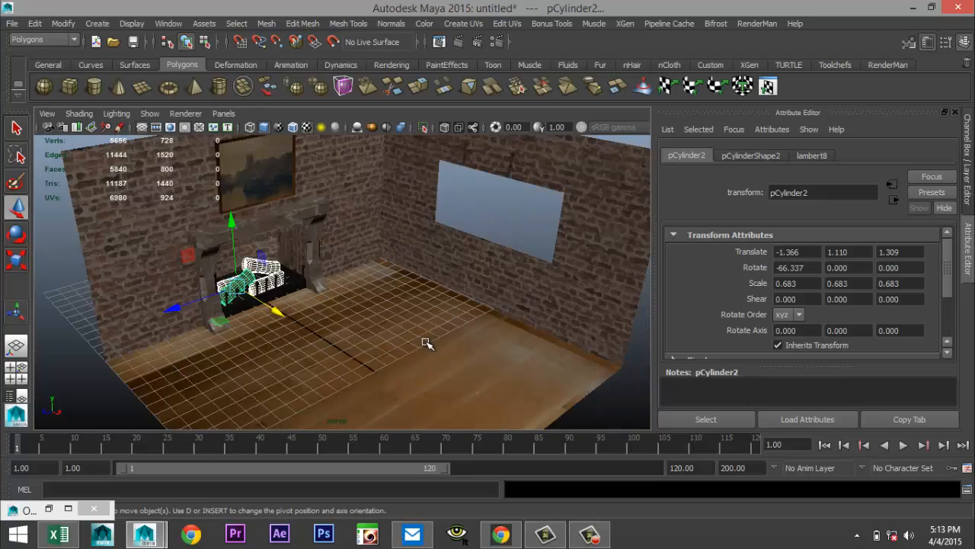
click(494, 42)
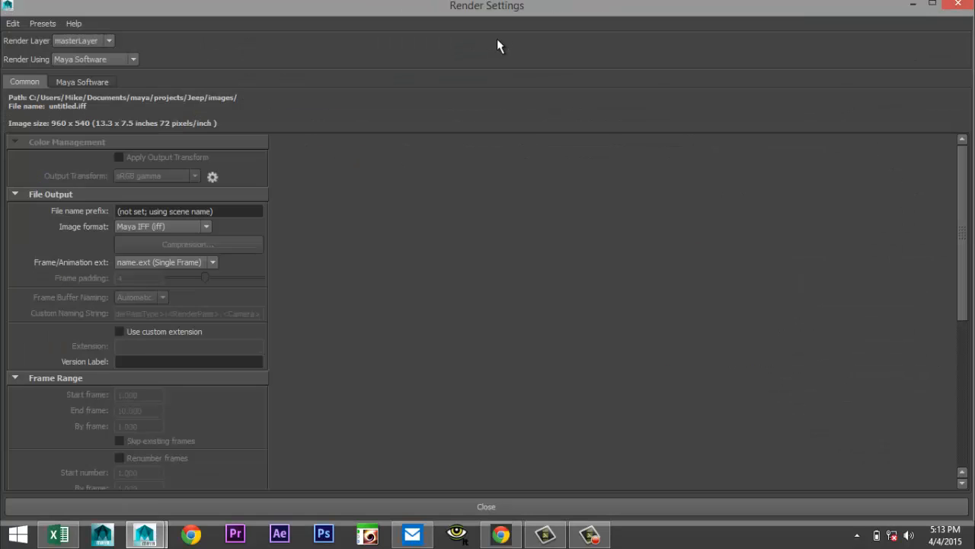
click(134, 60)
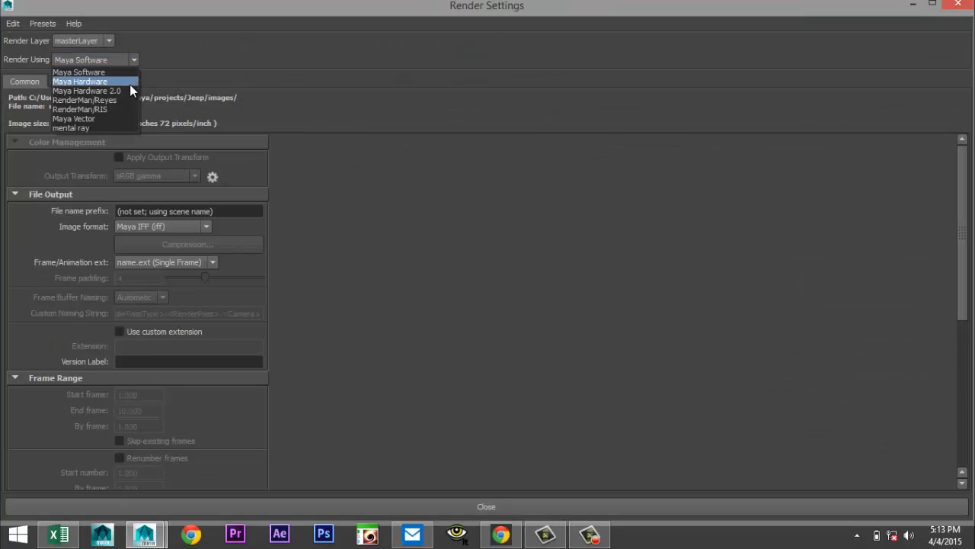
click(115, 126)
click(207, 84)
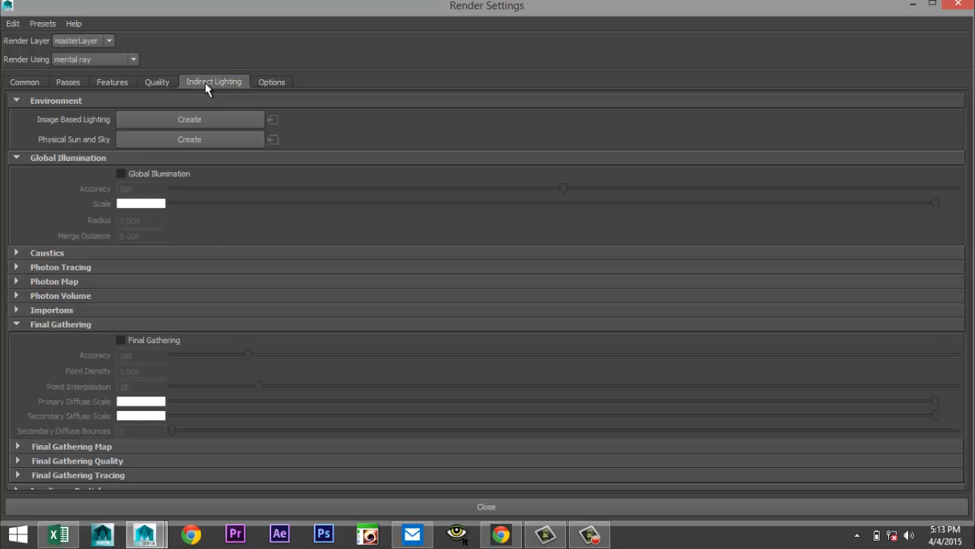
click(121, 174)
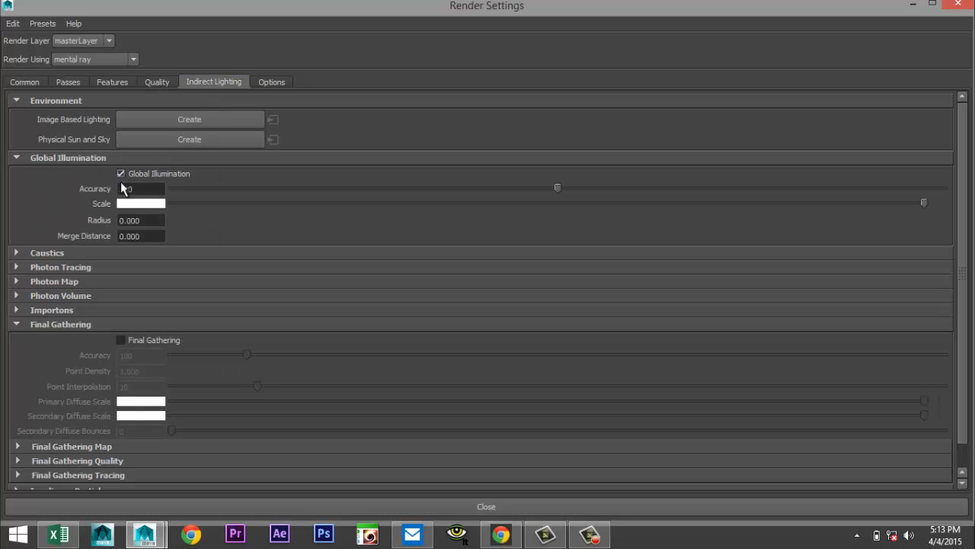
click(120, 341)
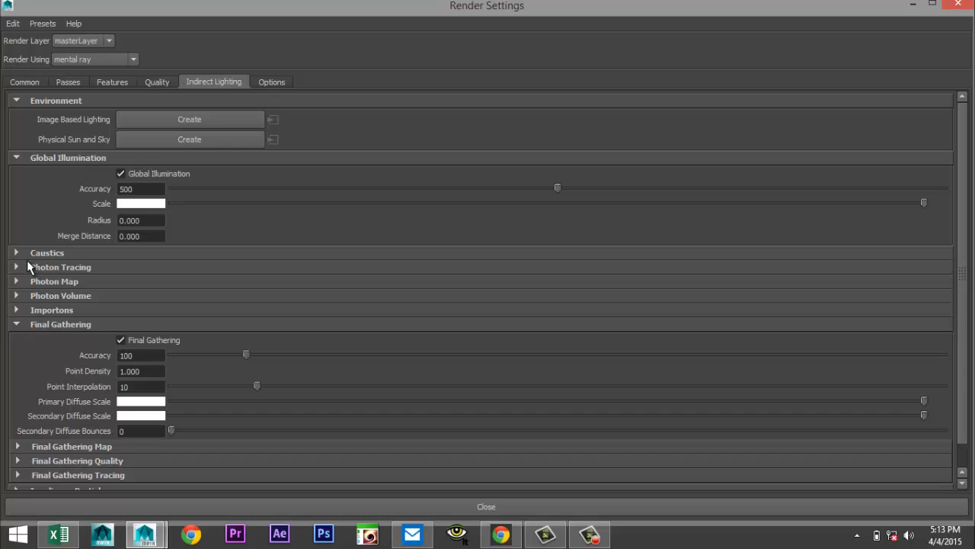
Raise the mental ray unified sampling quality to 1.50.
click(159, 83)
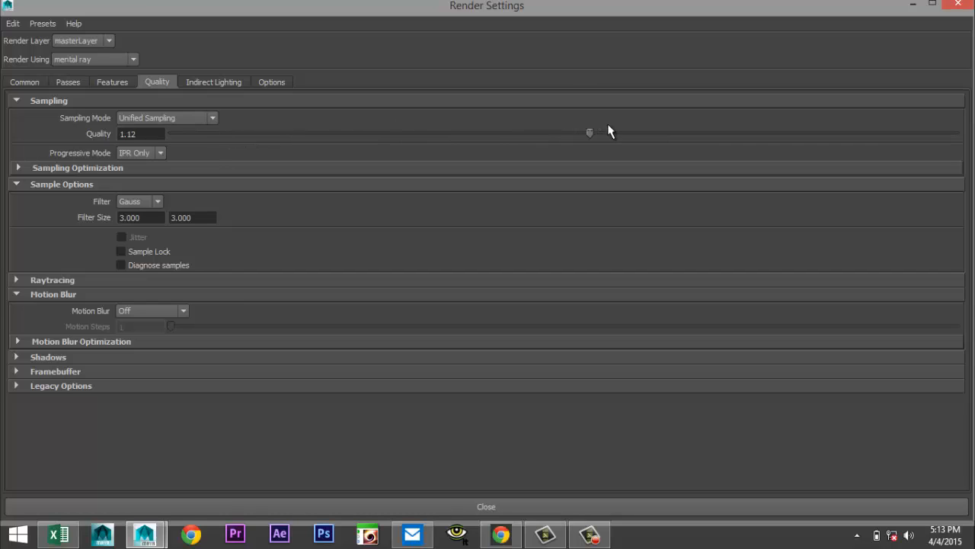
drag(608, 132, 674, 133)
drag(750, 133, 750, 133)
Set raytracing Reflections and Refractions to 8, Max Trace Depth to 12, Shadows to 6, and both reflection and refraction blur limits to 3.
click(16, 281)
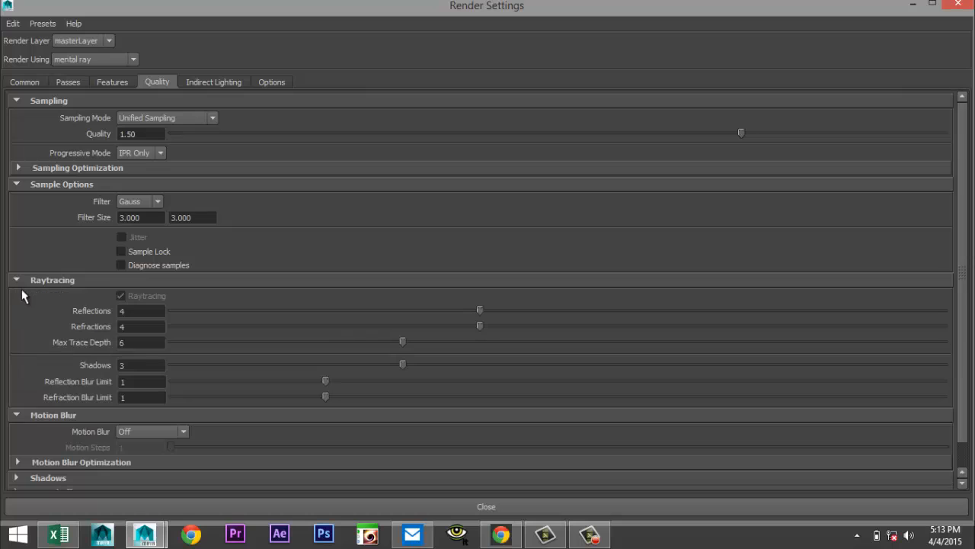
double_click(140, 310)
text(8)
mouse_move(127, 328)
mouse_down()
mouse_move(89, 340)
mouse_move(109, 385)
mouse_move(57, 374)
mouse_up()
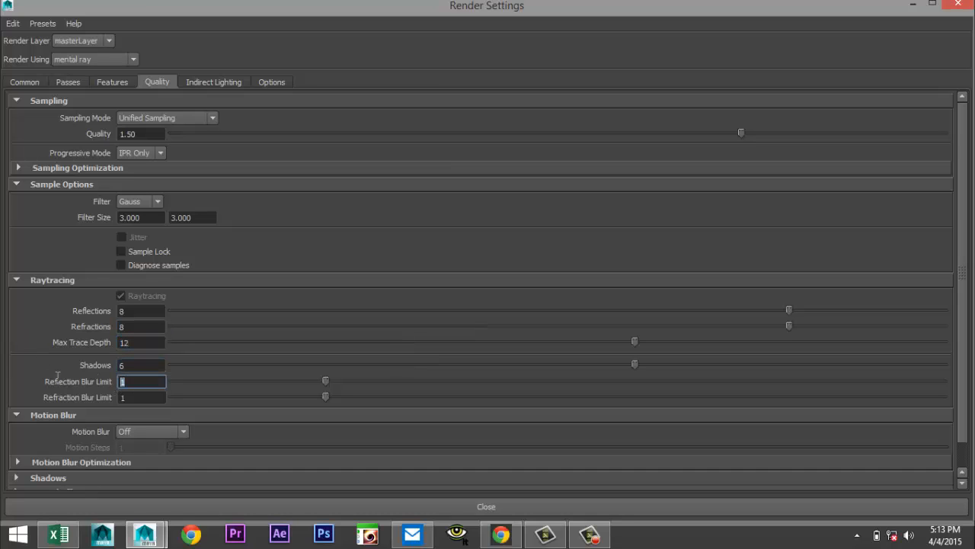
text(3)
drag(151, 392, 61, 390)
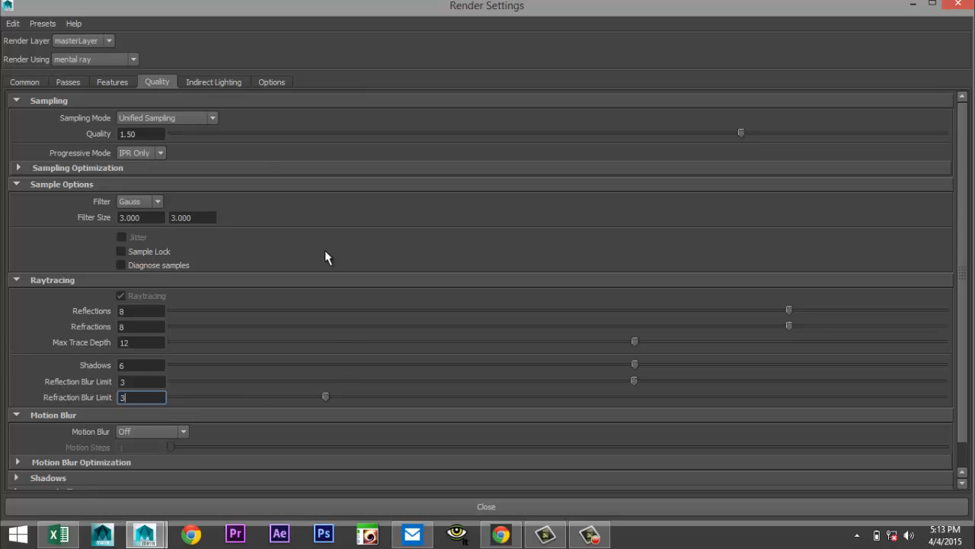
Create a Physical Sun and Sky environment for indirect lighting and minimize the render settings.
click(216, 84)
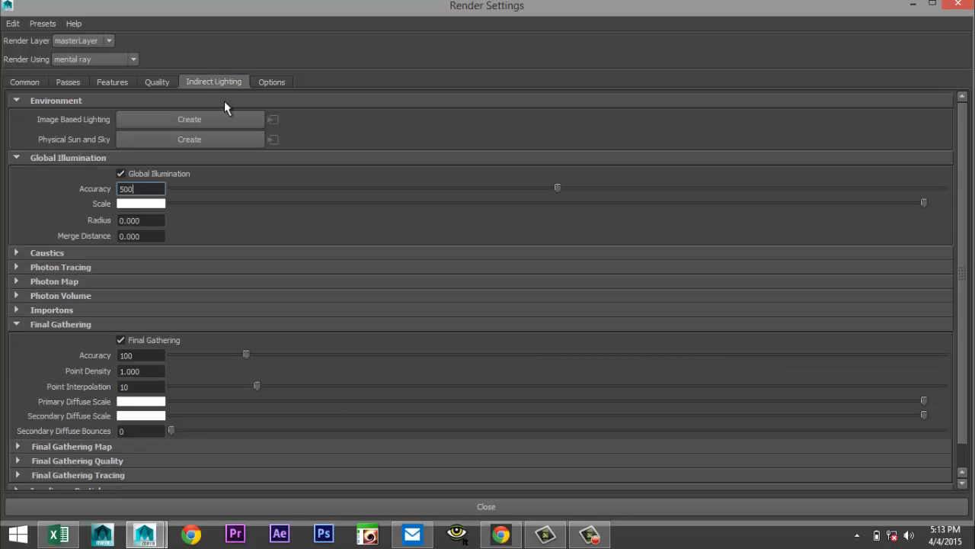
click(204, 139)
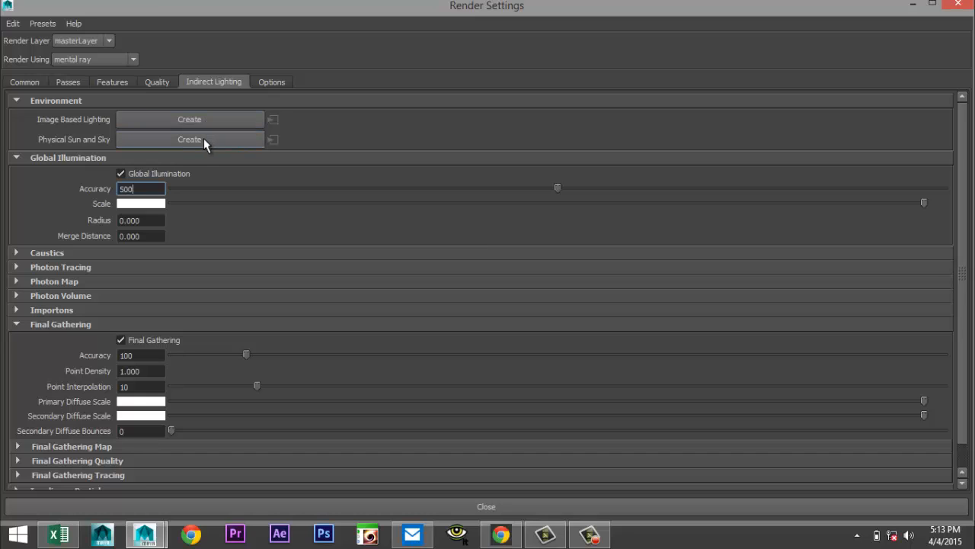
click(913, 5)
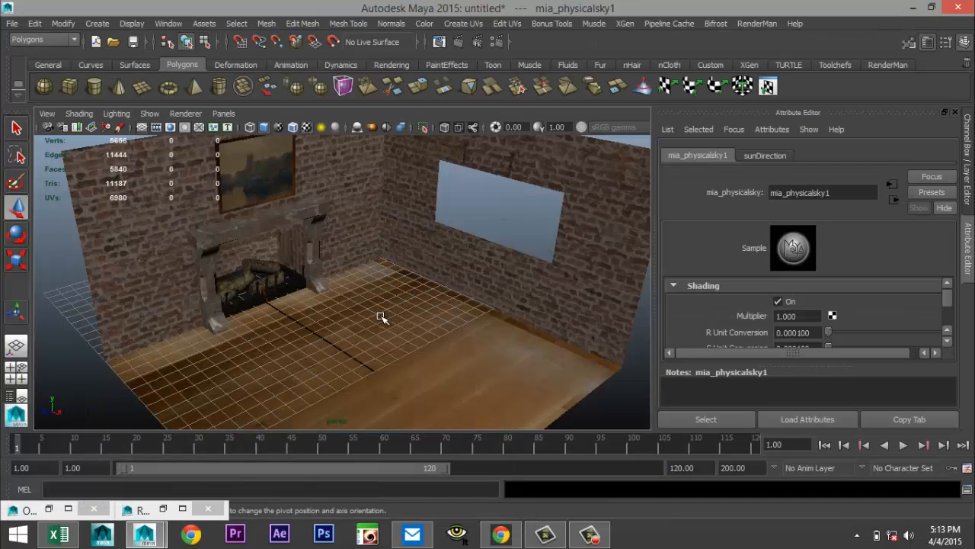
Select the sunDirection light in the Outliner and minimize the Outliner.
click(168, 23)
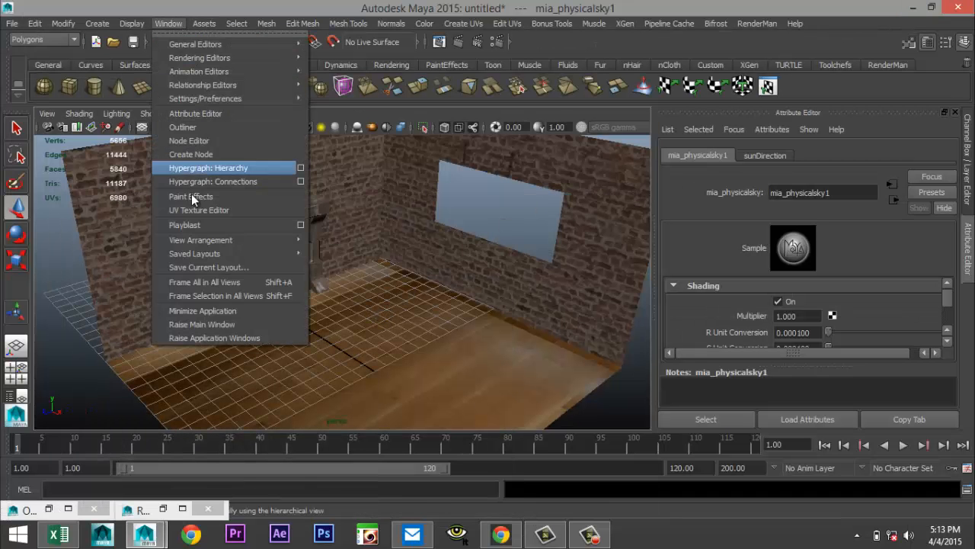
click(199, 127)
double_click(796, 474)
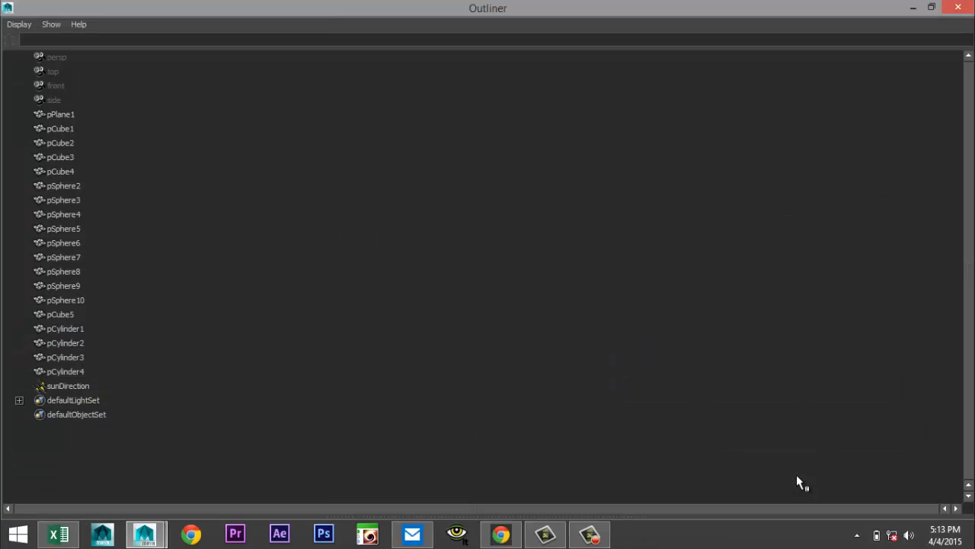
drag(61, 387, 118, 396)
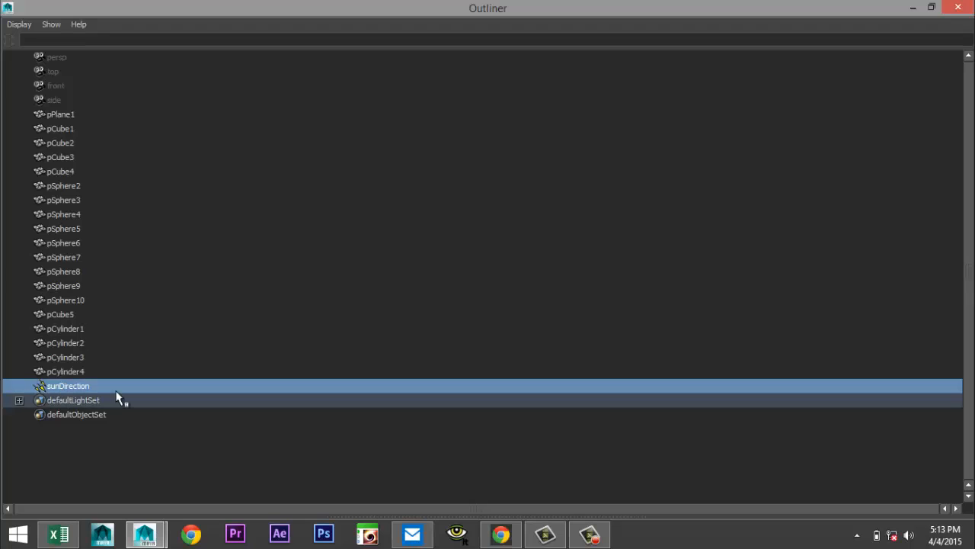
click(913, 7)
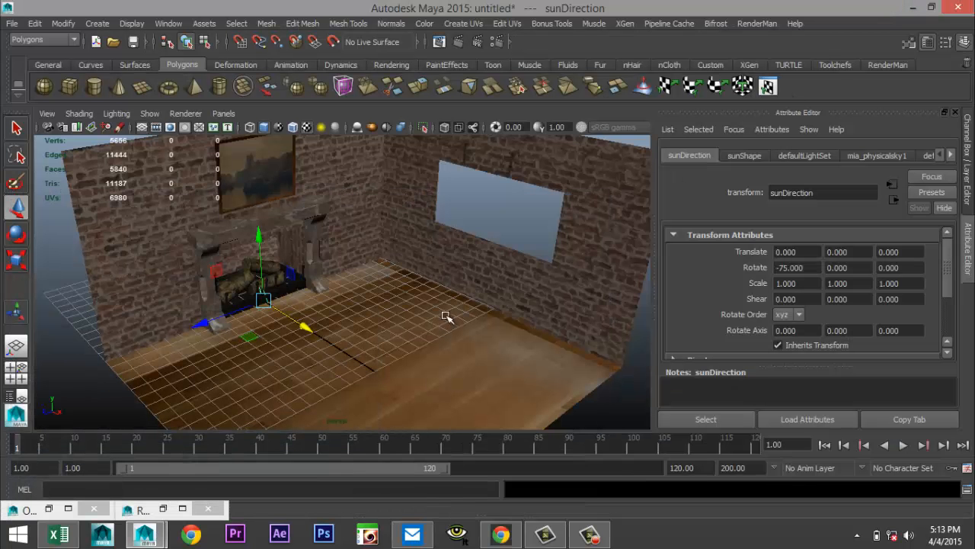
Move the sunDirection light out into the room and upward, to about 11.469 in X and 8.477 in Y.
key(w)
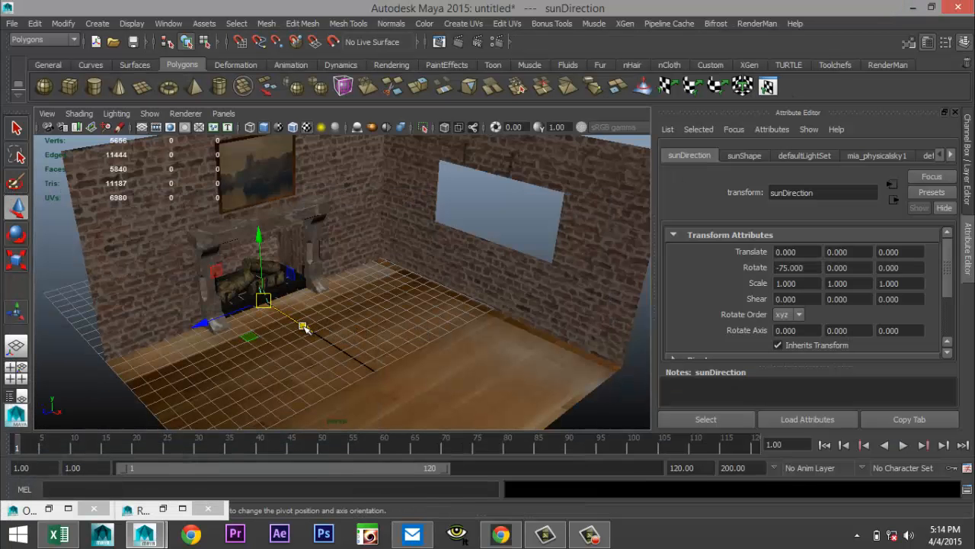
drag(302, 327, 410, 391)
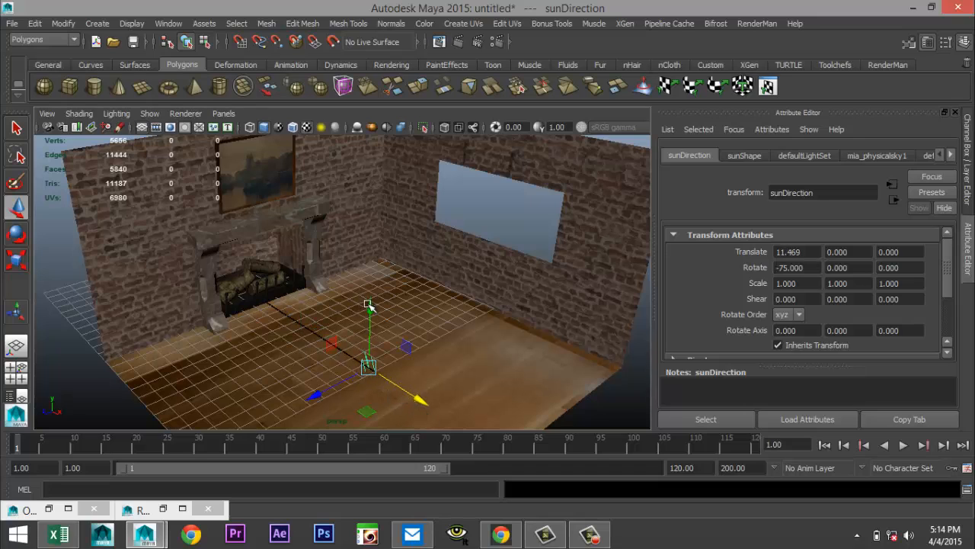
drag(368, 304, 378, 166)
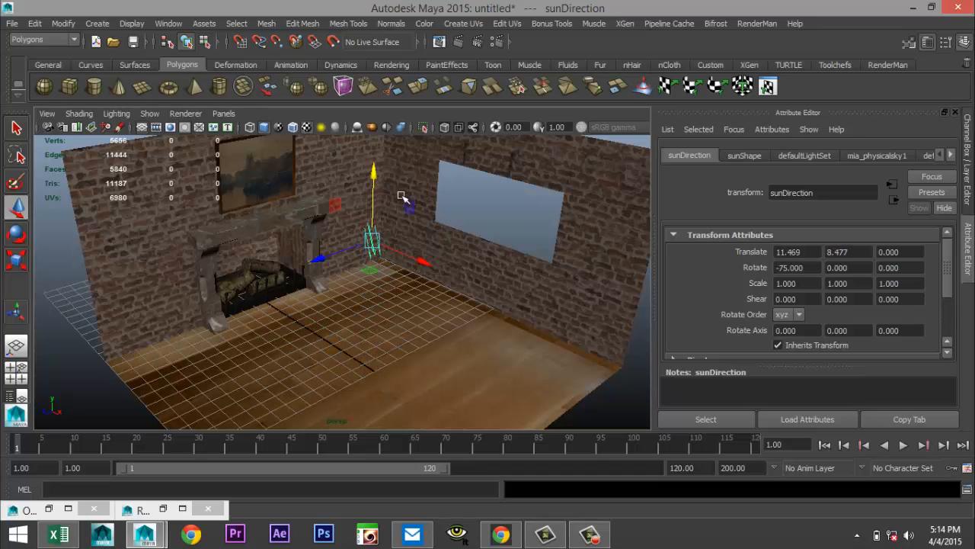
Create a large polygon plane and raise it above the room as a ceiling, at about 20.386, 13.334, 5.372.
scroll(400, 330, down, 3)
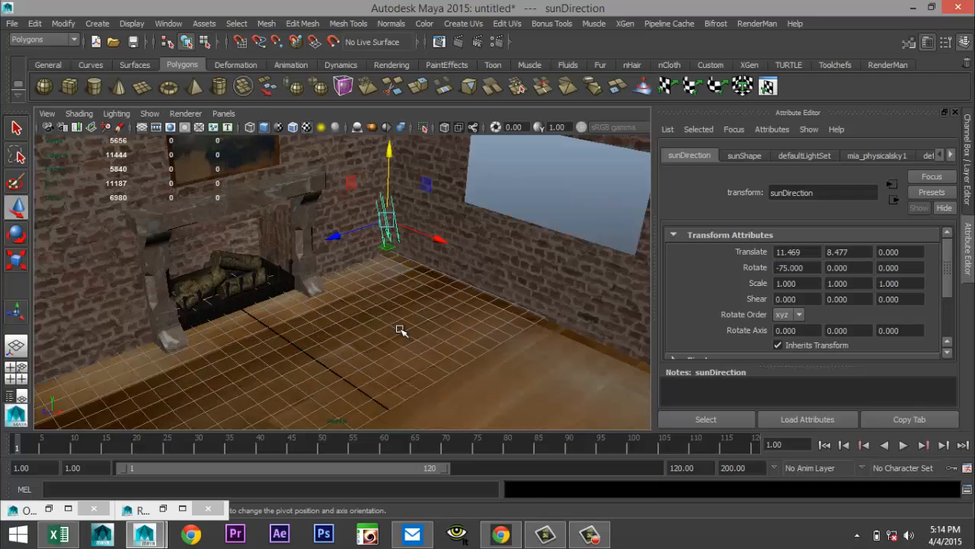
alt+drag(406, 324, 414, 342)
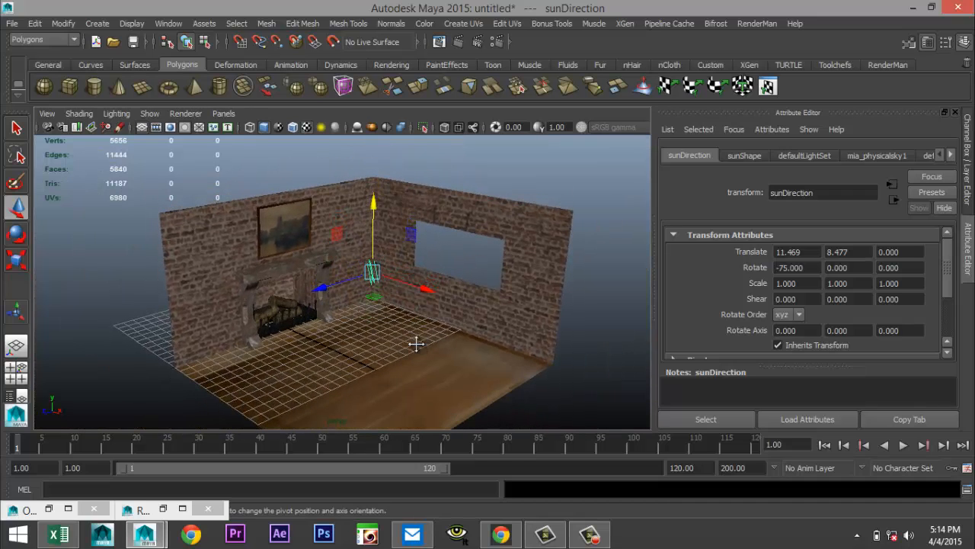
click(143, 89)
scroll(218, 251, down, 5)
mouse_move(201, 329)
mouse_down()
mouse_move(294, 372)
mouse_move(542, 346)
mouse_up()
drag(353, 202, 355, 201)
scroll(413, 331, up, 3)
alt+drag(414, 330, 399, 348)
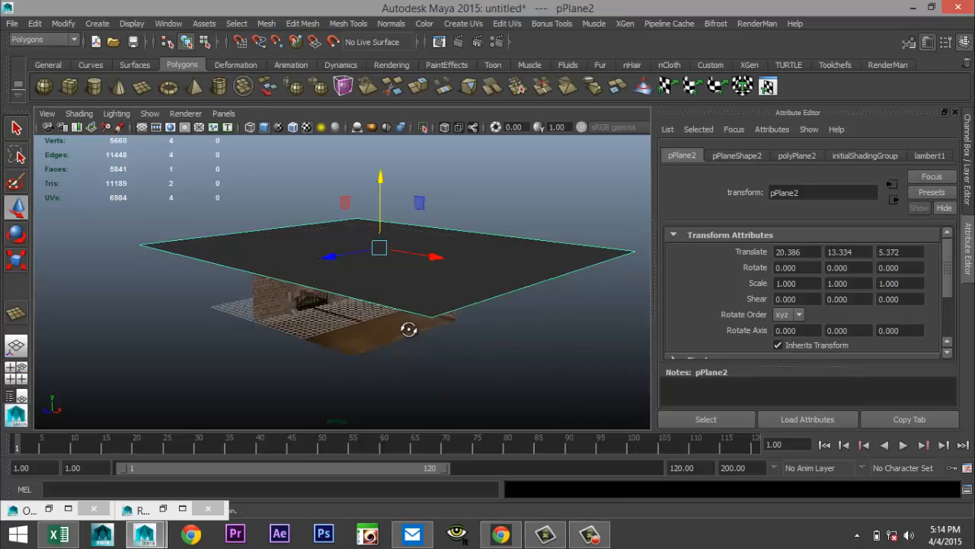
Bring the perspective camera inside the room facing the fireplace and display the 960 x 540 resolution gate.
scroll(389, 347, up, 5)
alt+middle_drag(376, 344, 399, 342)
mouse_move(399, 342)
alt+mouse_down()
mouse_move(435, 348)
mouse_move(446, 385)
alt+mouse_up()
scroll(435, 351, up, 5)
scroll(427, 367, down, 3)
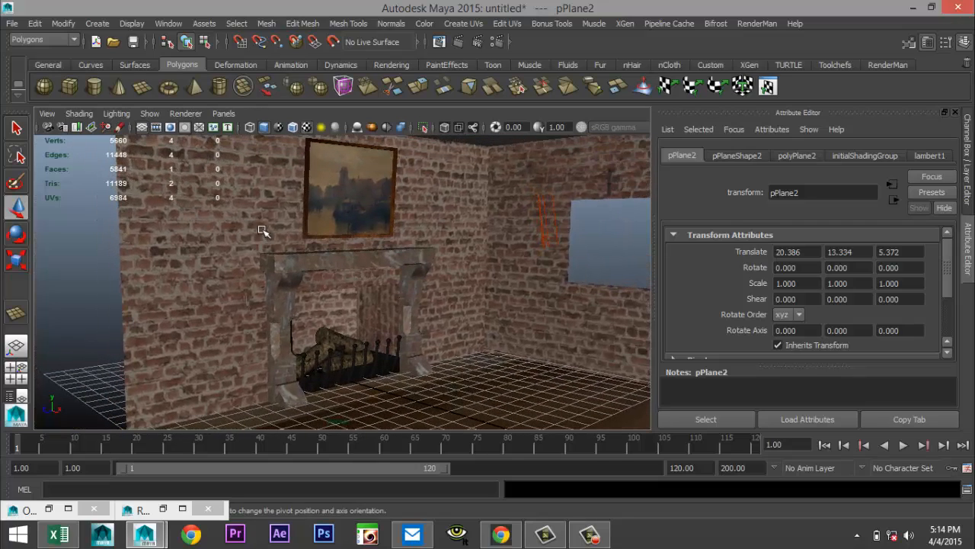
alt+drag(263, 231, 244, 233)
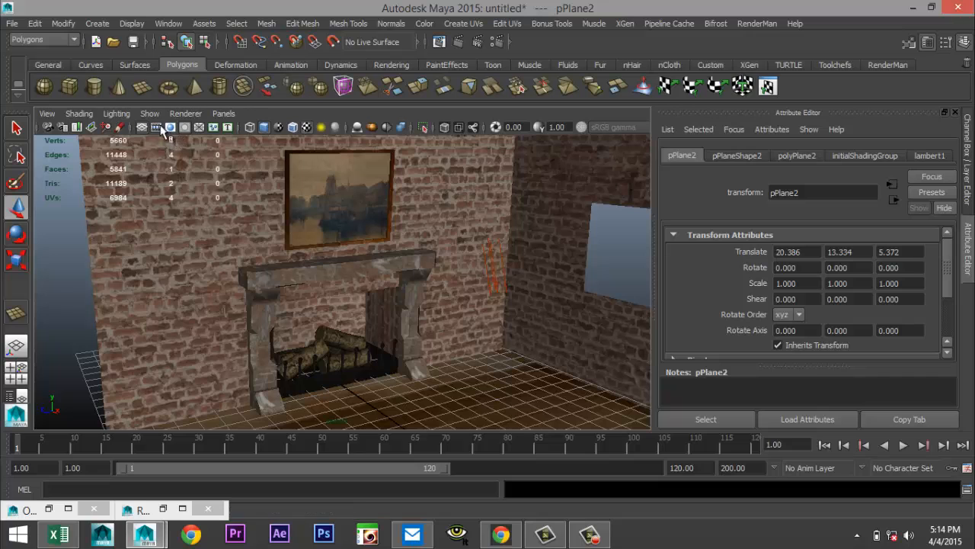
click(172, 128)
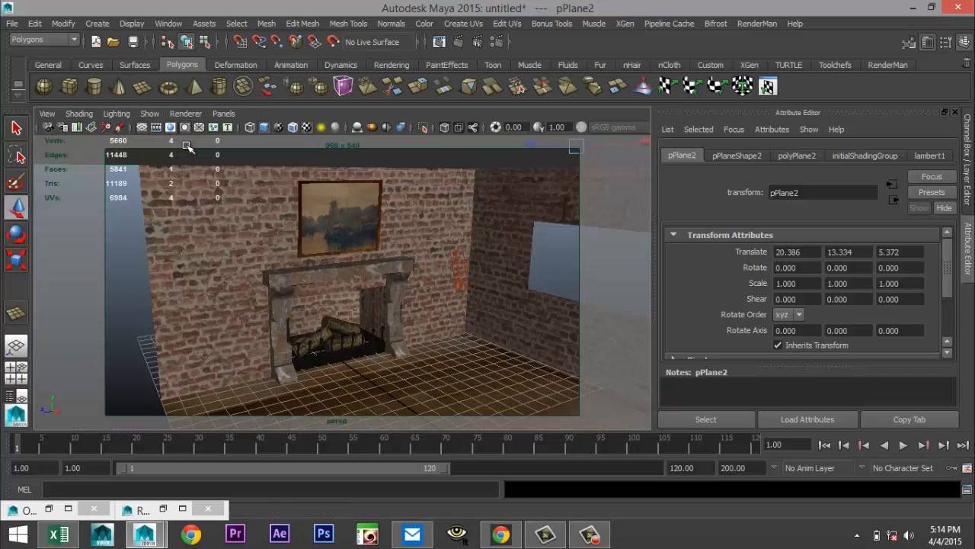
Compose the shot within the resolution gate so it closely frames the fireplace, log grate, room corner and lower part of the painting.
scroll(394, 299, up, 3)
mouse_move(393, 313)
alt+mouse_down()
mouse_move(365, 318)
mouse_move(373, 323)
mouse_move(377, 312)
alt+mouse_up()
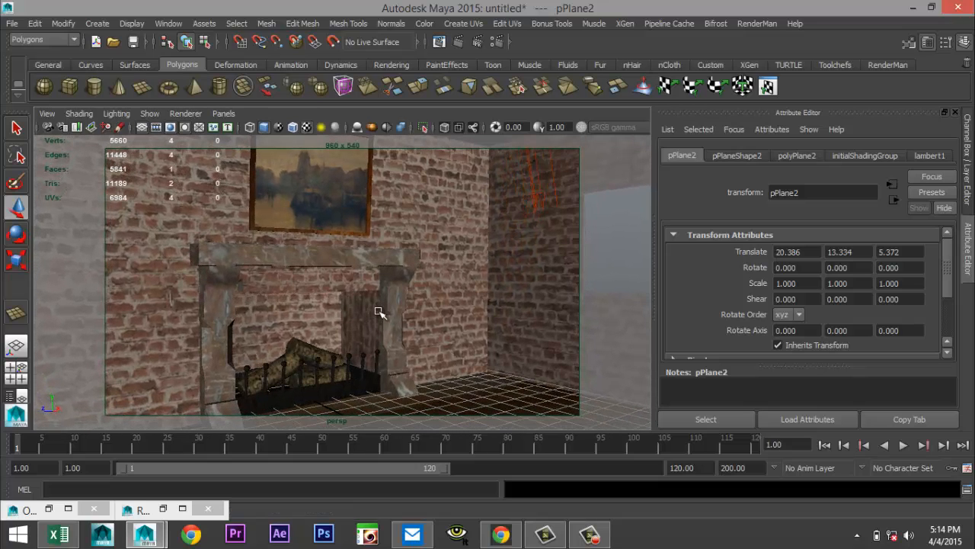
alt+middle_drag(376, 315, 376, 325)
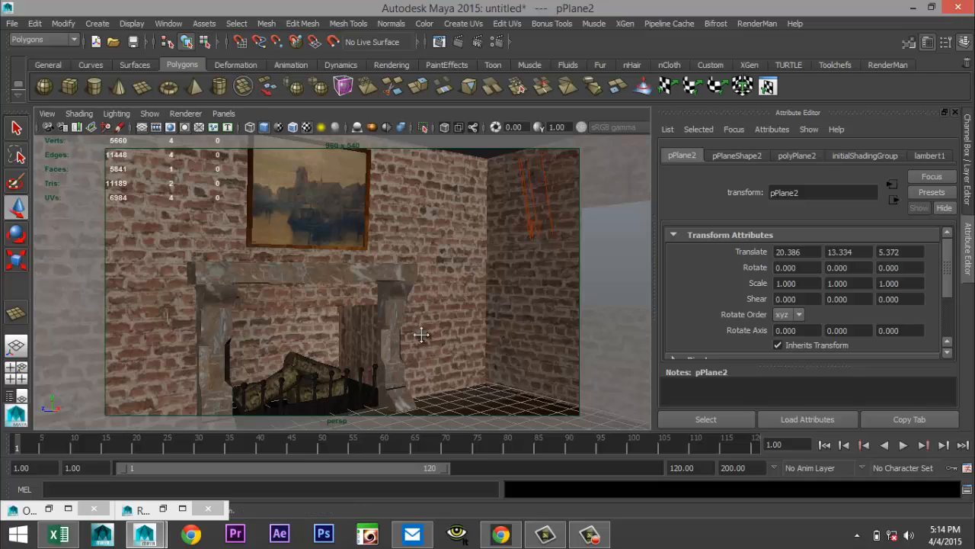
alt+drag(394, 331, 403, 328)
alt+middle_drag(411, 329, 431, 333)
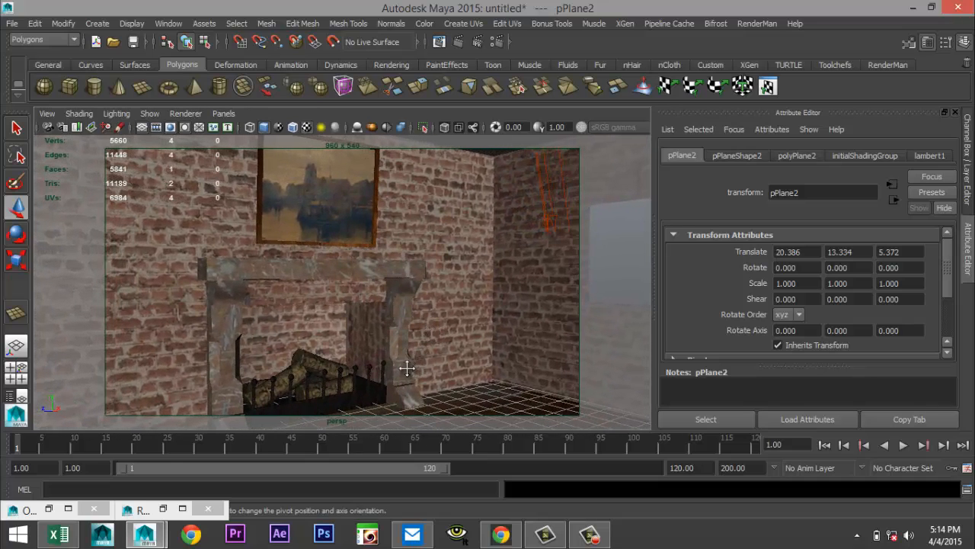
alt+middle_drag(409, 370, 404, 342)
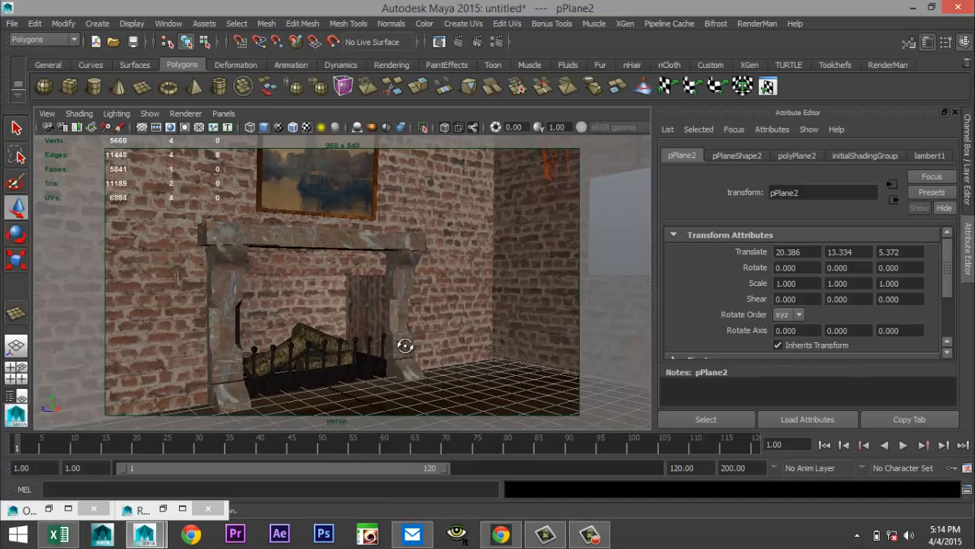
mouse_move(403, 344)
alt+mouse_down()
mouse_move(406, 355)
mouse_move(404, 347)
alt+mouse_up()
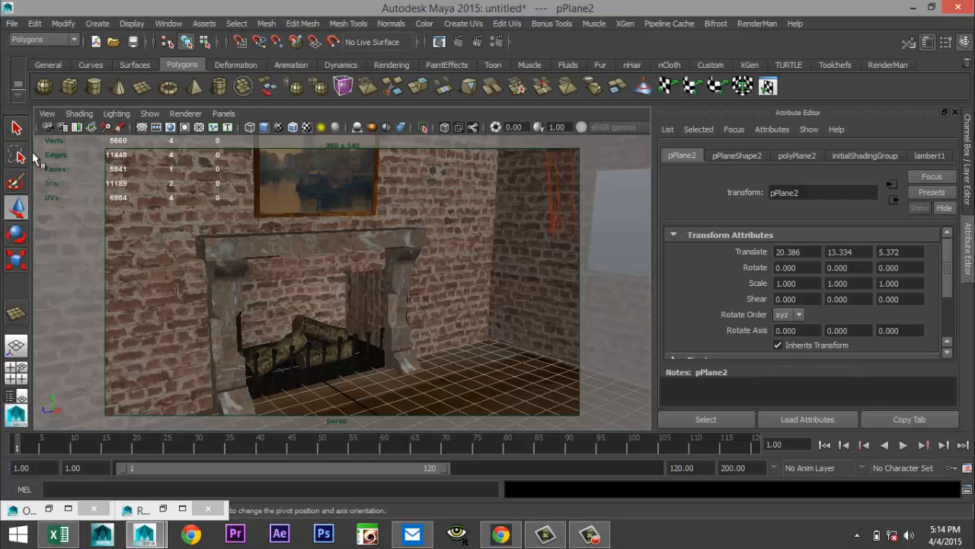
Bookmark the composed perspective camera view with the name "new" and close the Bookmark Editor.
click(47, 114)
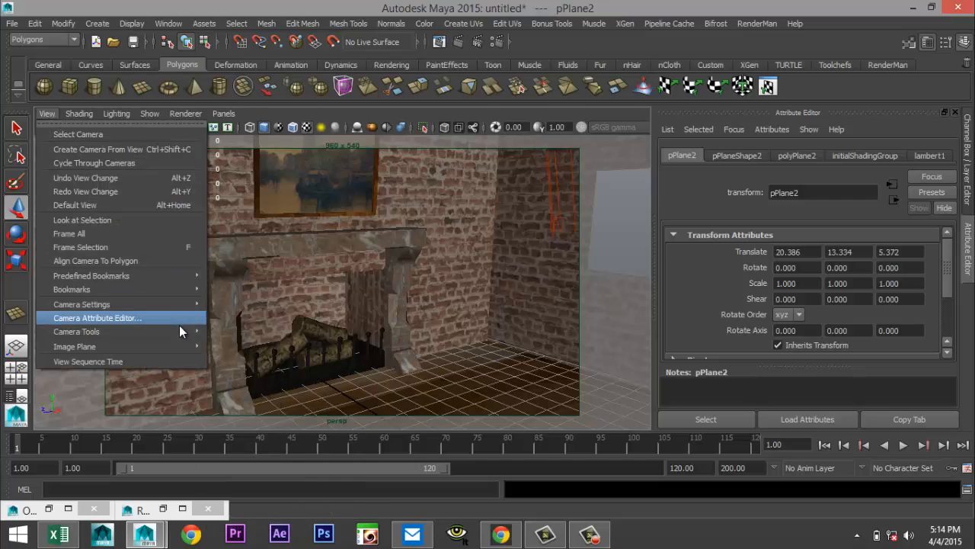
mouse_move(165, 289)
click(242, 291)
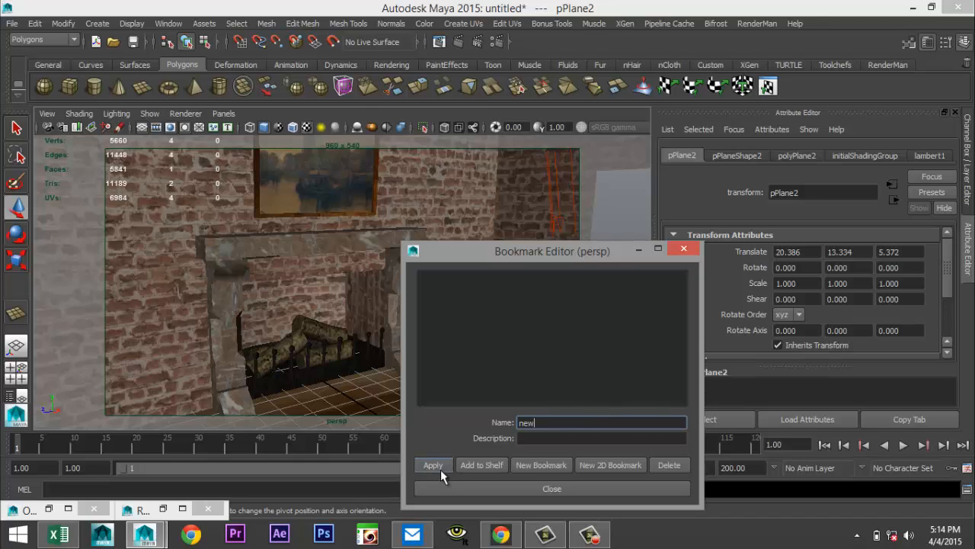
click(684, 251)
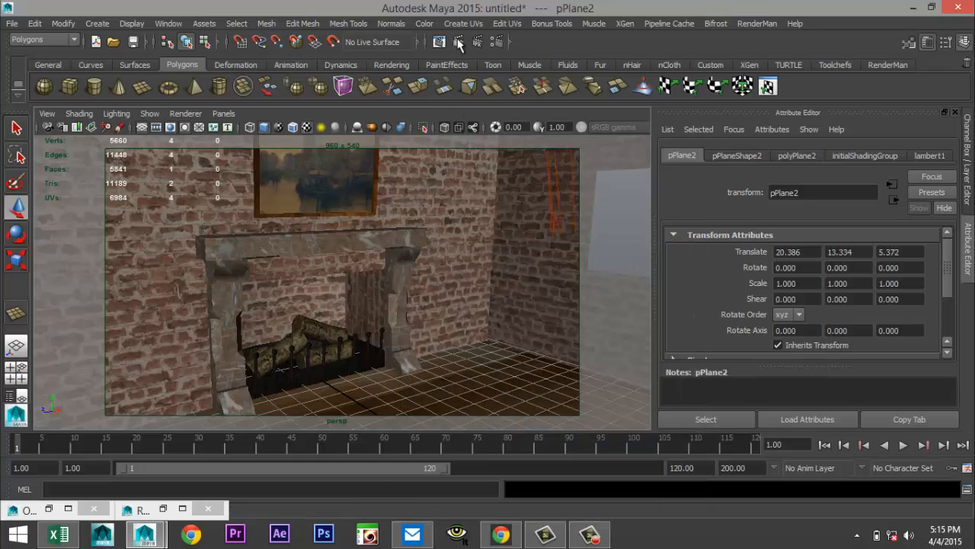
Close the leftover minimized windows, render the current frame with mental ray, and close the finished render.
click(208, 508)
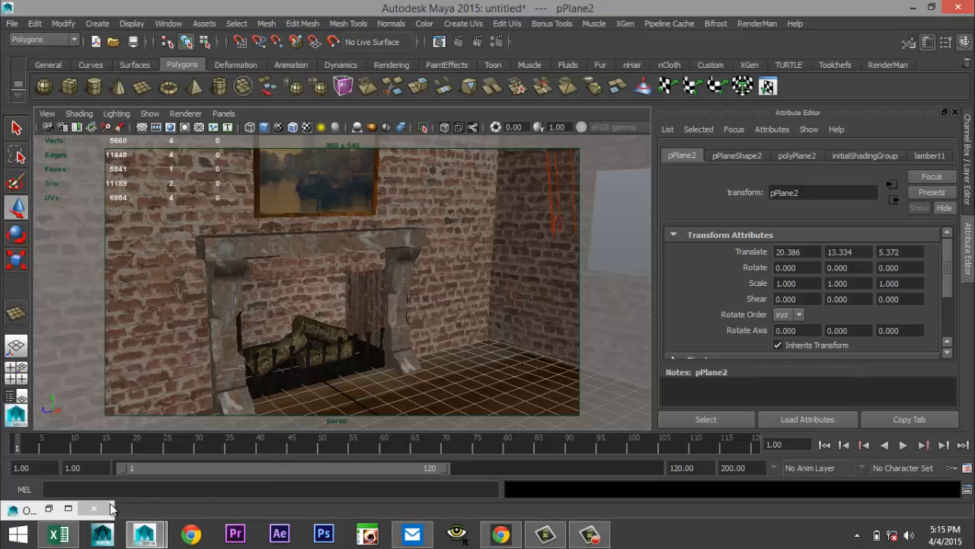
click(93, 508)
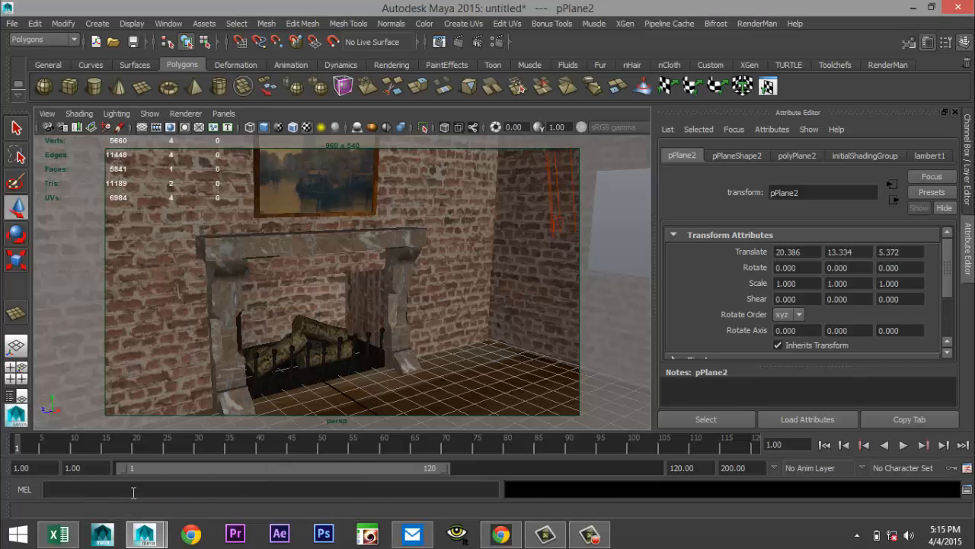
click(458, 43)
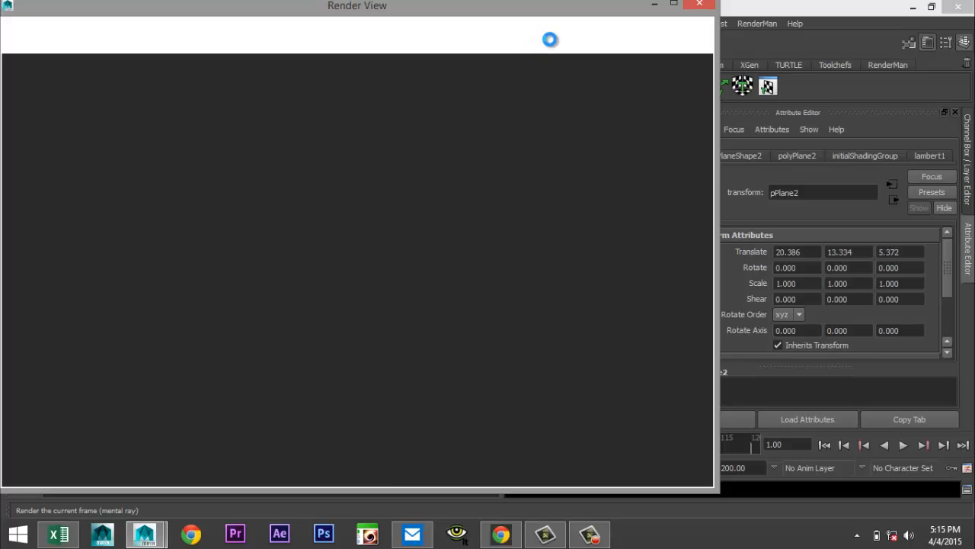
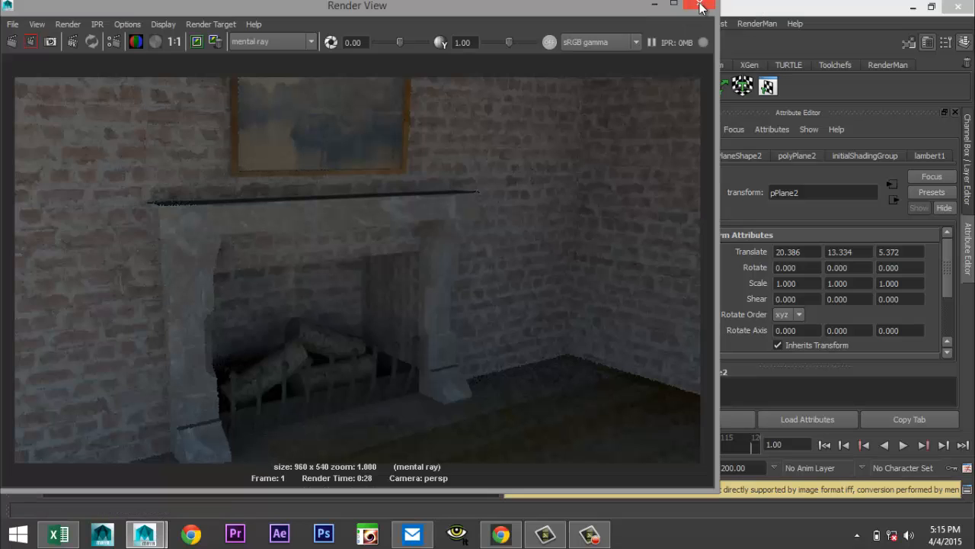
click(698, 5)
Rotate the sun direction light to about -111.8, -11.4, -26.3 so it points diagonally into the room.
click(557, 219)
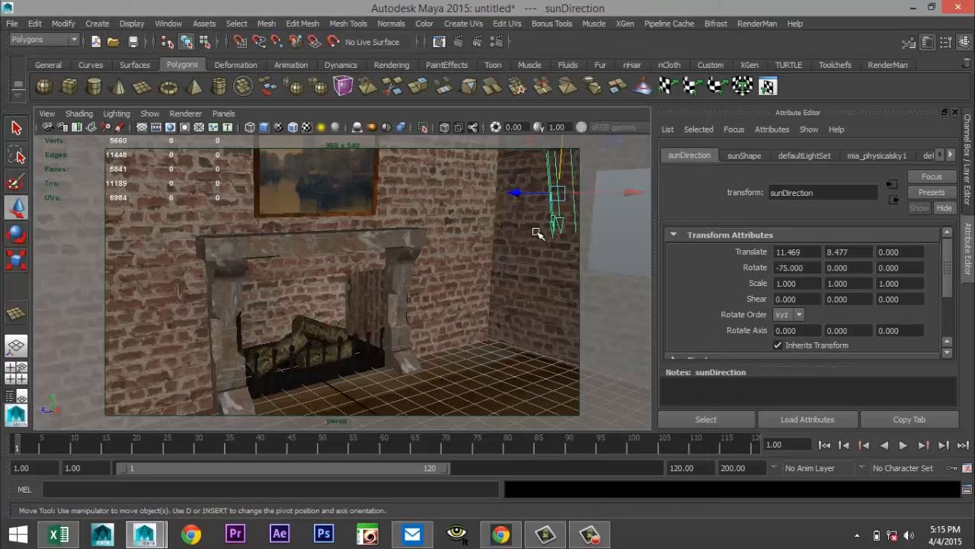
key(e)
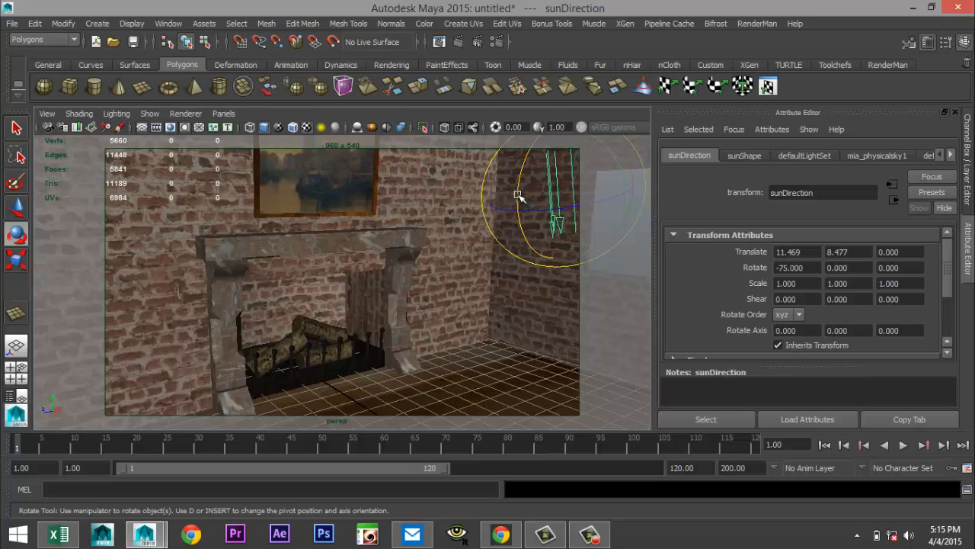
drag(519, 198, 539, 259)
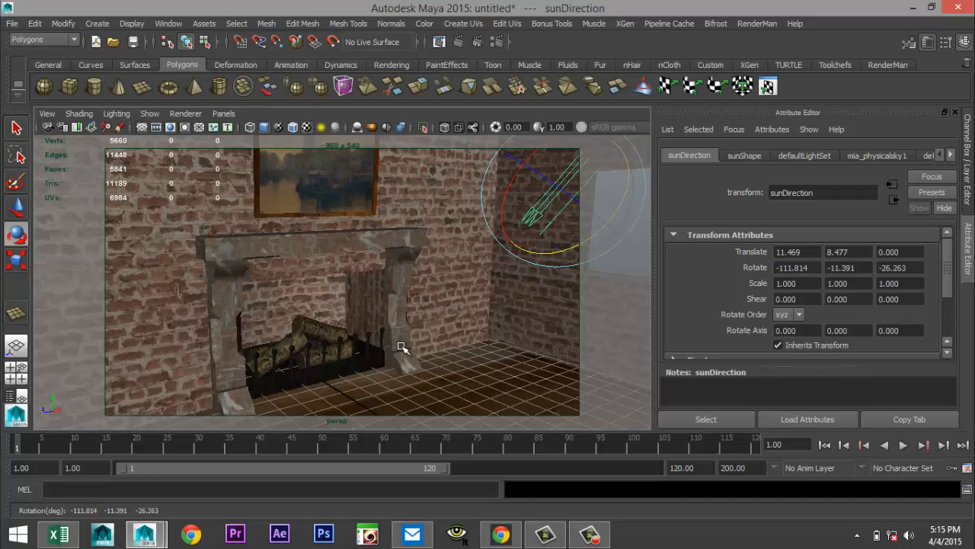
Select the inner side face and the back faces of the fireplace opening on the brick wall mesh.
alt+middle_drag(404, 342, 435, 338)
scroll(432, 336, up, 3)
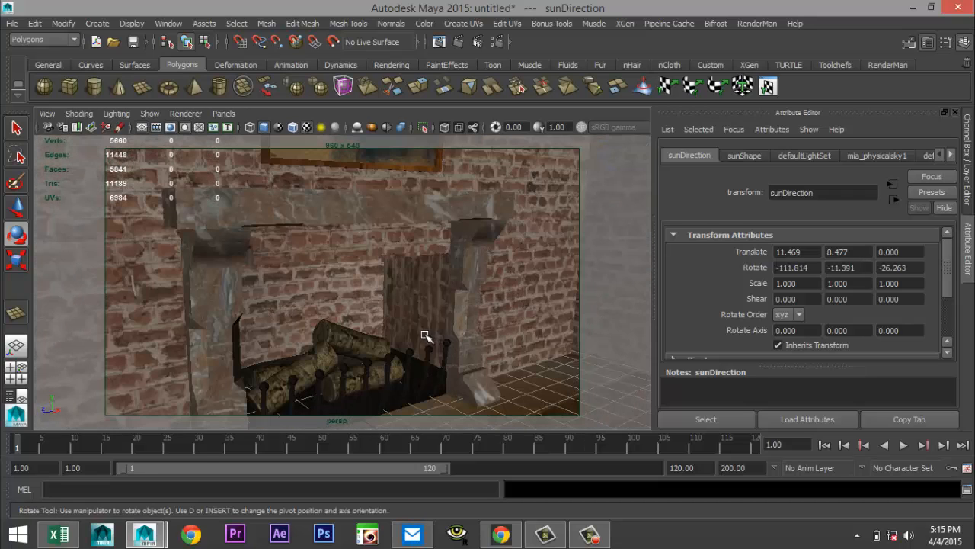
alt+drag(418, 336, 412, 291)
right_drag(411, 291, 411, 249)
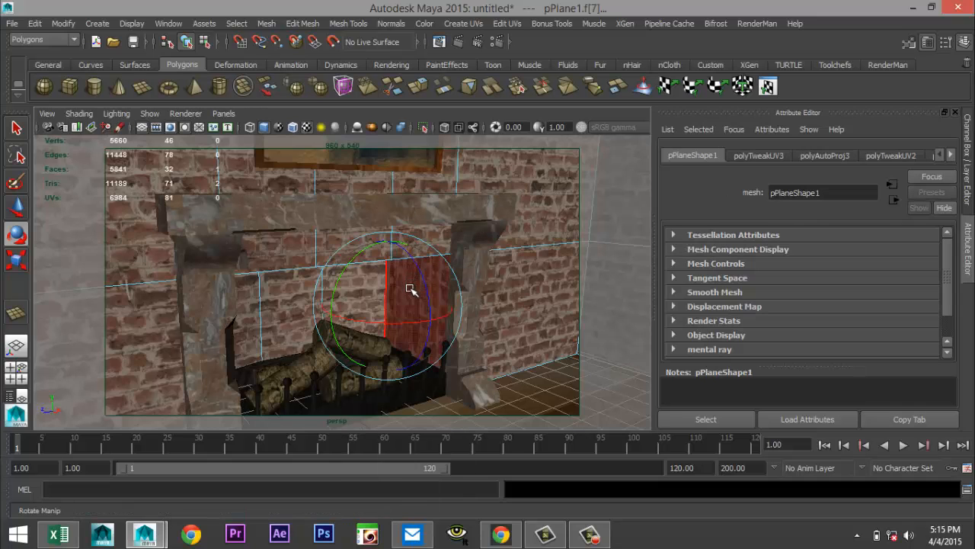
alt+drag(429, 294, 248, 307)
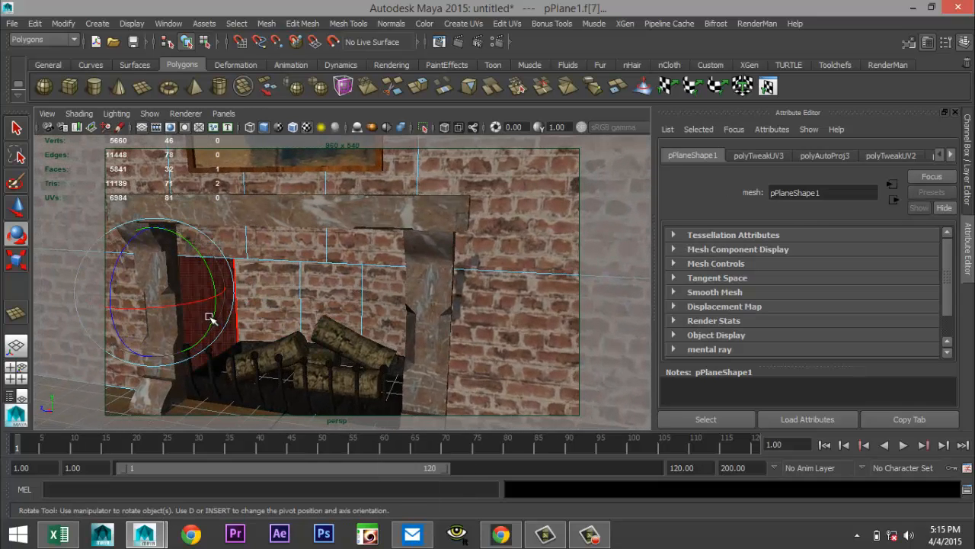
shift+click(268, 298)
shift+click(336, 303)
shift+click(379, 309)
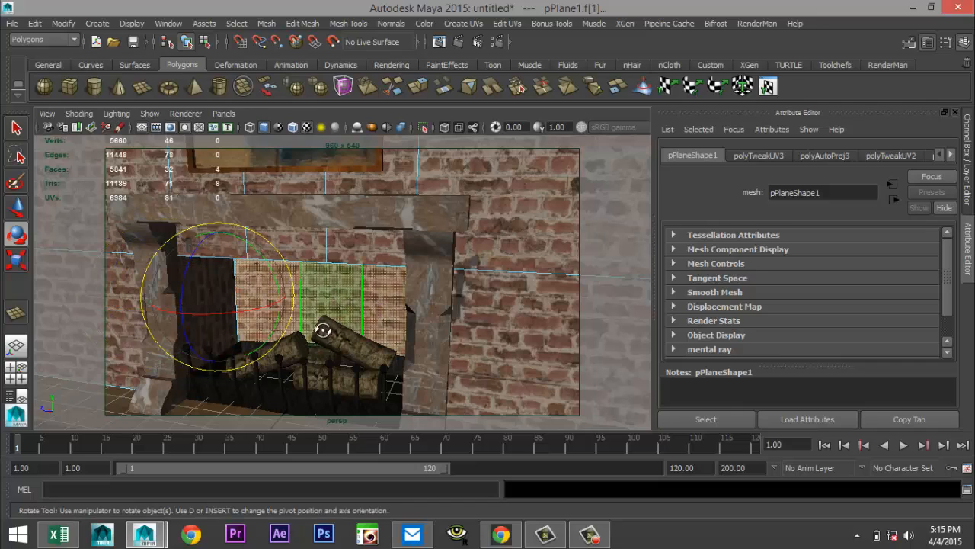
Correct the face selection in wireframe display so it covers the side and back faces inside the fireplace opening.
alt+drag(321, 329, 261, 305)
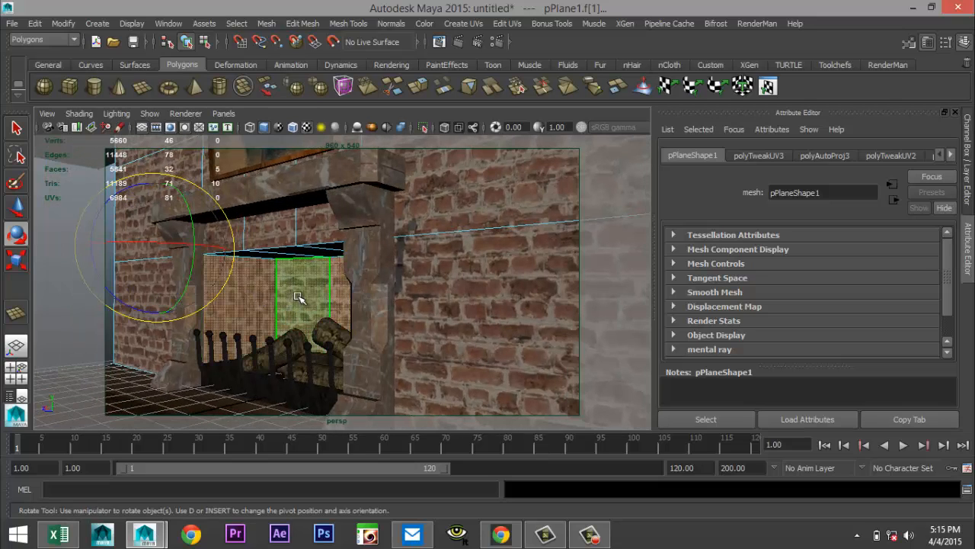
click(297, 302)
alt+drag(279, 353, 343, 332)
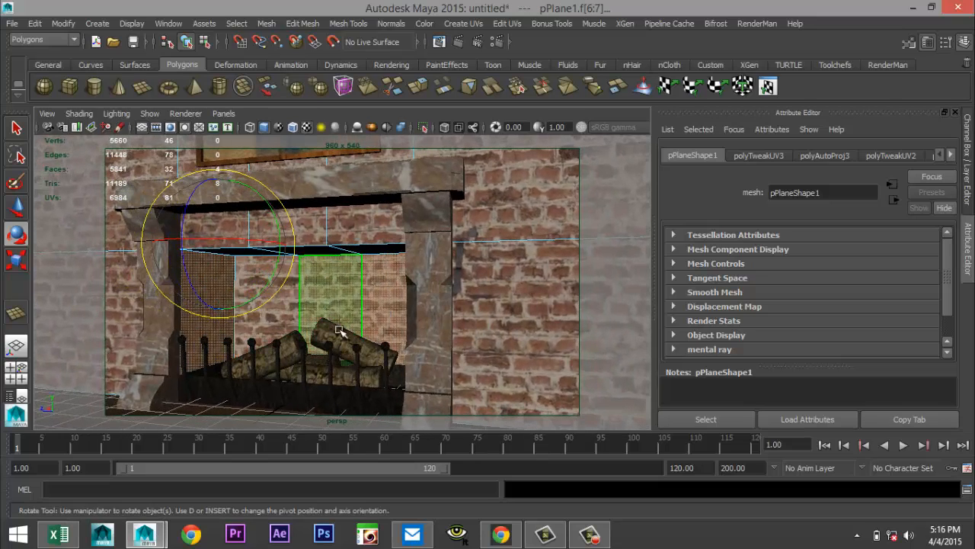
ctrl+click(385, 308)
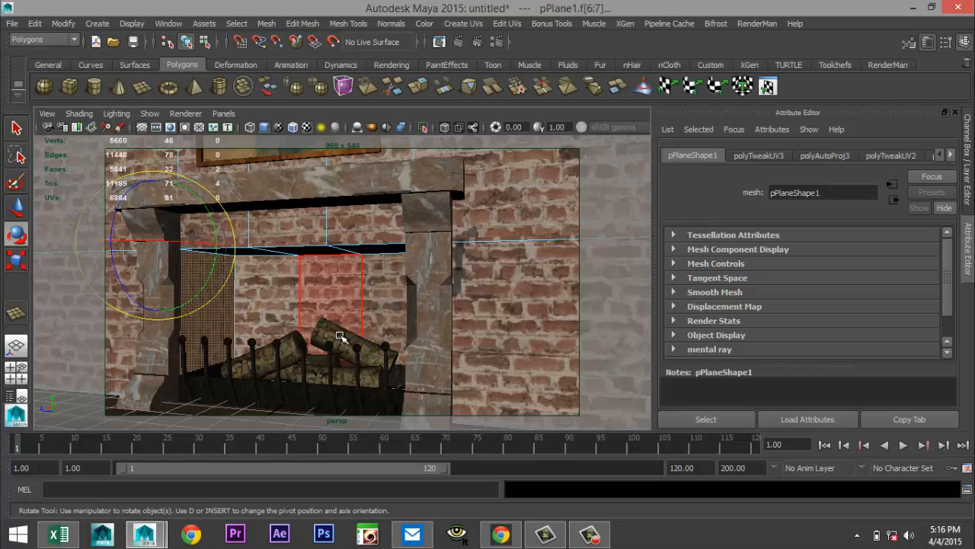
key(4)
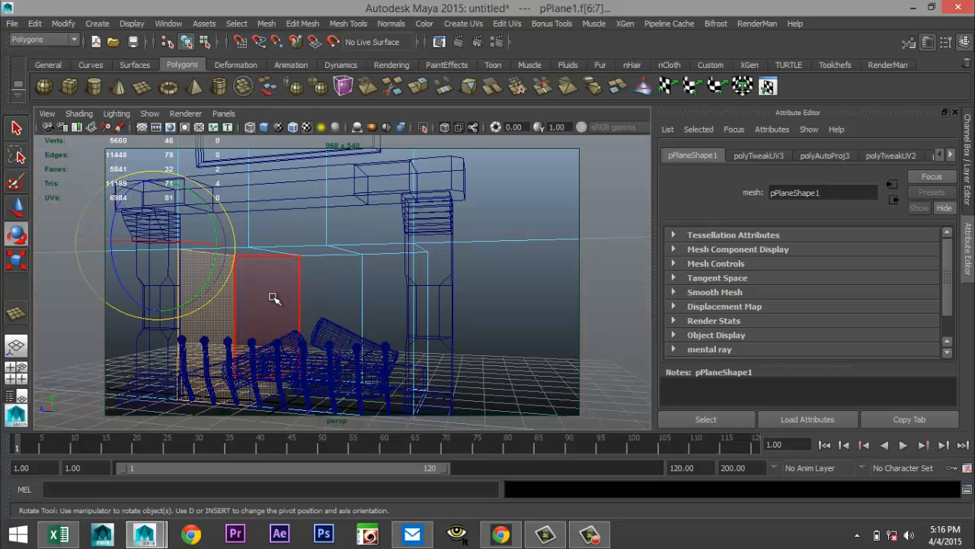
shift+click(274, 298)
shift+click(389, 308)
shift+click(349, 300)
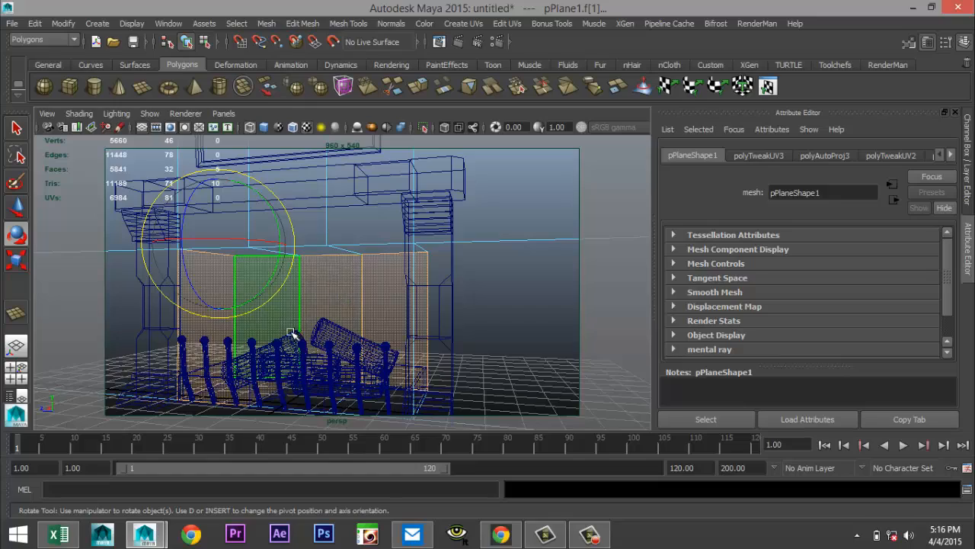
alt+drag(290, 333, 399, 300)
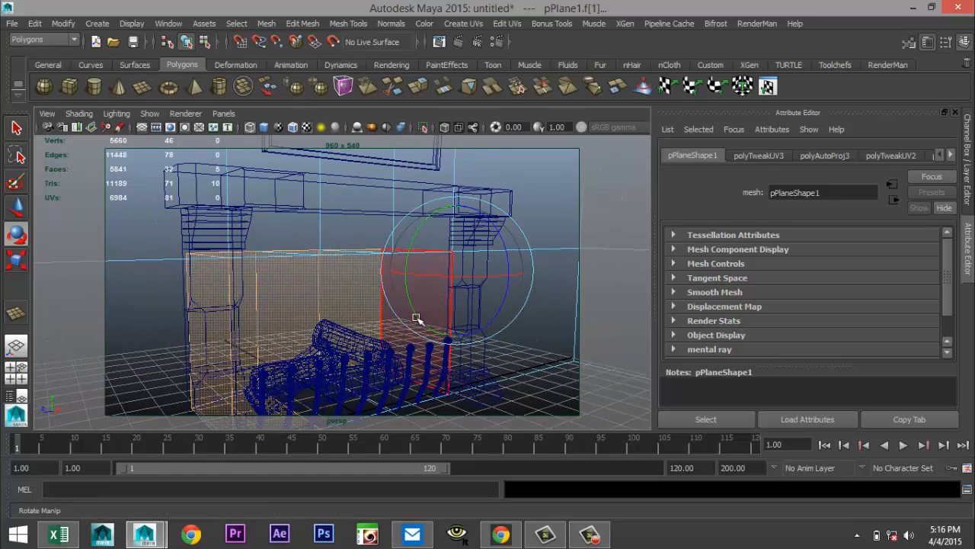
scroll(450, 322, up, 3)
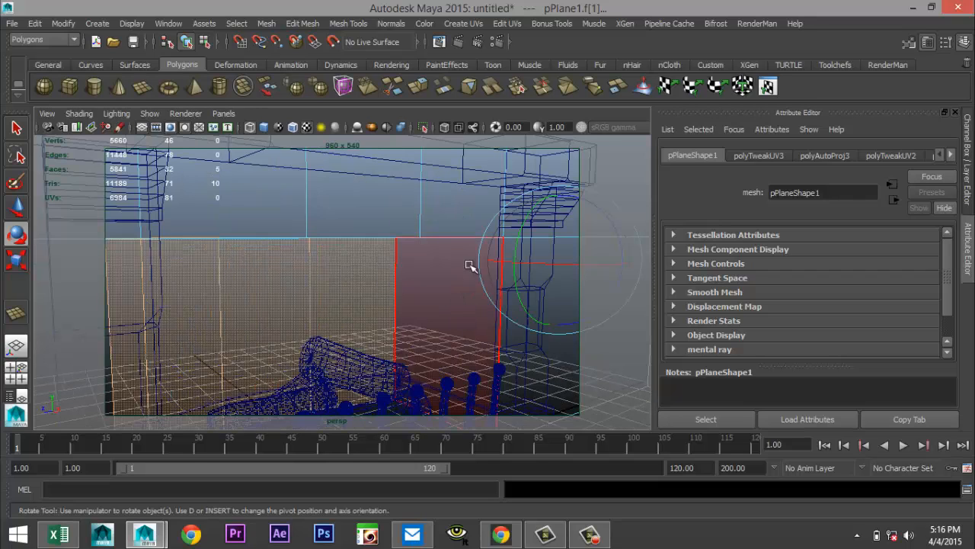
Assign a new Lambert material to the selected inner faces of the fireplace opening.
right_click(361, 289)
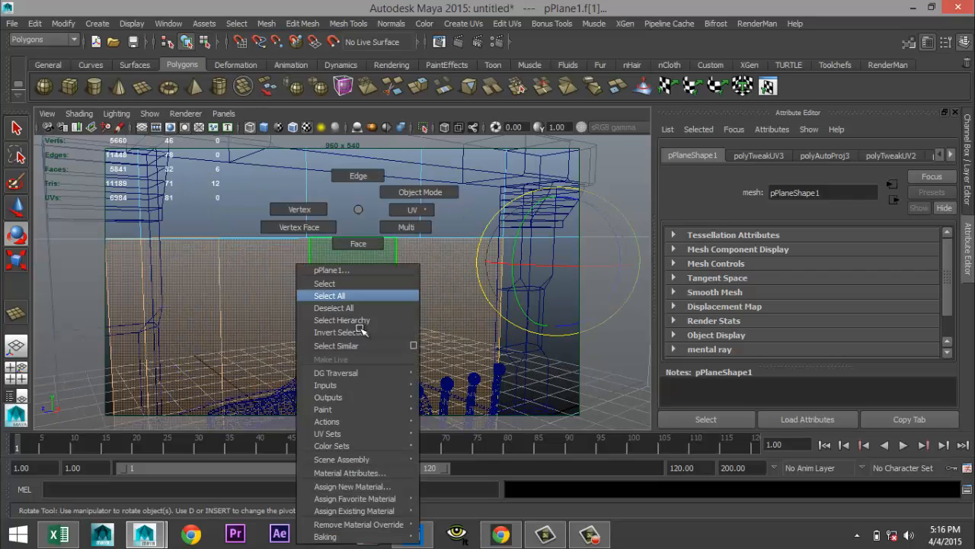
click(384, 486)
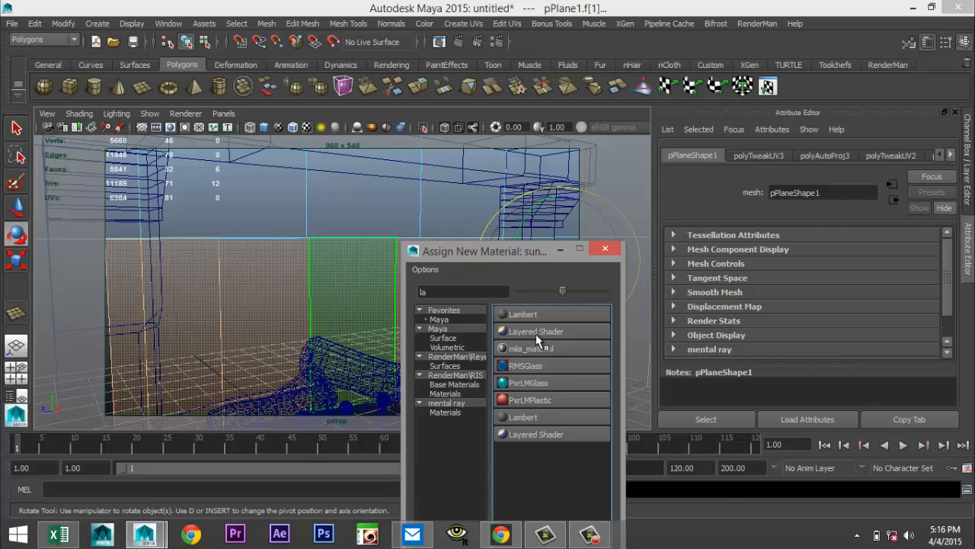
click(524, 314)
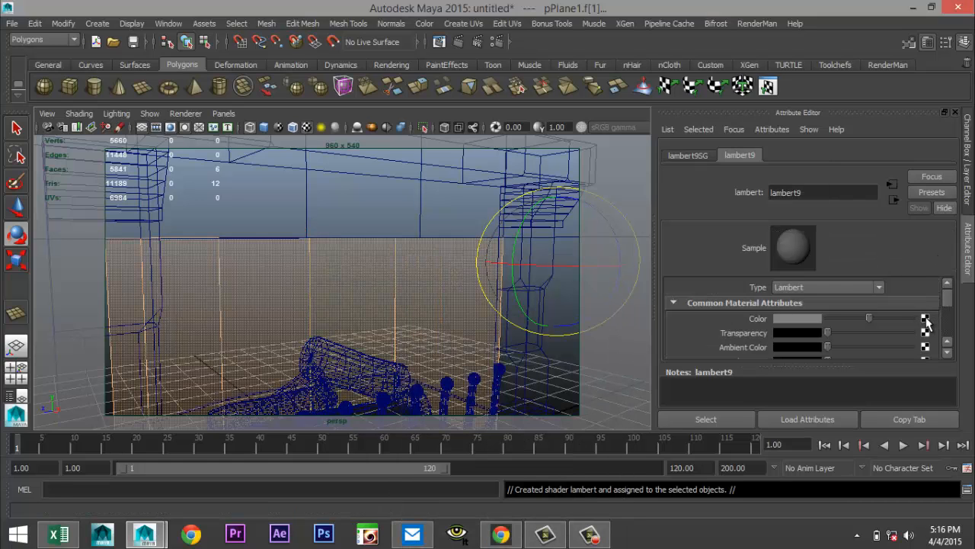
Connect a file texture to the new Lambert's color and load BackFireplace.jpg from the Fireplace folder.
click(553, 365)
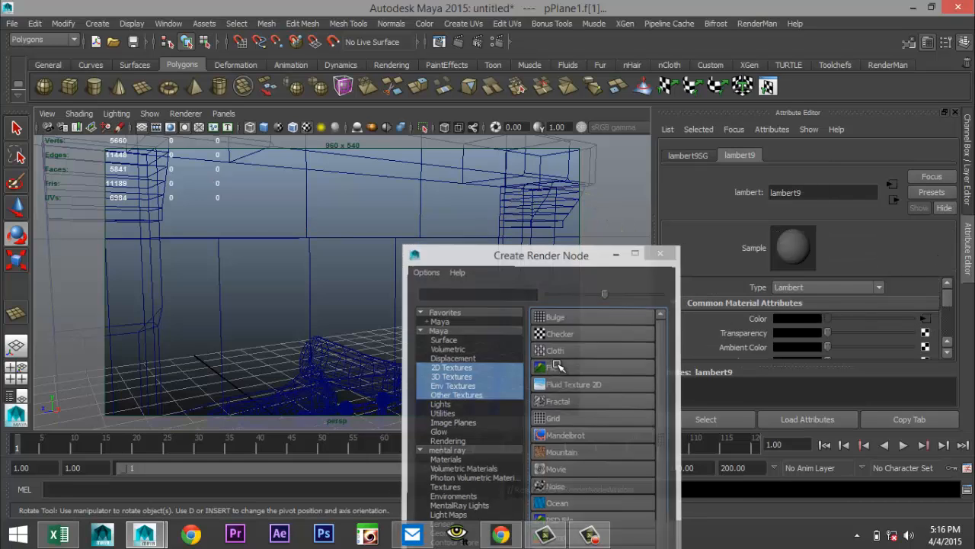
click(931, 316)
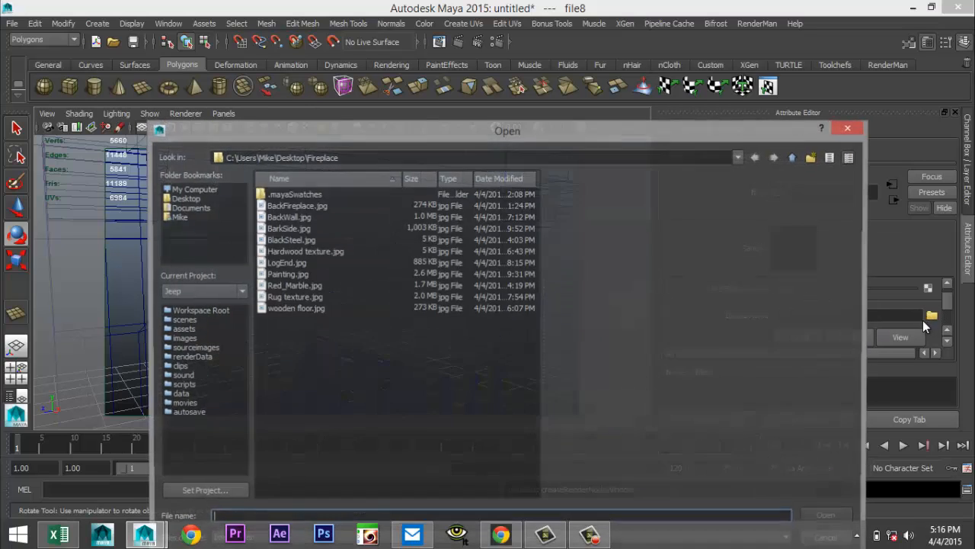
click(297, 230)
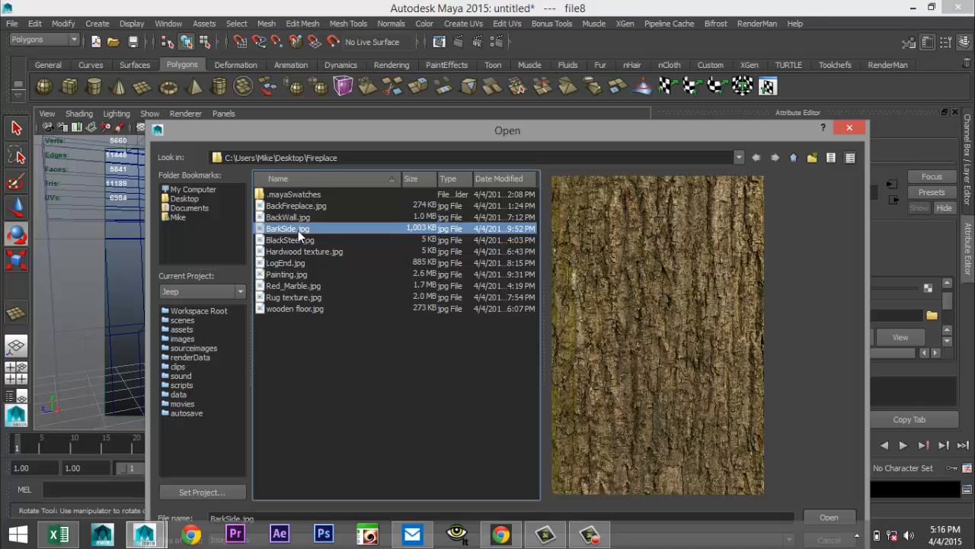
key(Up)
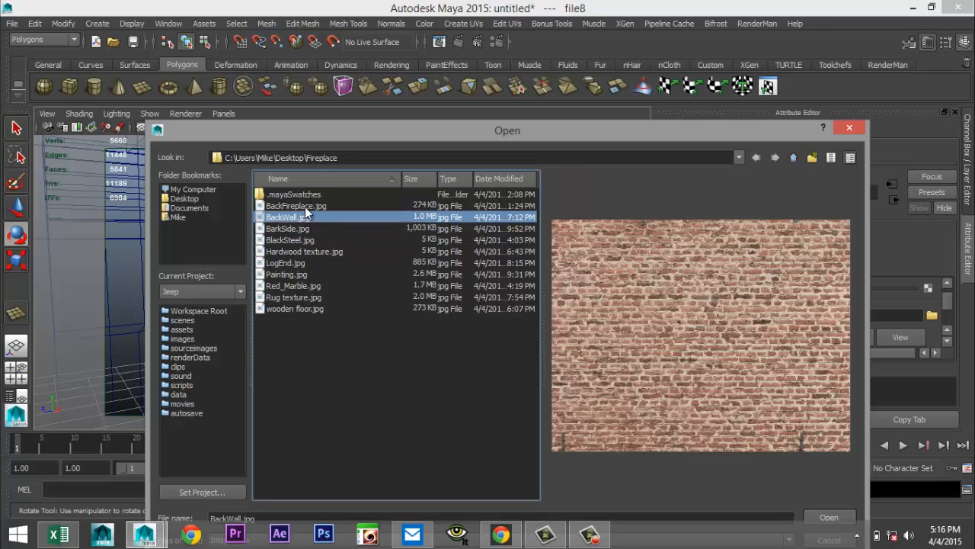
key(Up)
click(821, 518)
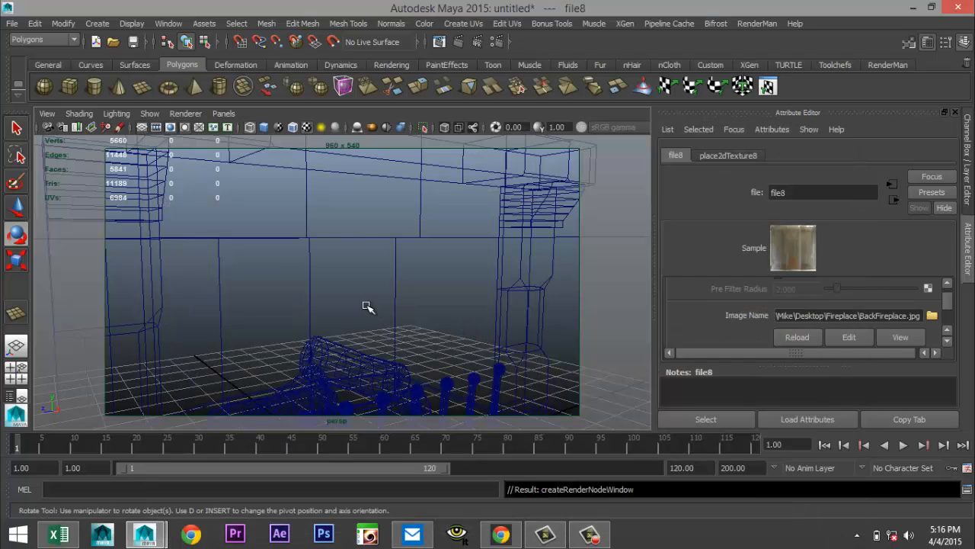
Return the viewport to shaded, textured display and inspect the new texture inside the fireplace opening.
key(5)
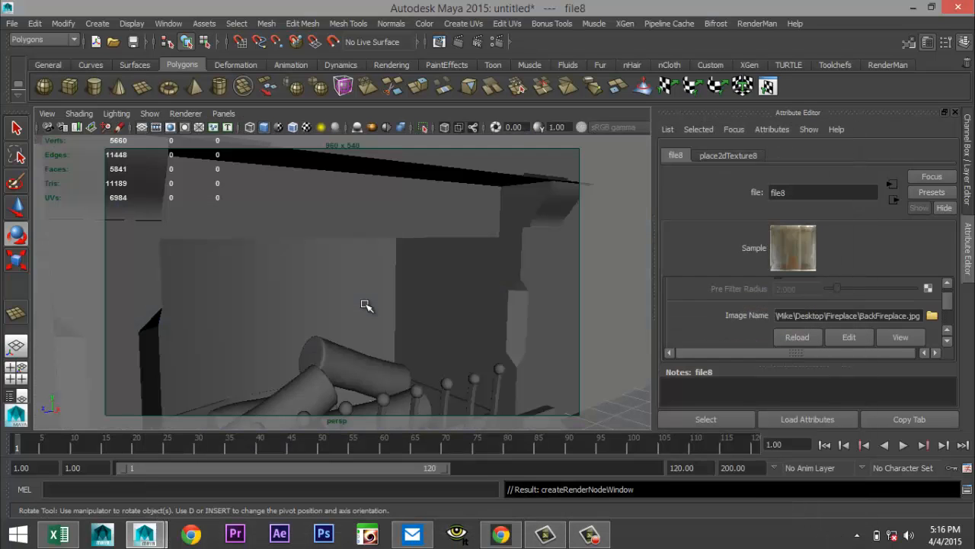
click(308, 128)
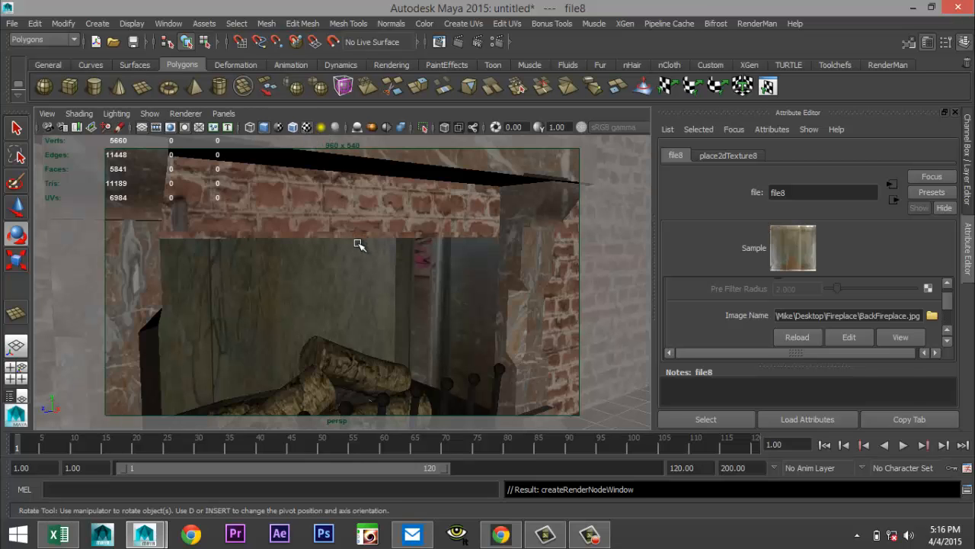
mouse_move(356, 262)
alt+mouse_down()
mouse_move(355, 231)
mouse_move(235, 233)
mouse_move(239, 263)
mouse_move(348, 250)
mouse_move(342, 268)
mouse_move(352, 257)
alt+mouse_up()
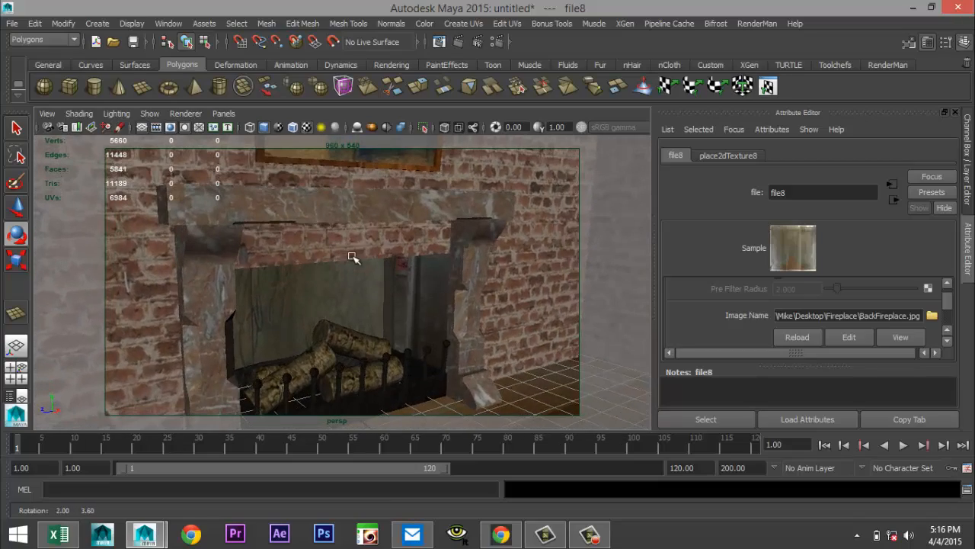
alt+drag(394, 307, 265, 311)
Restore the bookmarked perspective camera view "new".
click(237, 304)
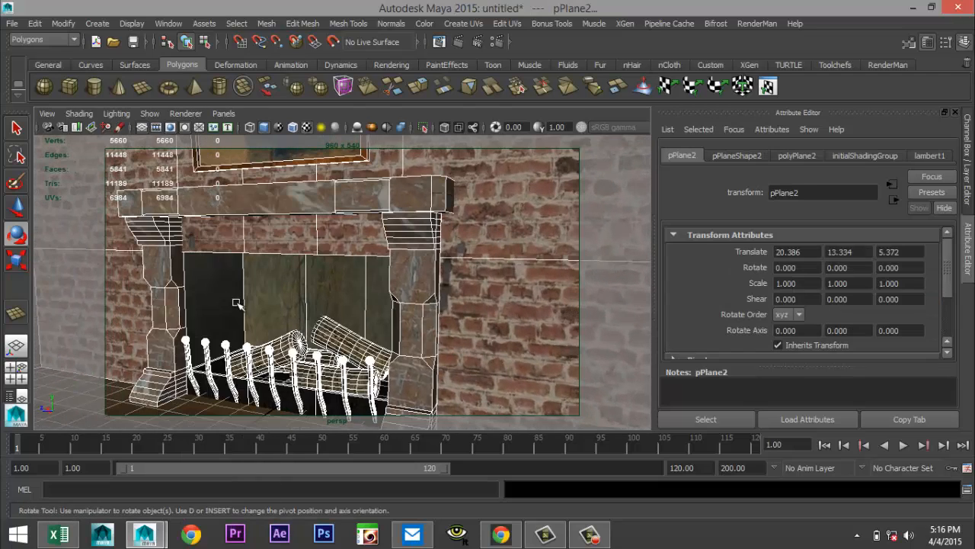
click(47, 113)
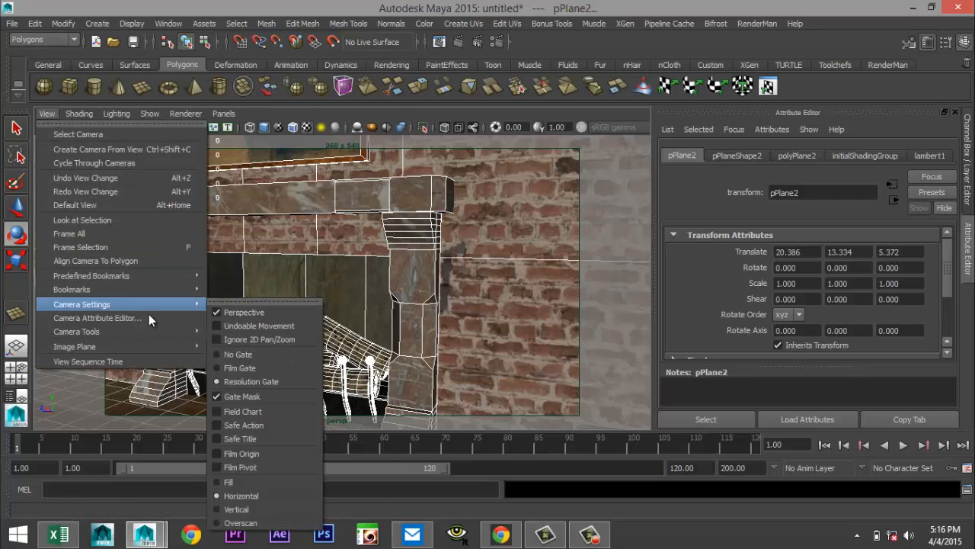
mouse_move(158, 334)
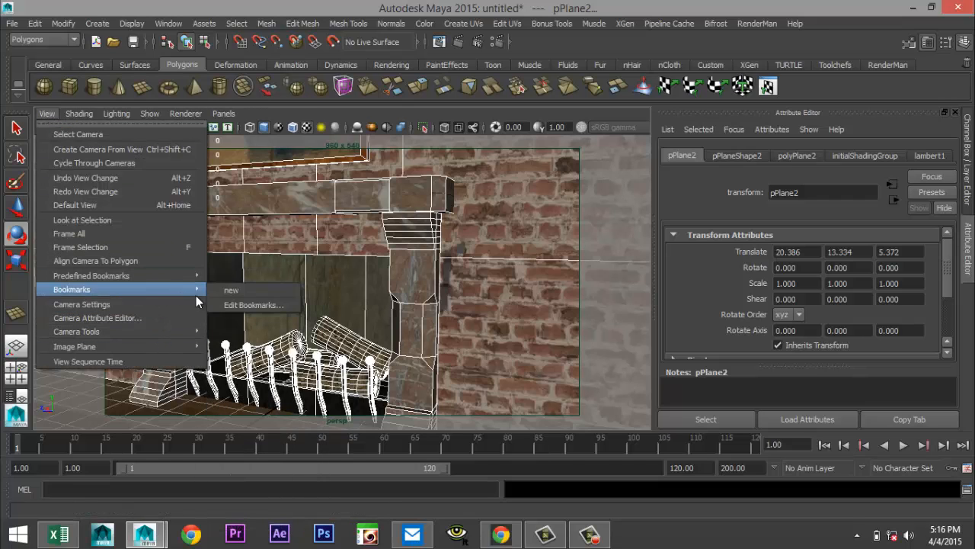
click(225, 295)
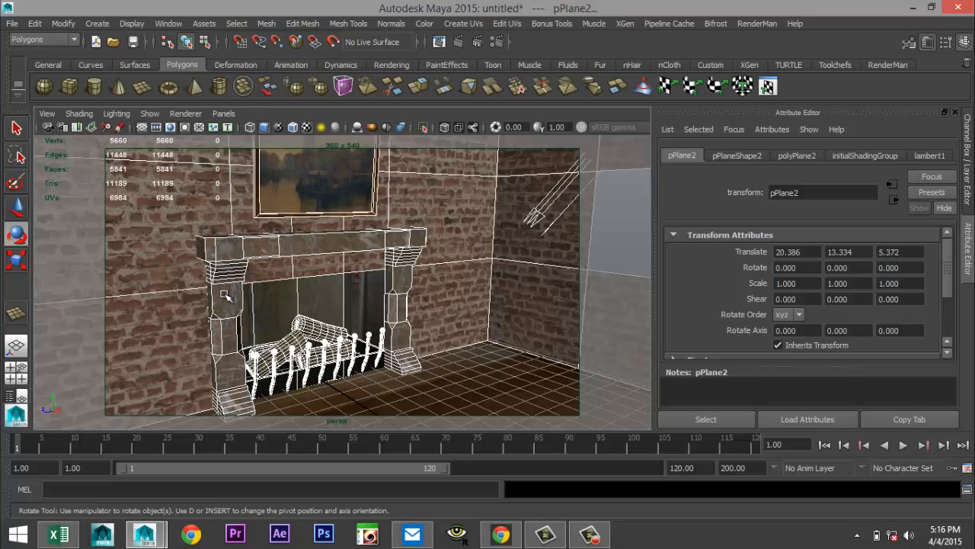
Select the brick wall mesh and frame it in the perspective view.
click(476, 363)
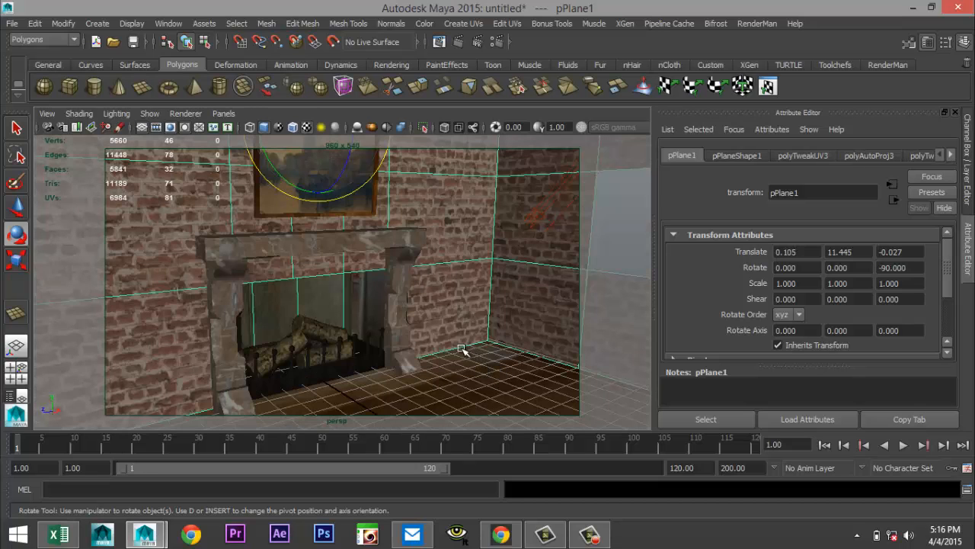
key(f)
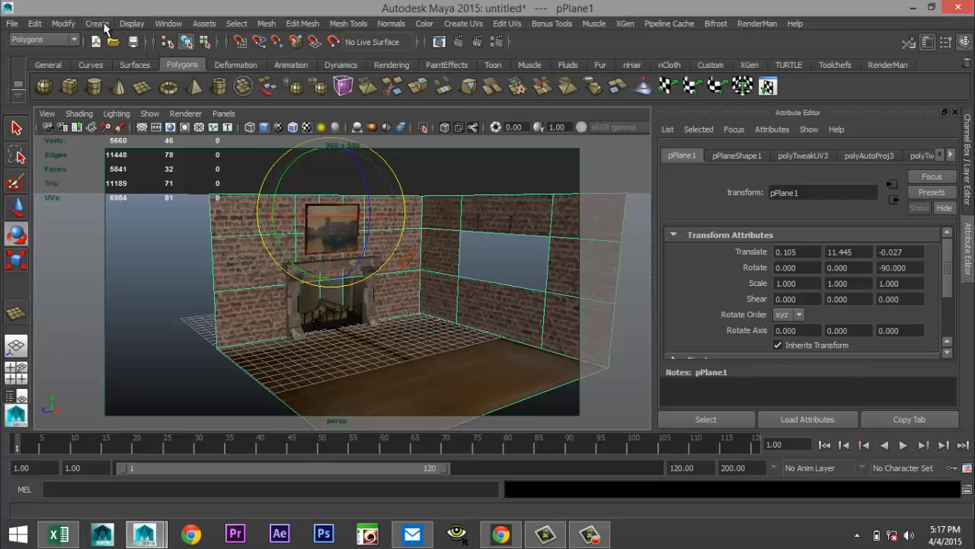
Create an area light and move it to about X 15.5, Y 7.2, in front of the fireplace wall.
click(99, 23)
mouse_move(137, 85)
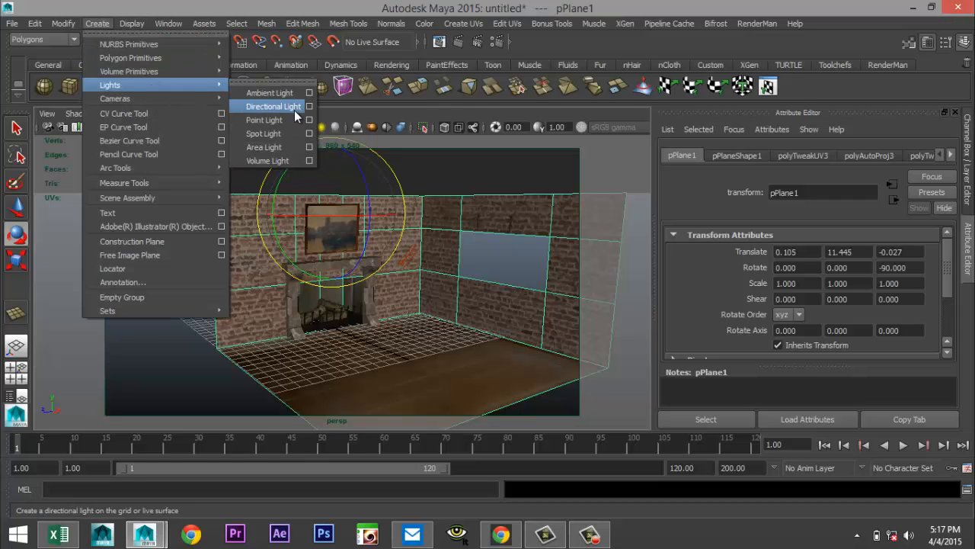
click(289, 146)
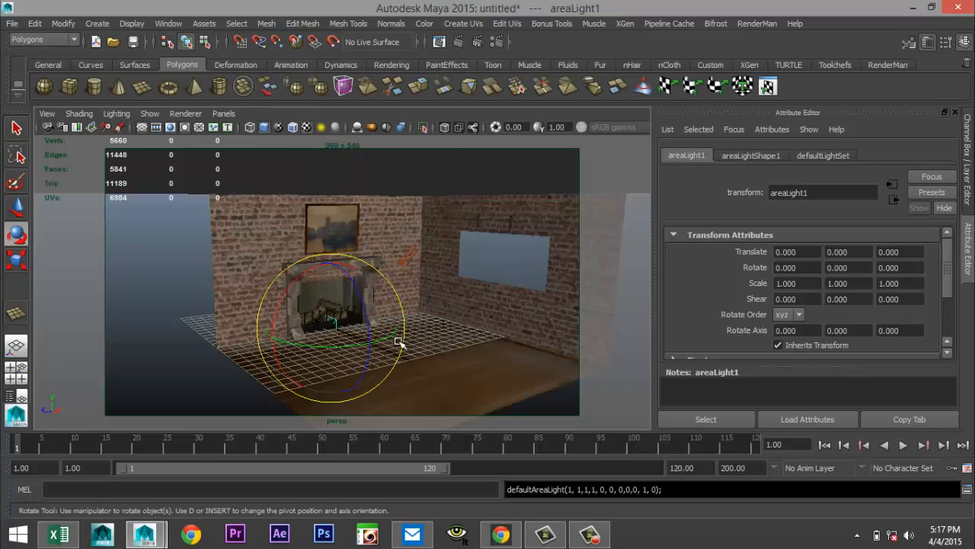
key(w)
drag(378, 351, 518, 431)
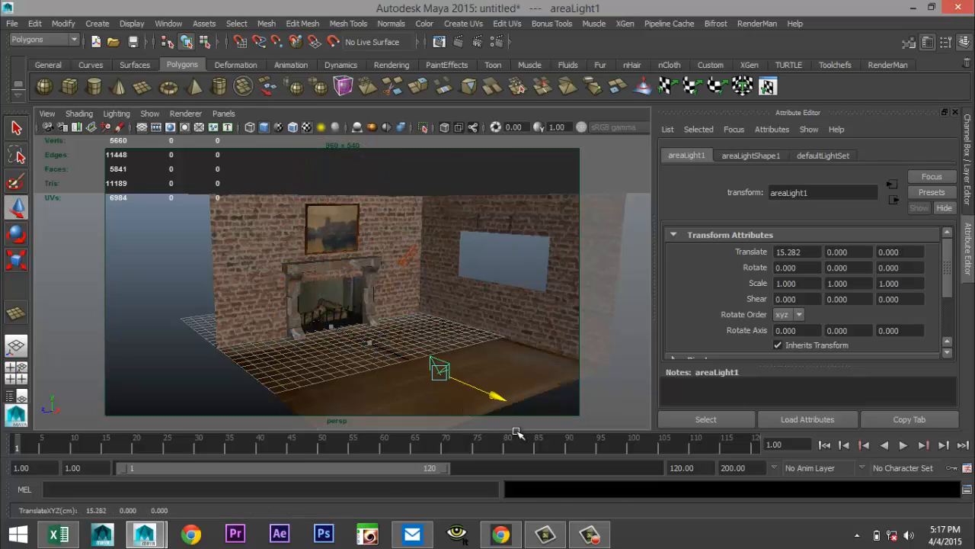
drag(445, 309, 452, 210)
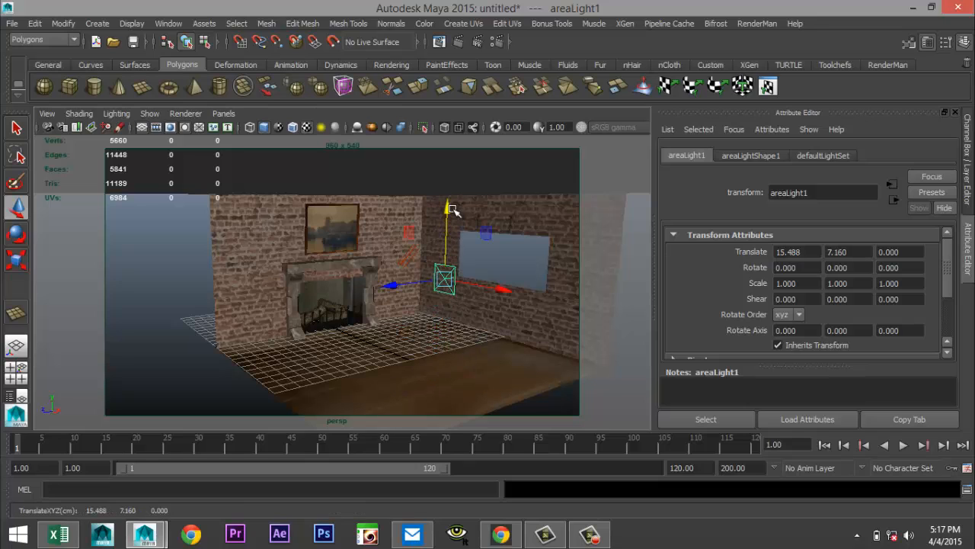
Rotate the area light to about -33, 61, 0 degrees and move it to about Y 11.6, Z 9.7.
key(e)
mouse_move(460, 289)
mouse_down()
mouse_move(446, 279)
mouse_move(491, 295)
mouse_move(464, 300)
mouse_move(464, 272)
mouse_up()
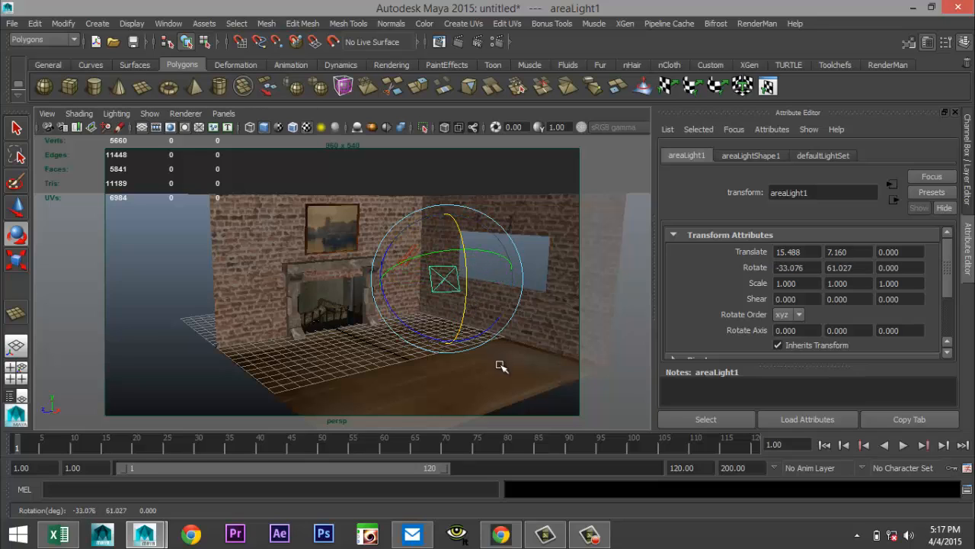
key(w)
drag(404, 290, 251, 313)
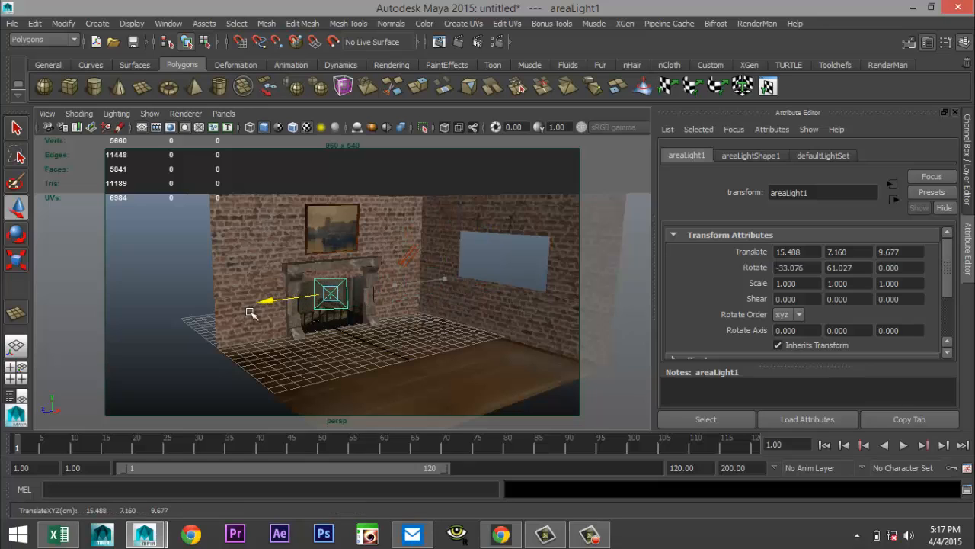
drag(330, 229, 328, 150)
Set the area light's intensity to 0.65 and give it a pale yellow color.
click(751, 154)
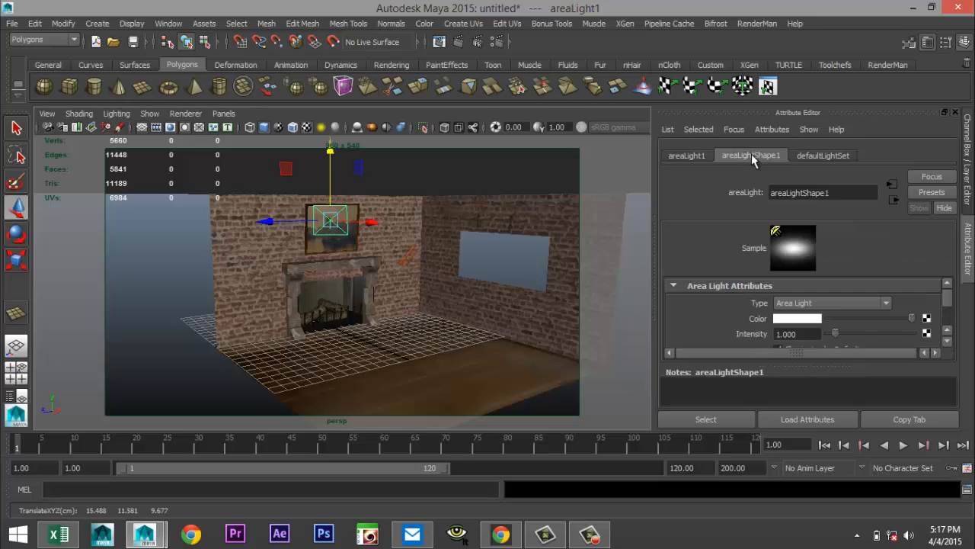
double_click(794, 335)
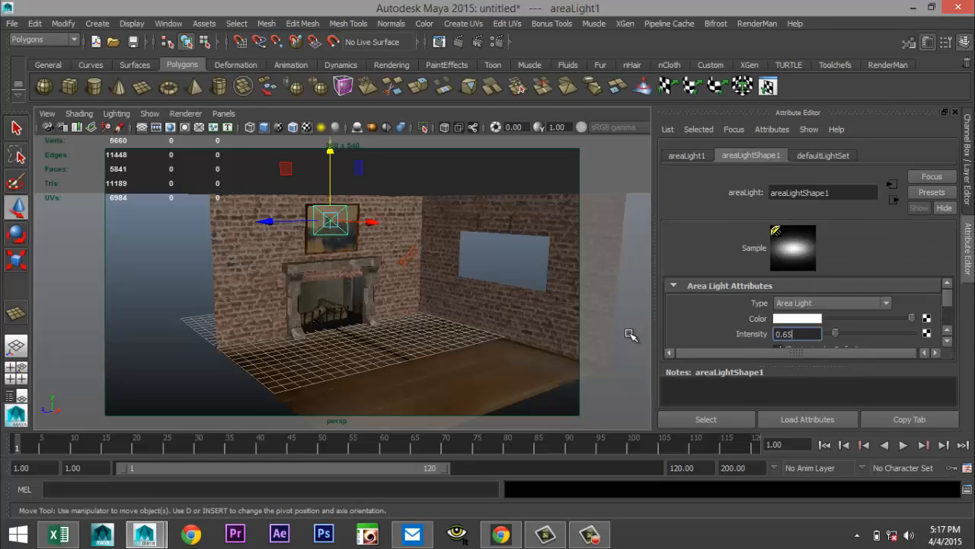
key(Return)
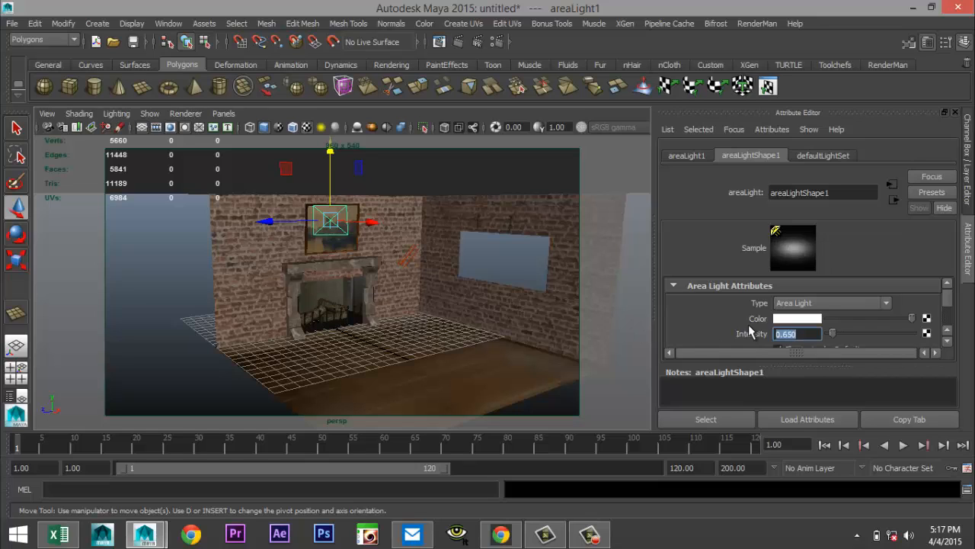
click(799, 316)
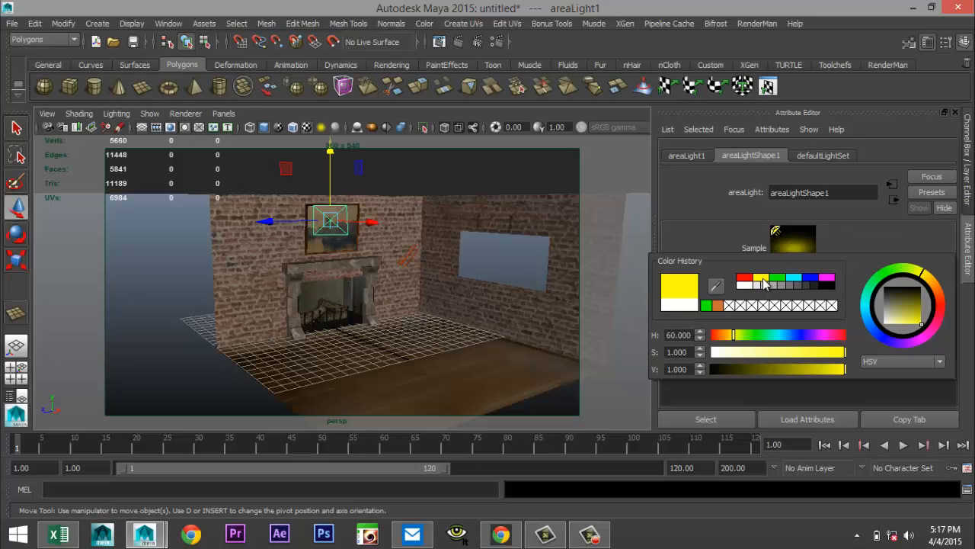
drag(844, 352, 809, 352)
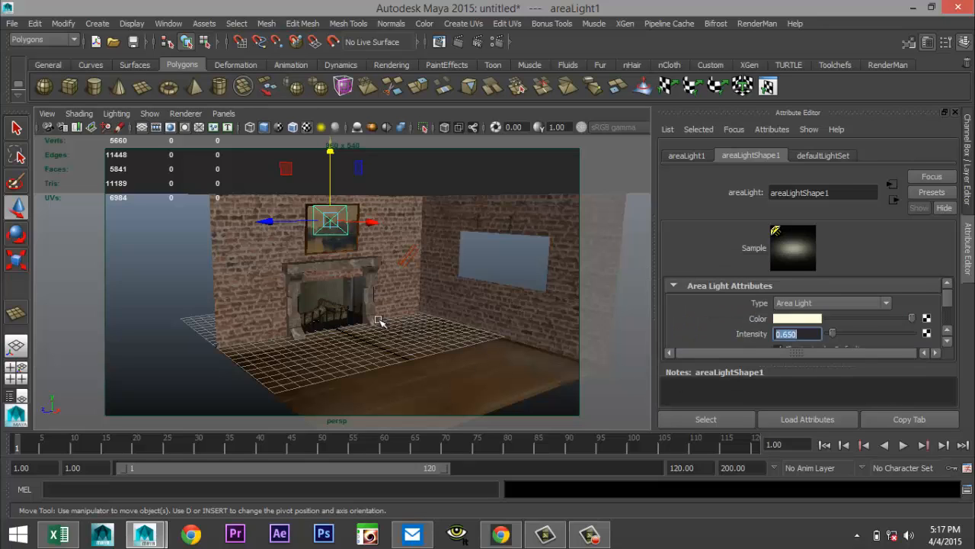
Restore the bookmarked close-up perspective view of the fireplace.
click(47, 113)
mouse_move(156, 291)
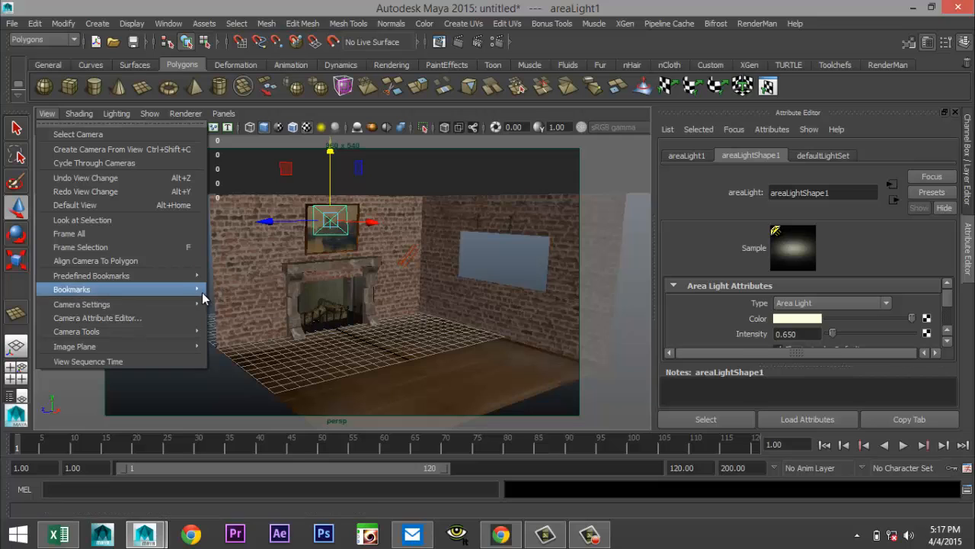
click(228, 290)
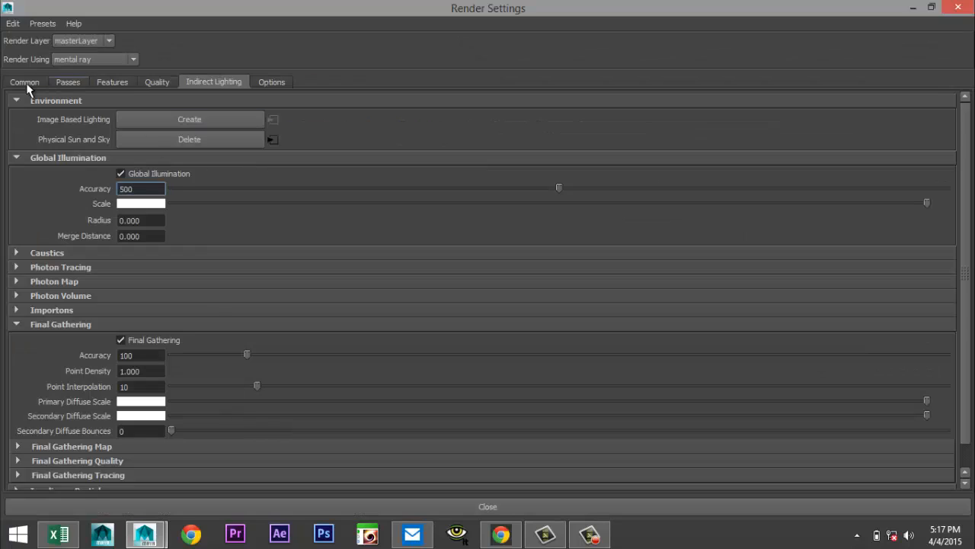
Set the render image size to the HD 1080 preset and render the fireplace view with mental ray.
click(23, 82)
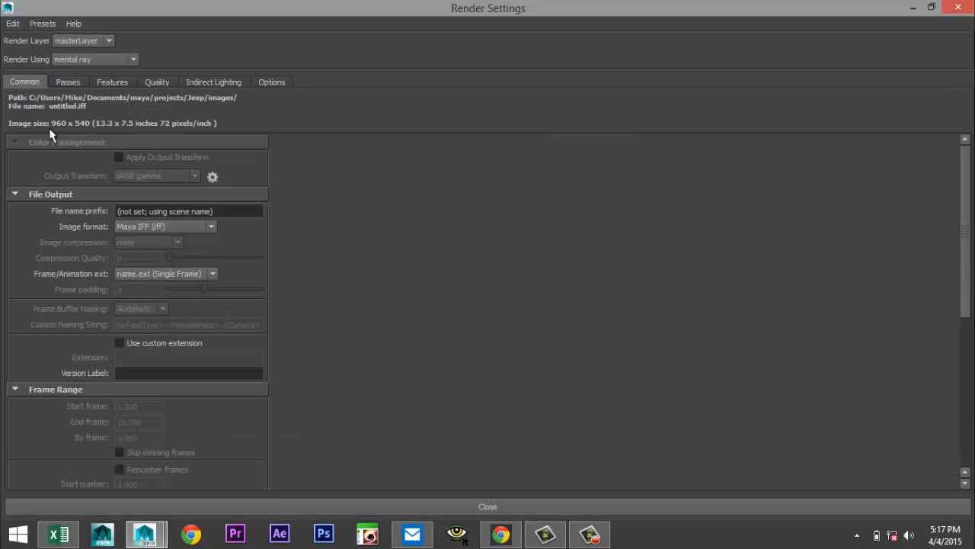
scroll(275, 358, down, 3)
scroll(267, 354, down, 3)
click(212, 336)
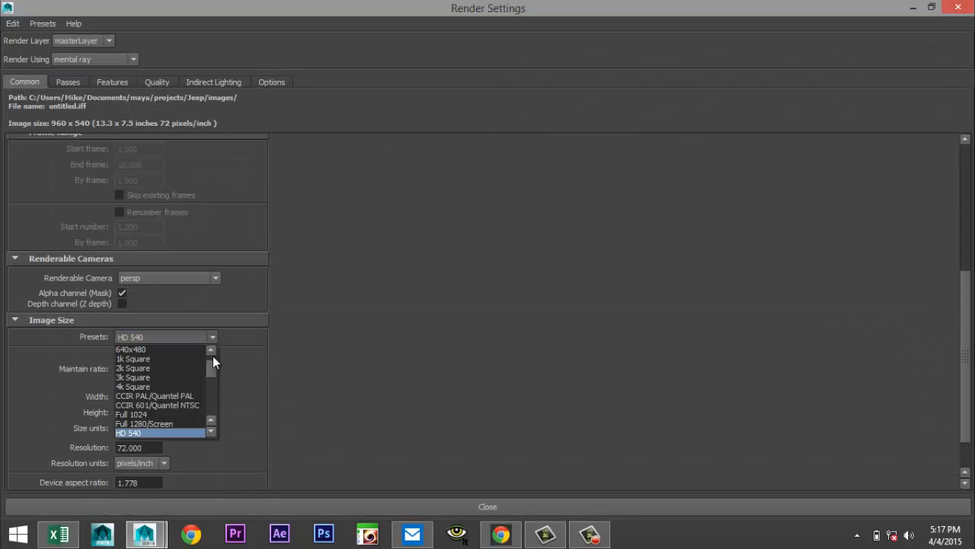
click(211, 431)
click(211, 431)
click(195, 431)
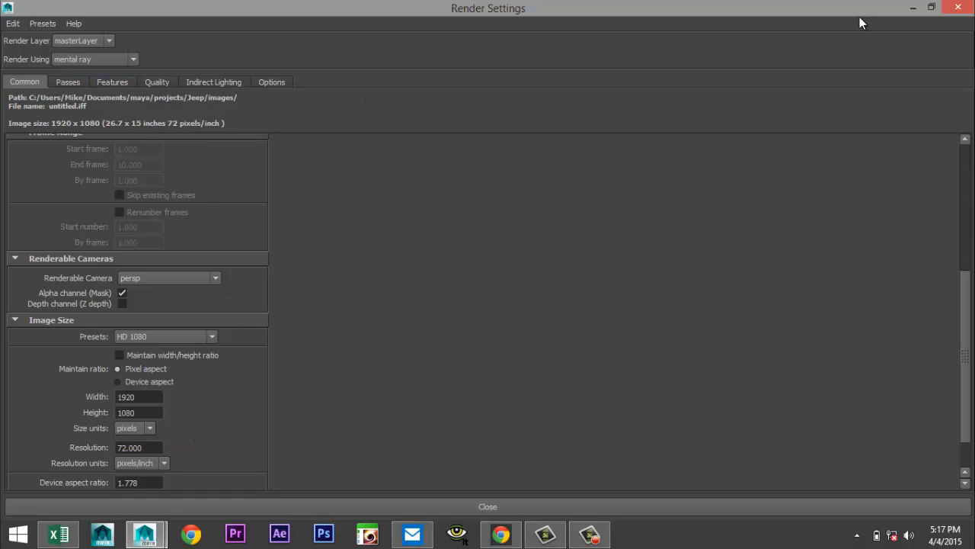
click(912, 8)
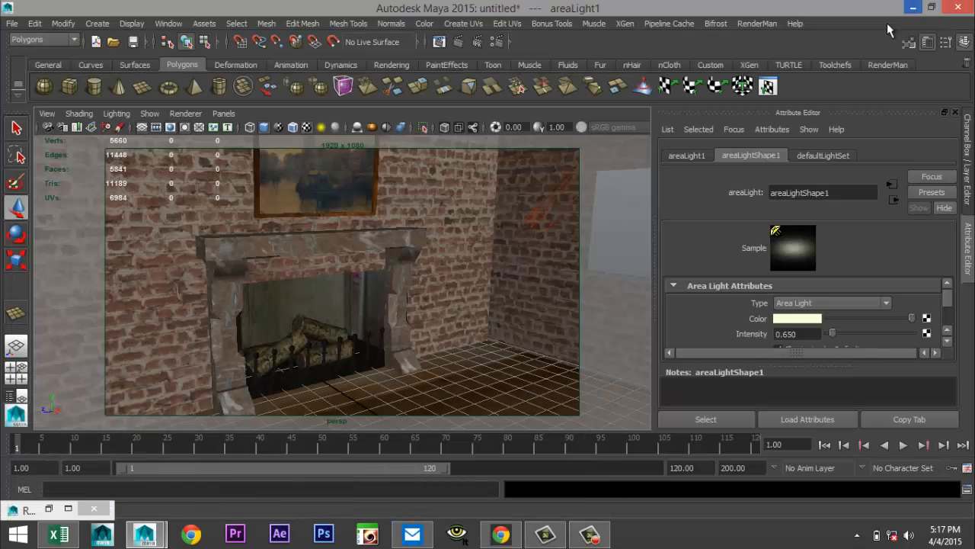
click(458, 42)
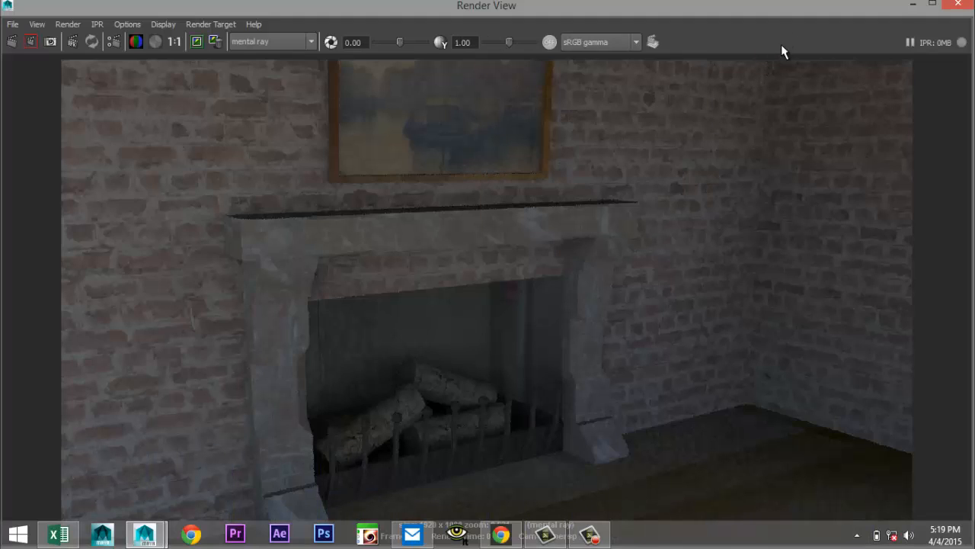
click(912, 6)
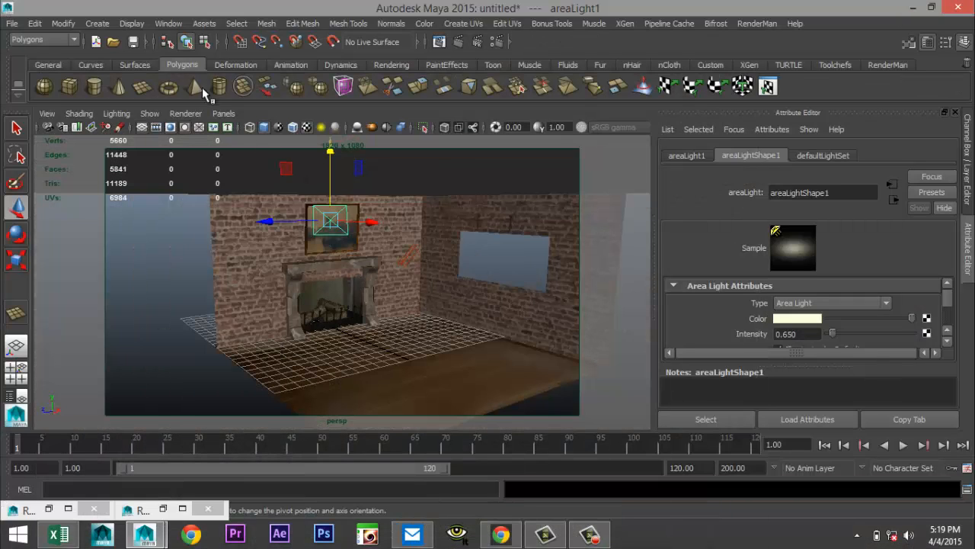
Create a point light, display scene lighting in the viewport, and place the light high in the room, away from the fireplace wall.
click(98, 24)
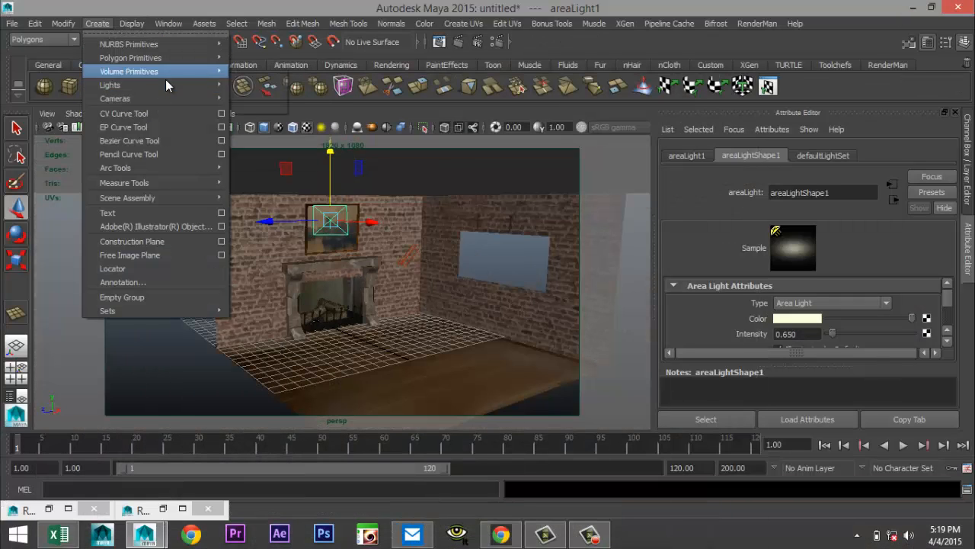
mouse_move(195, 86)
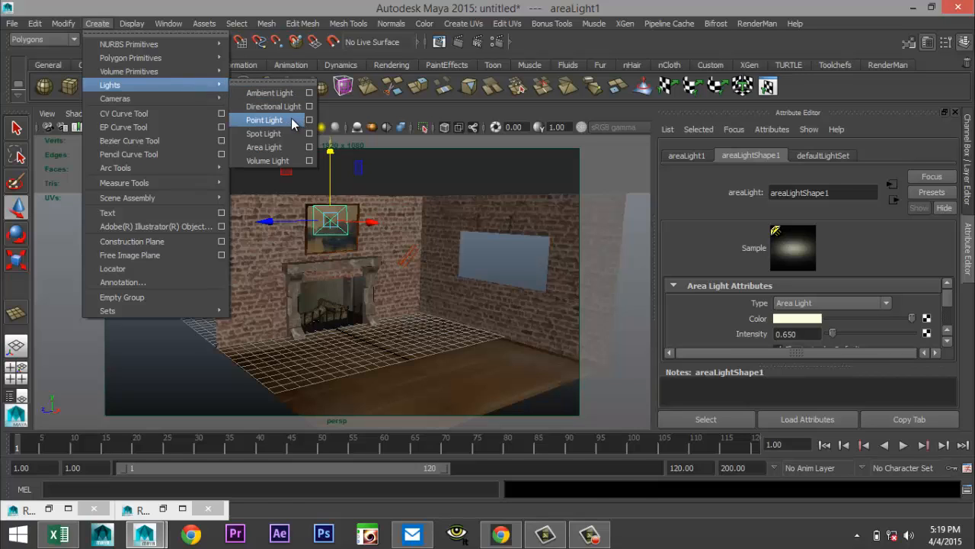
click(263, 119)
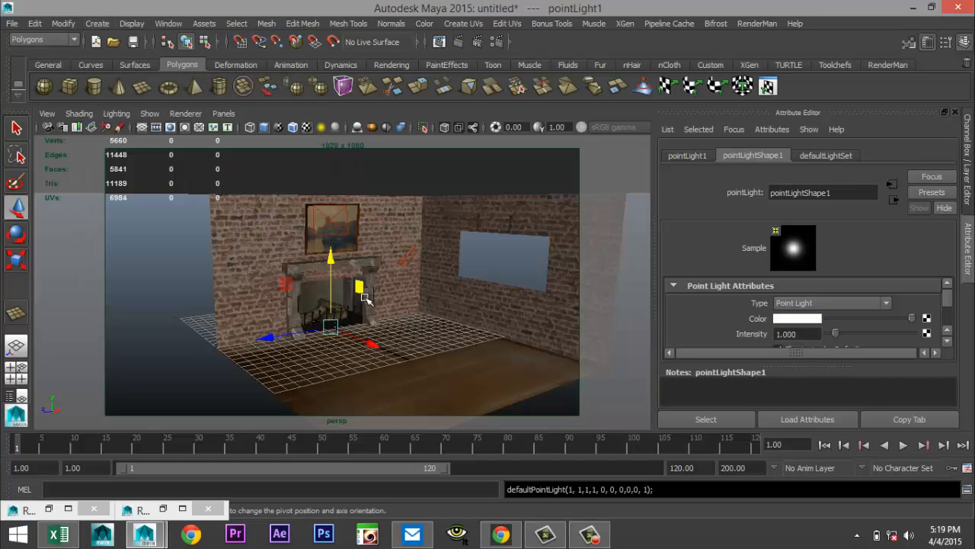
key(7)
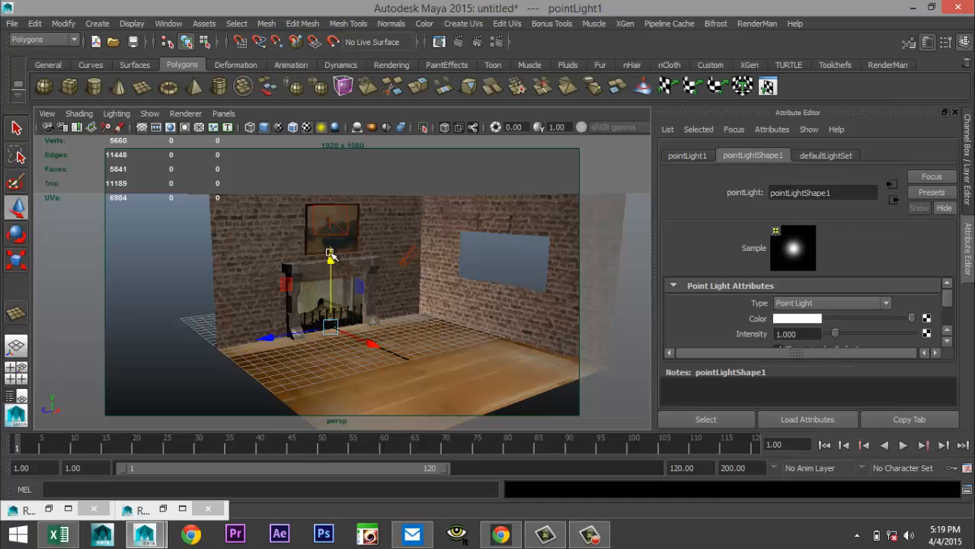
mouse_move(330, 256)
mouse_down()
mouse_move(334, 128)
mouse_move(343, 145)
mouse_up()
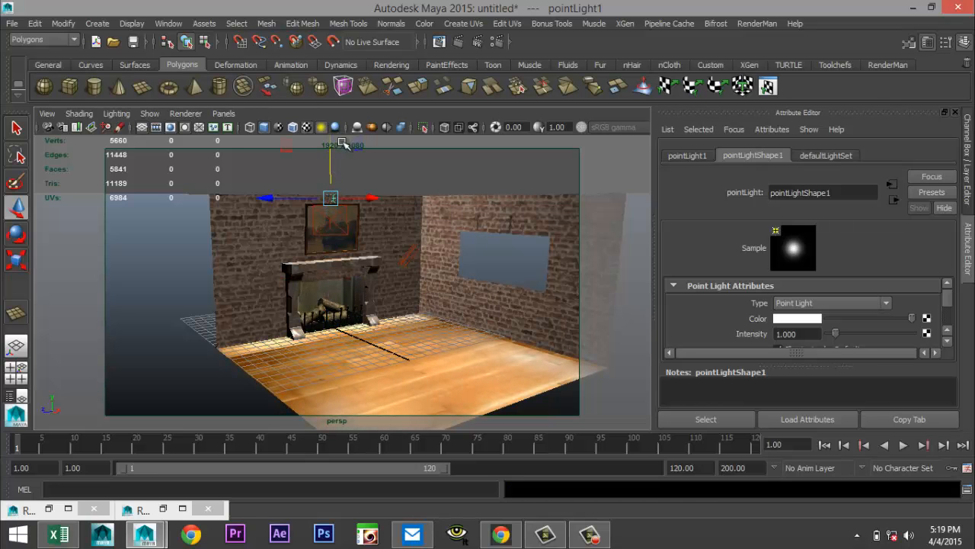
mouse_move(383, 203)
mouse_down()
mouse_move(532, 254)
mouse_move(518, 259)
mouse_up()
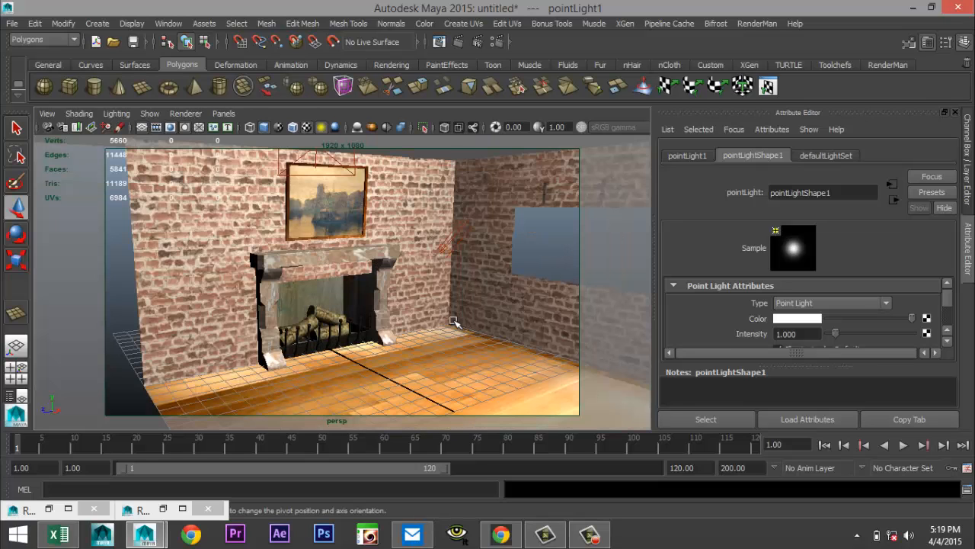
Draw a long, thin polygon cube as a trim bar on the floor in front of the fireplace.
click(69, 86)
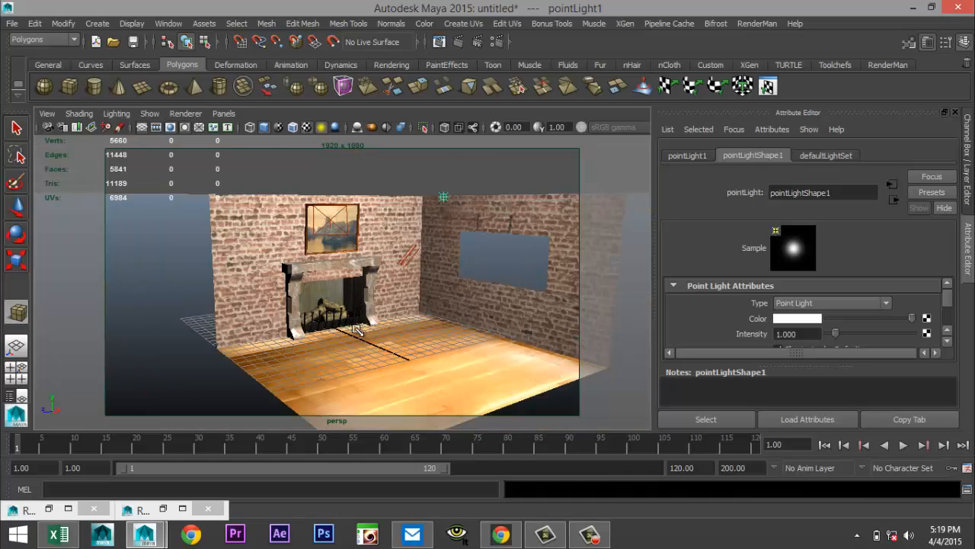
alt+drag(357, 329, 333, 336)
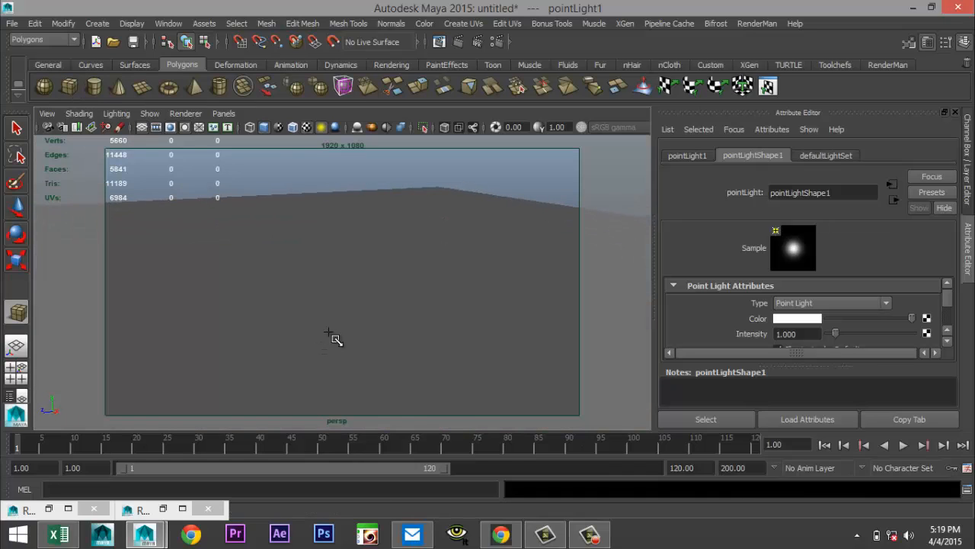
alt+right_drag(333, 336, 347, 342)
alt+middle_drag(347, 326, 387, 226)
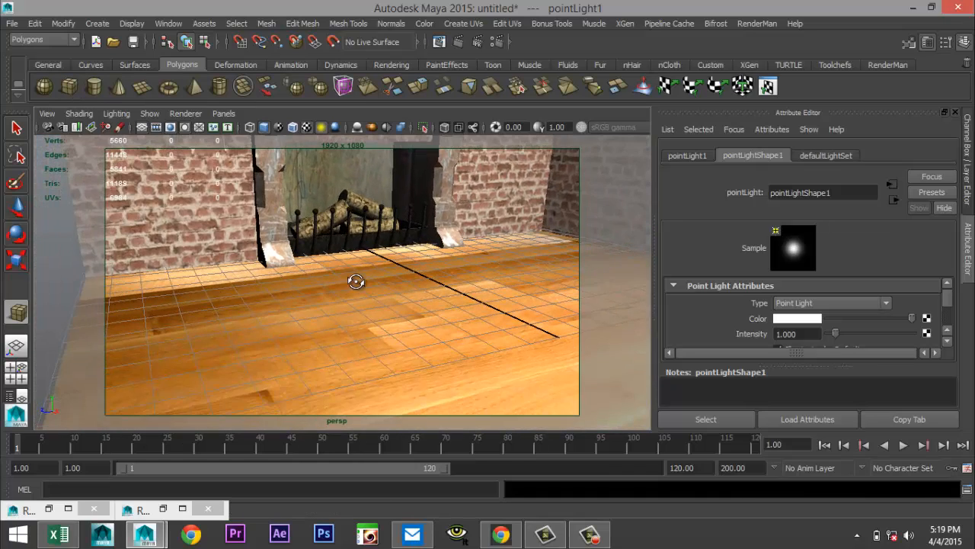
alt+drag(357, 283, 358, 299)
drag(236, 359, 542, 354)
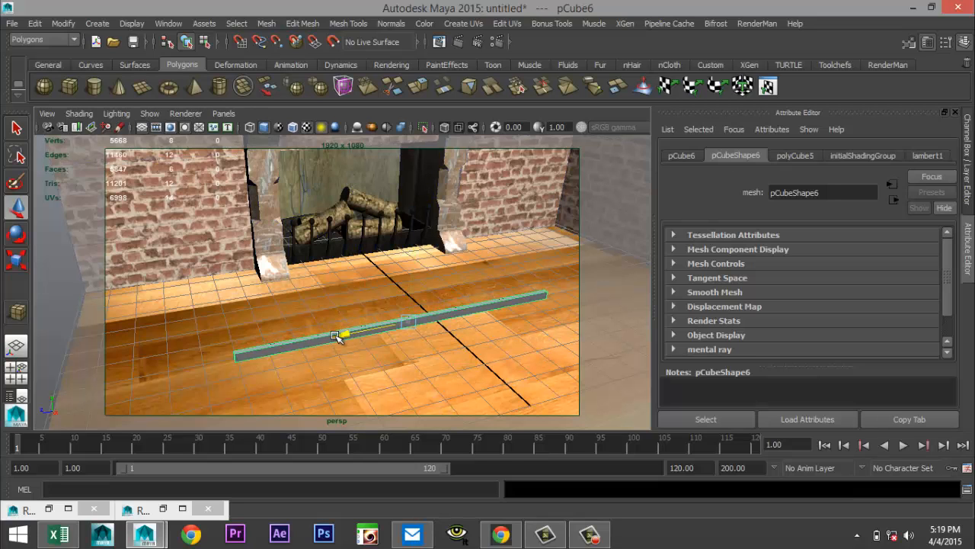
Move the trim bar beside the fireplace and back to the base of the brick wall, checking its alignment in wireframe and shaded display.
drag(342, 333, 3, 355)
key(f)
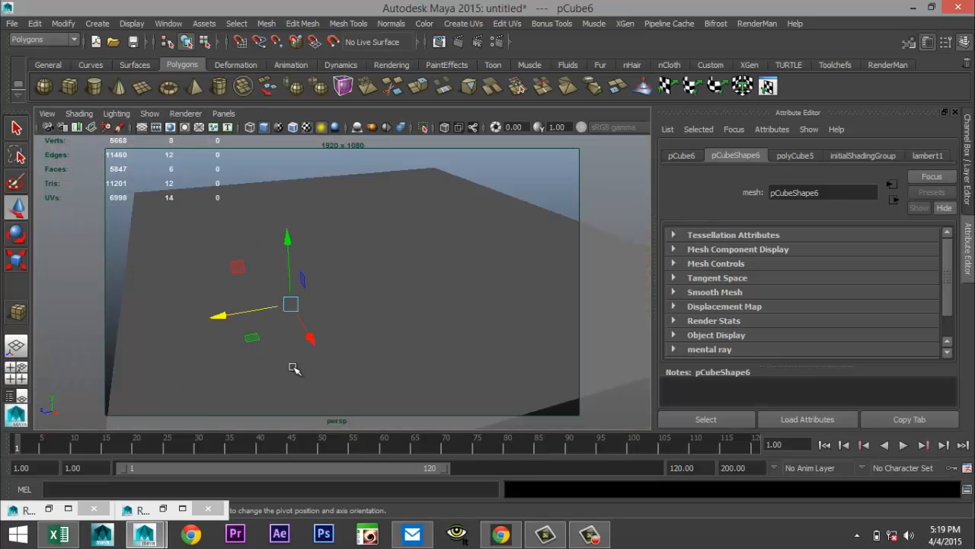
drag(314, 341, 294, 315)
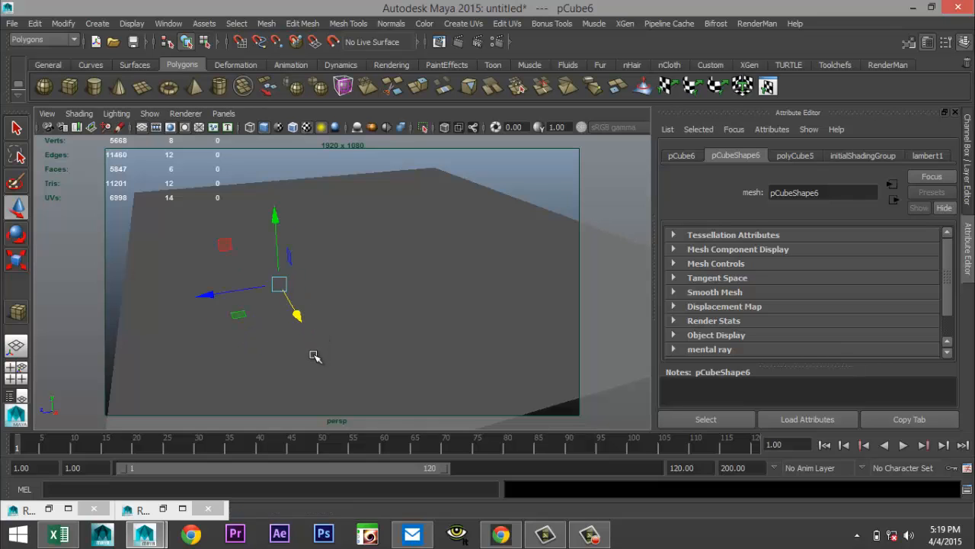
key(4)
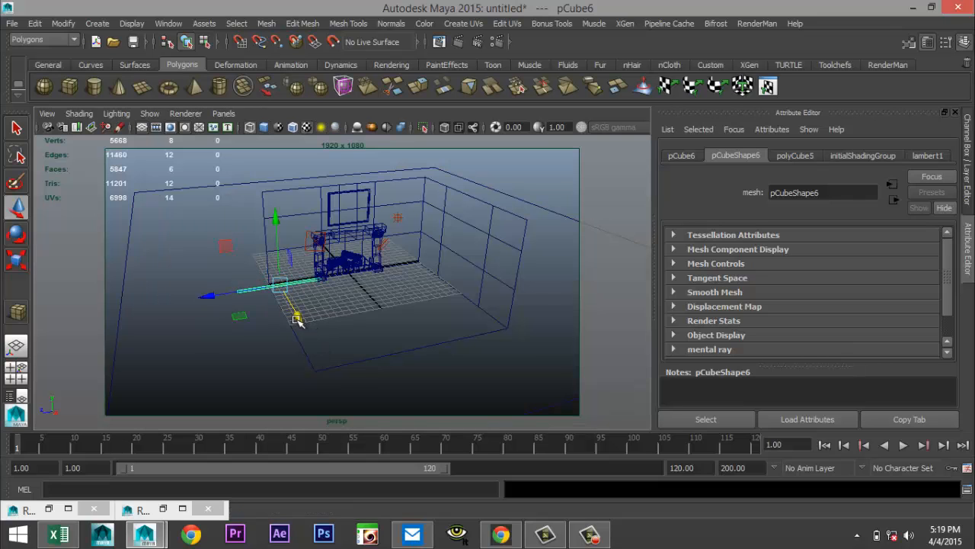
key(f)
alt+drag(266, 348, 385, 340)
drag(410, 290, 371, 294)
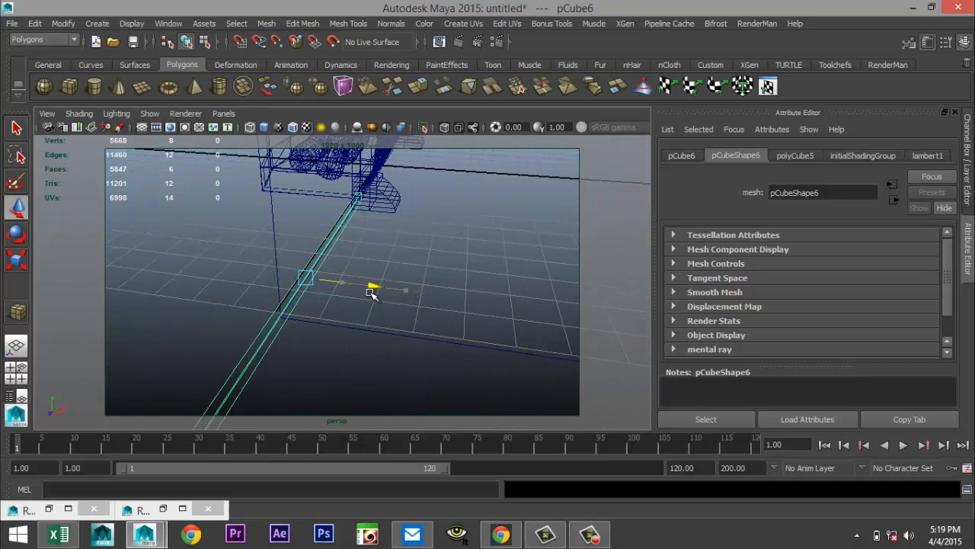
click(17, 373)
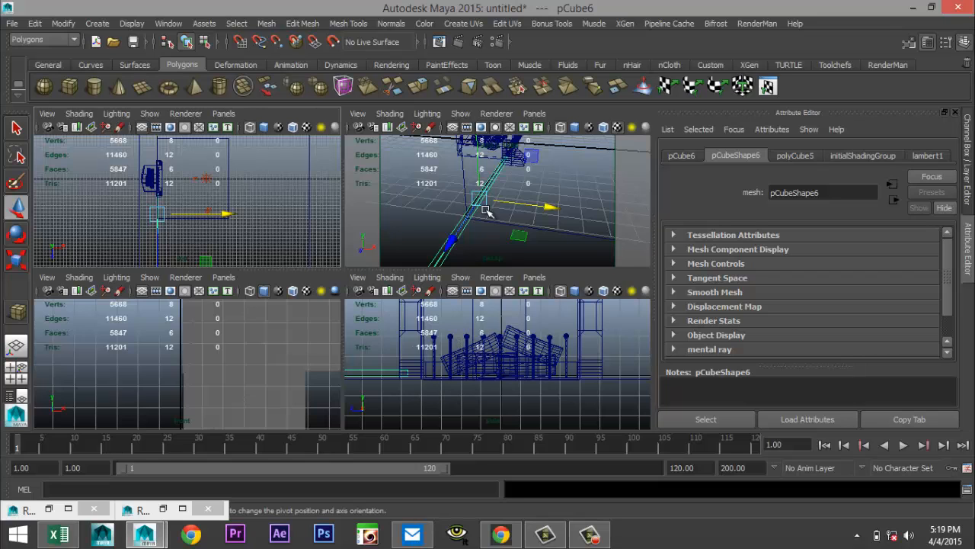
key(space)
key(5)
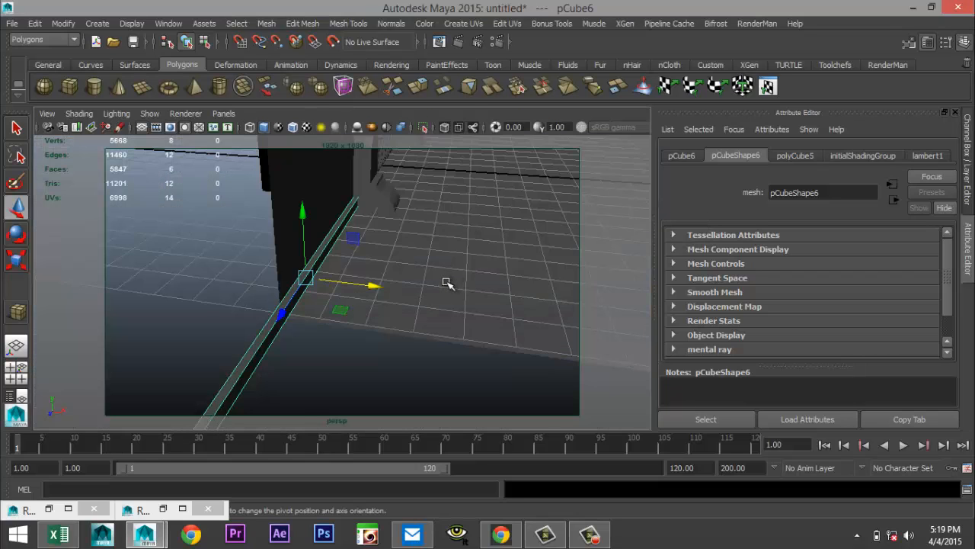
Move the vertices at the trim bar's outer end so the bar fits the brick wall between the room corner and fireplace.
scroll(444, 283, up, 3)
alt+drag(323, 318, 292, 347)
right_drag(219, 291, 218, 224)
drag(196, 266, 256, 339)
drag(166, 294, 260, 302)
scroll(403, 358, down, 2)
scroll(294, 374, up, 6)
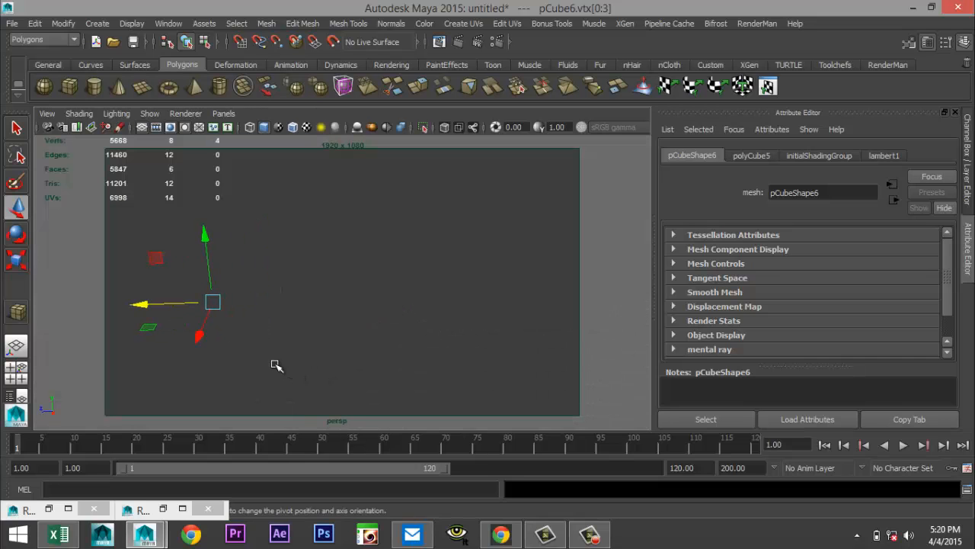
scroll(275, 366, down, 5)
Duplicate the whole trim bar and move the copy along the brick wall to the window side of the fireplace.
right_drag(276, 301, 316, 192)
click(270, 307)
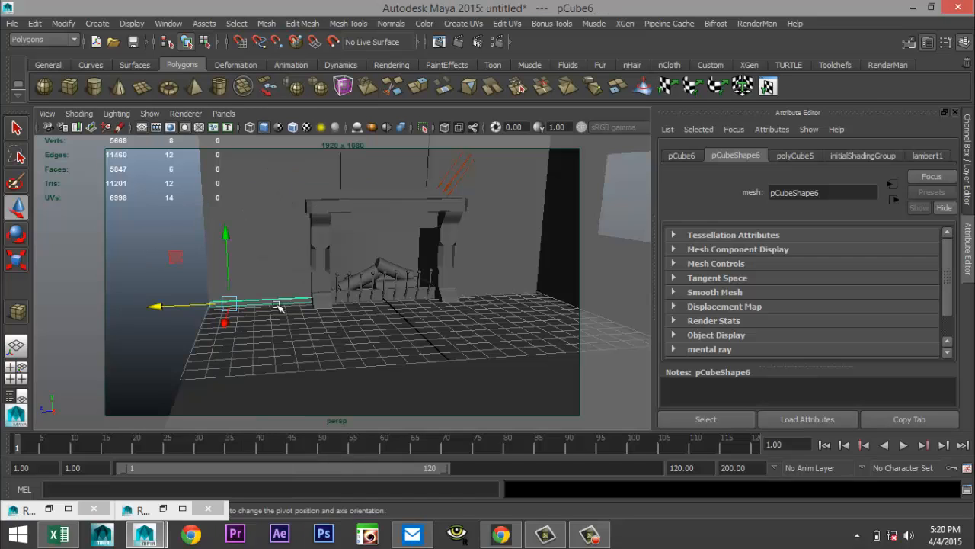
key(ctrl+d)
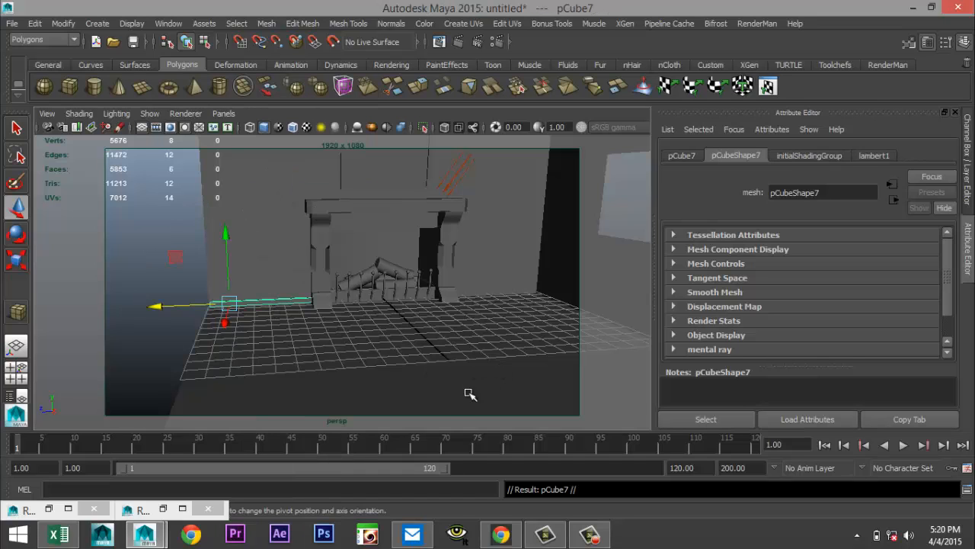
drag(154, 305, 409, 334)
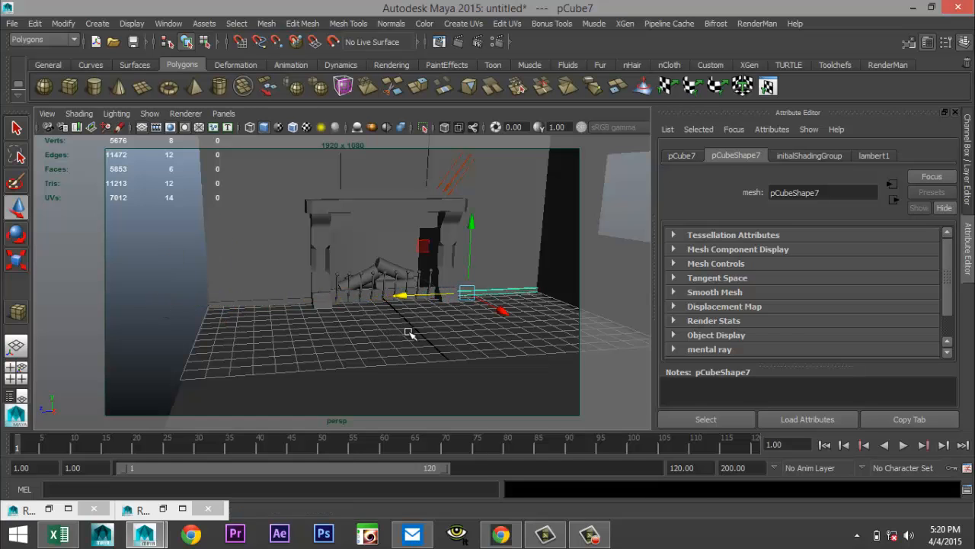
alt+drag(434, 371, 412, 381)
alt+middle_drag(412, 381, 277, 372)
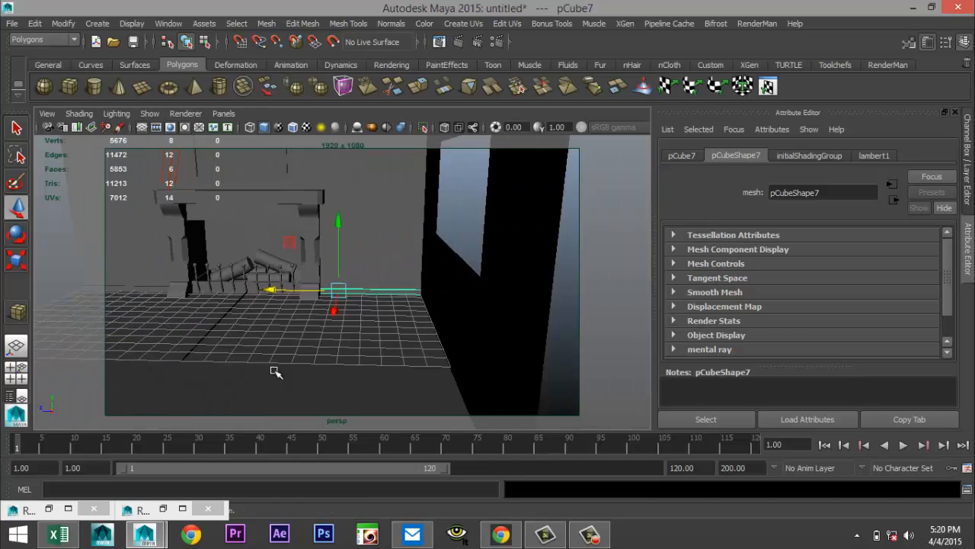
alt+right_drag(277, 373, 326, 359)
alt+drag(326, 360, 317, 343)
drag(276, 309, 272, 309)
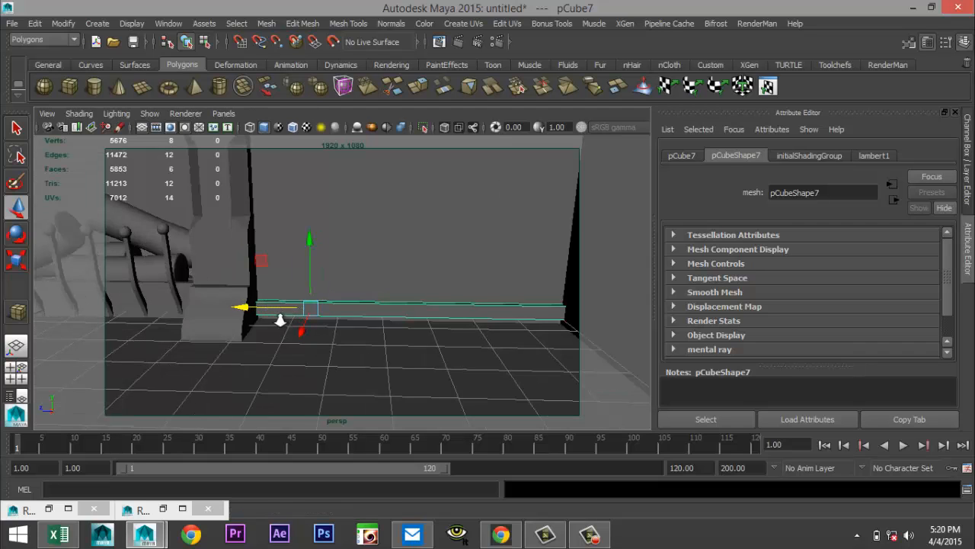
Duplicate the second trim bar, move the copy away from the fireplace wall, and set its Y rotation to 90.
key(f)
alt+drag(213, 355, 305, 358)
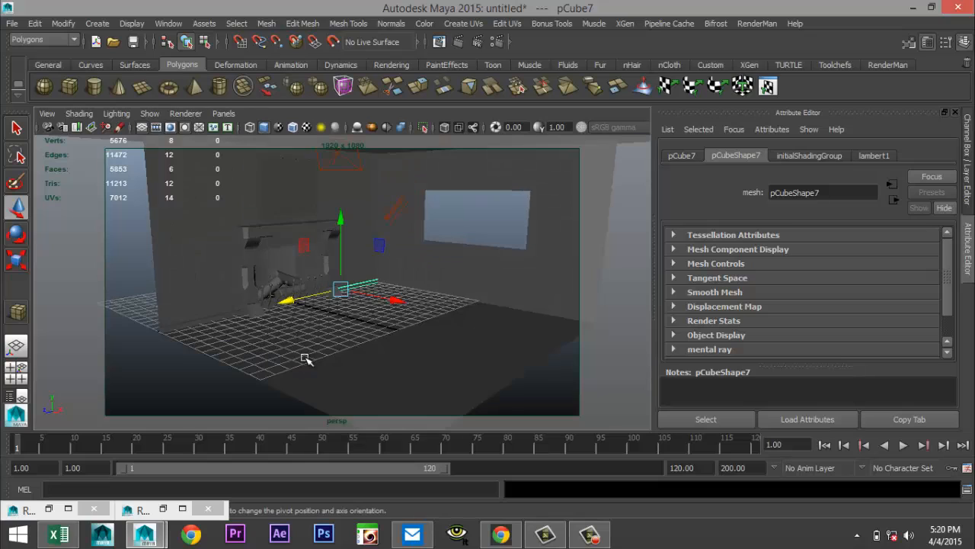
key(ctrl+d)
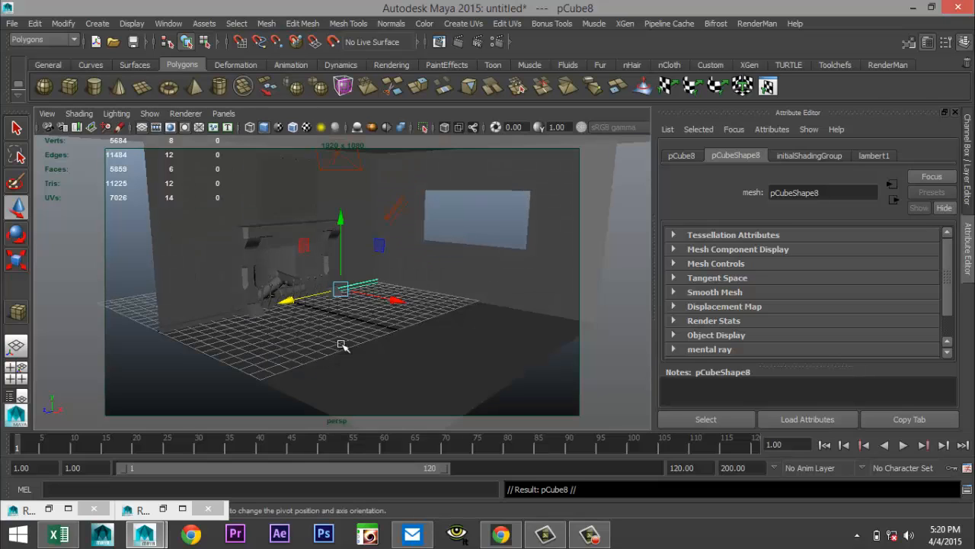
drag(396, 300, 480, 361)
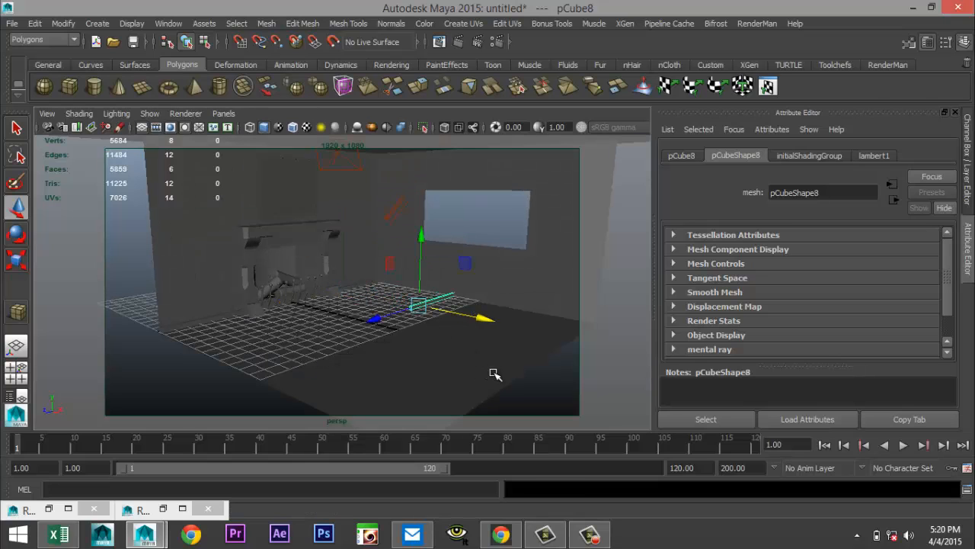
key(e)
drag(420, 331, 496, 328)
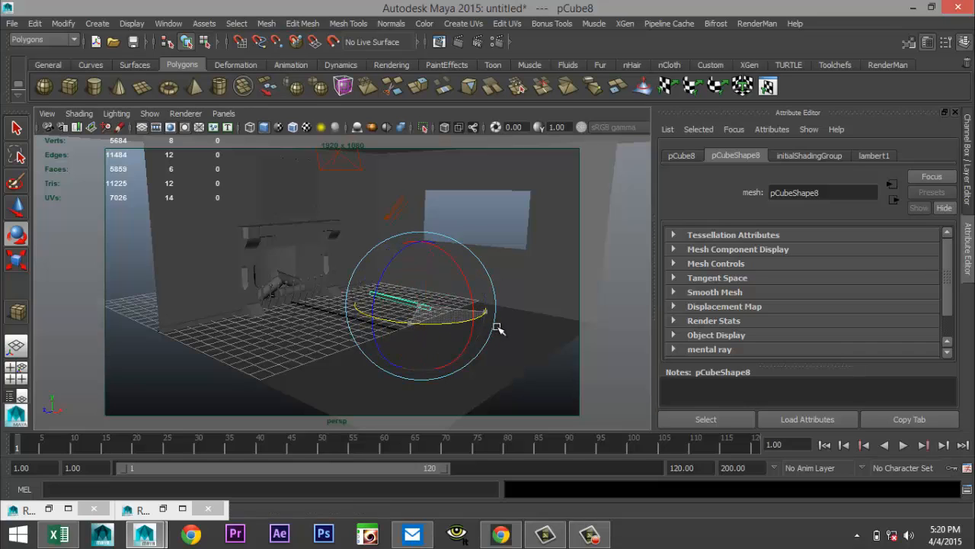
click(682, 156)
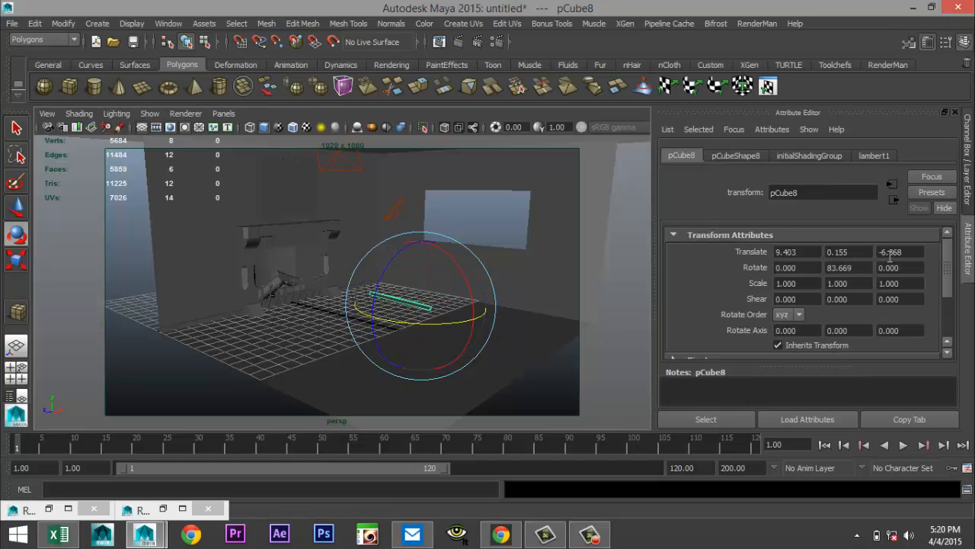
click(865, 270)
text(9)
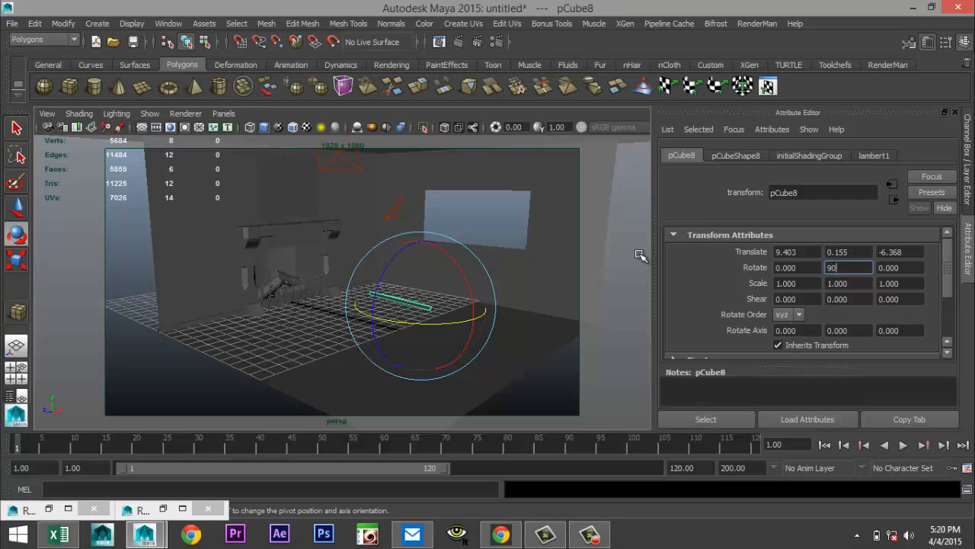
text(0)
key(Return)
click(422, 368)
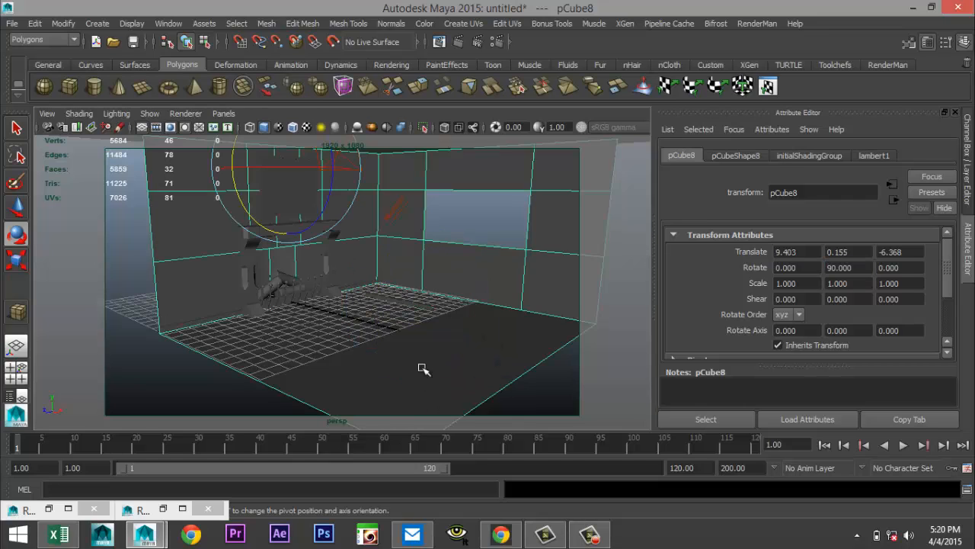
Move the rotated trim bar back against the base of the window wall.
click(403, 303)
key(w)
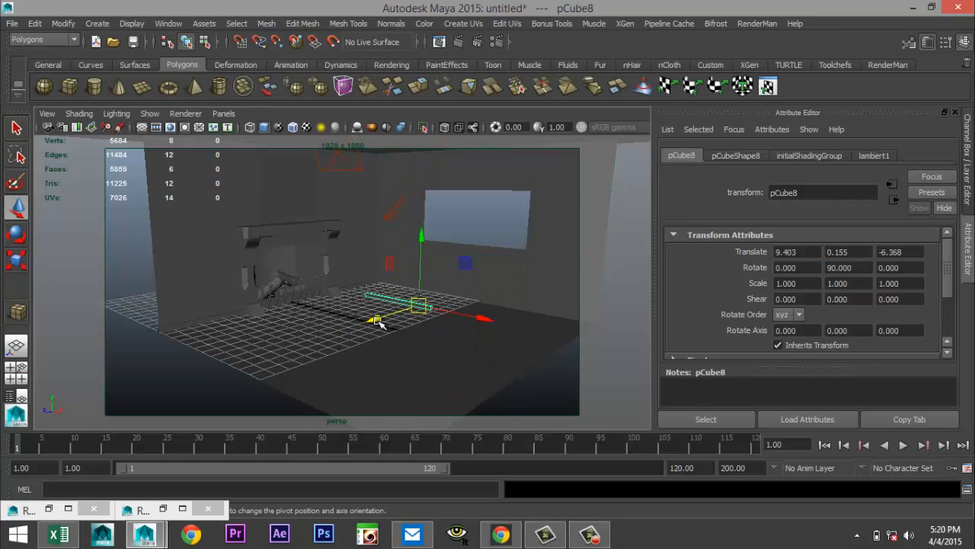
drag(377, 320, 412, 308)
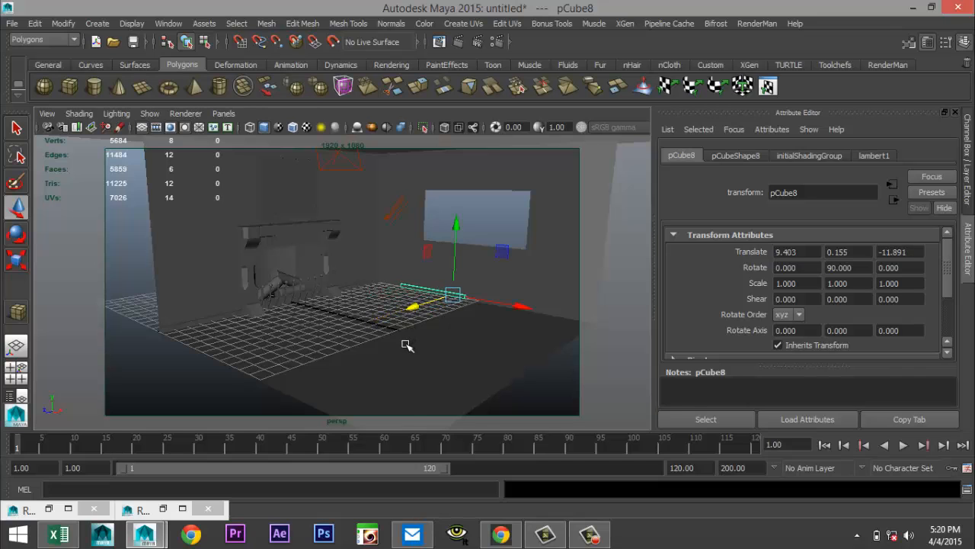
Stretch the window-wall trim by moving its end vertices, one end into the room corner and the other farther along the wall.
key(f)
scroll(384, 376, down, 3)
alt+drag(312, 360, 336, 313)
right_drag(323, 298, 272, 206)
drag(313, 287, 354, 355)
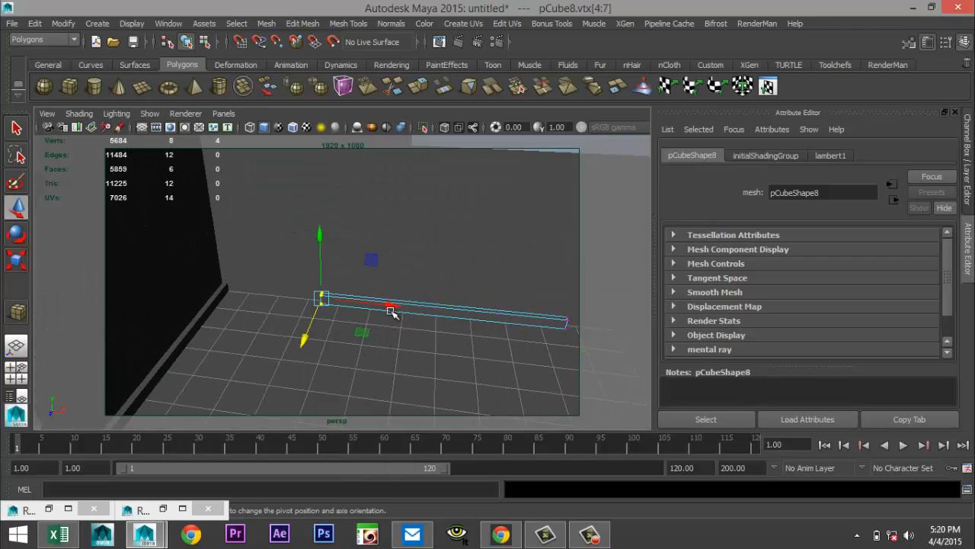
drag(391, 306, 350, 329)
drag(371, 297, 400, 357)
drag(446, 320, 621, 350)
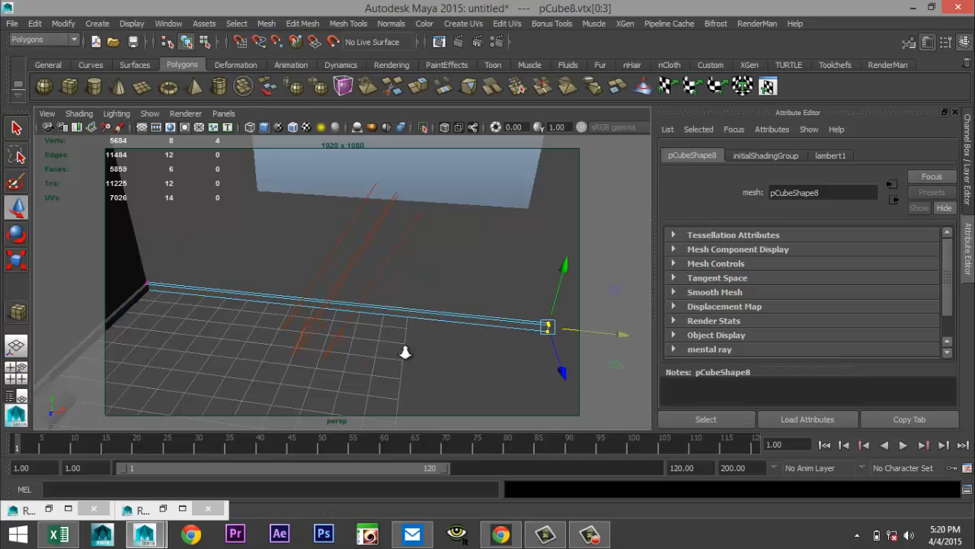
Select all three trim bars as objects and assign them a new Lambert material.
alt+drag(404, 348, 308, 349)
alt+middle_drag(308, 349, 446, 370)
scroll(446, 370, up, 5)
right_drag(242, 194, 282, 201)
click(239, 381)
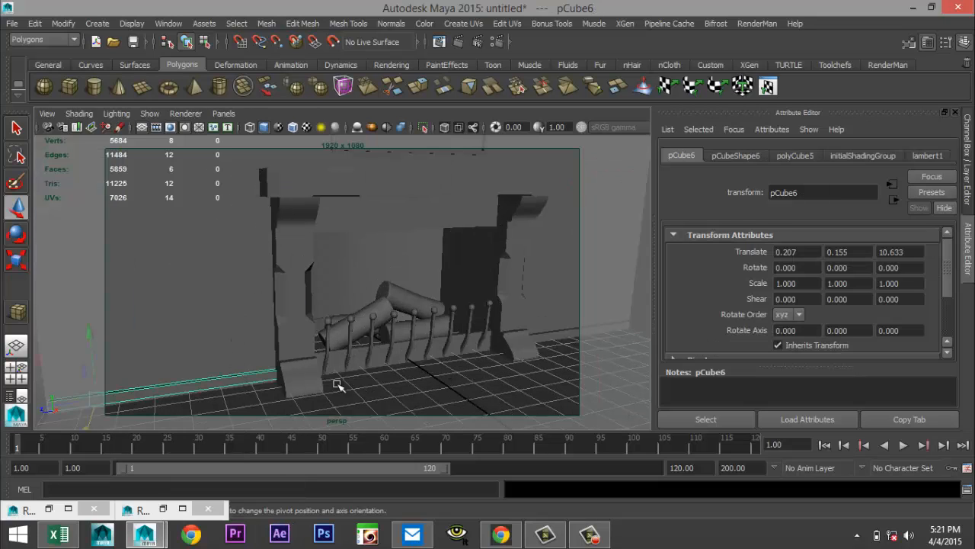
shift+click(553, 338)
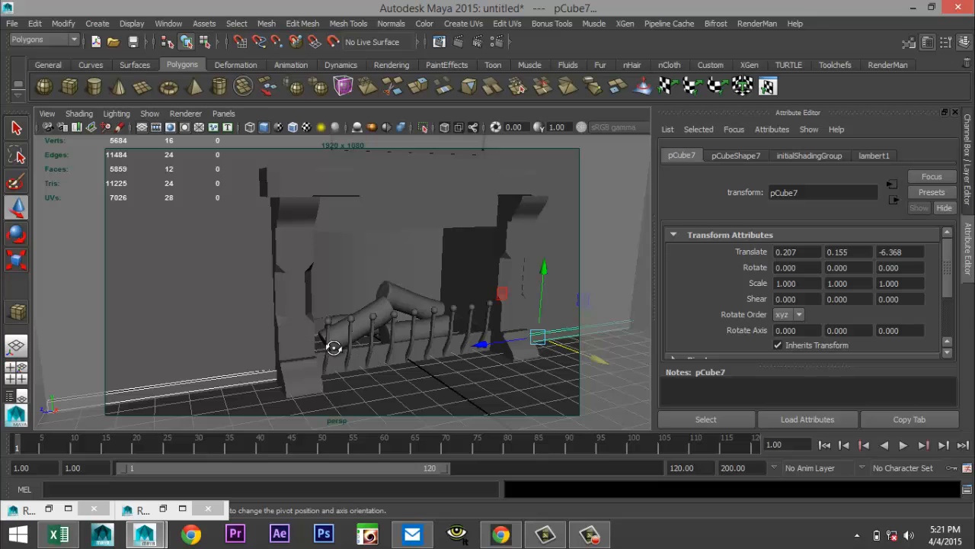
alt+drag(333, 348, 439, 340)
shift+click(488, 272)
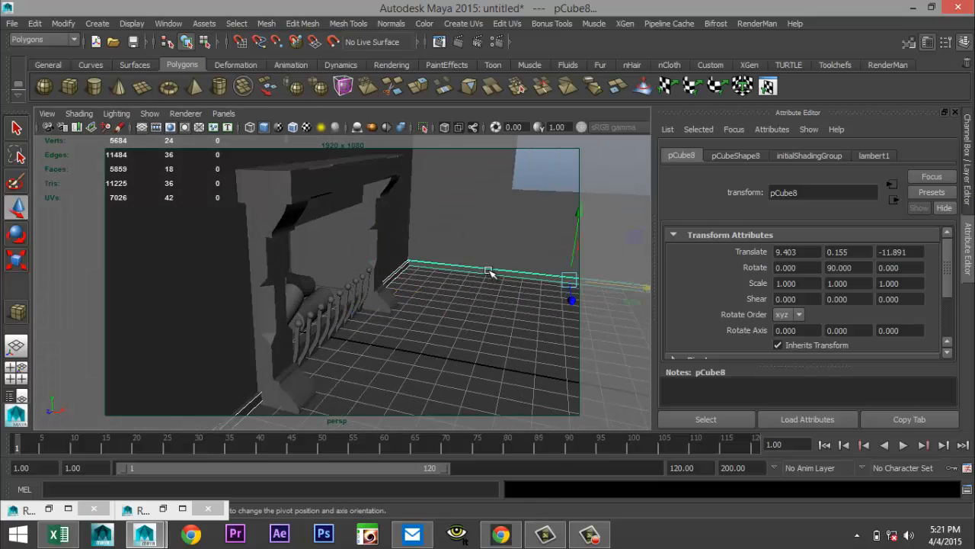
right_drag(488, 272, 495, 486)
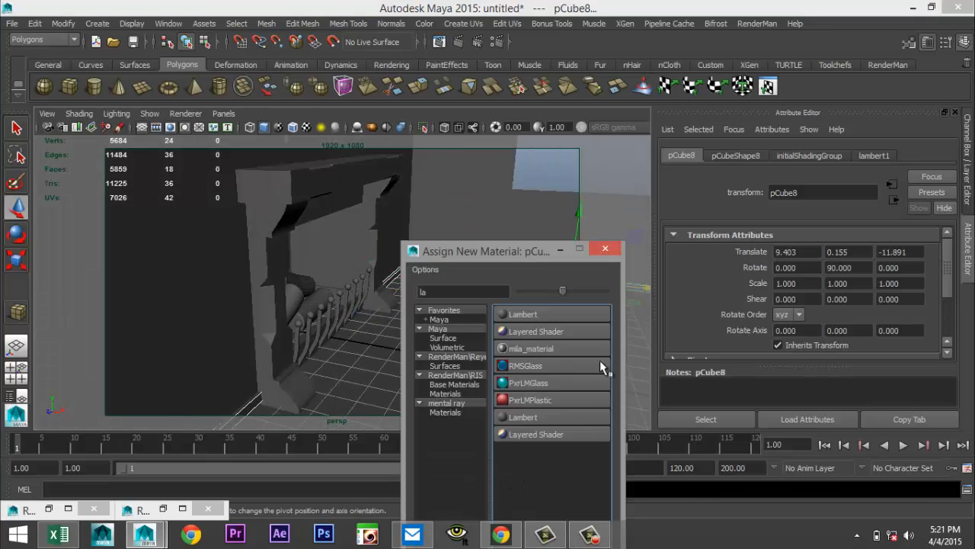
click(526, 314)
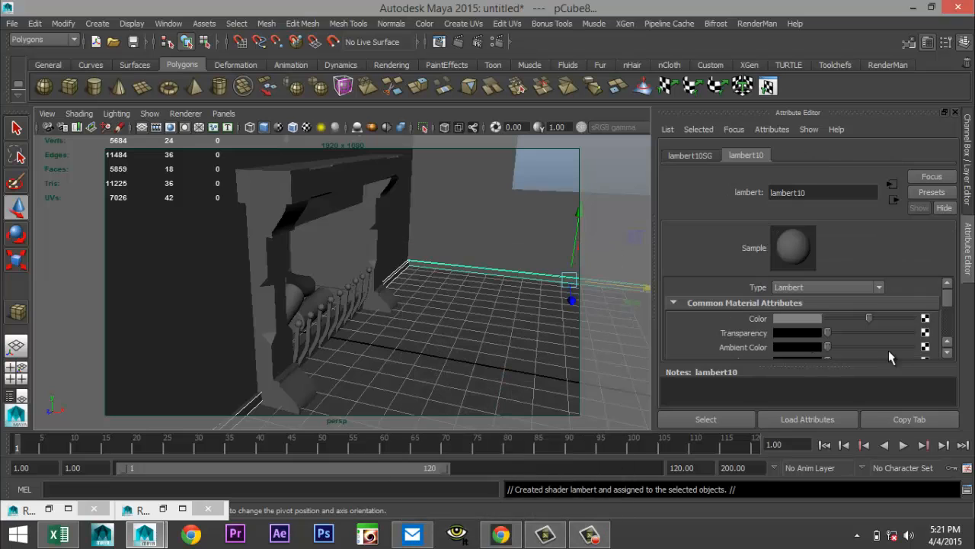
Connect a file texture to the trim material's color and load Hardwood texture.jpg from the Fireplace folder.
click(924, 319)
click(555, 367)
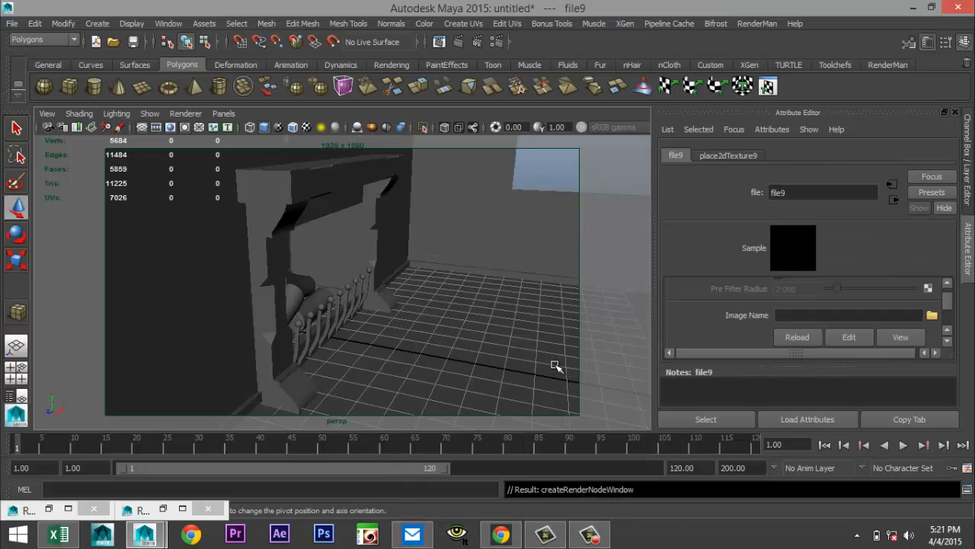
click(931, 315)
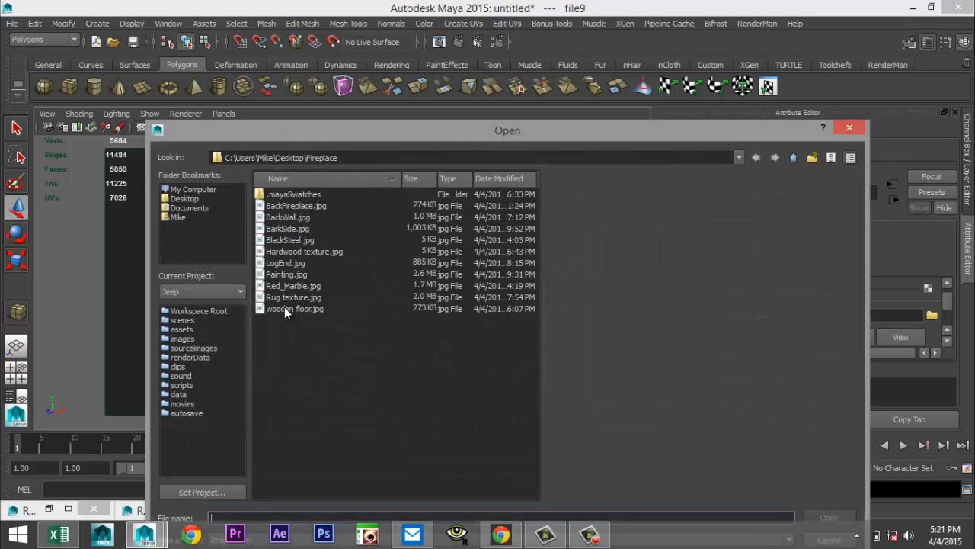
click(287, 252)
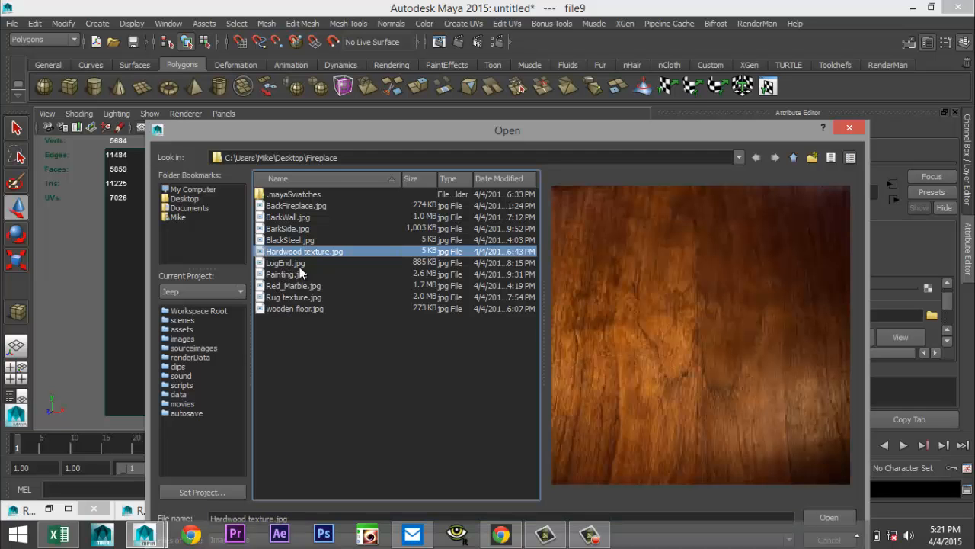
click(826, 519)
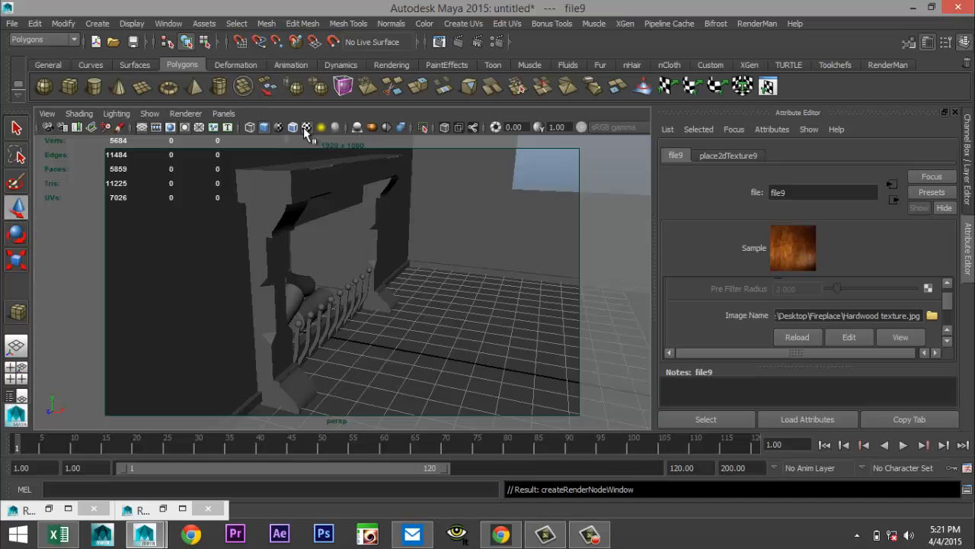
Display textures in the viewport, restore the bookmarked fireplace camera view, and render it with mental ray.
click(306, 128)
scroll(320, 152, down, 5)
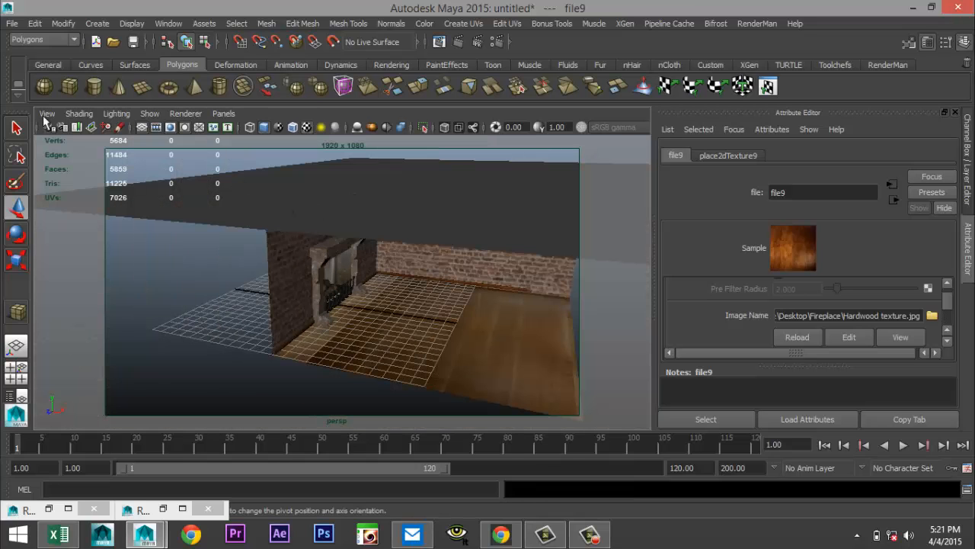
click(45, 114)
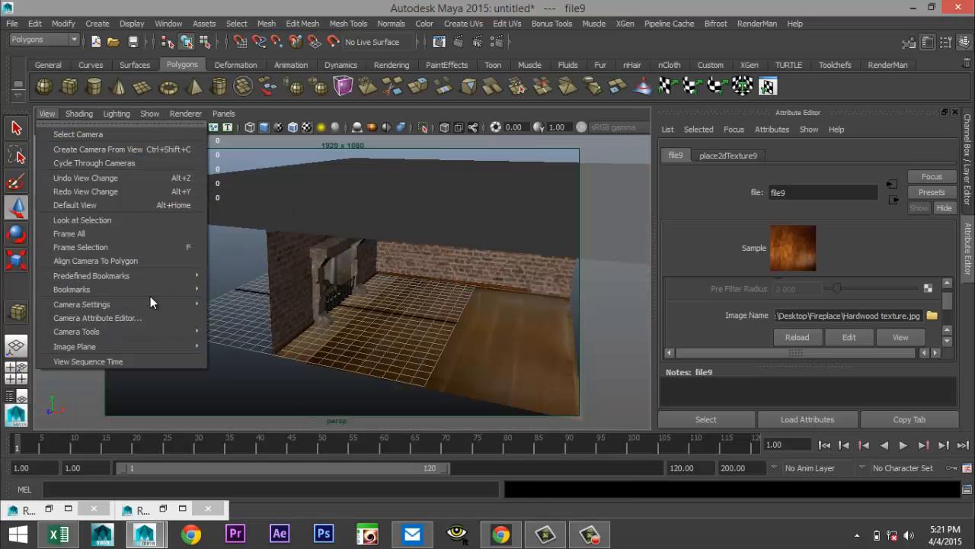
click(224, 290)
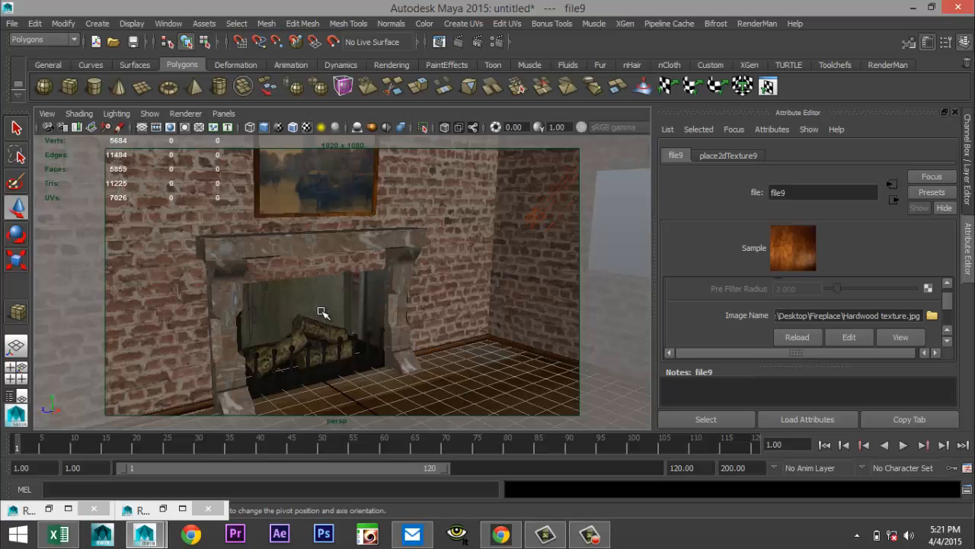
click(458, 43)
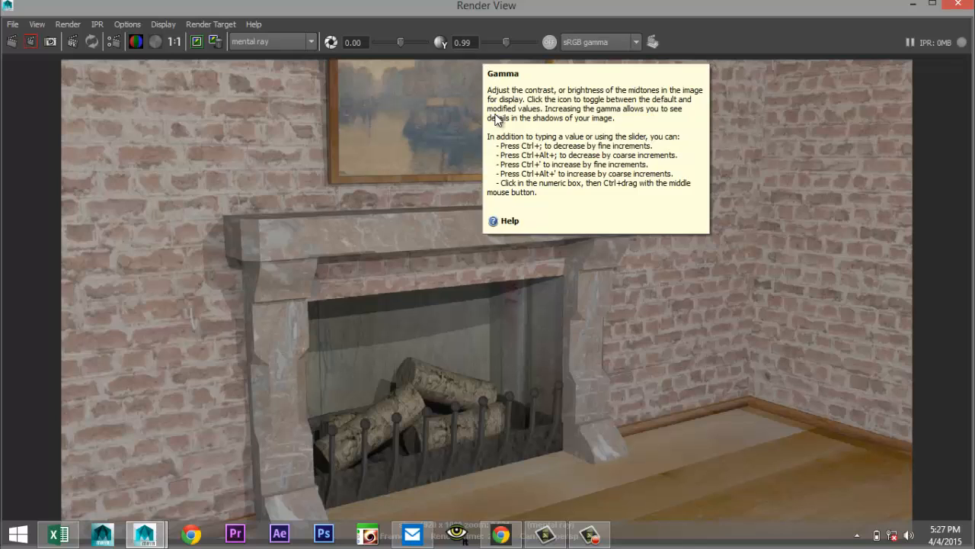
mouse_move(600, 537)
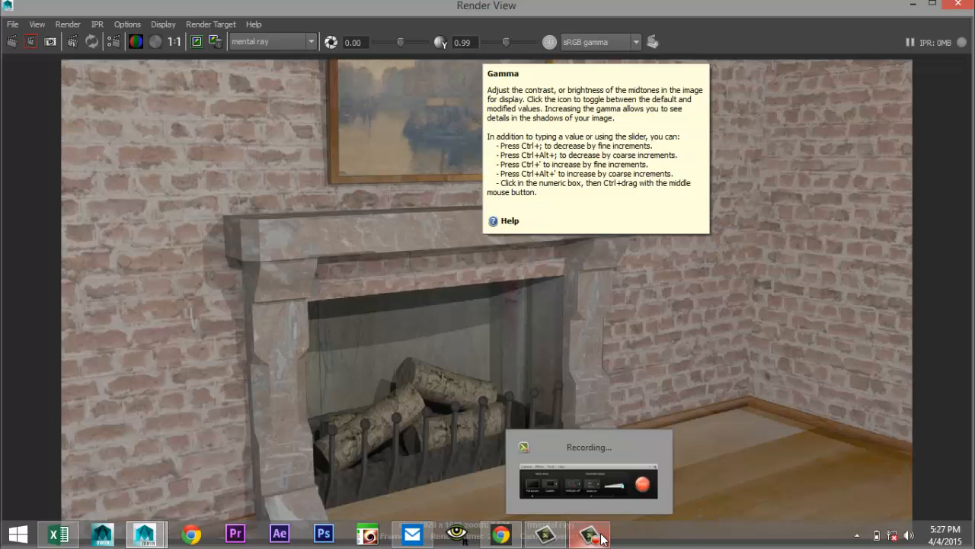